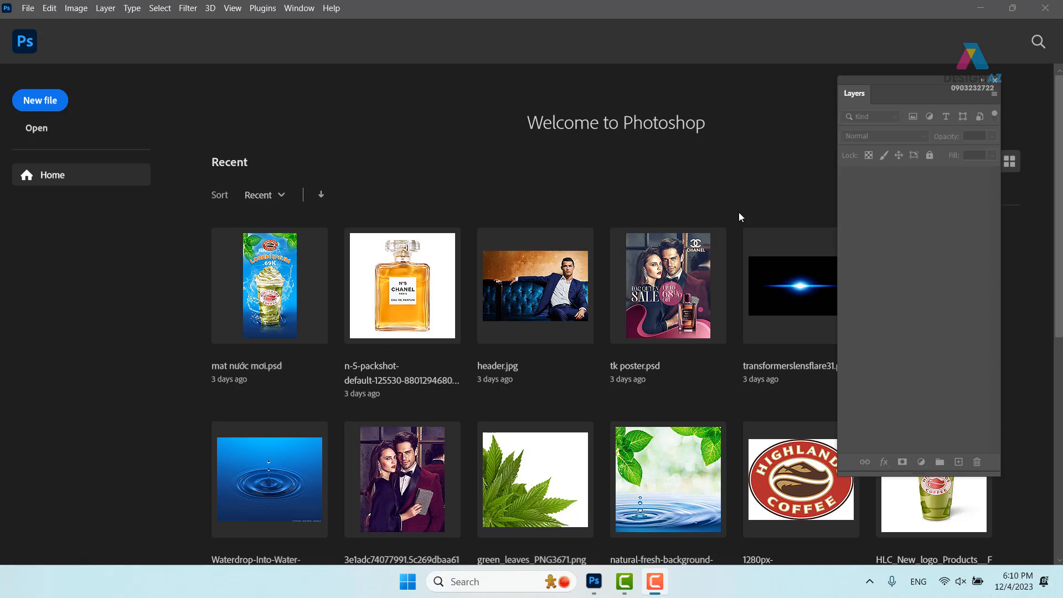
Step: Open the recent image natural-fresh-background-green-leaves-water-drops-68605249.jpg and add a new empty layer above the background
click(668, 464)
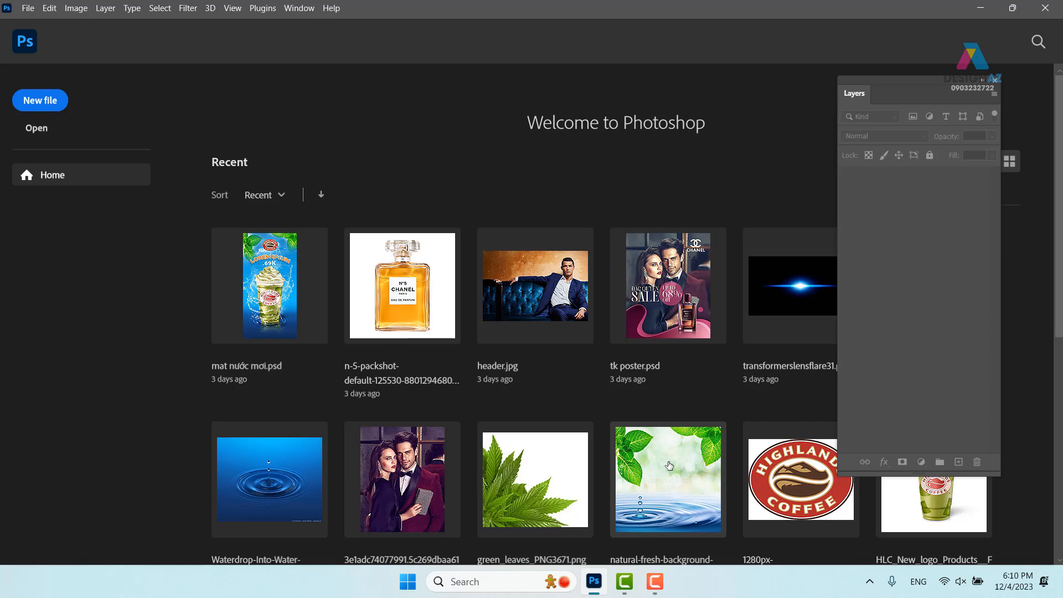
scroll(666, 477, down, 1)
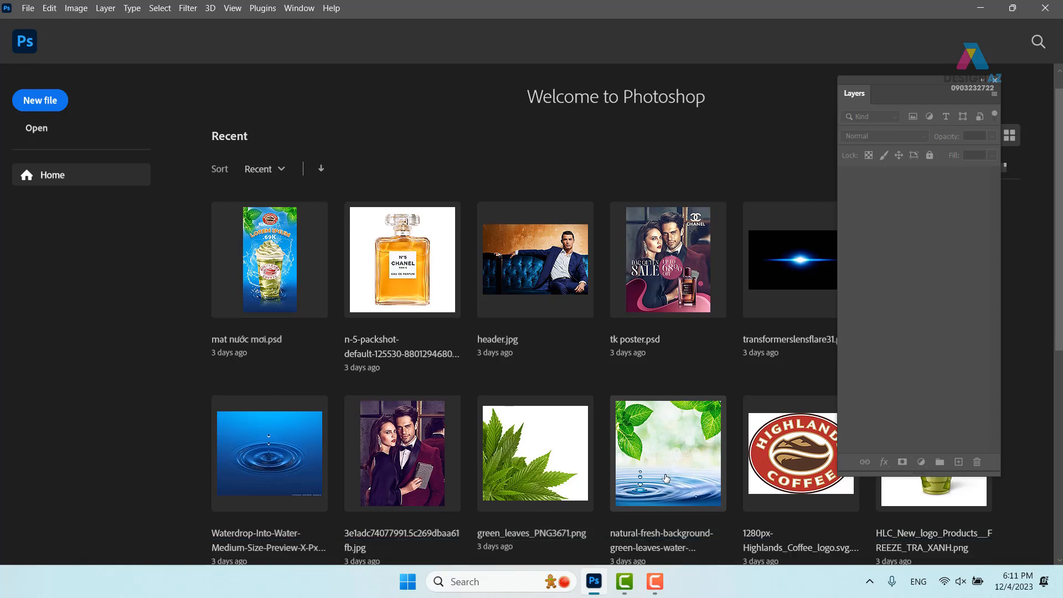
click(666, 478)
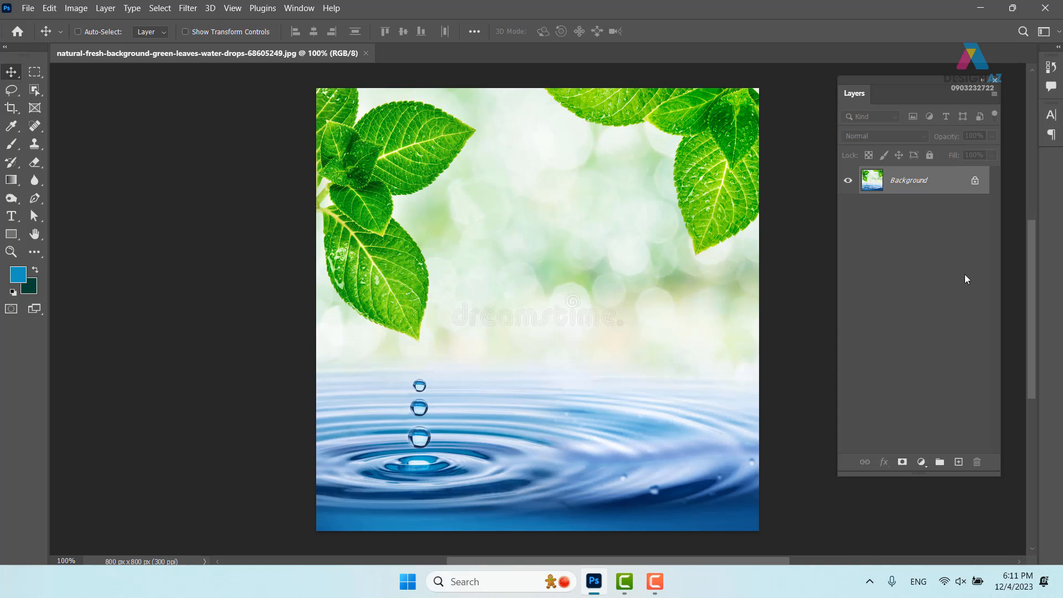
click(958, 463)
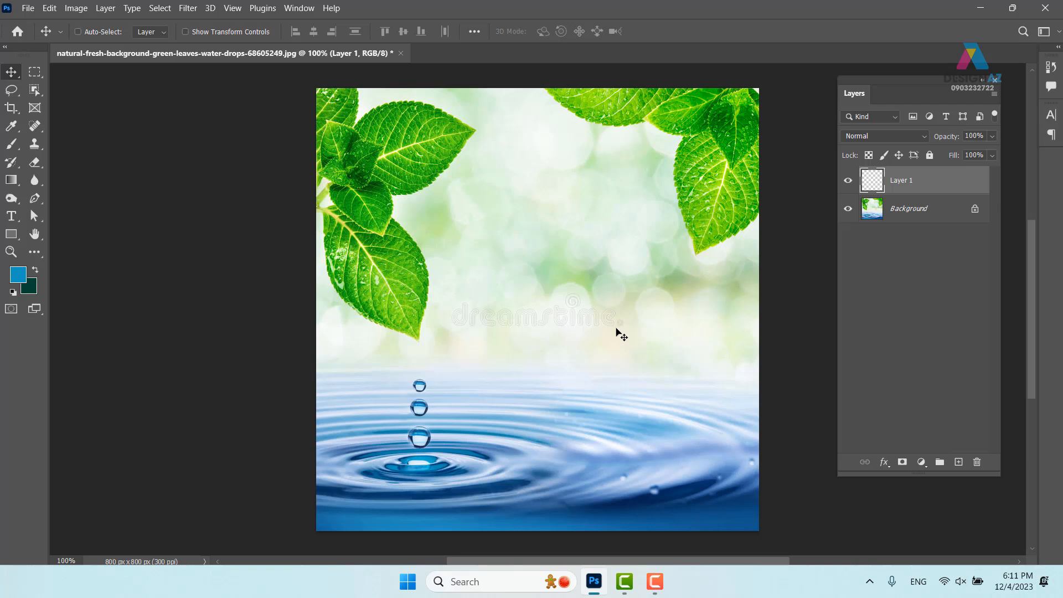
Step: Choose the Brush tool with the first soft round brush from the ggg group and set its size to 66 px
key(b)
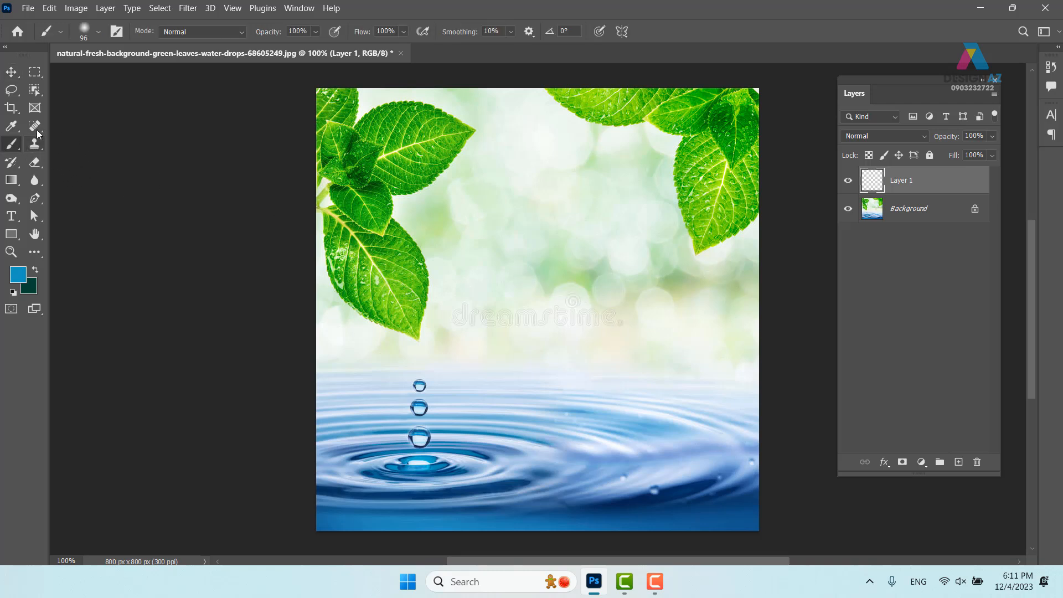
click(99, 32)
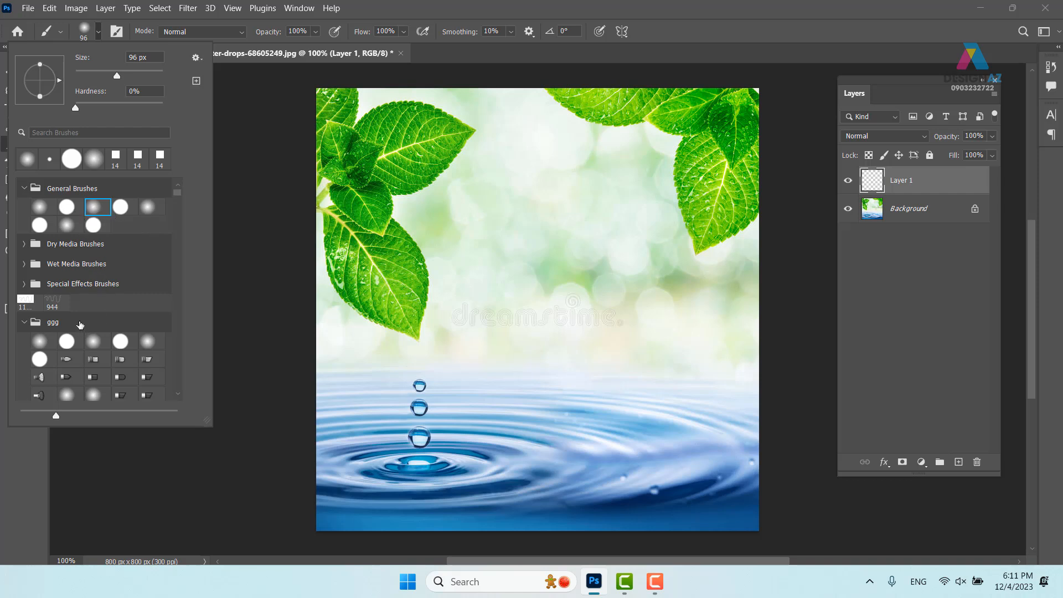
click(39, 342)
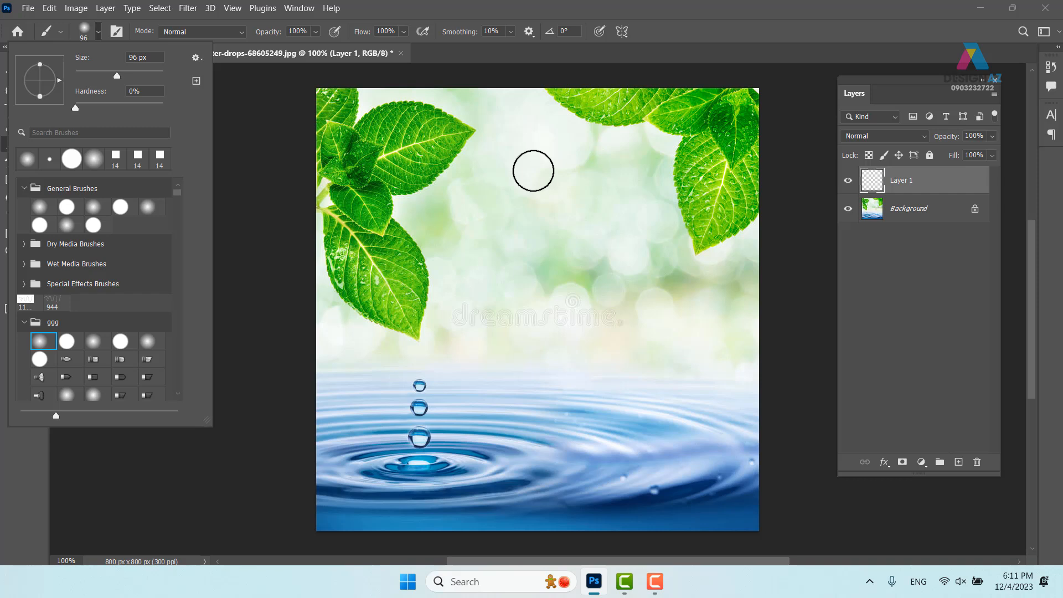
drag(540, 174, 530, 174)
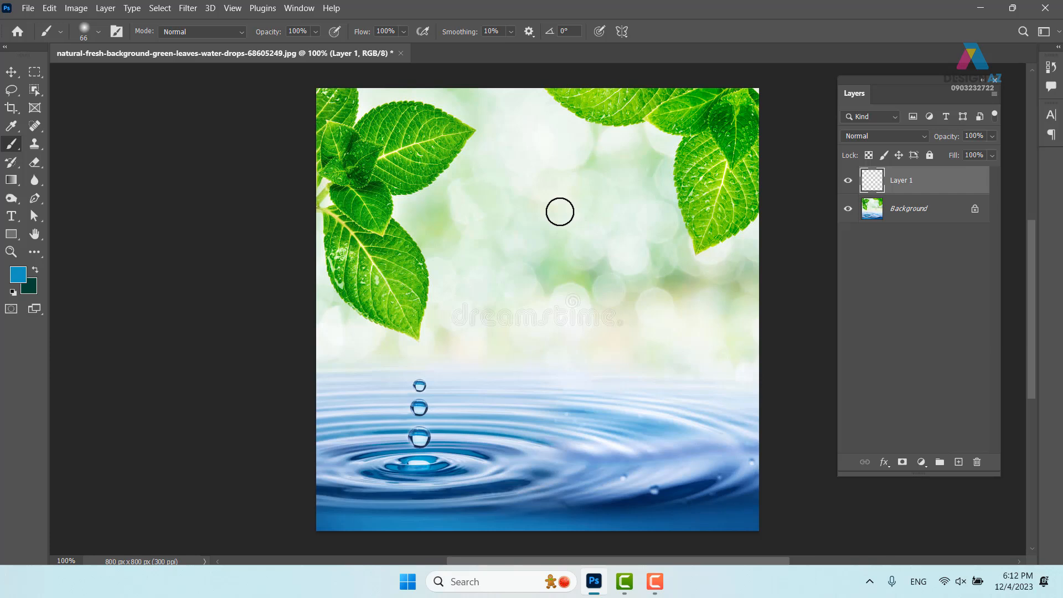
Step: In the brush tip shape settings, set roundness to 1%, angle to 90° and spacing to 484%
key(F5)
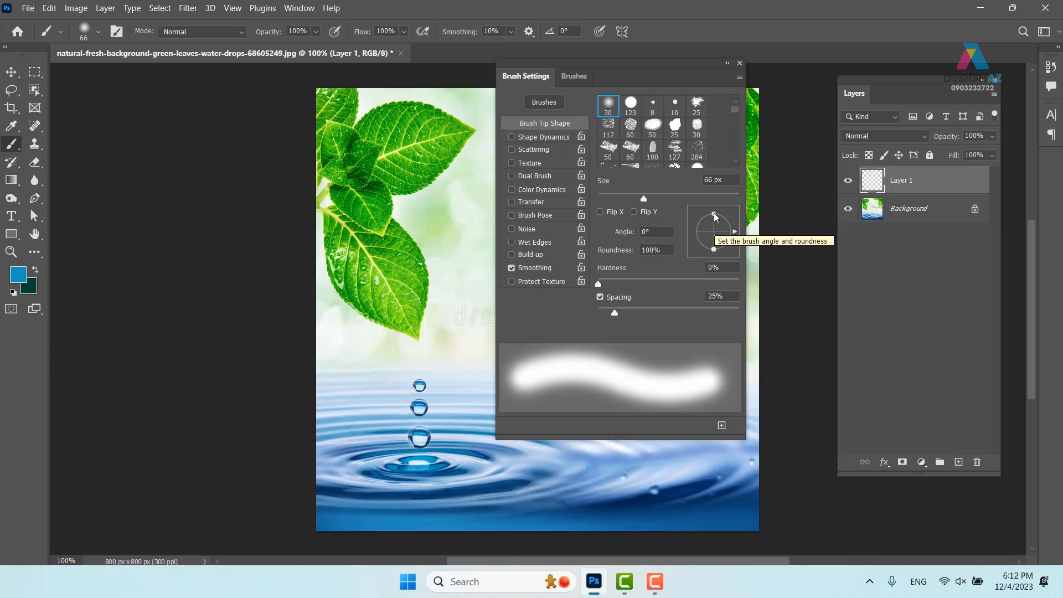
drag(715, 215, 716, 235)
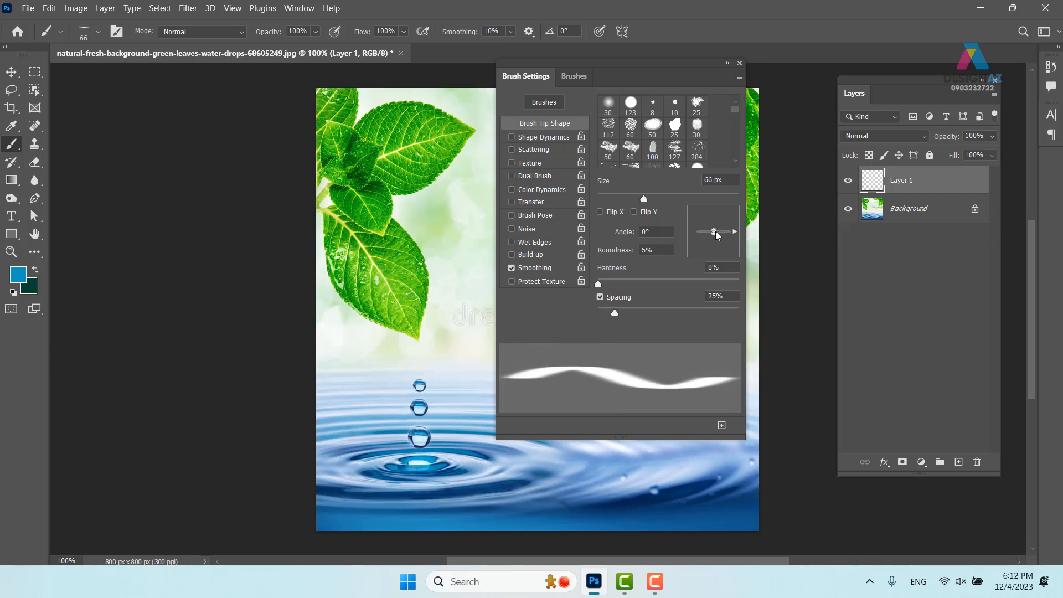
click(661, 251)
text(1)
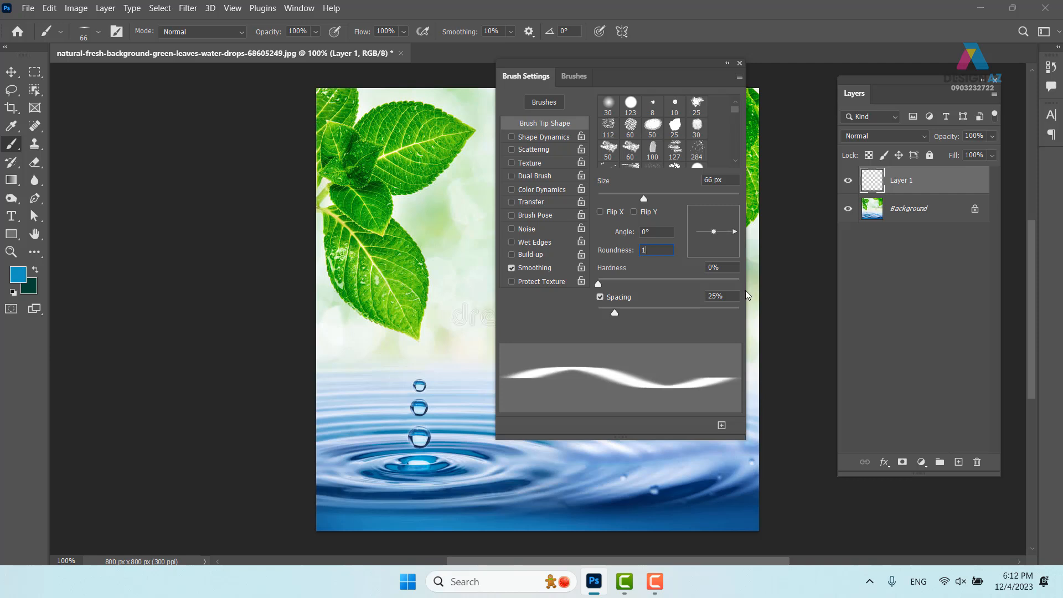
click(659, 232)
text(90)
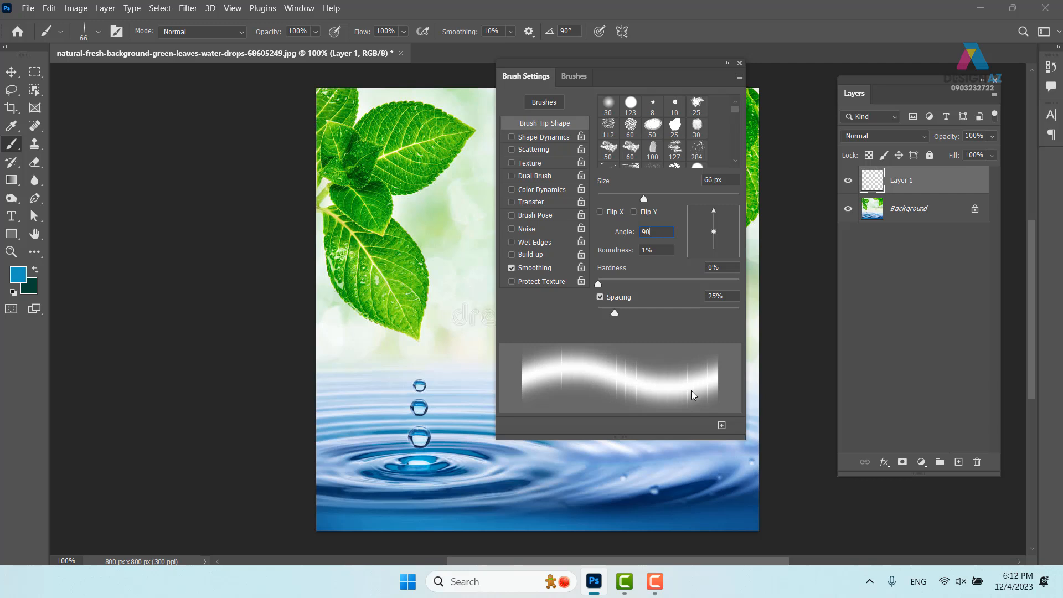
drag(615, 314, 724, 317)
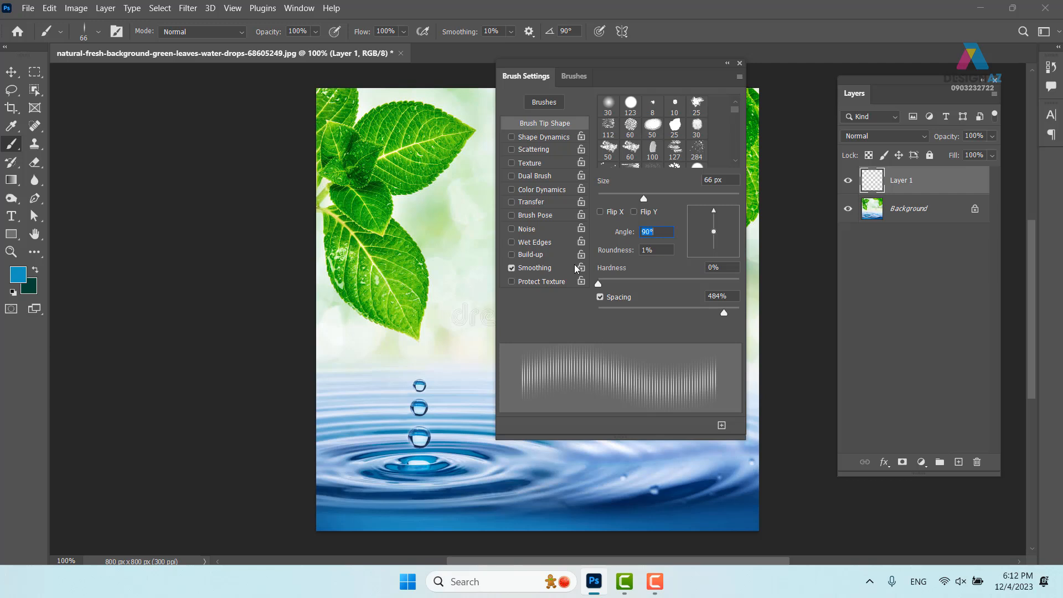
Step: Randomize the brush with 100% size jitter in Shape Dynamics, 1000% Scattering and 100% opacity jitter in Transfer
click(560, 139)
drag(607, 117, 768, 108)
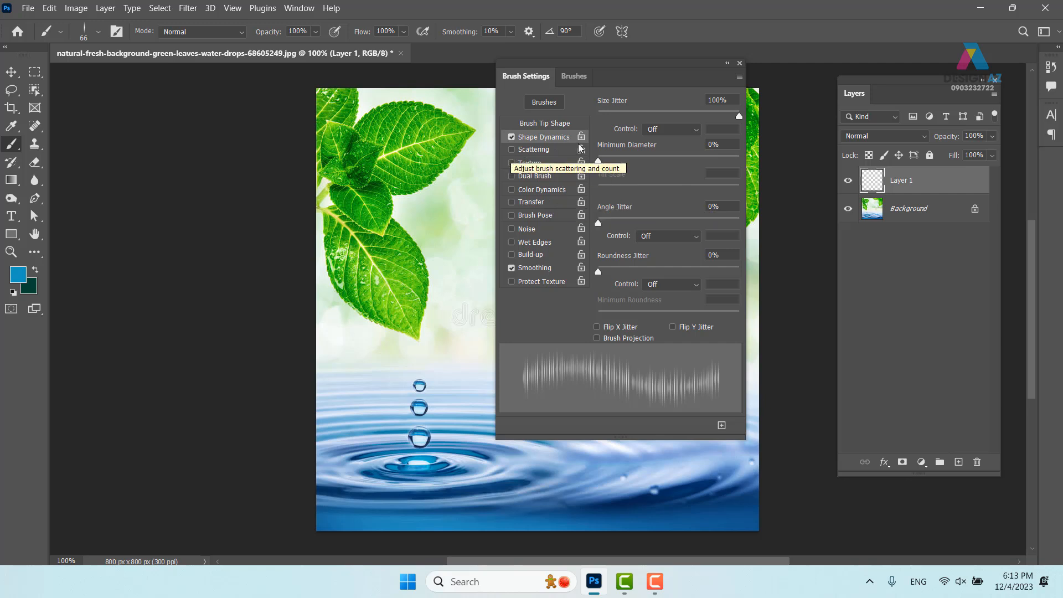
click(560, 147)
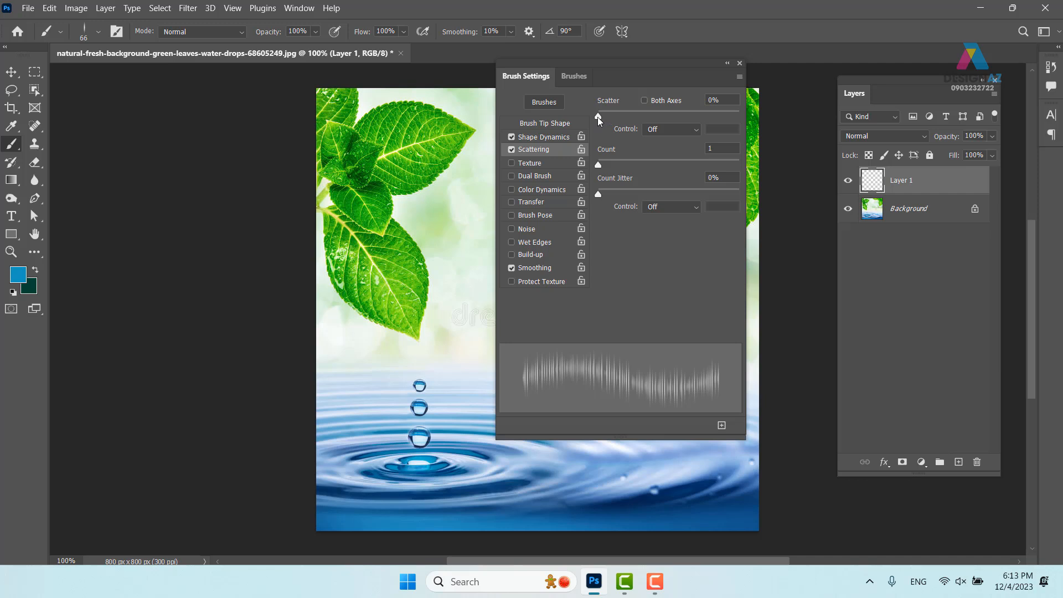
drag(598, 118, 752, 119)
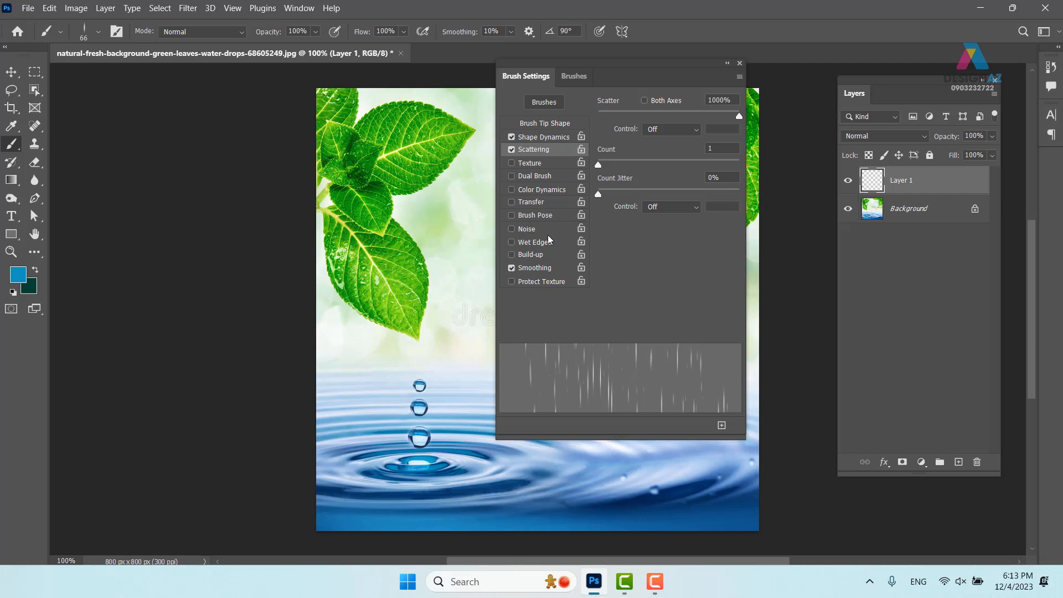
click(559, 203)
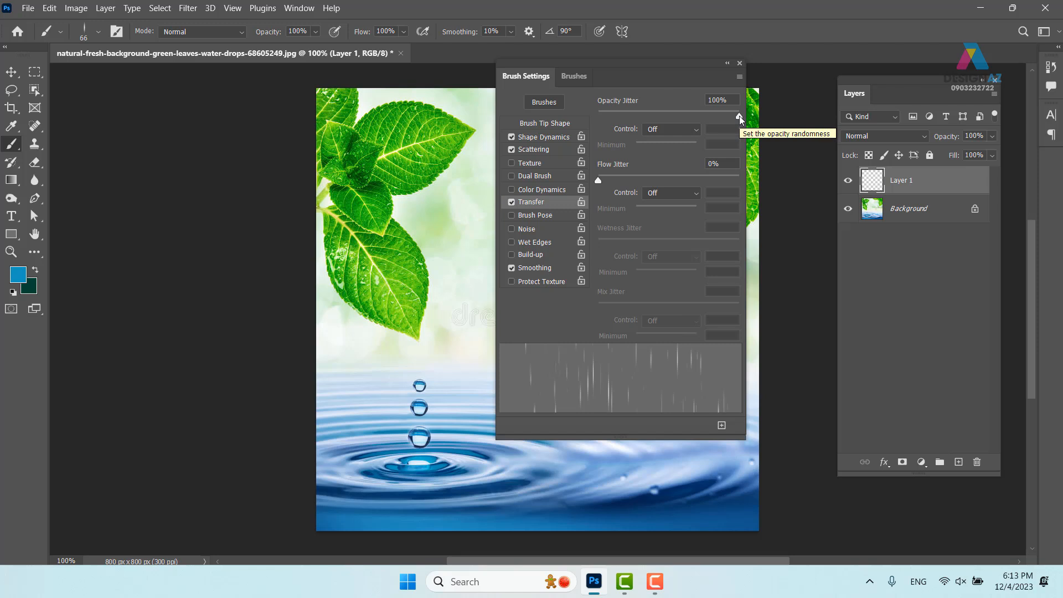
click(740, 64)
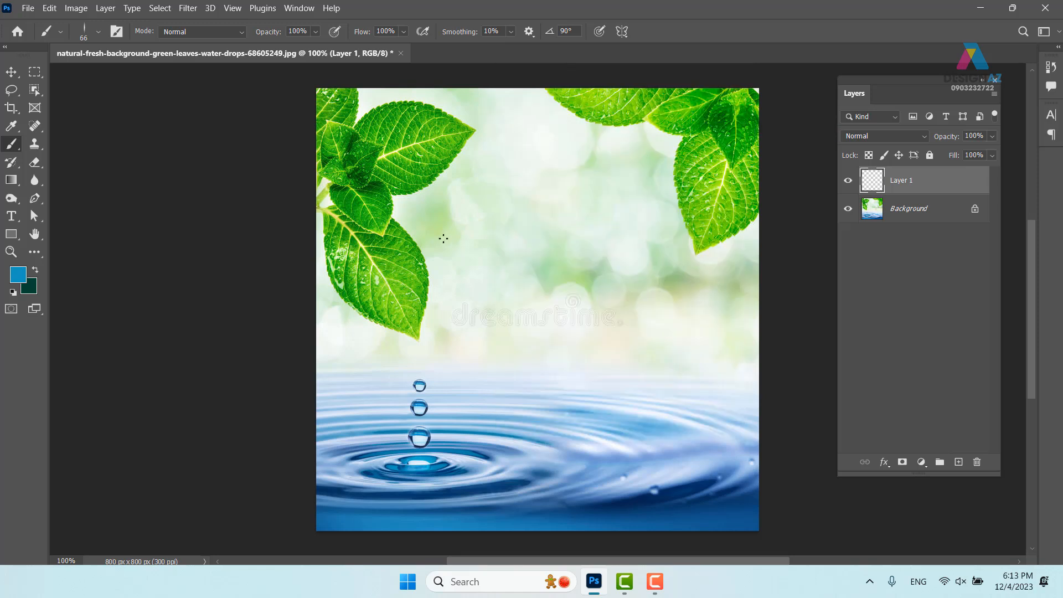
Step: Try the rain brush in blue across the leaves-and-water image, undo the strokes and close the document without saving
mouse_move(393, 211)
mouse_down()
mouse_move(548, 228)
mouse_move(672, 259)
mouse_move(699, 311)
mouse_move(619, 358)
mouse_move(420, 398)
mouse_move(355, 426)
mouse_up()
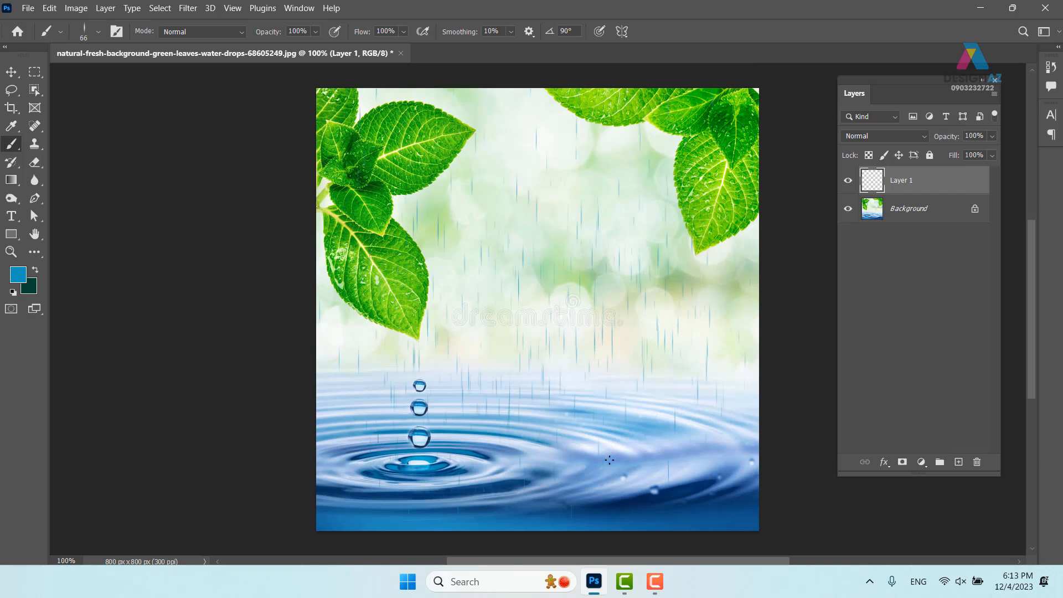
key(ctrl+z)
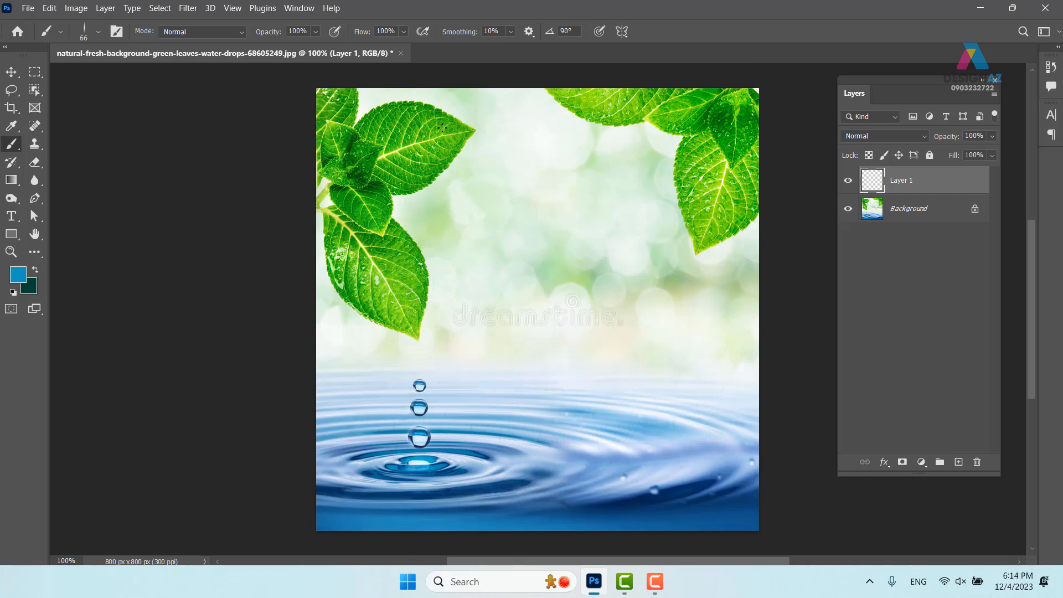
click(401, 53)
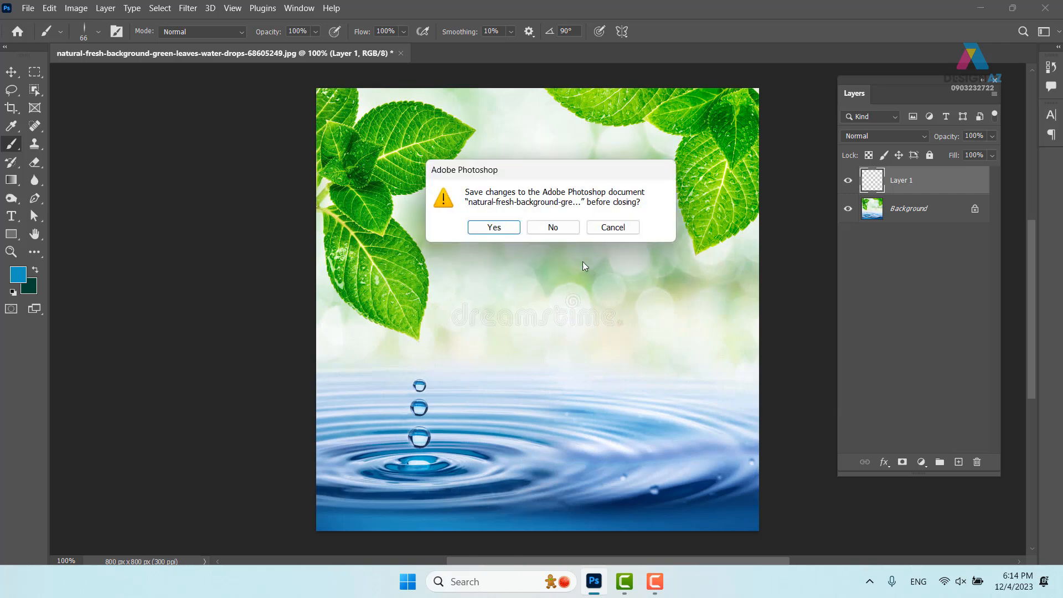
click(552, 227)
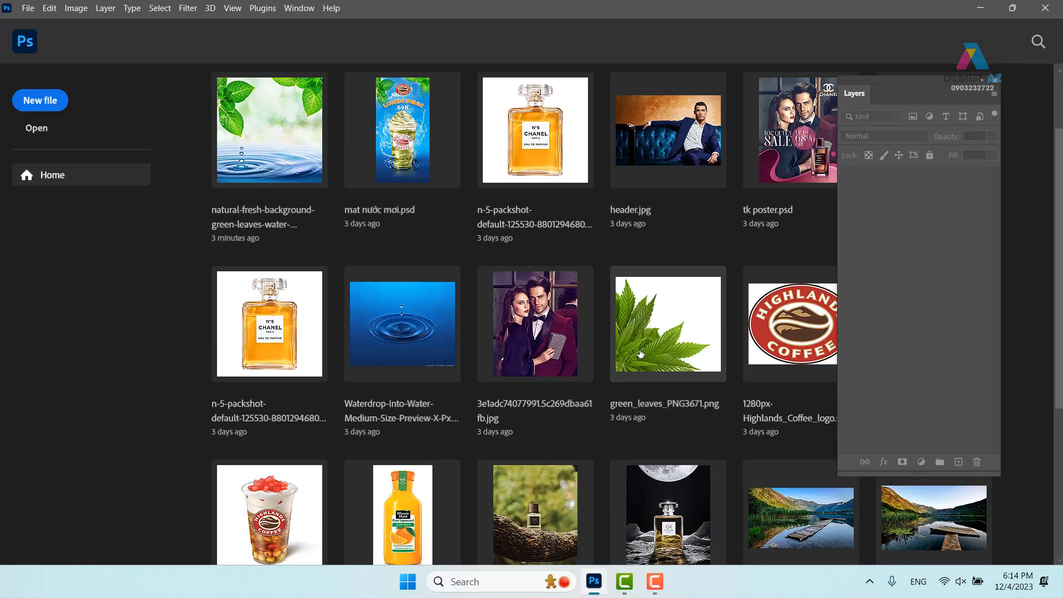
Step: Open the recent perfume photo fa8d55183534271.6541770e8a722.jpg and set the brush's foreground colour to white (ffffff)
scroll(631, 346, down, 3)
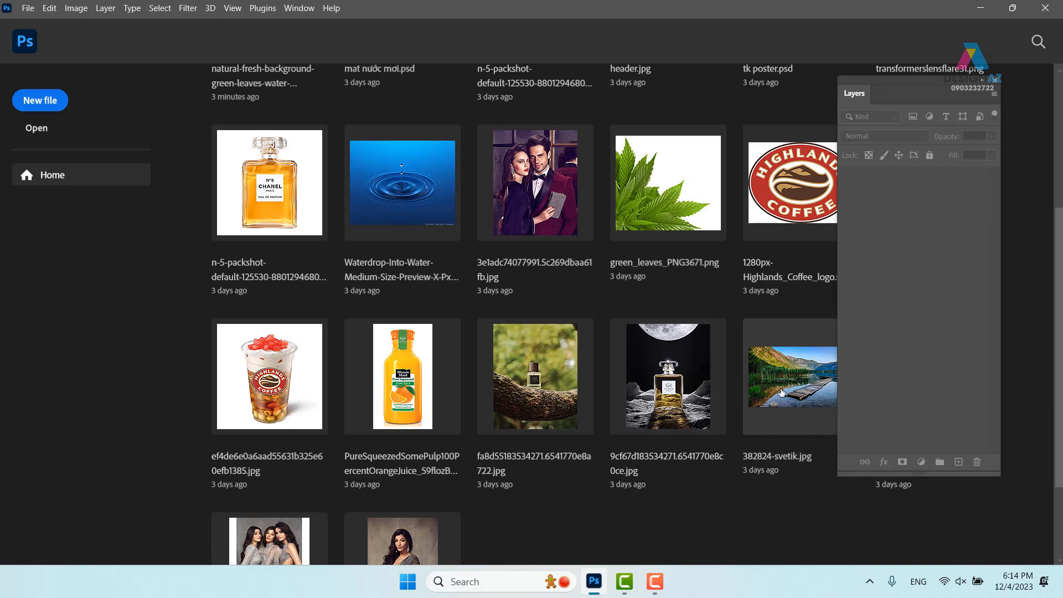
click(547, 381)
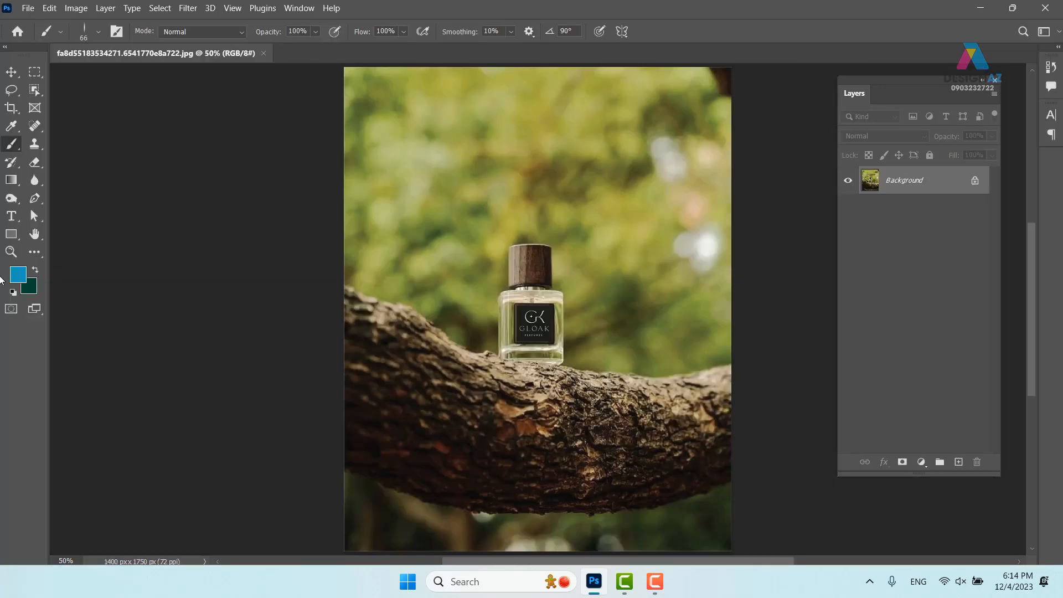
click(17, 275)
text(ffffff)
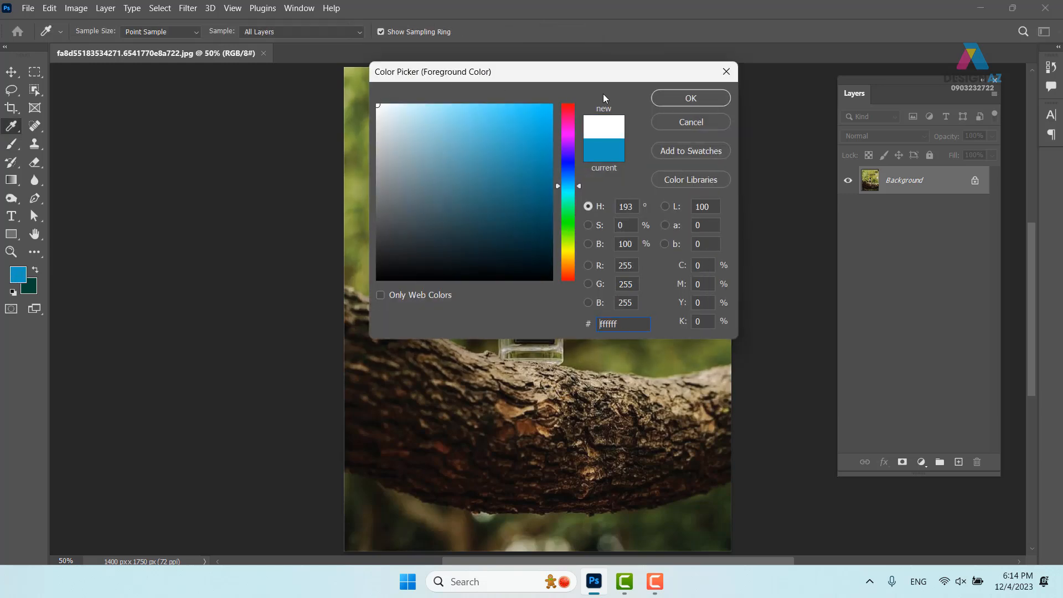
click(691, 98)
key(b)
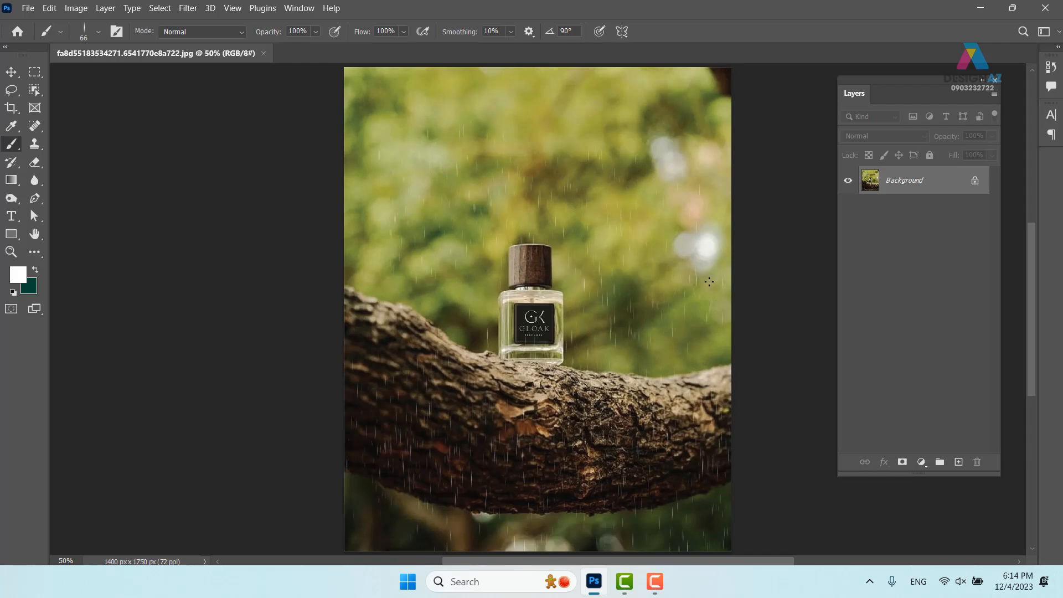
Step: Try painting white rain streaks over the perfume photo, undo them and close the photo
drag(421, 97, 721, 164)
key(ctrl+z)
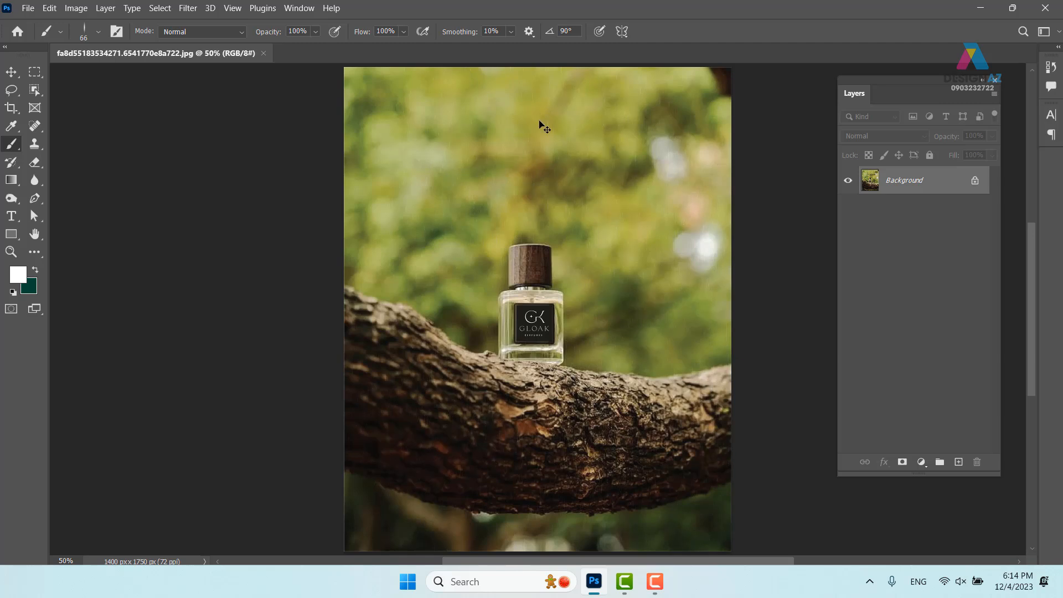
click(263, 53)
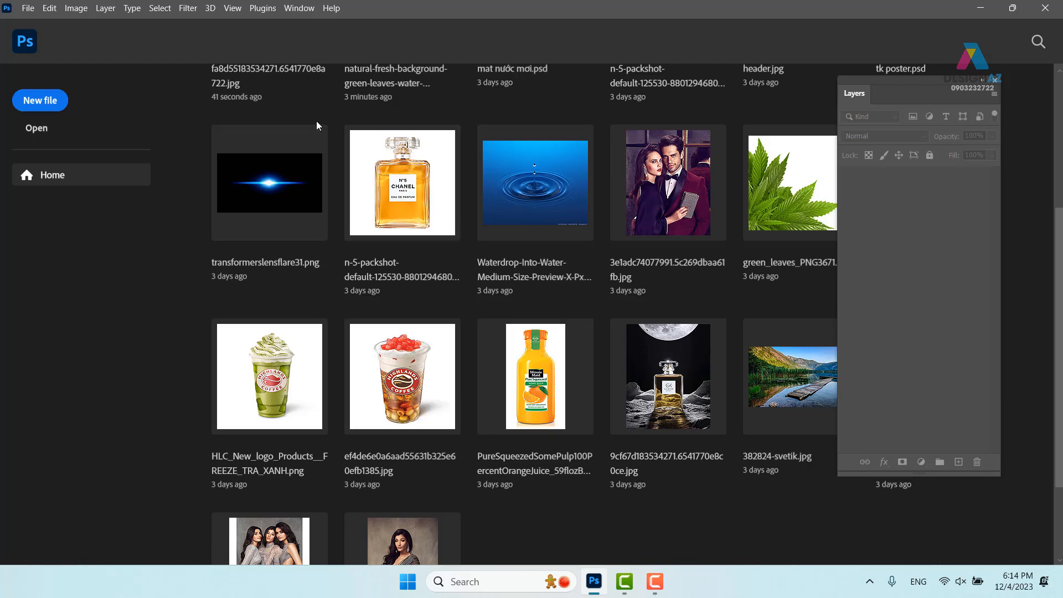
Step: Switch to File Explorer and open the "background thiết kế" folder in Downloads
key(super+e)
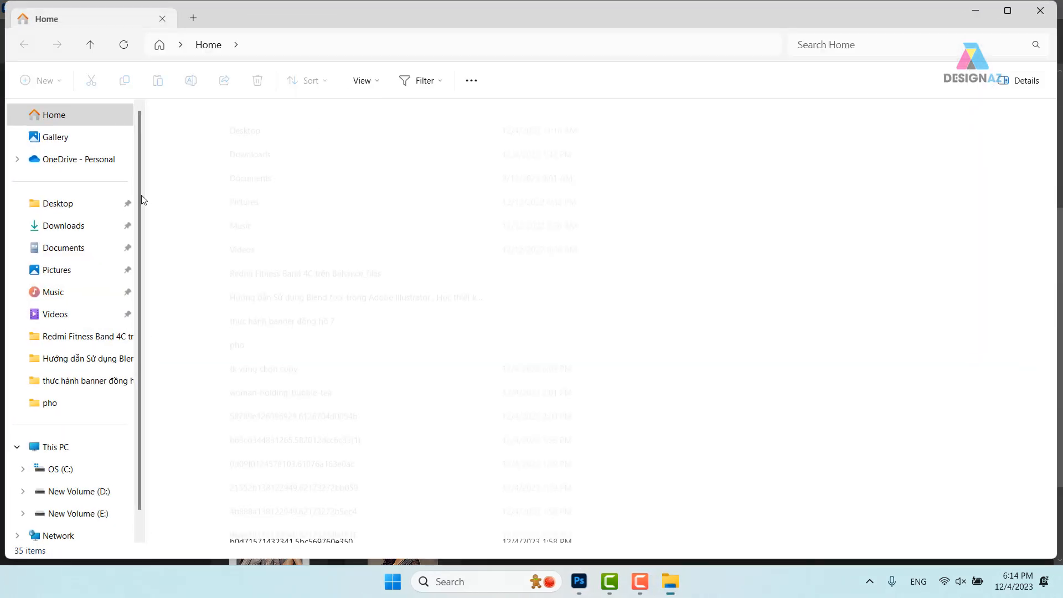
click(52, 227)
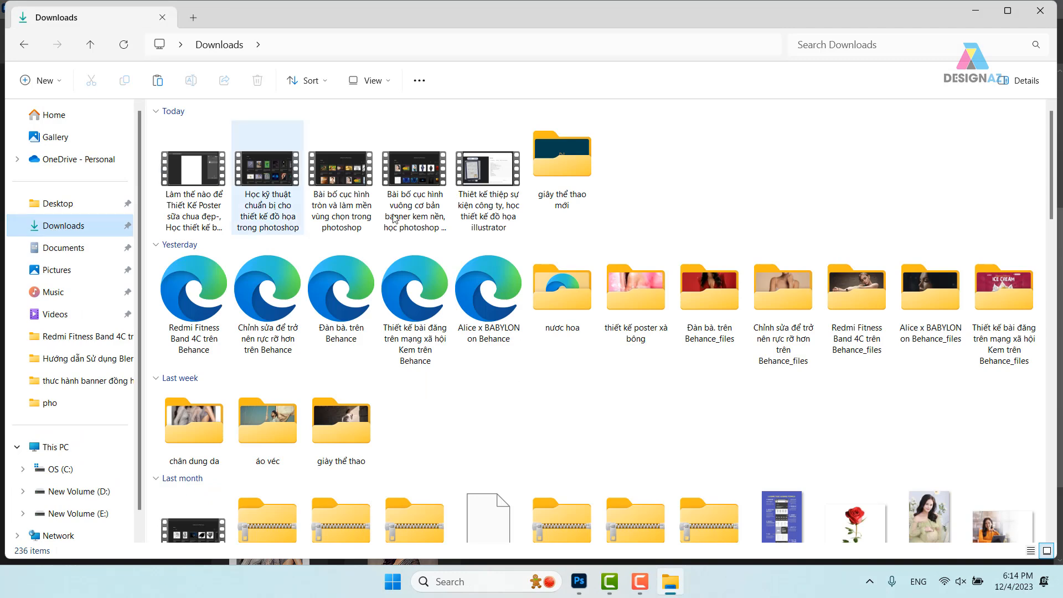
scroll(911, 316, down, 5)
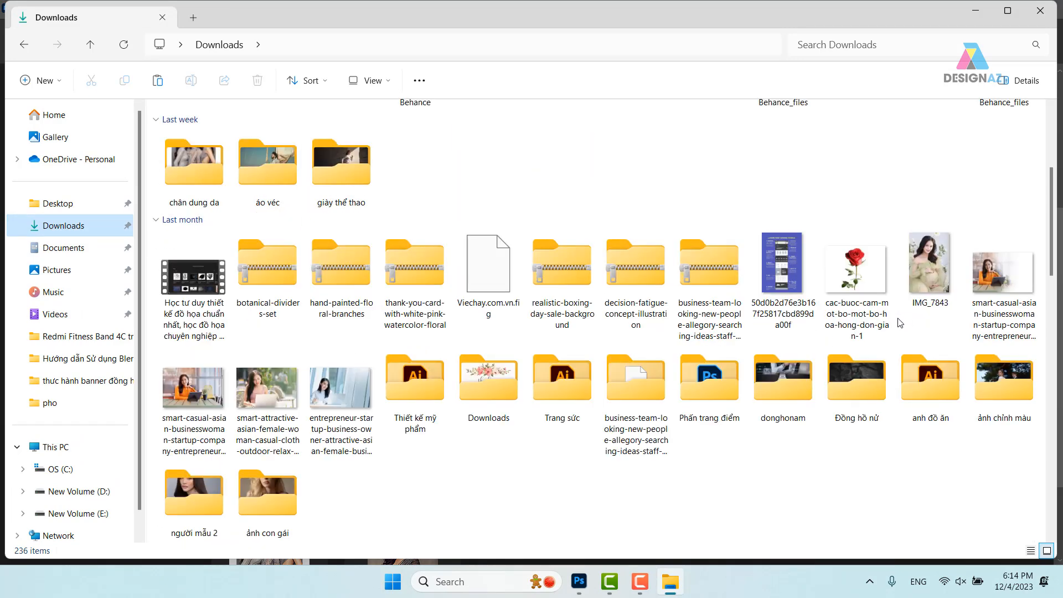
scroll(881, 321, down, 5)
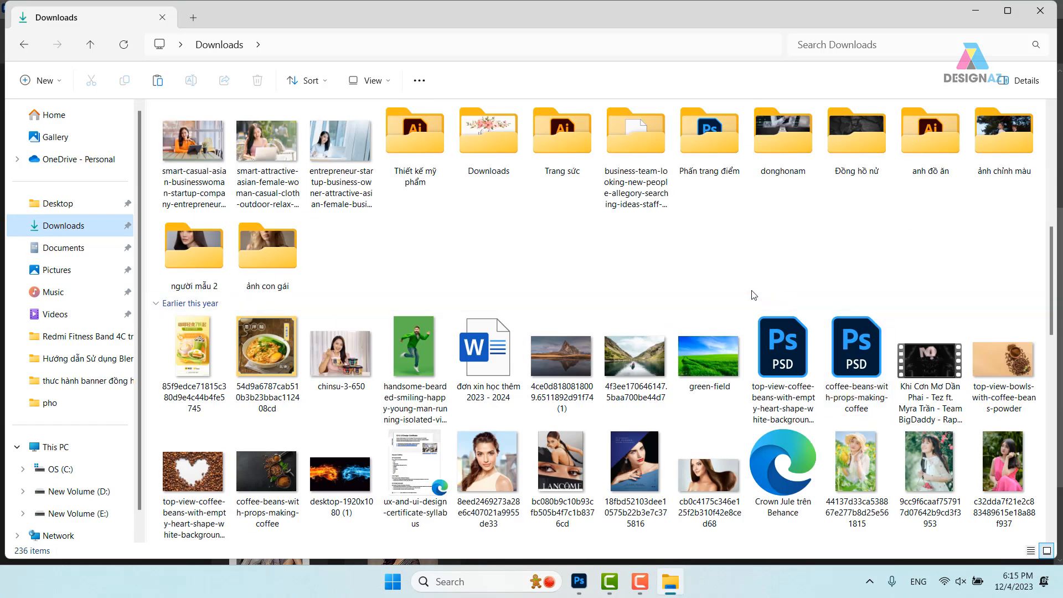
scroll(746, 294, down, 3)
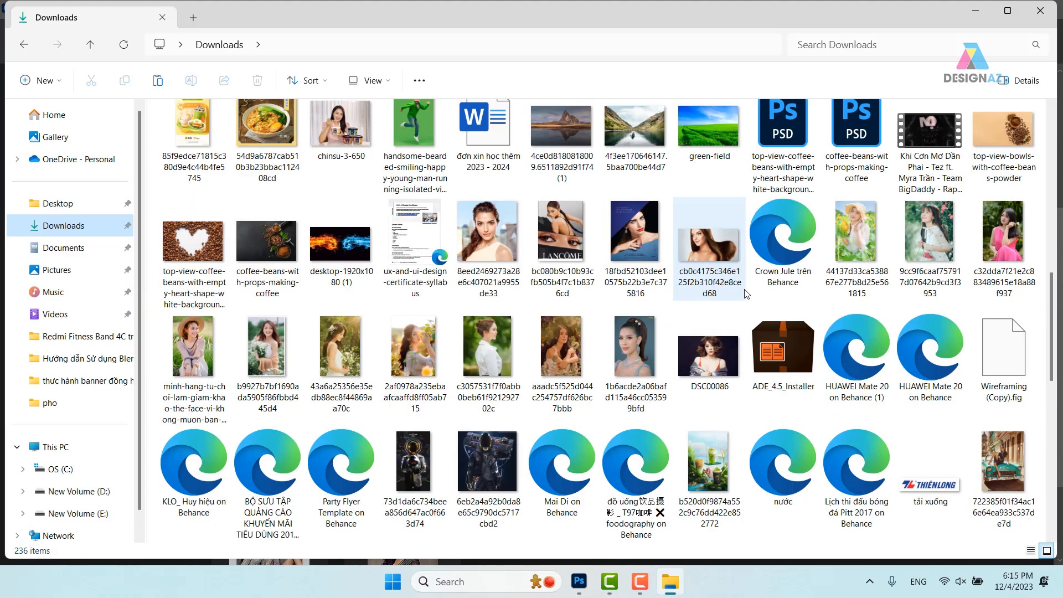
scroll(746, 293, down, 10)
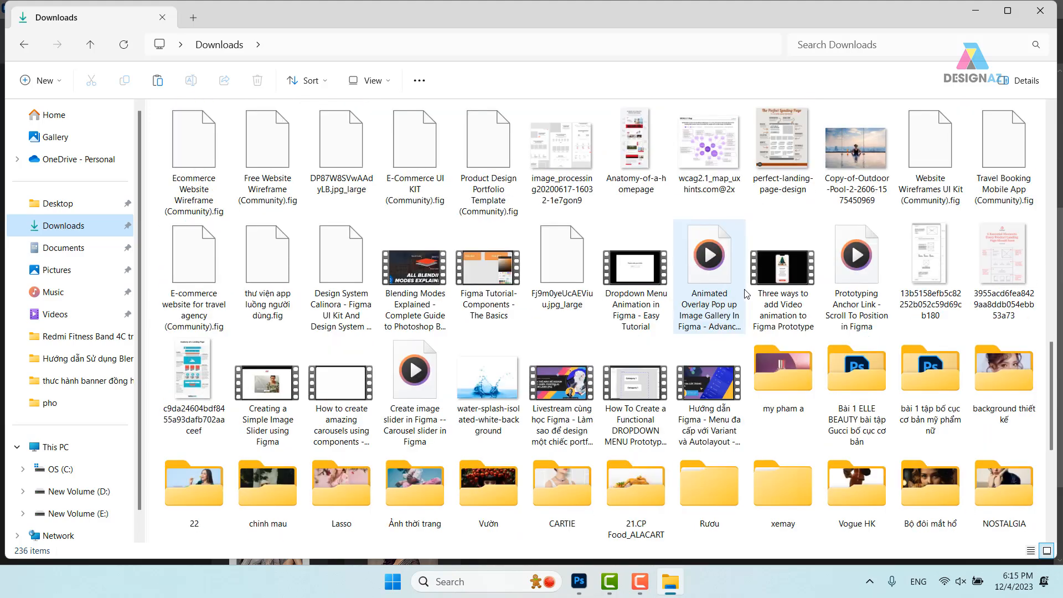
double_click(1005, 383)
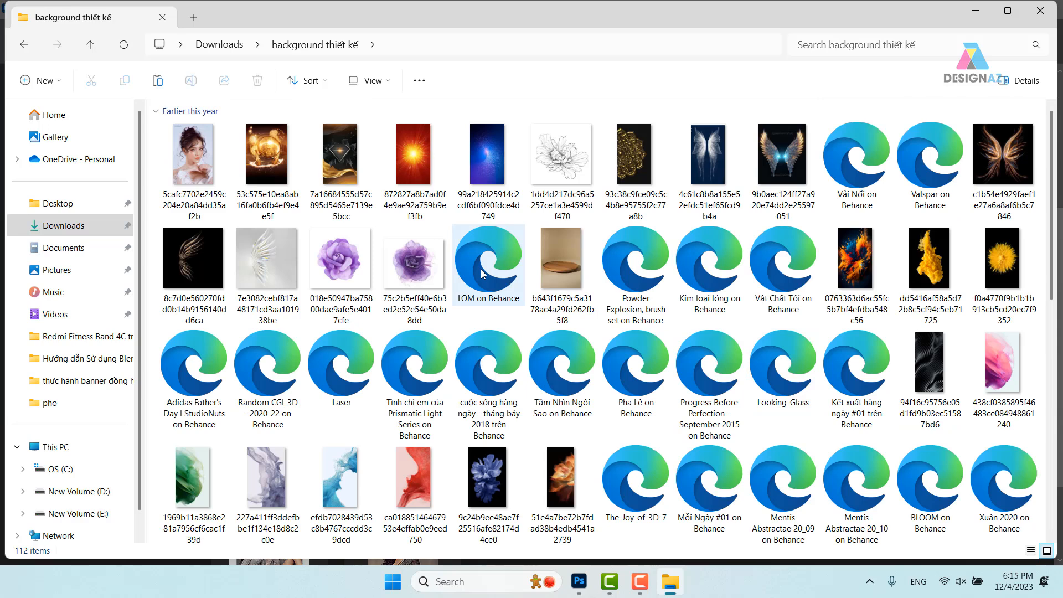
Step: Open the purple and pink fluid image 113f973c1b18d395820b067b708ee6c7.jpg from the "mềm mại bg" subfolder in Photoshop
scroll(567, 253, down, 10)
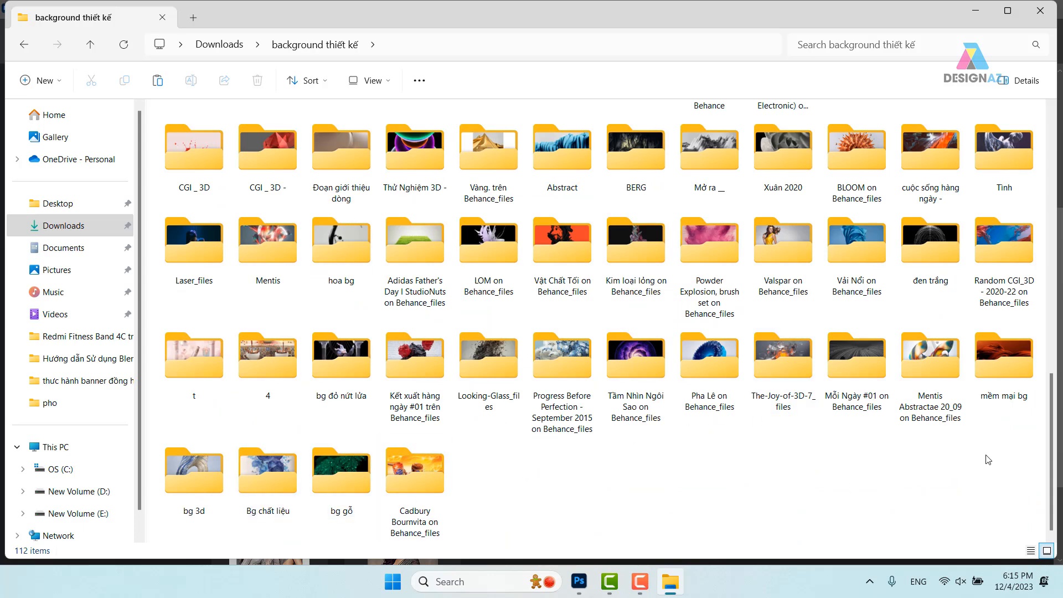
double_click(1007, 378)
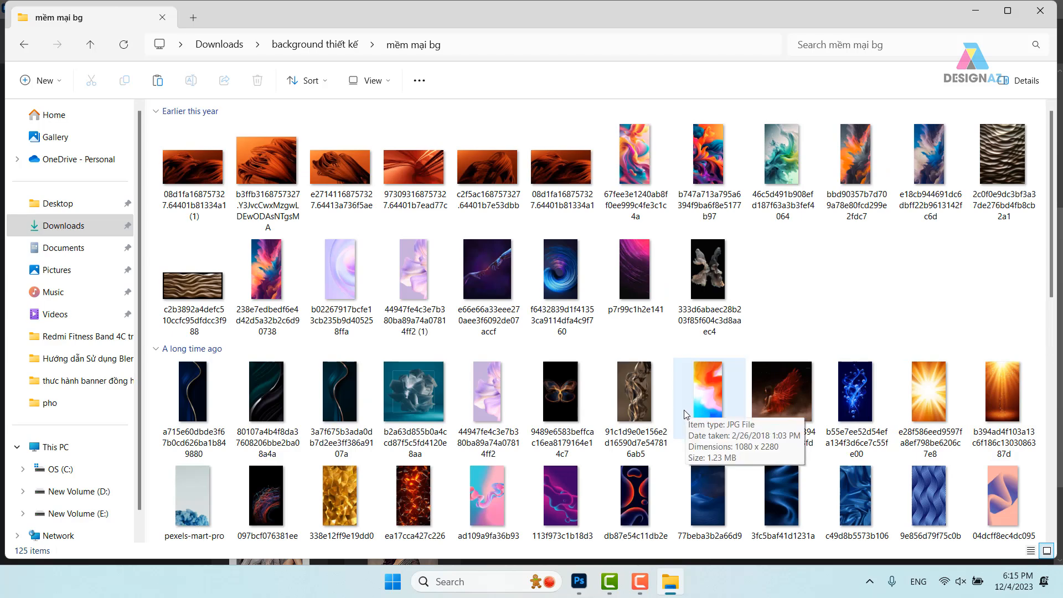
click(555, 492)
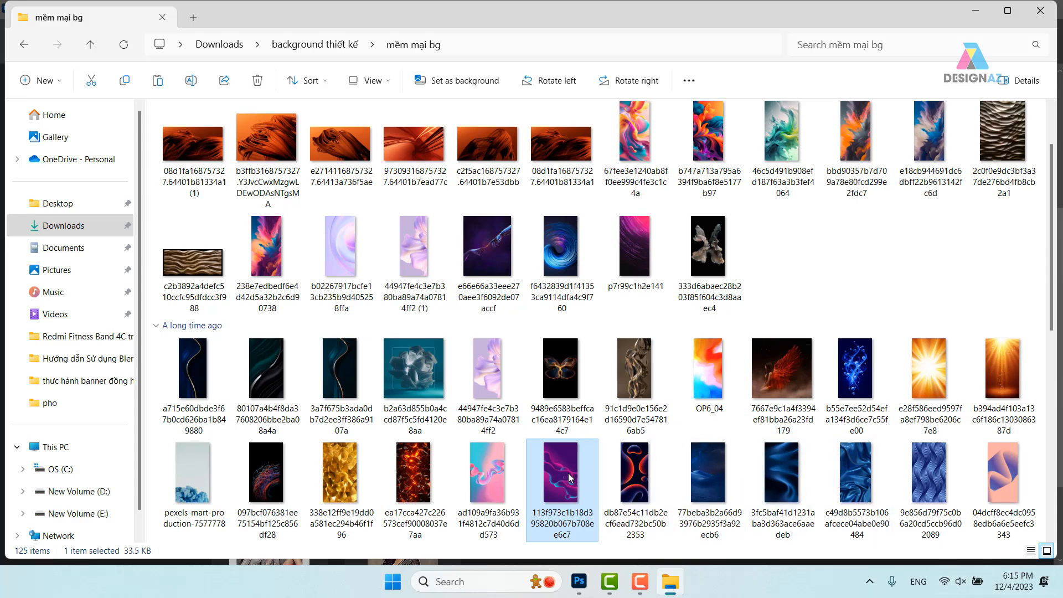
drag(565, 476, 742, 25)
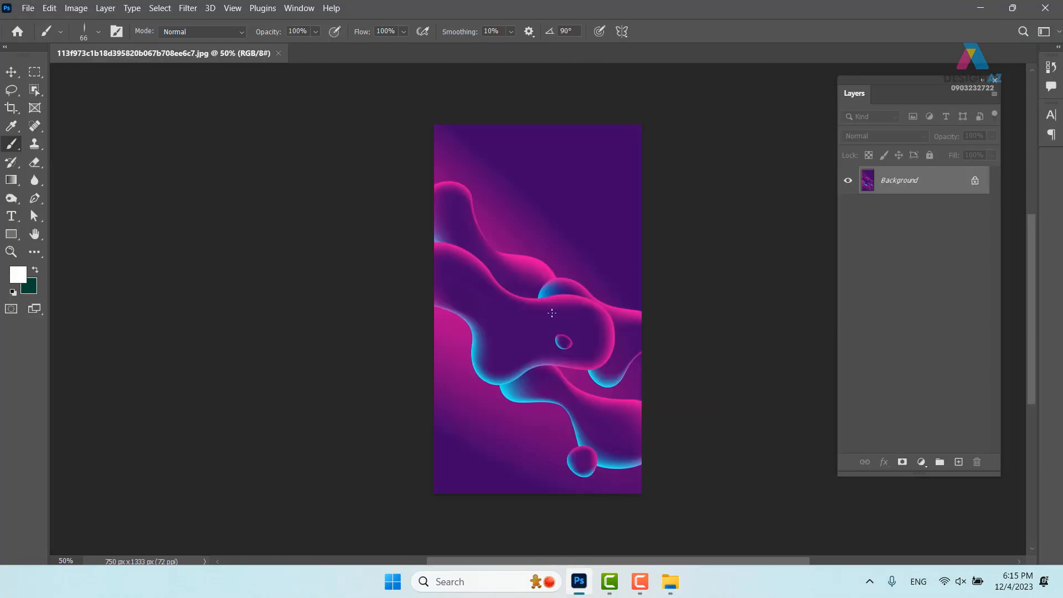
Step: Open the image in the Camera Raw Filter and show an enlarged side-by-side before/after view
scroll(552, 313, up, 3)
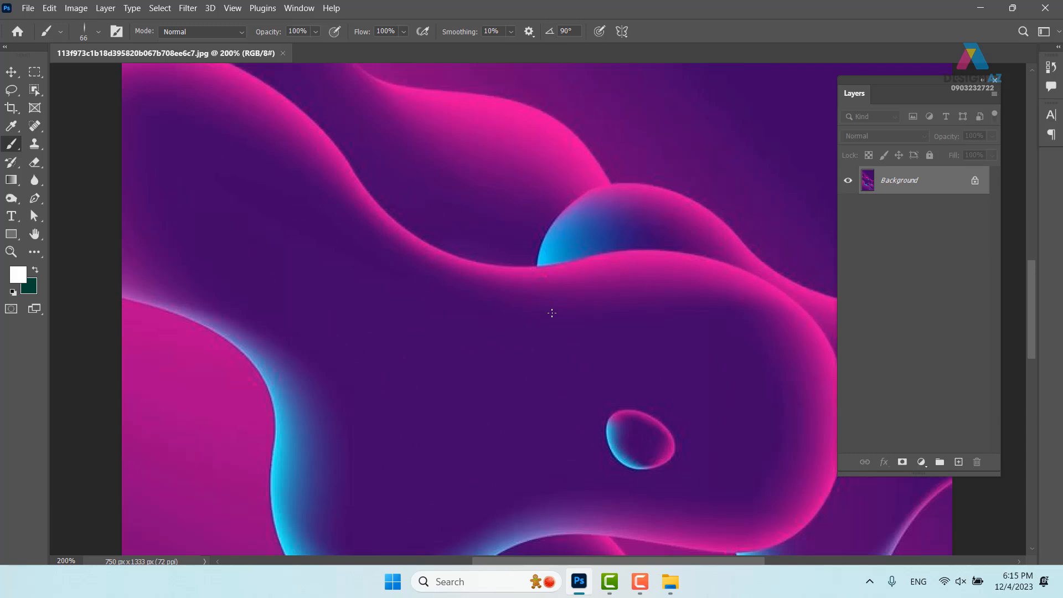
scroll(552, 312, down, 2)
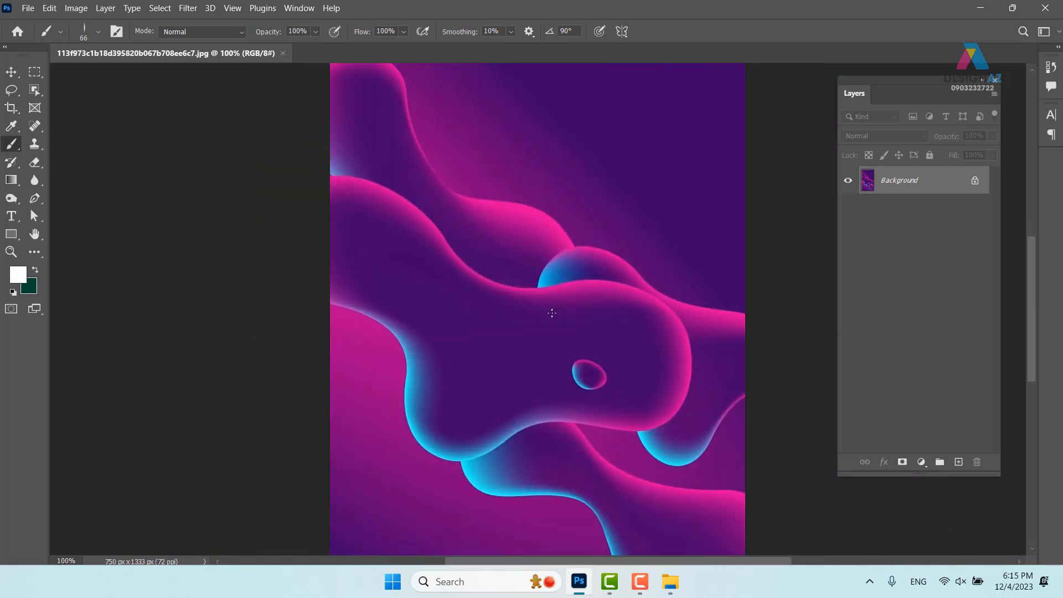
scroll(553, 313, up, 1)
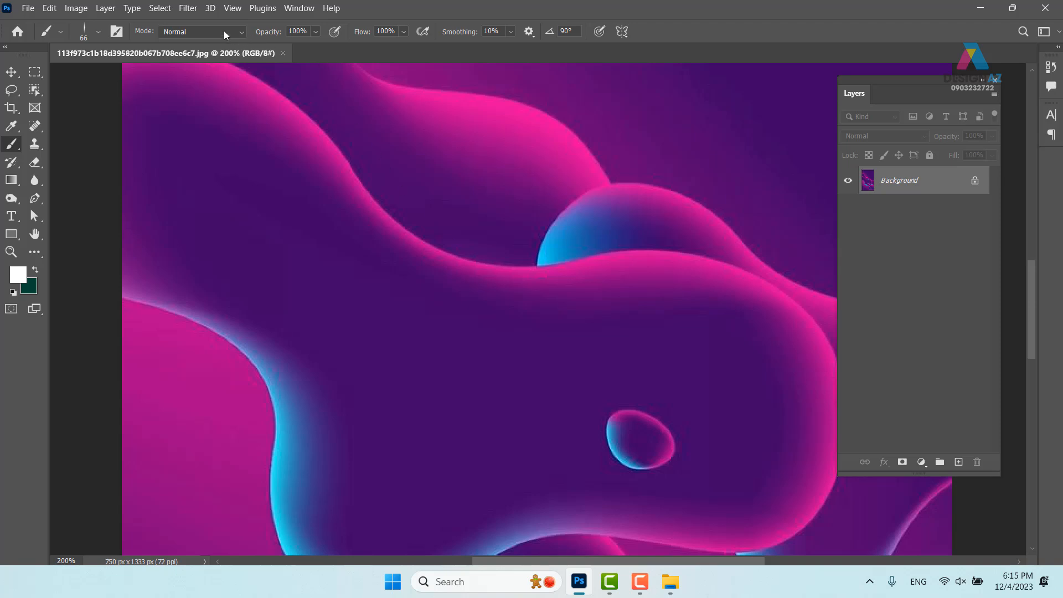
click(189, 9)
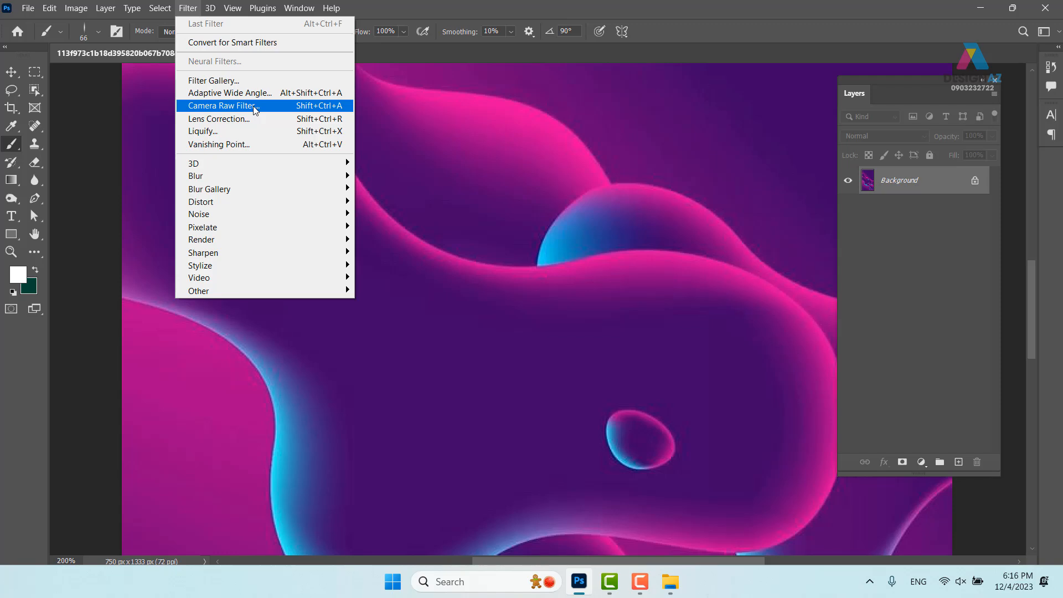
click(254, 106)
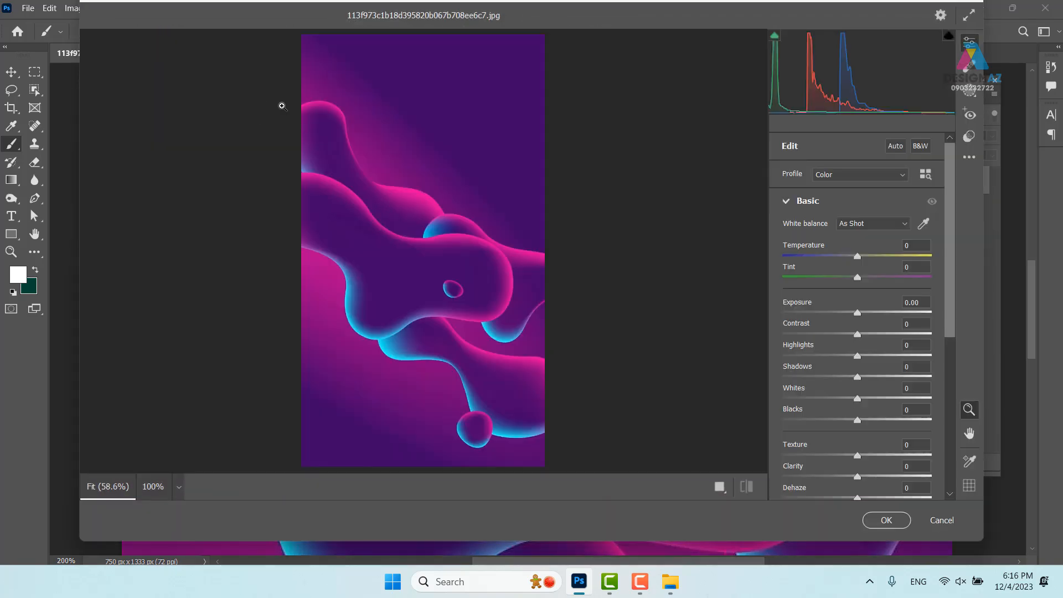
click(721, 490)
drag(541, 208, 659, 283)
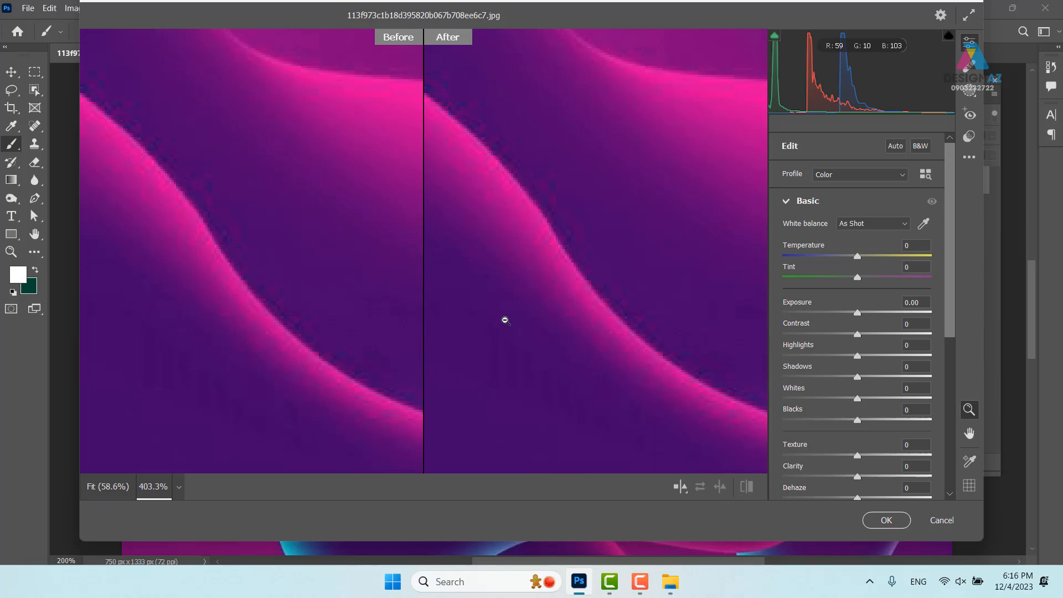
Step: Set Noise Reduction to 98 and Sharpening to 61 in the Detail settings and apply the filter
click(787, 204)
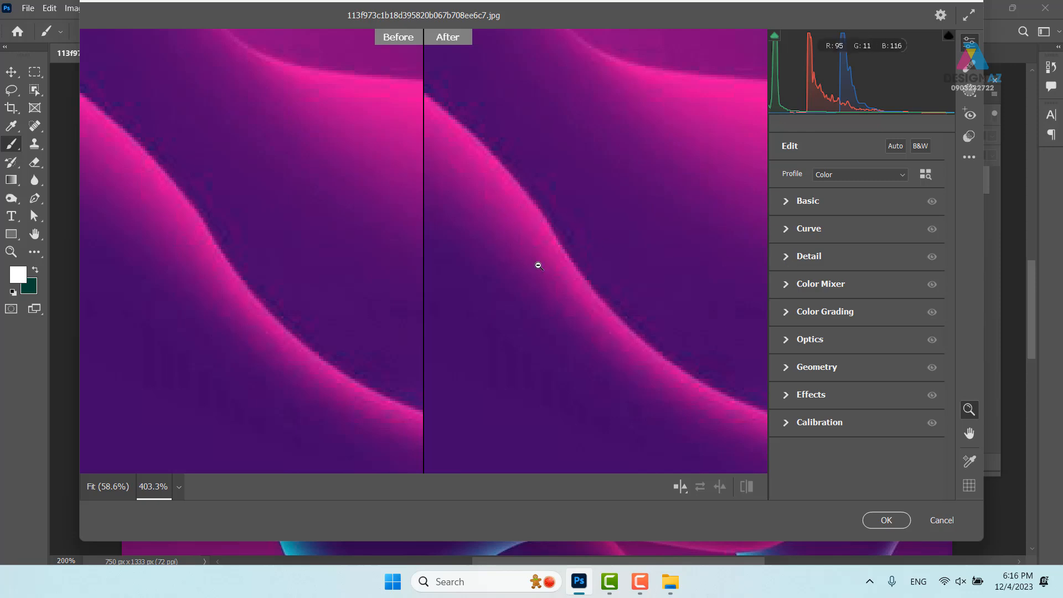
click(783, 258)
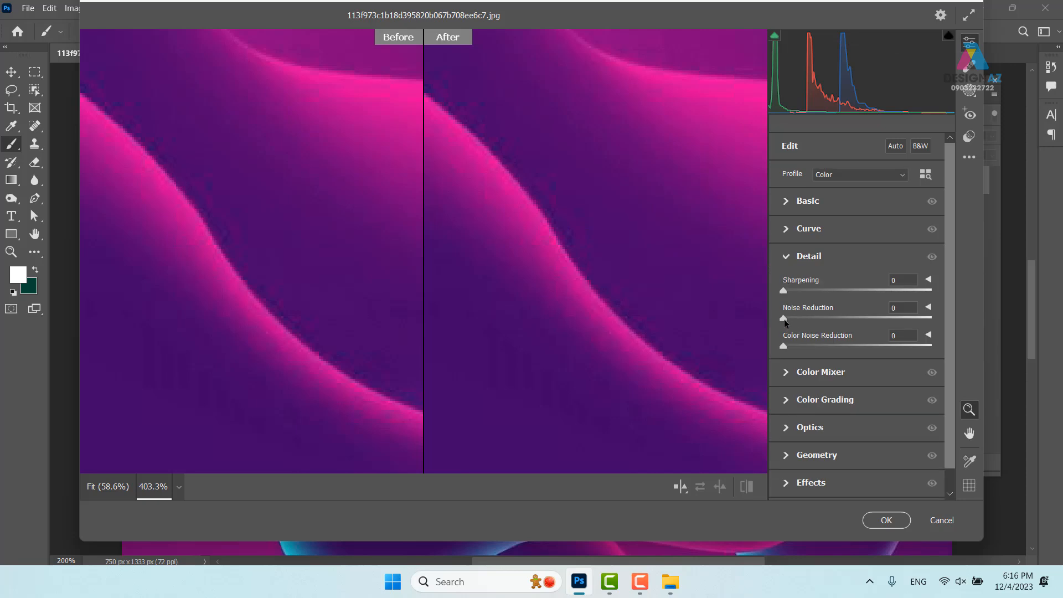
drag(785, 317, 860, 315)
drag(917, 319, 931, 318)
drag(785, 290, 831, 288)
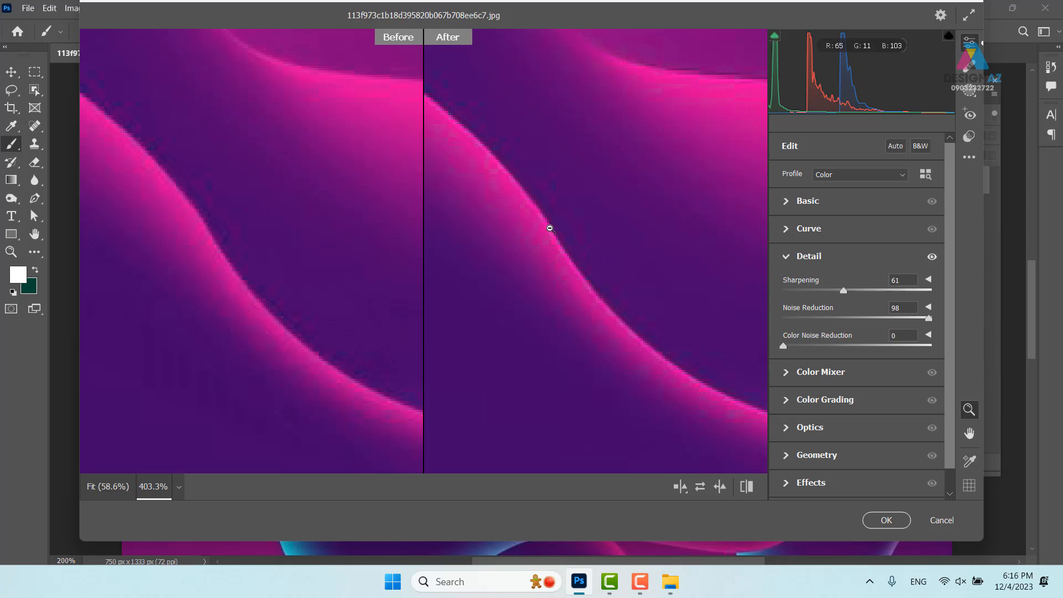
click(887, 520)
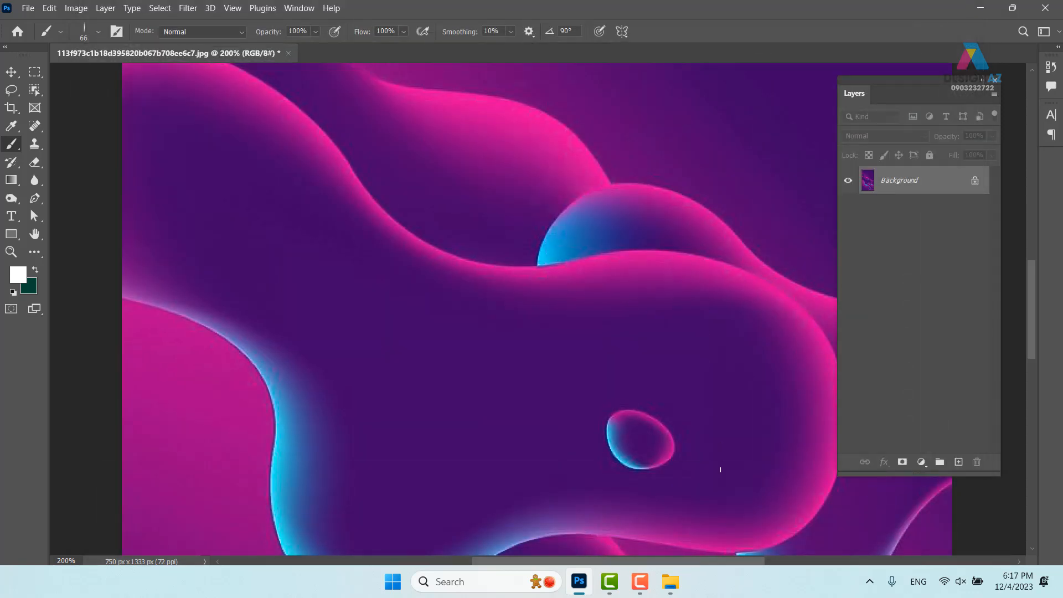
Step: Add a new empty layer above the Background and draw a small circular selection over the upper pink curve
scroll(590, 488, down, 5)
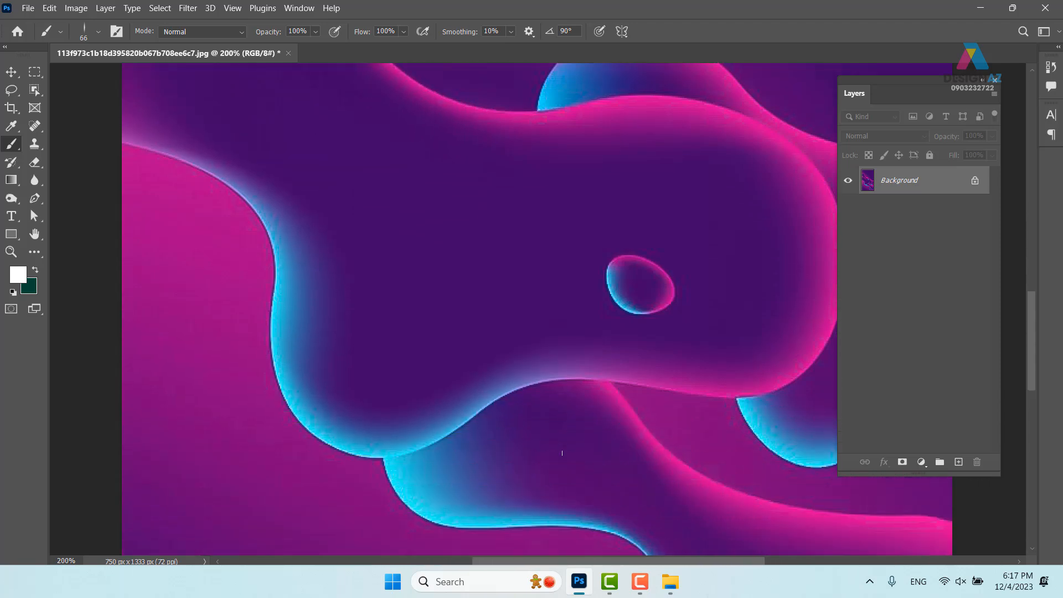
key(ctrl+minus)
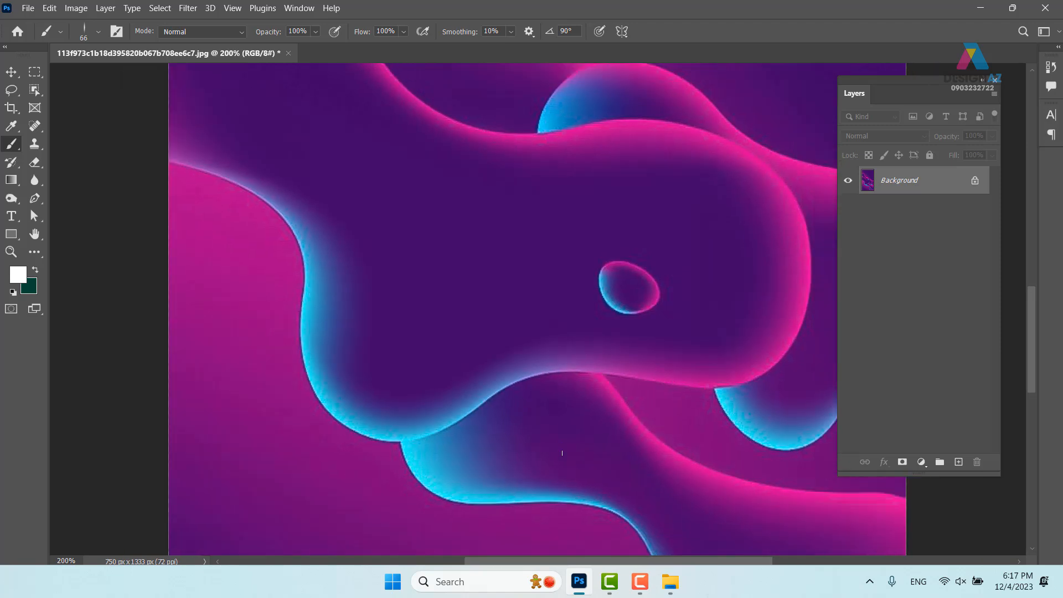
drag(564, 227, 512, 314)
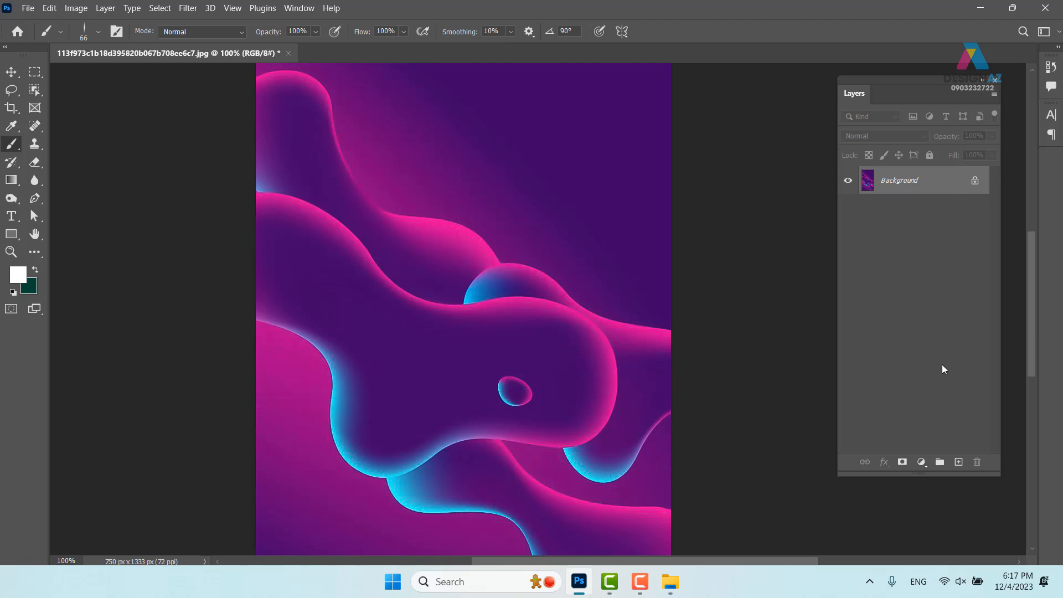
click(959, 462)
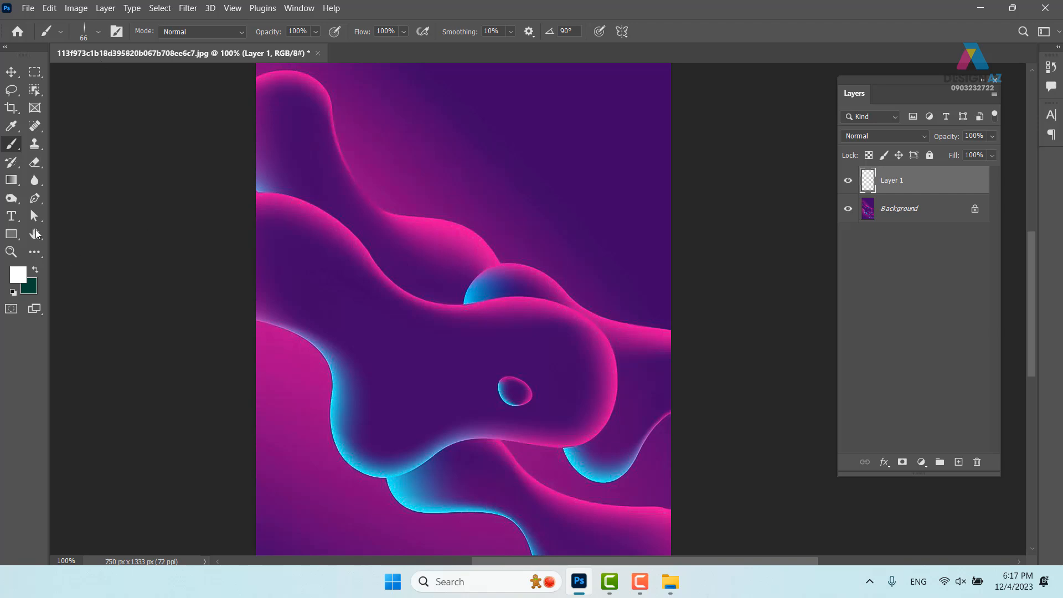
click(38, 74)
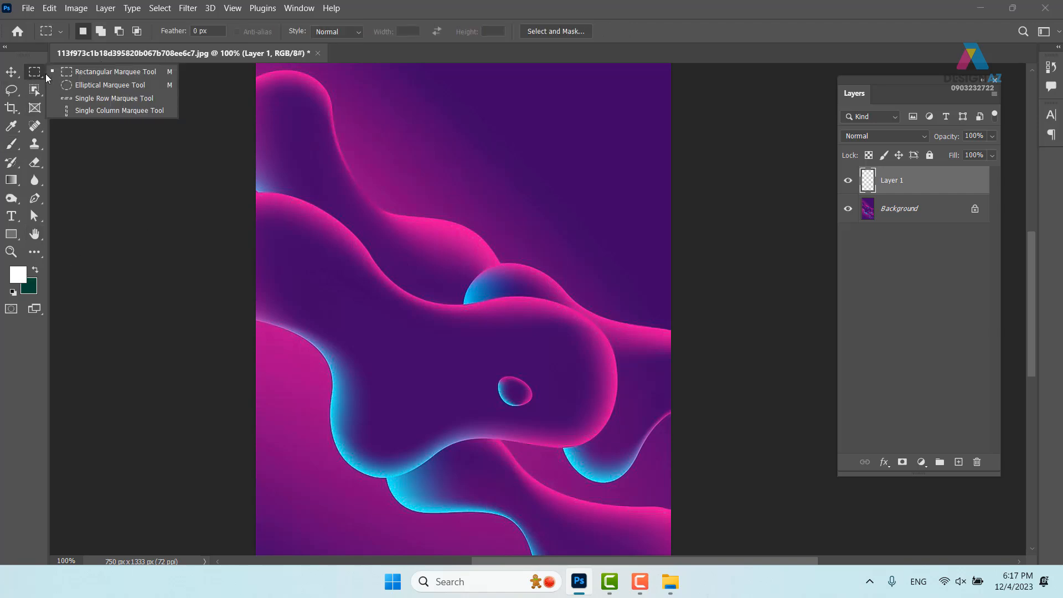
click(74, 84)
drag(345, 216, 420, 303)
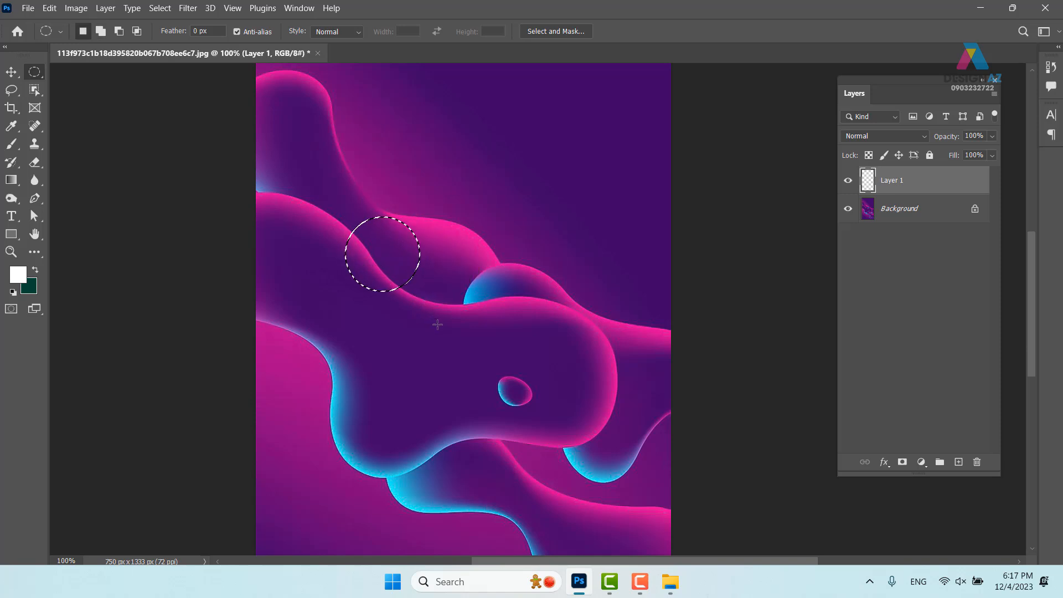
Step: Set the foreground colour to grey 7f7f7f and fill the circular selection with it
click(22, 274)
drag(529, 215, 552, 201)
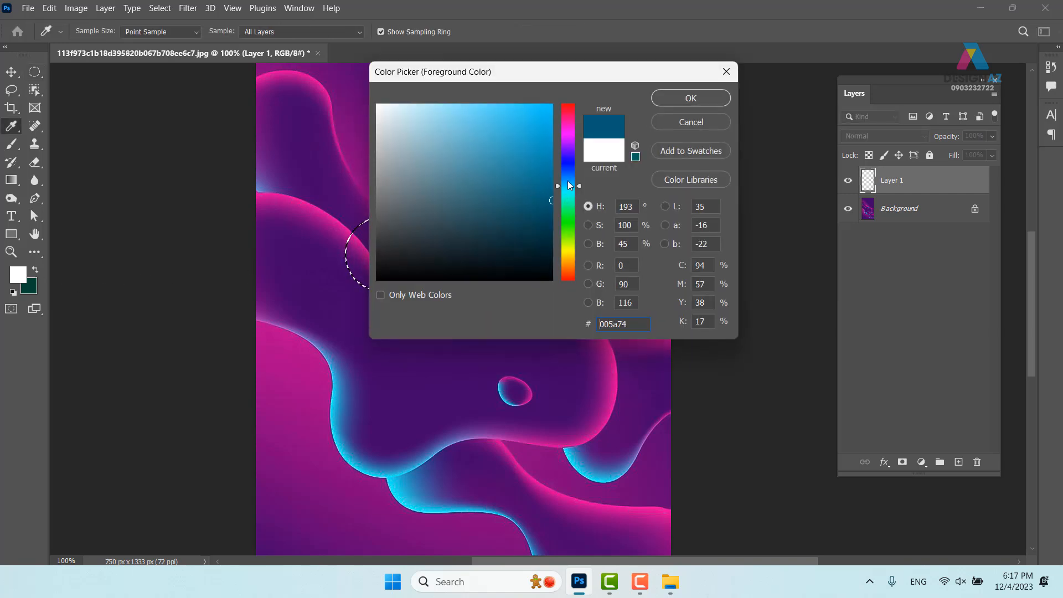
click(570, 182)
mouse_move(465, 192)
mouse_down()
mouse_move(382, 110)
mouse_move(359, 189)
mouse_move(376, 192)
mouse_up()
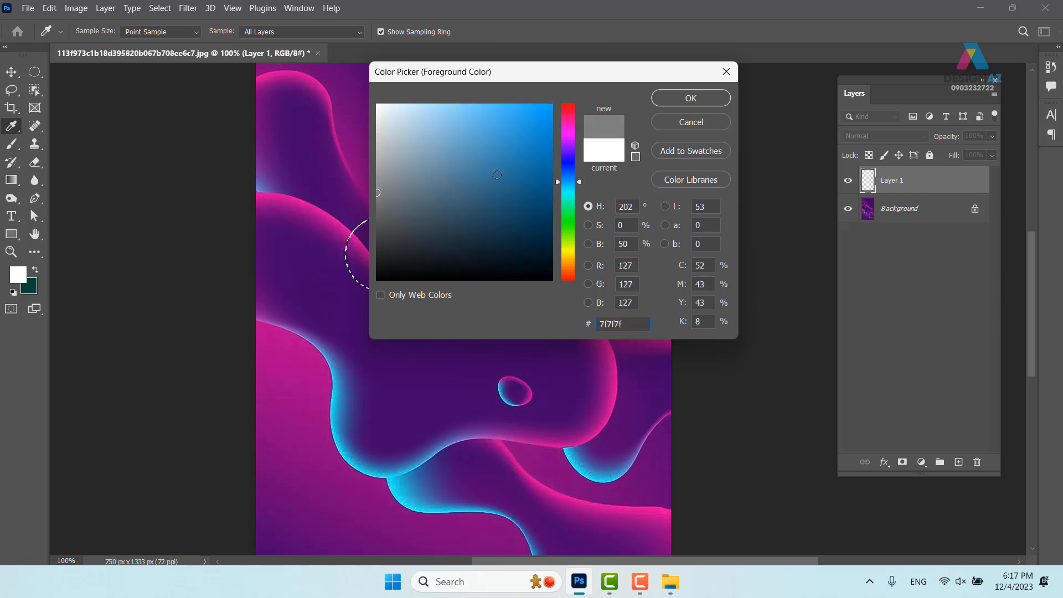
click(702, 100)
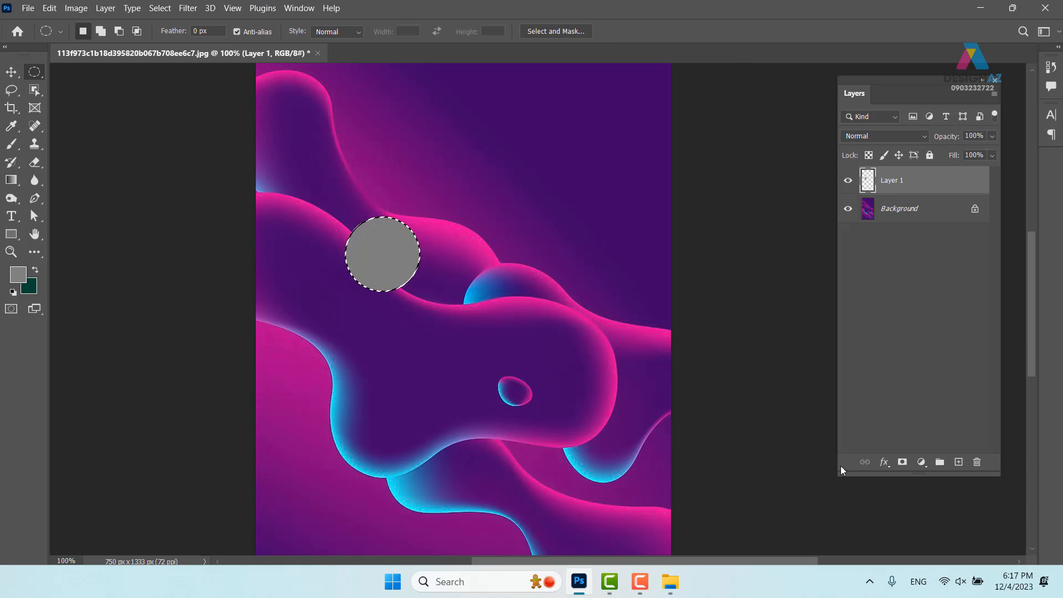
Step: Stroke the circle with a 3 px black (000000) outline, located at the center with 100% opacity, and deselect it
key(ctrl+plus)
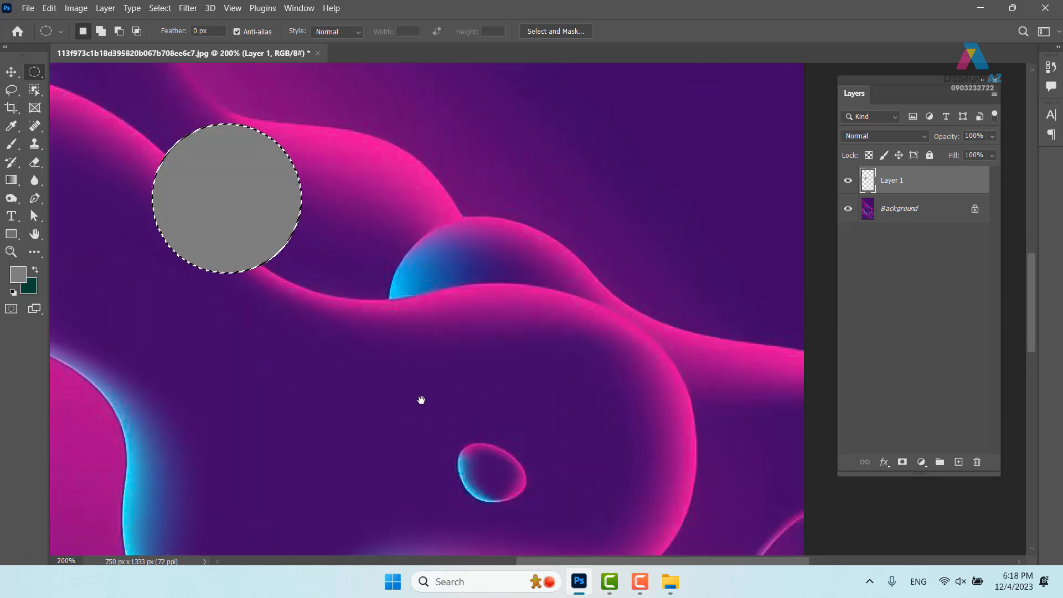
drag(430, 416, 532, 442)
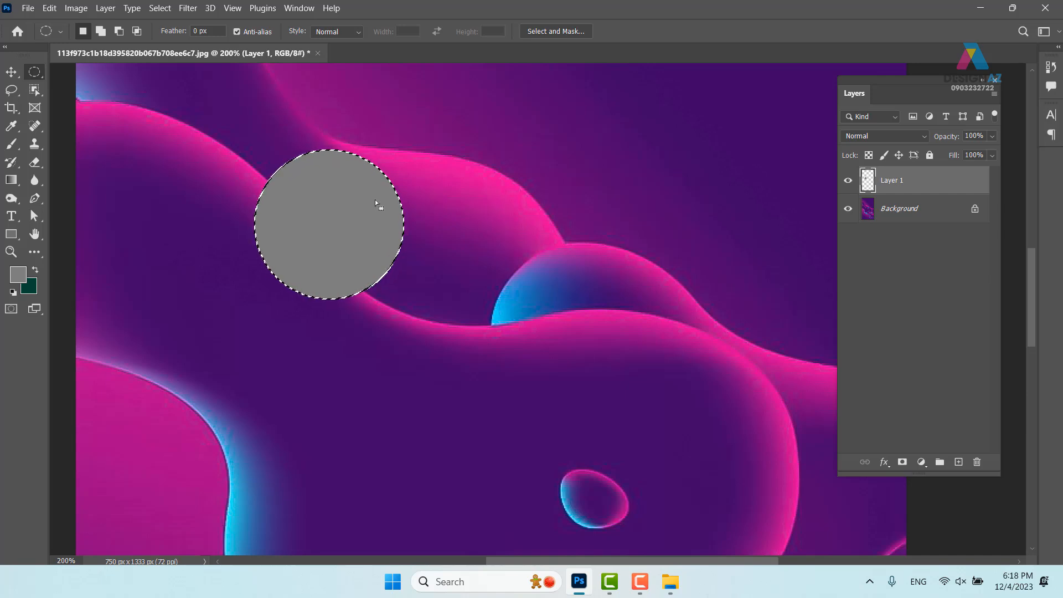
right_click(345, 195)
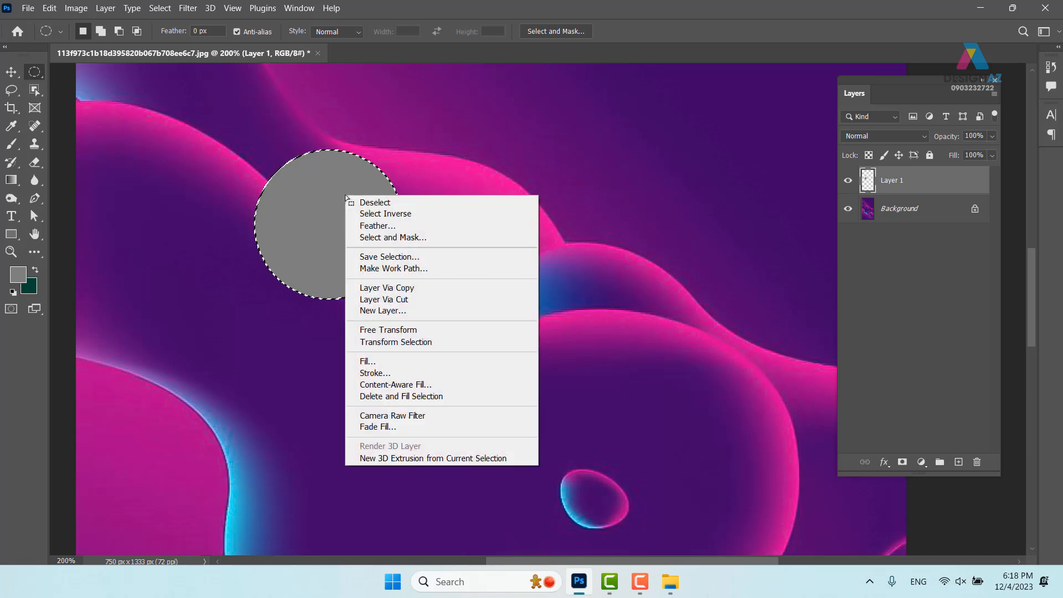
click(379, 374)
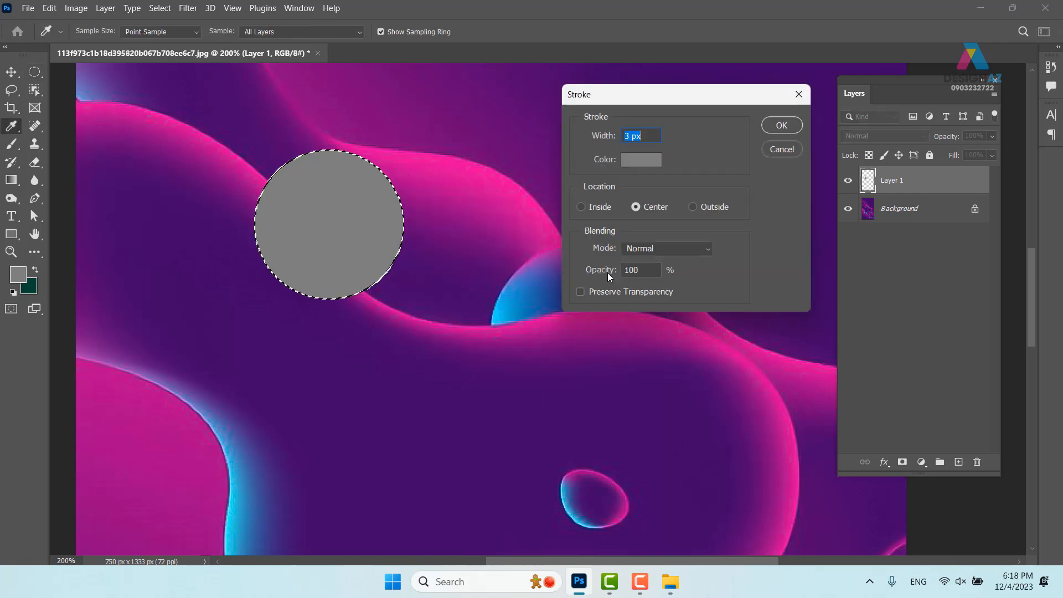
click(644, 160)
text(000000)
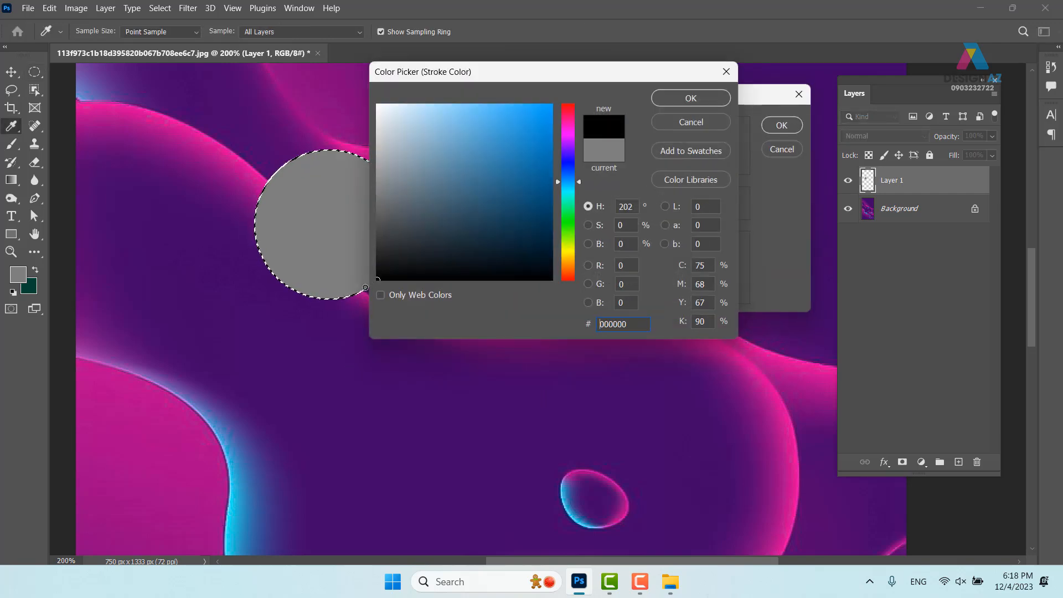
click(694, 100)
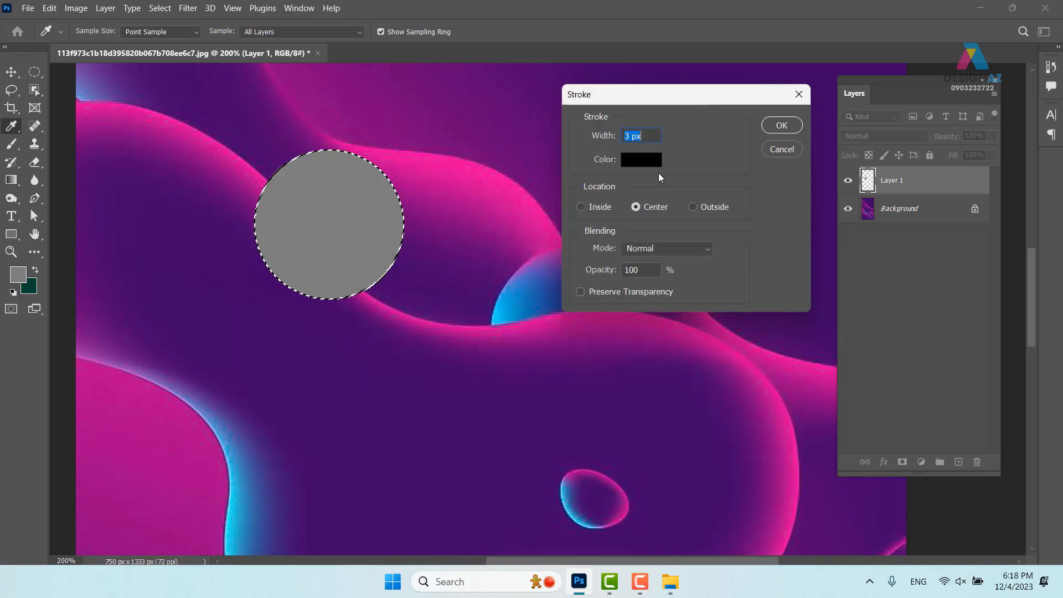
click(789, 129)
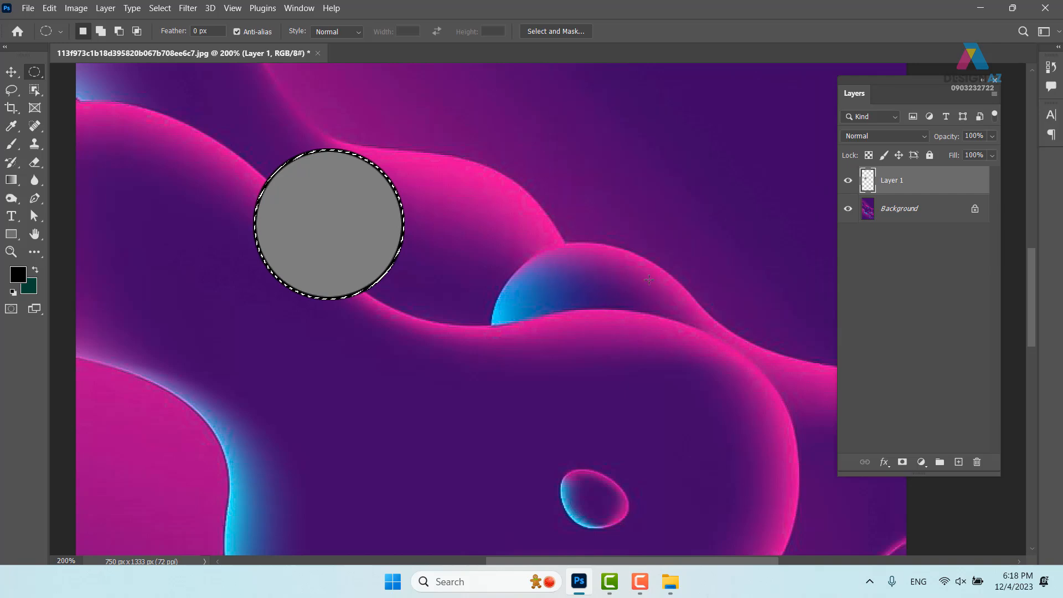
key(v)
key(ctrl+d)
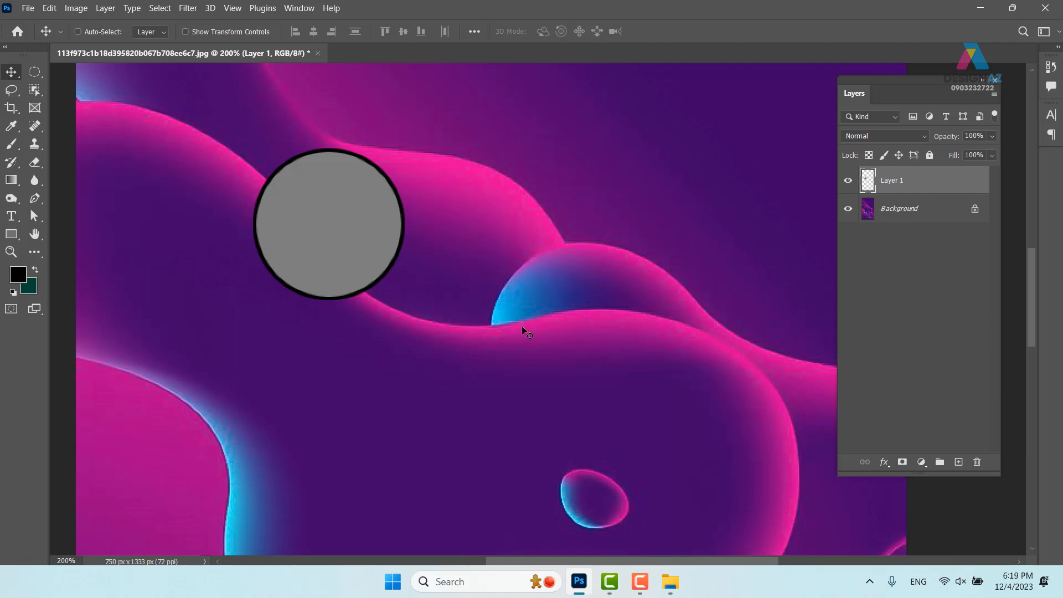
Step: Hide the Background layer and make a rectangular selection closely around the grey circle
click(847, 209)
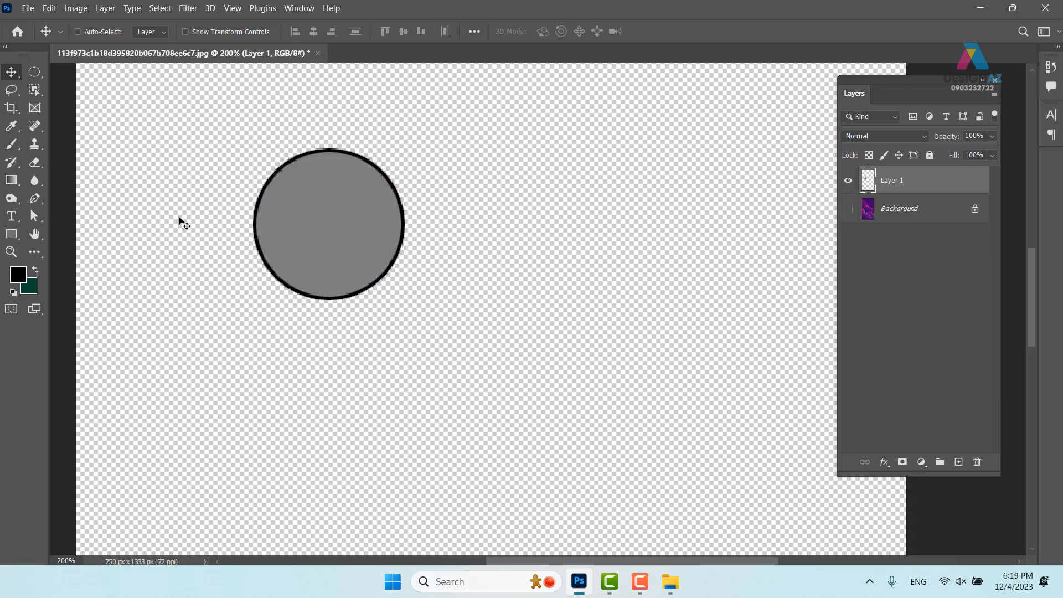
drag(421, 311, 498, 311)
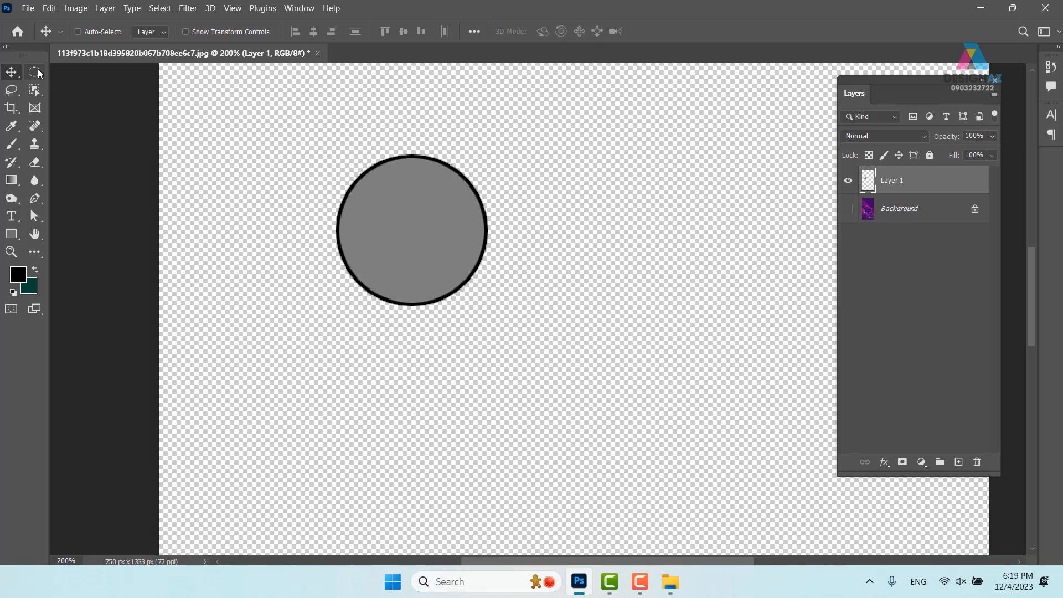
right_click(37, 69)
click(70, 71)
drag(325, 141, 503, 319)
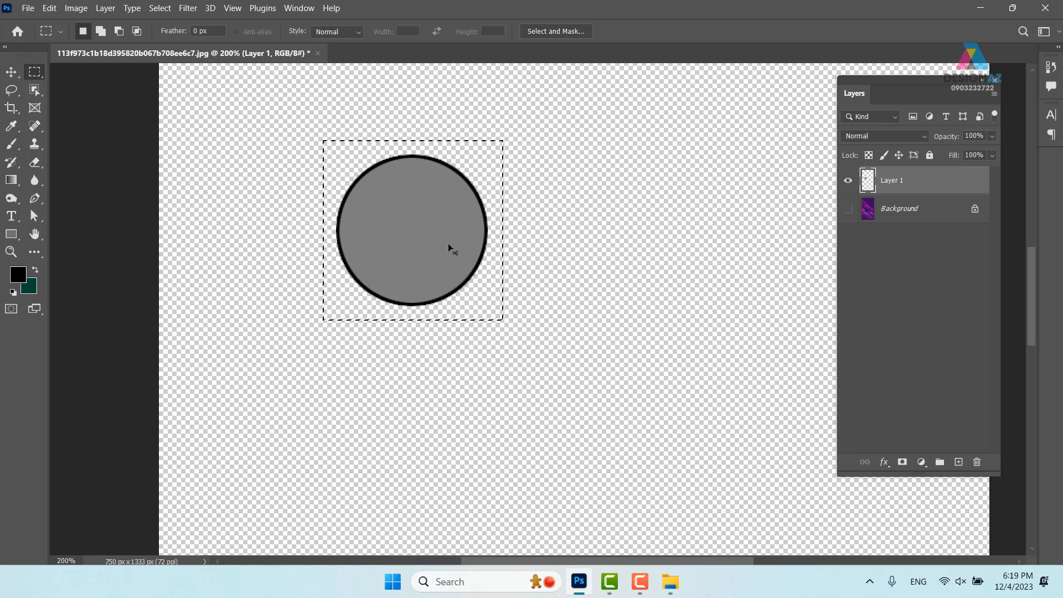
Step: Define a brush preset from the selected grey circle and give it a first name as its name
click(49, 9)
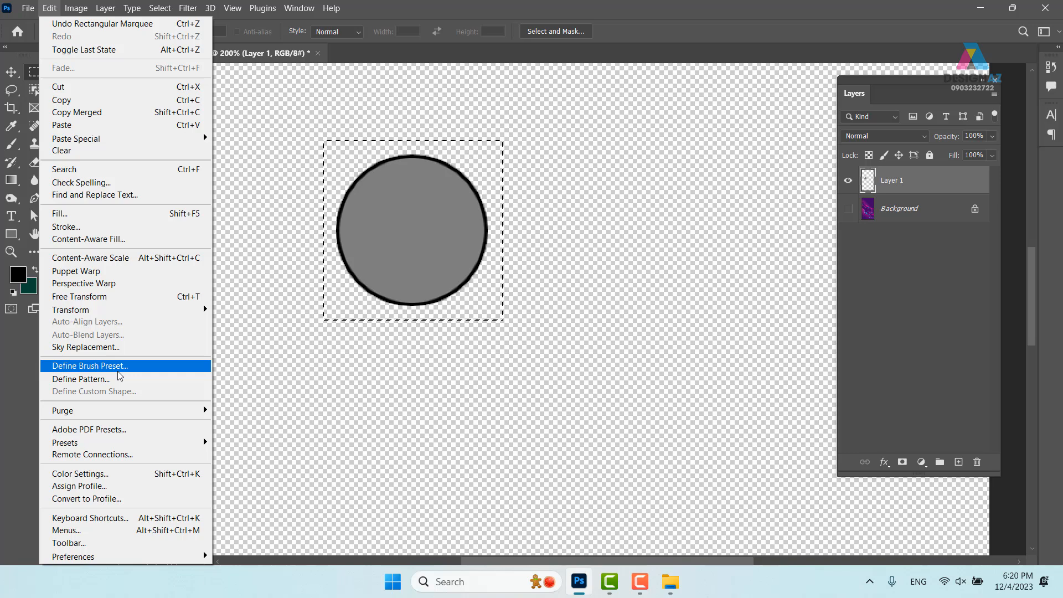
click(124, 367)
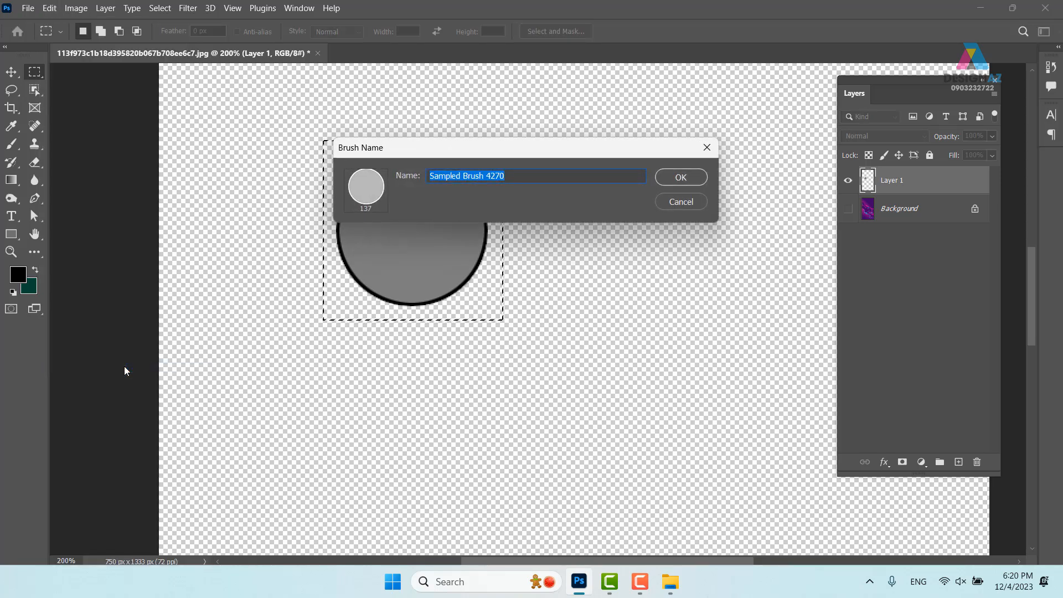
key(BackSpace)
text(khánh)
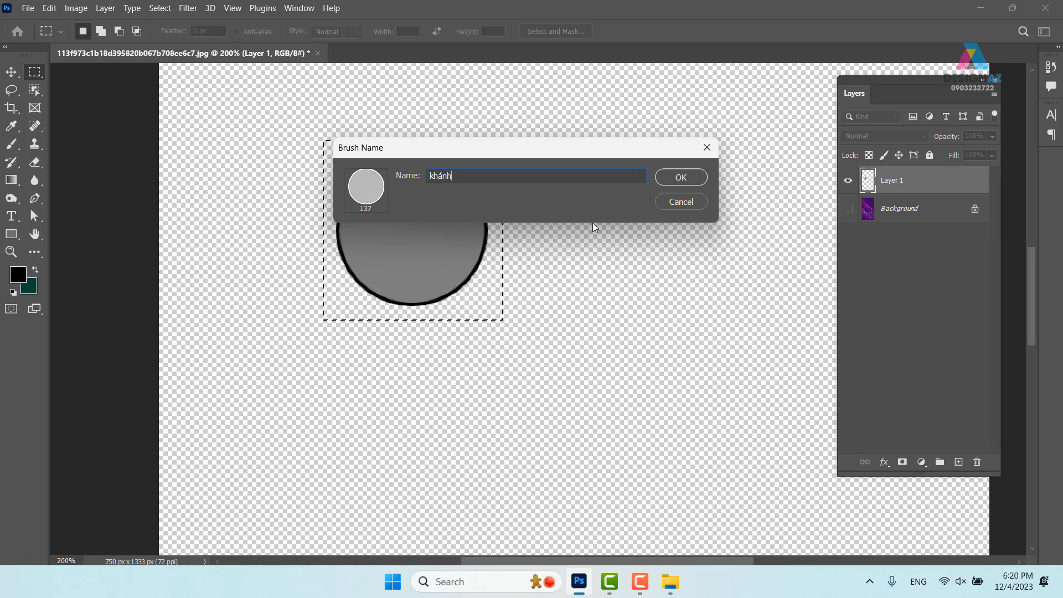
click(681, 177)
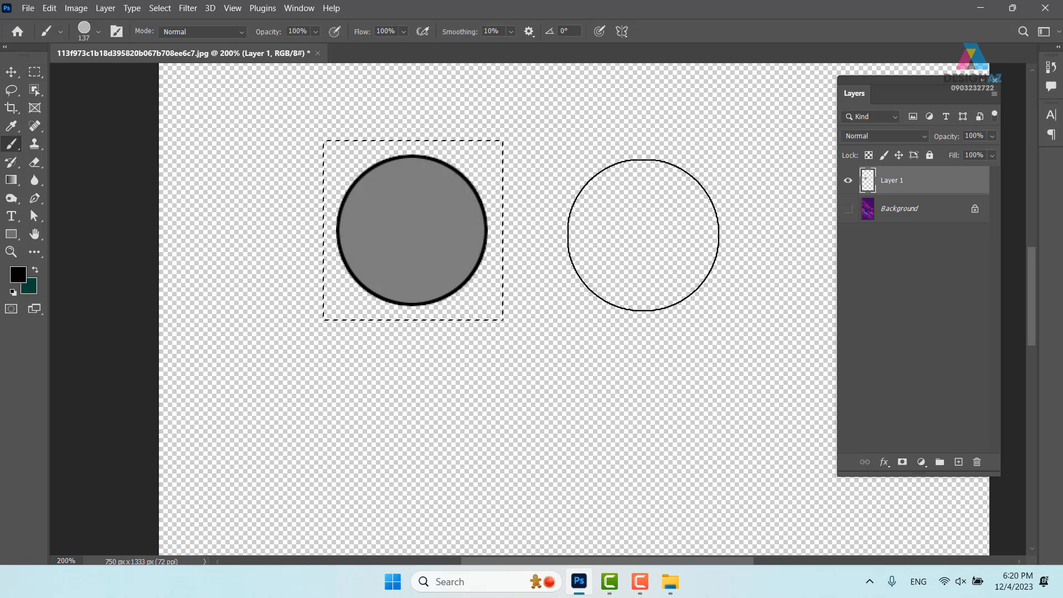
Step: Show the Background layer again and clear the rectangular selection around the circle
click(847, 208)
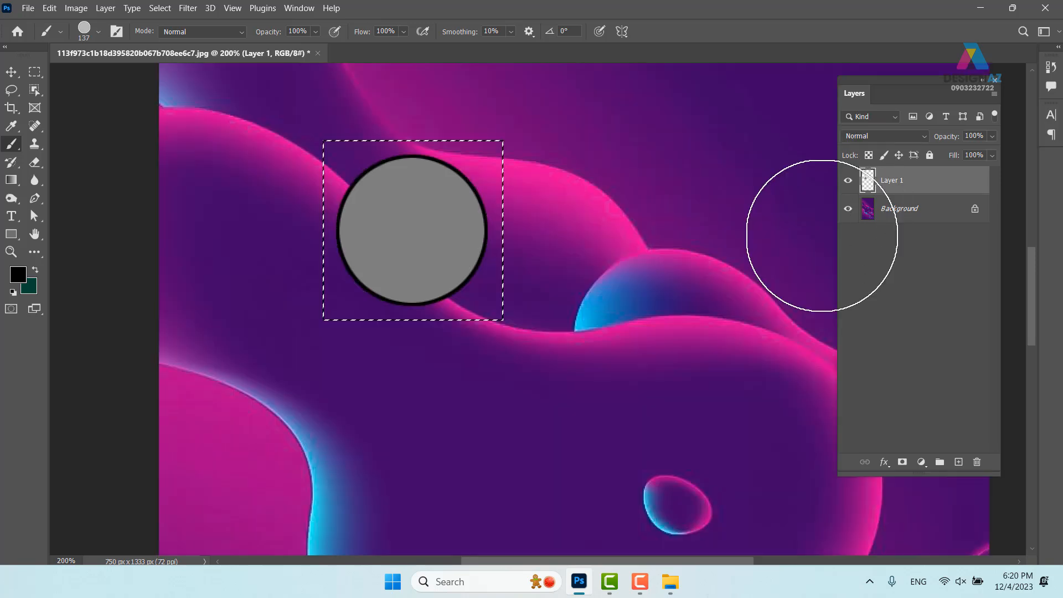
key(ctrl+d)
drag(567, 366, 437, 337)
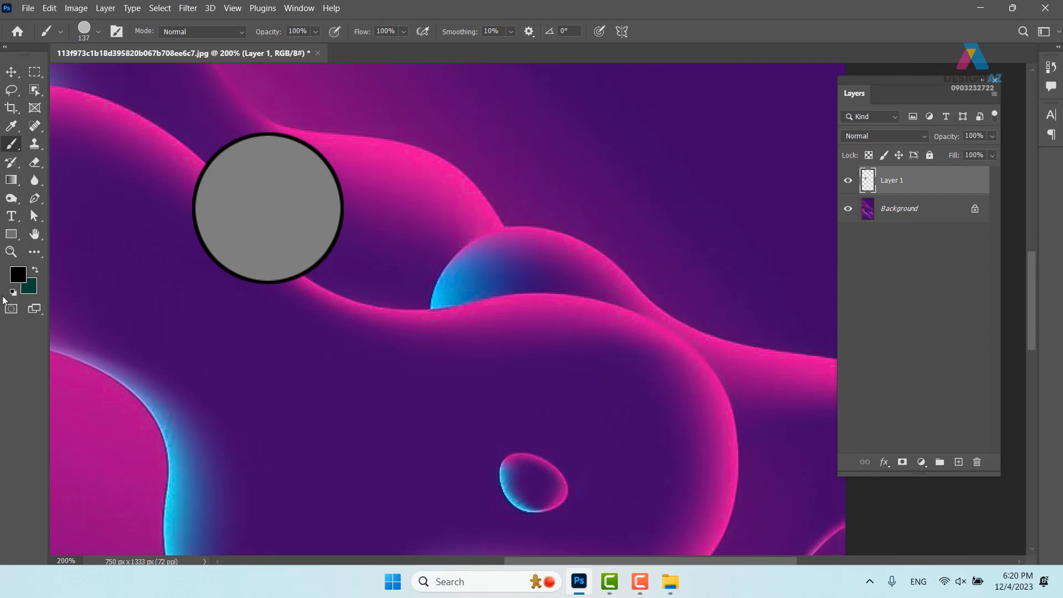
Step: Set the foreground colour to light blue 7ccfff and add a new empty layer above Layer 1
click(17, 274)
click(462, 115)
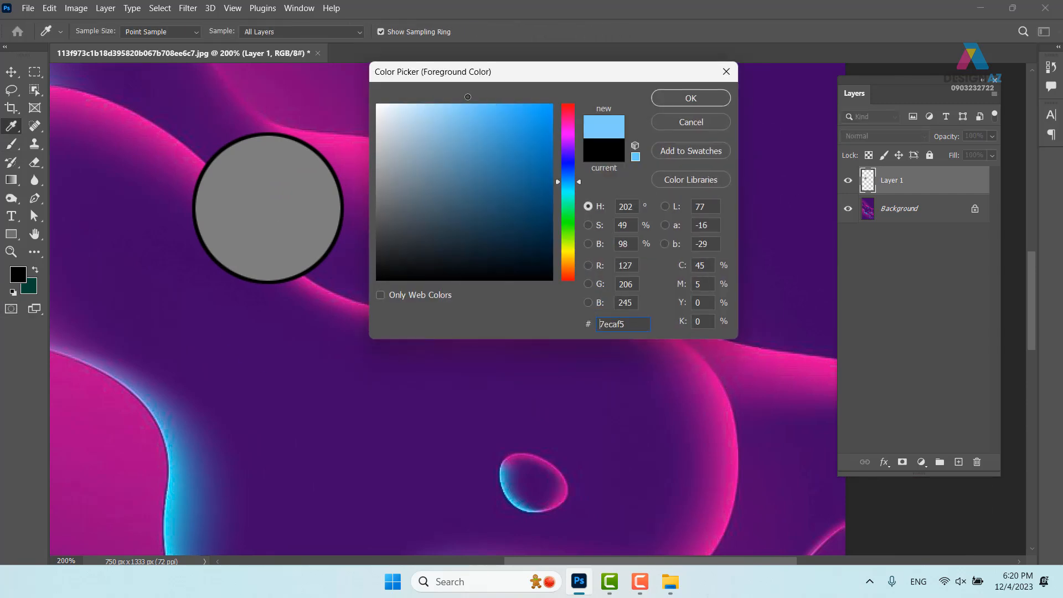
click(691, 98)
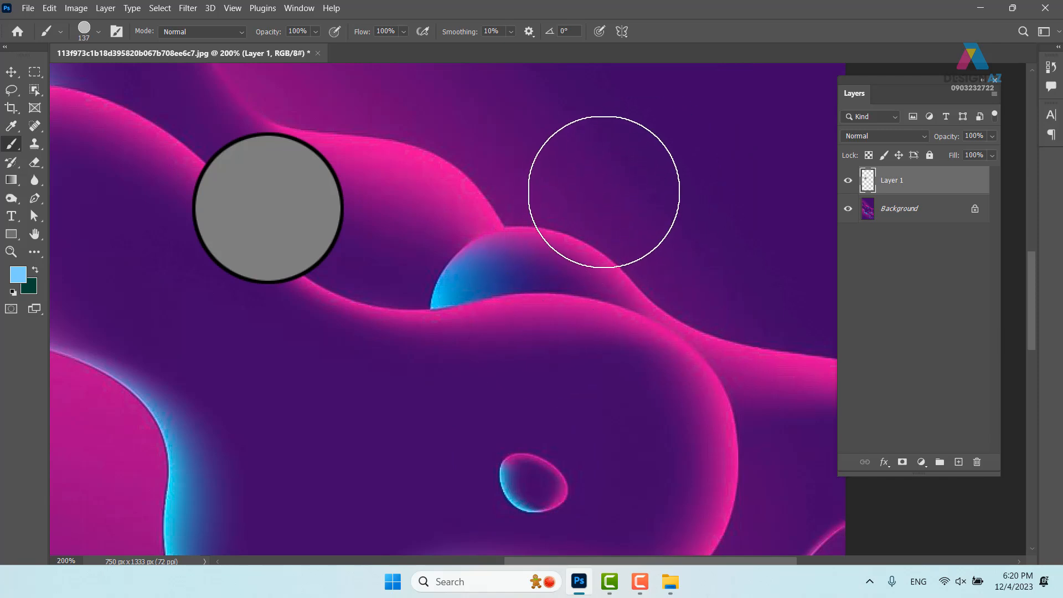
click(959, 462)
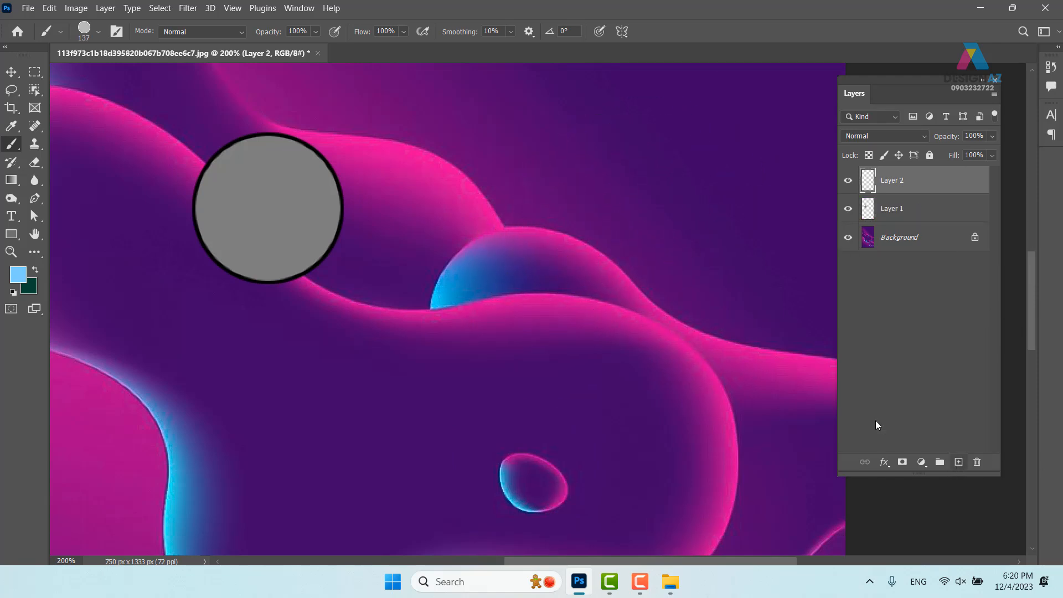
Step: Stamp several overlapping light-blue circles over the upper curves with the new circle brush
click(617, 160)
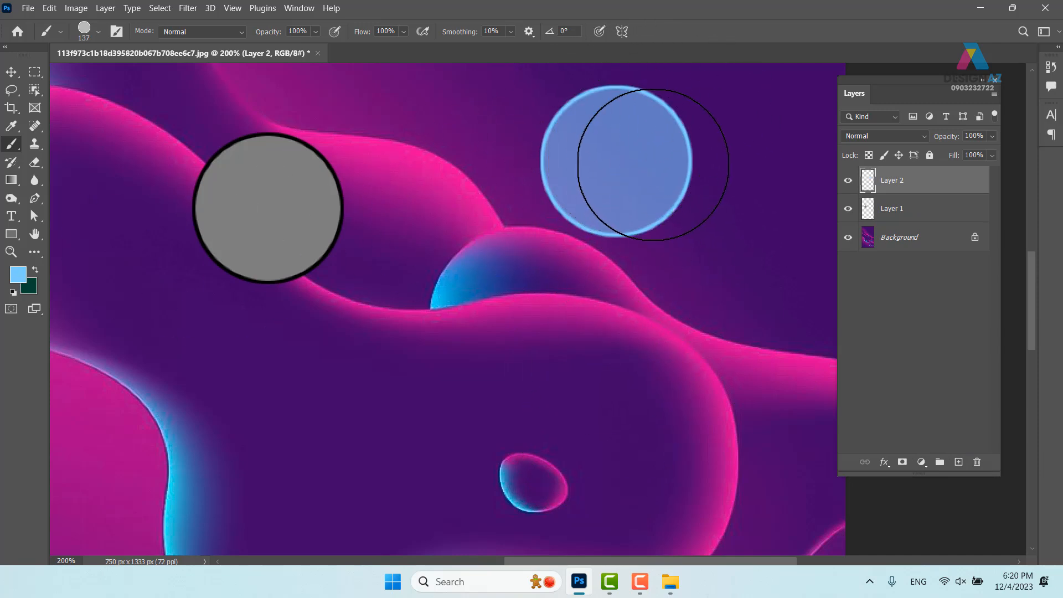
click(669, 236)
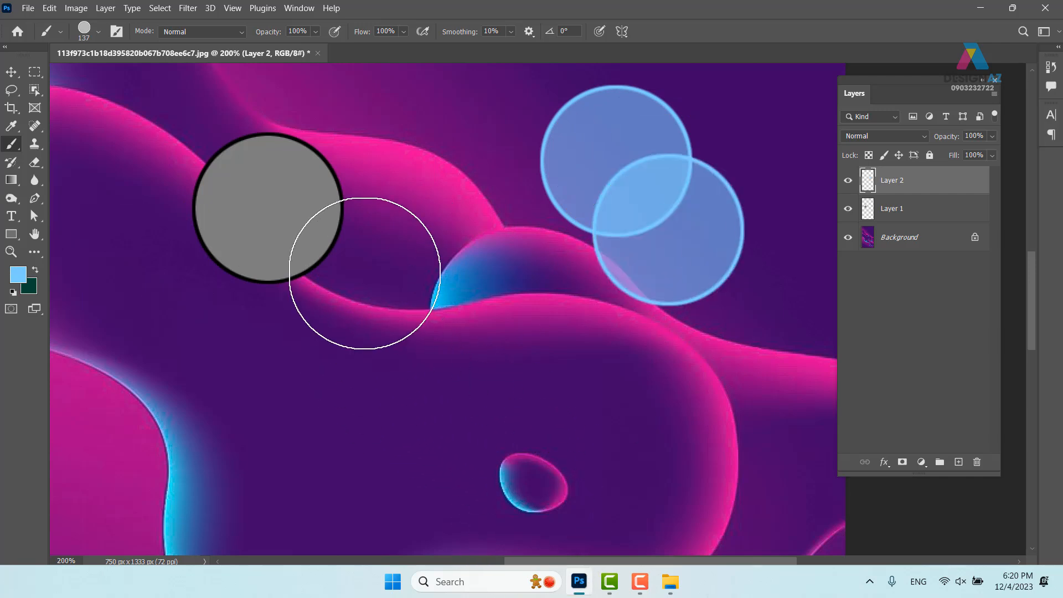
click(364, 272)
click(485, 355)
click(417, 188)
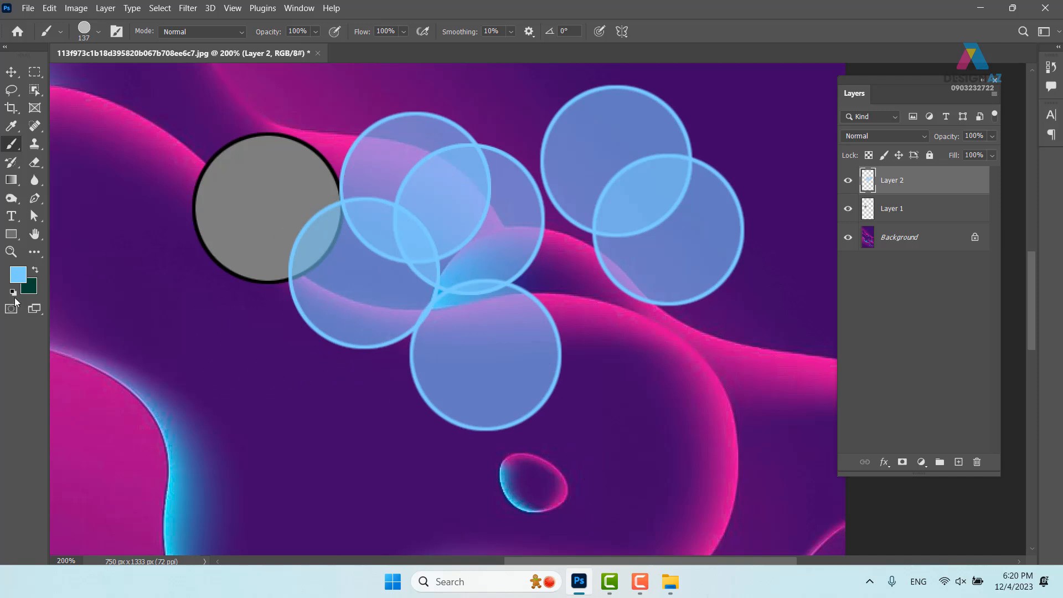
Step: Change the foreground colour to a fully saturated bright red
click(19, 274)
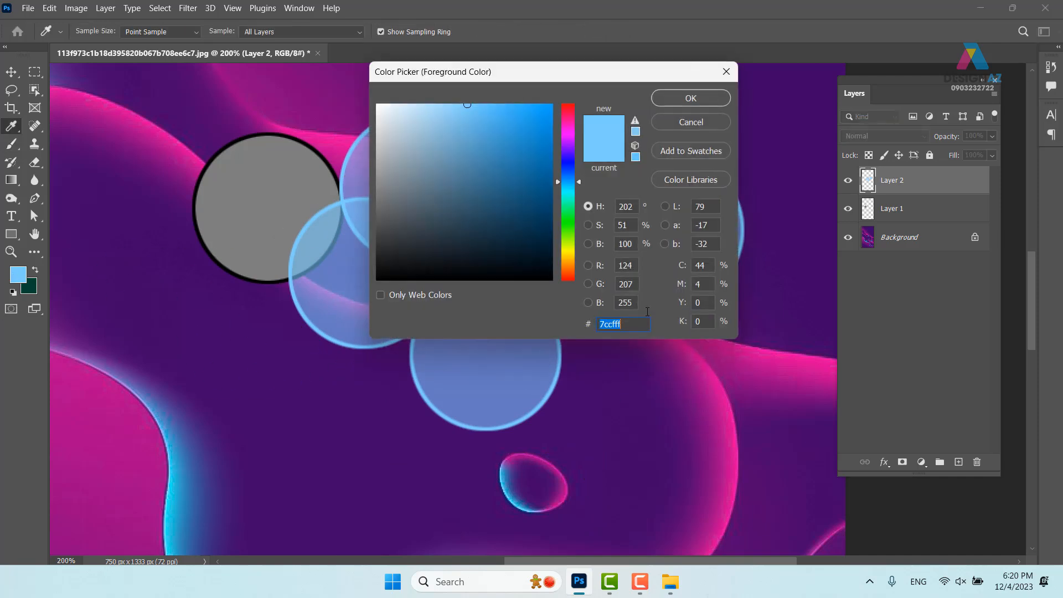
click(569, 107)
drag(545, 114, 555, 102)
click(700, 98)
Step: Stamp many overlapping red circles around and over the blue ones across the middle of the artwork
drag(547, 410, 432, 313)
click(547, 324)
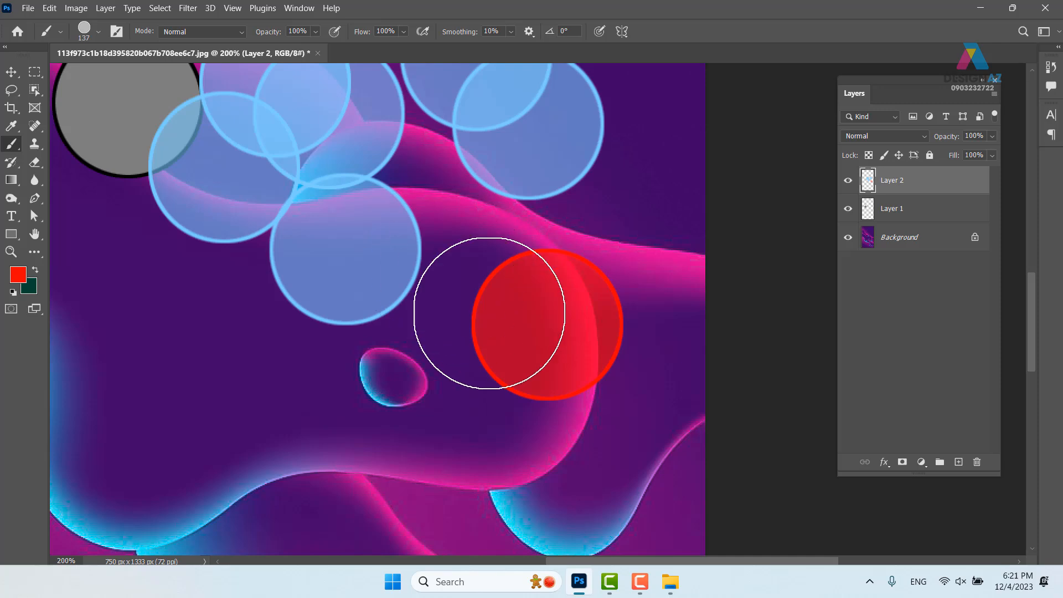
click(483, 372)
click(258, 383)
click(216, 245)
click(411, 248)
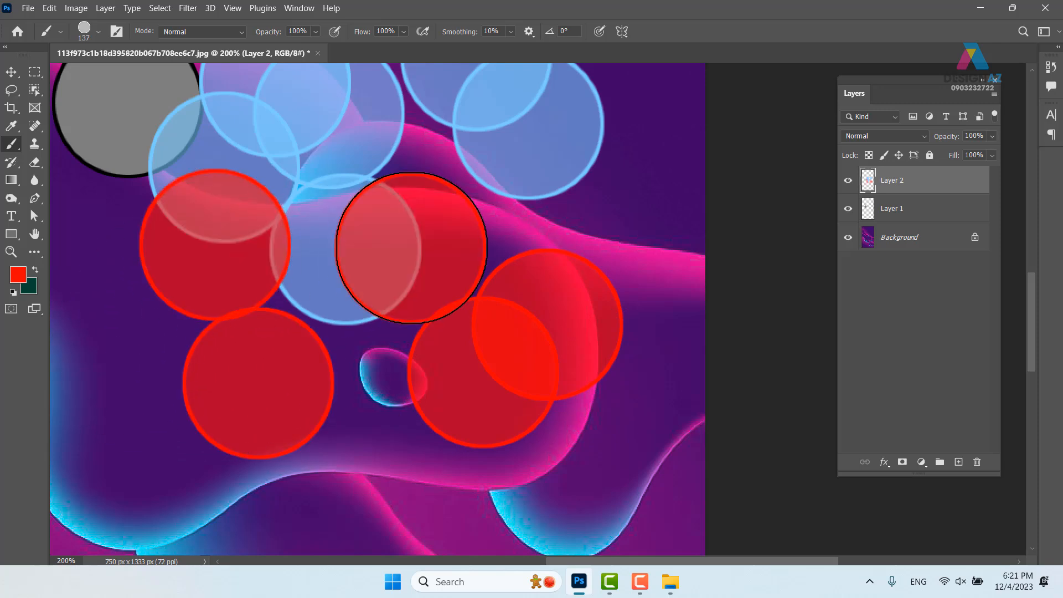
click(538, 197)
click(586, 265)
click(336, 312)
click(231, 230)
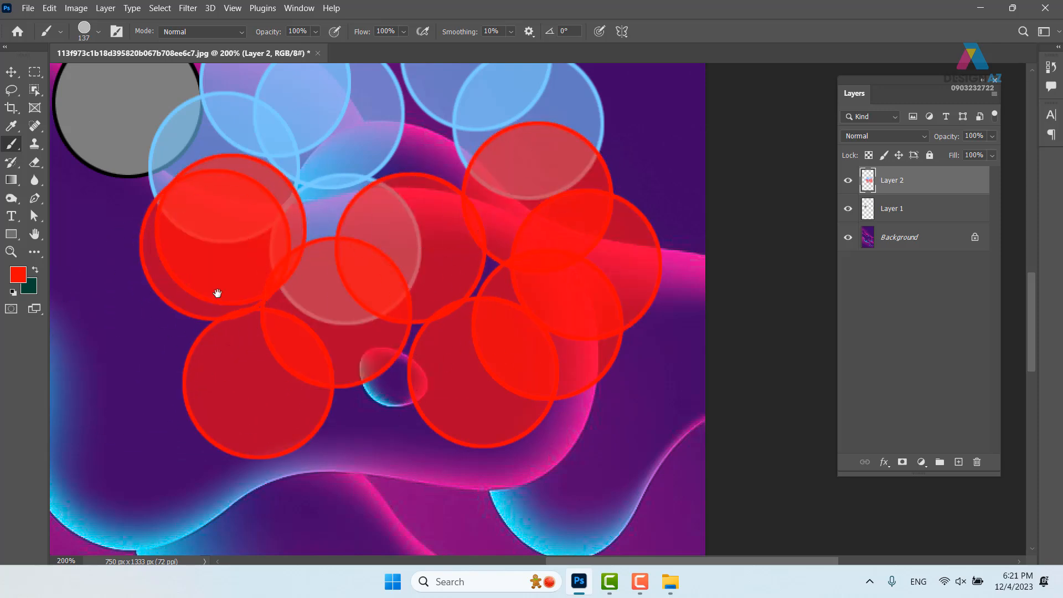
drag(187, 281, 467, 429)
click(410, 322)
click(332, 244)
click(441, 203)
click(538, 423)
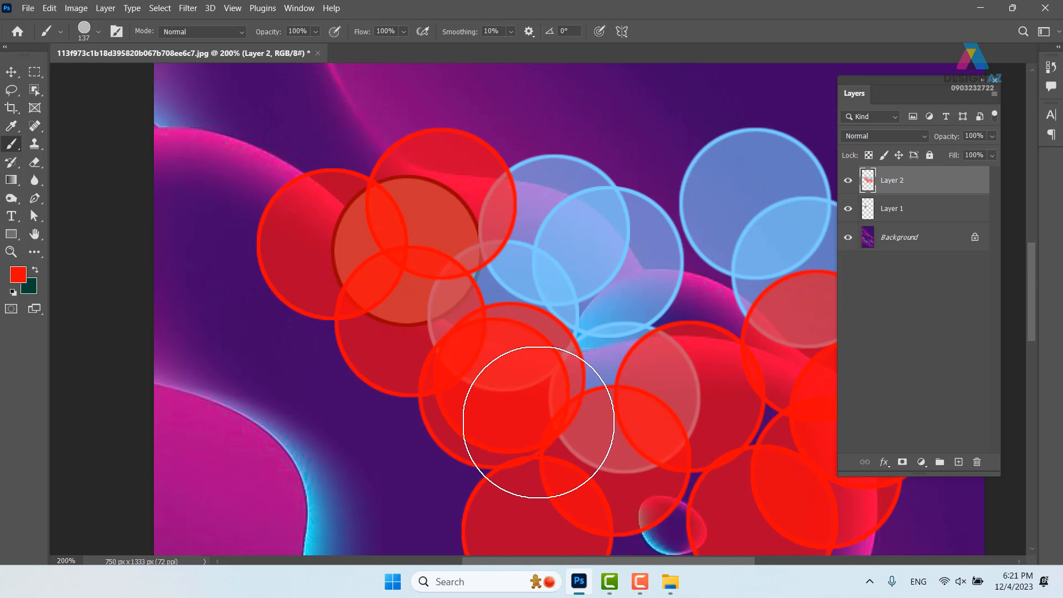
drag(605, 354, 473, 309)
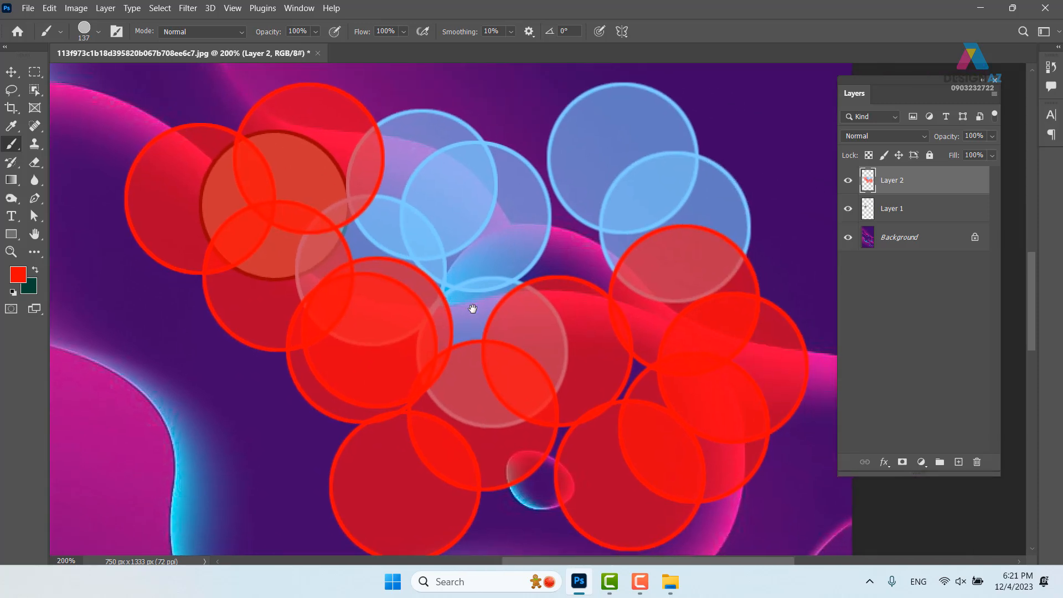
Step: Delete Layer 2 and Layer 1 so that only the Background layer is left
key(ctrl+minus)
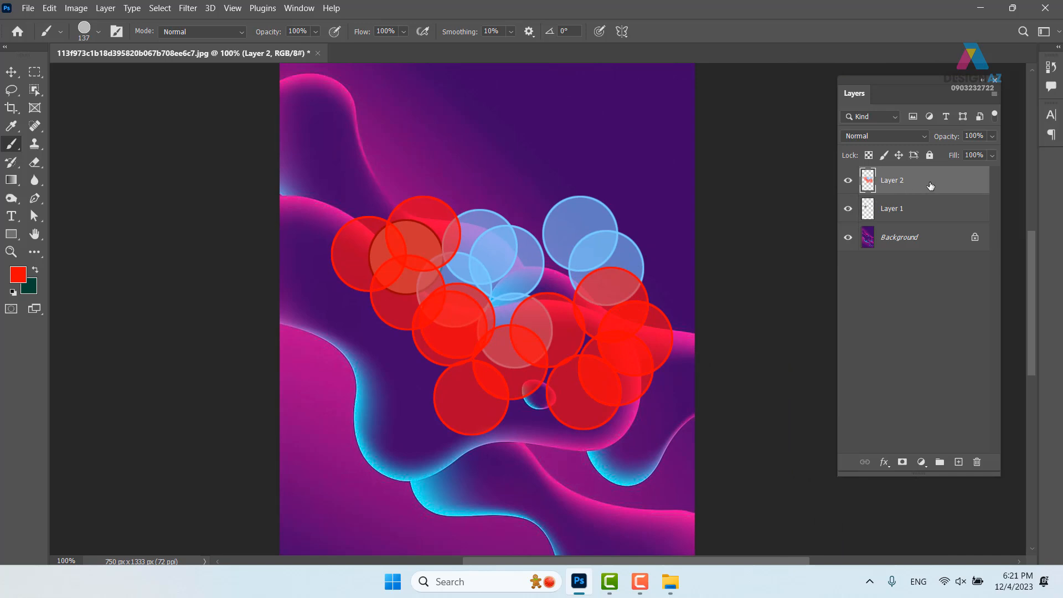
key(Delete)
key(Delete)
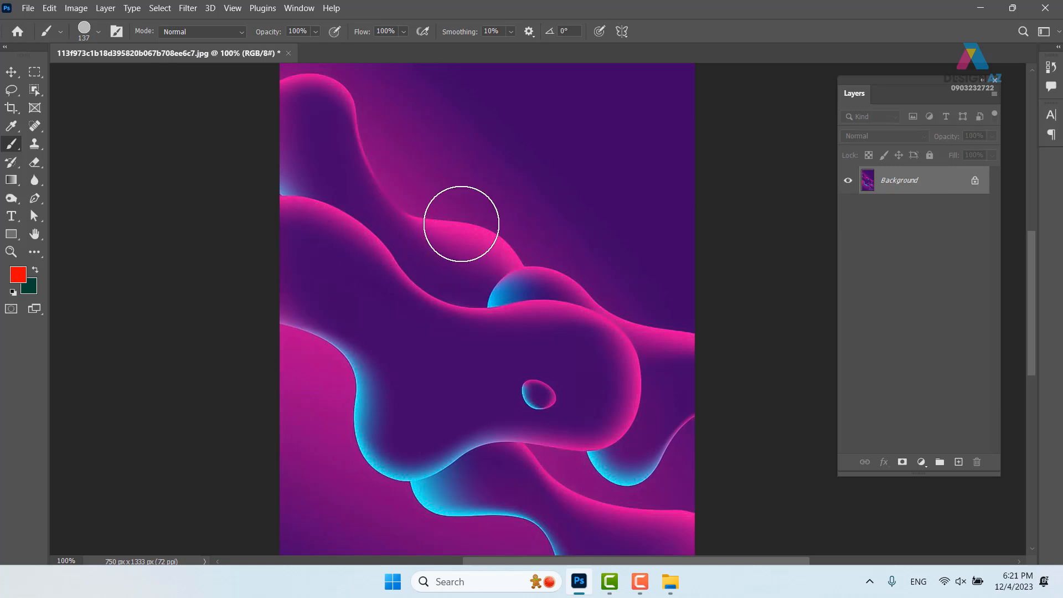
Step: Set the circle brush's spacing to 116% and enable Shape Dynamics with a size jitter of 100%
key(F5)
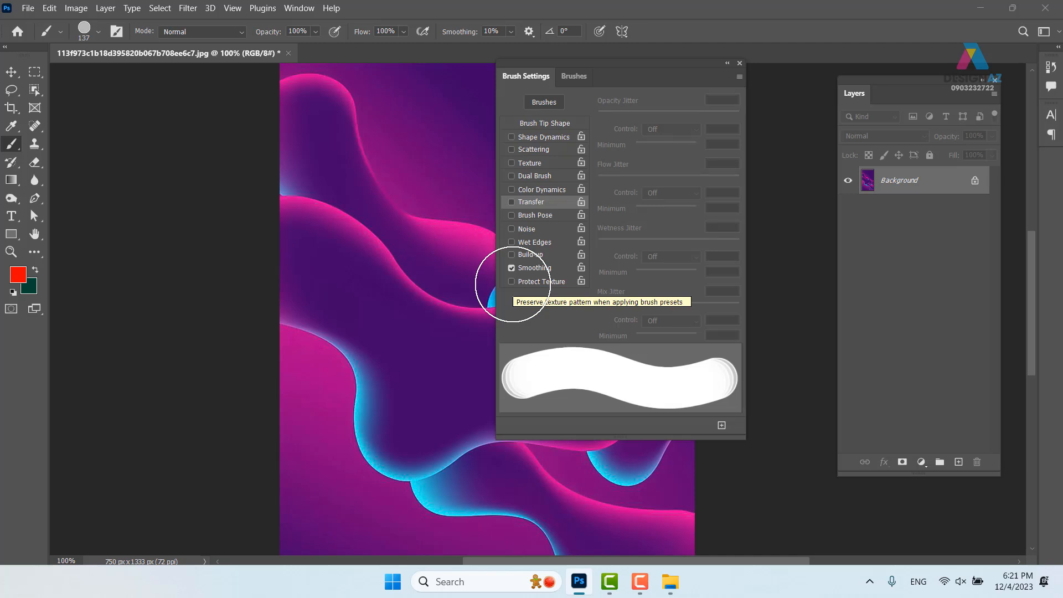
click(547, 126)
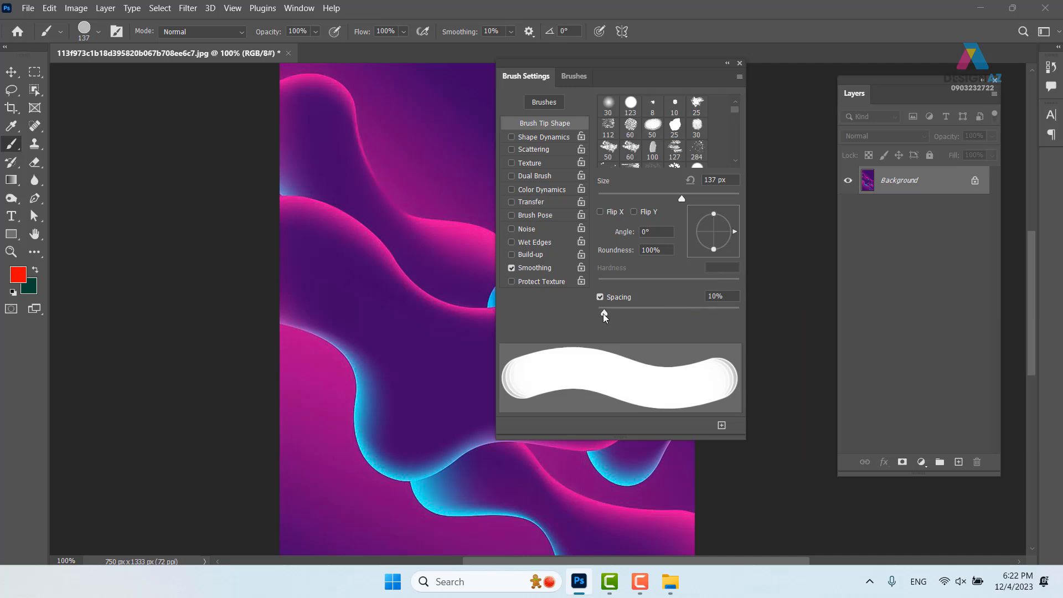
drag(606, 312, 674, 303)
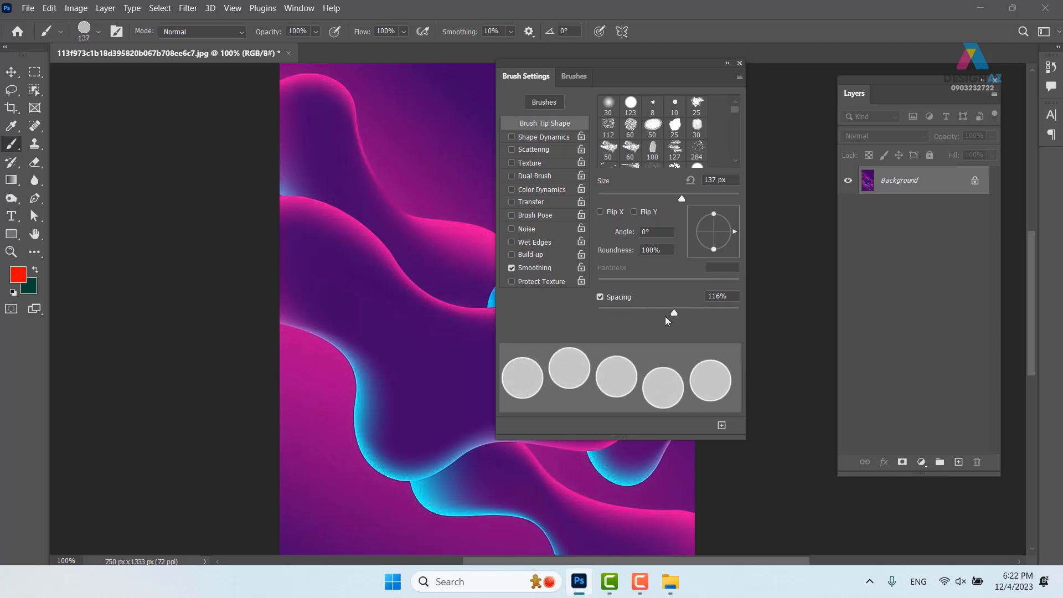
click(560, 137)
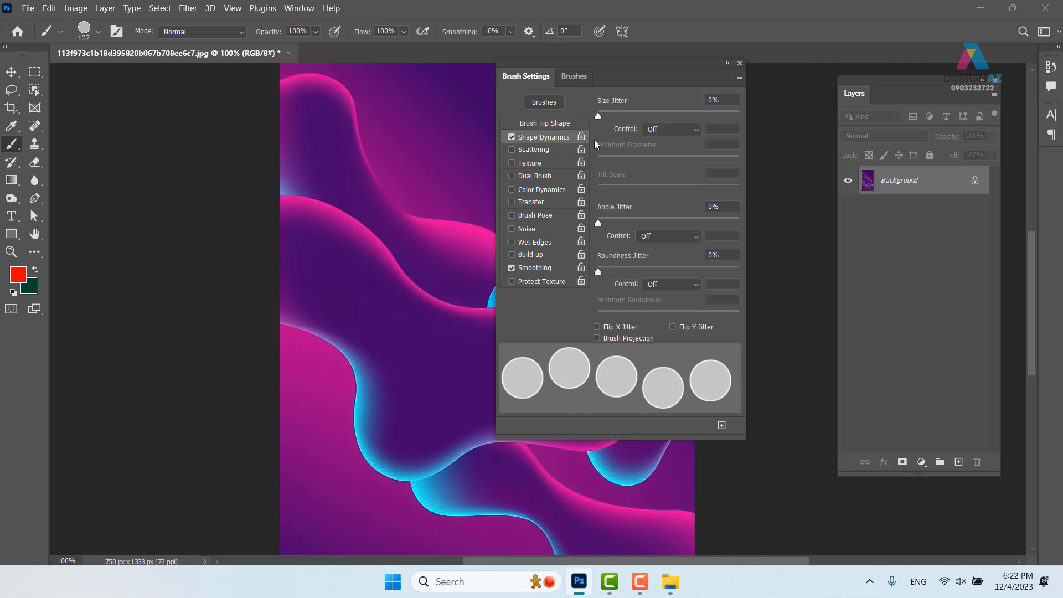
drag(598, 115, 766, 108)
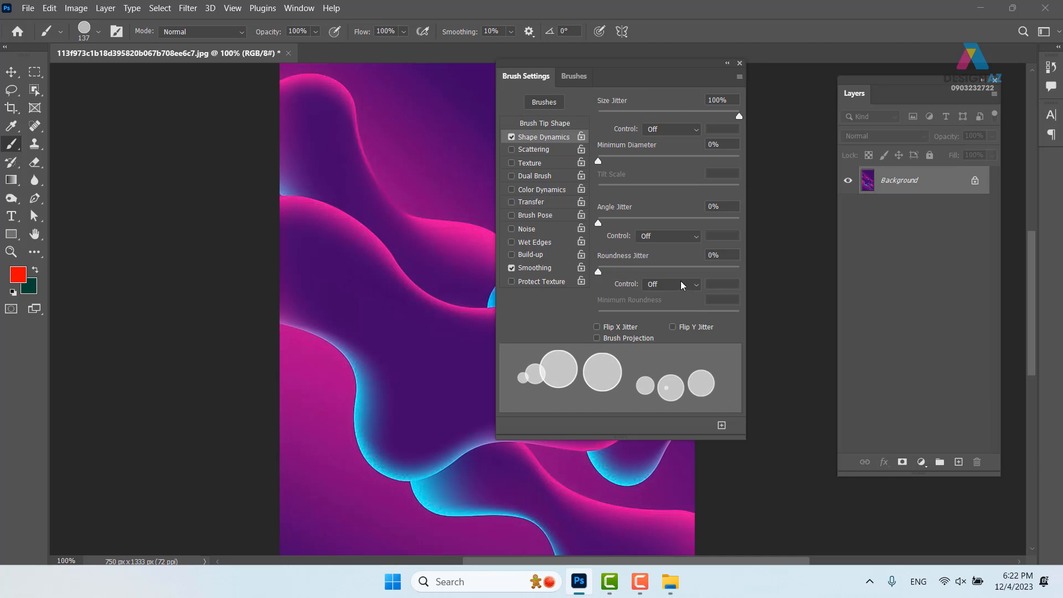
Step: Enable Scattering with 544% scatter and Transfer with 100% opacity jitter, and close the brush settings
click(552, 151)
drag(600, 116, 674, 112)
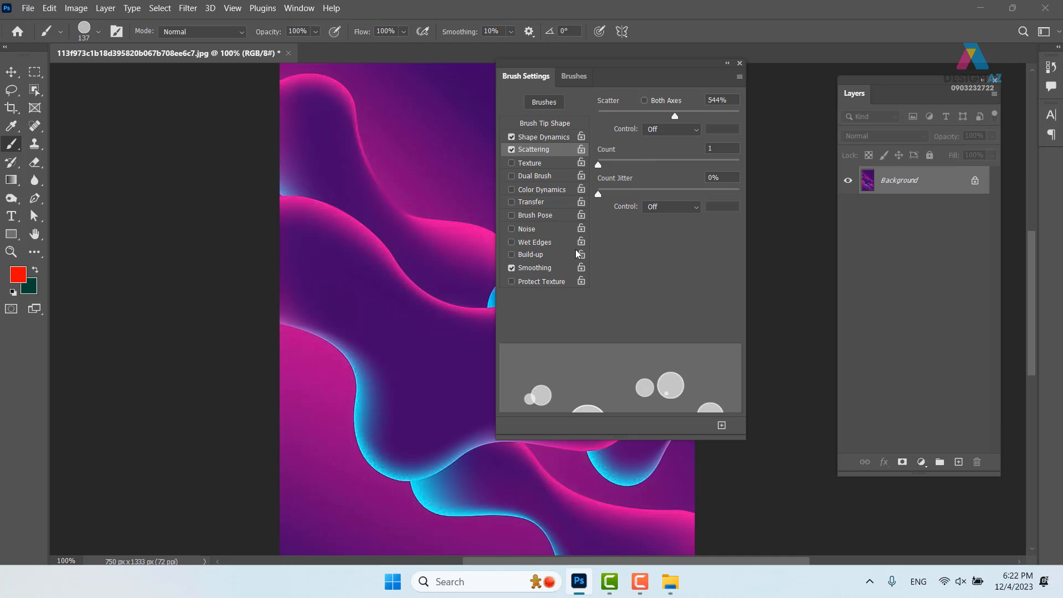
click(552, 203)
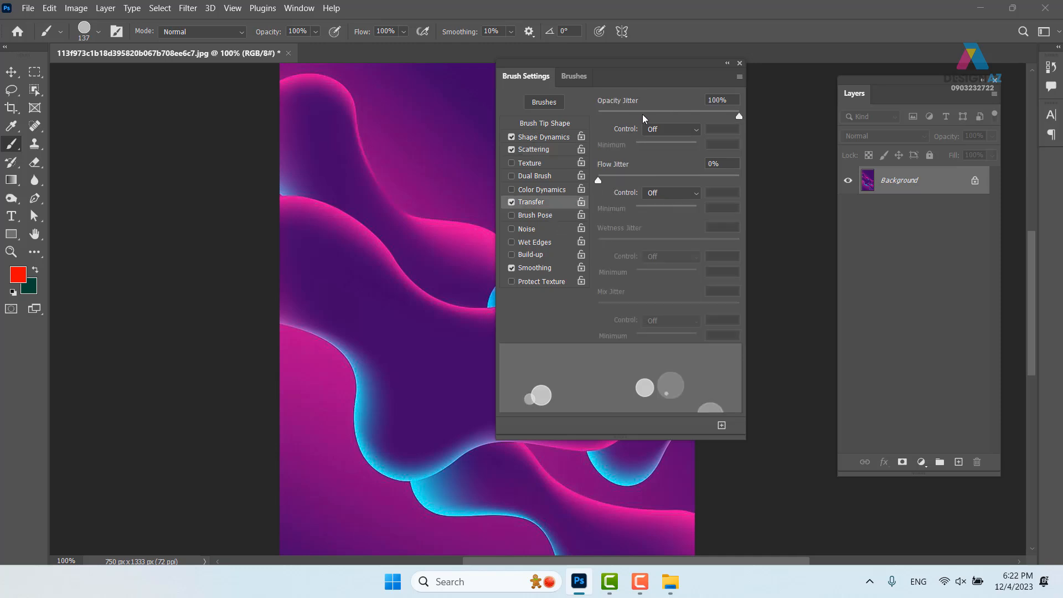
click(740, 62)
Step: Add a new empty layer above the Background and set the foreground colour to white (ffffff)
click(958, 461)
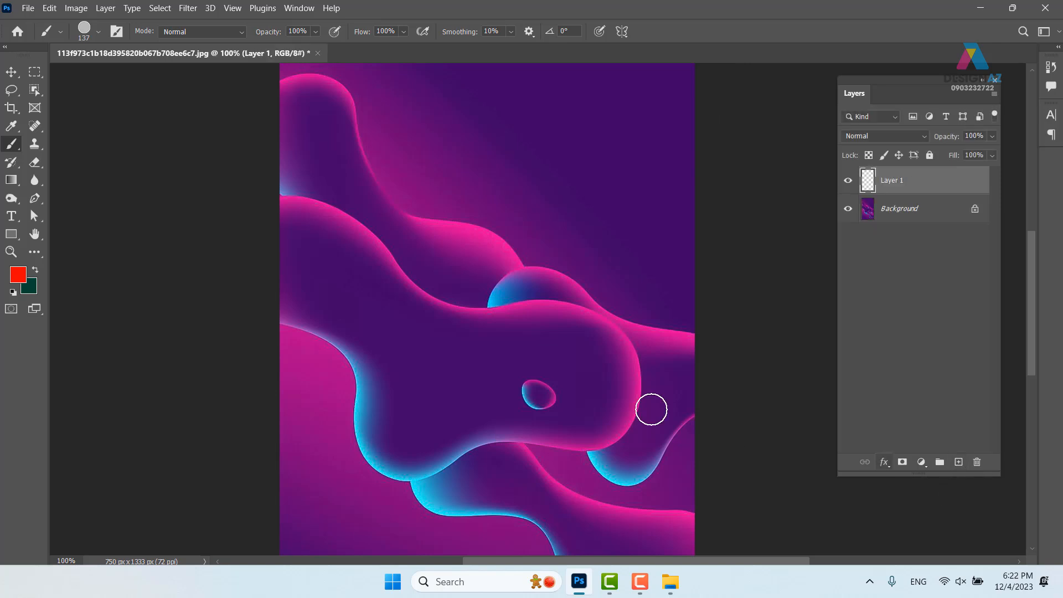
click(18, 275)
drag(382, 111, 360, 87)
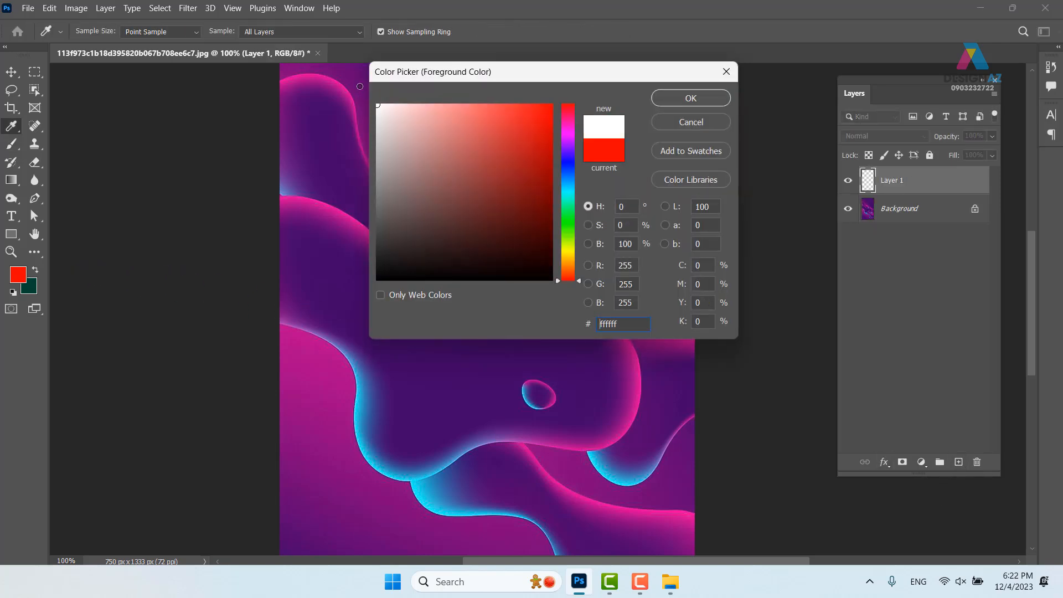
click(704, 98)
Step: Paint scattered white circles across the artwork and set the layer's blend mode to Overlay
mouse_move(294, 404)
mouse_down()
mouse_move(557, 230)
mouse_move(694, 245)
mouse_move(780, 273)
mouse_up()
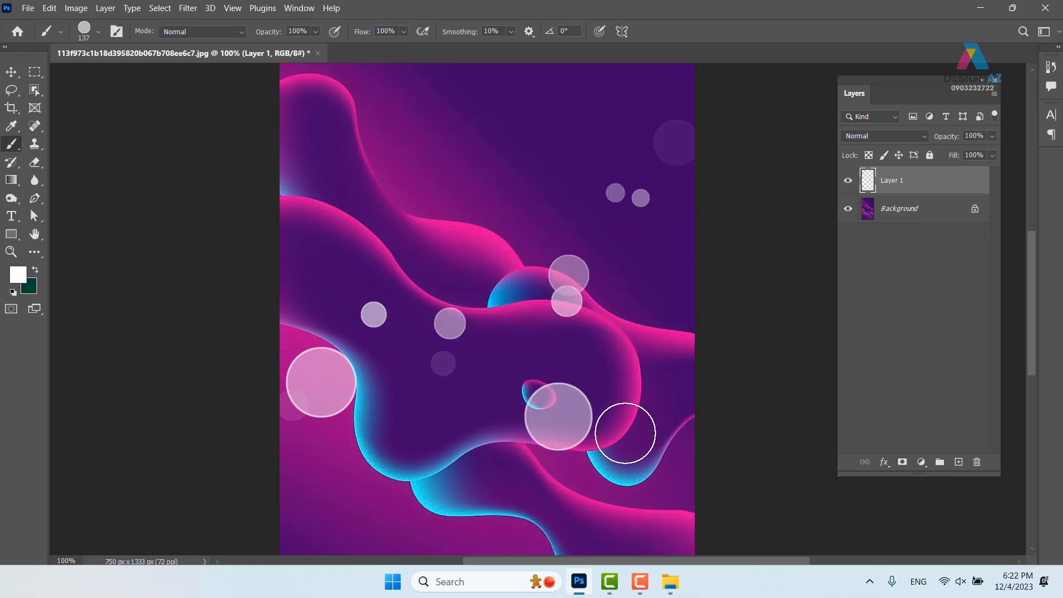
click(894, 133)
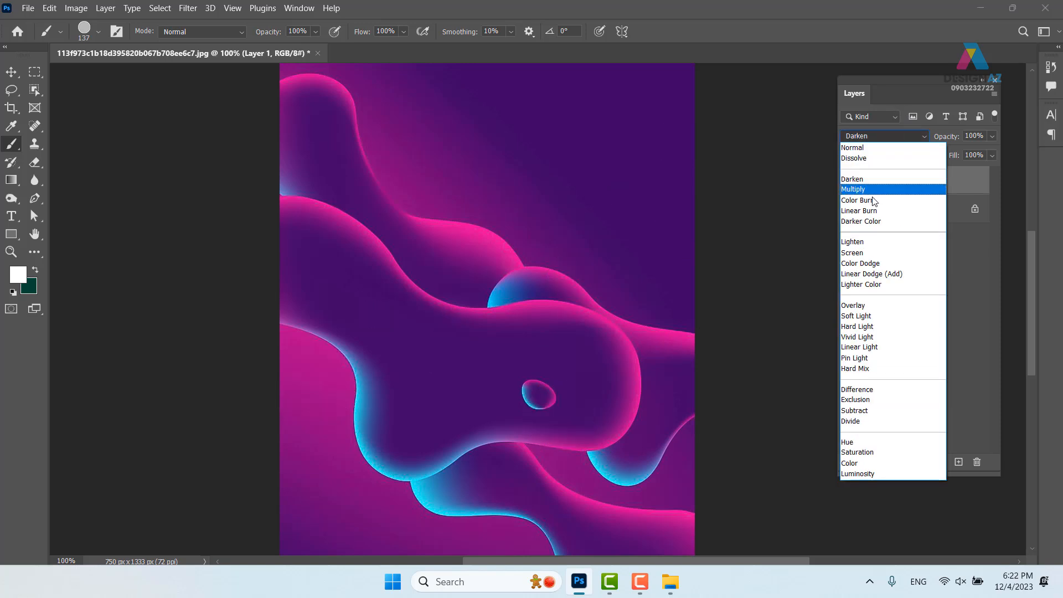
click(854, 306)
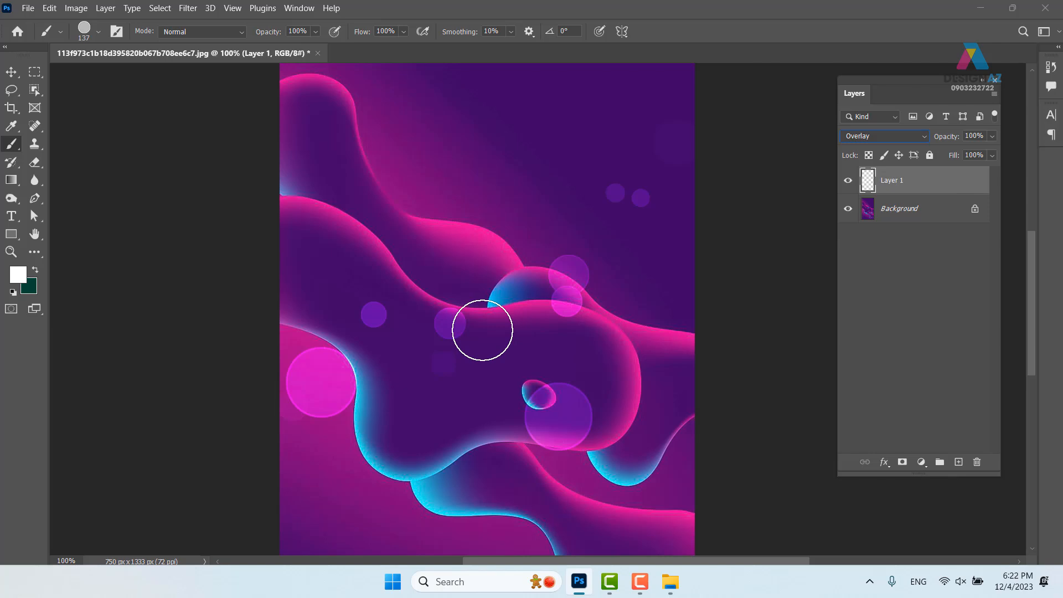
Step: Reduce the brush size to 44 px and paint smaller scattered circles along the upper curves
alt+right_click(433, 206)
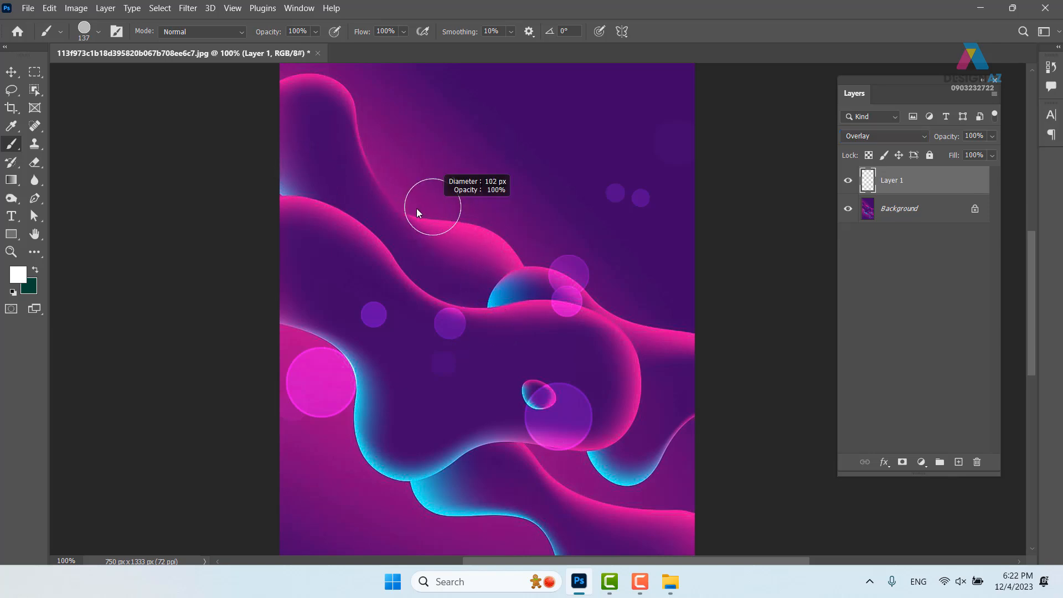
mouse_move(387, 238)
mouse_down()
mouse_move(393, 211)
mouse_move(538, 197)
mouse_move(764, 130)
mouse_up()
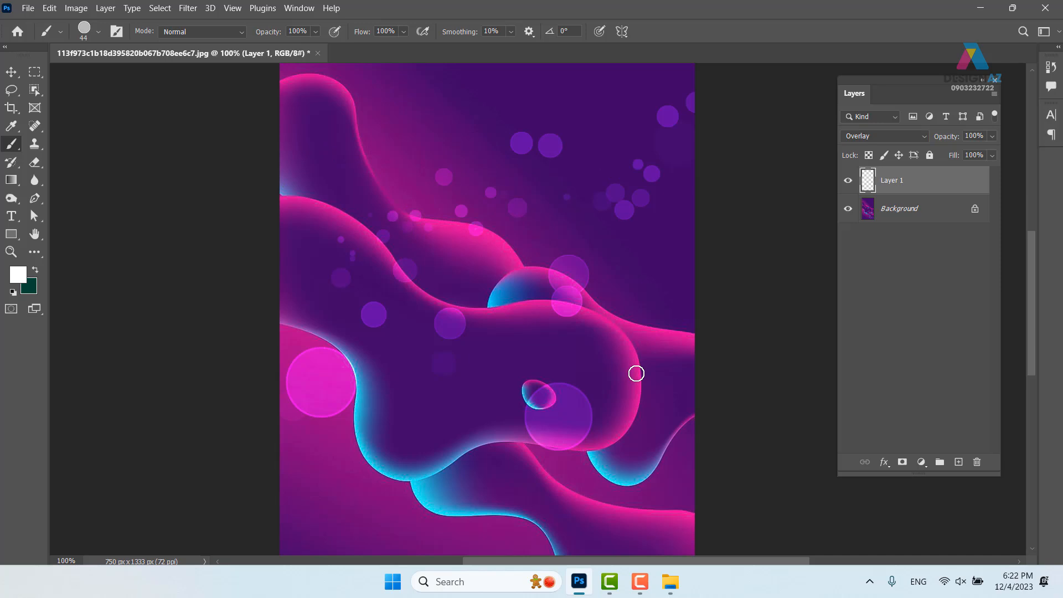
Step: Undo both scattered circle strokes and the Overlay blend mode on Layer 1
key(ctrl+z)
key(ctrl+z)
key(ctrl+z)
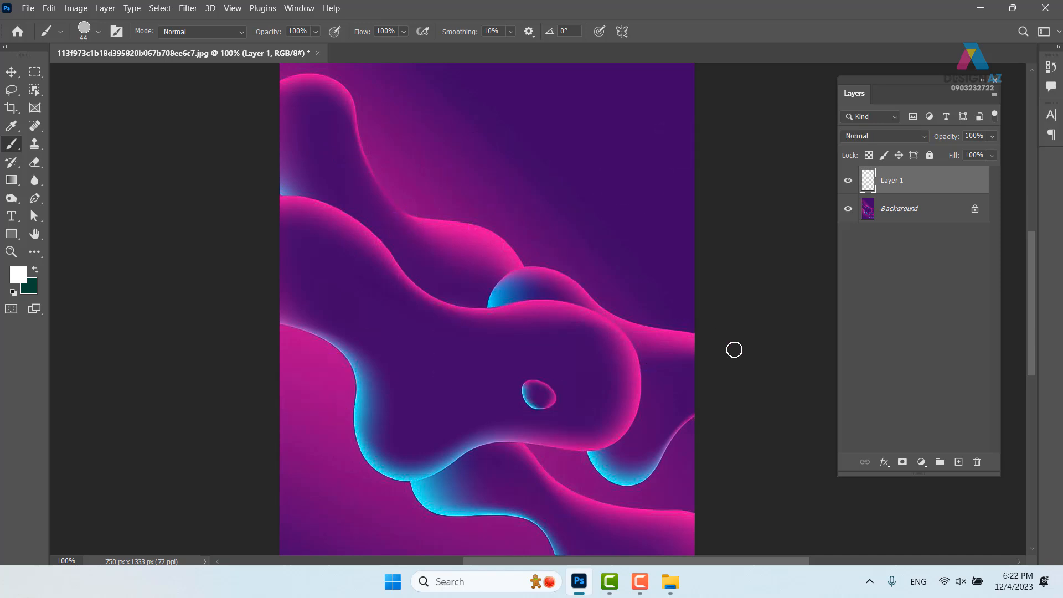
Step: Add a new layer and define a custom gradient with purple, magenta and light blue stops sampled from the artwork
drag(621, 363, 549, 313)
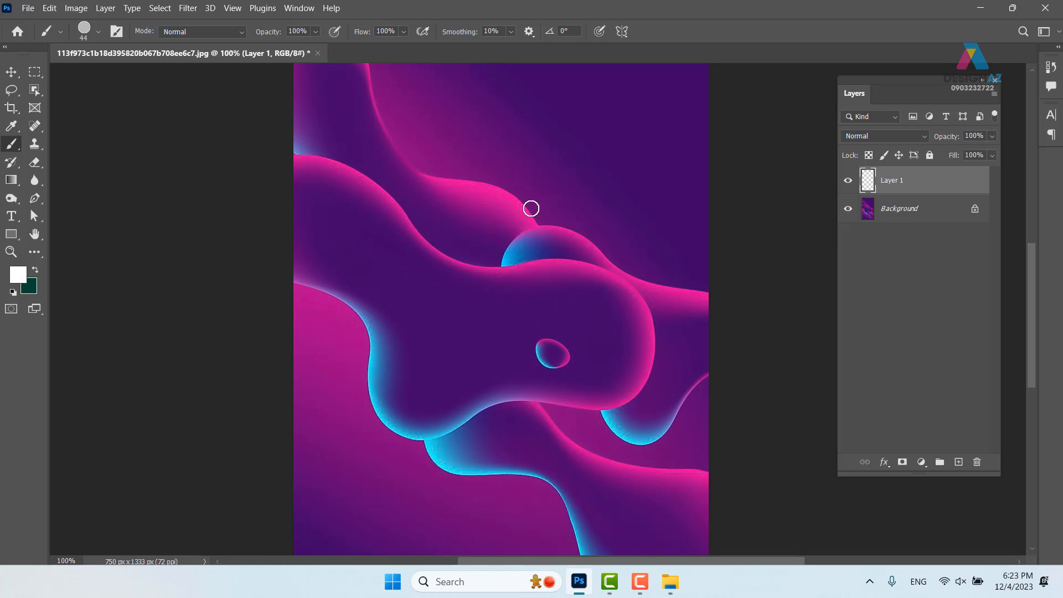
click(959, 463)
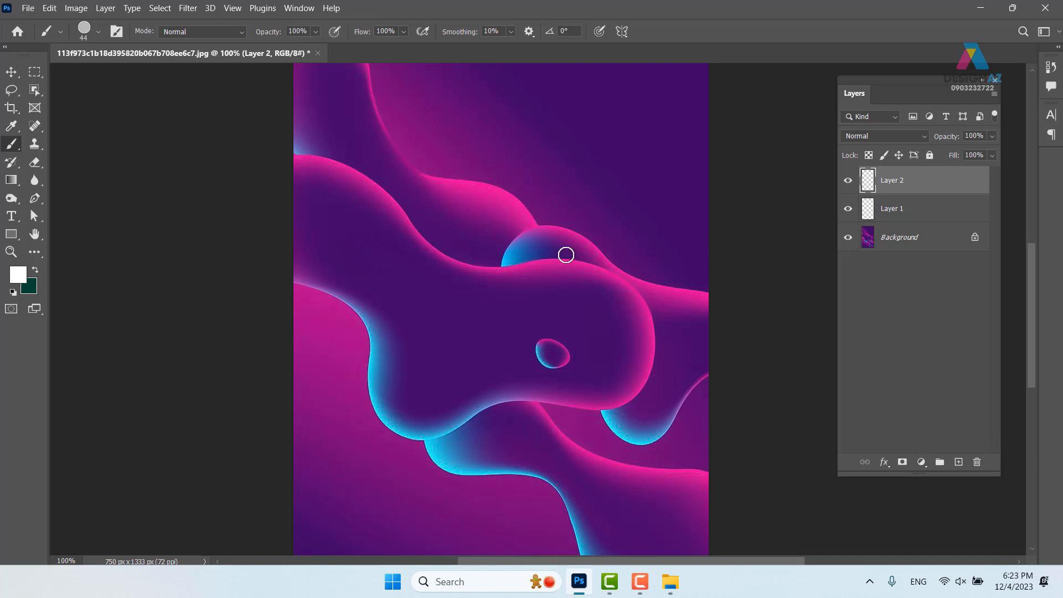
key(g)
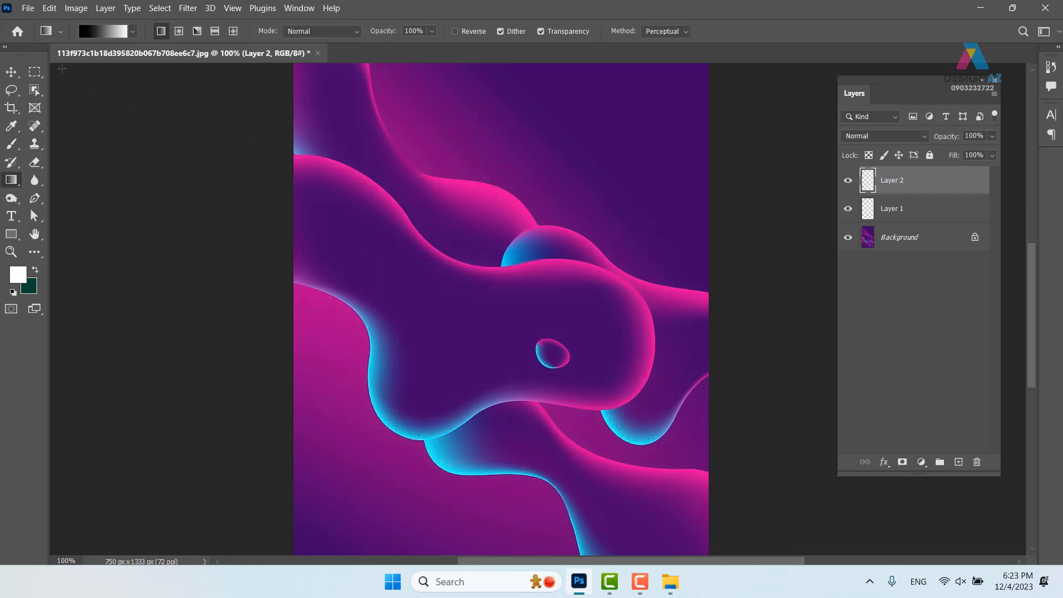
click(94, 35)
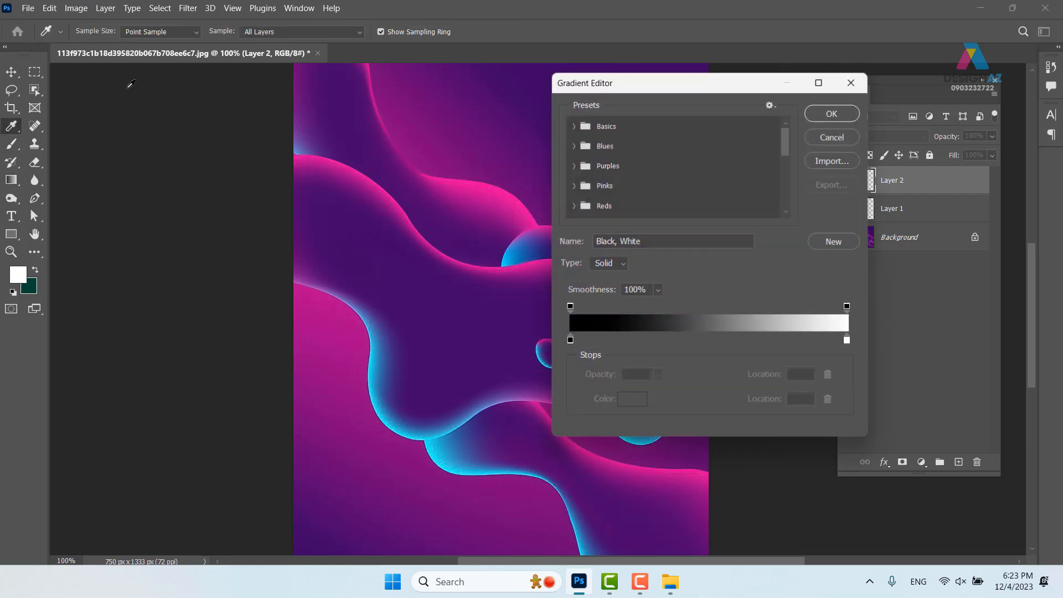
click(569, 341)
click(437, 202)
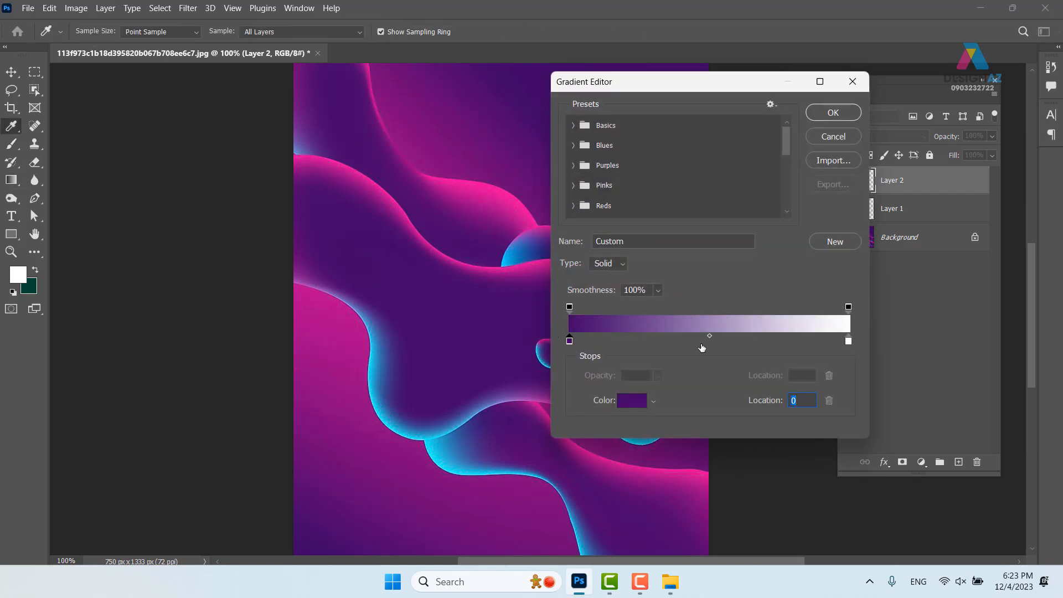
click(692, 341)
click(486, 203)
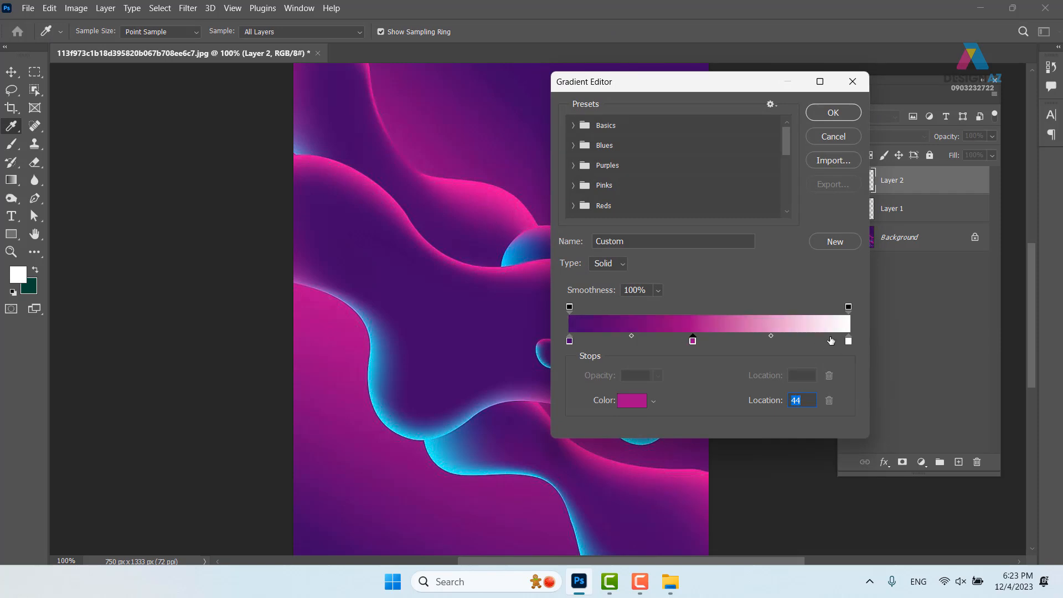
click(848, 341)
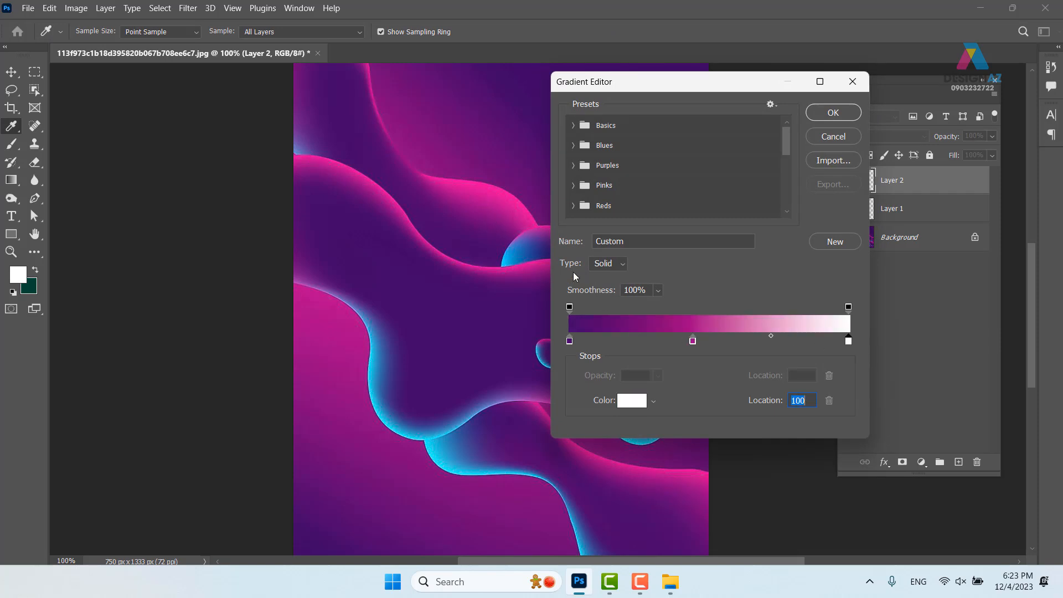
click(513, 248)
click(834, 112)
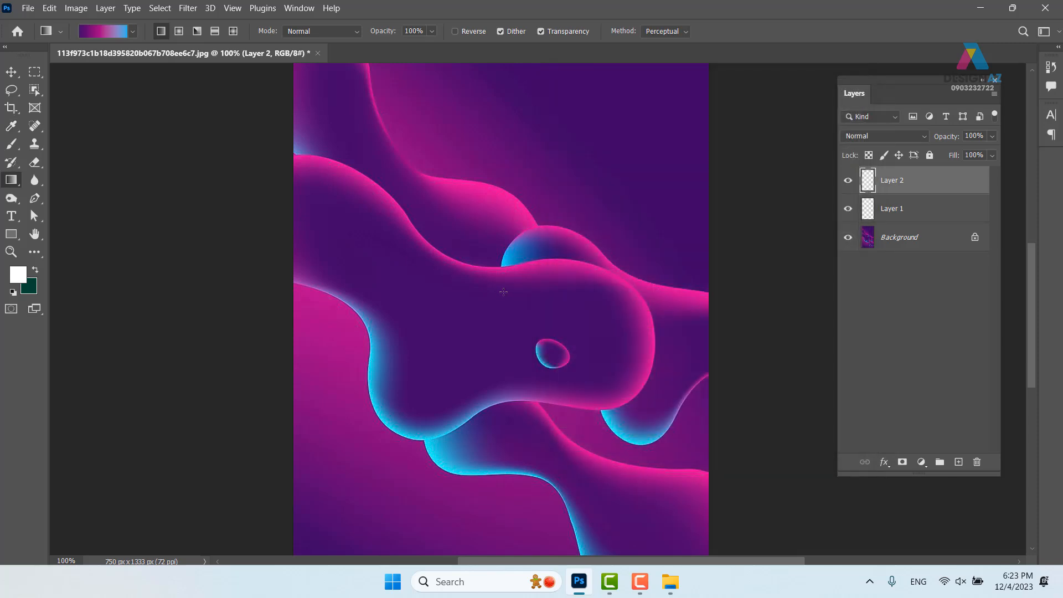
Step: Fill Layer 2 with the gradient diagonally from lower left to upper right, and hide it with an inverted, black layer mask
drag(319, 99, 477, 249)
drag(668, 132, 286, 386)
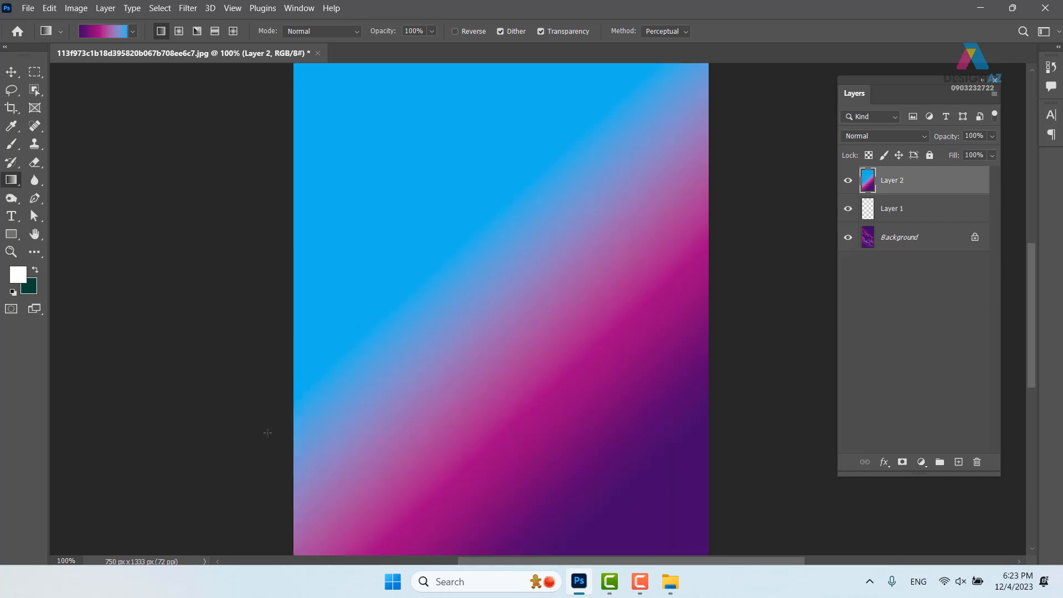
drag(290, 488, 659, 152)
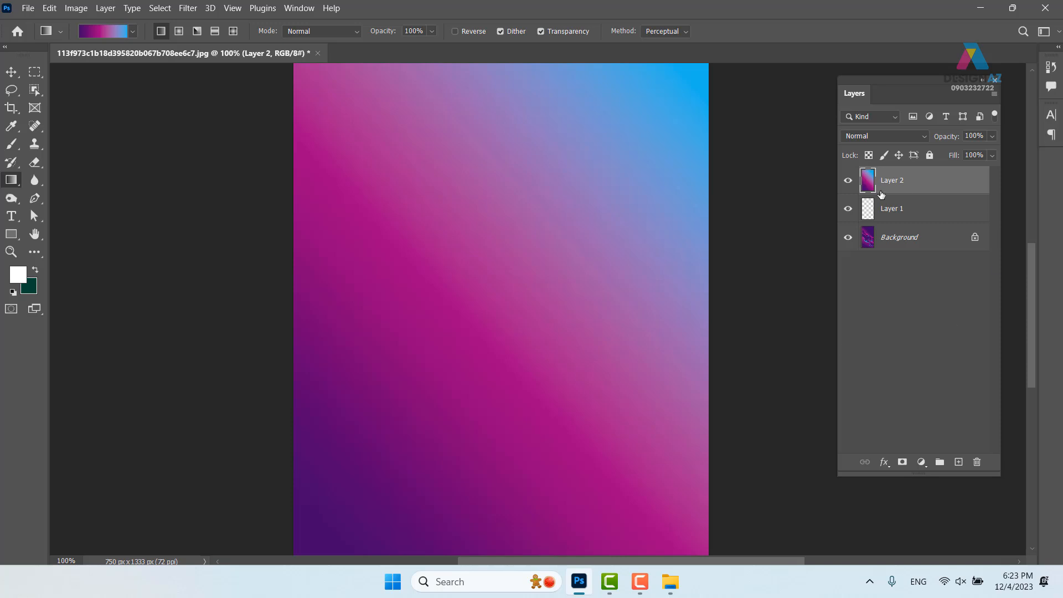
click(903, 463)
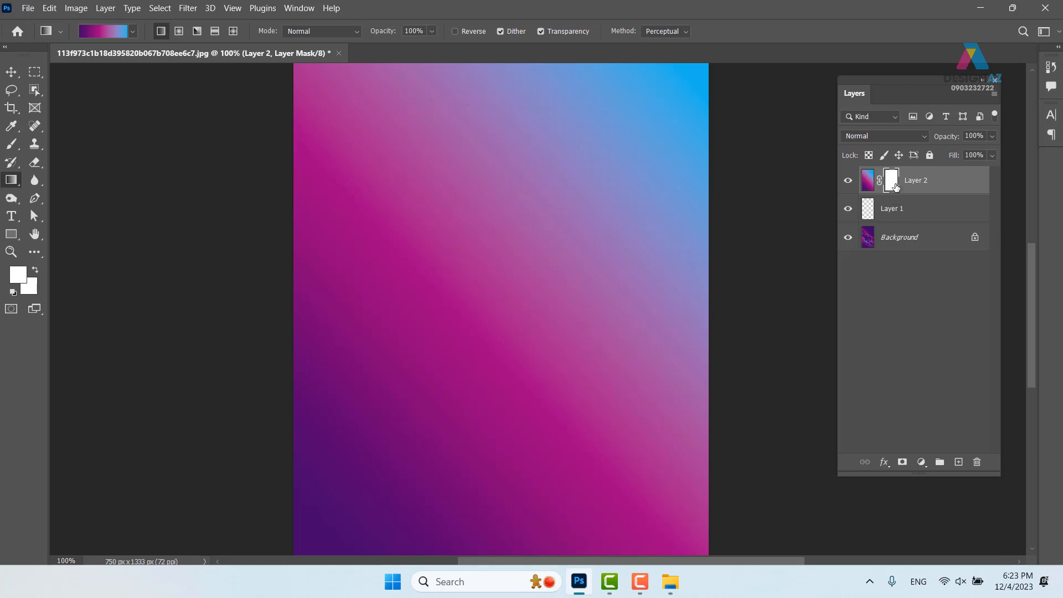
key(ctrl+i)
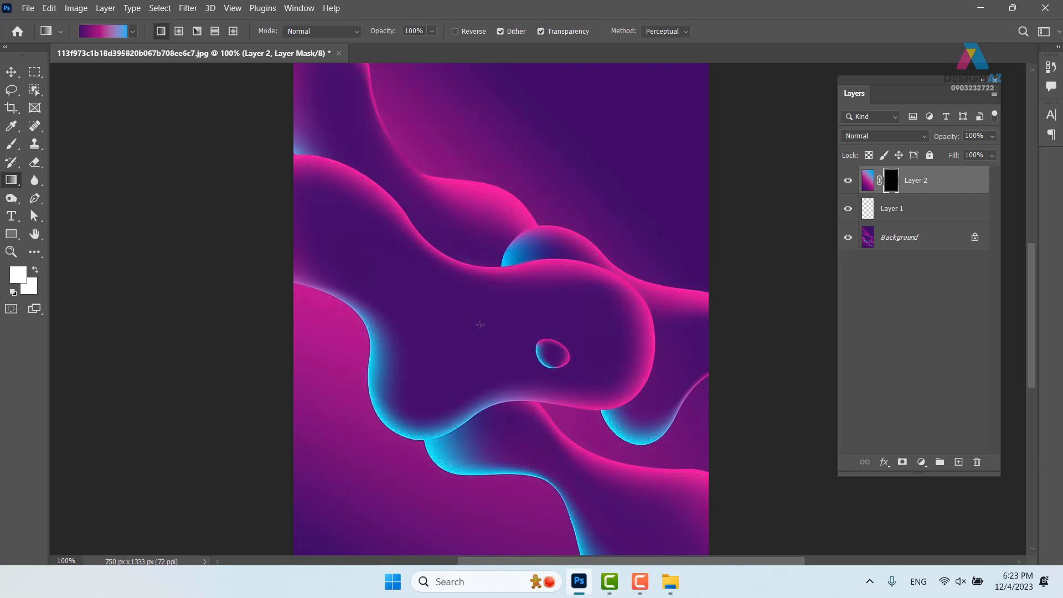
Step: Paint scattered white circles on Layer 2's mask across the middle of the artwork, some large and the rest with a 46 px brush
key(b)
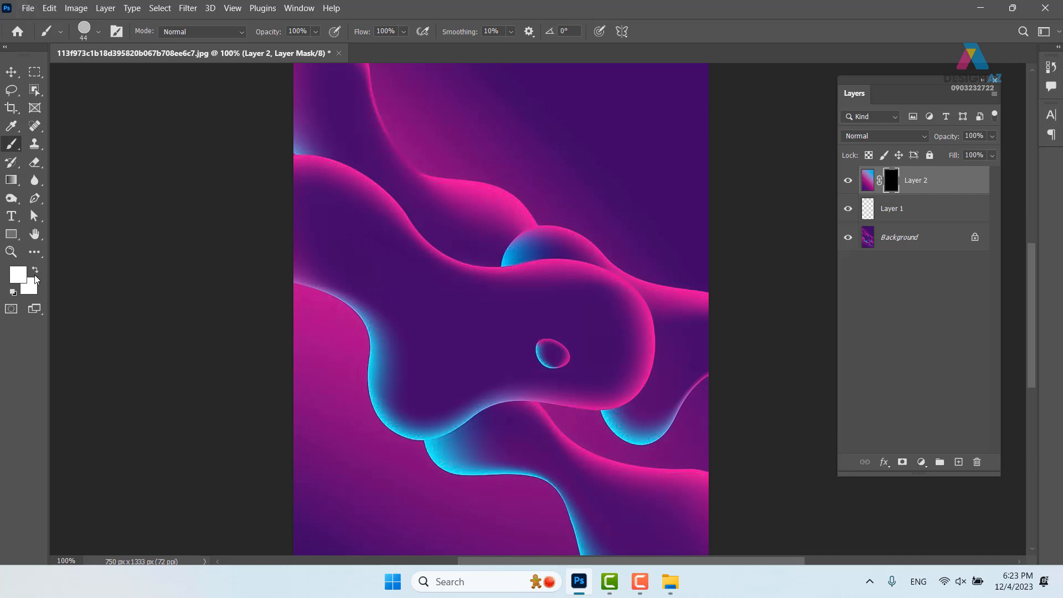
mouse_move(318, 368)
mouse_down()
mouse_move(405, 300)
mouse_move(700, 133)
mouse_up()
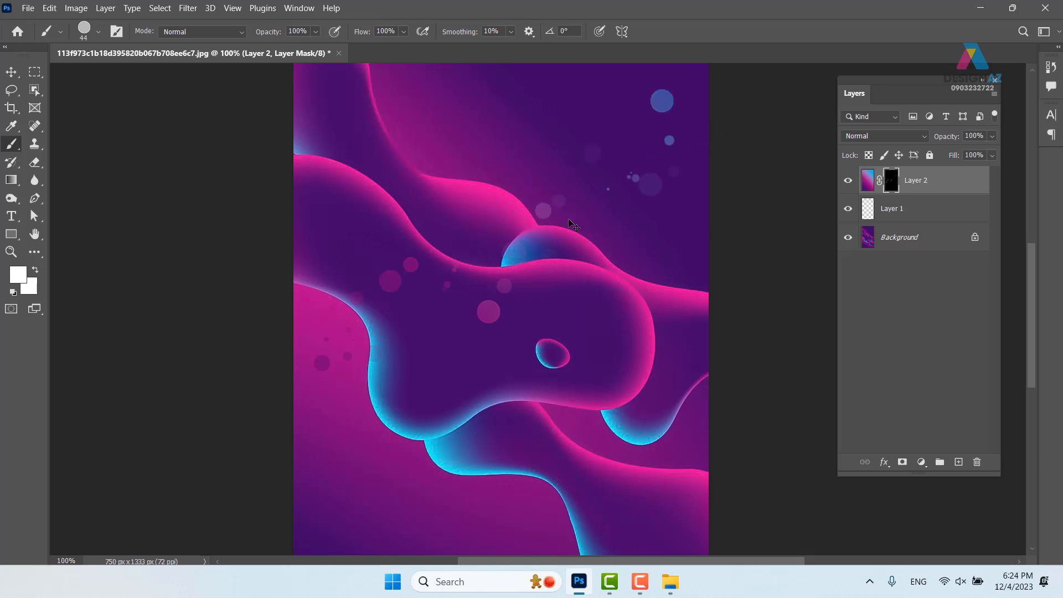
key(ctrl+z)
drag(445, 287, 476, 289)
mouse_move(363, 325)
mouse_down()
mouse_move(352, 295)
mouse_move(434, 225)
mouse_move(509, 215)
mouse_move(589, 246)
mouse_move(666, 239)
mouse_move(776, 173)
mouse_up()
drag(430, 380, 410, 378)
mouse_move(552, 306)
mouse_down()
mouse_move(702, 208)
mouse_move(781, 184)
mouse_up()
mouse_move(477, 338)
mouse_down()
mouse_move(305, 327)
mouse_move(411, 320)
mouse_move(493, 277)
mouse_move(591, 249)
mouse_move(685, 266)
mouse_move(759, 257)
mouse_move(513, 241)
mouse_move(422, 217)
mouse_move(292, 228)
mouse_up()
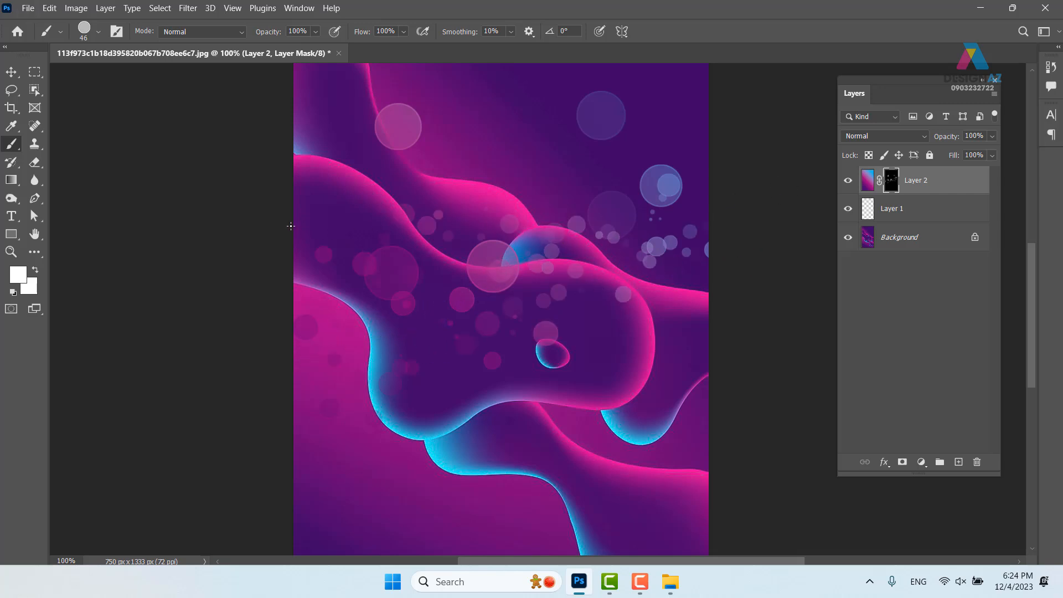
mouse_move(508, 297)
mouse_down()
mouse_move(618, 323)
mouse_move(743, 325)
mouse_move(774, 404)
mouse_up()
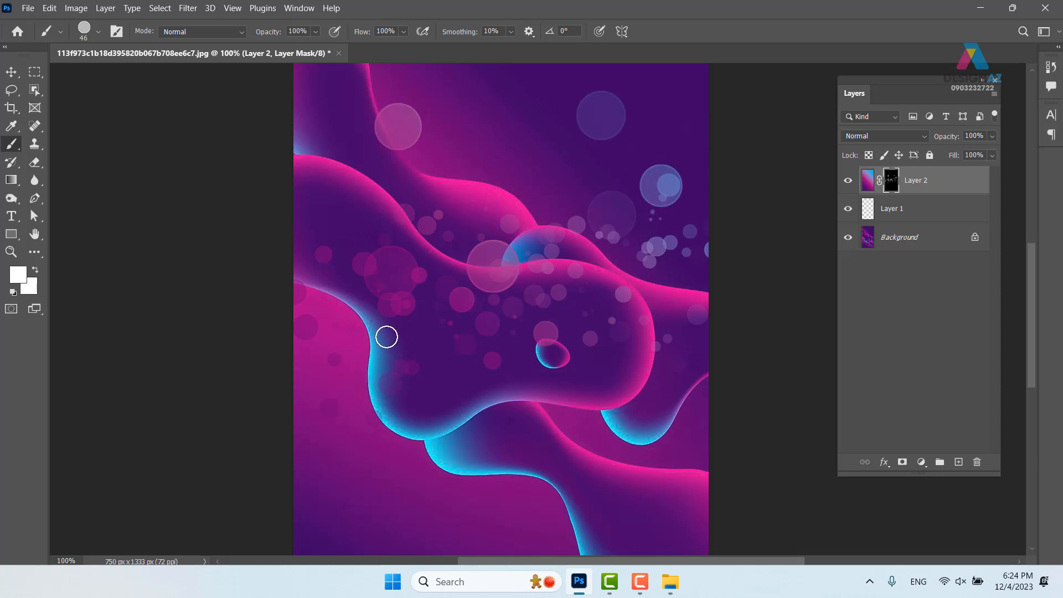
Step: Target Layer 2's gradient content instead of its mask and choose the solid rainbow preset from the Legacy Default Gradients
click(868, 183)
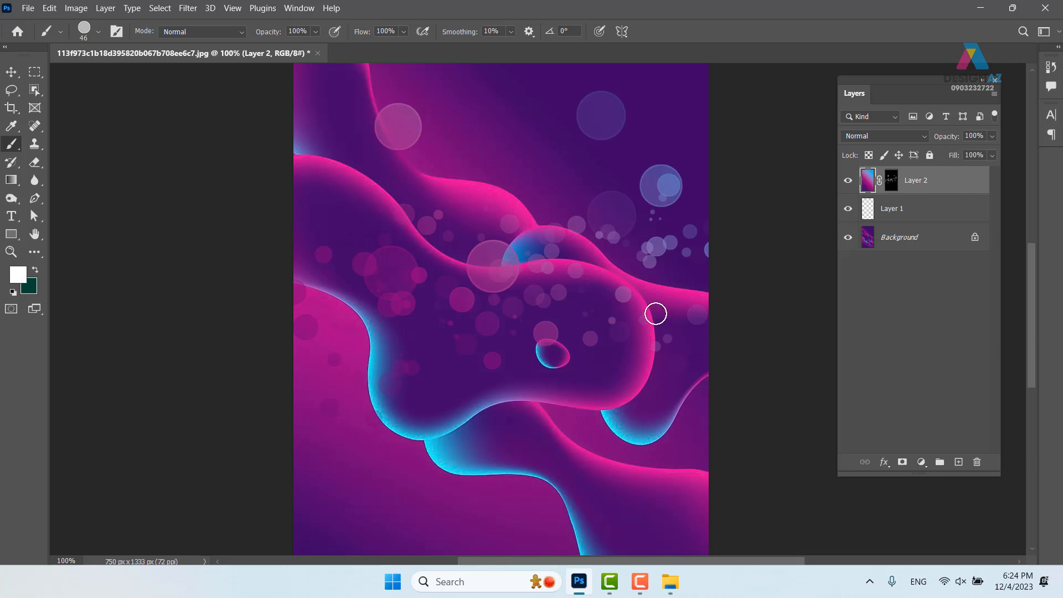
key(g)
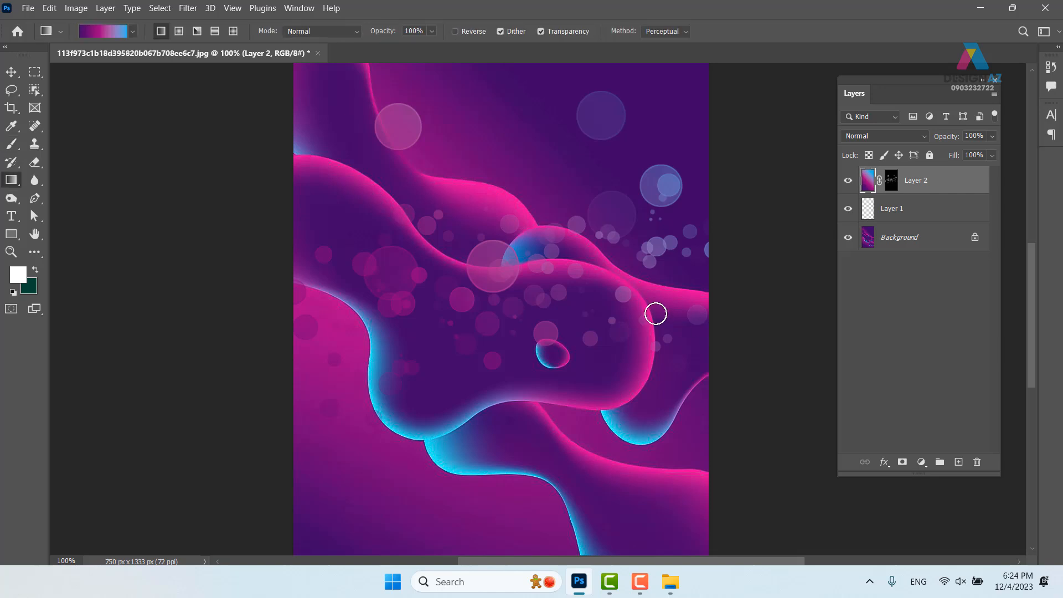
click(120, 34)
scroll(691, 190, down, 4)
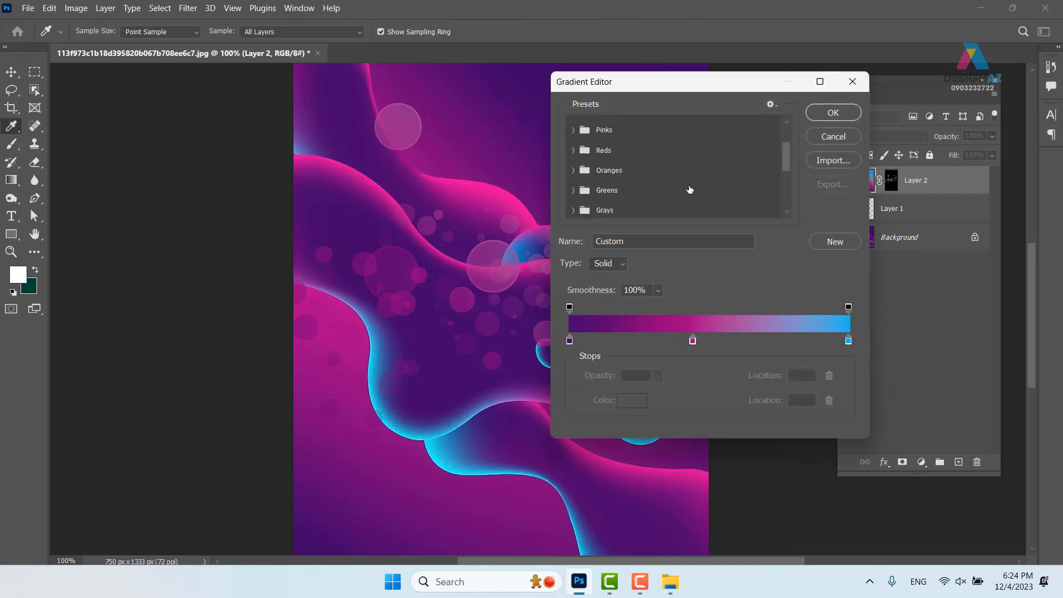
scroll(690, 192, down, 3)
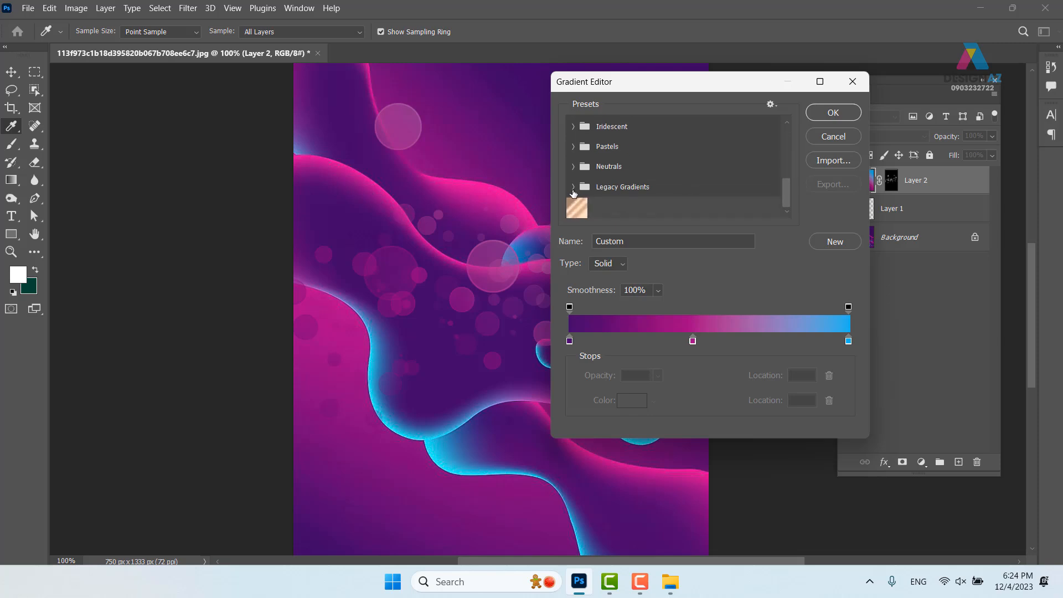
click(575, 188)
click(587, 205)
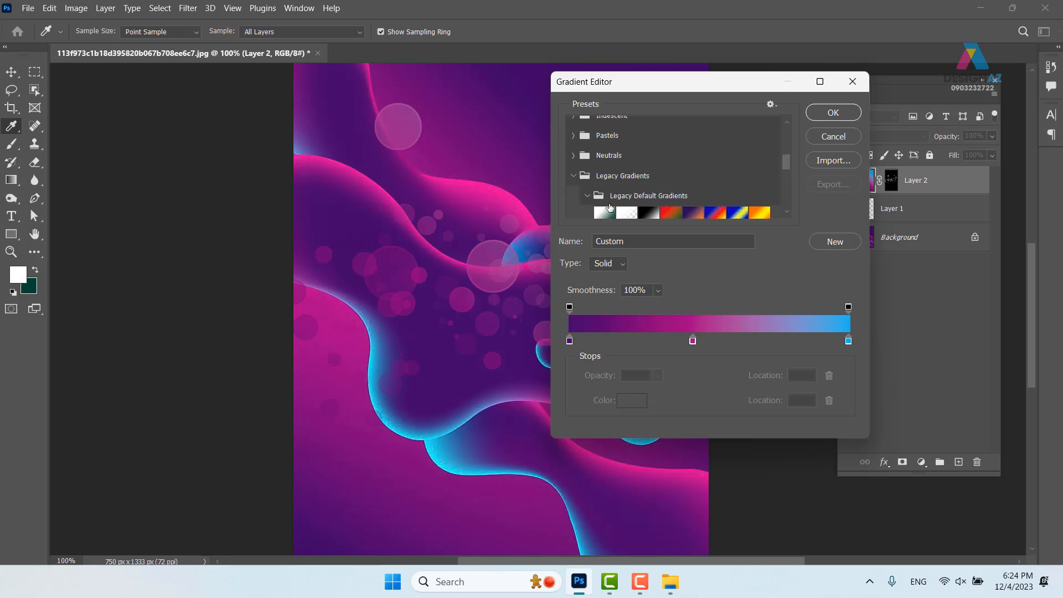
scroll(797, 183, down, 2)
scroll(720, 186, down, 3)
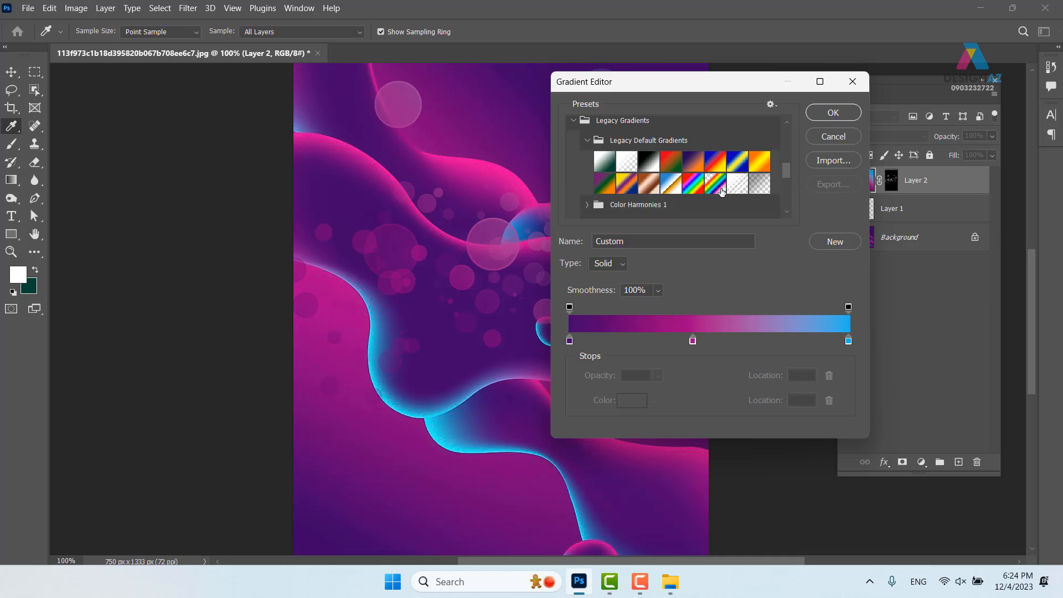
click(697, 191)
click(833, 112)
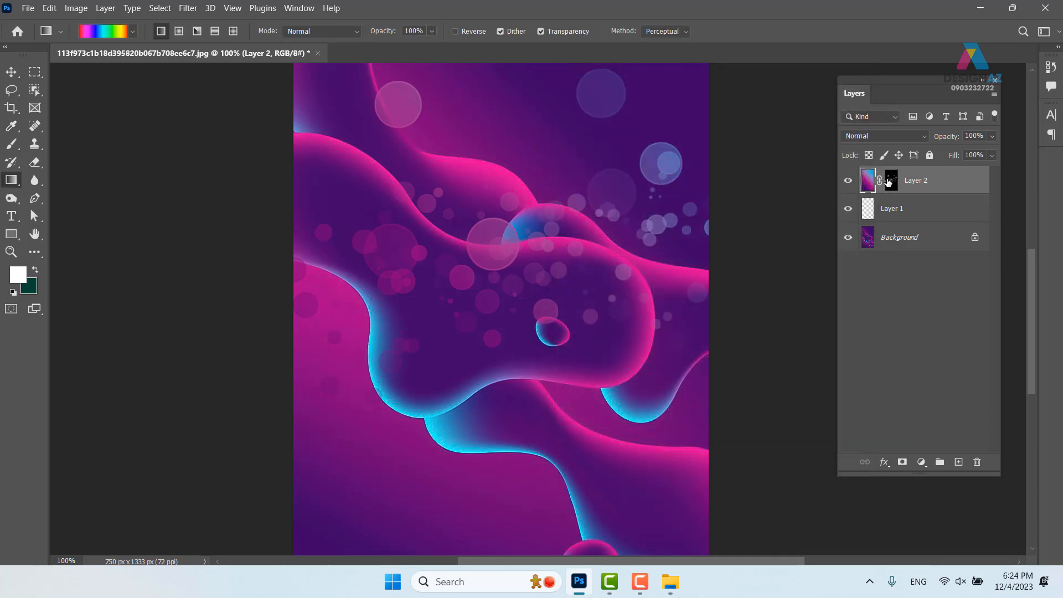
Step: Try the rainbow gradient on Layer 2 in several directions, ending with a diagonal fill from lower left to upper right
drag(360, 94, 706, 443)
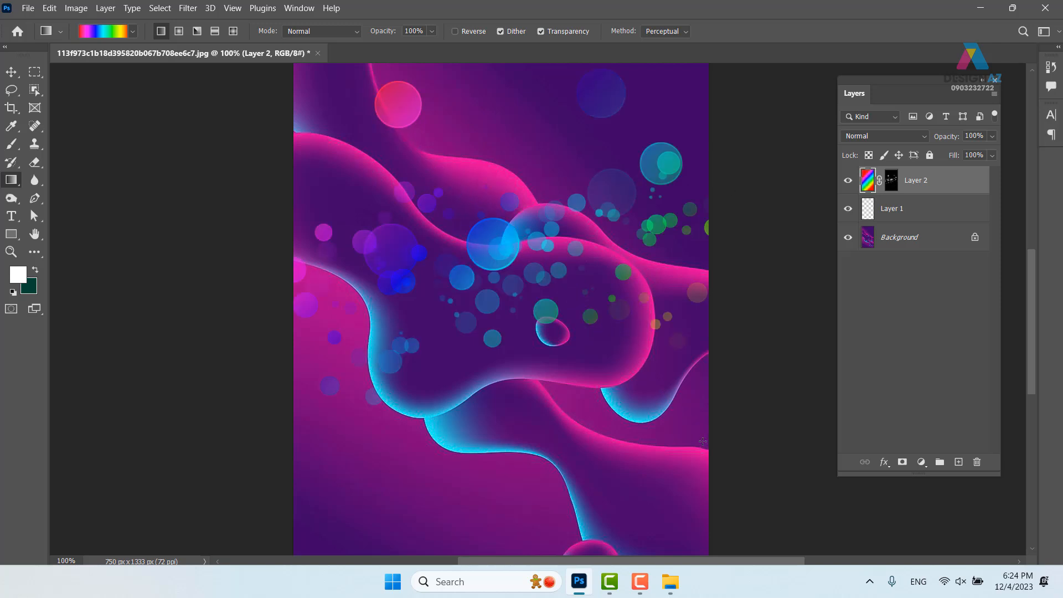
drag(508, 143, 532, 534)
drag(306, 436, 841, 117)
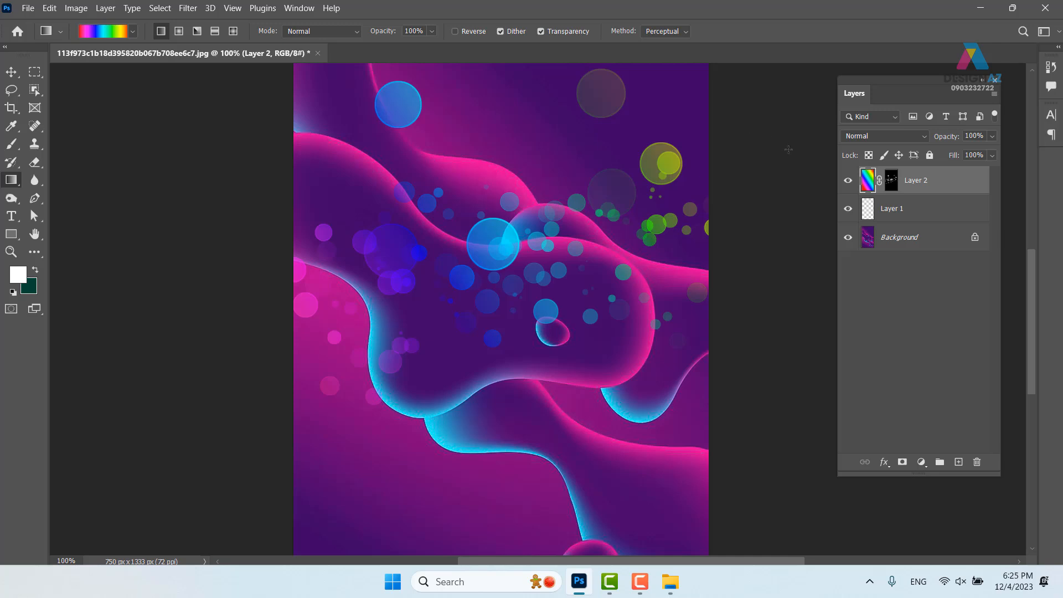
Step: Enlarge the brush to 150 px and paint larger scattered circles on Layer 2's mask across the lower part of the artwork
right_click(468, 257)
key(Escape)
key(b)
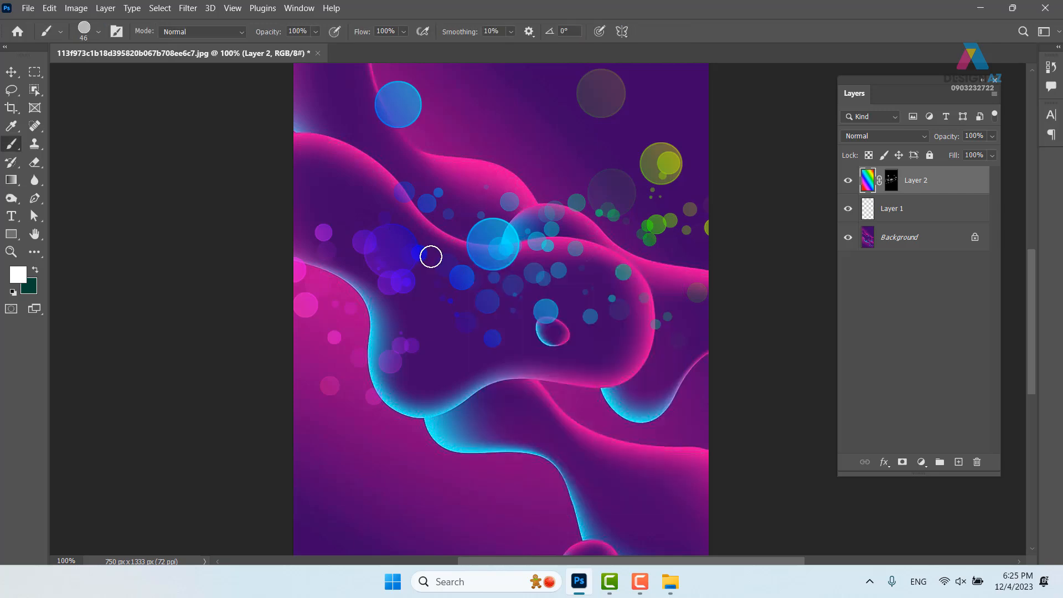
drag(423, 250, 460, 246)
click(891, 180)
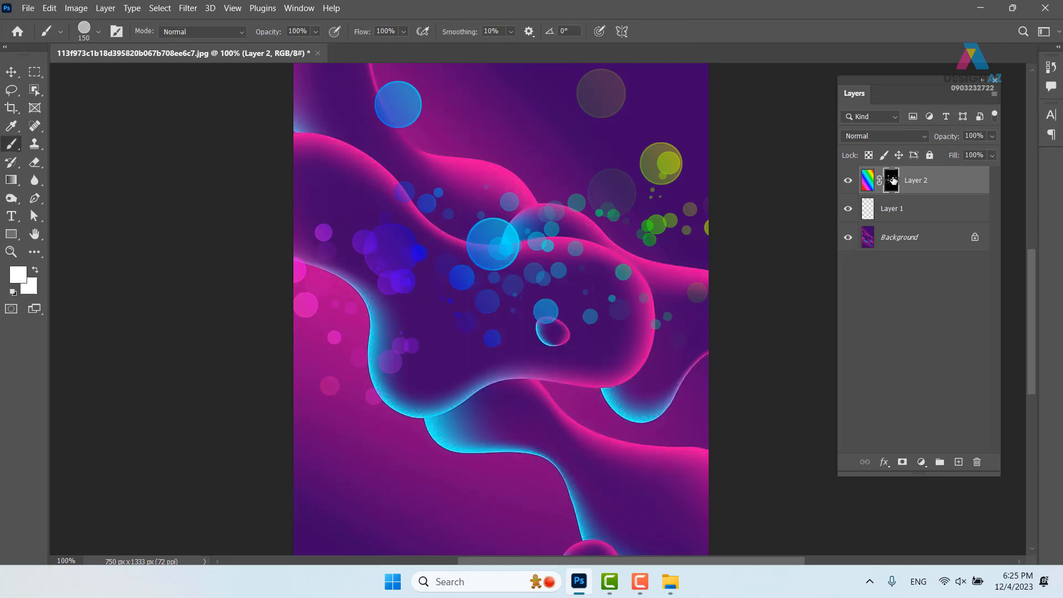
mouse_move(375, 253)
mouse_down()
mouse_move(433, 205)
mouse_move(766, 129)
mouse_up()
key(ctrl+z)
mouse_move(316, 427)
mouse_down()
mouse_move(407, 407)
mouse_move(578, 404)
mouse_move(779, 374)
mouse_up()
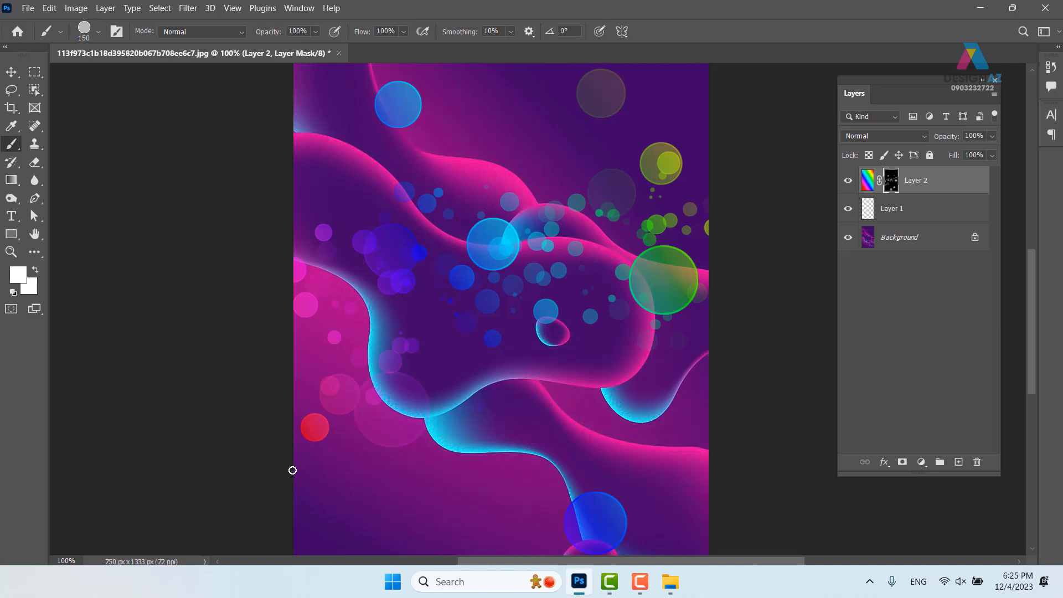
Step: Undo the latest mask strokes and the rainbow gradient fills on Layer 2
key(ctrl+z)
key(ctrl+z)
key(ctrl+z)
key(ctrl+z)
key(ctrl+z)
key(ctrl+z)
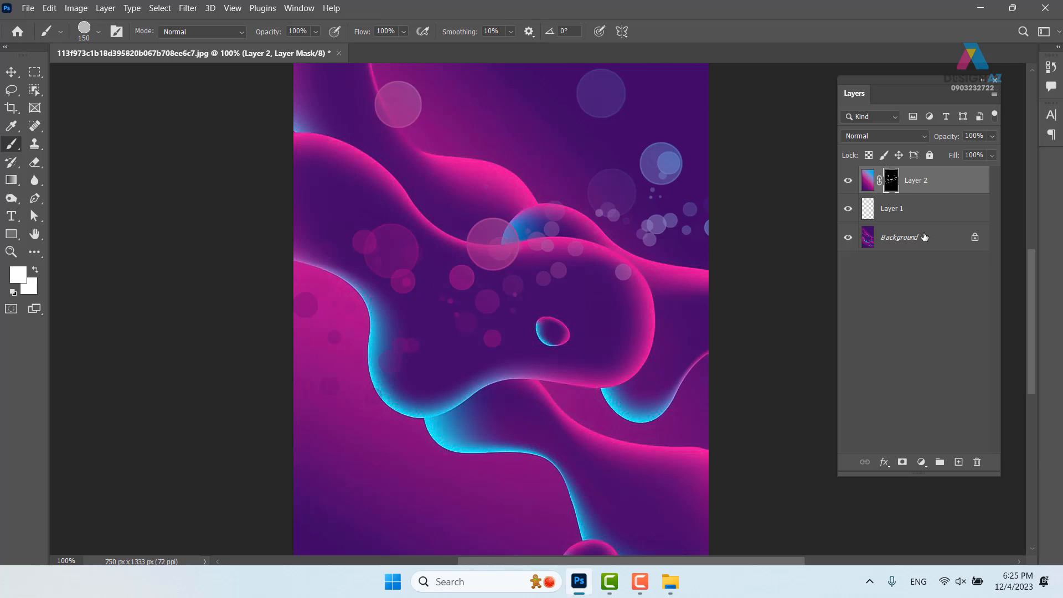
Step: Fill Layer 2's content, not its mask, with the rainbow gradient running left to right at a slight downward slant
click(866, 185)
key(g)
drag(284, 182, 803, 317)
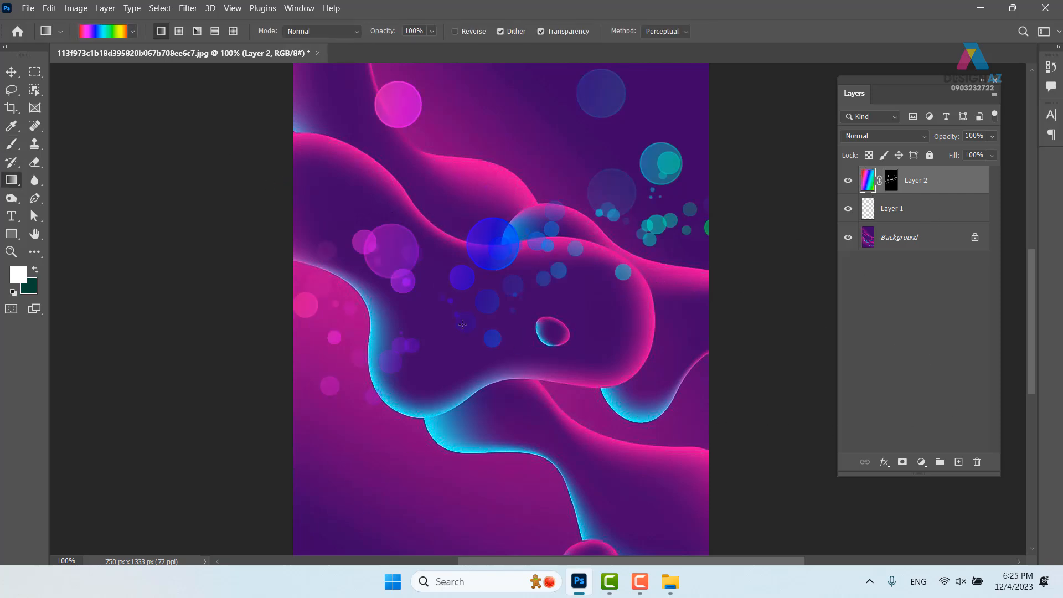
click(13, 72)
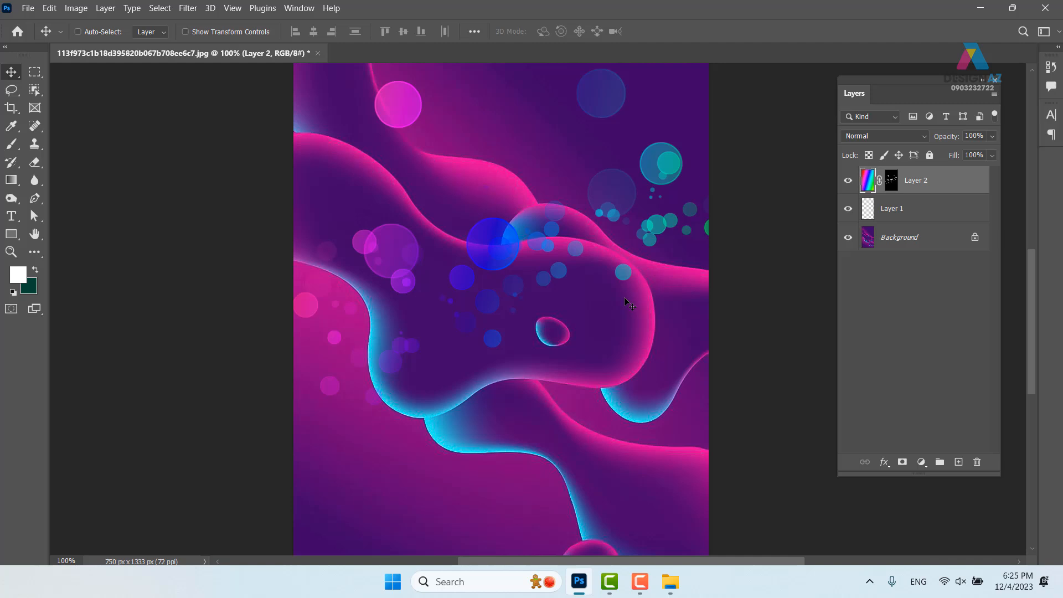
Step: Open the rose image 48965463.png from the thuvienanh > omo folder on drive E
key(ctrl+o)
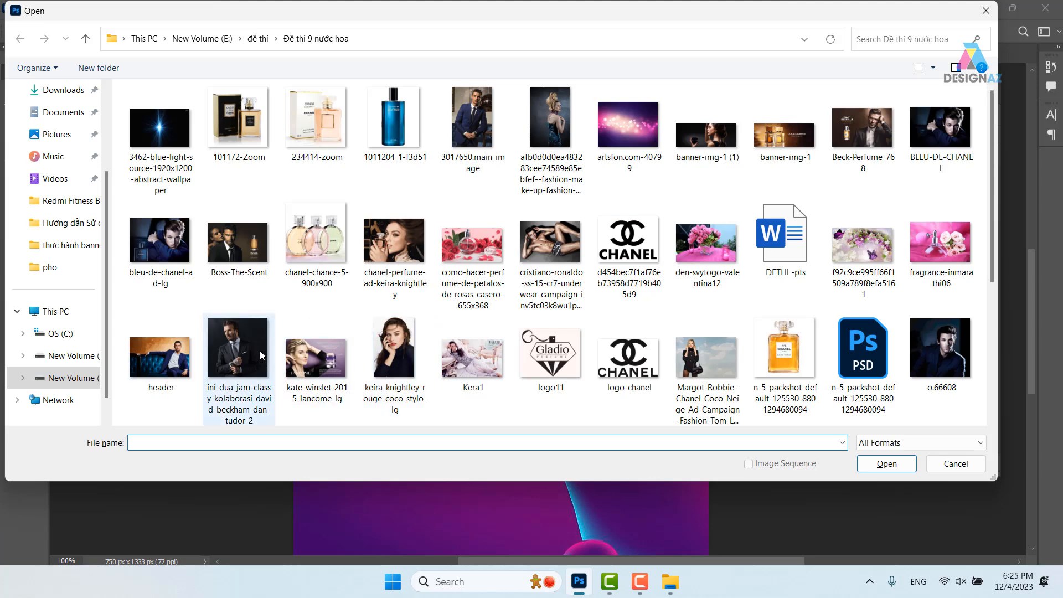
click(69, 380)
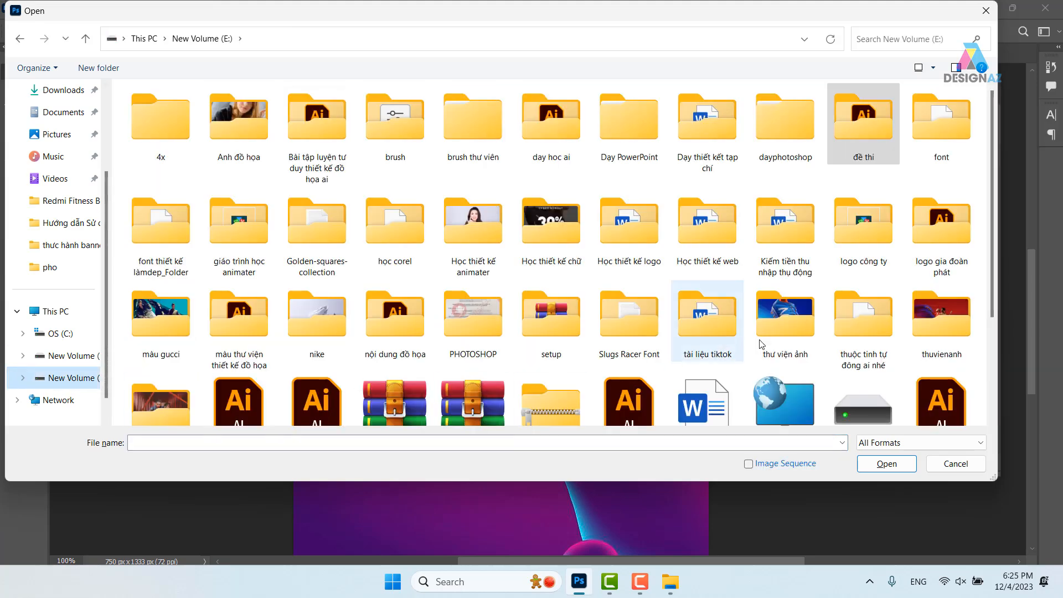
double_click(946, 333)
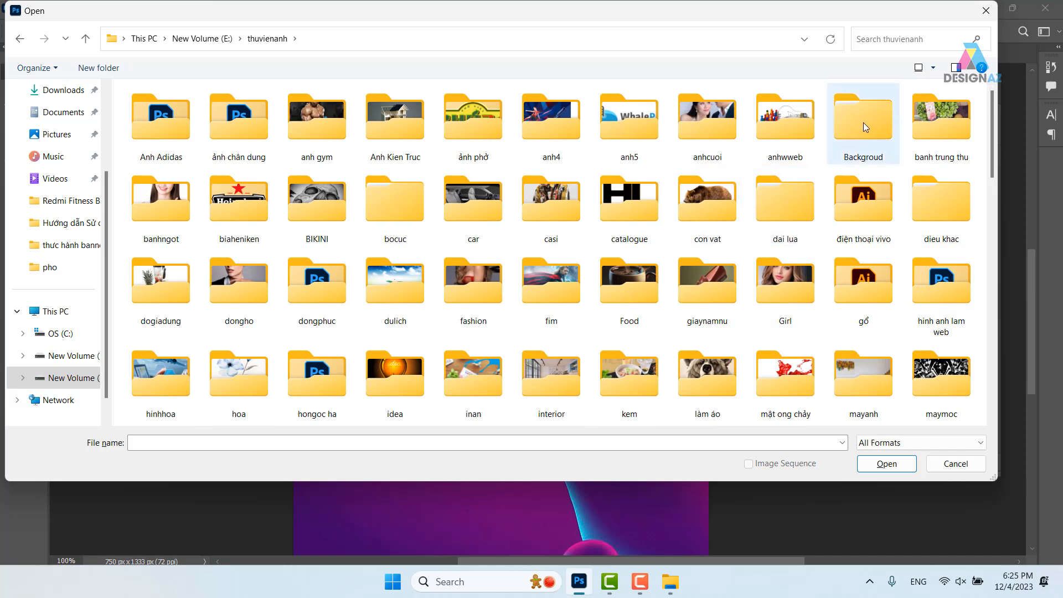
click(779, 134)
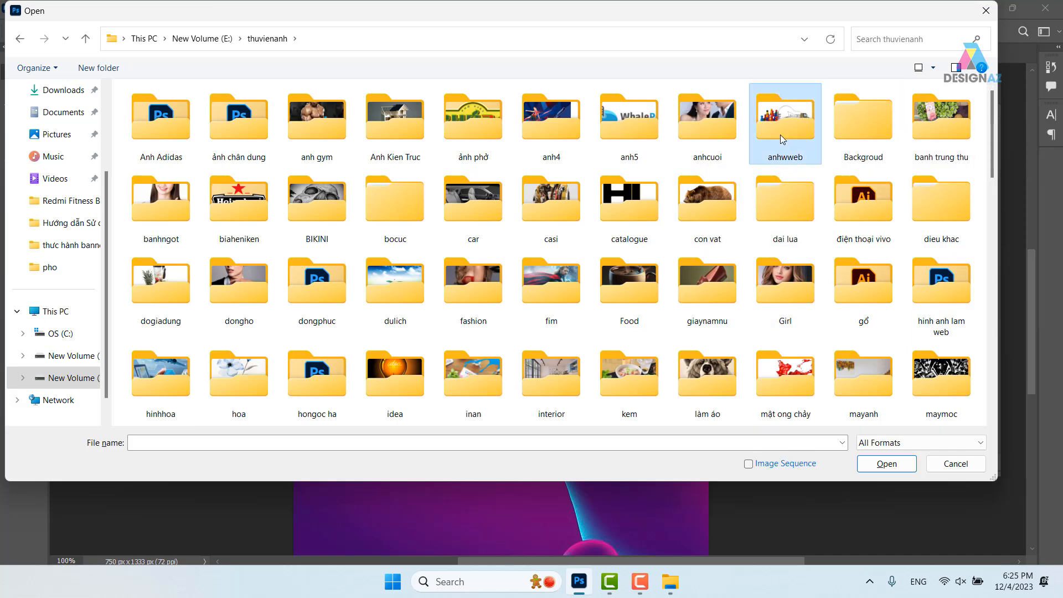
key(o)
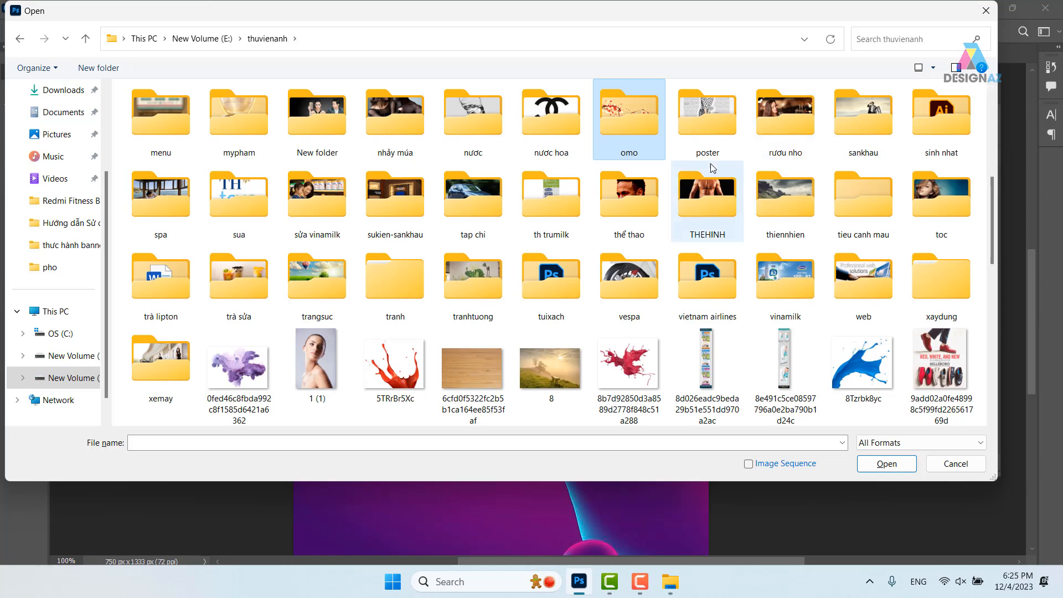
double_click(640, 129)
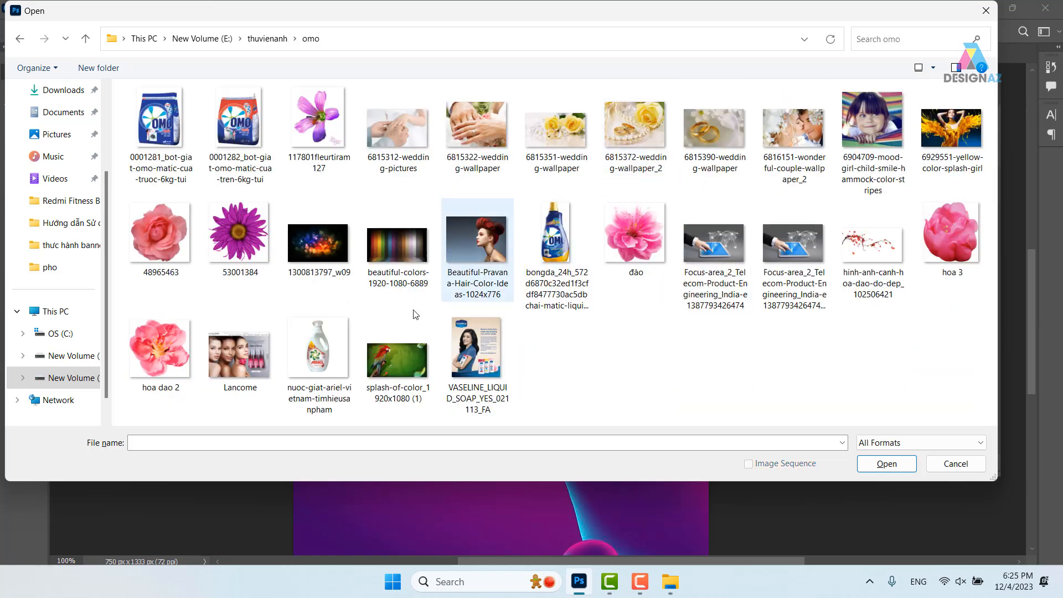
click(179, 283)
click(888, 463)
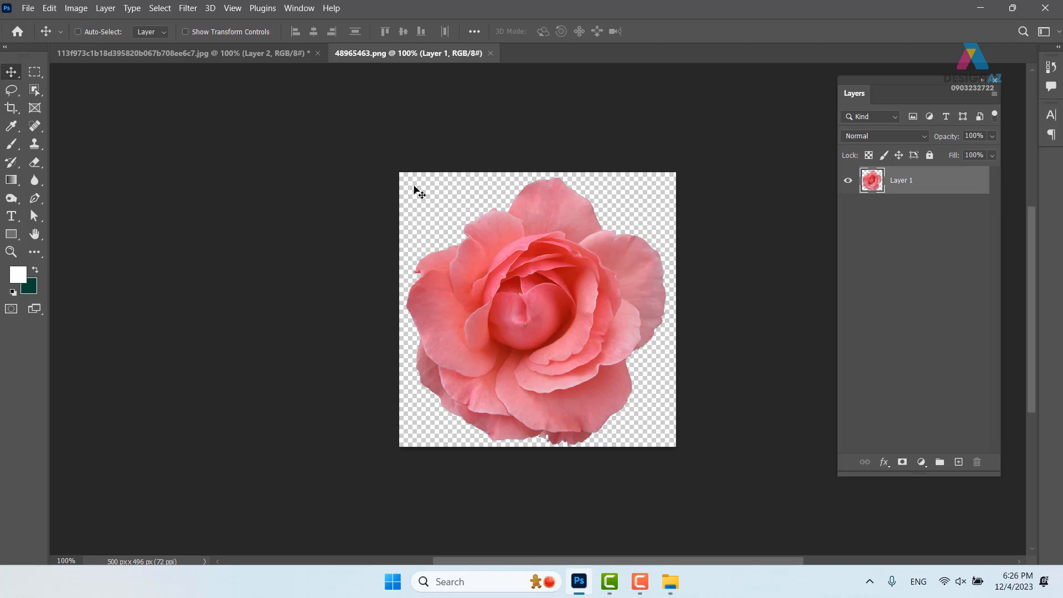
Step: Desaturate the rose, then darken it by duplicating the layer in Multiply mode and merging both layers
key(ctrl)
key(ctrl+shift+u)
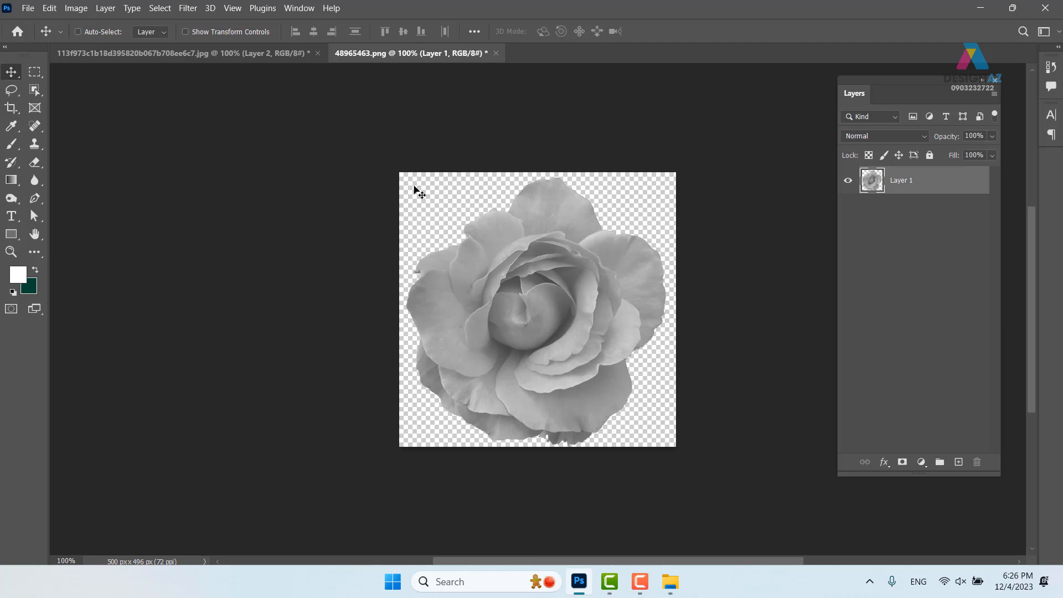
key(ctrl+j)
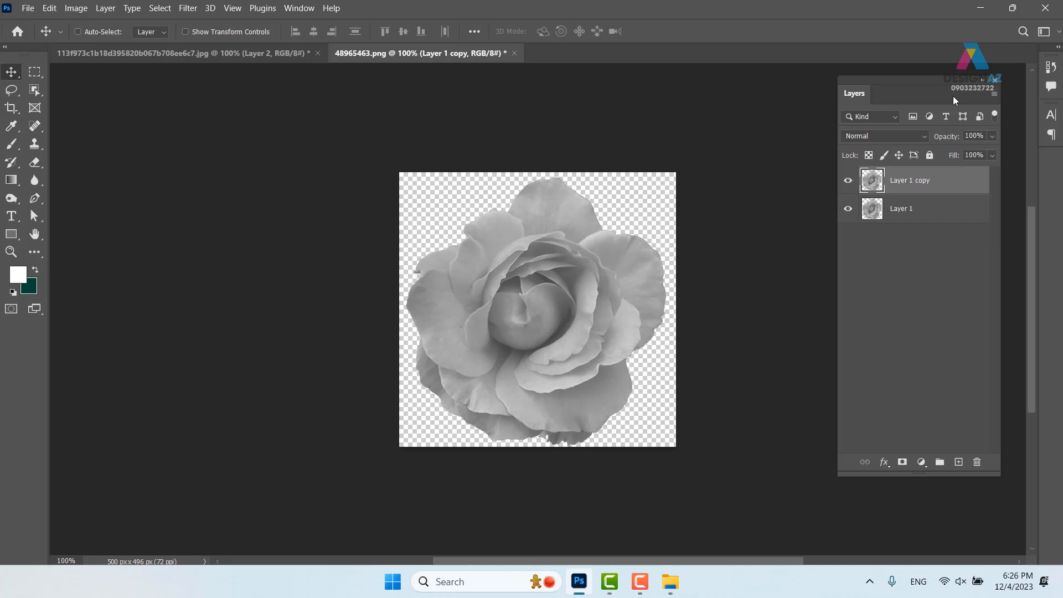
click(901, 138)
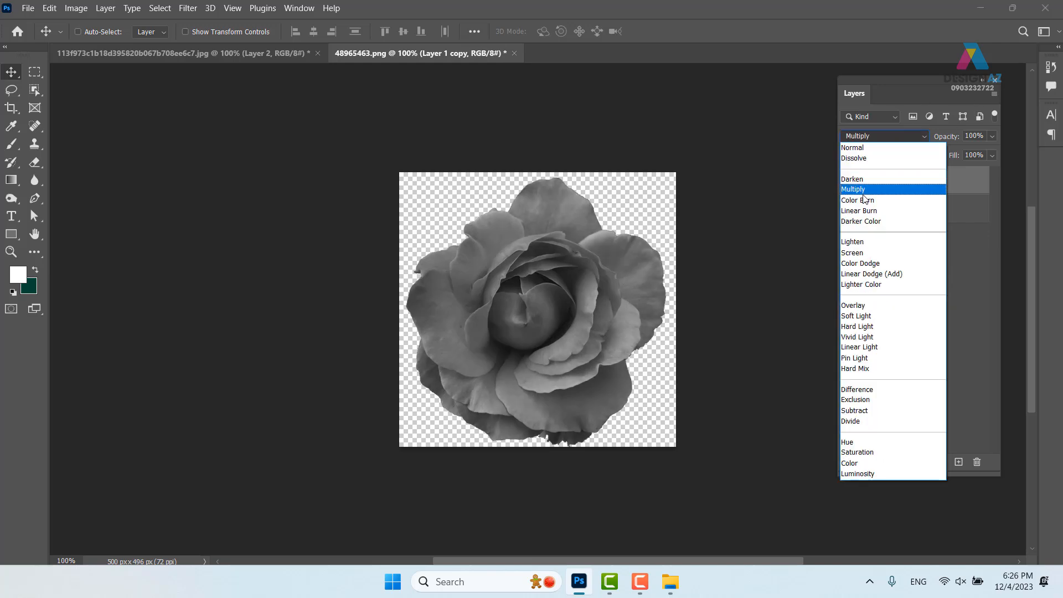
click(886, 187)
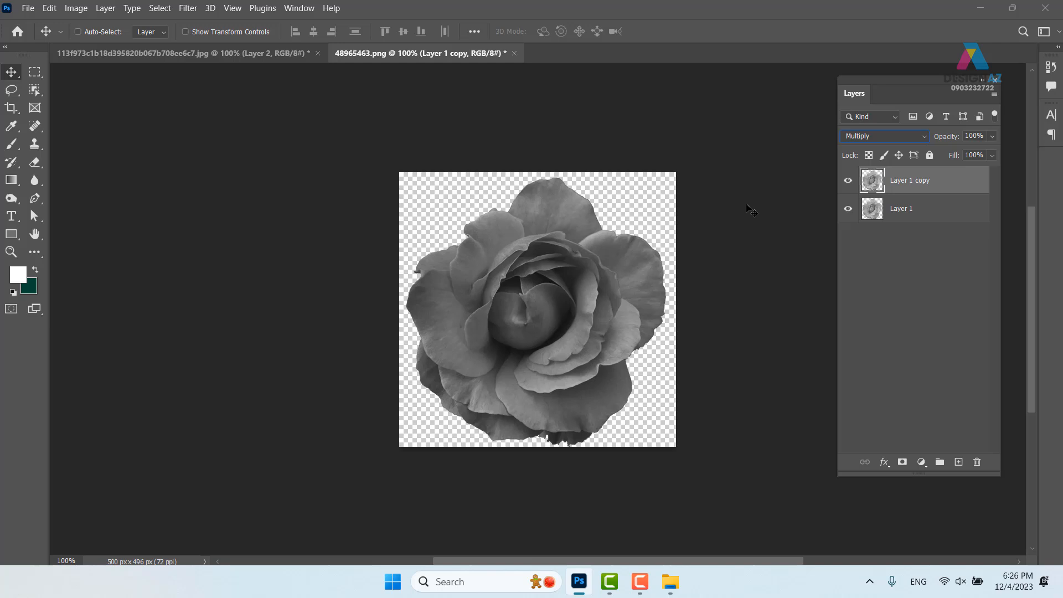
shift+click(943, 221)
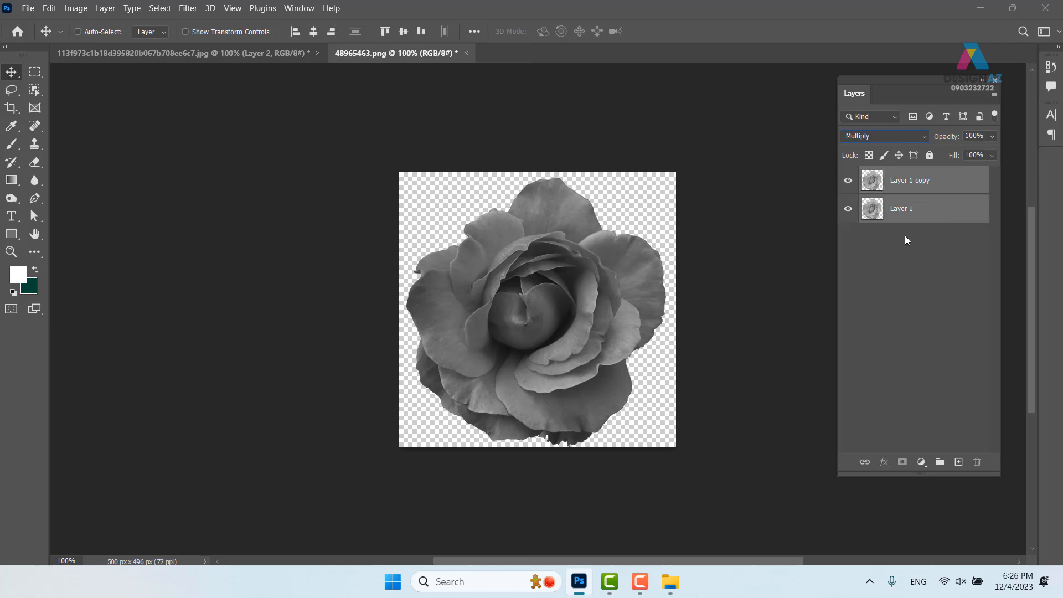
key(ctrl+e)
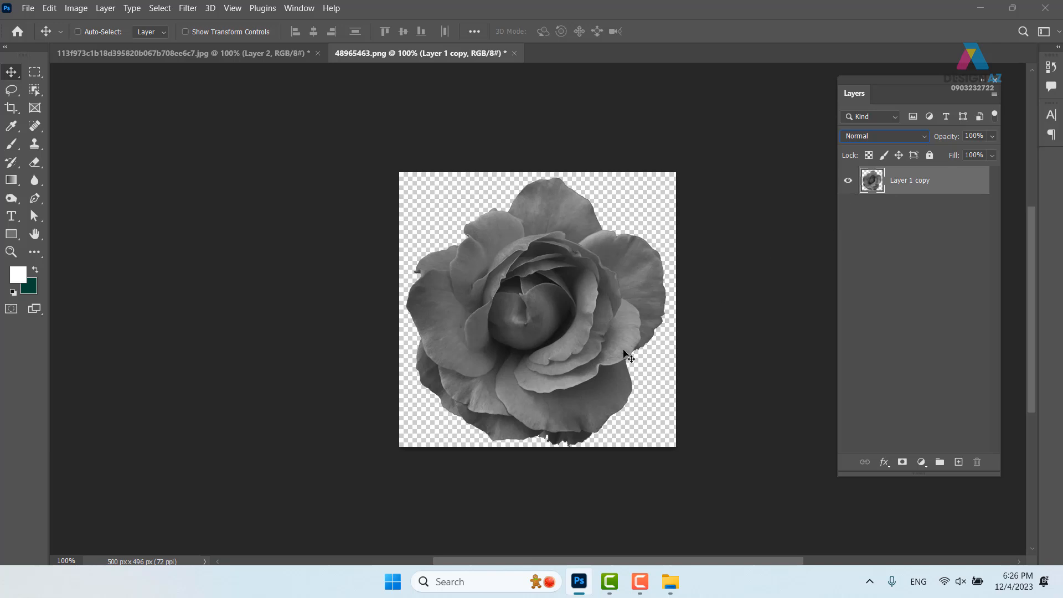
Step: Select the whole rose canvas and define it as a brush preset named 48965463.png
key(ctrl)
key(ctrl+a)
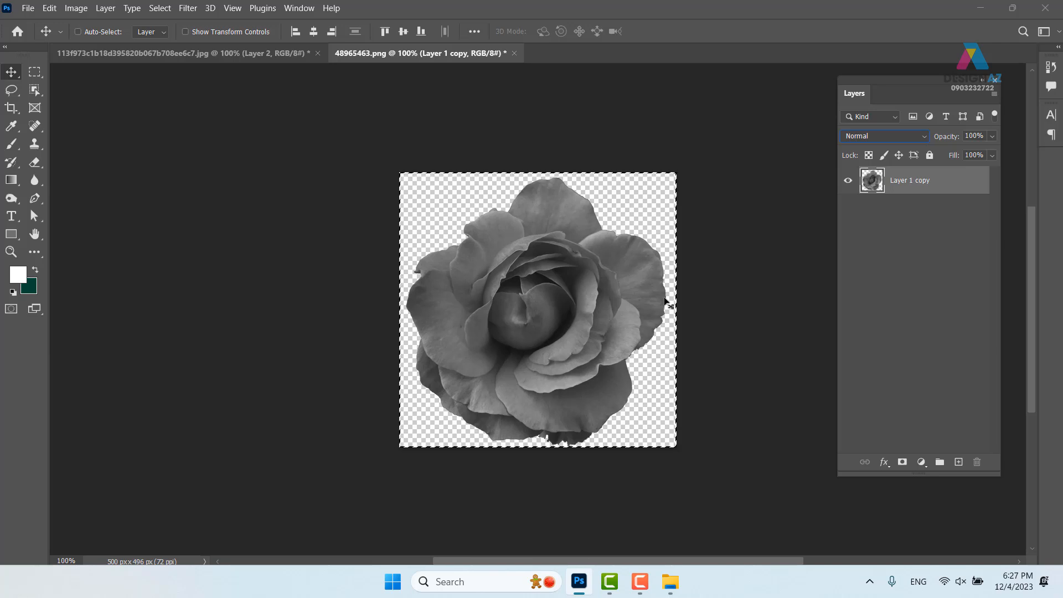
key(ctrl+c)
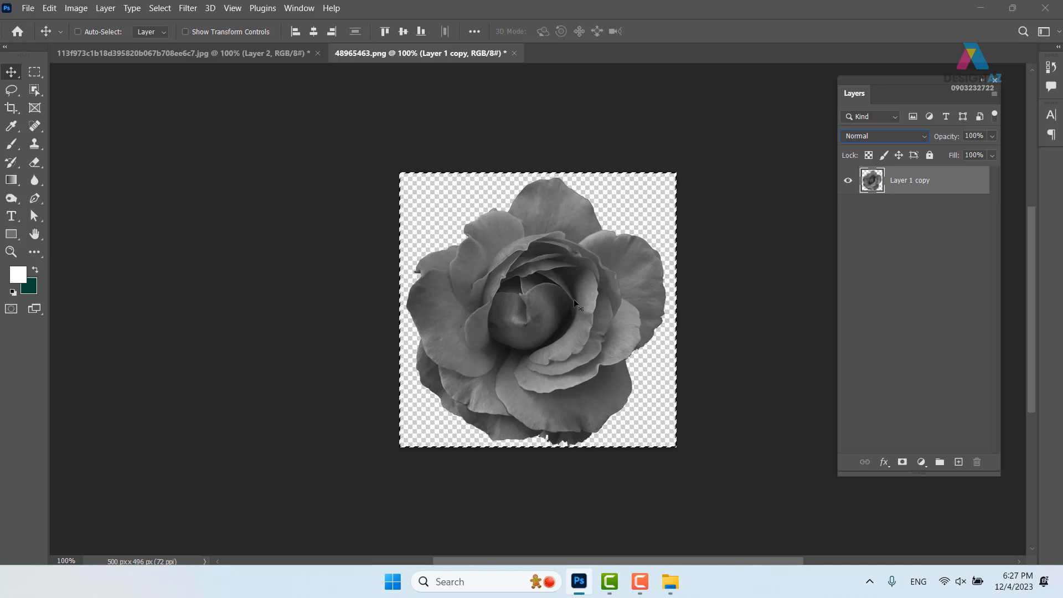
click(49, 9)
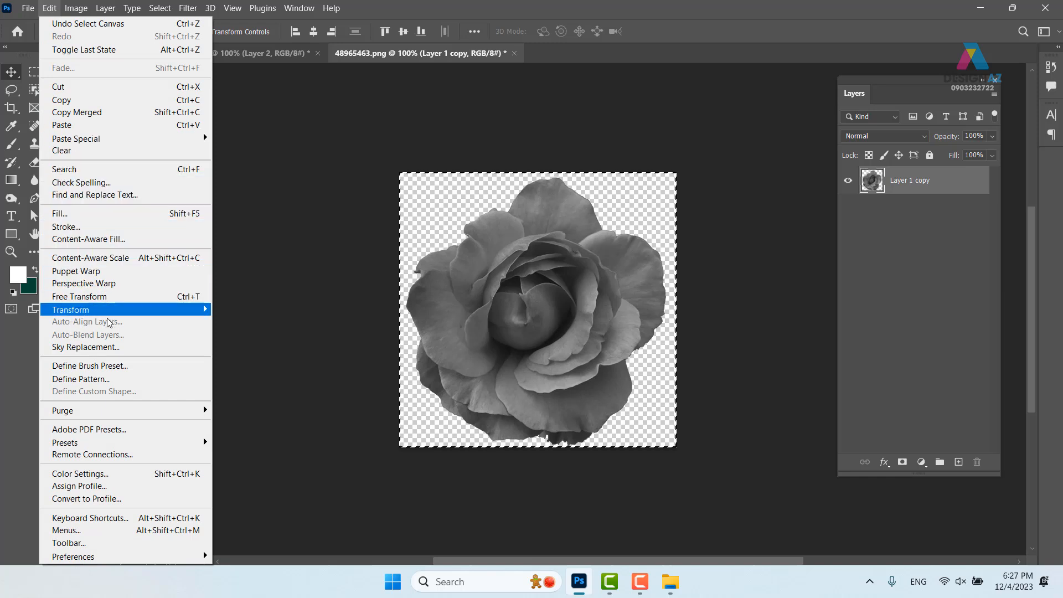
click(111, 369)
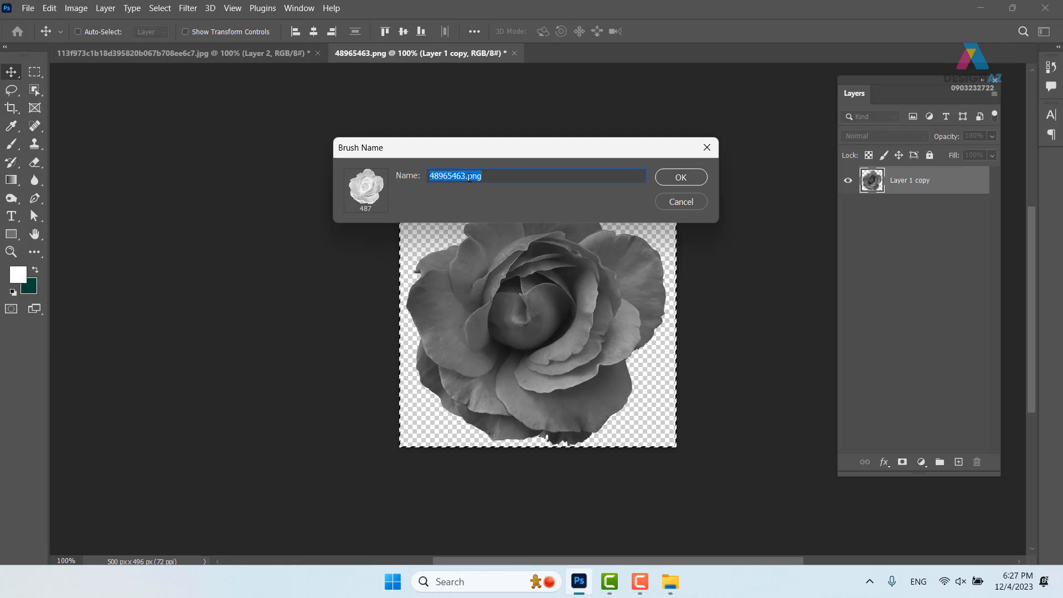
click(681, 177)
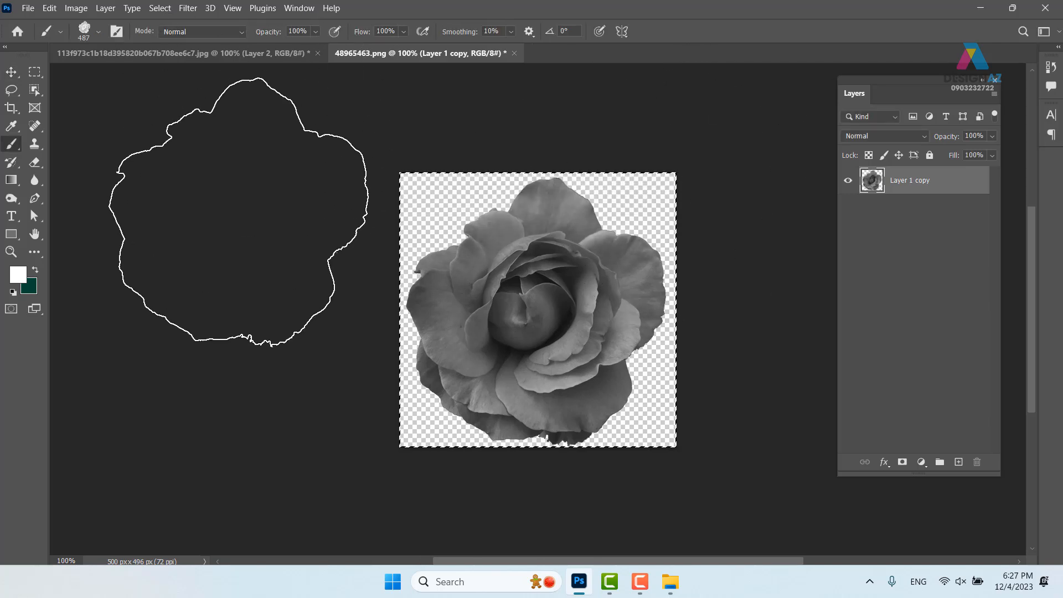
click(98, 31)
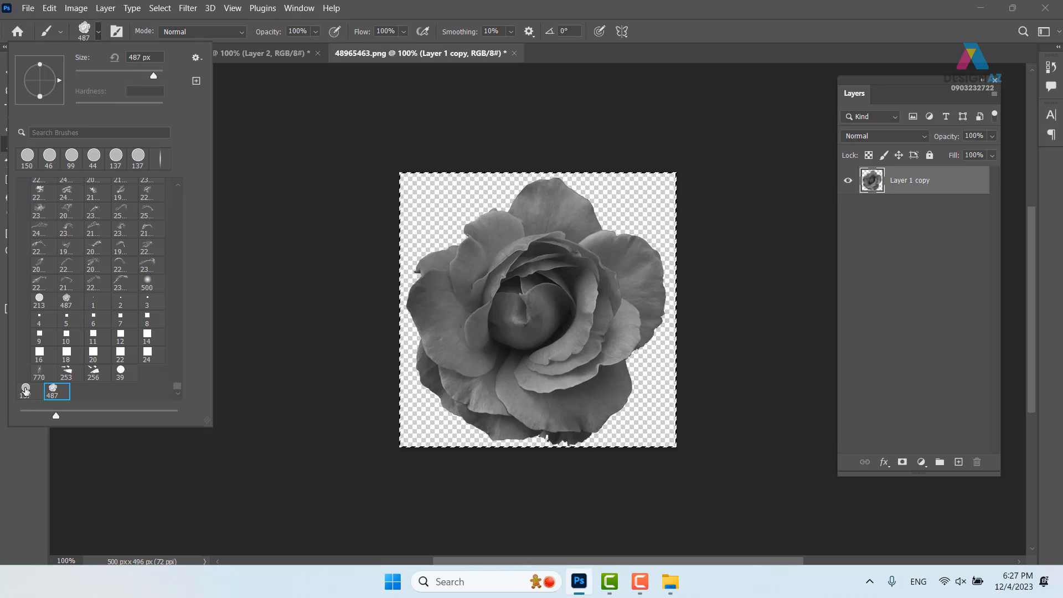
Step: In the purple artwork, hide Layer 2 and add a new layer above it, with the rose brush sized to 228 px
click(282, 53)
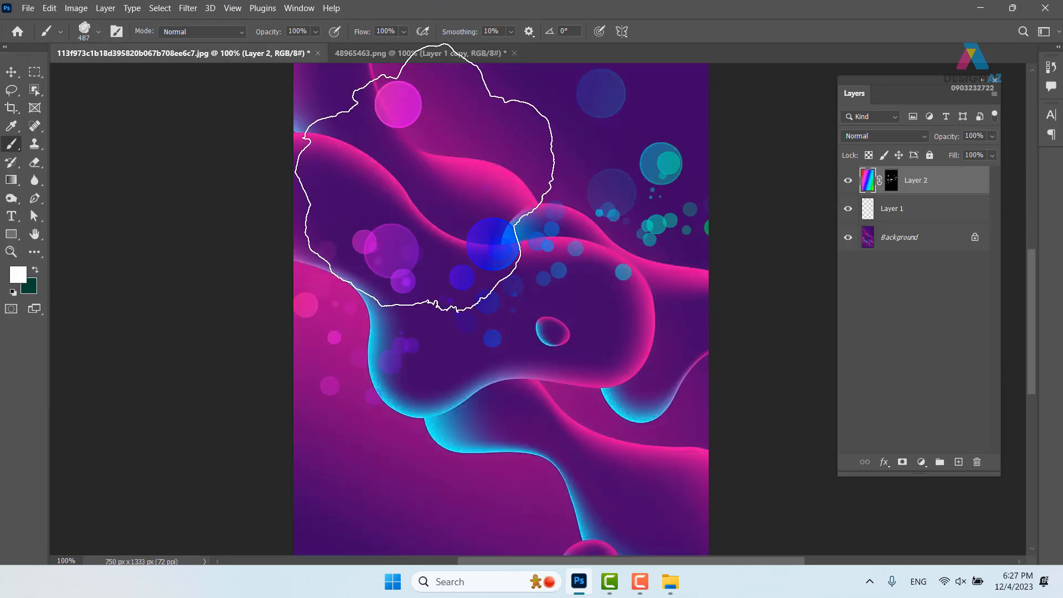
drag(540, 306, 441, 299)
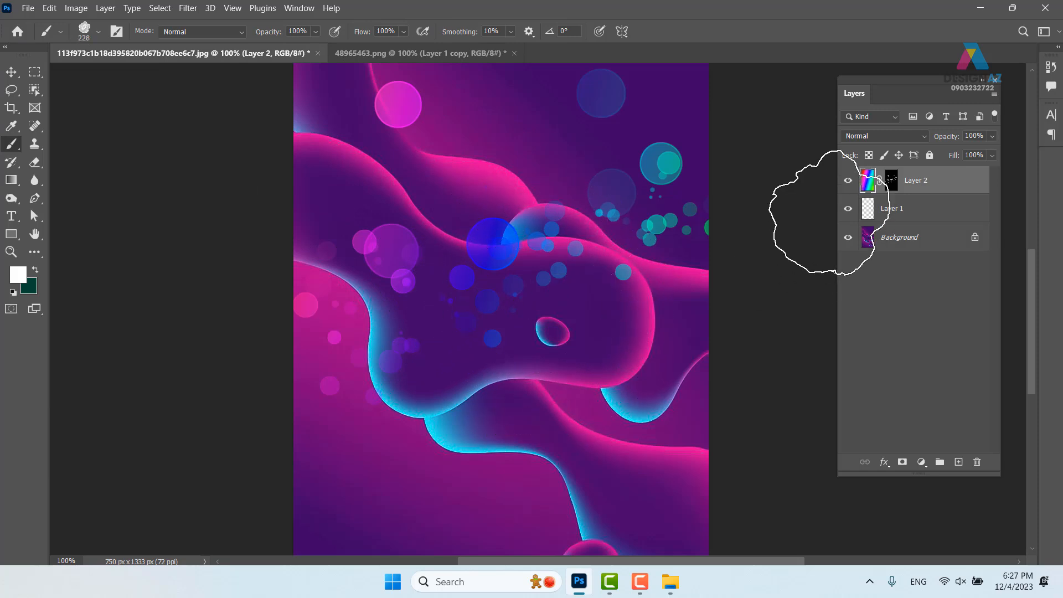
click(848, 180)
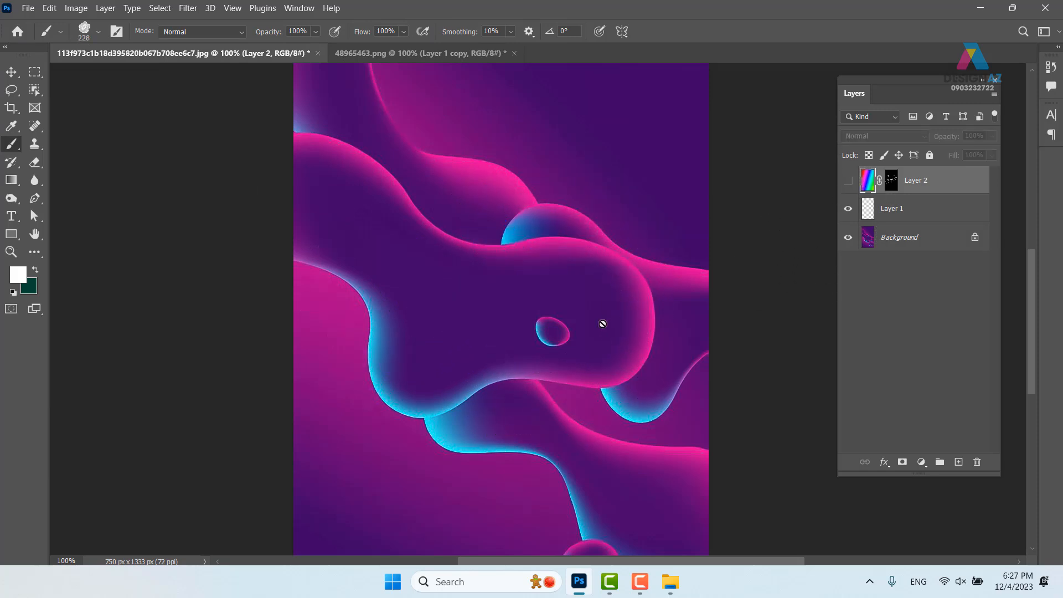
click(959, 462)
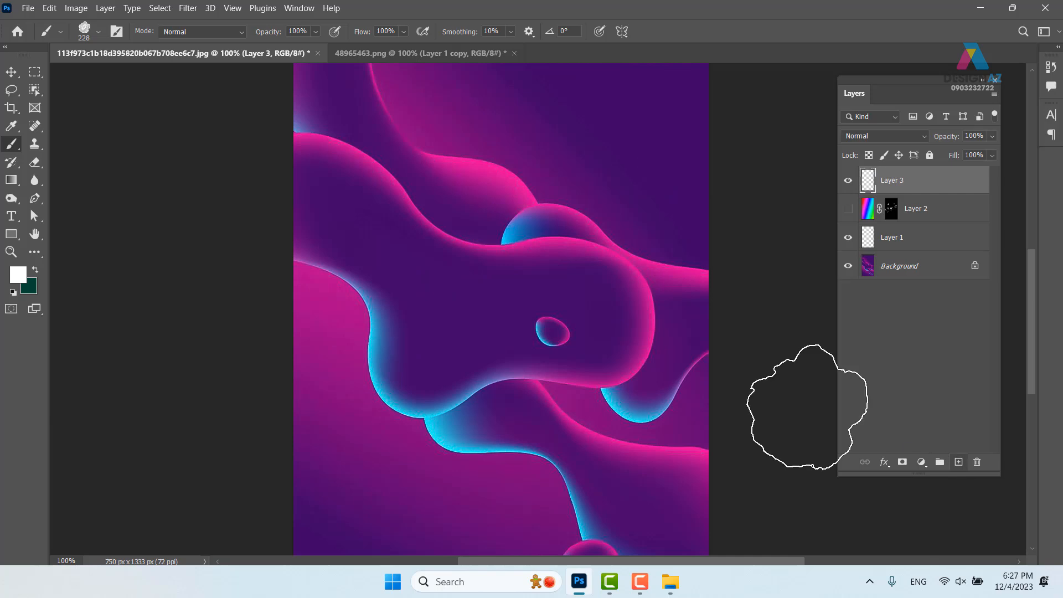
Step: Reduce the rose brush to 156 px and try white rose strokes and a single stamp on Layer 3, undoing each
drag(427, 319, 412, 304)
mouse_move(348, 339)
mouse_down()
mouse_move(432, 264)
mouse_move(570, 238)
mouse_up()
key(ctrl+z)
drag(332, 344, 556, 142)
mouse_move(635, 219)
mouse_down()
mouse_move(708, 371)
mouse_move(779, 230)
mouse_up()
key(ctrl+z)
mouse_move(310, 390)
mouse_down()
mouse_move(587, 207)
mouse_move(720, 166)
mouse_up()
key(ctrl+z)
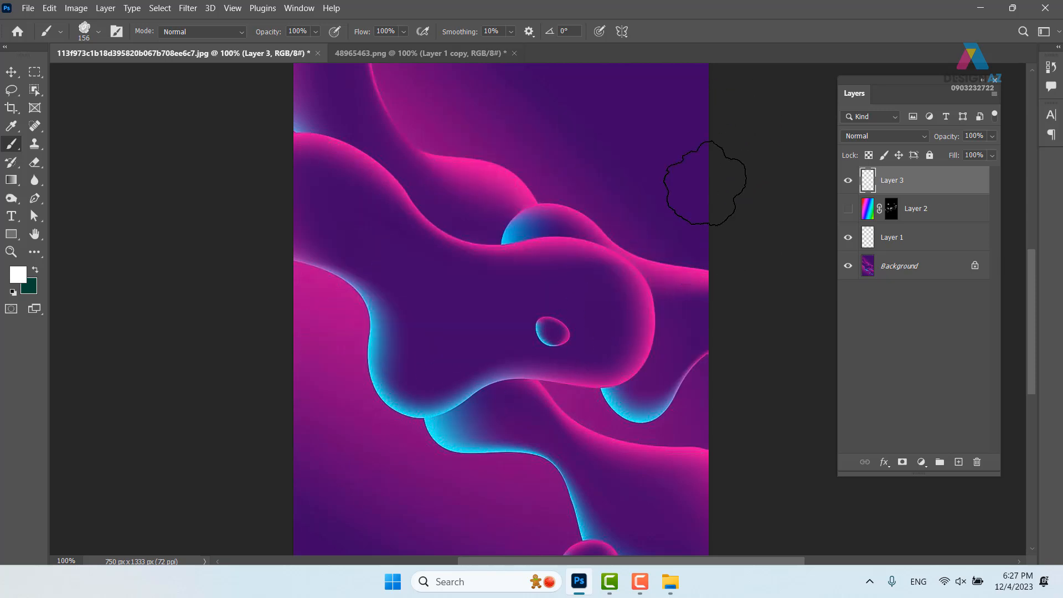
click(451, 262)
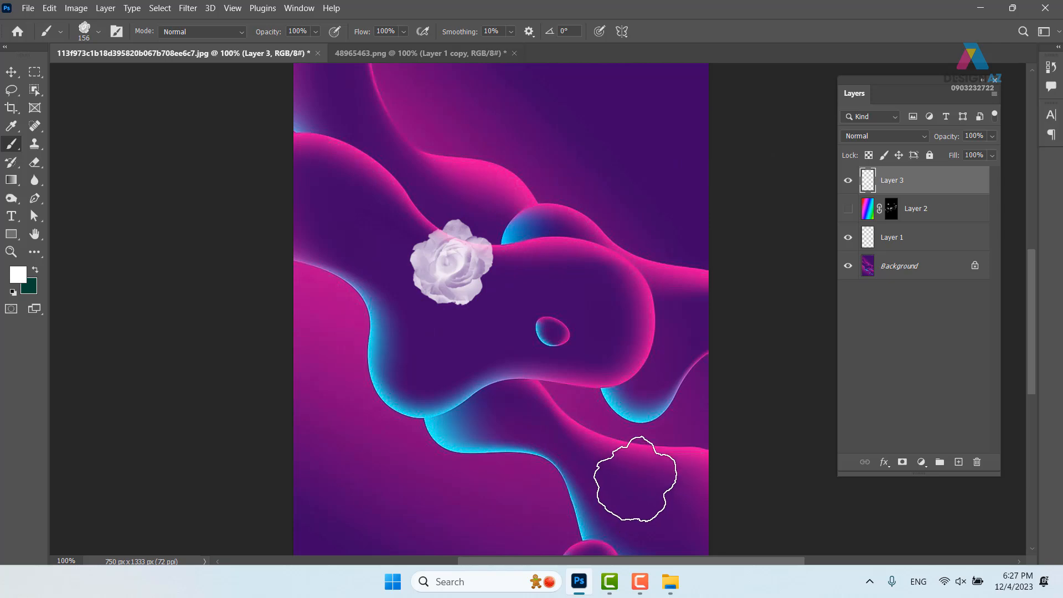
key(ctrl+z)
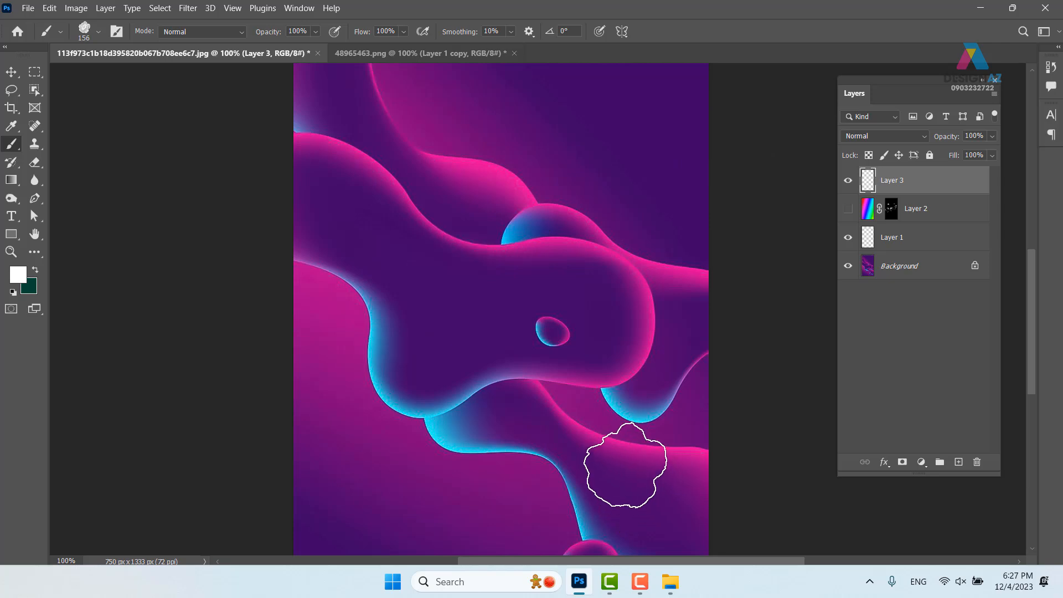
Step: Set the foreground colour to salmon pink #ff8781, then stamp one test rose on Layer 3 and undo it
click(18, 274)
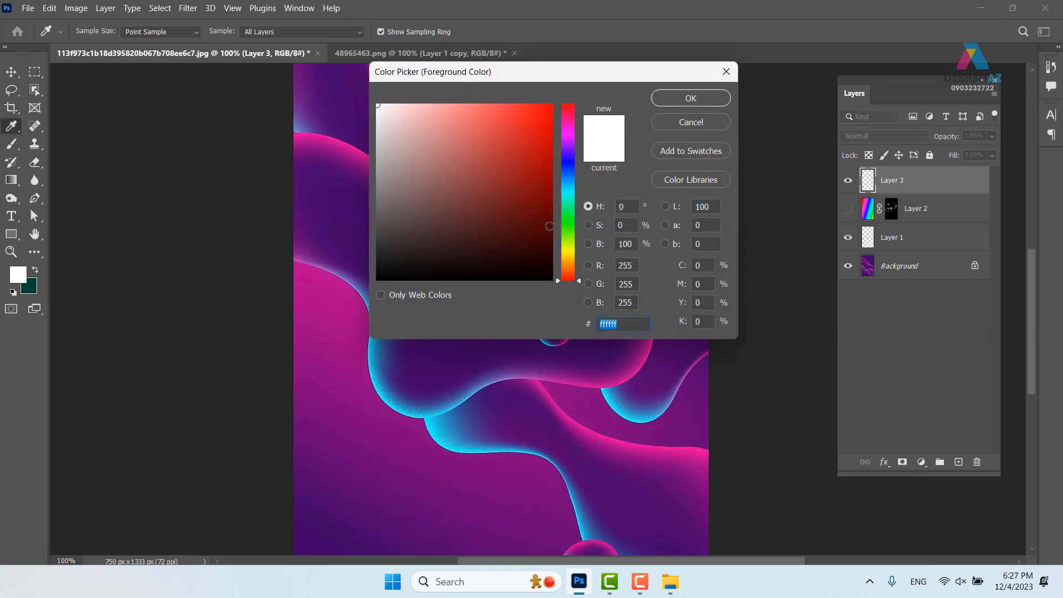
drag(570, 263, 572, 283)
drag(462, 110, 465, 93)
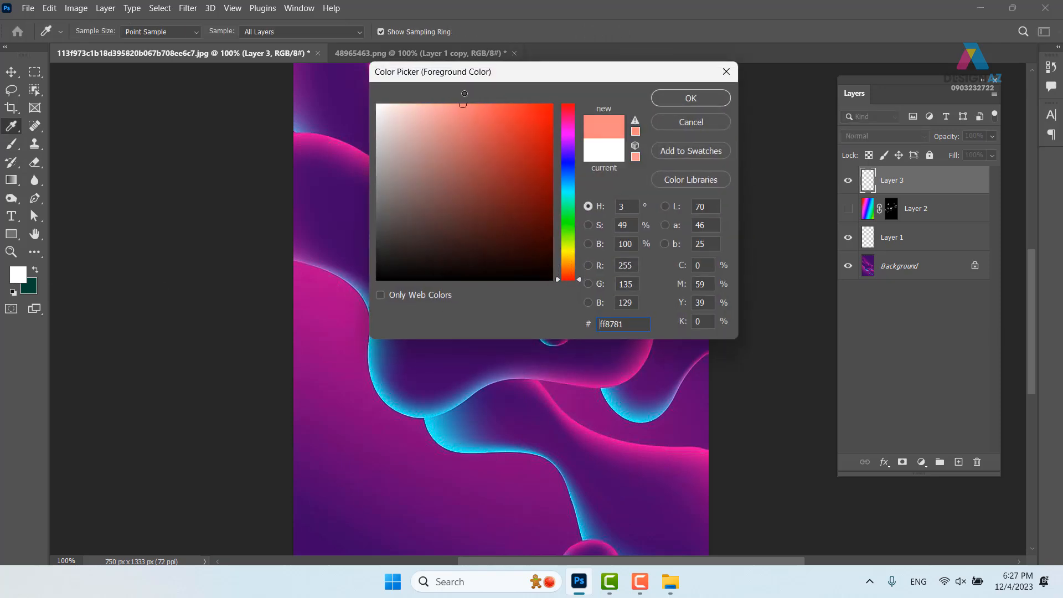
click(702, 100)
key(b)
click(387, 227)
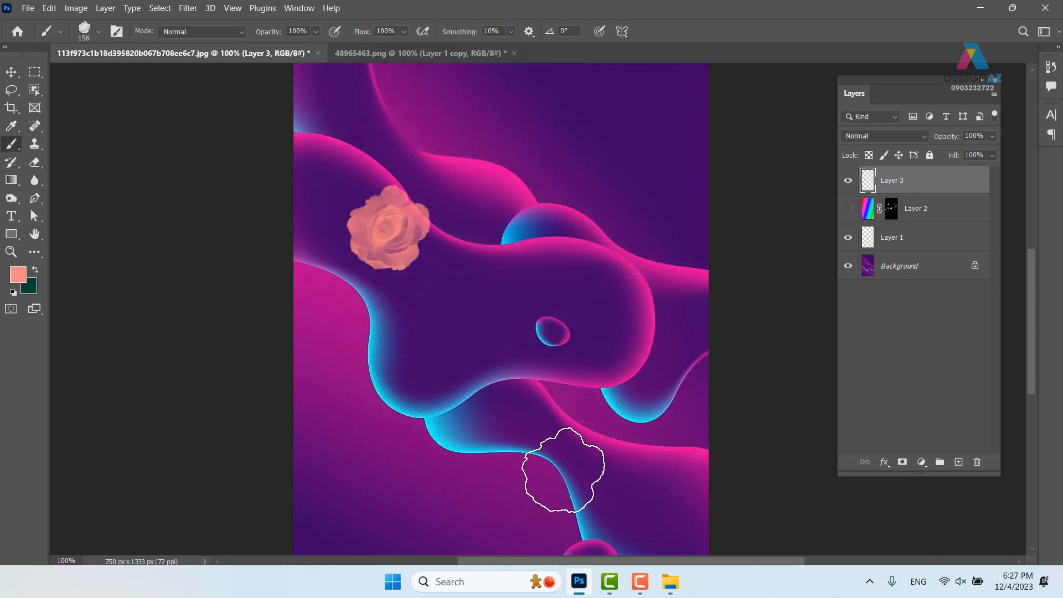
key(ctrl+z)
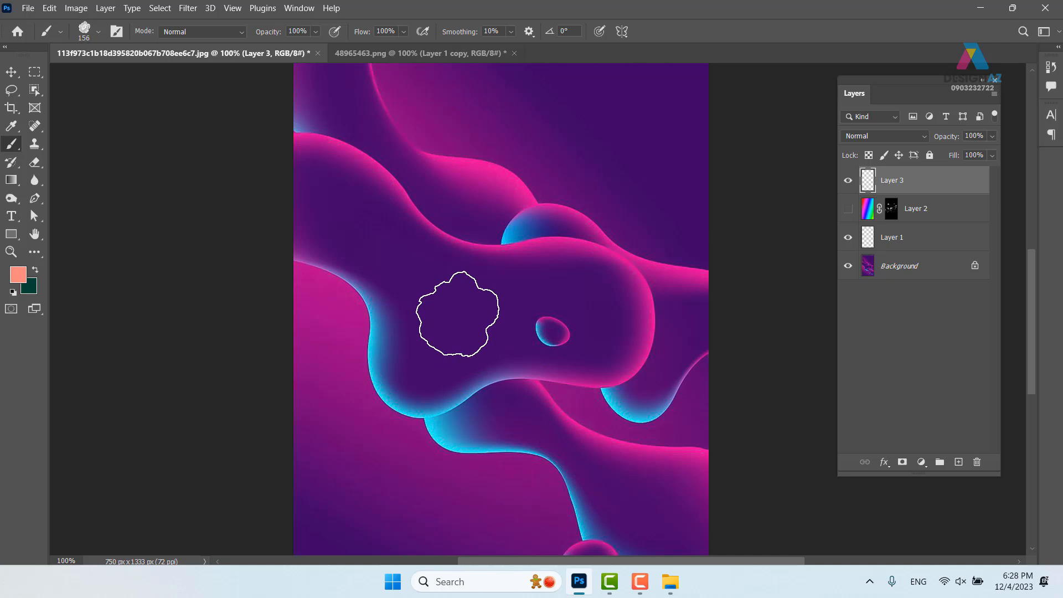
Step: Set the rose brush tip's spacing to 97% in the brush settings
key(F6)
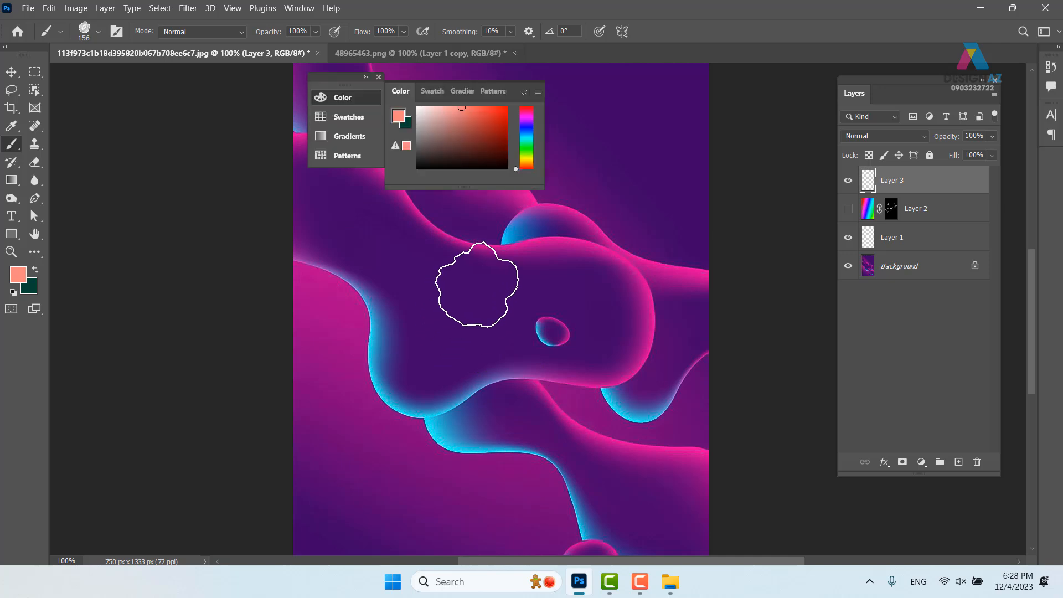
key(F5)
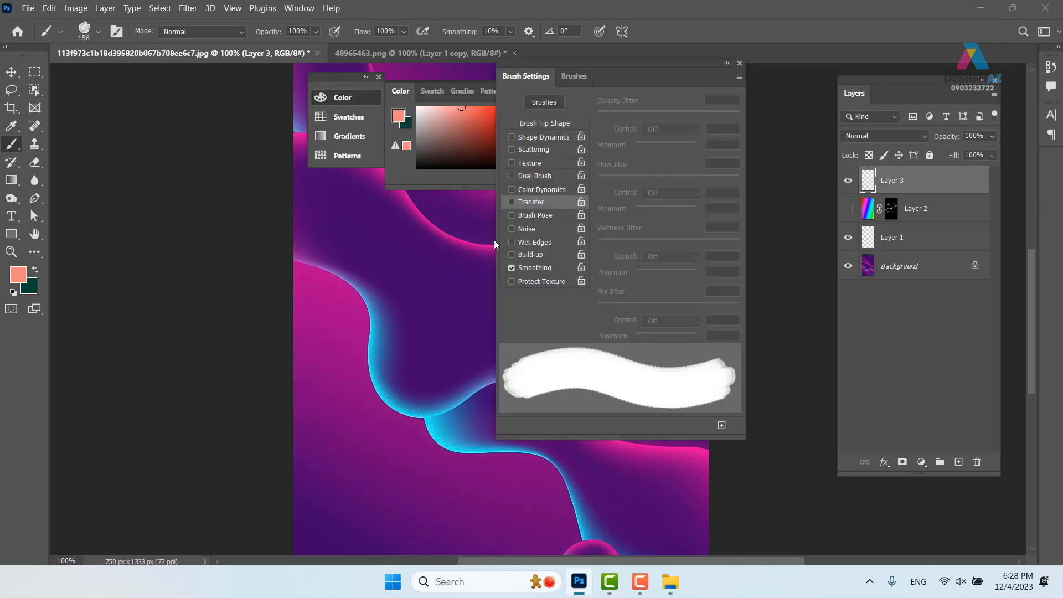
click(559, 124)
drag(604, 312, 666, 303)
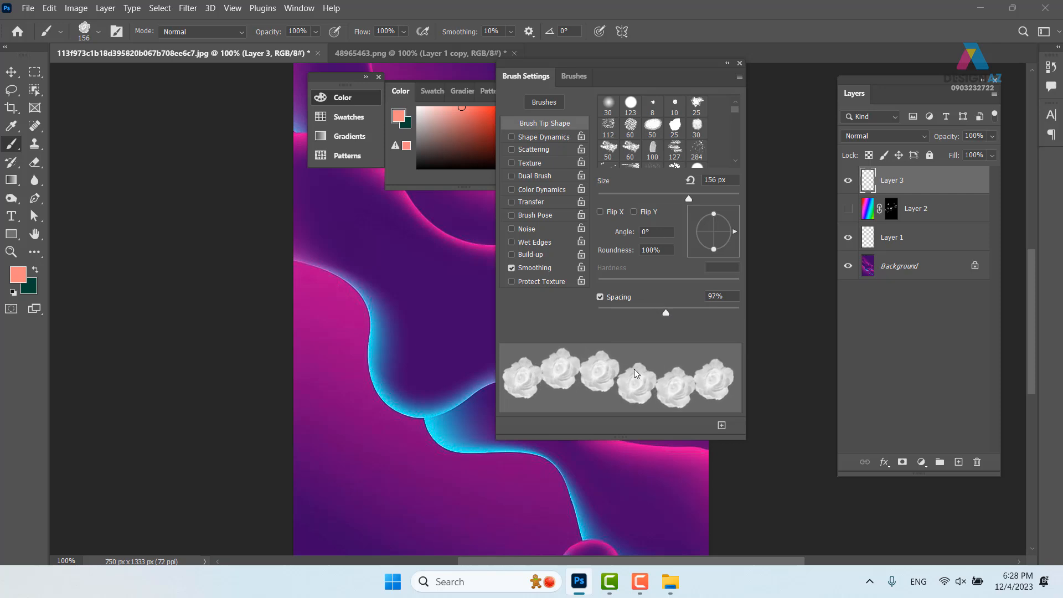
Step: Enable Shape Dynamics for the rose brush with Size Jitter and Angle Jitter both at 100%
click(561, 139)
drag(600, 116, 744, 118)
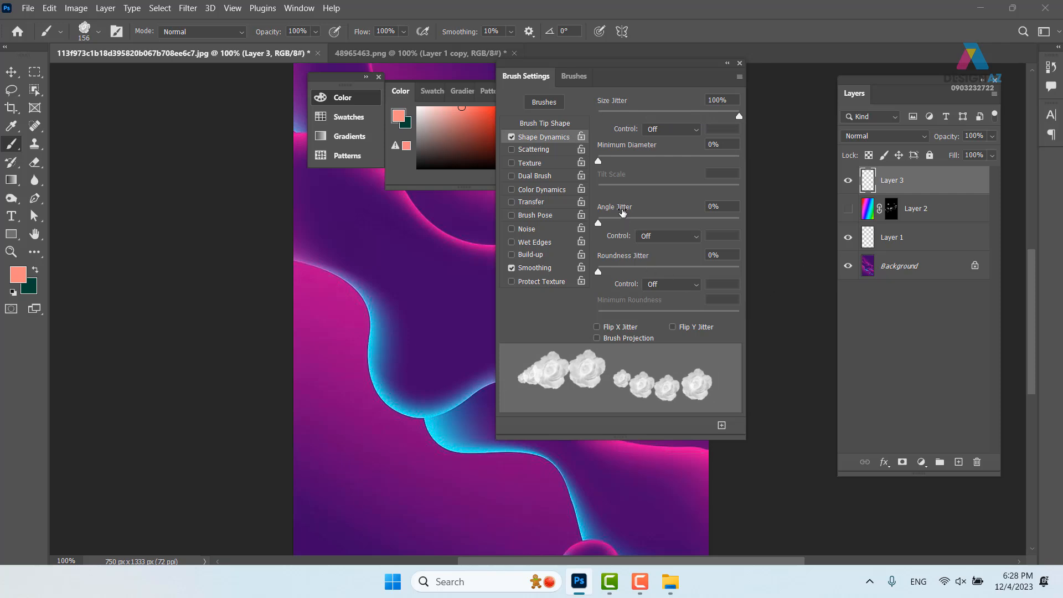
drag(599, 224, 748, 222)
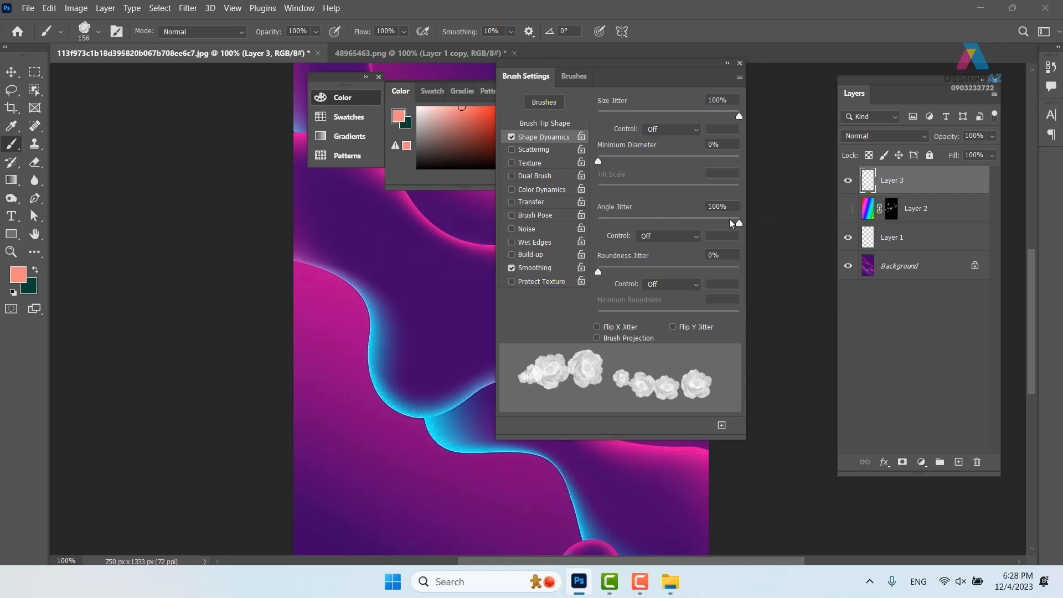
Step: Enable Scattering at 230% and Transfer with Opacity Jitter at 65% for the rose brush, then close the brush settings
click(554, 151)
drag(604, 118, 632, 117)
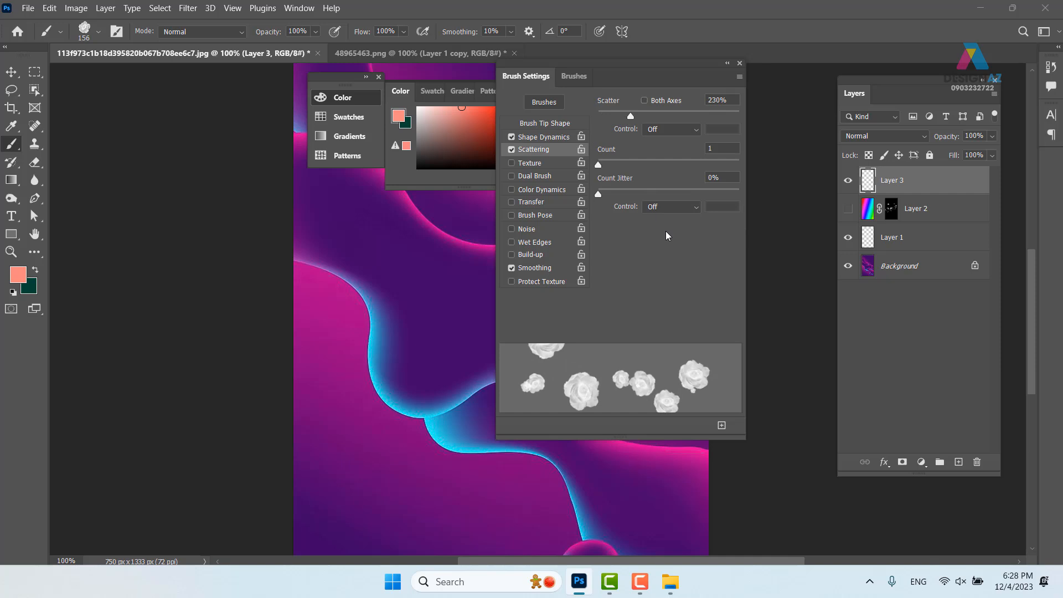
click(553, 203)
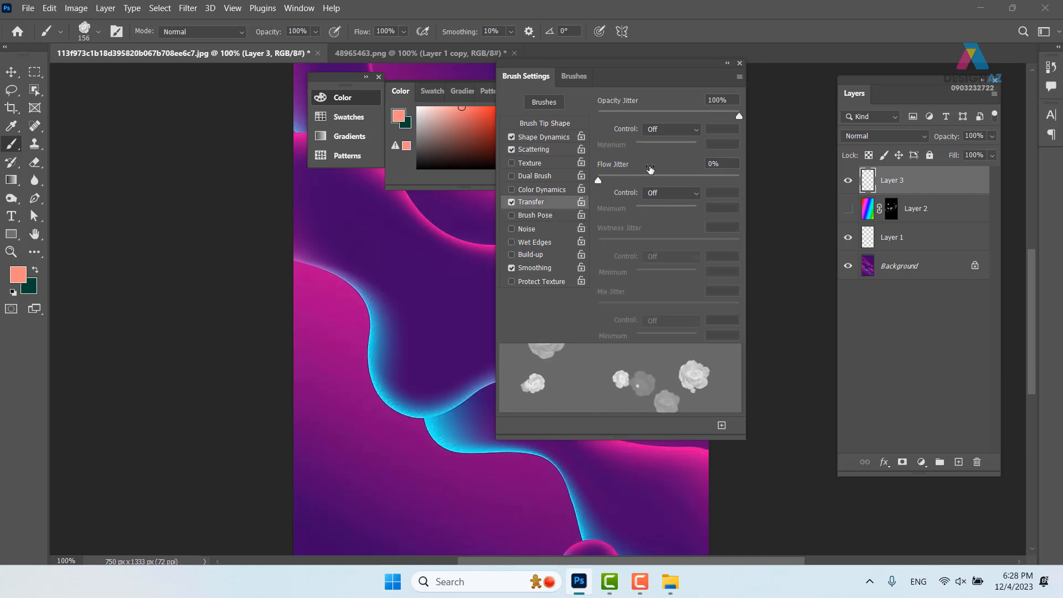
drag(734, 118, 689, 119)
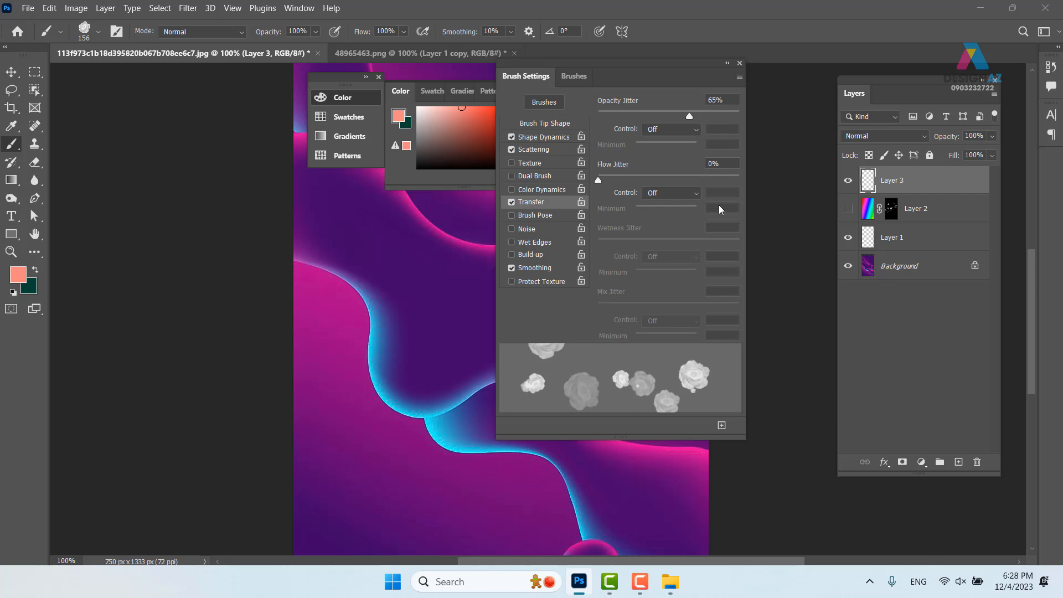
click(740, 63)
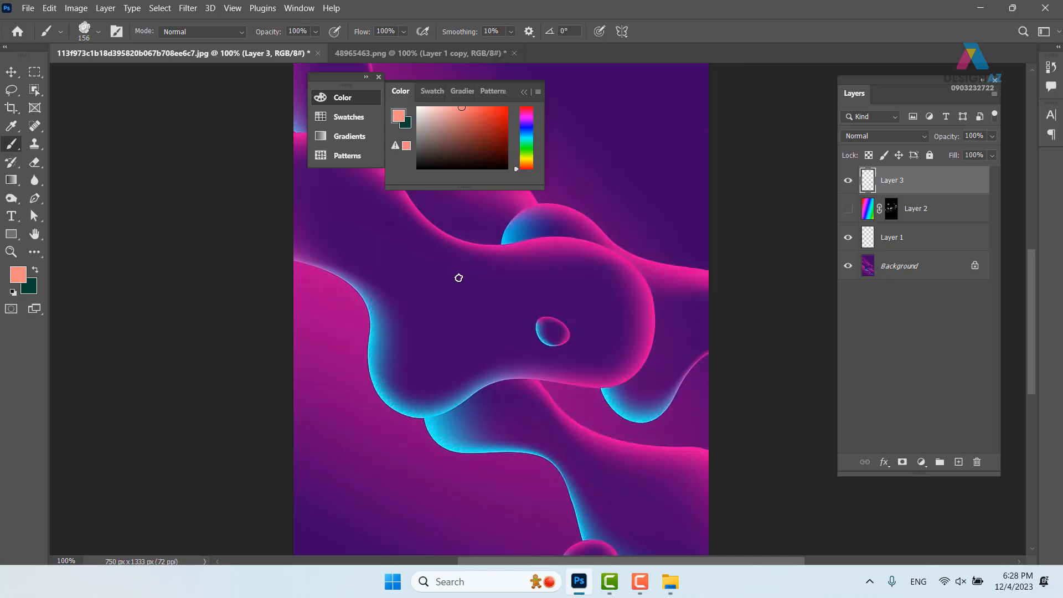
Step: Try scattered rose strokes across Layer 3 at brush sizes 156 px and 55 px, undoing each stroke
mouse_move(381, 268)
mouse_down()
mouse_move(431, 248)
mouse_move(454, 268)
mouse_move(403, 324)
mouse_move(439, 355)
mouse_move(537, 342)
mouse_move(693, 272)
mouse_move(795, 263)
mouse_up()
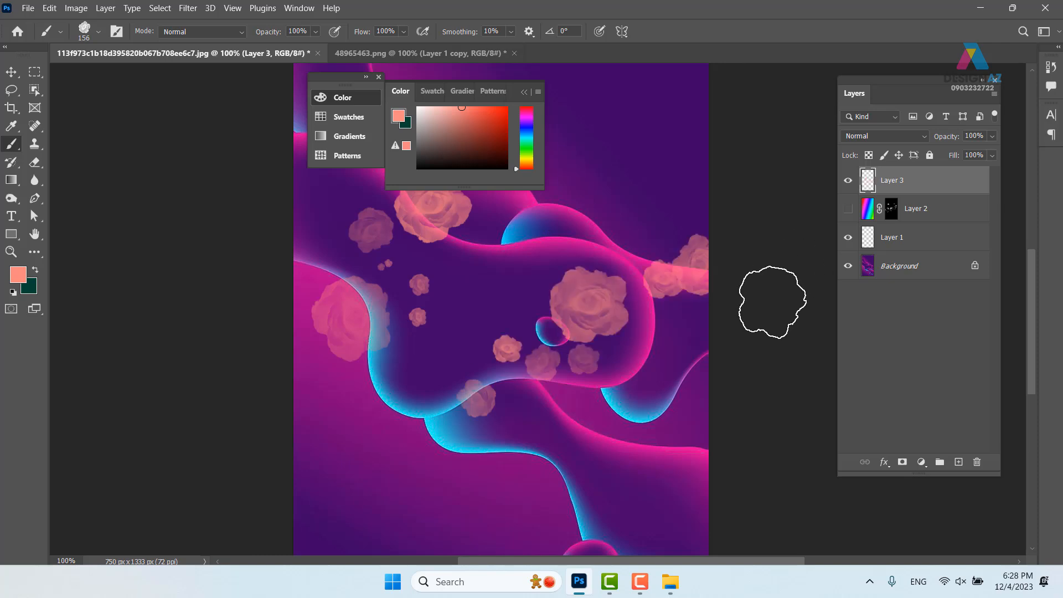
key(ctrl+z)
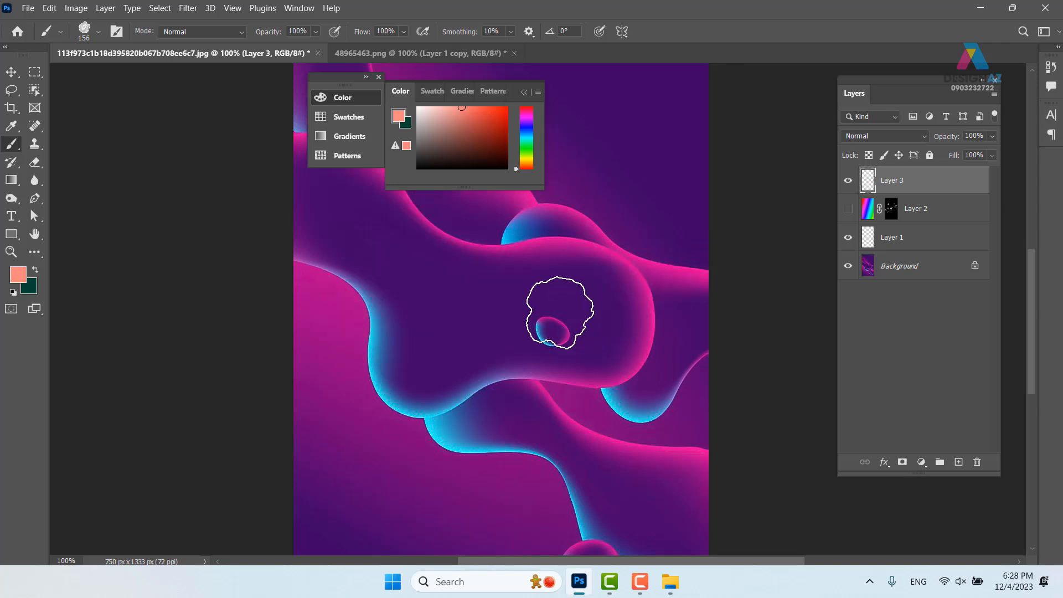
right_click(480, 304)
drag(460, 305, 426, 304)
mouse_move(331, 336)
mouse_down()
mouse_move(428, 282)
mouse_move(515, 300)
mouse_move(595, 264)
mouse_move(655, 198)
mouse_move(771, 195)
mouse_up()
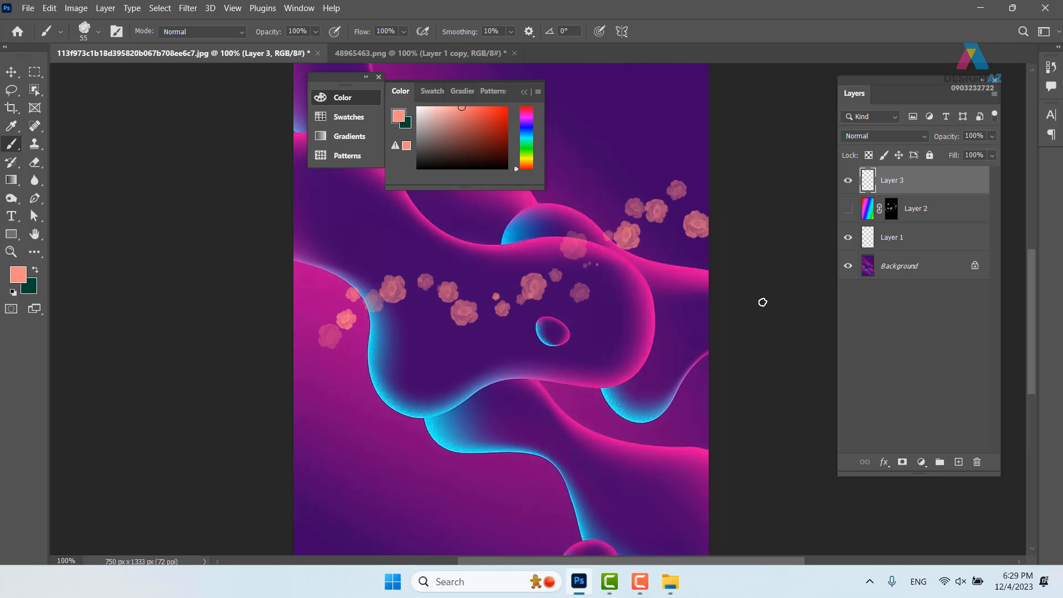
key(ctrl+z)
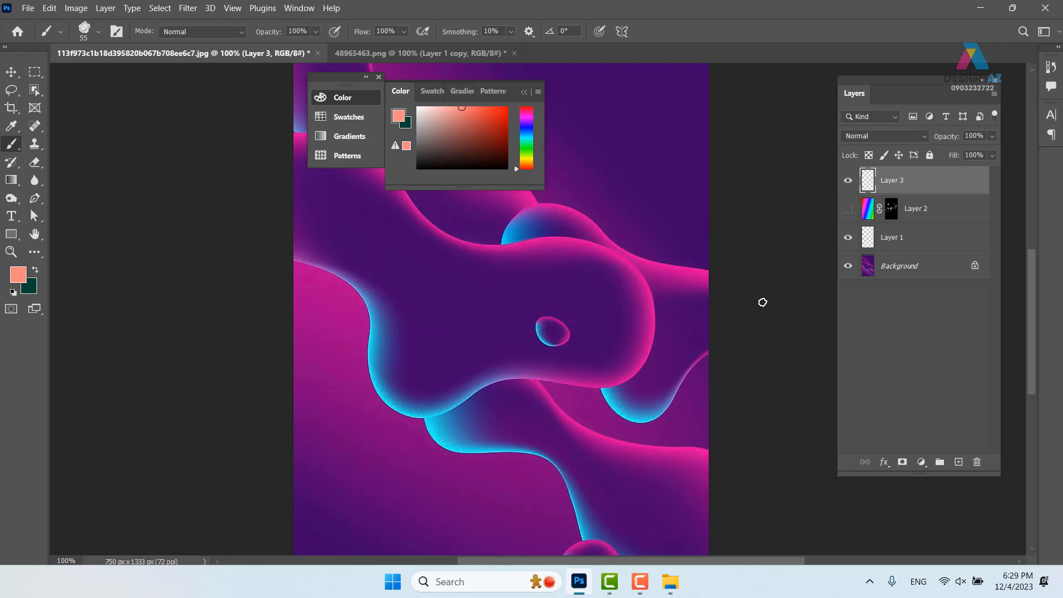
Step: Close the floating Color panel group, then try rose strokes down to 28 px on Layer 3, undoing each
click(526, 91)
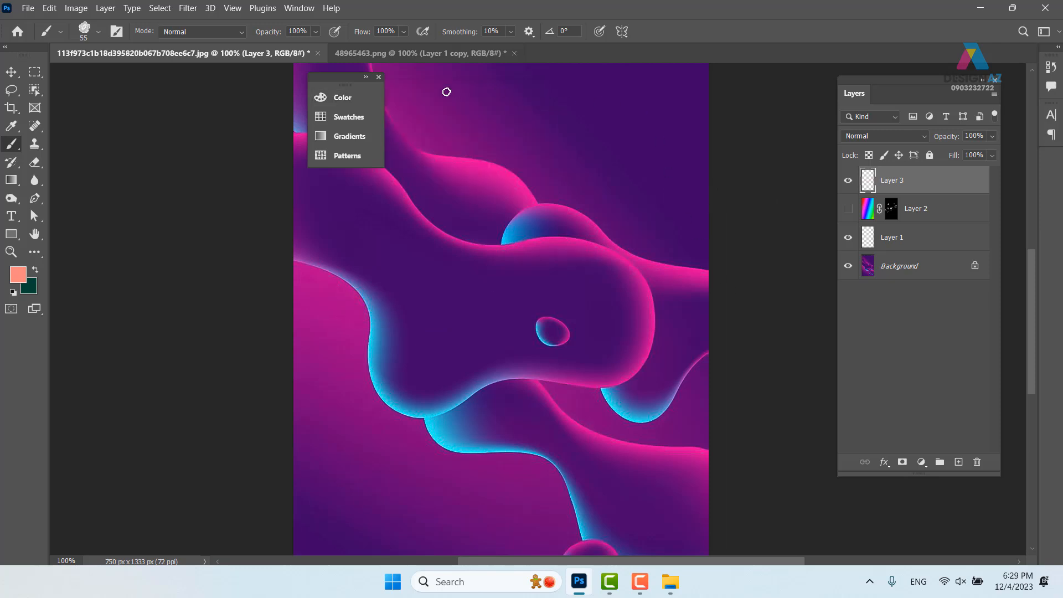
click(379, 78)
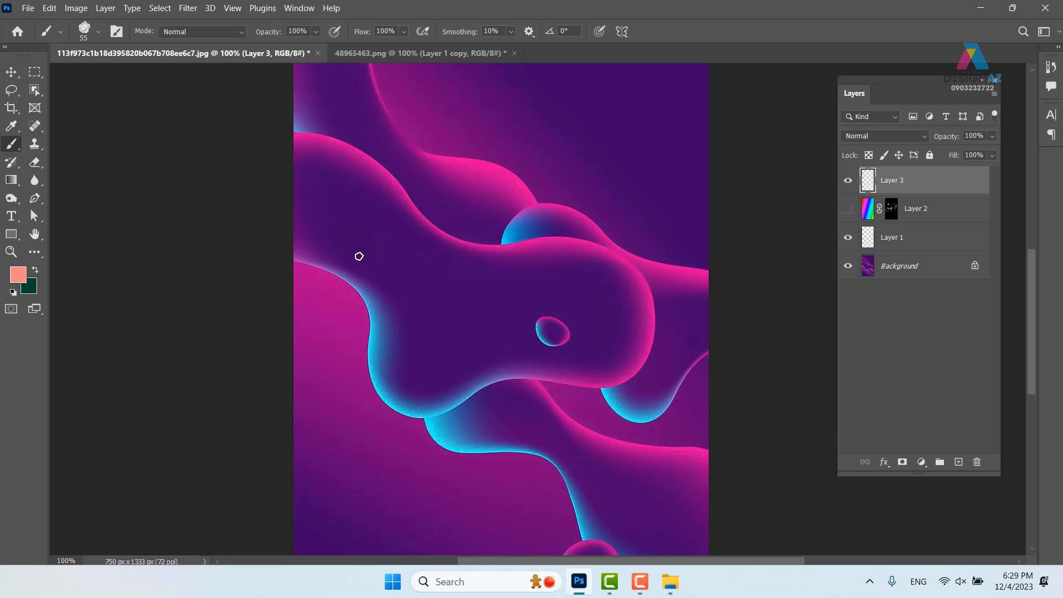
mouse_move(419, 263)
mouse_down()
mouse_move(454, 283)
mouse_move(456, 316)
mouse_move(408, 325)
mouse_move(394, 340)
mouse_move(495, 384)
mouse_move(478, 443)
mouse_move(418, 452)
mouse_move(358, 375)
mouse_move(392, 280)
mouse_move(470, 168)
mouse_move(586, 138)
mouse_move(637, 83)
mouse_up()
key(ctrl+z)
mouse_move(450, 124)
mouse_down()
mouse_move(396, 248)
mouse_move(592, 272)
mouse_move(564, 404)
mouse_move(396, 419)
mouse_move(382, 504)
mouse_up()
key(ctrl+z)
mouse_move(402, 362)
mouse_down()
mouse_move(419, 279)
mouse_move(594, 201)
mouse_move(617, 134)
mouse_move(730, 83)
mouse_up()
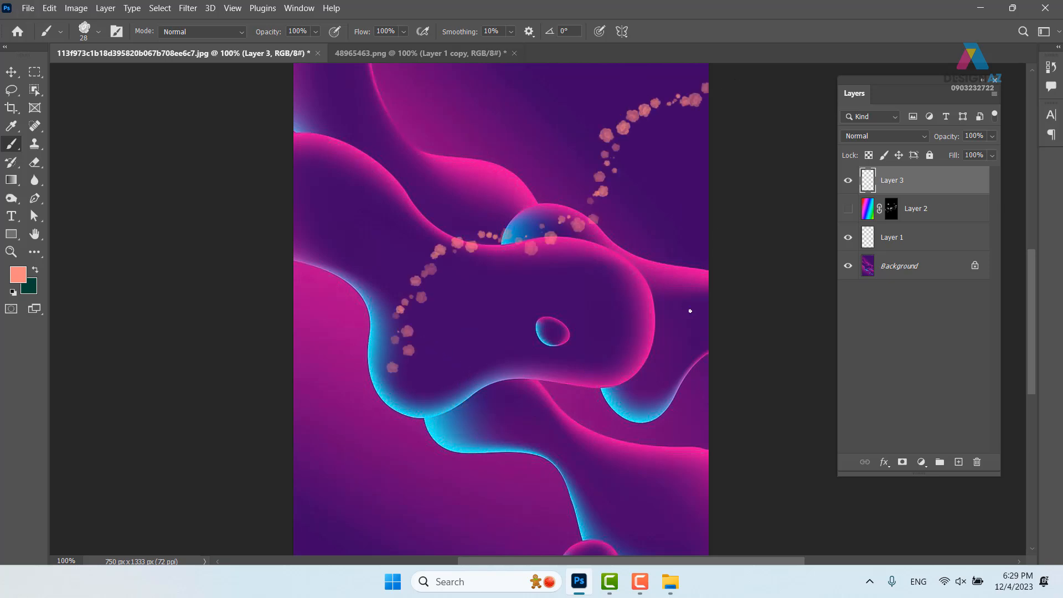
key(ctrl+z)
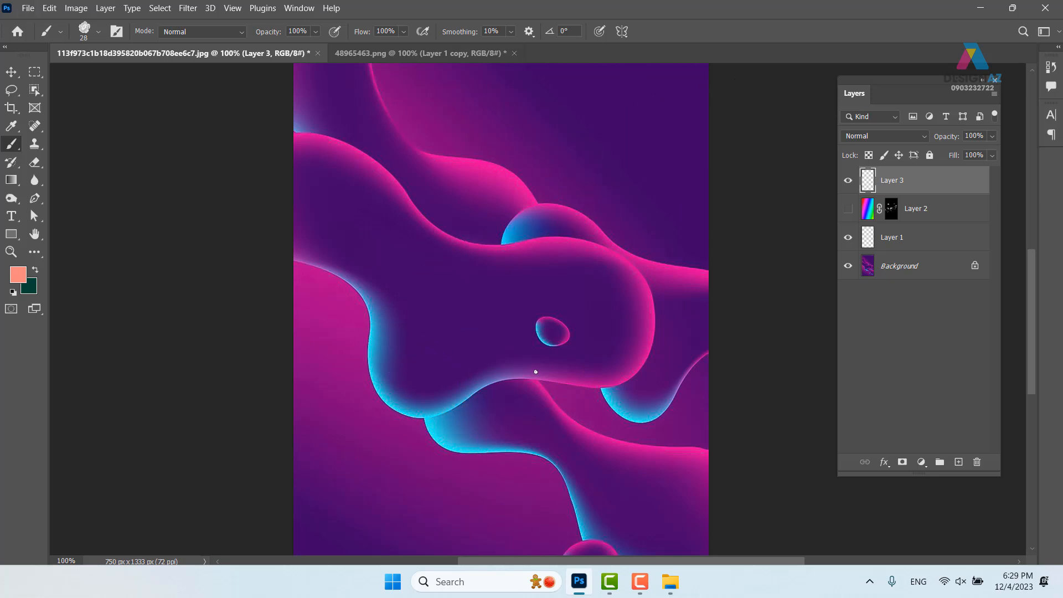
Step: Try large scattered rose strokes with the brush at 239 px on Layer 3, undoing each stroke
mouse_move(410, 351)
mouse_down()
mouse_move(410, 287)
mouse_move(650, 171)
mouse_move(712, 182)
mouse_up()
key(ctrl+z)
mouse_move(389, 392)
mouse_down()
mouse_move(350, 374)
mouse_move(397, 356)
mouse_move(360, 336)
mouse_move(467, 248)
mouse_move(562, 235)
mouse_move(692, 139)
mouse_up()
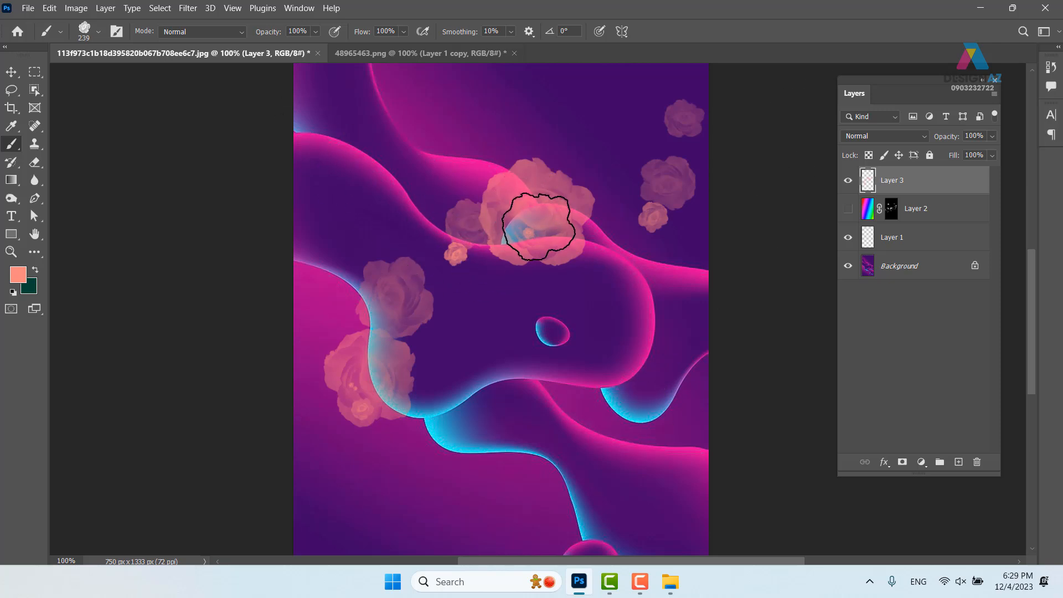
key(ctrl+z)
mouse_move(382, 307)
mouse_down()
mouse_move(608, 185)
mouse_move(714, 147)
mouse_up()
key(ctrl+z)
Step: Reduce the rose brush to 138 px, paint one test stroke across Layer 3 and undo it
alt+right_click(510, 318)
mouse_move(408, 356)
mouse_down()
mouse_move(617, 241)
mouse_move(676, 179)
mouse_move(794, 131)
mouse_up()
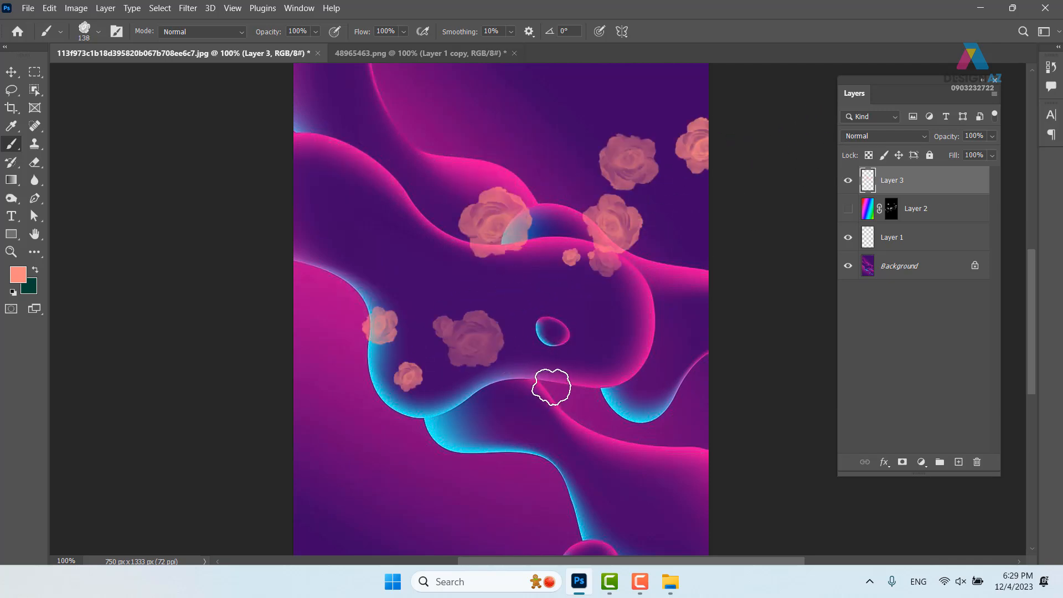
key(ctrl+z)
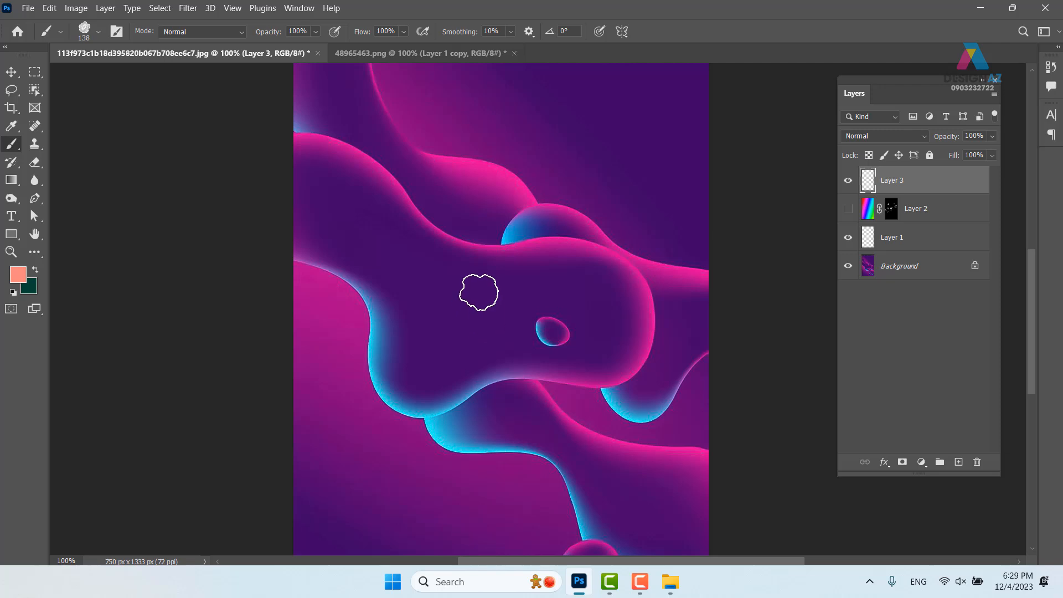
Step: Enable Color Dynamics for the rose brush and set the background colour to bright yellow
key(F5)
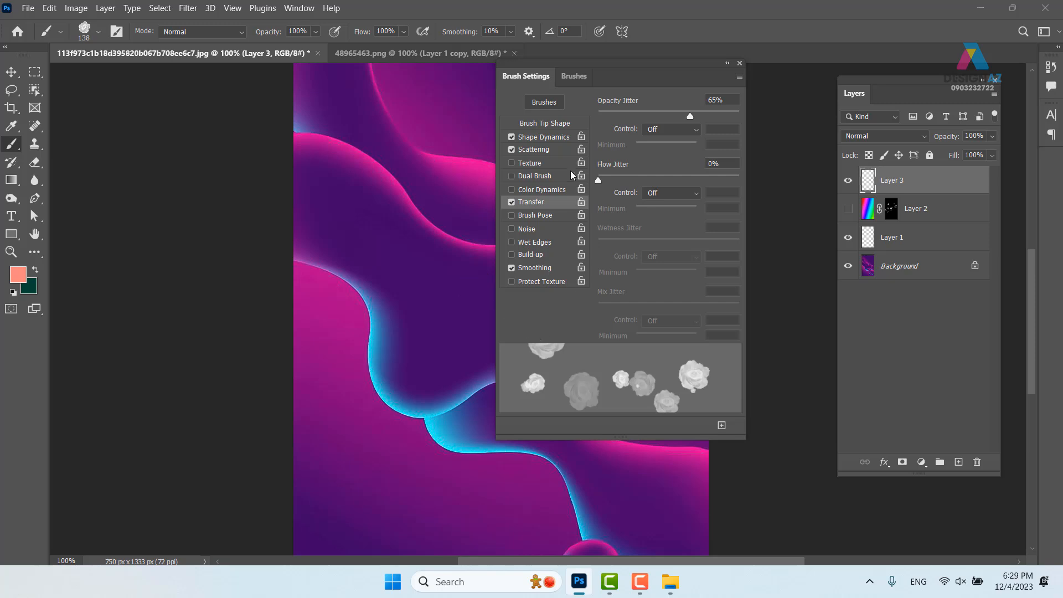
click(559, 190)
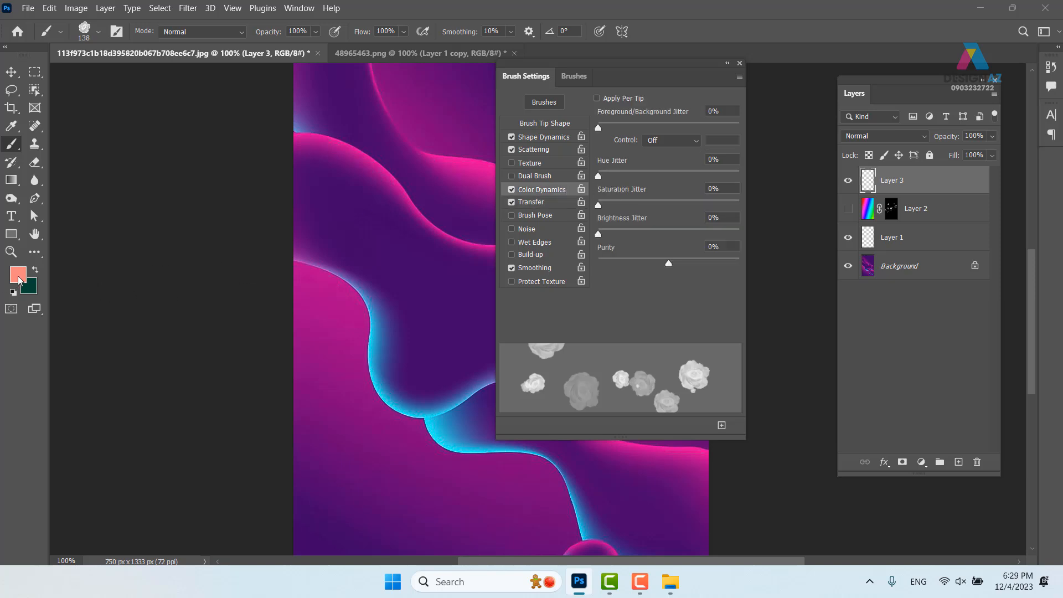
click(27, 290)
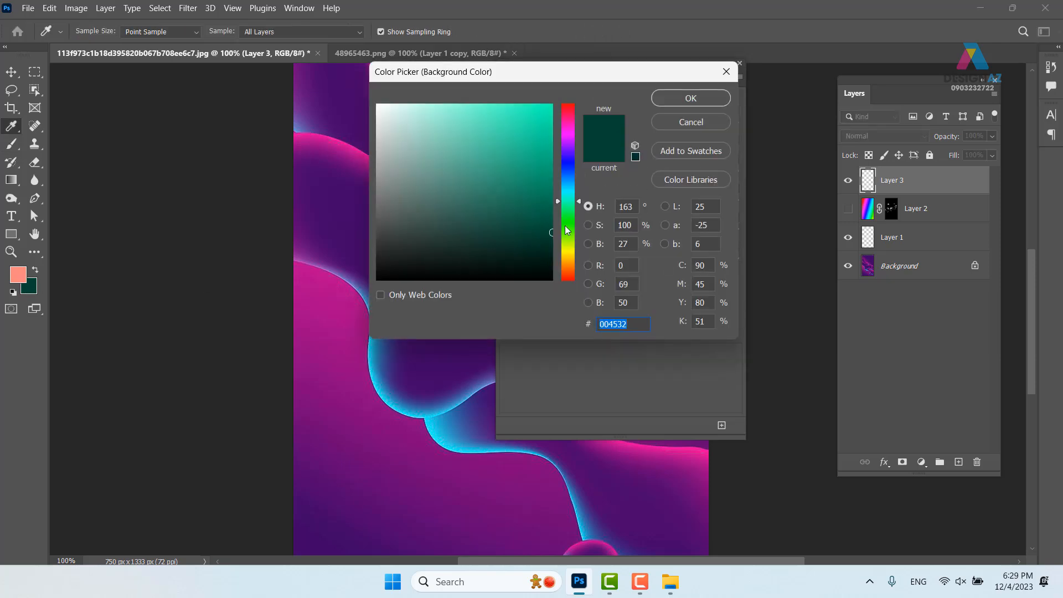
click(569, 252)
drag(538, 143, 554, 91)
click(694, 98)
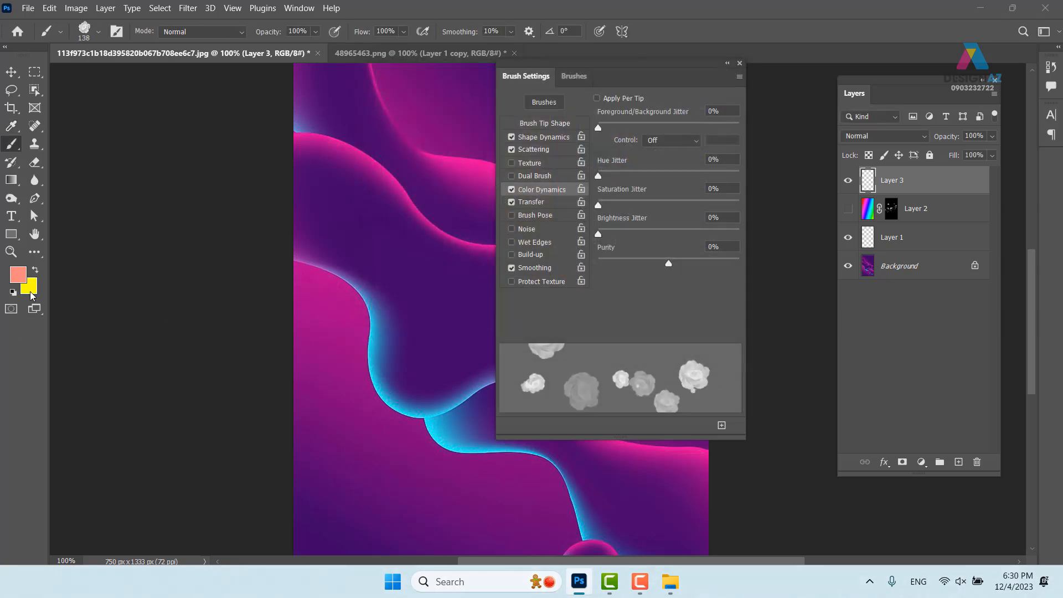
Step: Change the background colour to bright cyan blue
click(29, 286)
click(567, 189)
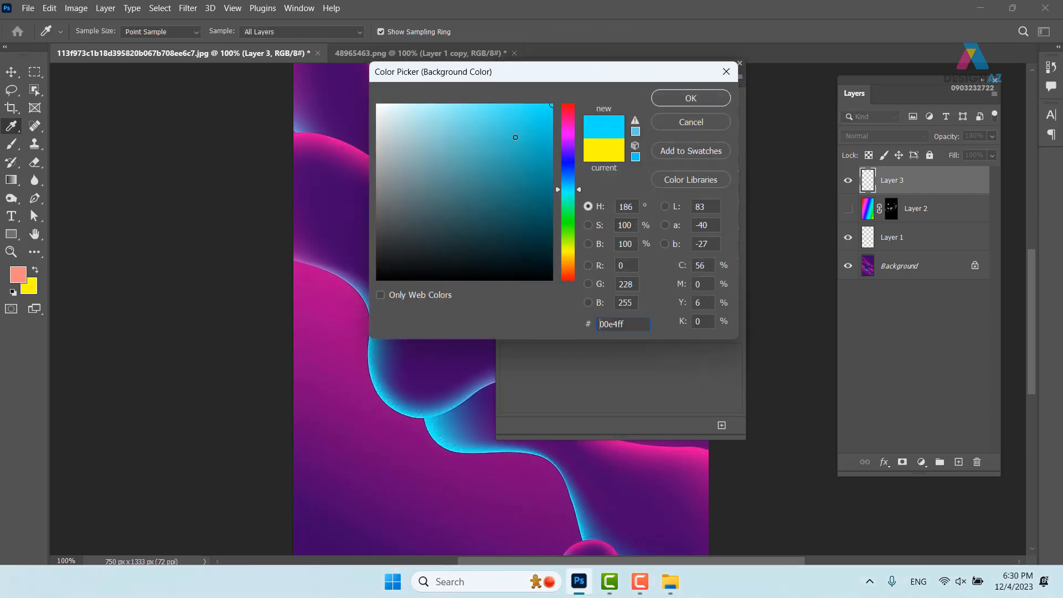
click(691, 99)
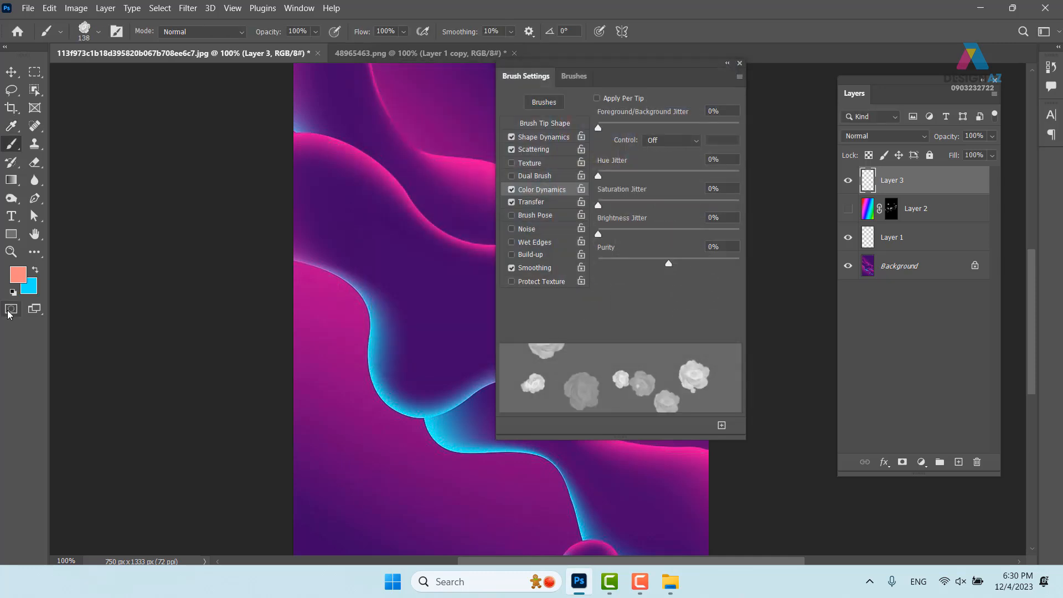
Step: Set the rose brush's Hue Jitter to 100% and Foreground/Background Jitter to 80%, undoing the test stroke made in between
drag(600, 176, 742, 174)
mouse_move(370, 395)
mouse_down()
mouse_move(449, 275)
mouse_move(445, 199)
mouse_move(381, 170)
mouse_move(350, 226)
mouse_move(378, 298)
mouse_up()
key(ctrl+z)
drag(601, 131, 711, 129)
Step: Paint dense multicoloured rose strokes over the middle of the artwork on Layer 3, moving the brush settings out of the way
mouse_move(337, 306)
mouse_down()
mouse_move(420, 229)
mouse_move(452, 267)
mouse_move(413, 330)
mouse_move(407, 381)
mouse_move(461, 456)
mouse_up()
mouse_move(424, 300)
mouse_down()
mouse_move(339, 268)
mouse_move(429, 240)
mouse_move(350, 455)
mouse_move(401, 135)
mouse_move(443, 159)
mouse_move(401, 347)
mouse_move(432, 149)
mouse_move(344, 297)
mouse_move(473, 325)
mouse_move(403, 392)
mouse_move(371, 129)
mouse_move(363, 254)
mouse_move(441, 111)
mouse_move(367, 325)
mouse_move(418, 381)
mouse_move(440, 183)
mouse_up()
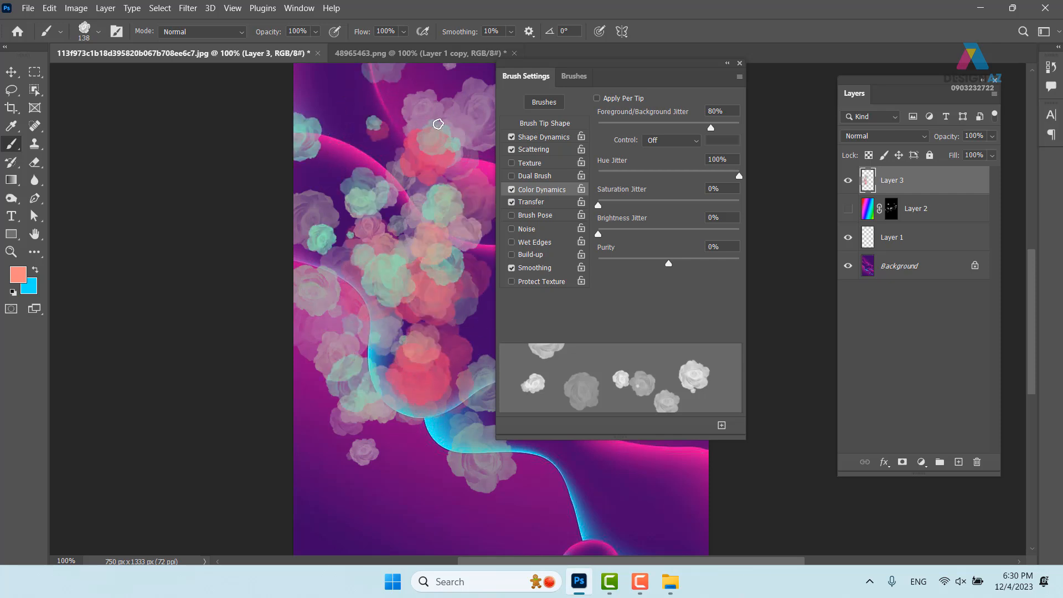
drag(647, 72, 790, 76)
mouse_move(615, 139)
mouse_down()
mouse_move(600, 257)
mouse_move(531, 338)
mouse_move(532, 218)
mouse_move(416, 325)
mouse_move(427, 333)
mouse_move(552, 212)
mouse_move(493, 244)
mouse_move(468, 190)
mouse_move(388, 227)
mouse_up()
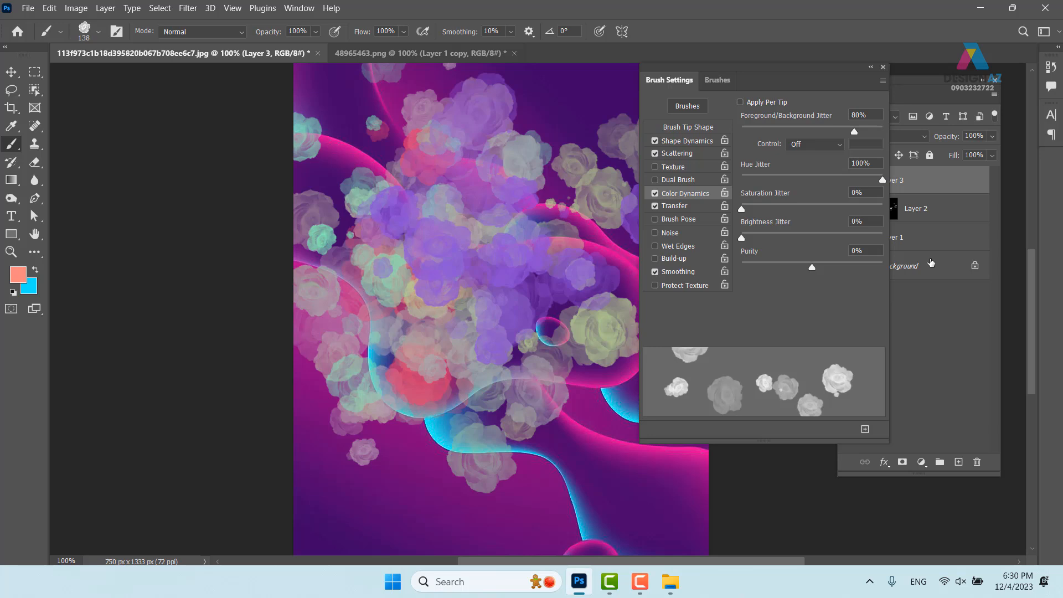
Step: Undo all the multicoloured rose strokes and the creation of the empty Layer 3
key(ctrl+z)
key(ctrl+z)
key(ctrl+z)
key(ctrl+z)
key(ctrl+z)
key(ctrl+z)
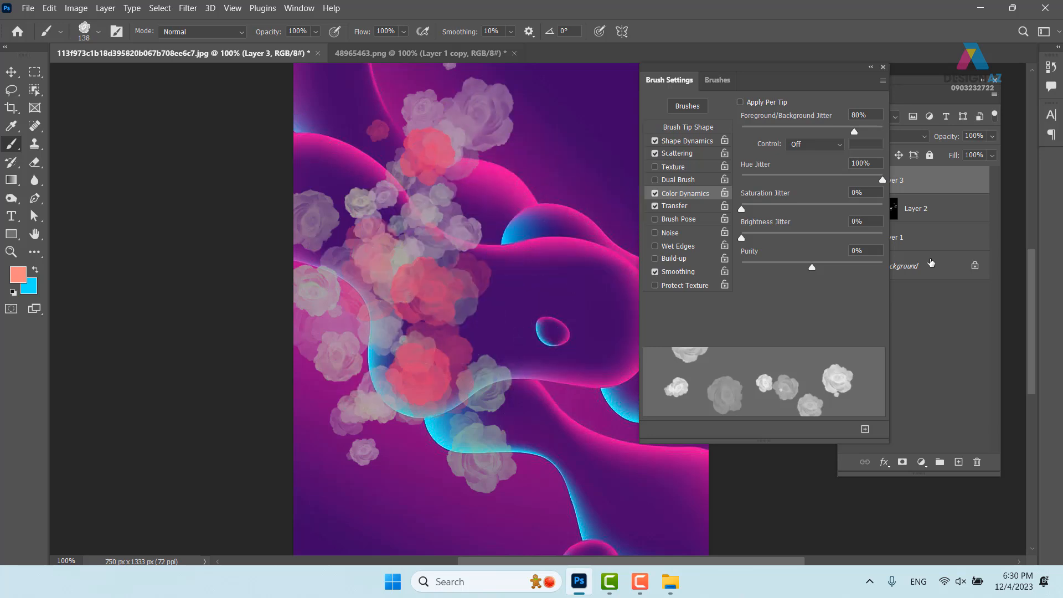
key(ctrl+z)
key(ctrl+z)
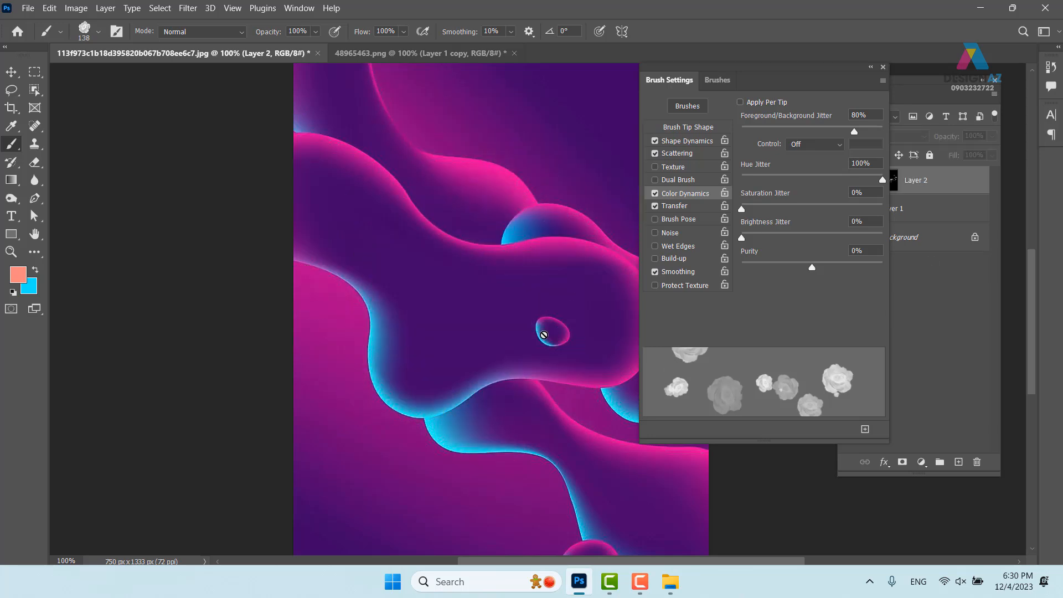
Step: Open the OMO matic liquid detergent bottle PNG from the omo folder
click(29, 9)
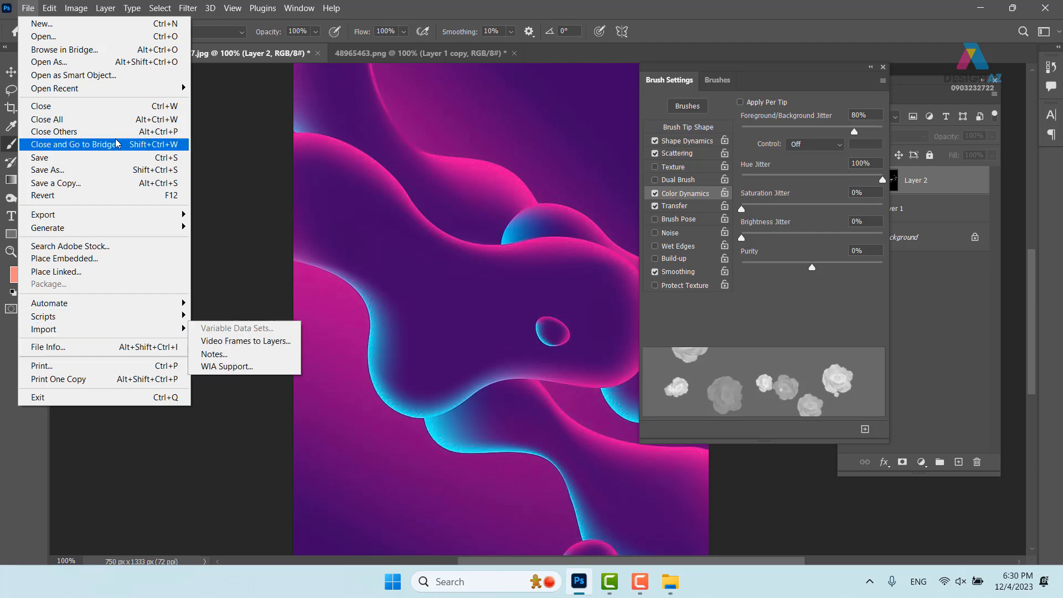
click(44, 36)
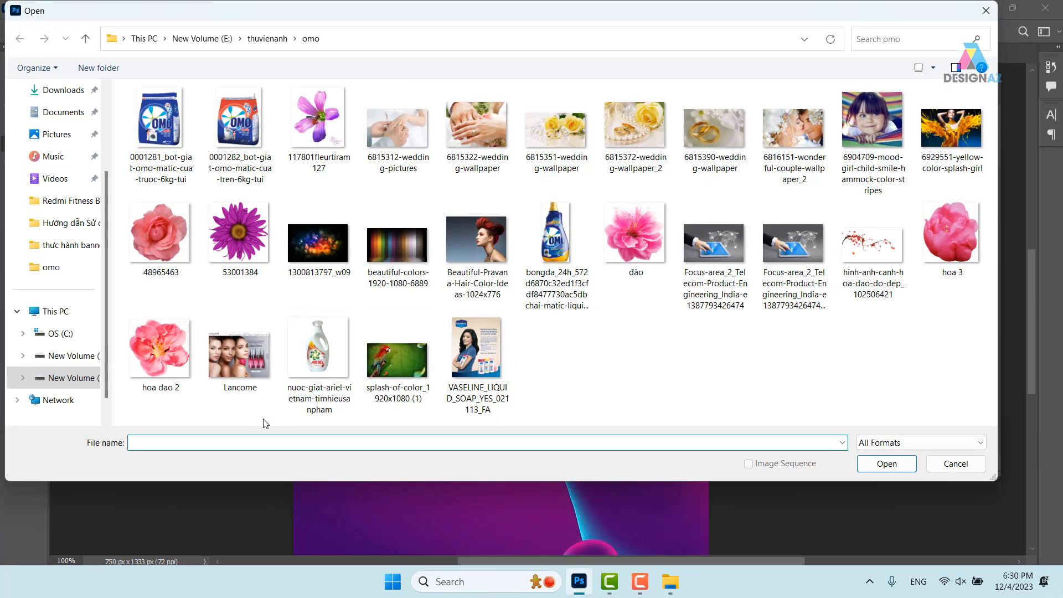
double_click(566, 248)
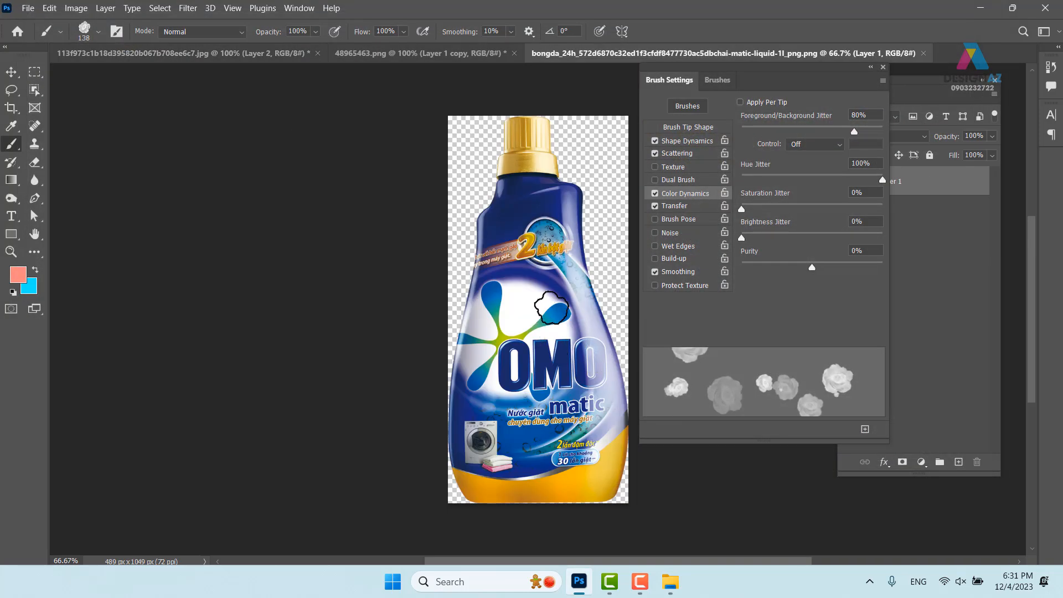
Step: Copy the entire bottle image and paste it into the abstract artwork as a new layer
key(ctrl+a)
key(ctrl+c)
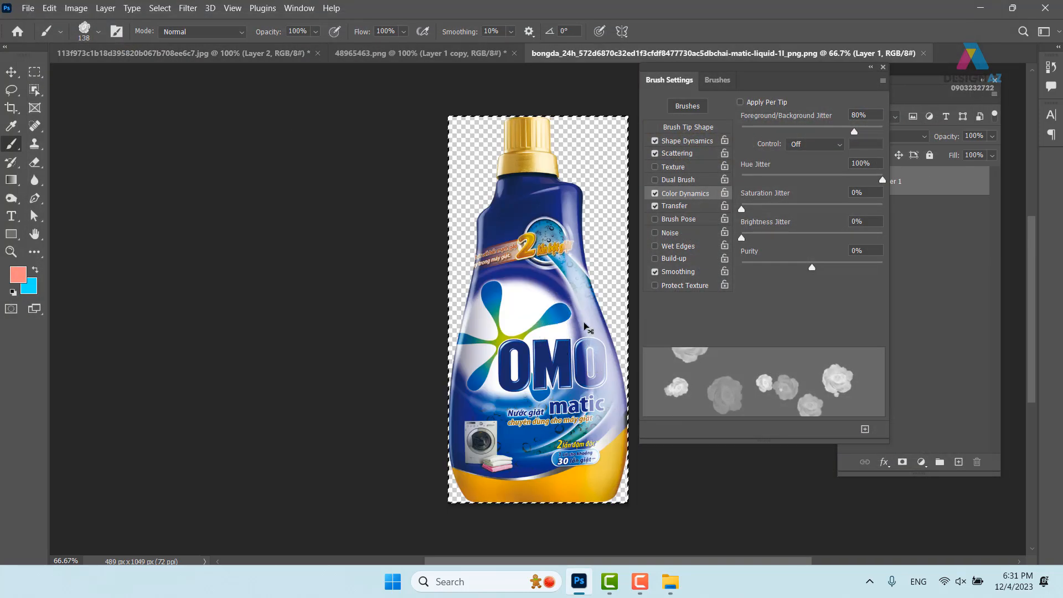
click(216, 59)
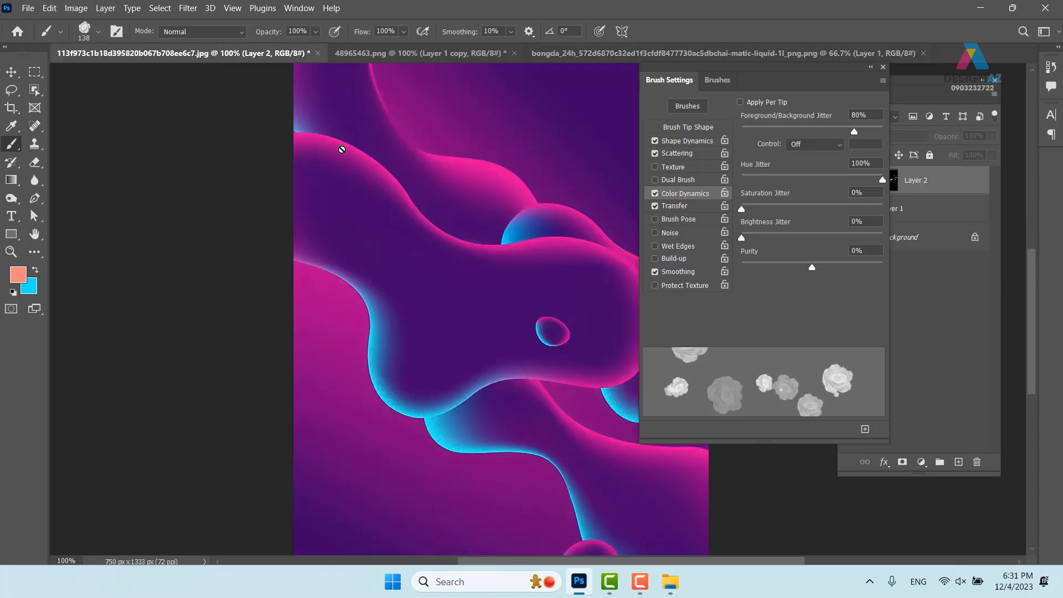
key(ctrl+v)
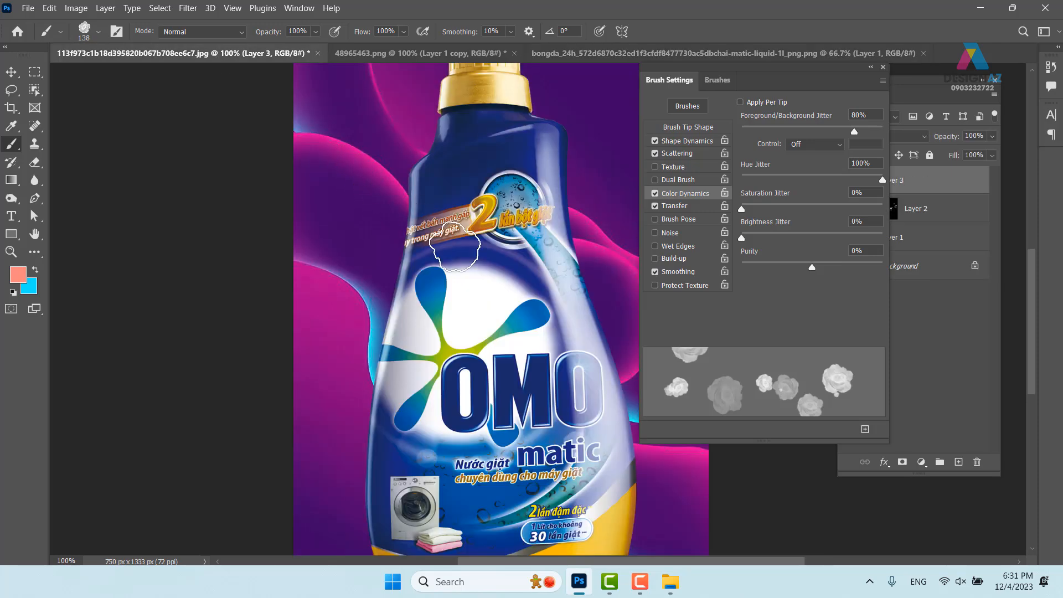
Step: Scale the pasted OMO bottle to 67.08% and centre it horizontally, slightly below the middle of the artwork
key(ctrl+minus)
key(ctrl+minus)
key(ctrl+minus)
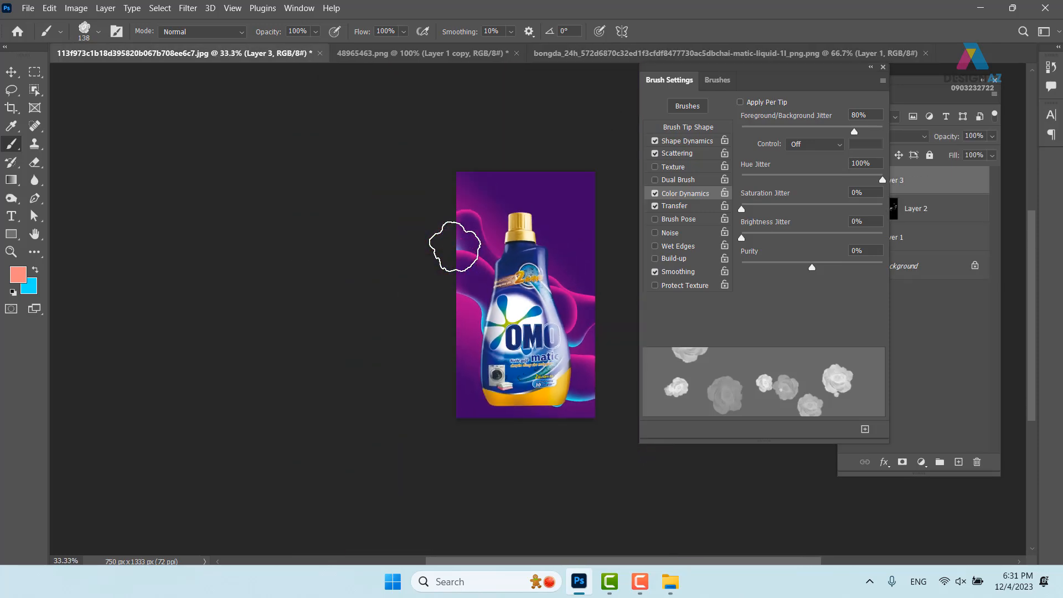
key(ctrl+t)
drag(571, 212, 529, 301)
drag(515, 376, 536, 350)
drag(549, 276, 550, 251)
drag(522, 327, 529, 328)
key(Return)
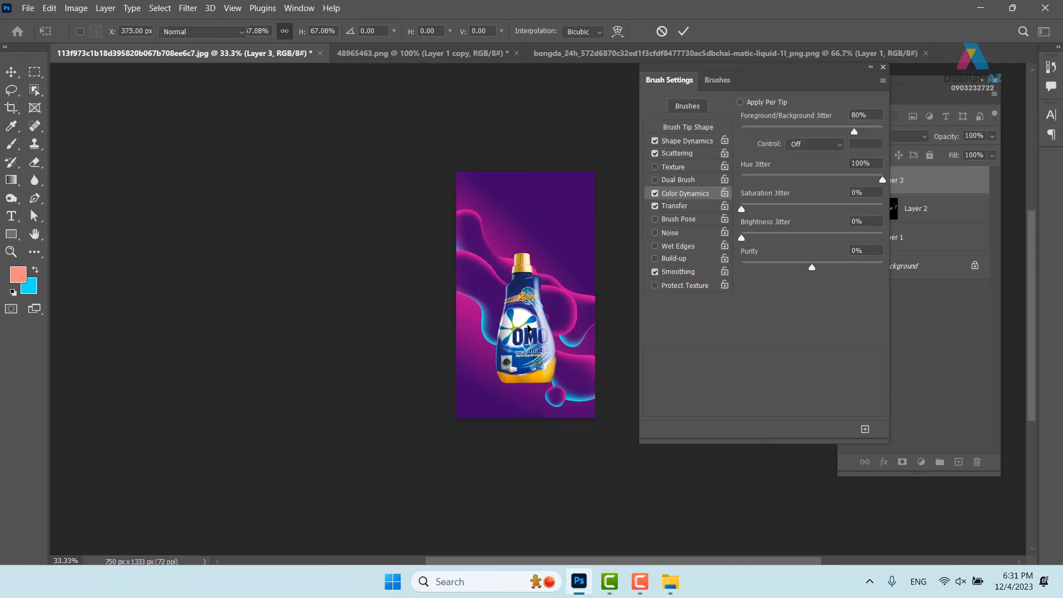
Step: Close the brush settings to clear the workspace around the enlarged artwork
key(ctrl+plus)
drag(502, 369, 374, 361)
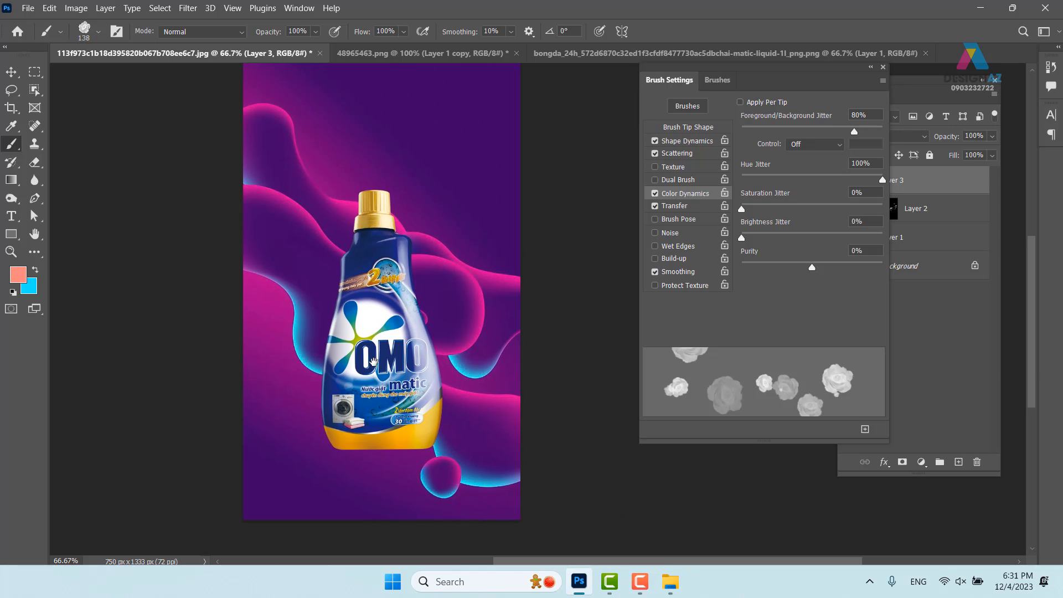
click(883, 67)
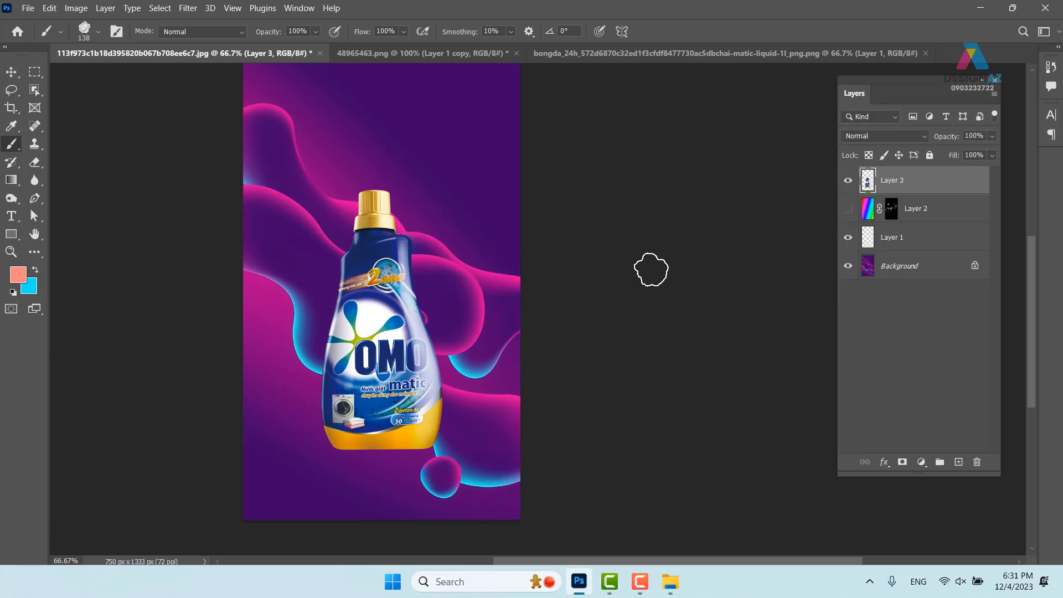
Step: Delete the hidden rainbow Layer 2 and Layer 1, and unlock the background artwork as a regular layer
click(11, 72)
right_click(477, 157)
click(496, 162)
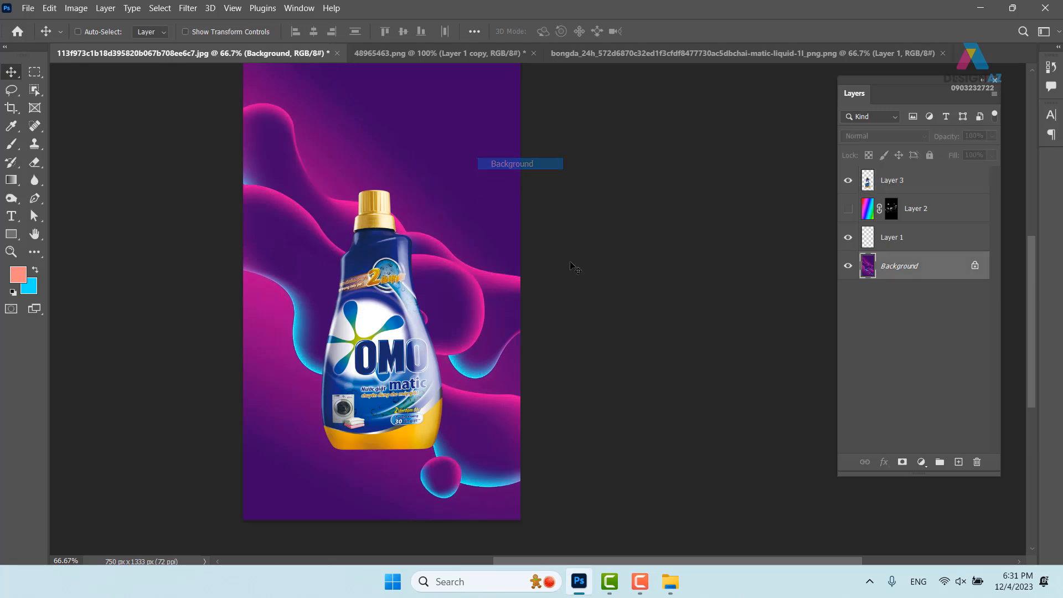
click(970, 212)
key(Delete)
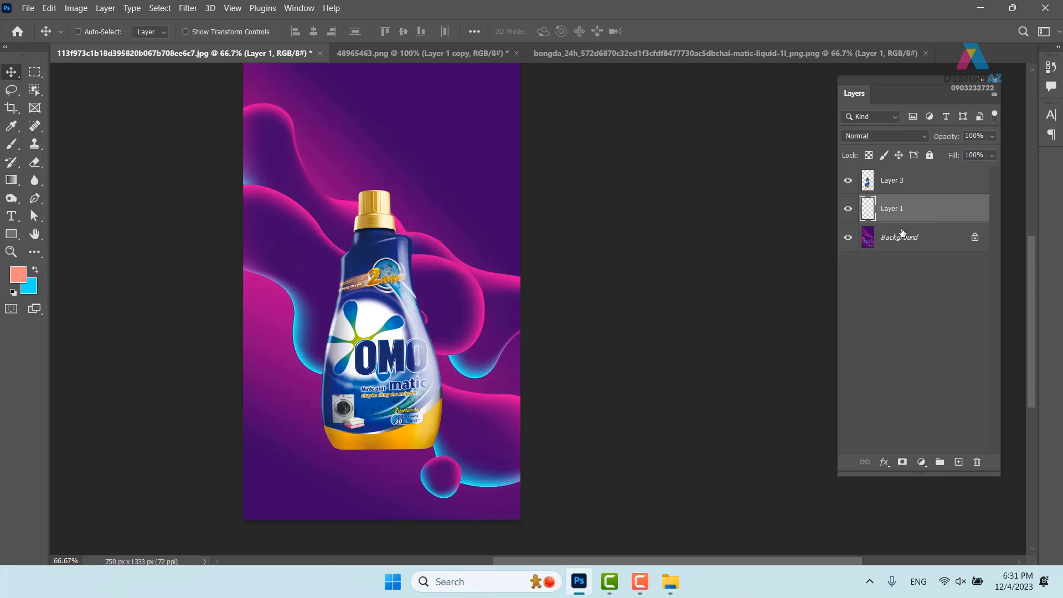
key(Delete)
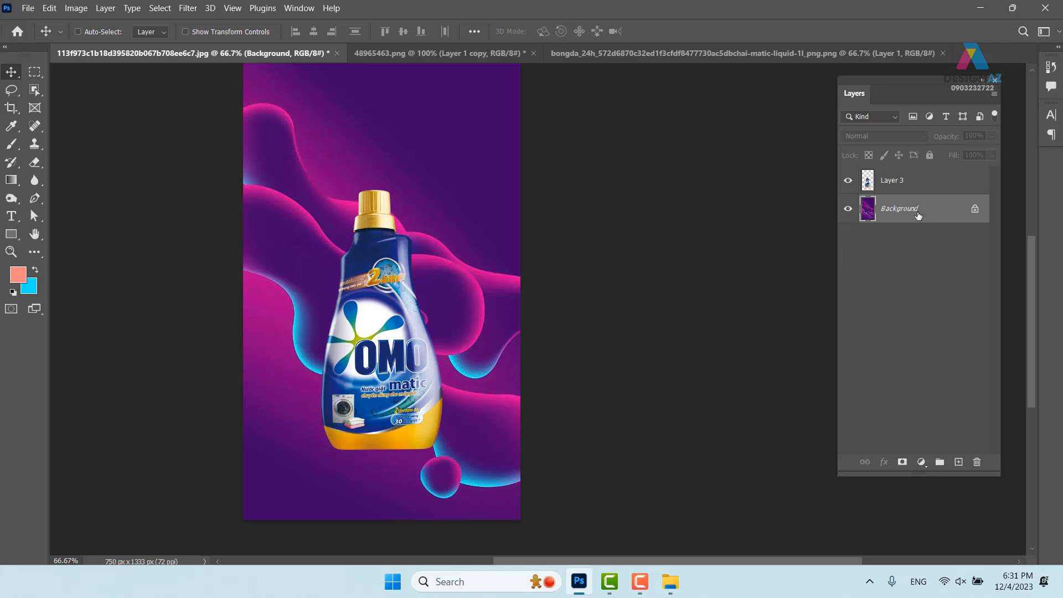
click(974, 209)
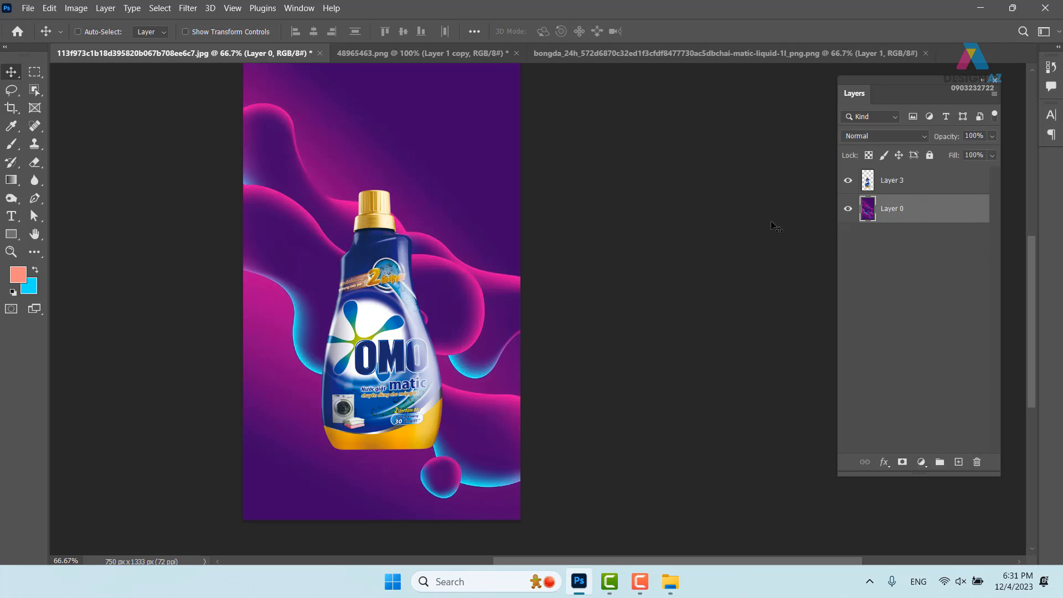
Step: Add a layer beneath the artwork and fill it with the dark purple sampled from the artwork's lower-left area
click(959, 461)
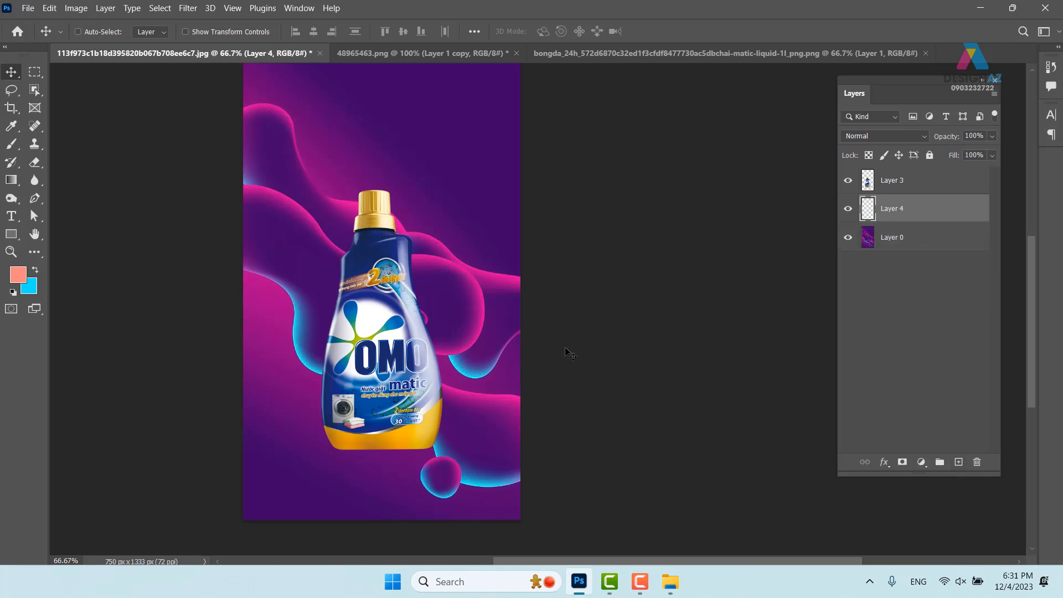
key(i)
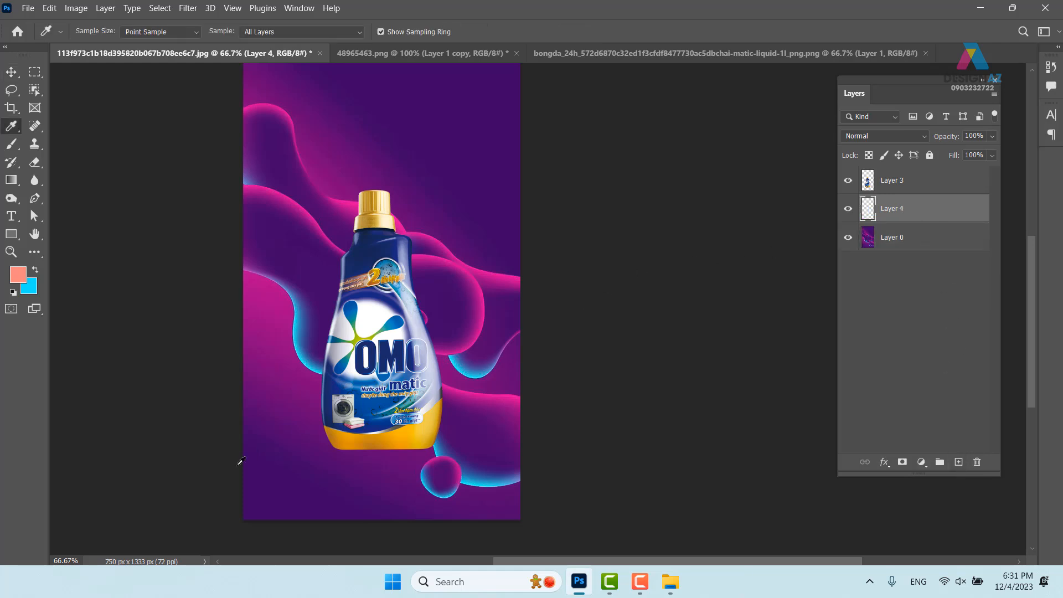
click(266, 476)
key(ctrl+bracketleft)
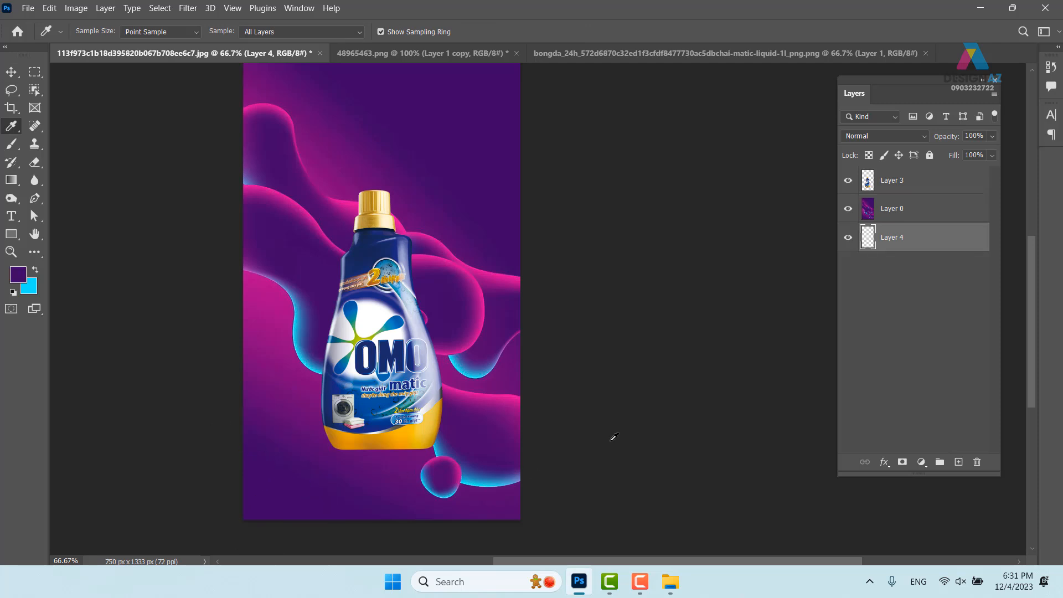
key(alt+BackSpace)
click(11, 72)
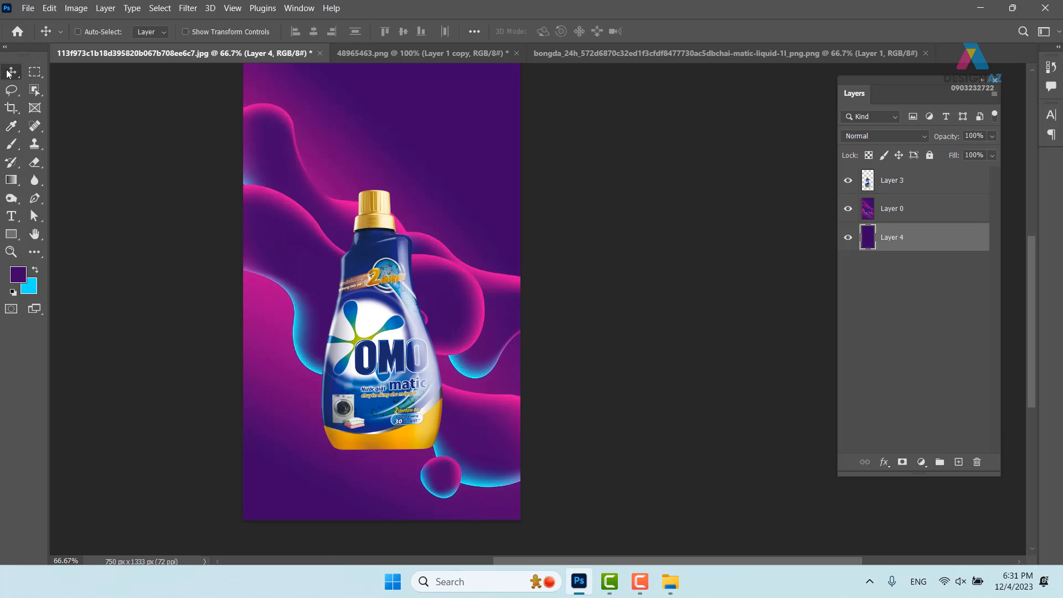
click(848, 210)
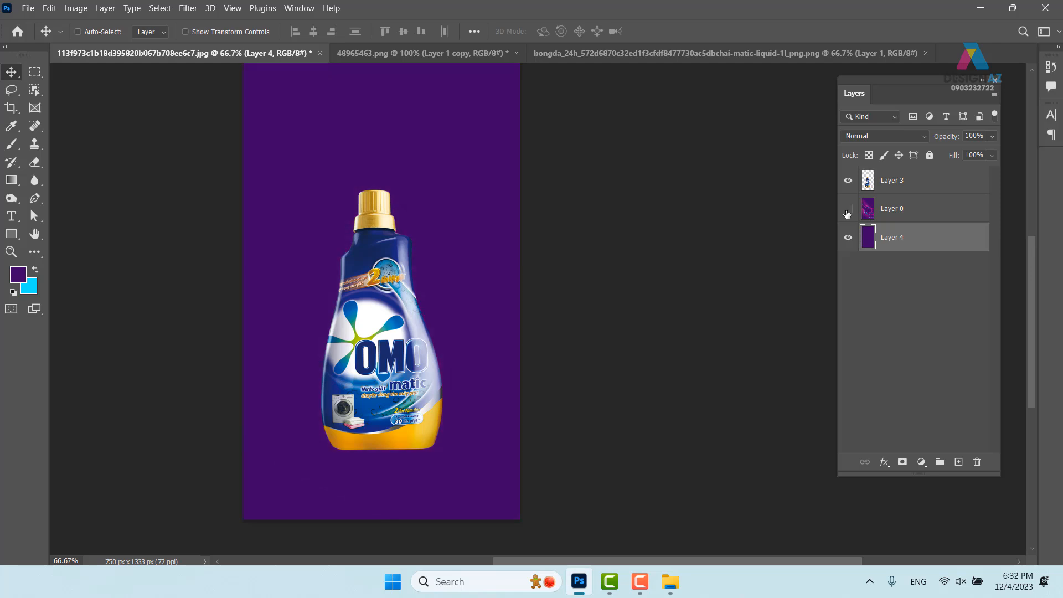
click(847, 210)
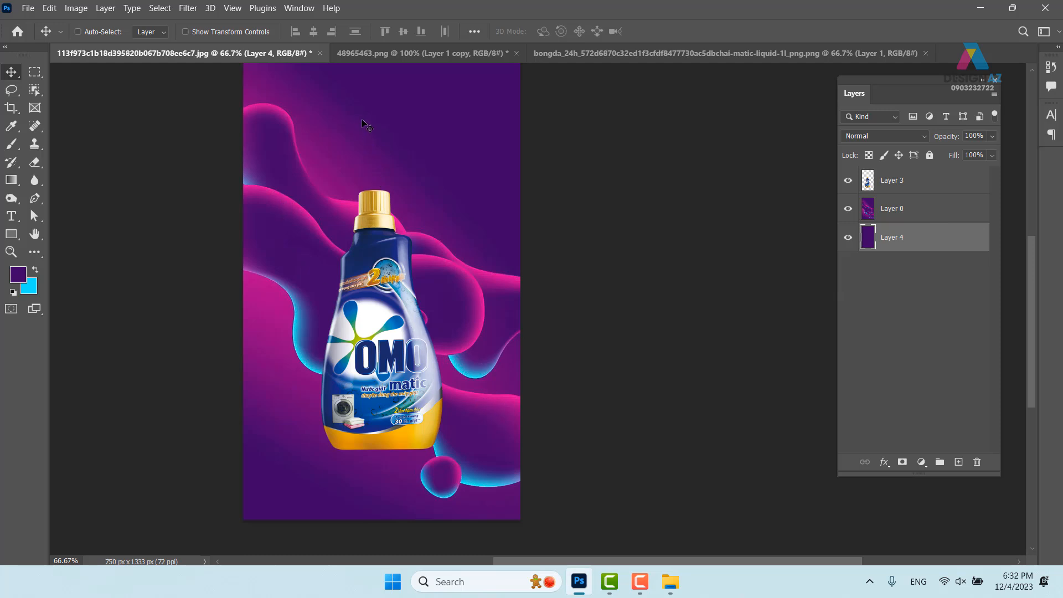
Step: Start a Field Blur on Layer 0 with its pin on the artwork's upper-left curves and the blur at 30 px
click(926, 215)
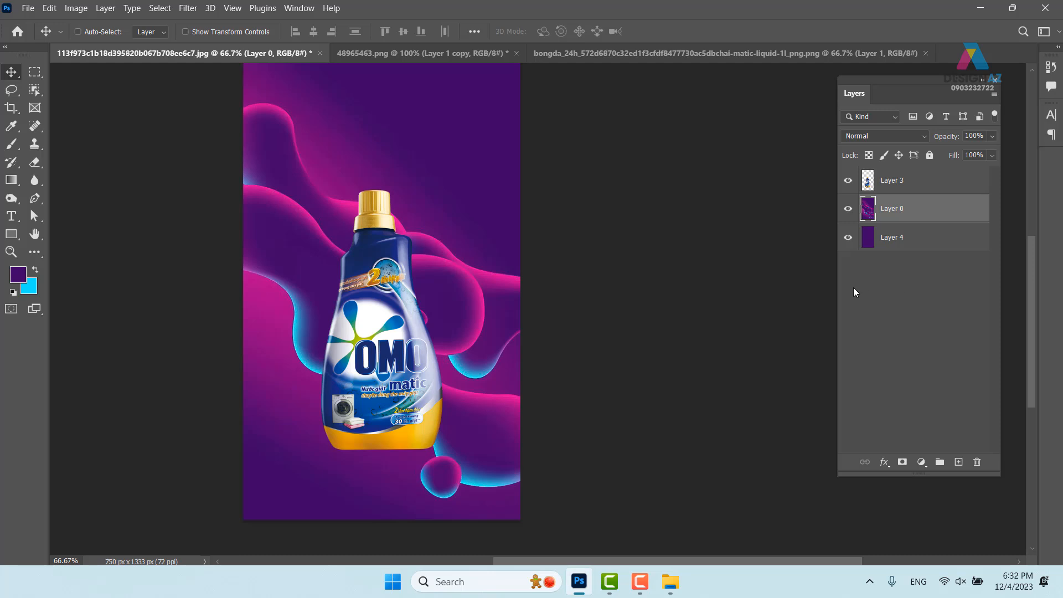
click(189, 8)
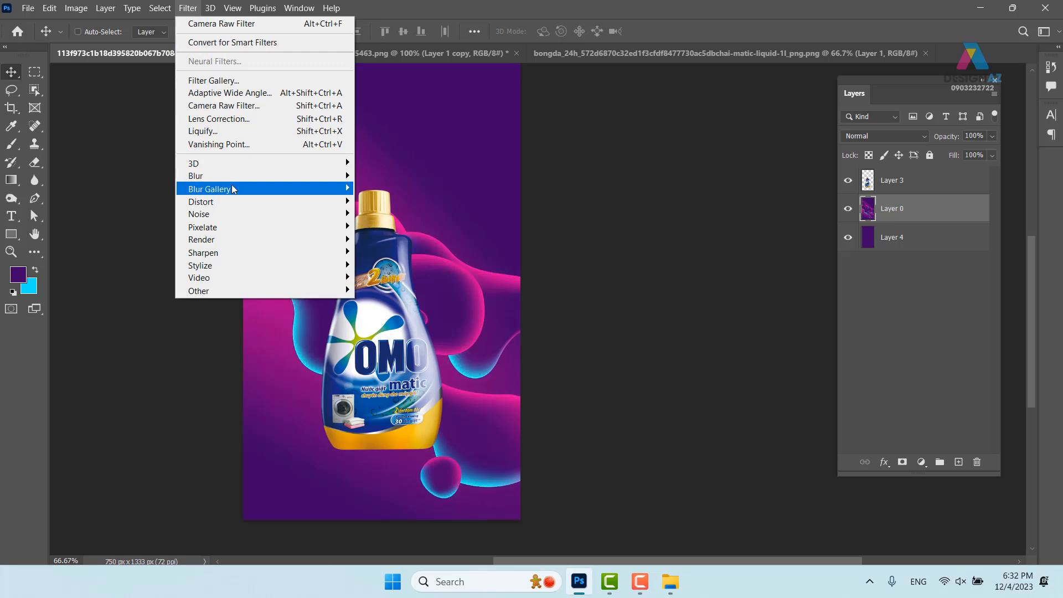
mouse_move(233, 190)
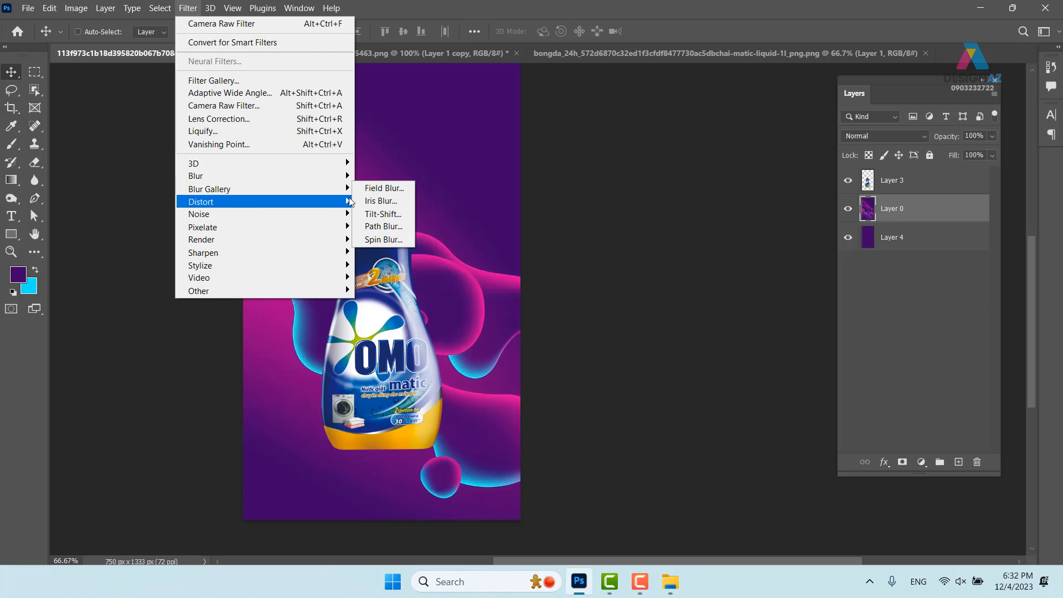
click(382, 188)
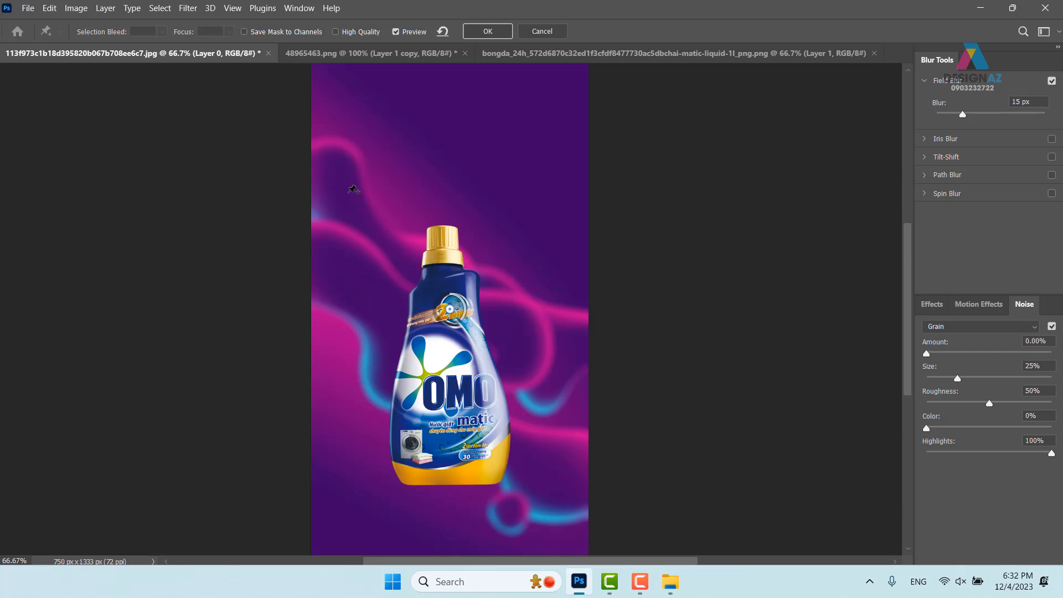
drag(453, 314, 361, 227)
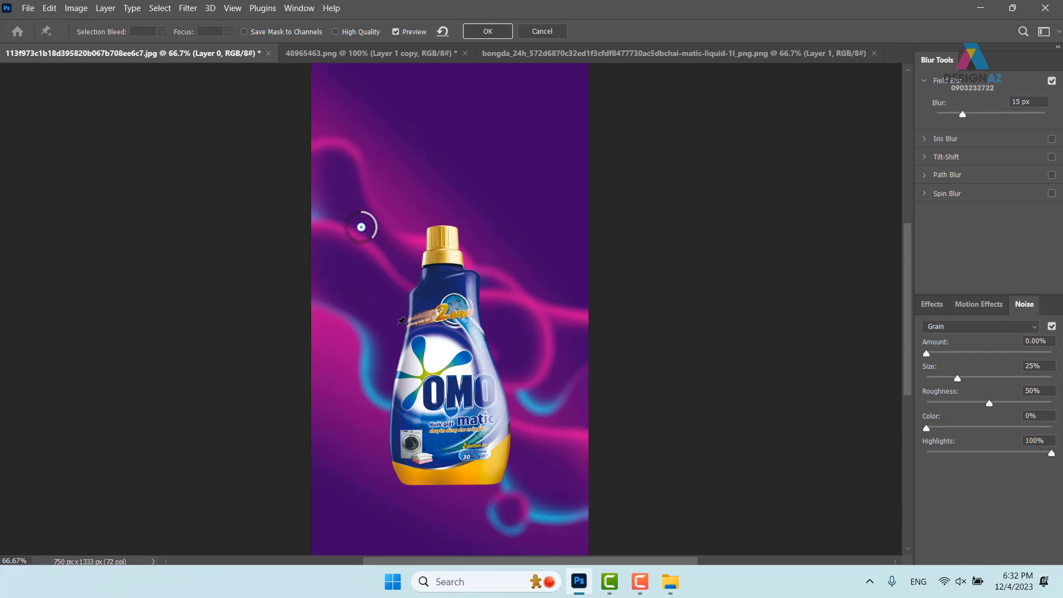
drag(964, 115, 977, 114)
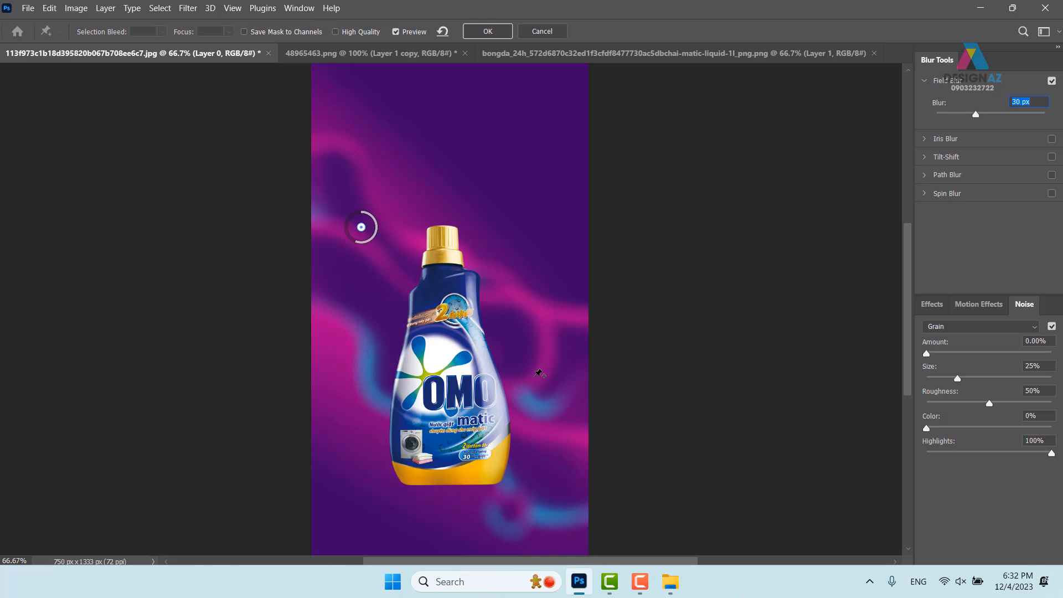
Step: Add a 1 px blur pin to the right of the bottle and a 4 px blur pin to its left
click(537, 375)
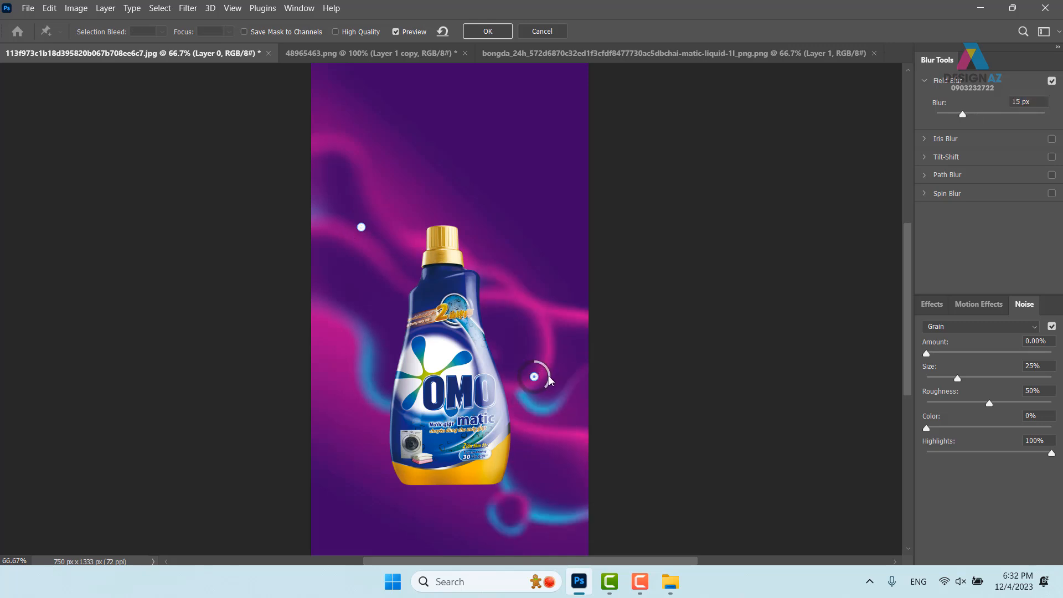
drag(965, 115, 940, 118)
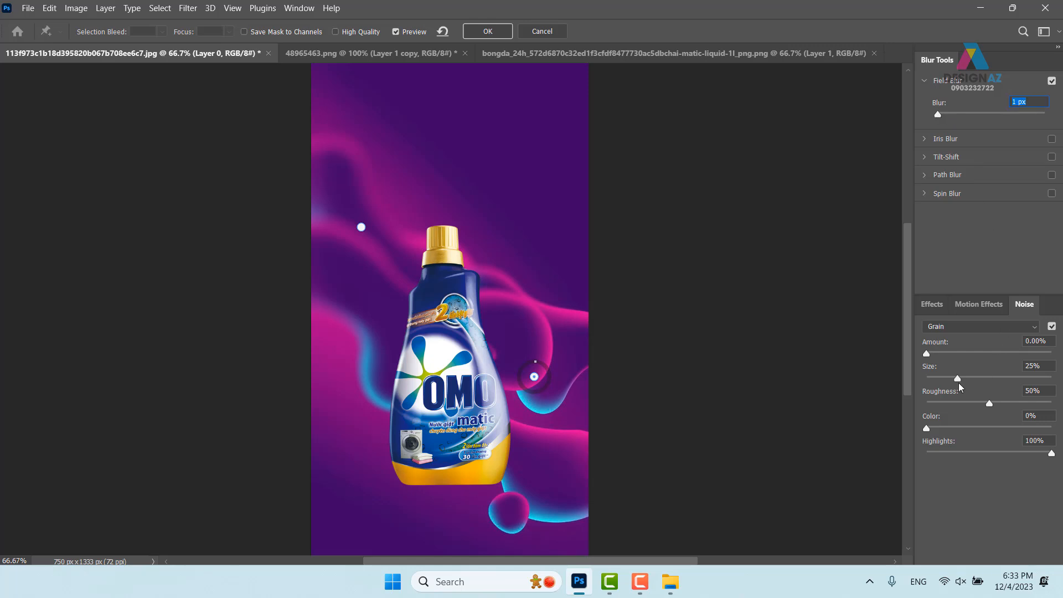
click(361, 390)
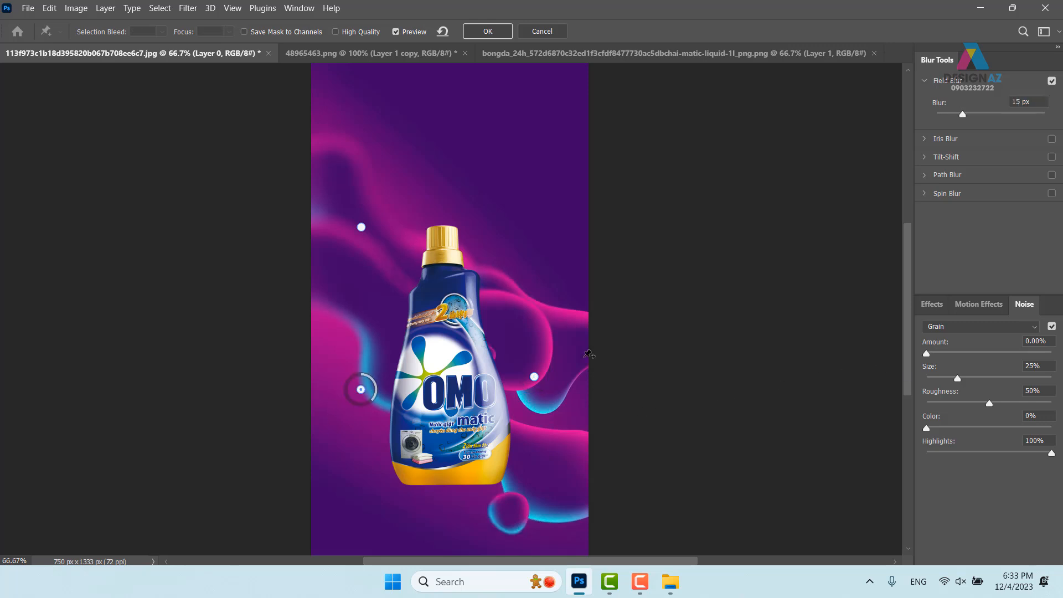
drag(964, 118, 944, 118)
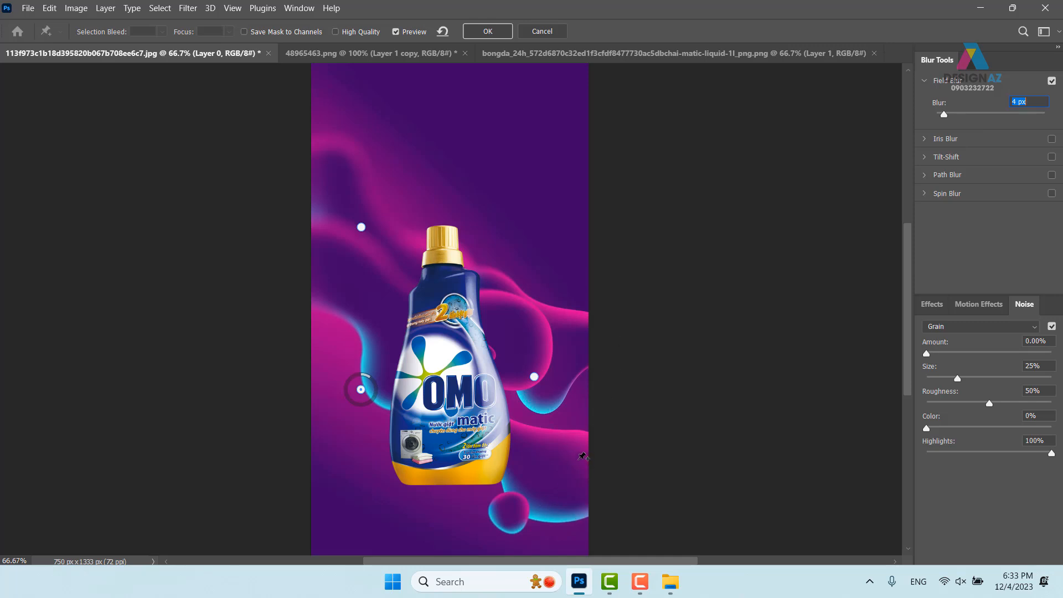
Step: Add a 30 px blur pin in the artwork's lower-right area and apply the Field Blur
click(565, 471)
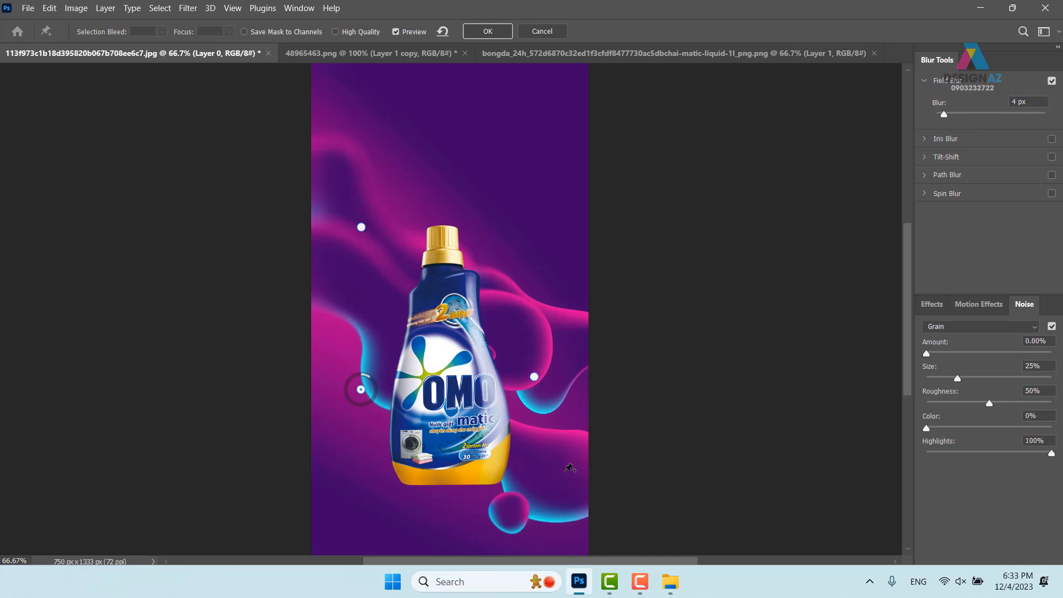
drag(963, 114, 975, 116)
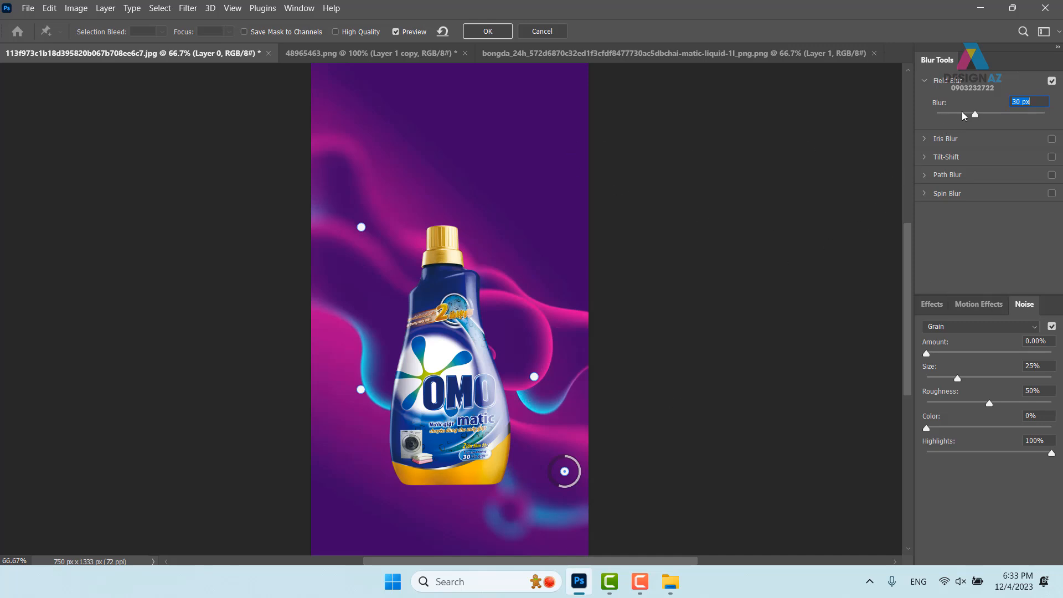
click(502, 34)
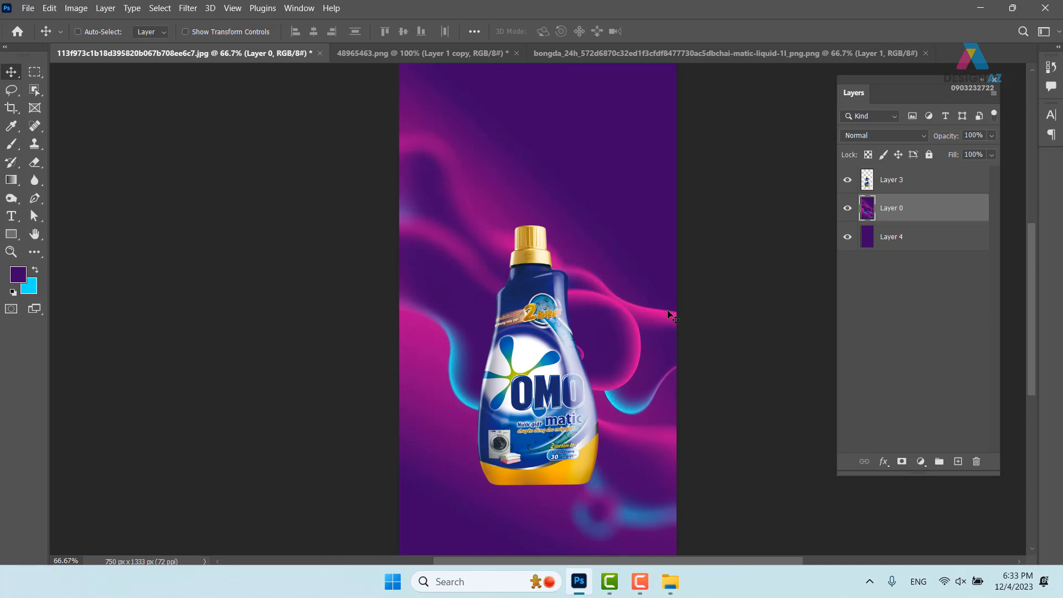
Step: Undo the Field Blur and convert the artwork's Layer 0 to a smart object
drag(733, 406, 581, 312)
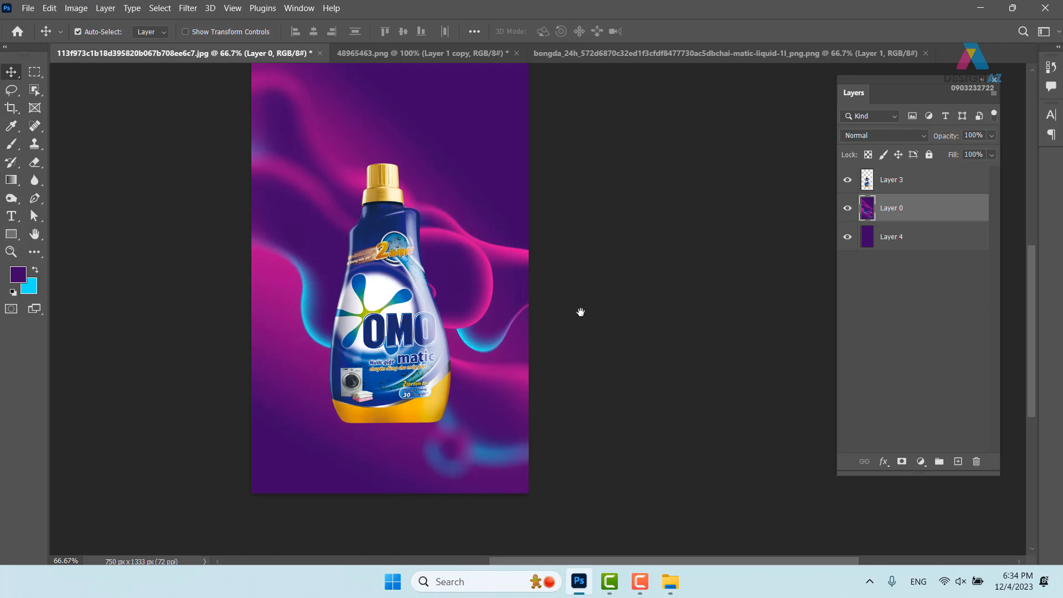
key(ctrl+z)
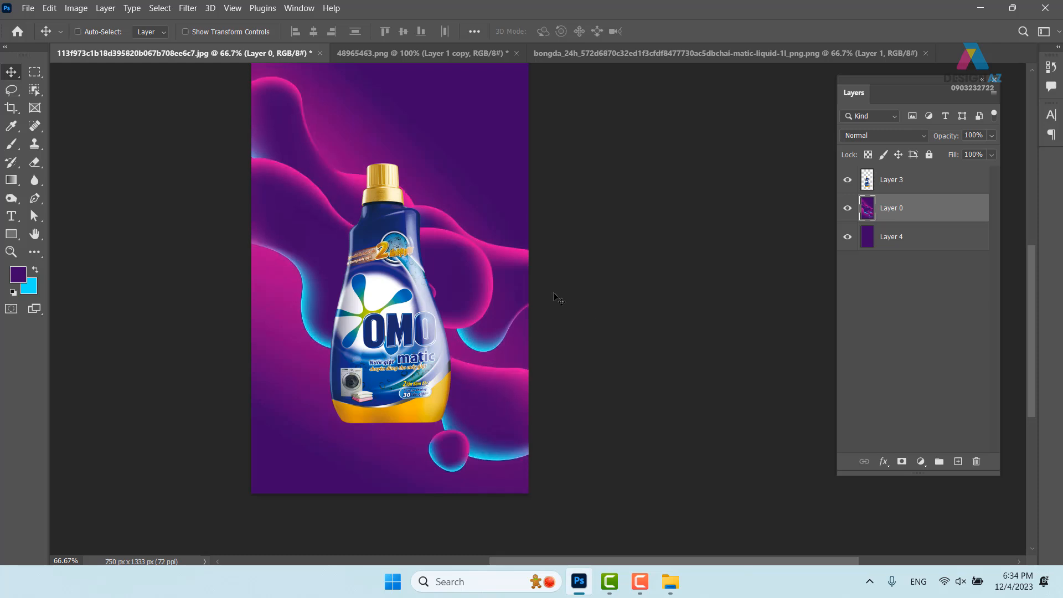
right_click(928, 215)
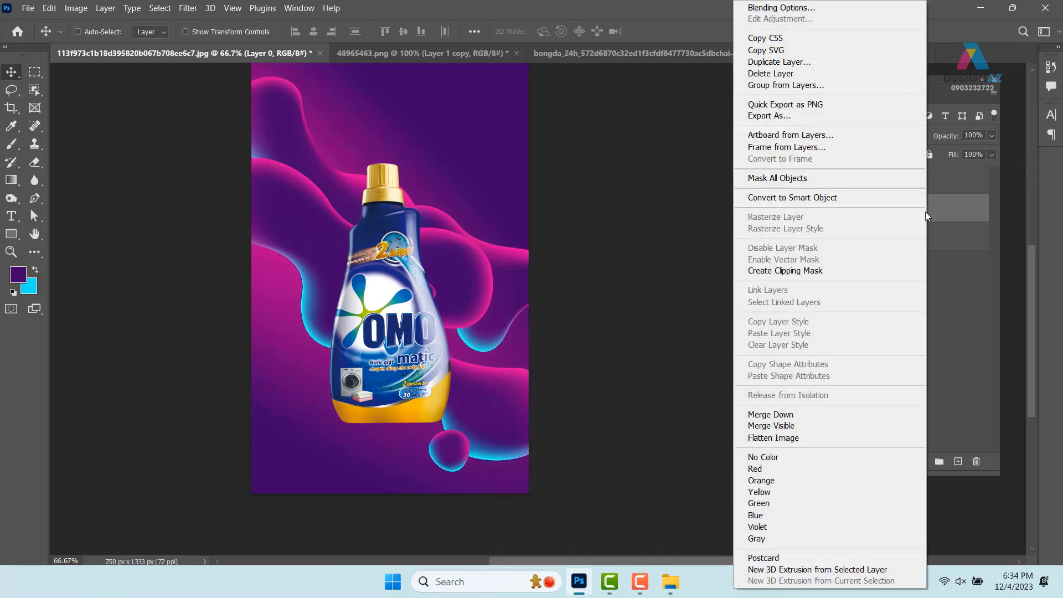
click(836, 204)
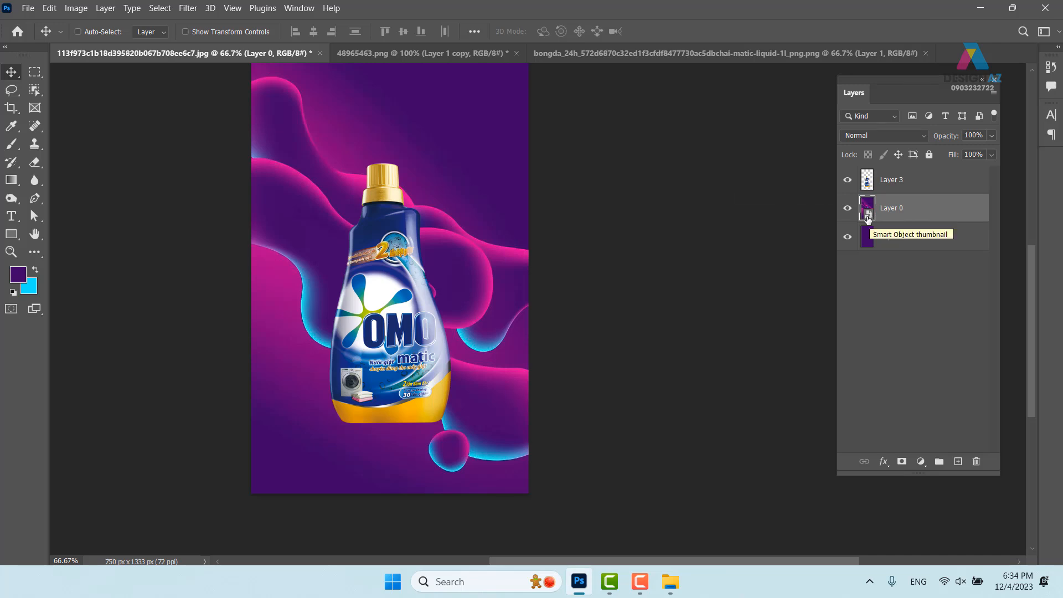
Step: Start a Field Blur on the smart object and move its pin onto the artwork's upper-left curves
click(192, 9)
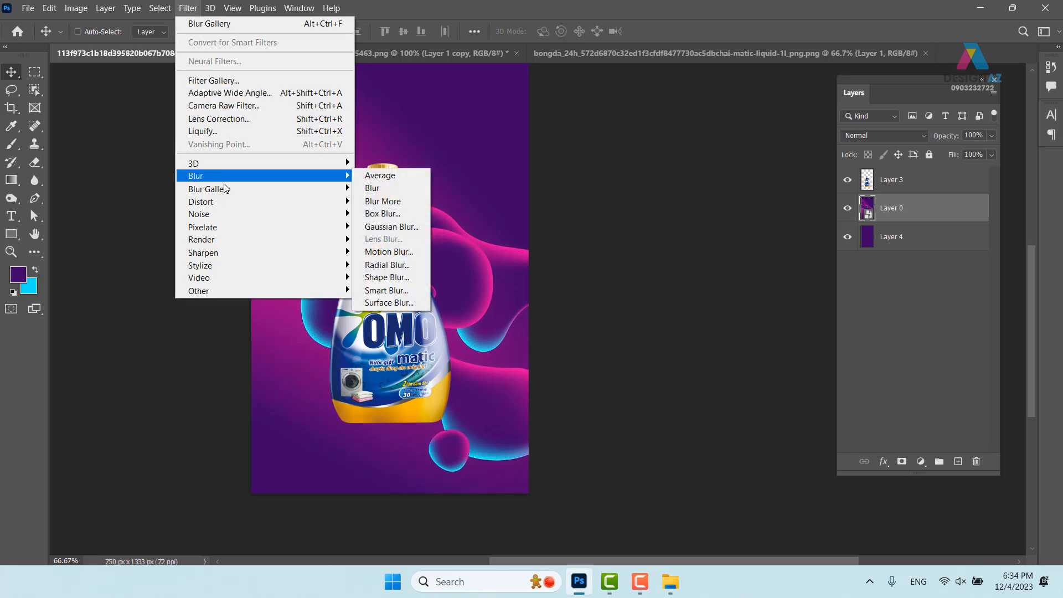
mouse_move(247, 189)
click(404, 190)
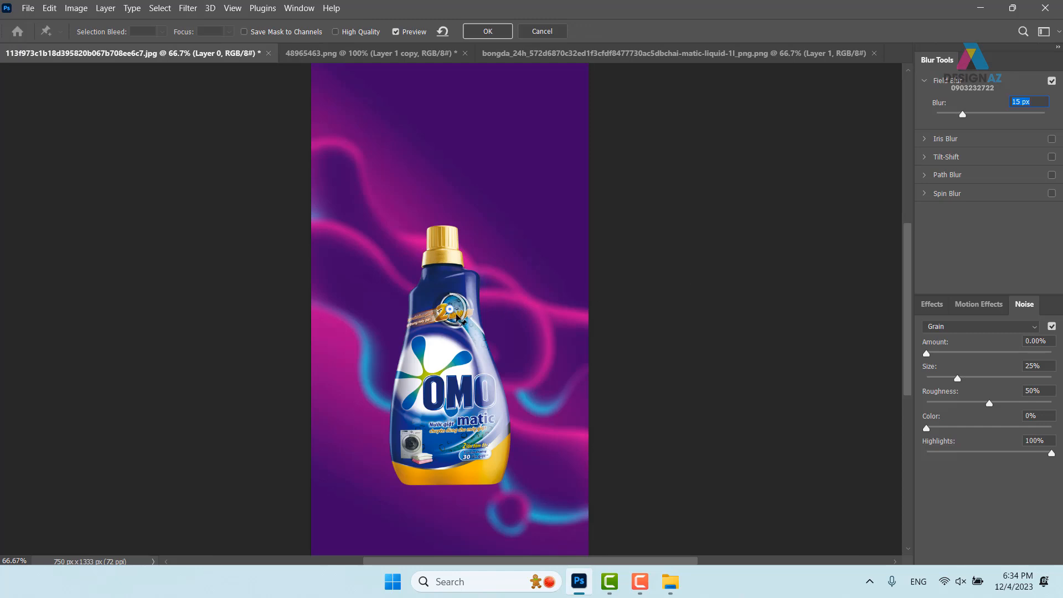
drag(451, 310, 363, 244)
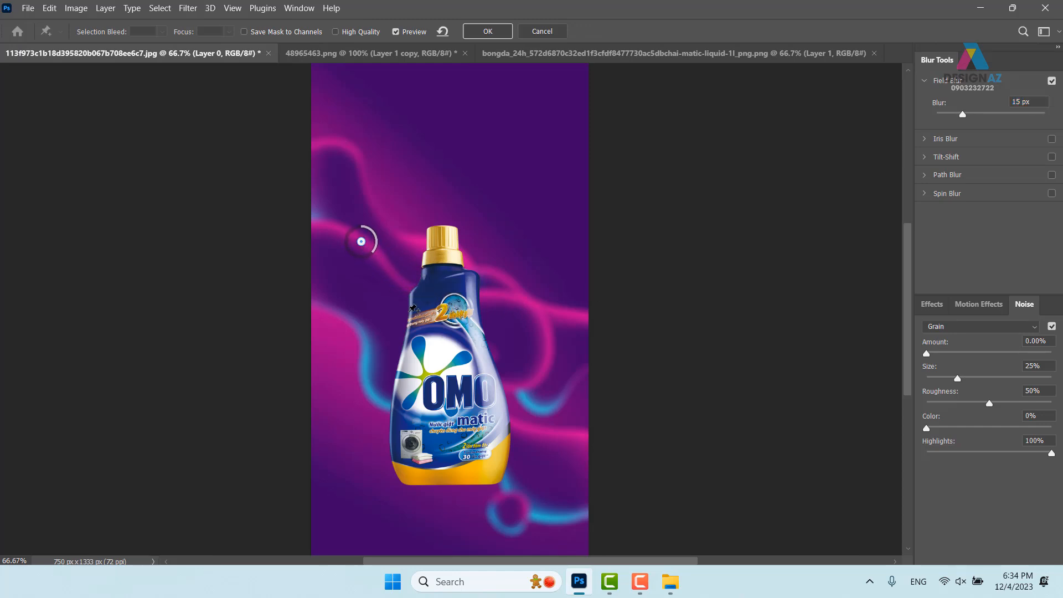
Step: Add two 0 px blur pins, one right of the bottle's neck and one left of its body
click(532, 324)
drag(962, 115, 937, 115)
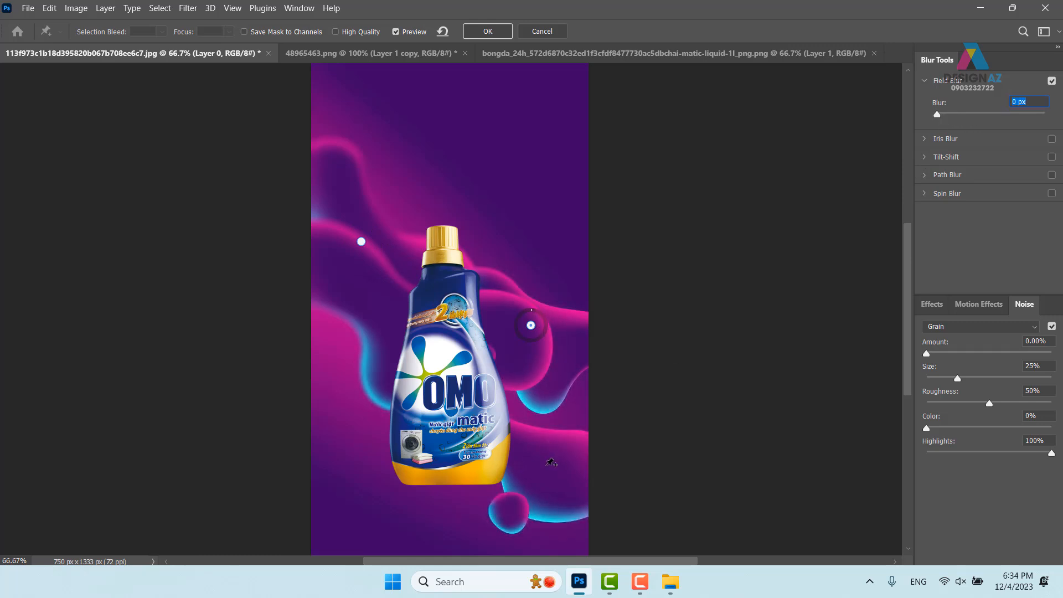
click(360, 388)
drag(962, 115, 937, 115)
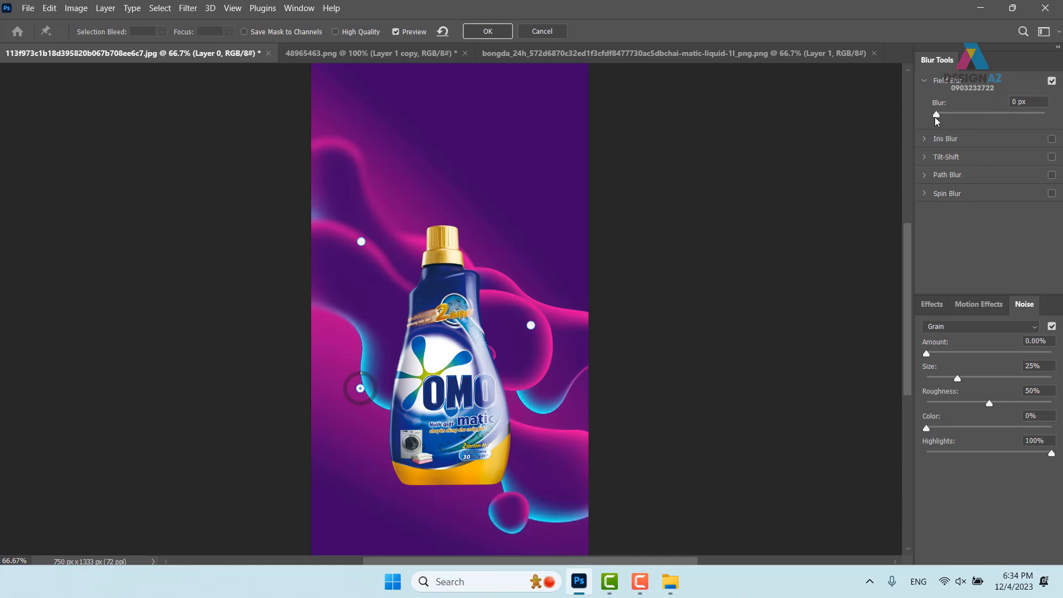
Step: Add a 24 px blur pin near the bottle's lower-right base and apply the Field Blur as a smart filter
click(548, 480)
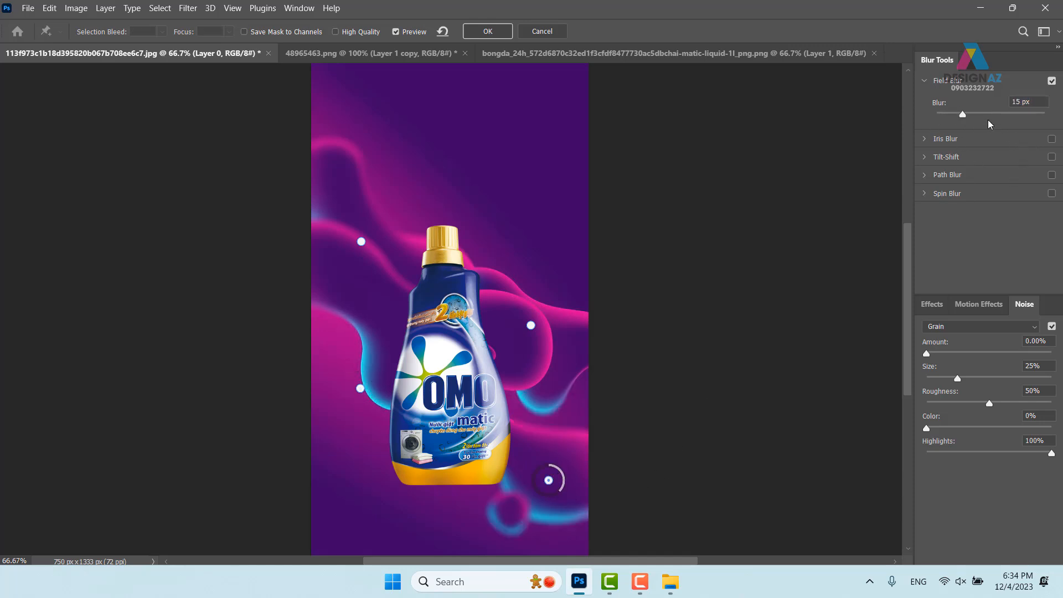
drag(963, 114, 971, 117)
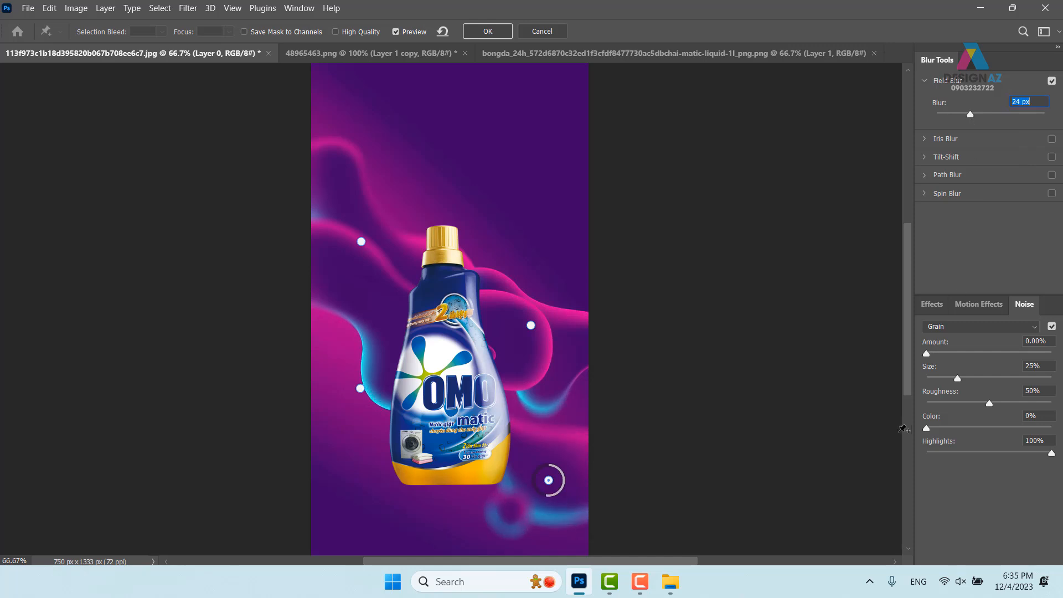
click(487, 32)
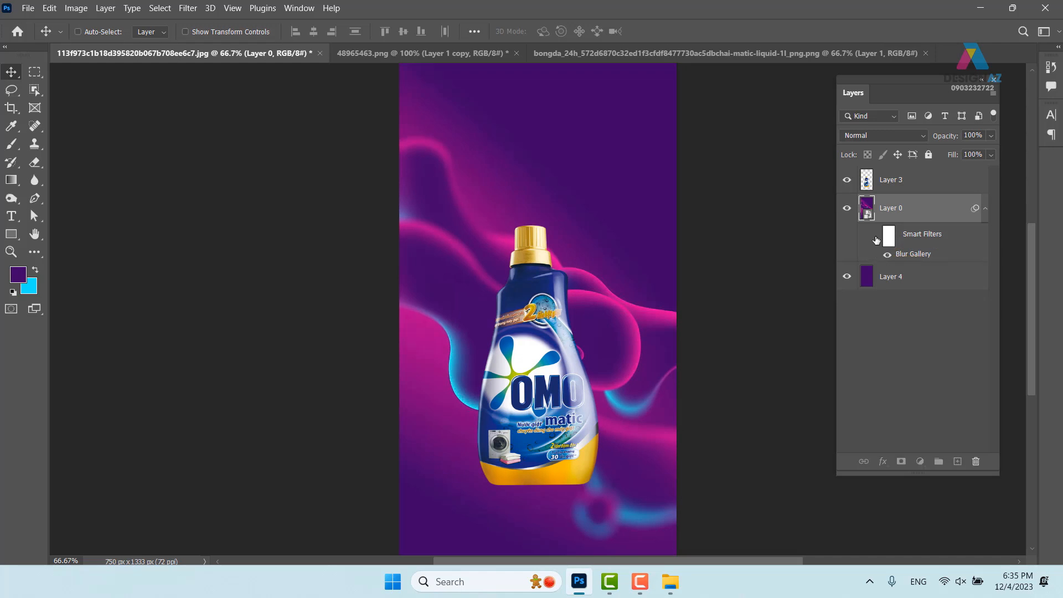
Step: Compare Layer 0 with and without its smart filters, and review the Blur Gallery's field blur pins
click(876, 236)
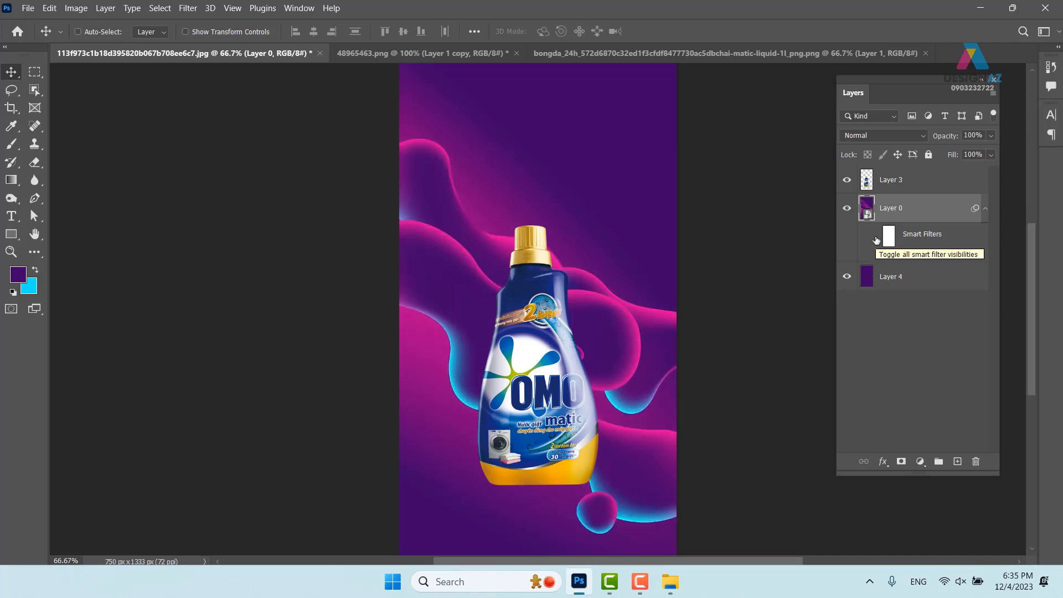
click(876, 237)
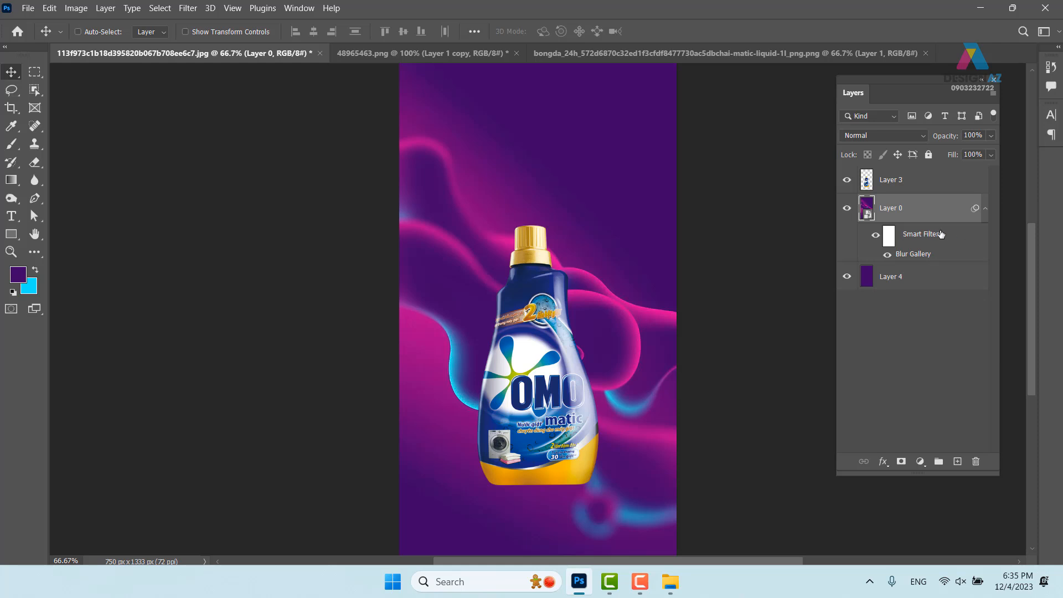
double_click(908, 254)
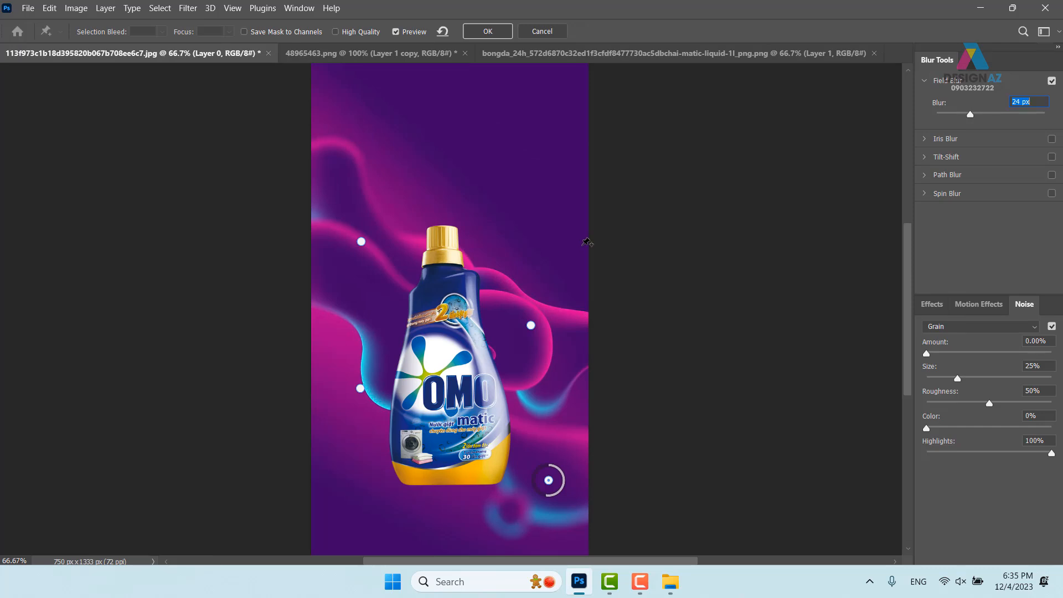
click(481, 31)
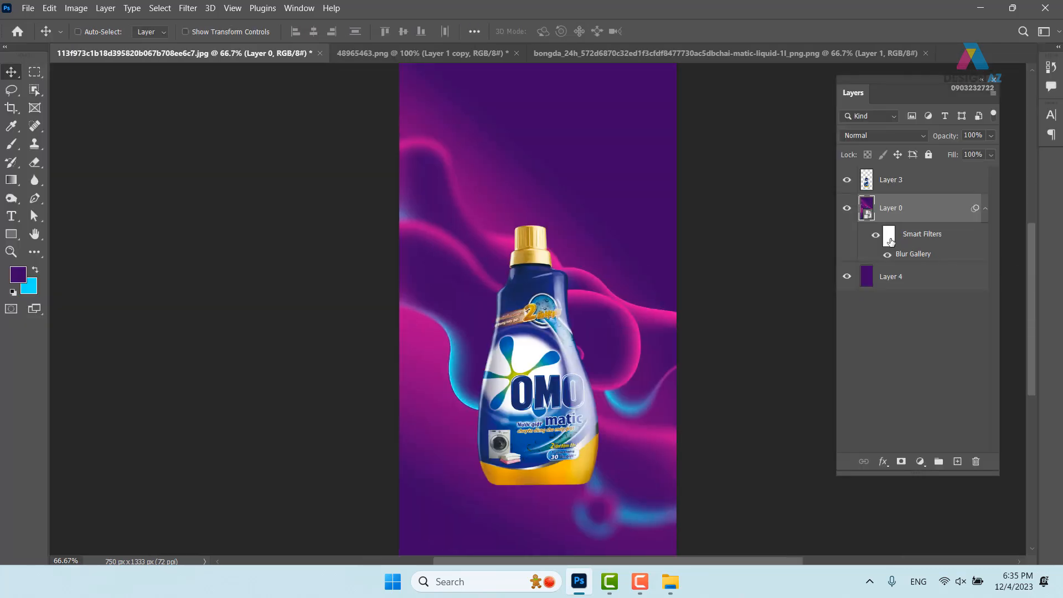
double_click(910, 259)
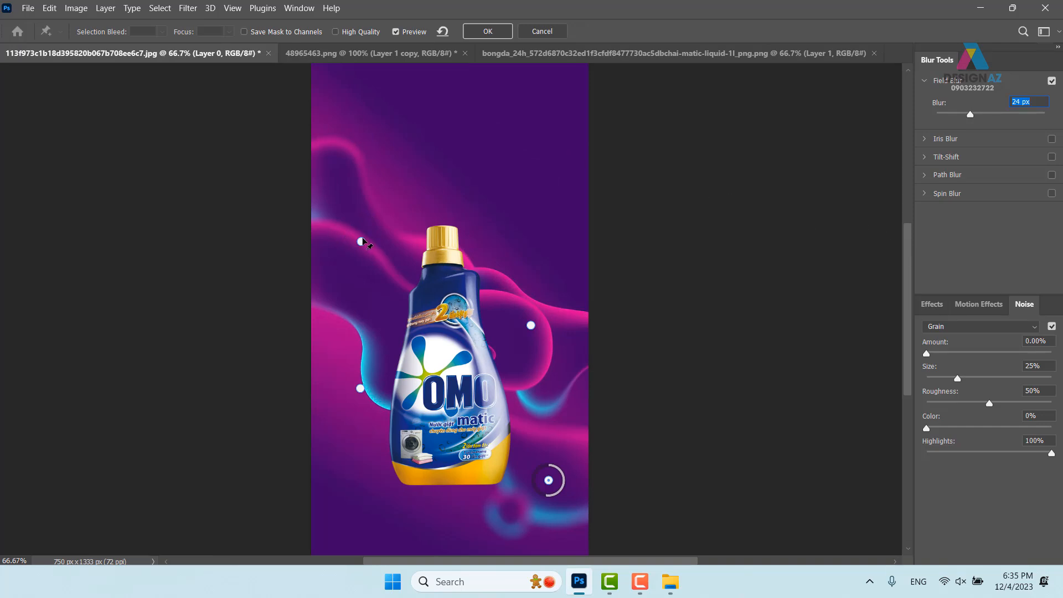
click(487, 32)
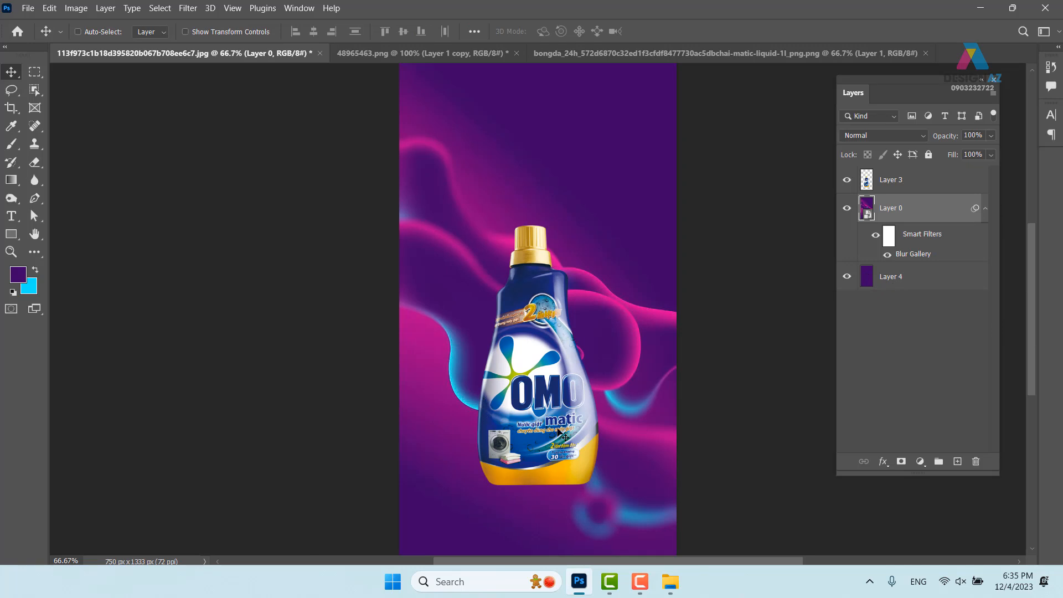
Step: Add a layer mask to Layer 0 and choose the Black, White preset from Basics for the Gradient tool
drag(651, 368, 630, 323)
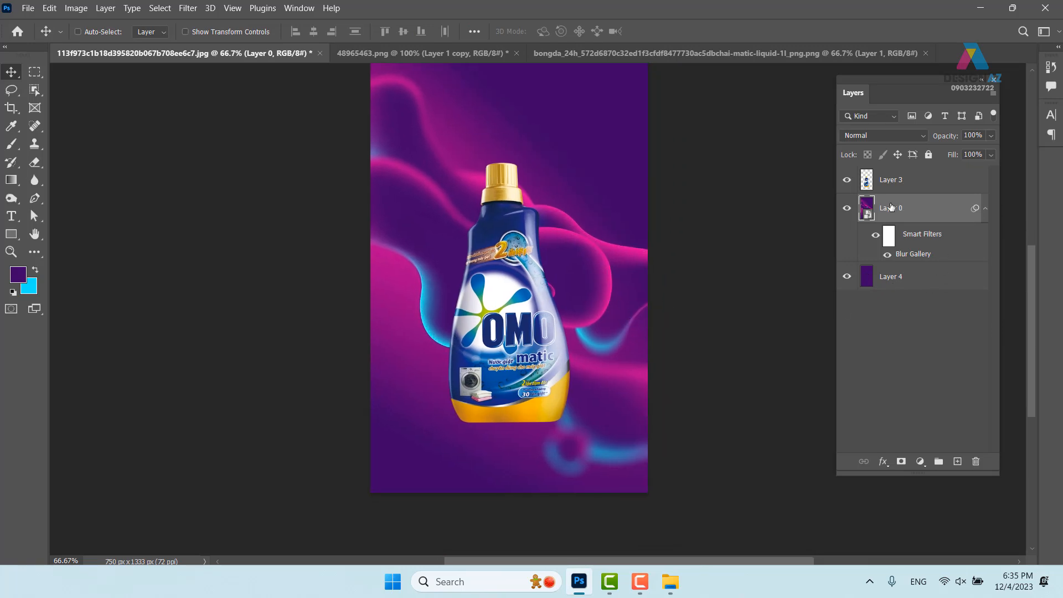
click(902, 463)
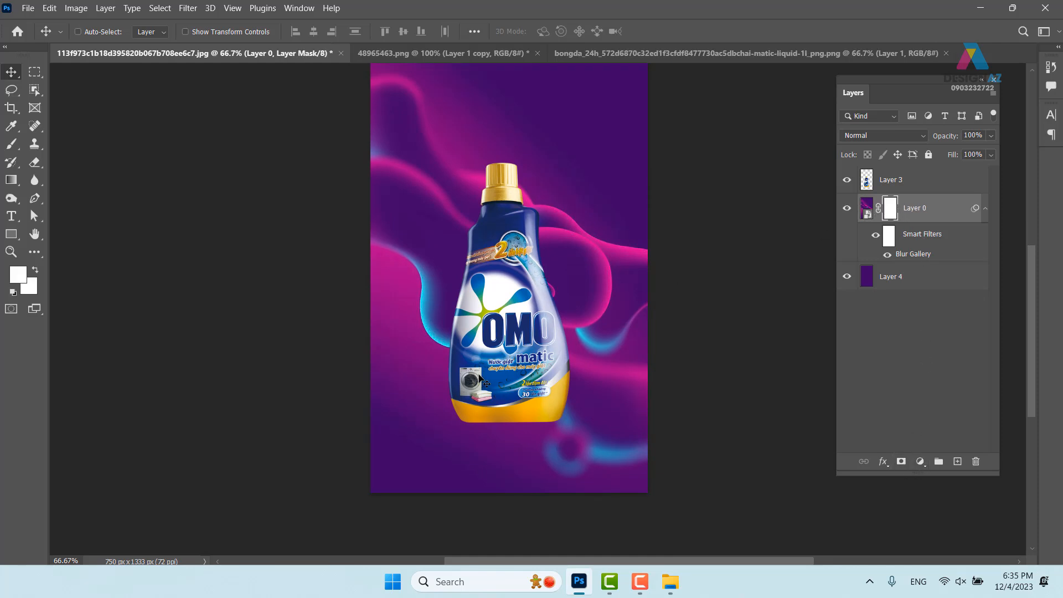
key(g)
click(119, 31)
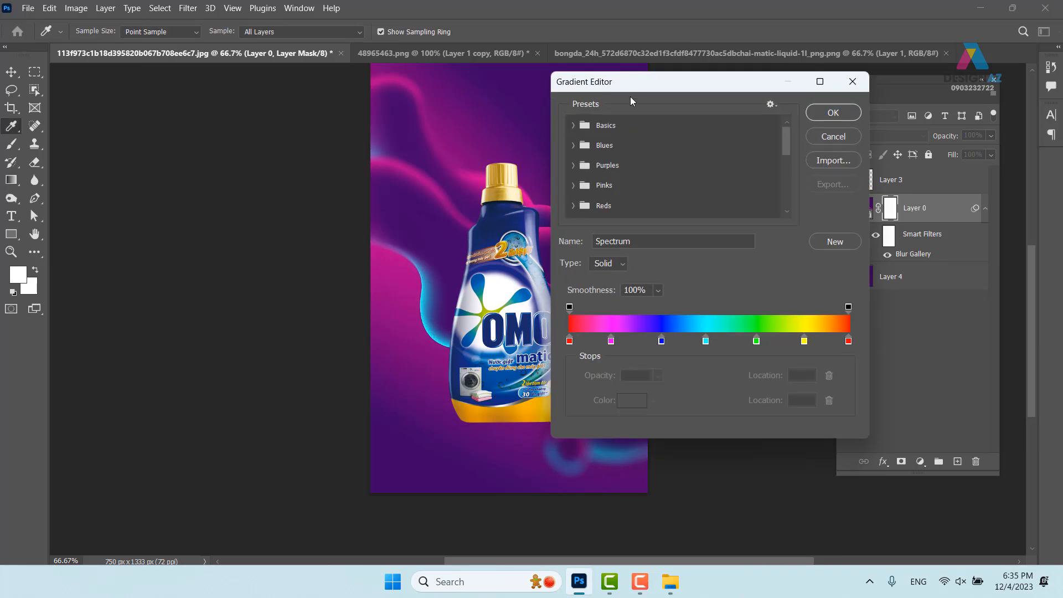
click(575, 125)
click(635, 147)
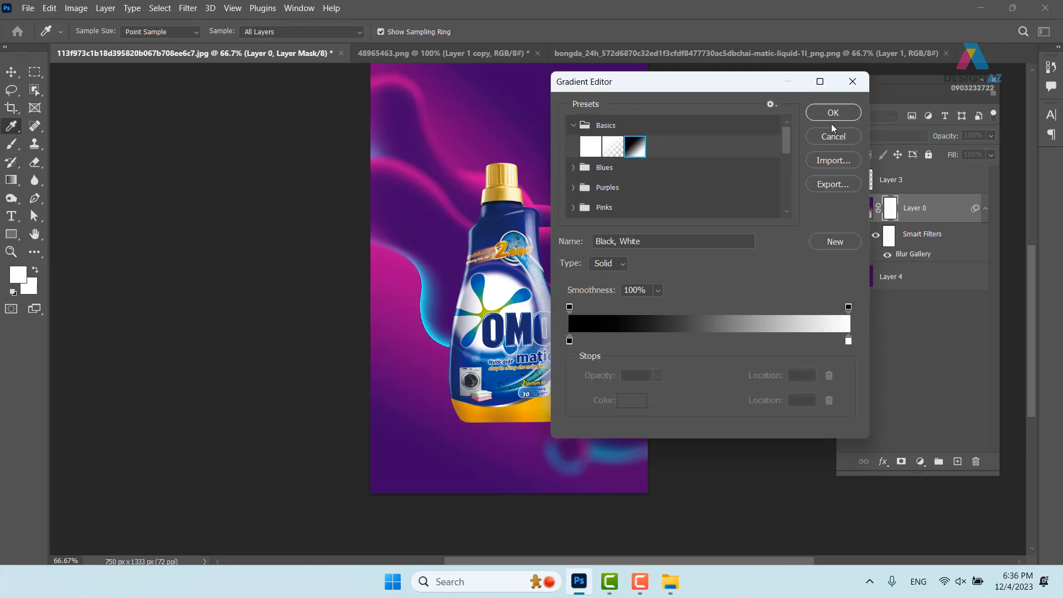
click(832, 112)
Step: Draw an upward linear gradient on Layer 0's mask to fade the background's lower part into the solid purple
mouse_move(575, 276)
mouse_down()
mouse_move(574, 412)
mouse_move(577, 285)
mouse_up()
key(ctrl+z)
drag(566, 475, 562, 410)
drag(576, 447, 576, 298)
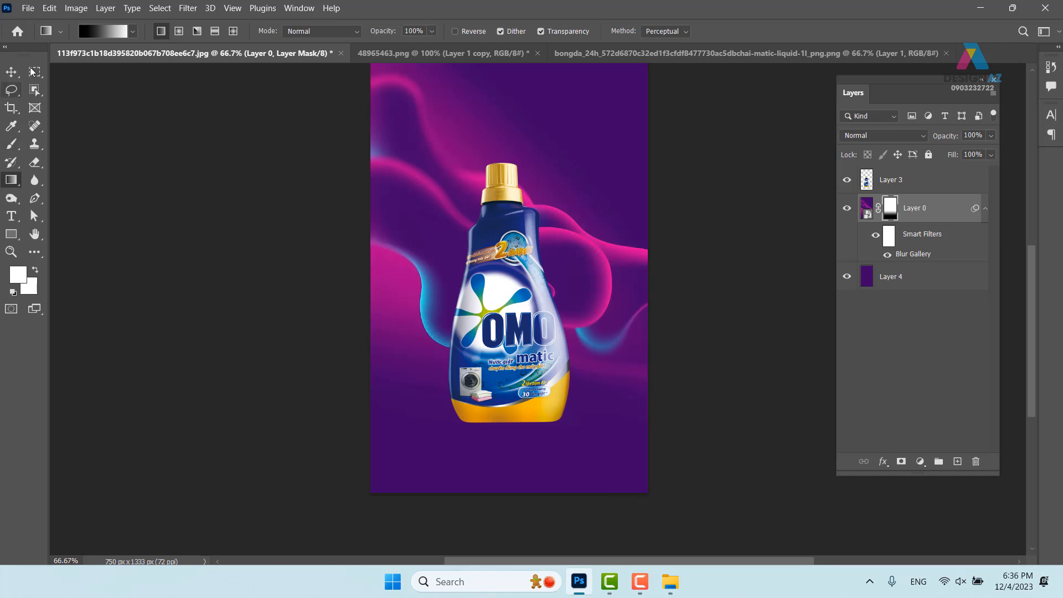
Step: Select the bottle's layer and move the bottle slightly down on the artwork
click(11, 72)
right_click(523, 235)
click(523, 235)
drag(523, 235, 511, 265)
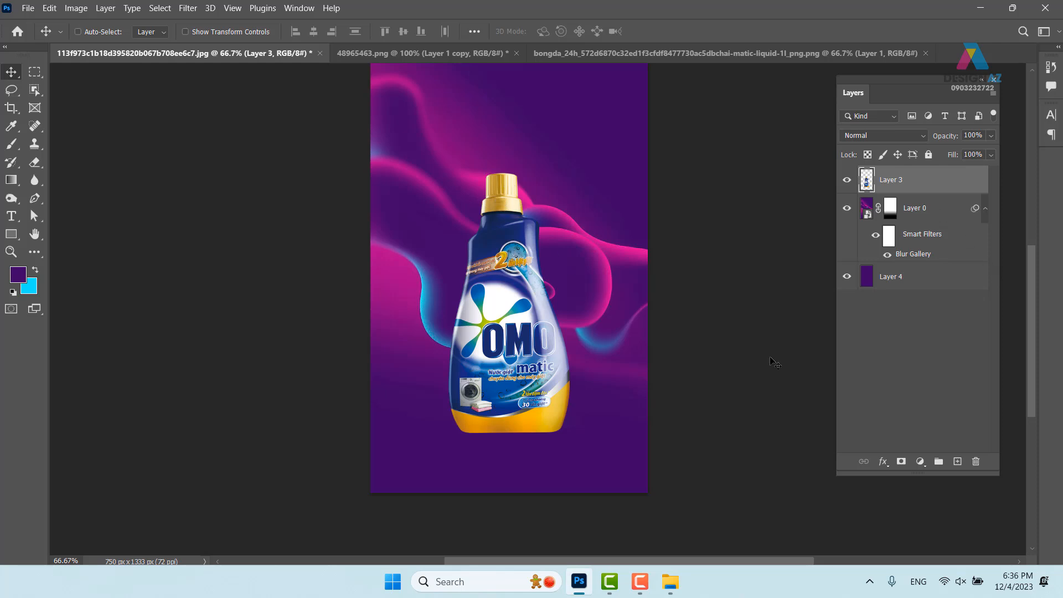
Step: Duplicate the bottle's layer and flip the copy vertically so it sits mirrored directly beneath the bottle's base
scroll(548, 398, down, 2)
right_click(512, 222)
click(532, 227)
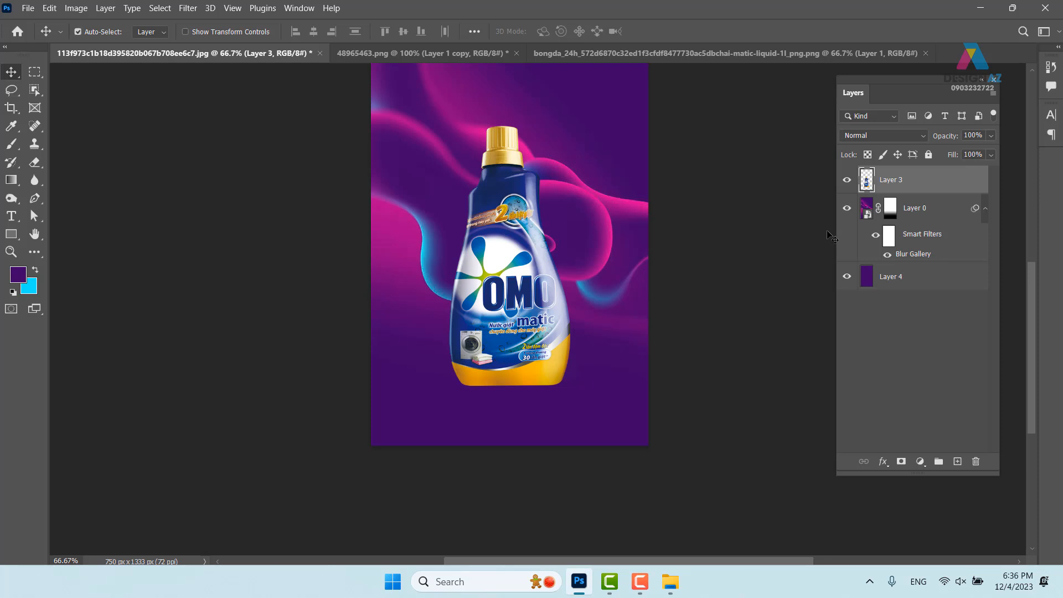
key(ctrl+j)
key(ctrl+t)
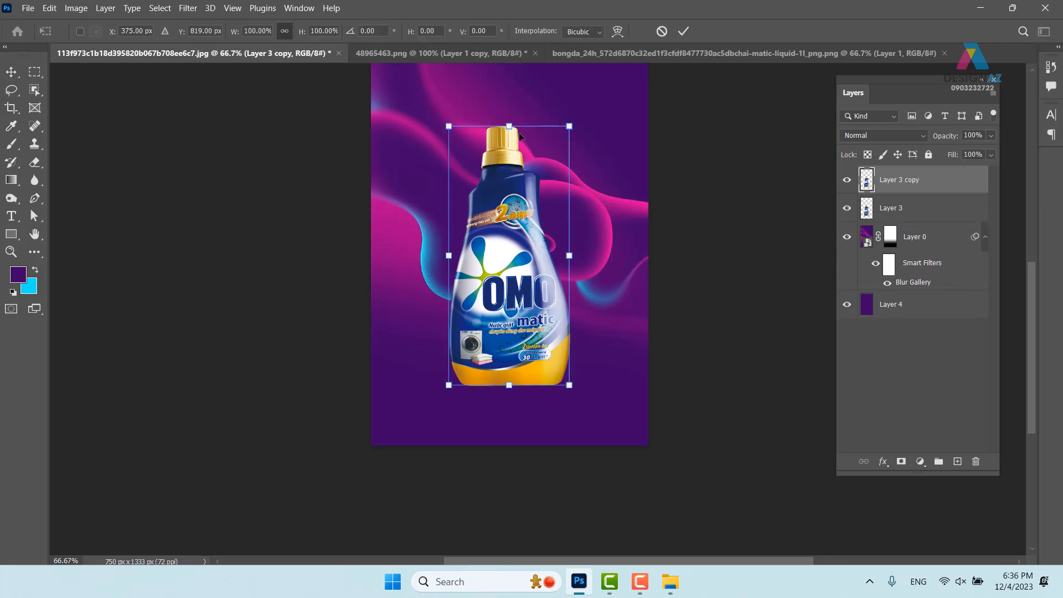
drag(509, 124, 521, 324)
key(Return)
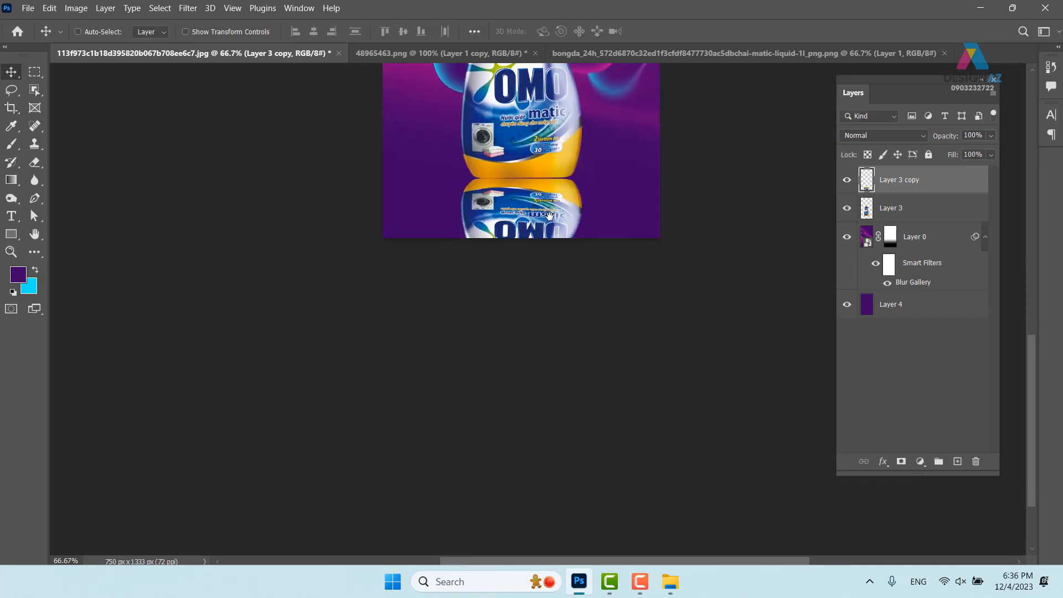
Step: Add a layer mask to the mirrored bottle and fade the reflection downward with a black-to-white linear gradient
drag(550, 215, 541, 265)
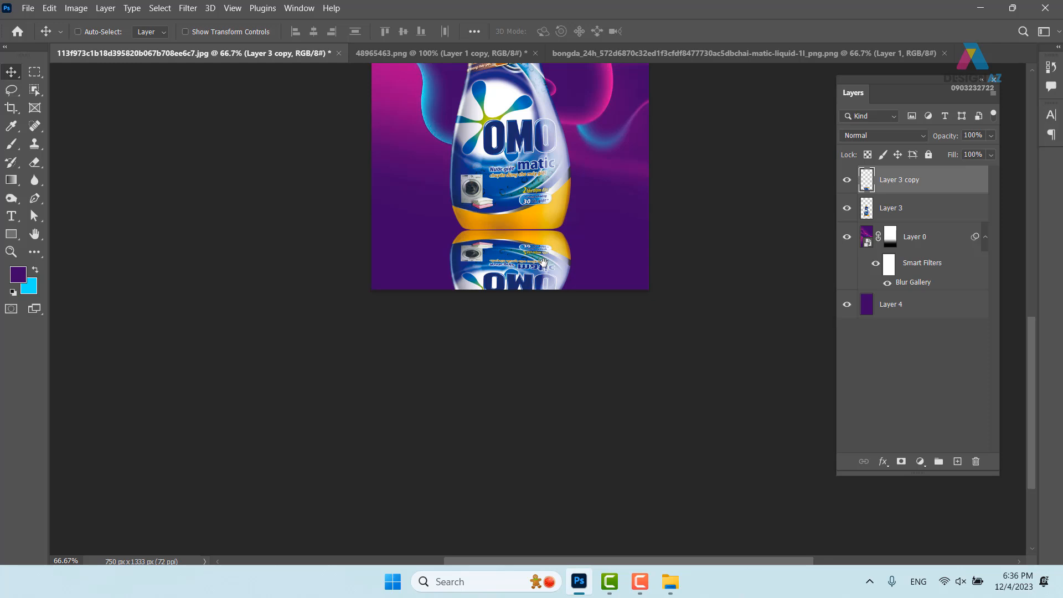
right_click(531, 282)
click(556, 278)
click(901, 462)
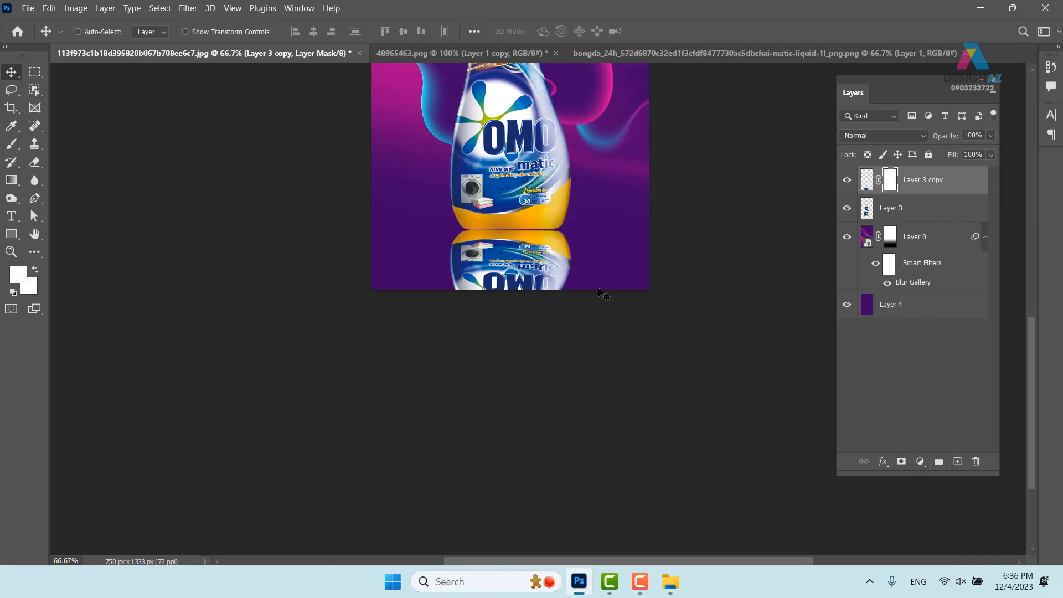
key(g)
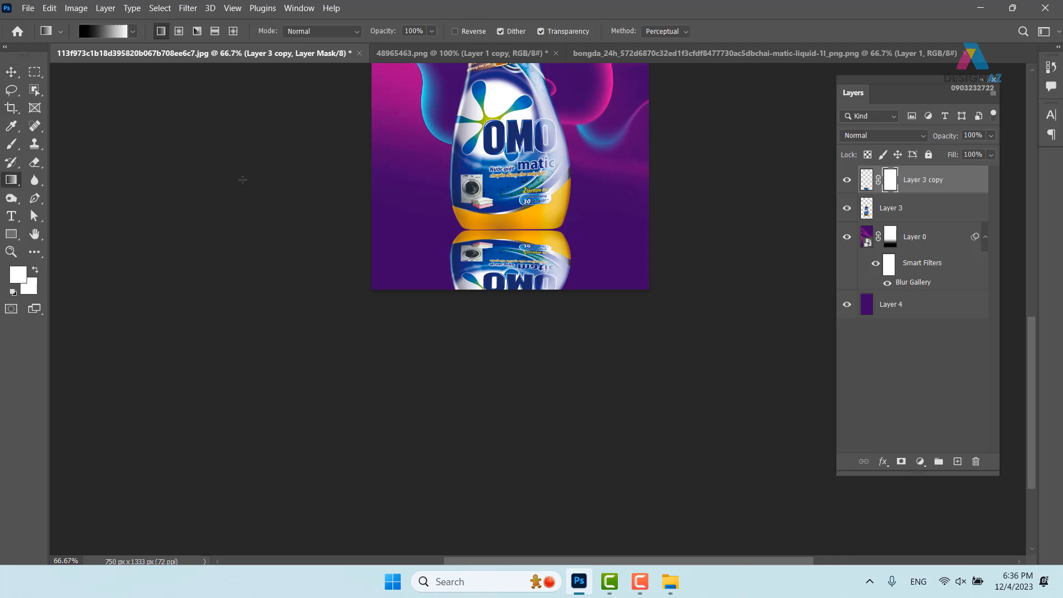
mouse_move(506, 215)
mouse_down()
mouse_move(505, 281)
mouse_move(509, 202)
mouse_up()
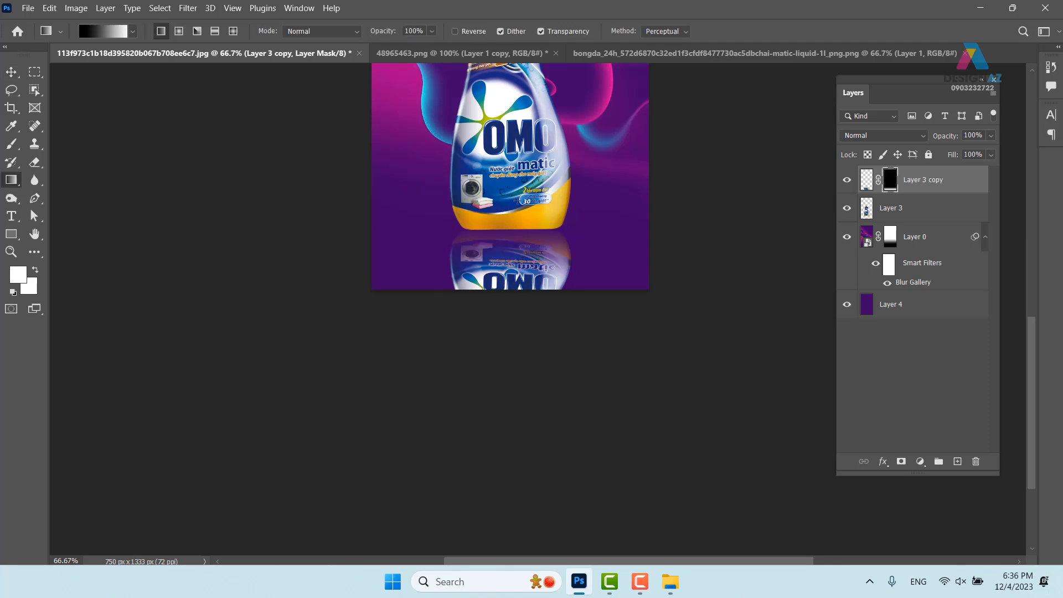
drag(513, 279, 512, 216)
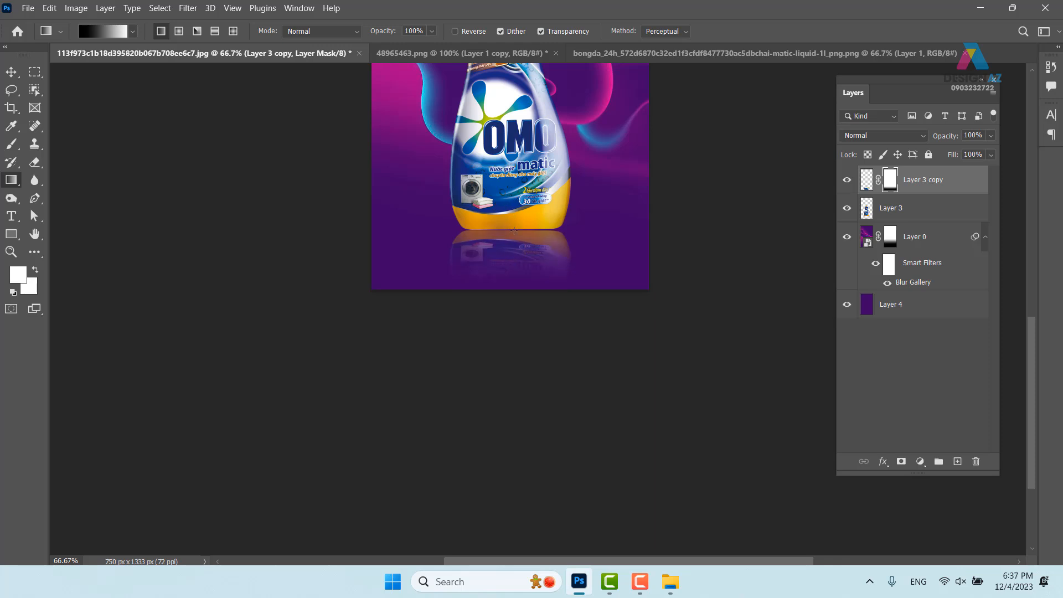
drag(516, 292, 518, 202)
drag(510, 295, 509, 191)
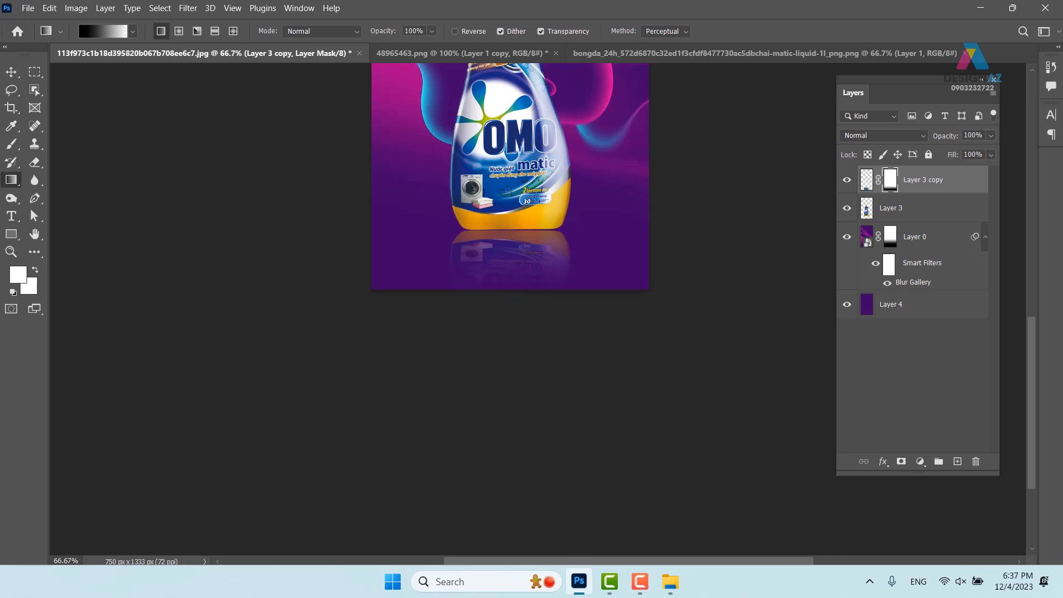
Step: Soften the mirrored bottle's image, not its mask, with a slight Gaussian Blur
click(12, 72)
key(ctrl+plus)
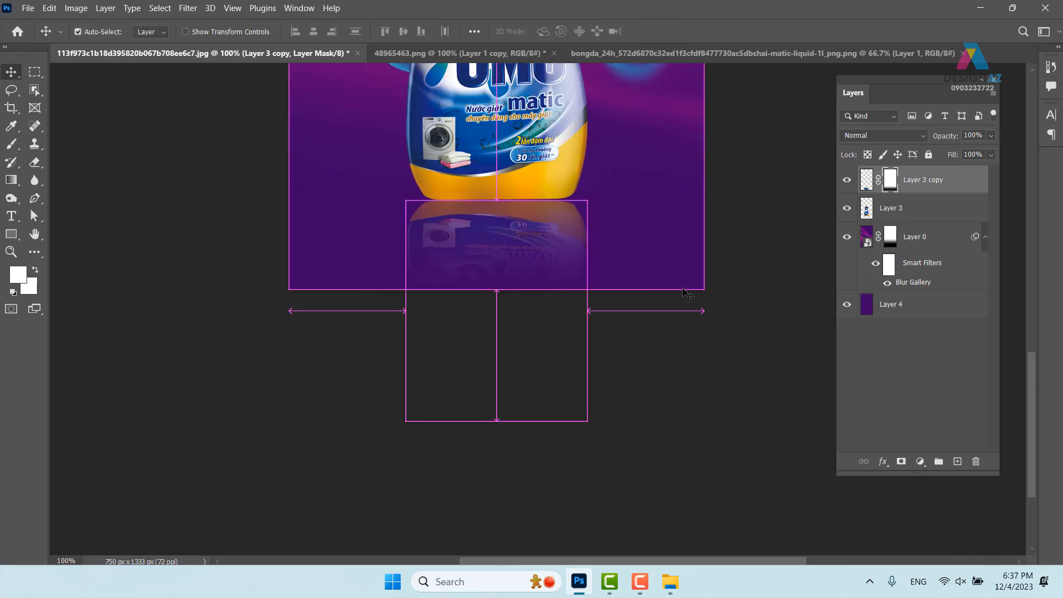
click(866, 183)
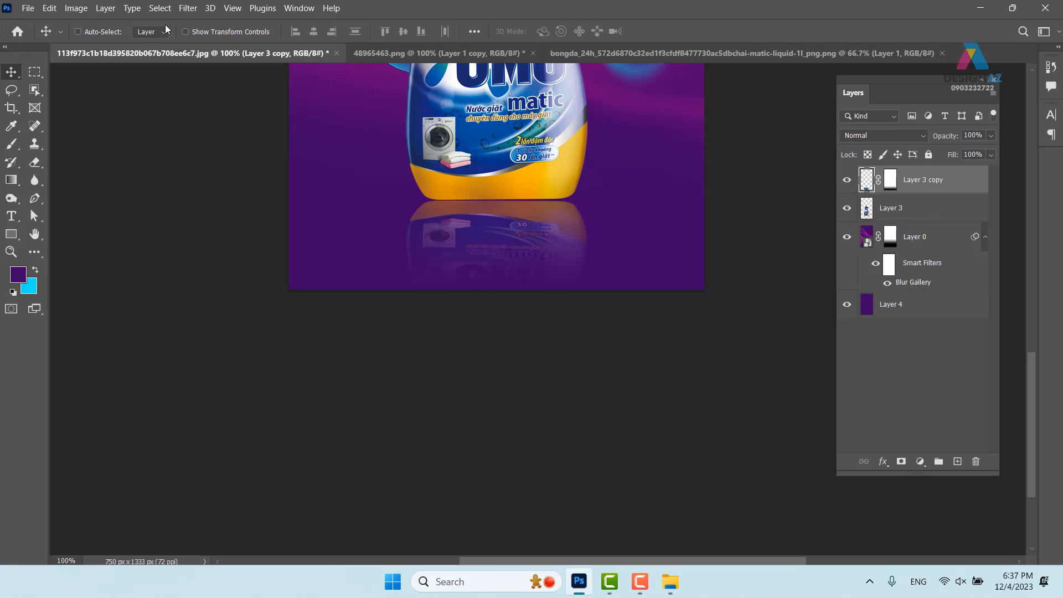
click(188, 14)
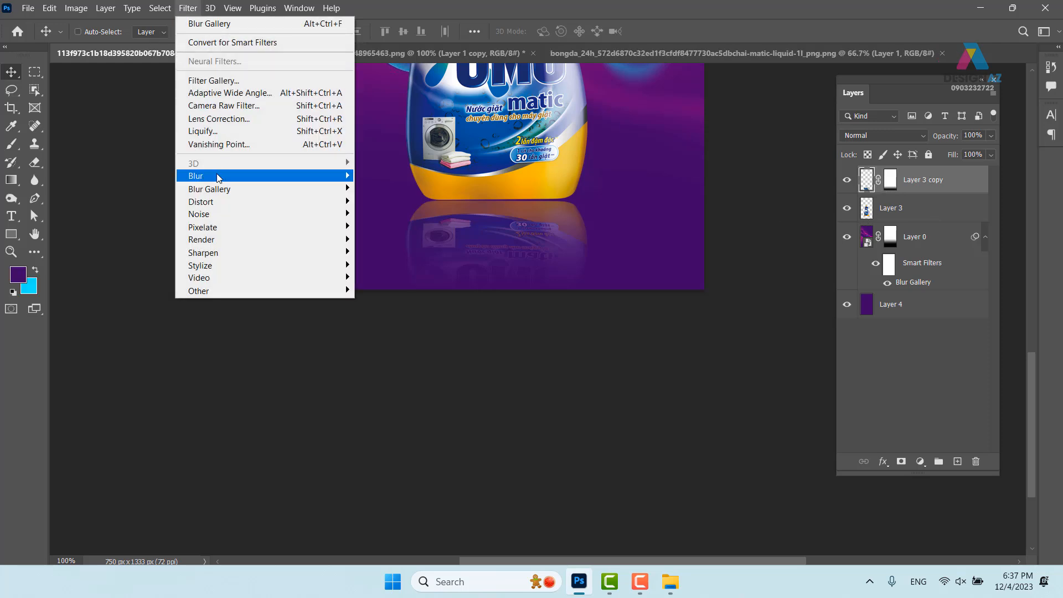
mouse_move(219, 176)
click(411, 229)
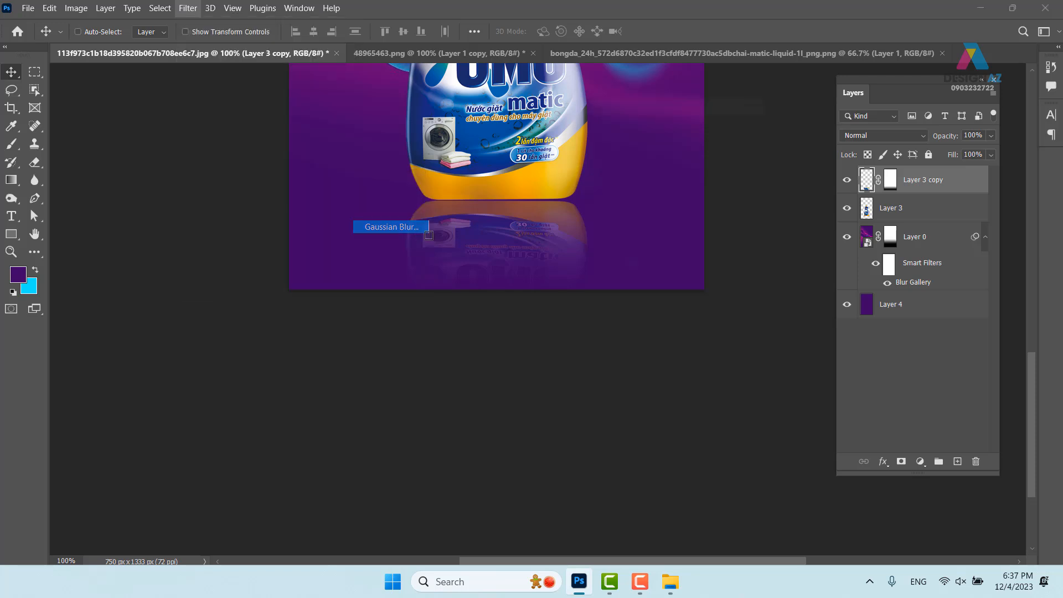
drag(597, 304, 597, 304)
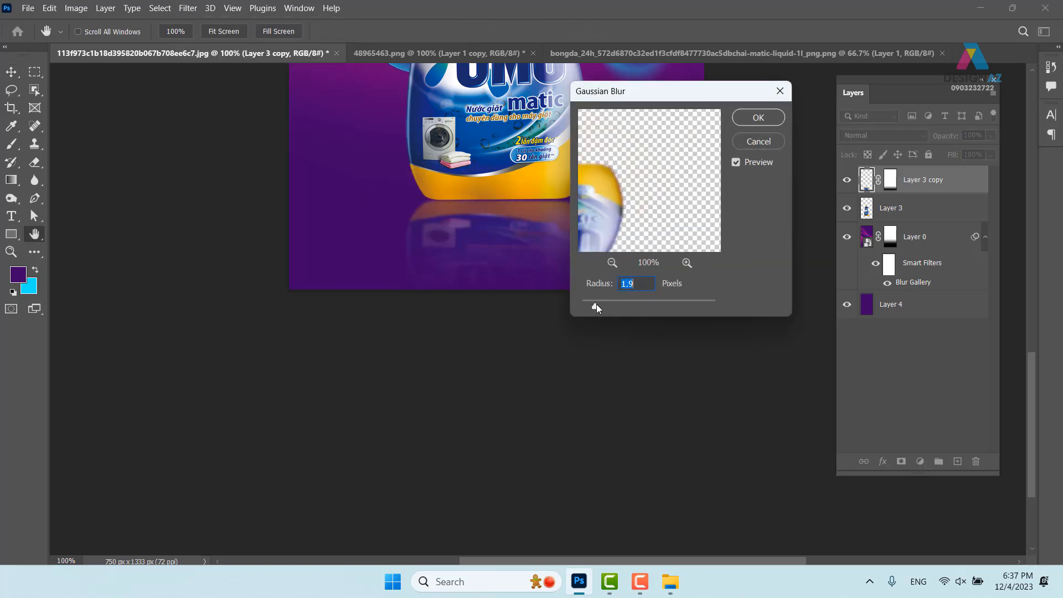
drag(680, 91, 826, 80)
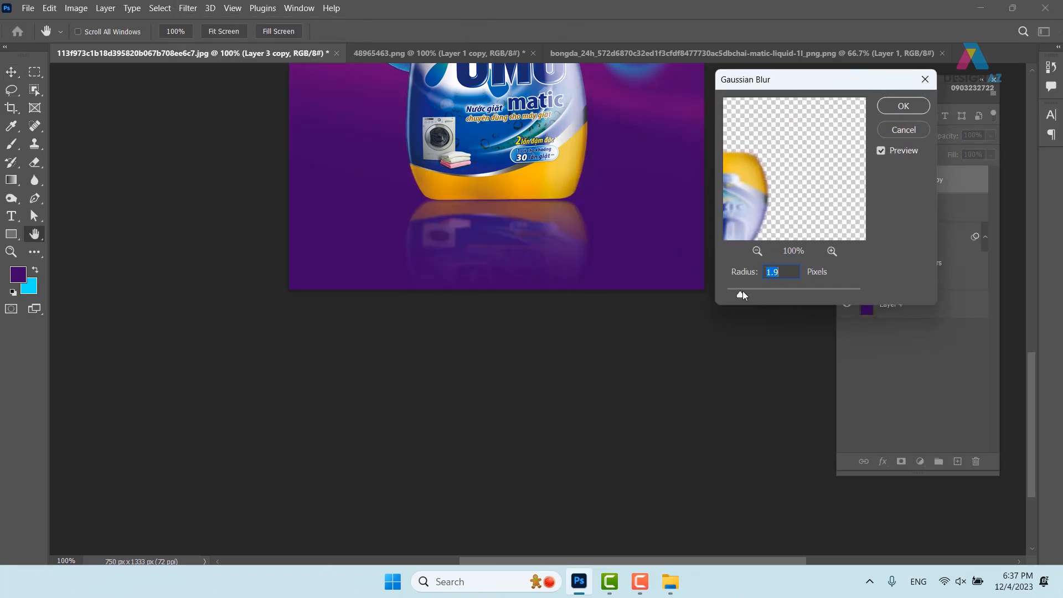
drag(743, 290, 748, 290)
click(903, 105)
key(ctrl+minus)
key(ctrl+minus)
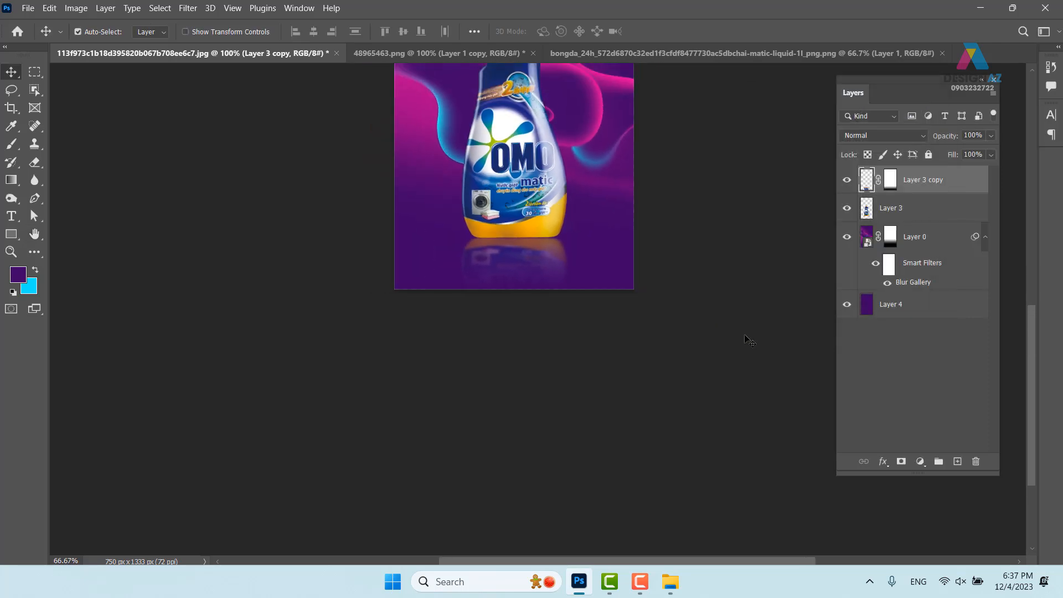
Step: Make a thin elliptical selection along the contact line between the bottle's base and its reflection
drag(623, 292, 597, 379)
key(ctrl+plus)
key(ctrl+plus)
drag(486, 352, 547, 414)
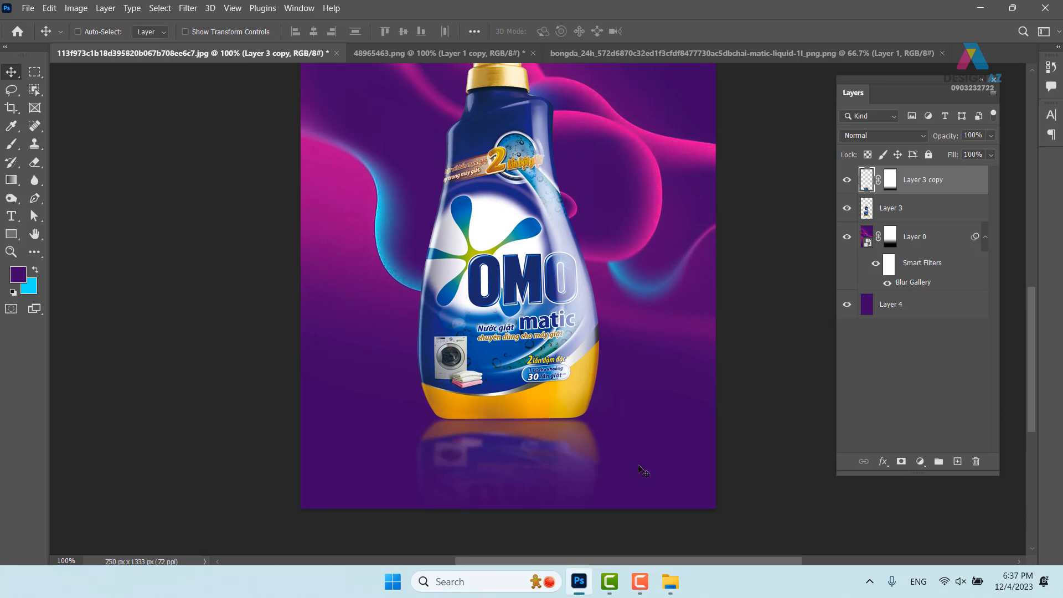
key(ctrl+plus)
drag(551, 483, 503, 267)
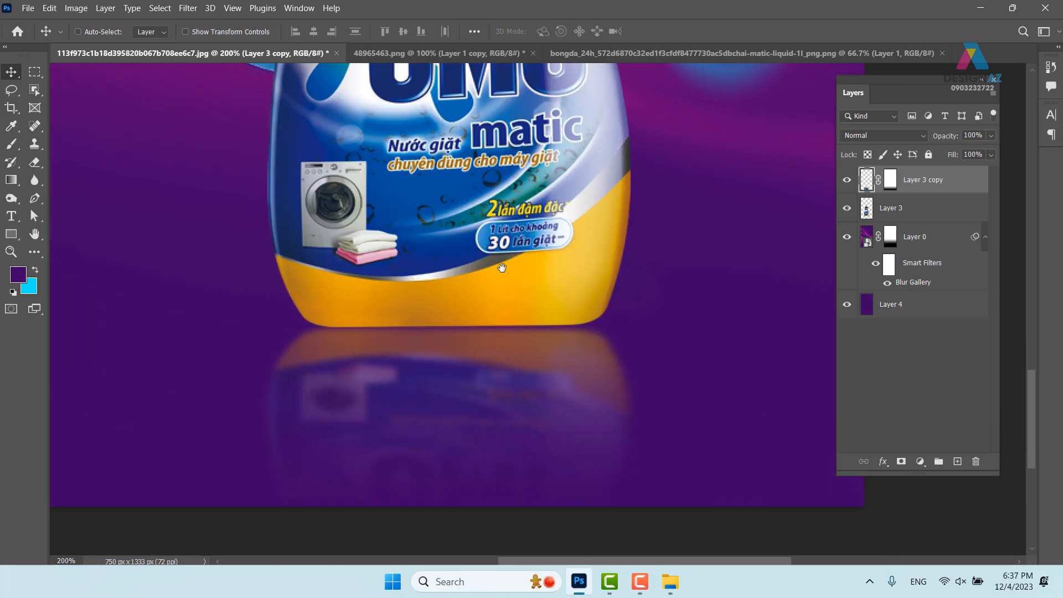
click(34, 71)
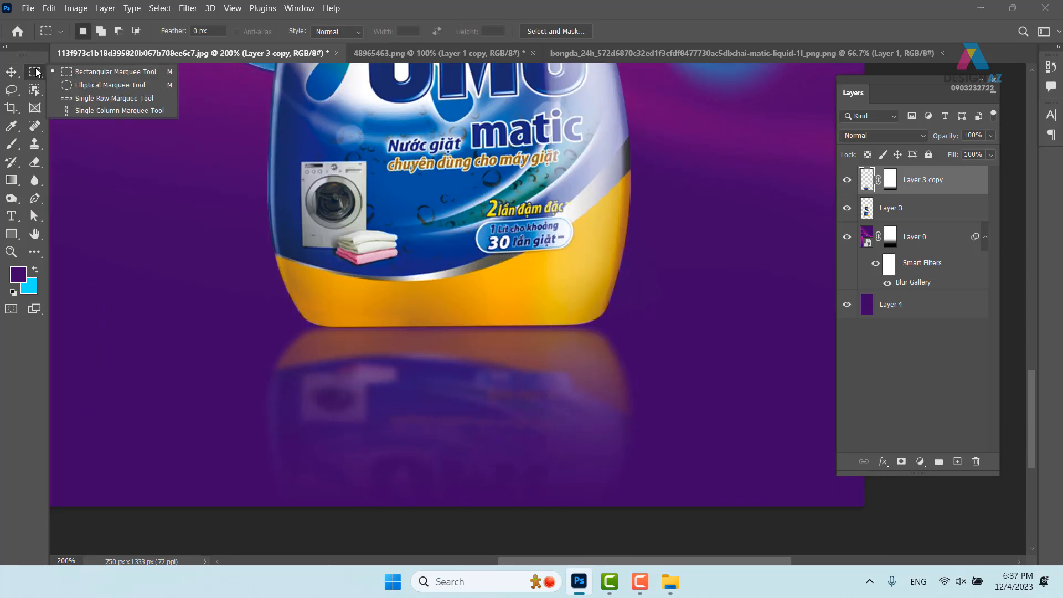
click(72, 88)
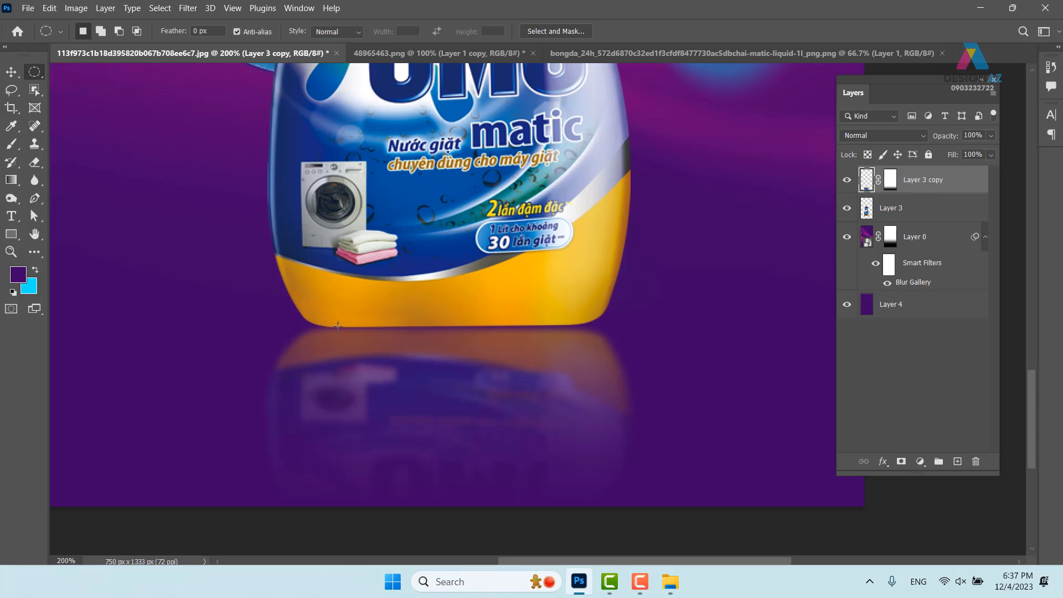
drag(313, 319, 600, 336)
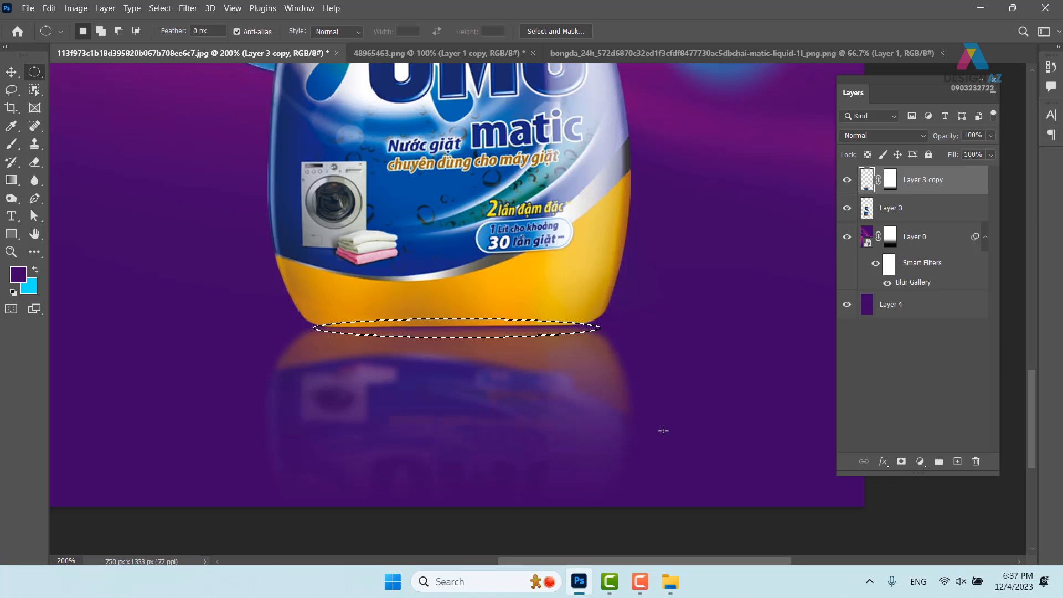
Step: Add a new layer above the mirrored bottle and feather the elliptical selection by 5 pixels
click(957, 461)
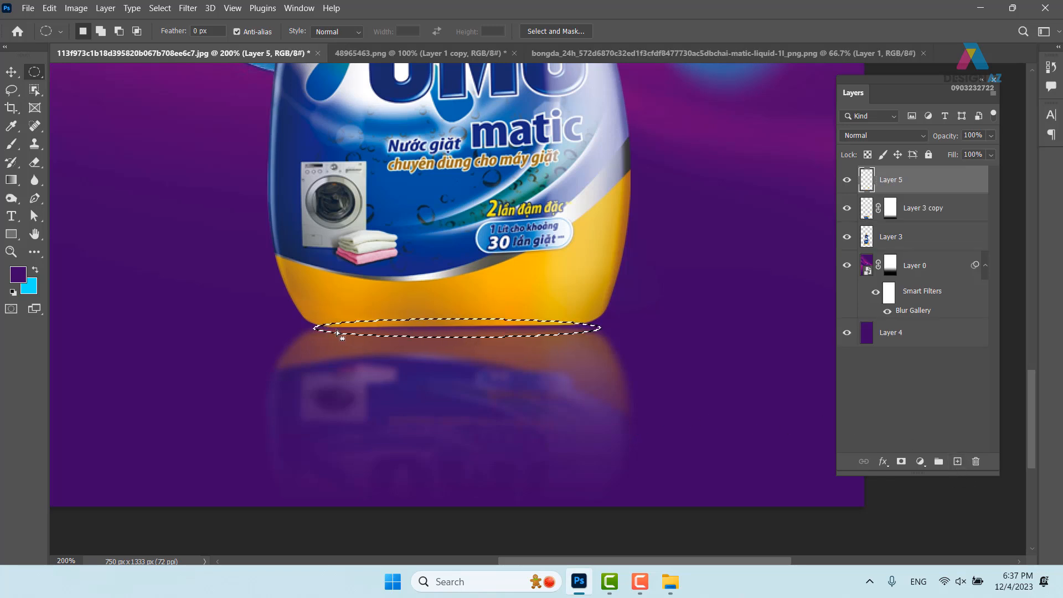
key(shift)
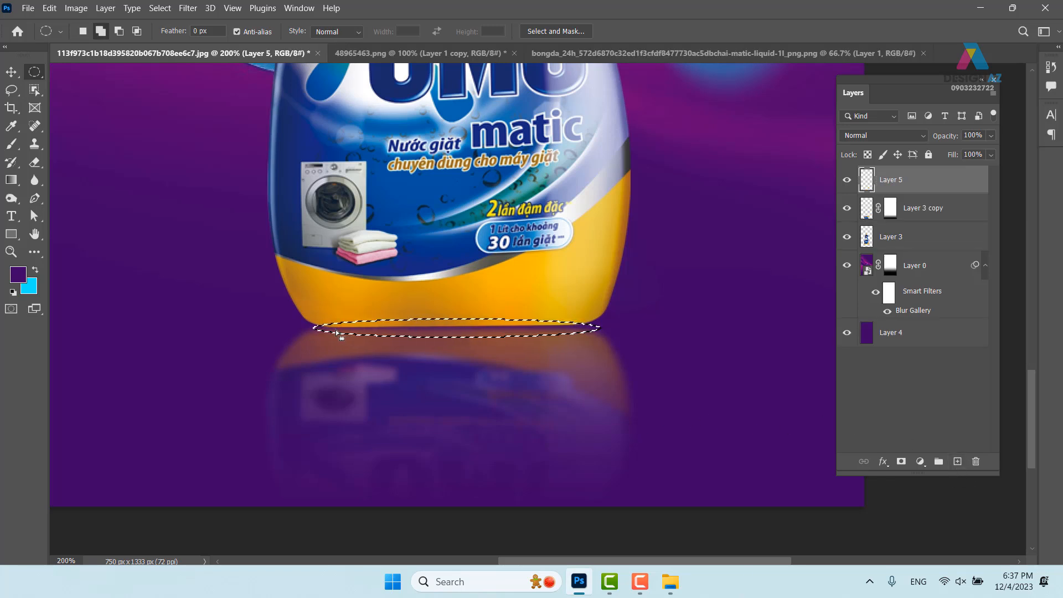
key(shift+F6)
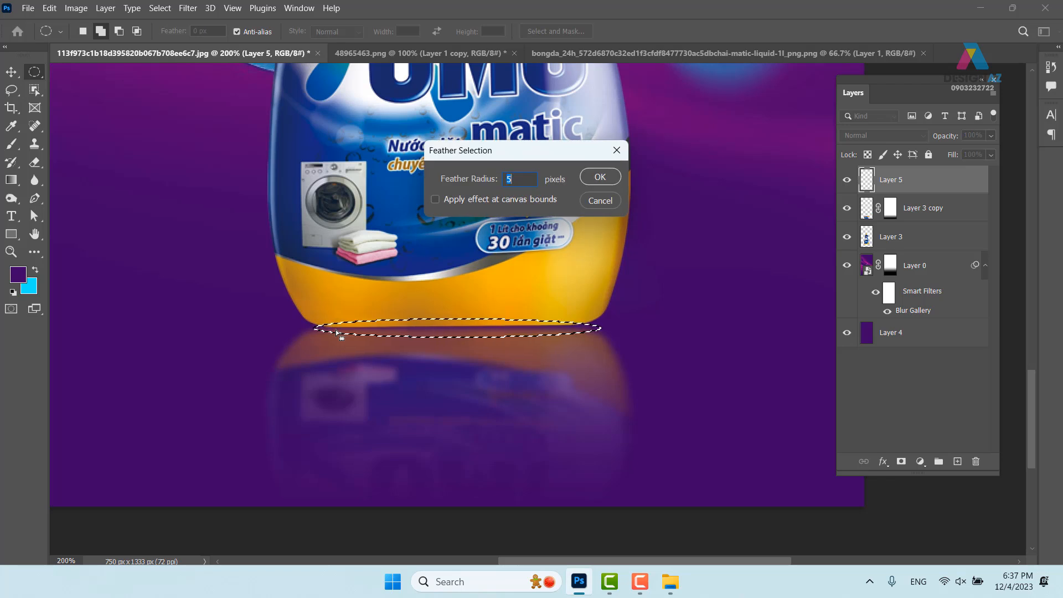
key(Return)
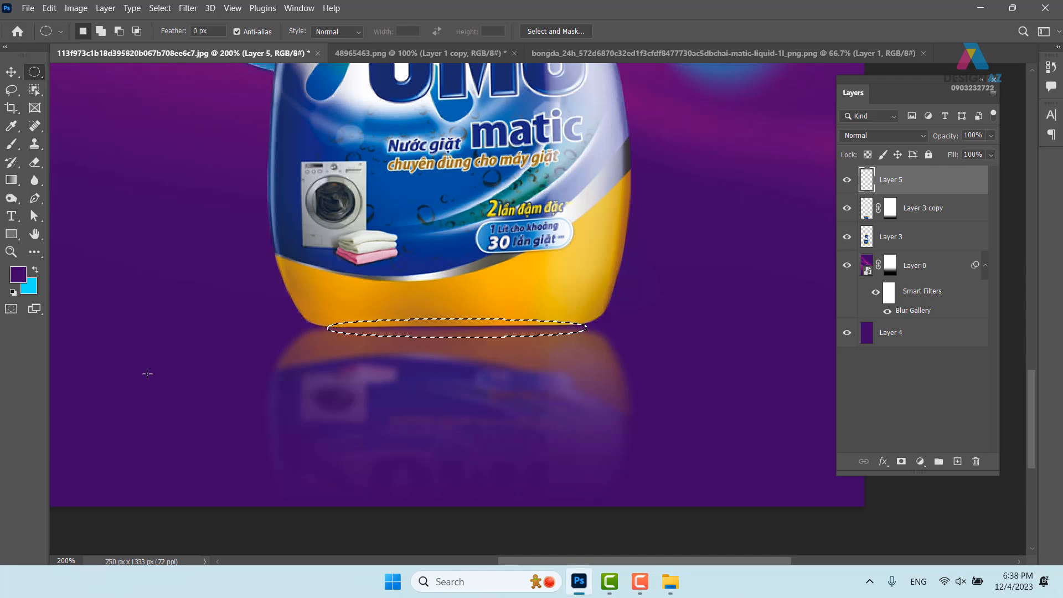
Step: Fill the feathered ellipse with a darker shade of purple, deselect it, and nudge the shadow slightly down along the contact line
click(18, 274)
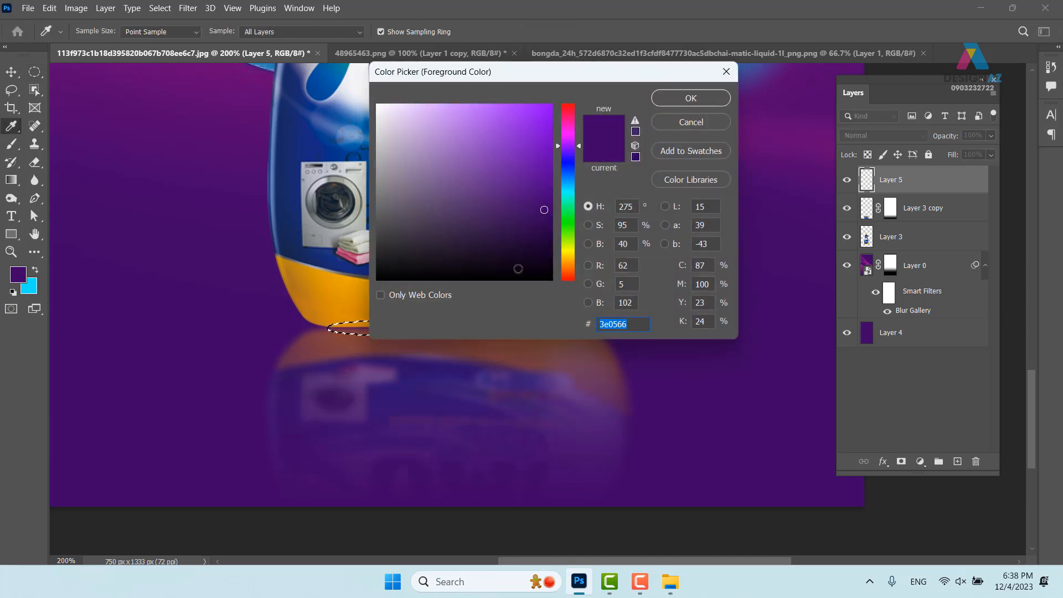
click(700, 100)
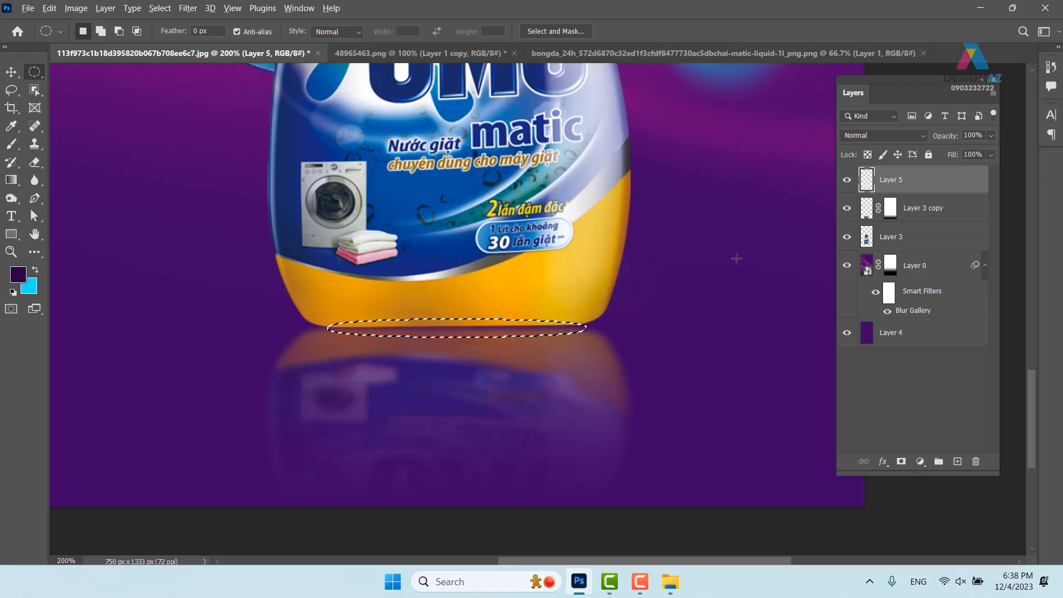
key(alt+BackSpace)
key(ctrl+d)
key(v)
mouse_move(469, 324)
mouse_down()
mouse_move(404, 320)
mouse_move(246, 198)
mouse_move(595, 244)
mouse_move(469, 330)
mouse_up()
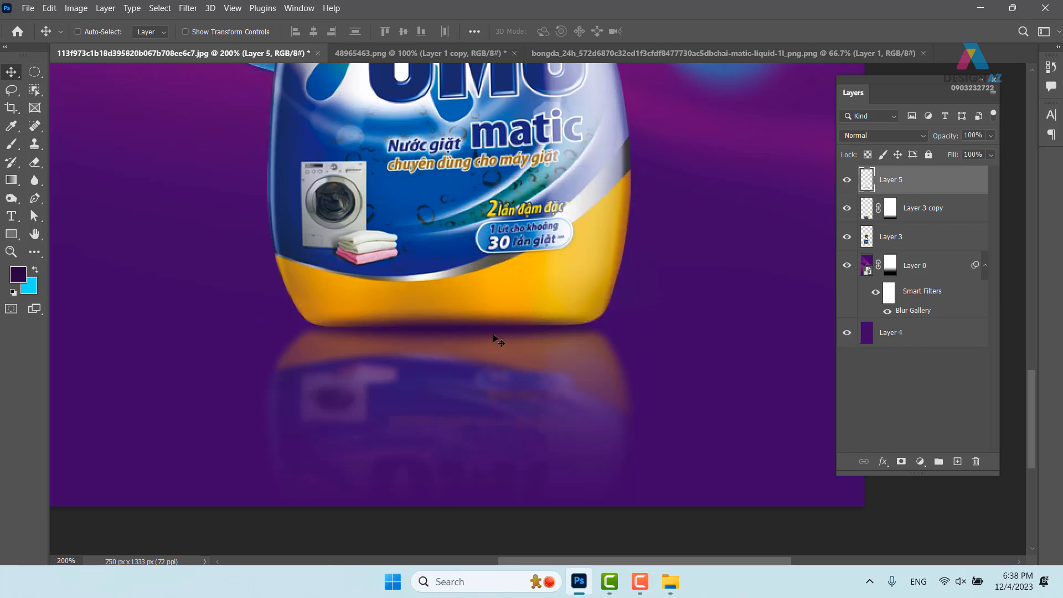
Step: Set the contact shadow's blend mode to Multiply and bring the original bottle's layer to the front of the stack
click(911, 136)
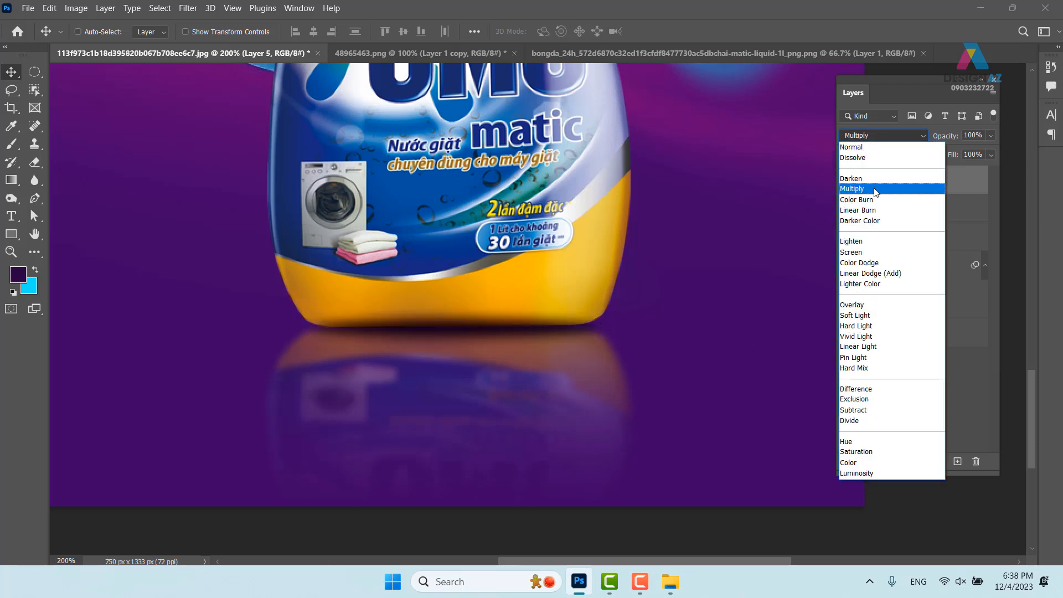
click(875, 193)
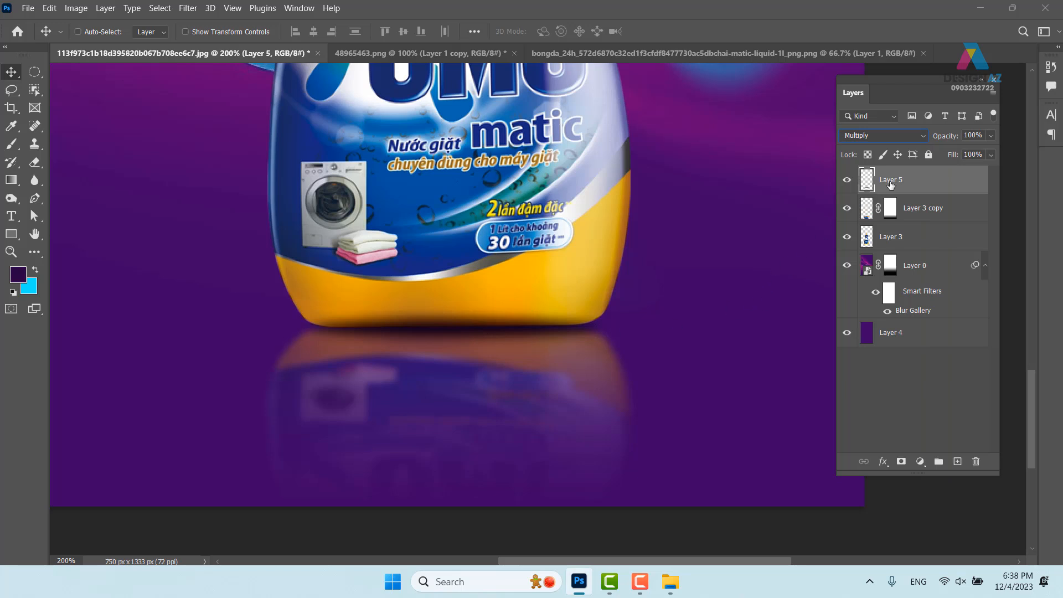
right_click(537, 167)
click(551, 175)
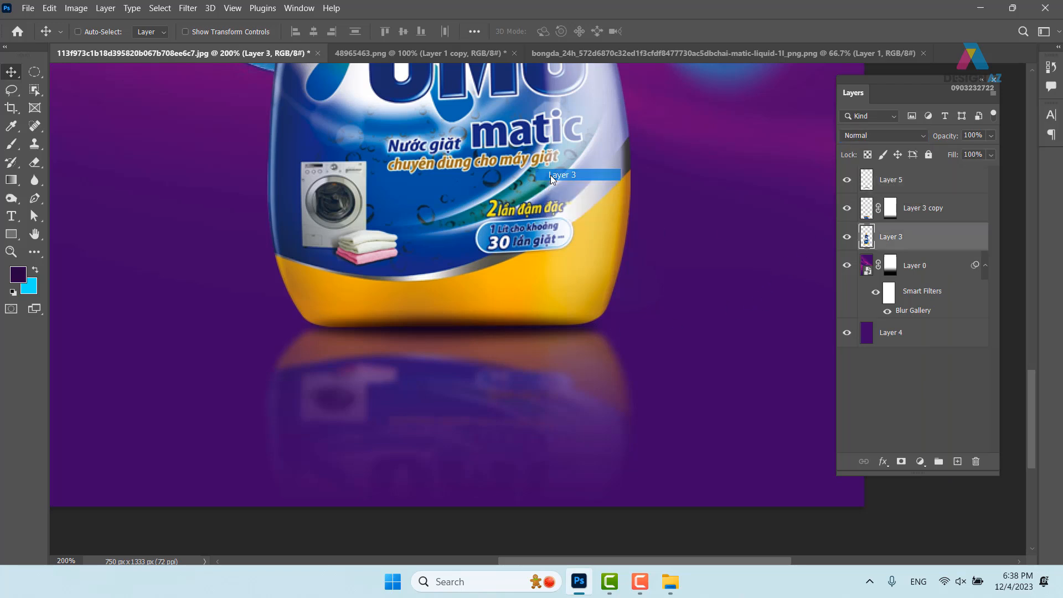
key(ctrl+shift+bracketright)
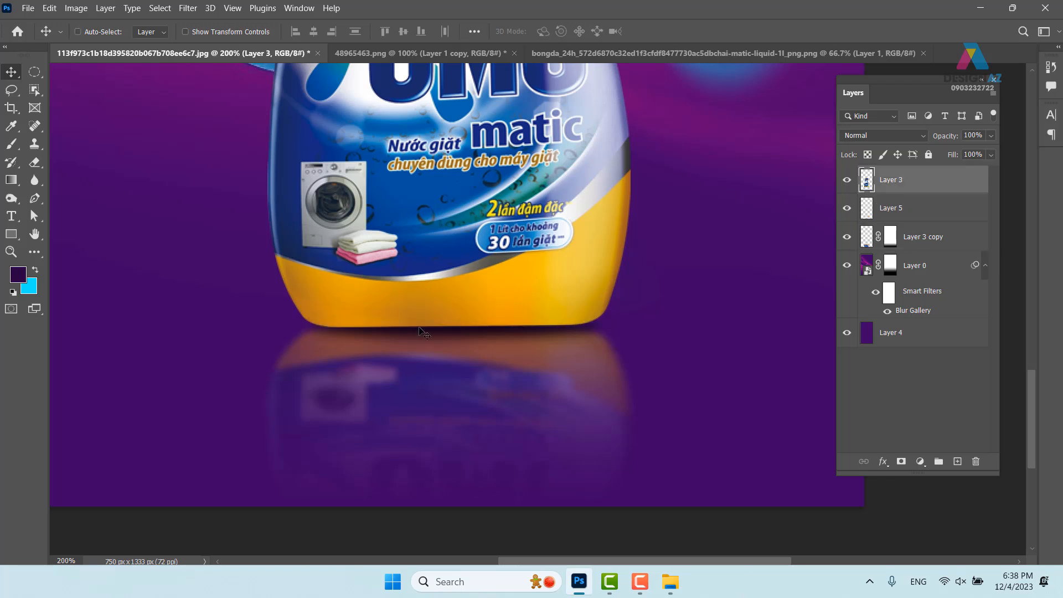
Step: Nudge the contact shadow slightly up toward the bottle's base and lower its layer opacity to 70%
right_click(492, 333)
click(505, 337)
mouse_move(480, 338)
mouse_down()
mouse_move(470, 338)
mouse_move(480, 335)
mouse_up()
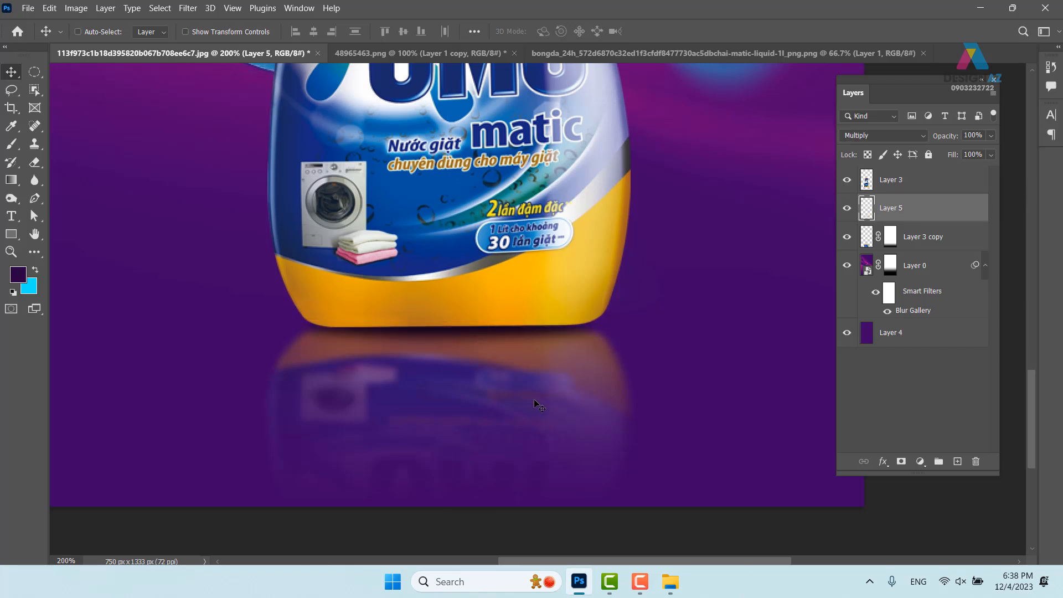
key(ctrl+0)
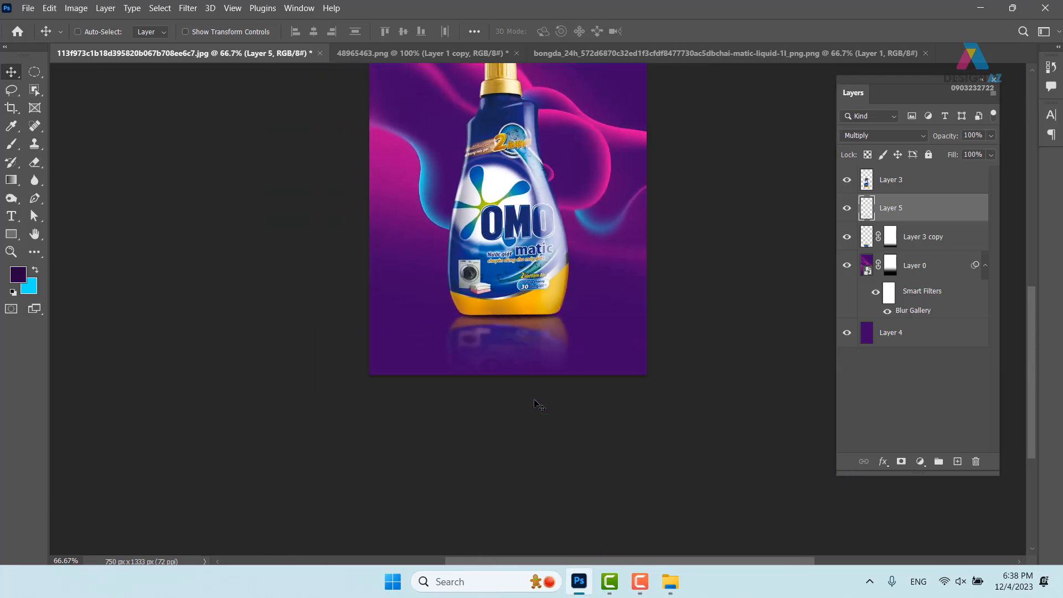
key(7)
drag(596, 309, 555, 371)
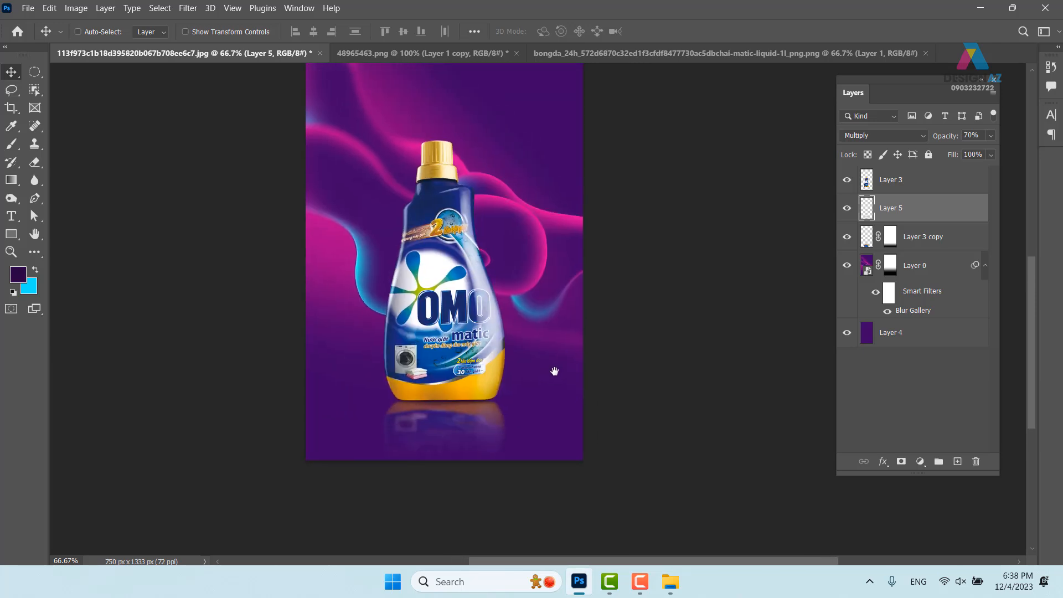
right_click(455, 302)
click(472, 305)
drag(453, 314, 553, 213)
key(ctrl+z)
Step: Duplicate the upright bottle's layer, lock the copy's transparent pixels, and fill it with the dark purple foreground color as a silhouette
right_click(456, 307)
click(477, 313)
right_click(445, 315)
click(459, 321)
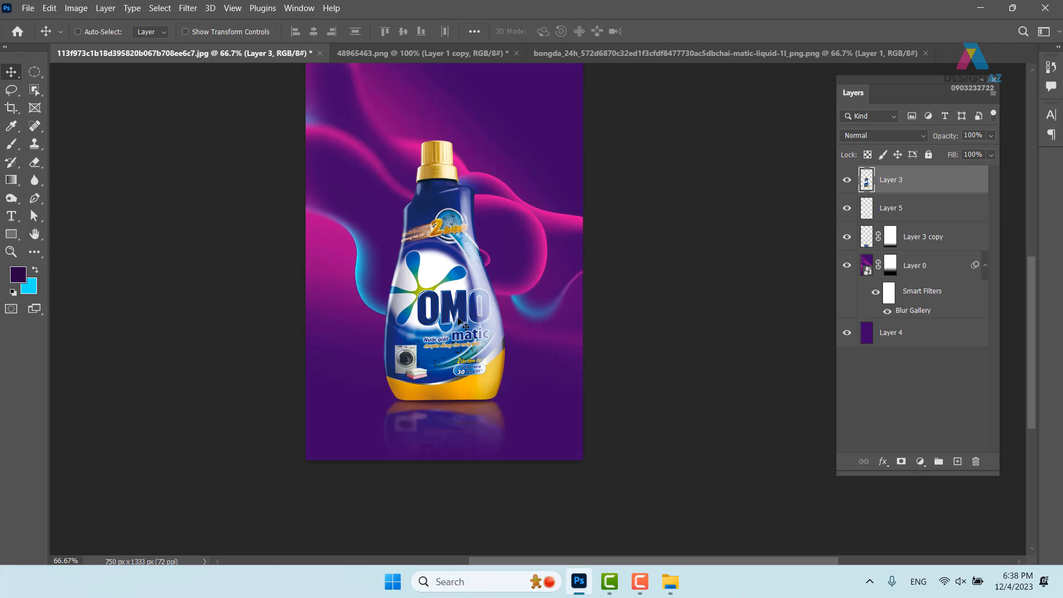
key(ctrl+j)
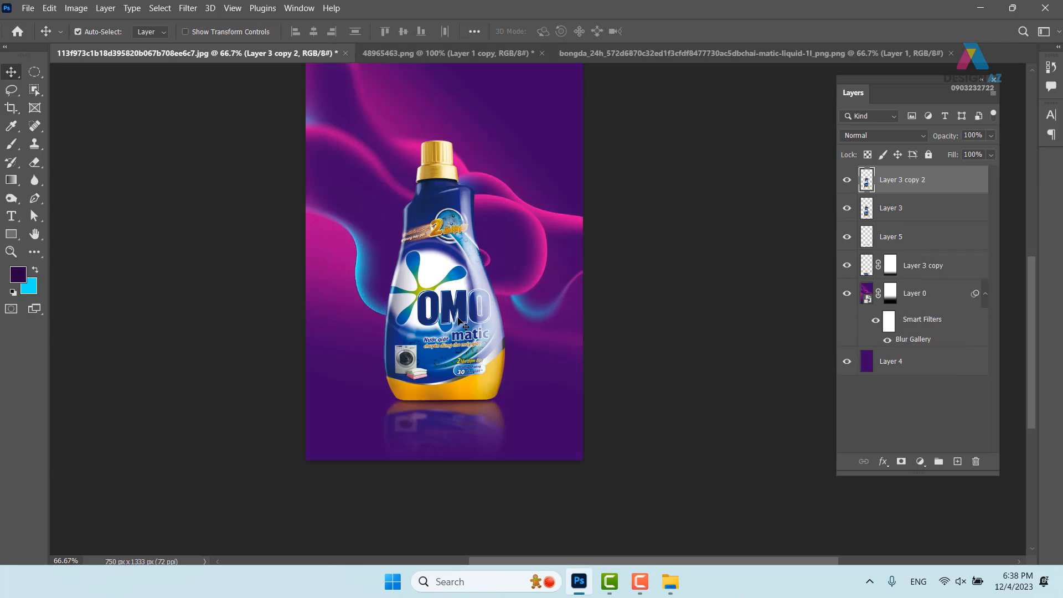
drag(439, 343, 512, 258)
key(ctrl+z)
click(867, 155)
key(alt+BackSpace)
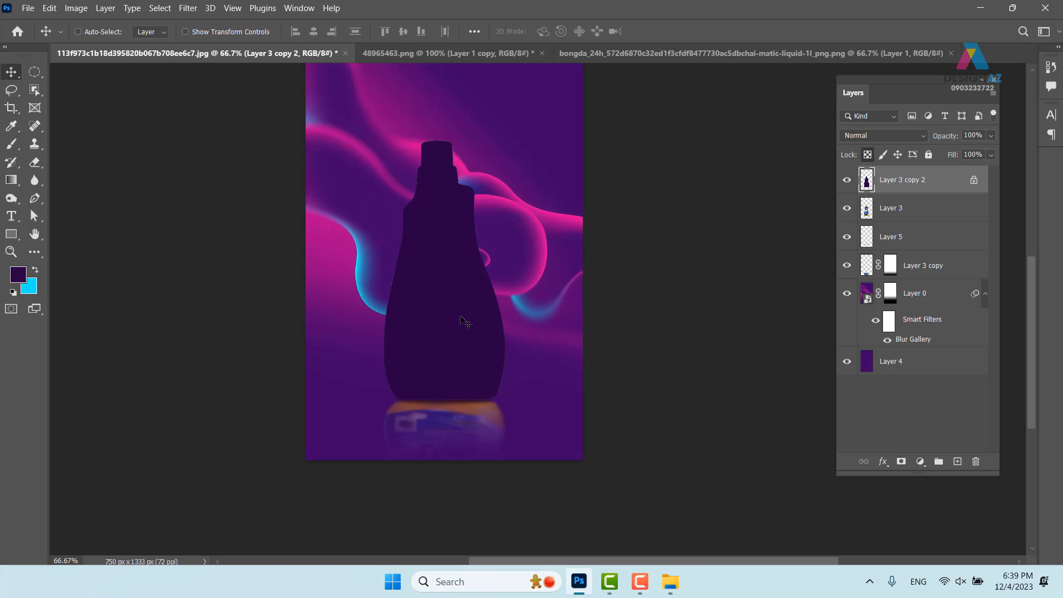
Step: Try to soften the bottle silhouette with a 2.9-pixel Gaussian Blur while its transparent pixels are locked
click(188, 8)
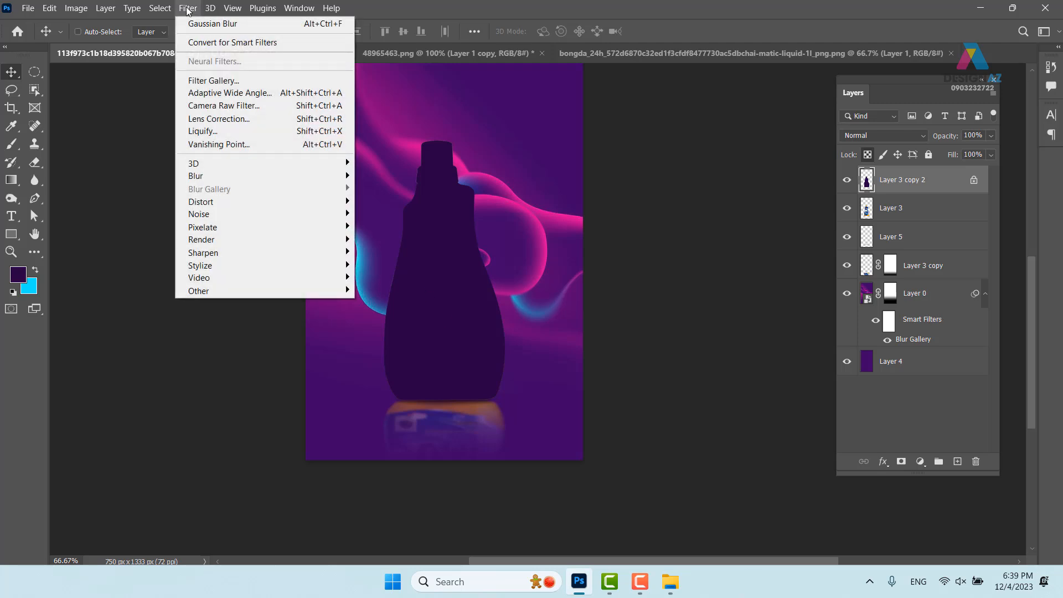
mouse_move(249, 177)
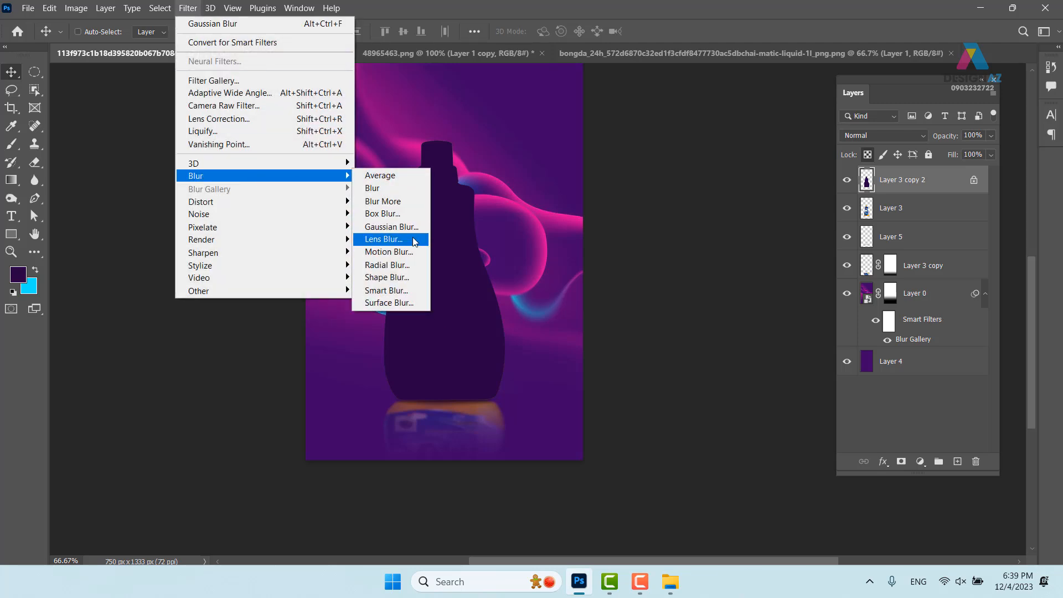
click(391, 227)
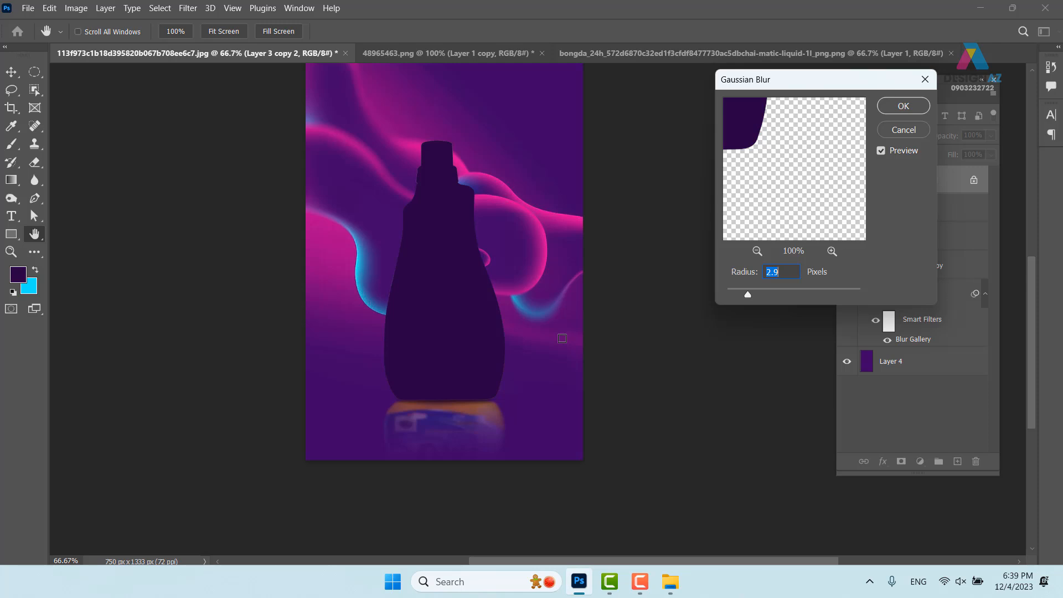
click(904, 105)
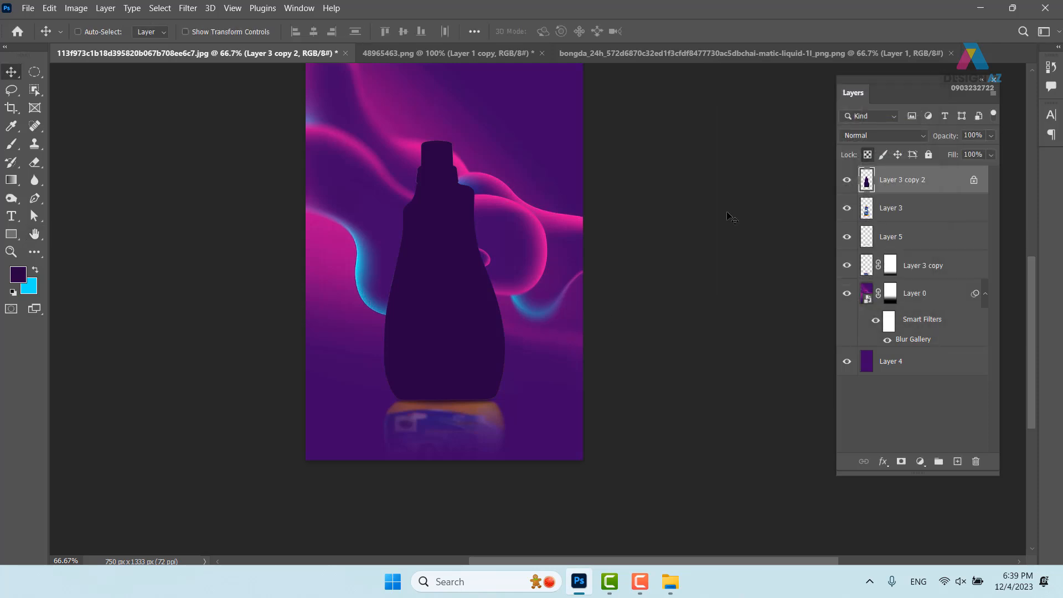
Step: Unlock the silhouette's transparent pixels and apply a Gaussian Blur with a radius of 5.2 pixels
click(868, 155)
click(189, 8)
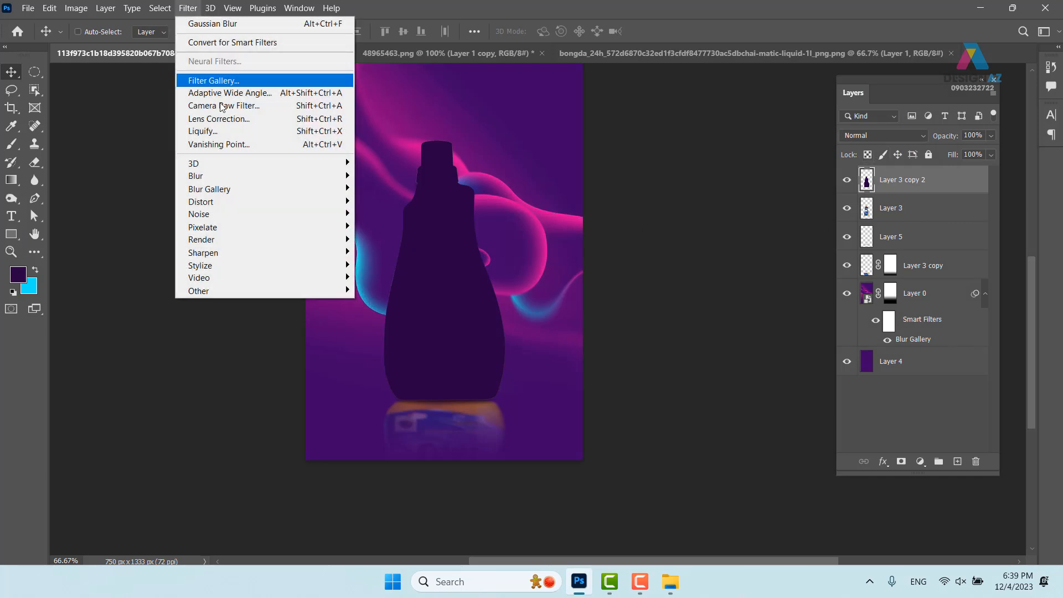
mouse_move(247, 176)
click(388, 228)
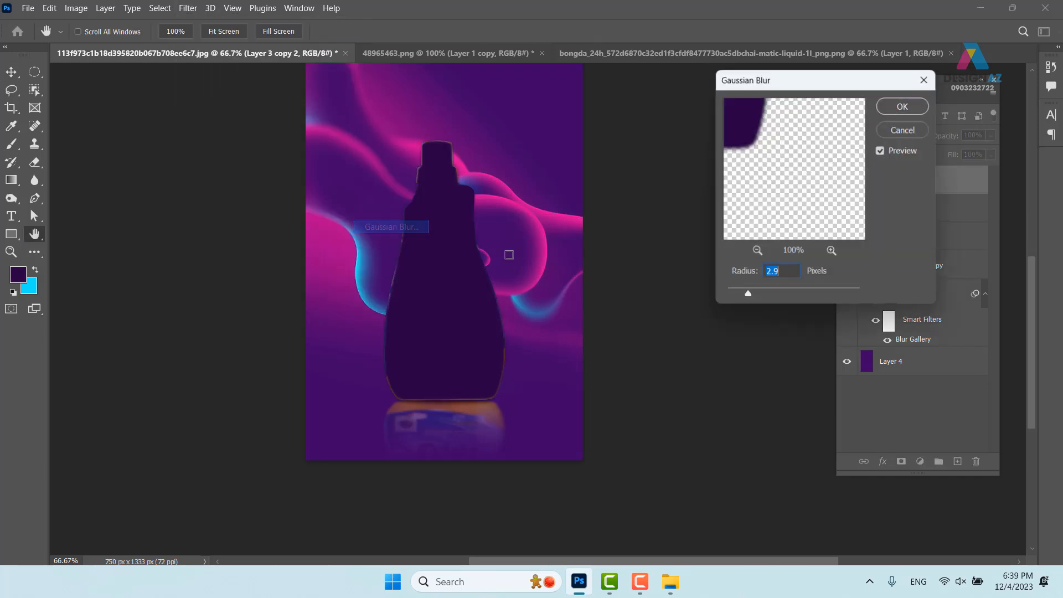
drag(748, 294, 763, 294)
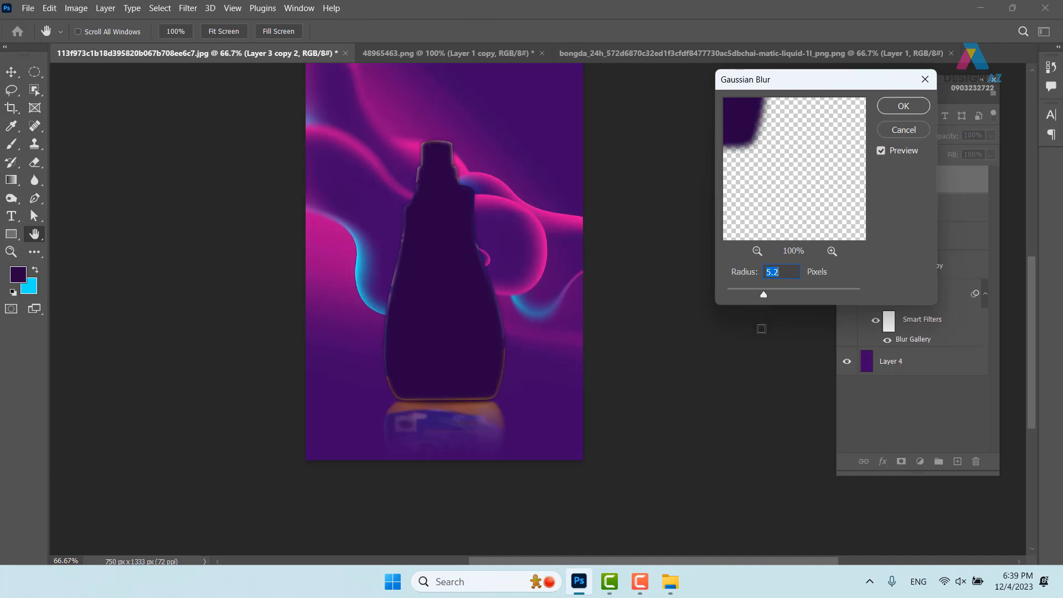
click(905, 105)
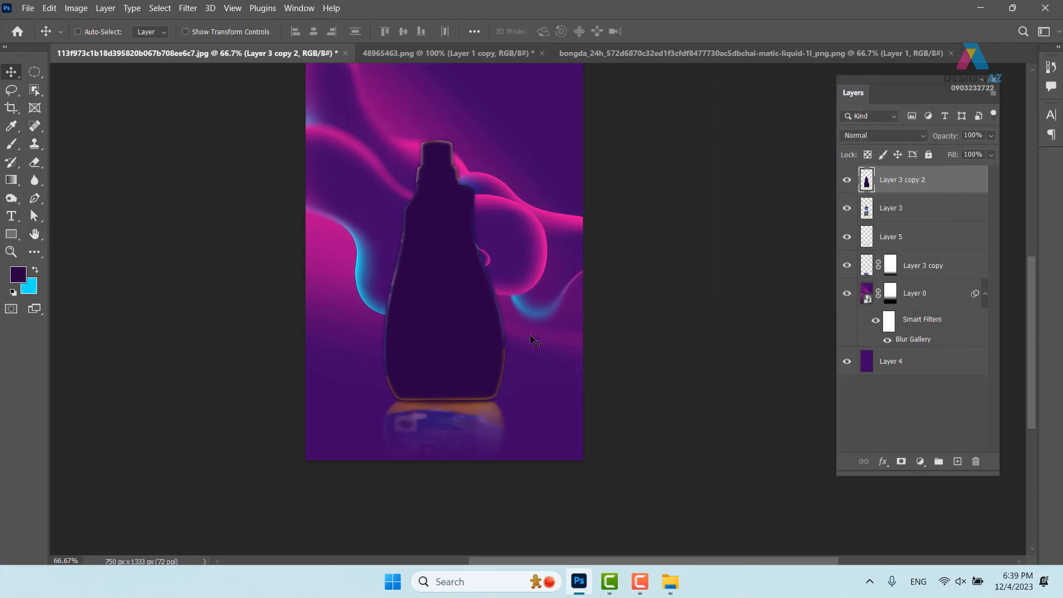
Step: Try to flatten and skew the silhouette into a slanted floor shadow with Free Transform
scroll(527, 338, up, 1)
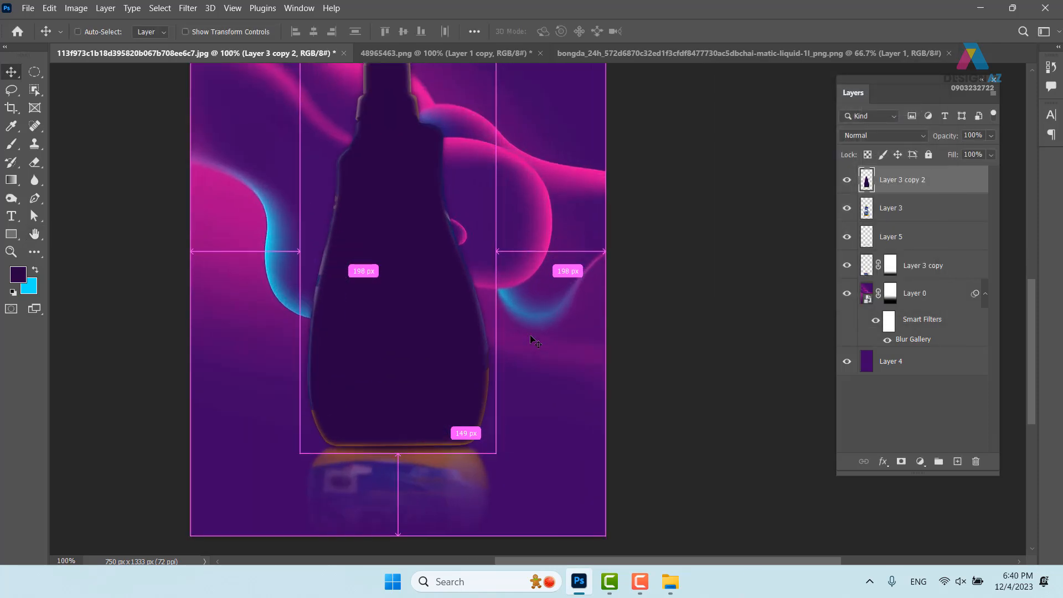
drag(451, 363, 526, 386)
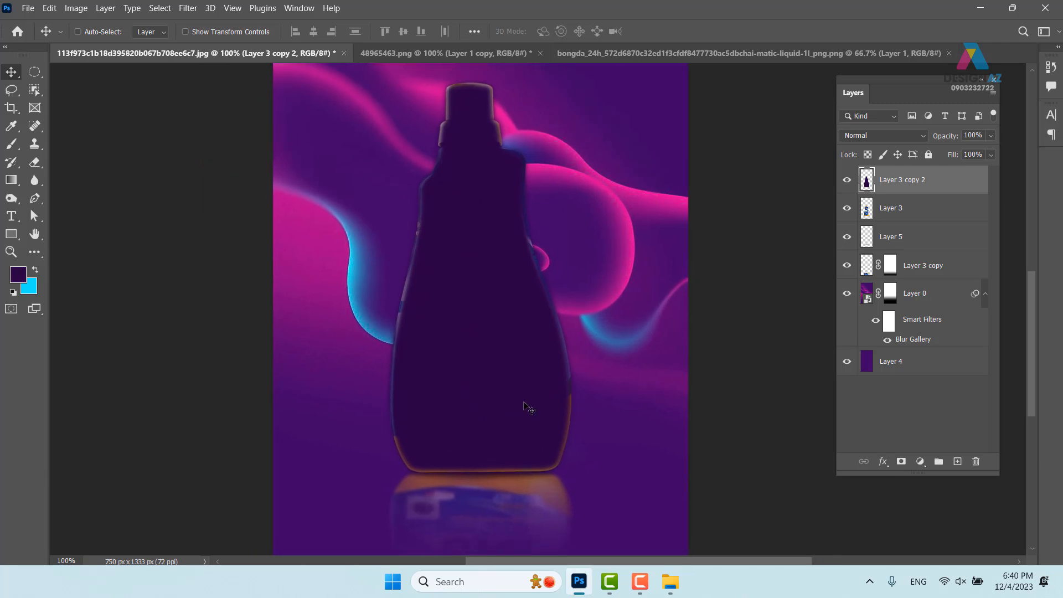
key(ctrl+t)
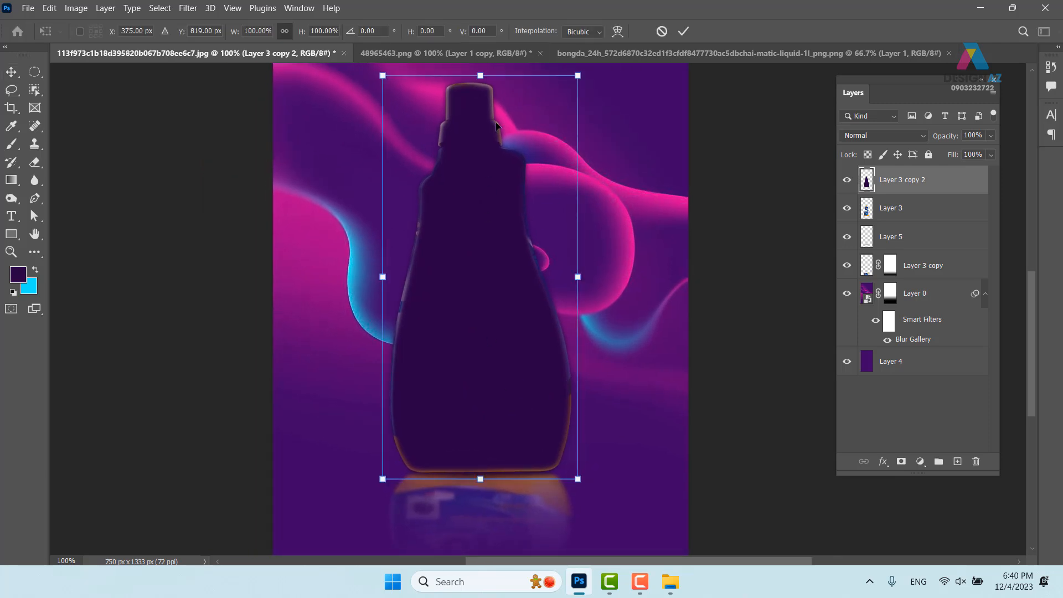
drag(482, 76, 309, 382)
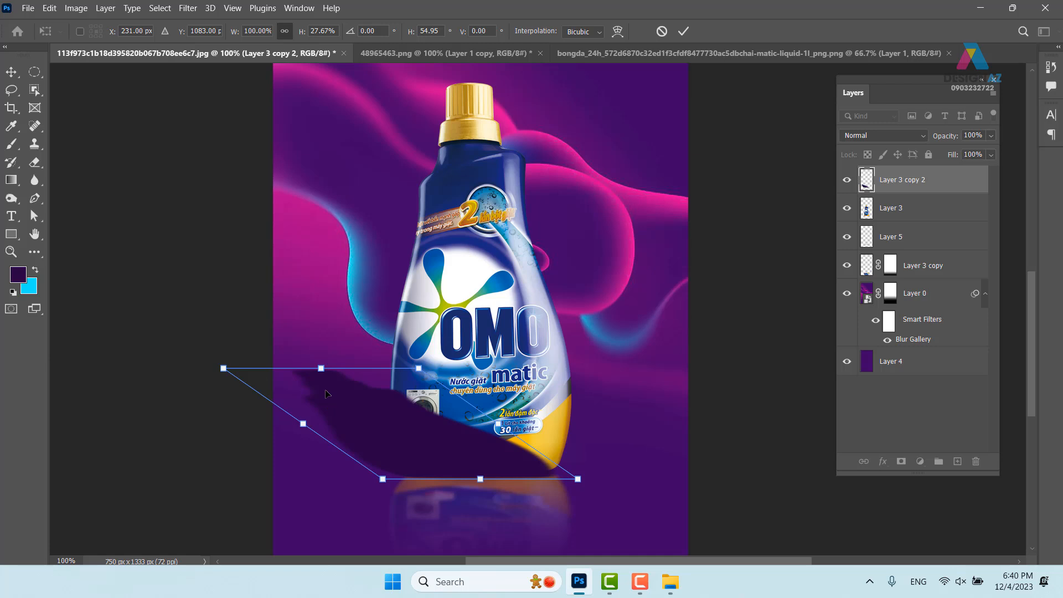
key(ctrl+z)
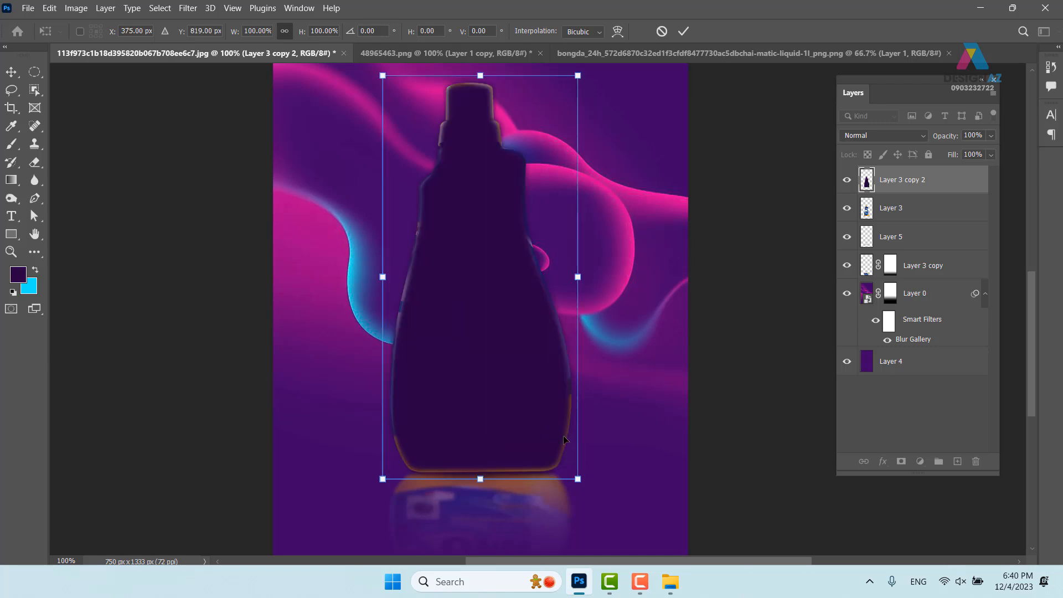
key(Escape)
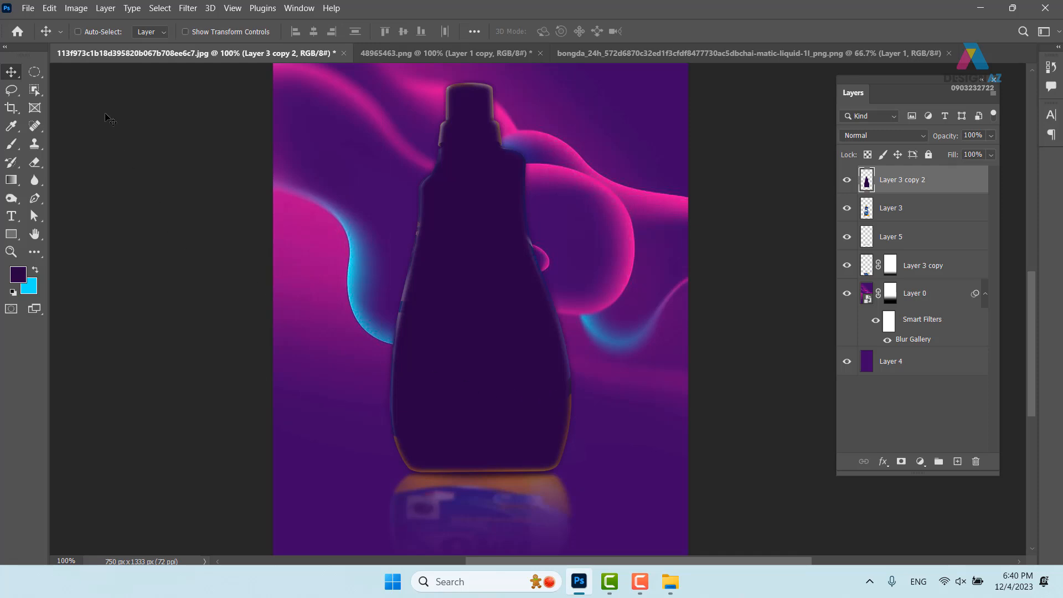
Step: Start a Perspective Warp on the silhouette with two joined planes, a tall one over the body and a short one over the base
click(76, 9)
mouse_move(51, 11)
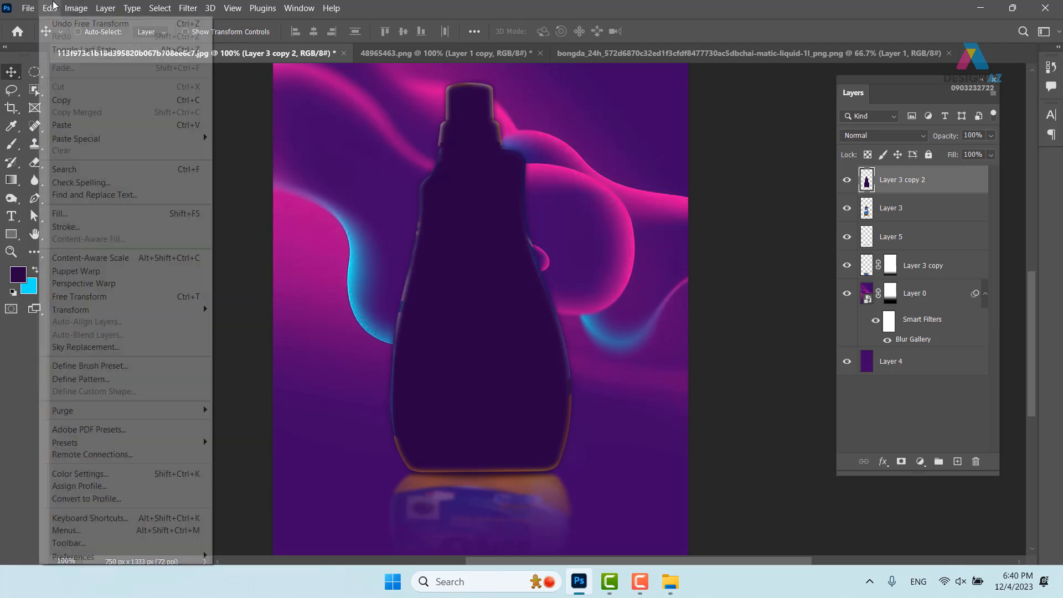
click(134, 288)
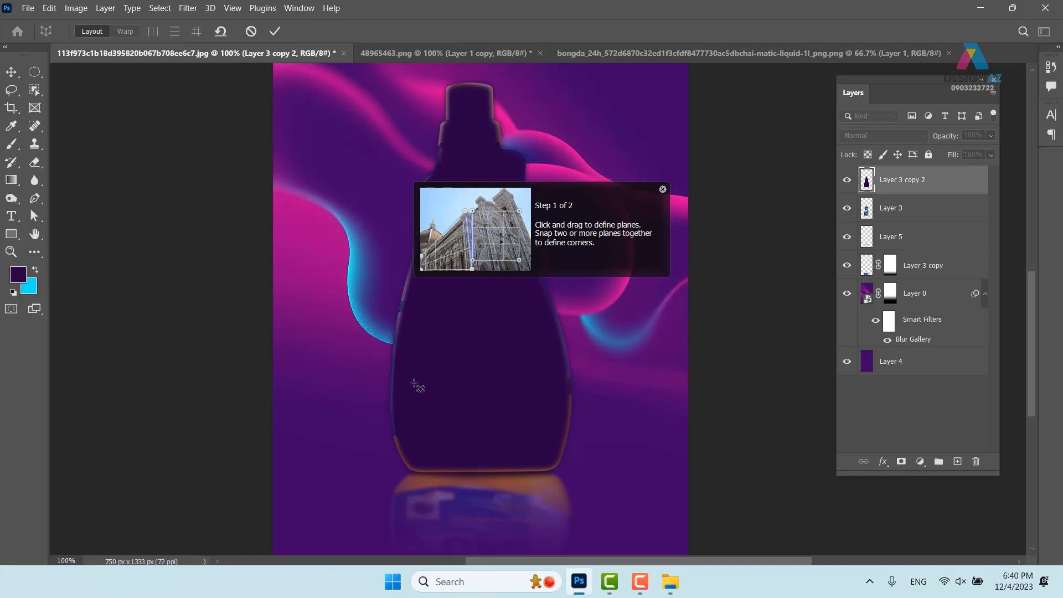
drag(369, 75, 584, 403)
drag(361, 484, 584, 403)
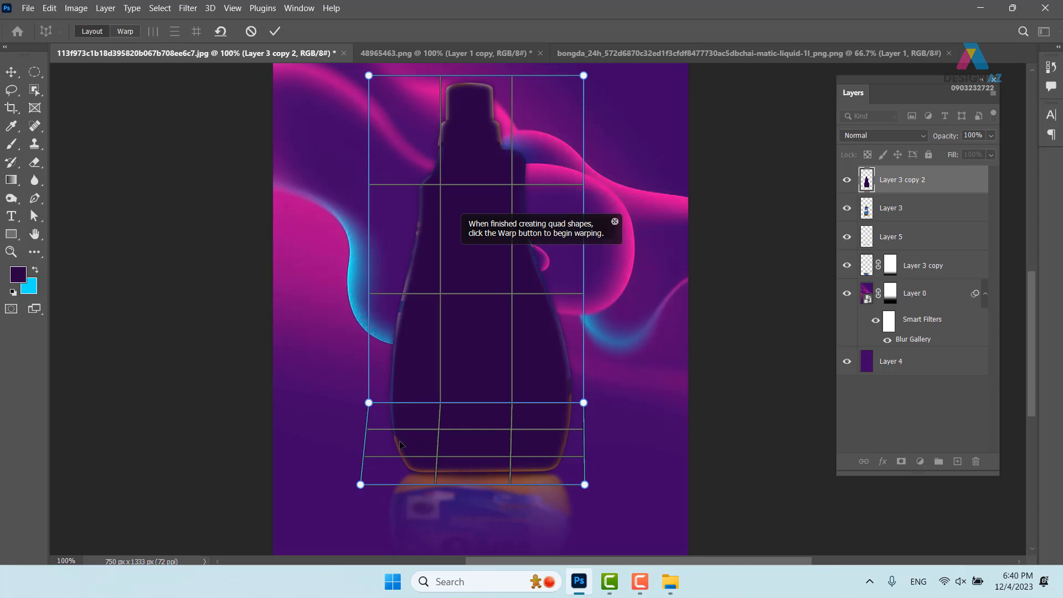
drag(360, 484, 369, 481)
drag(585, 485, 586, 478)
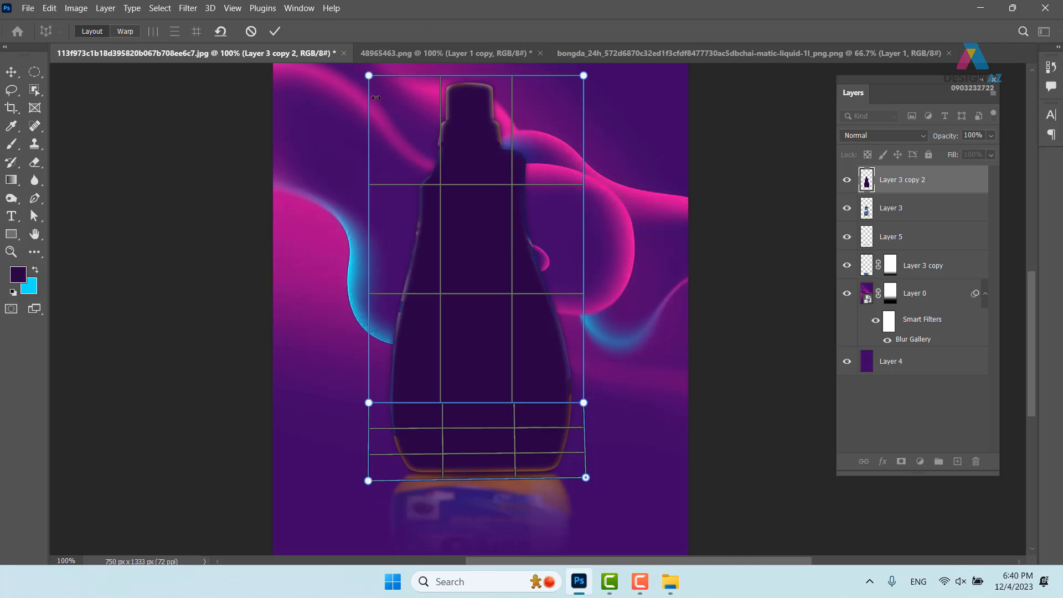
click(125, 32)
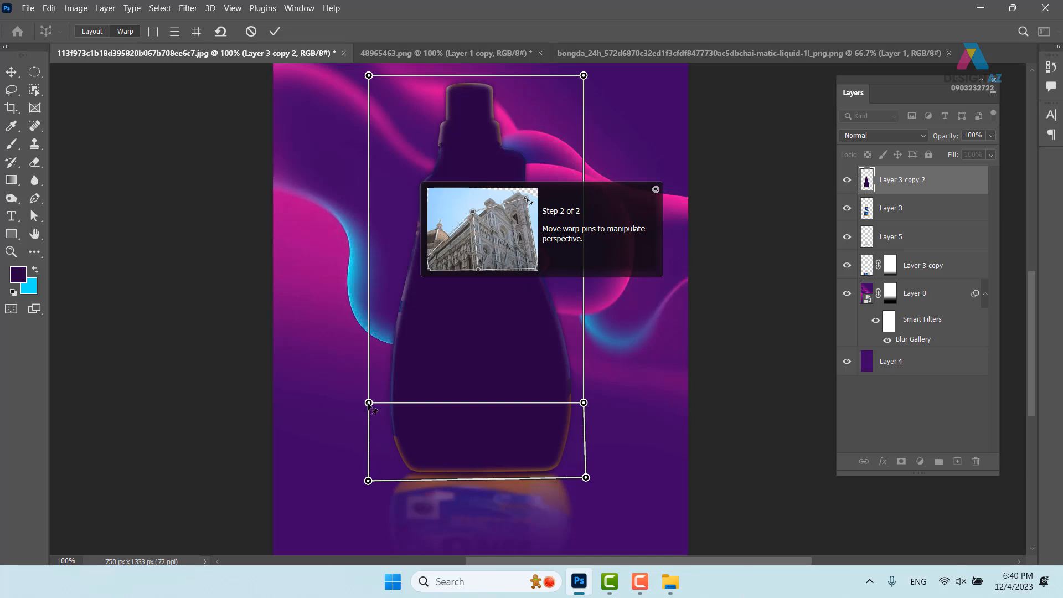
Step: Warp the silhouette's upper plane left and slightly down while its base stays anchored, forming an upright cast shadow beside the bottle
drag(369, 403, 316, 416)
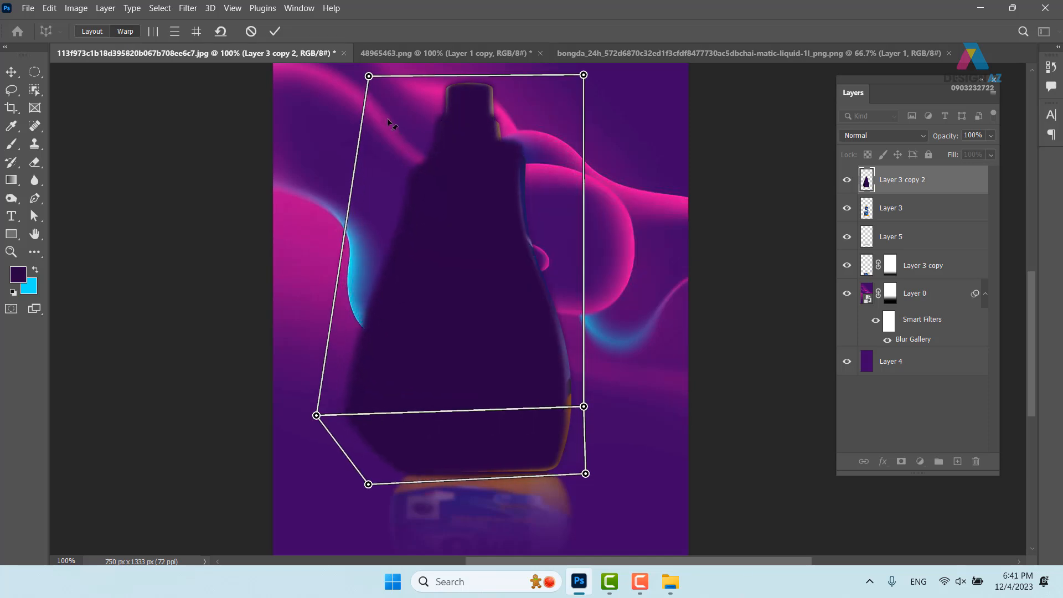
drag(369, 76, 292, 147)
drag(583, 74, 512, 150)
drag(584, 407, 486, 427)
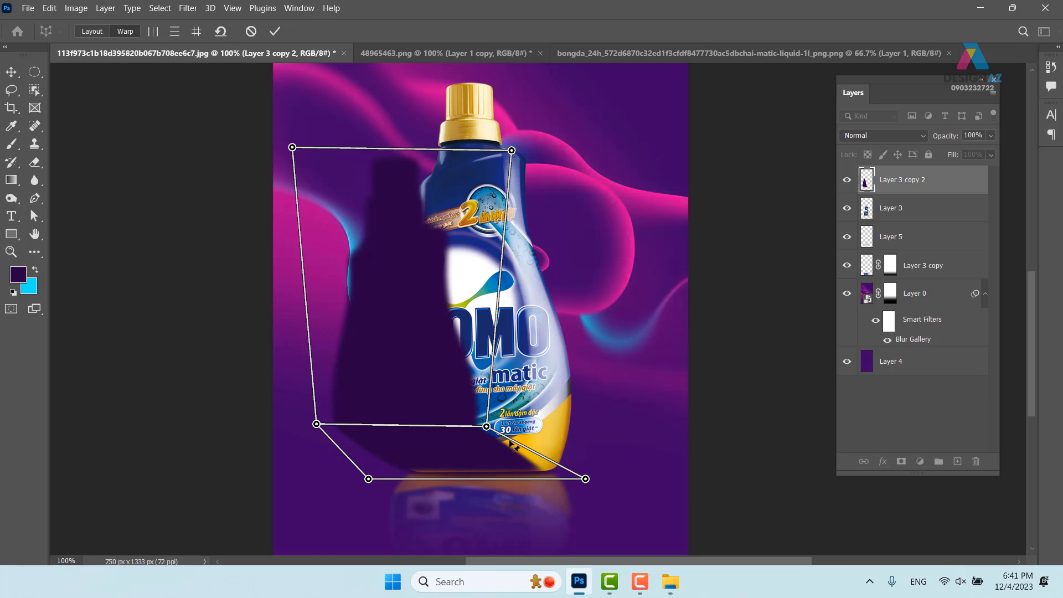
drag(589, 480, 591, 476)
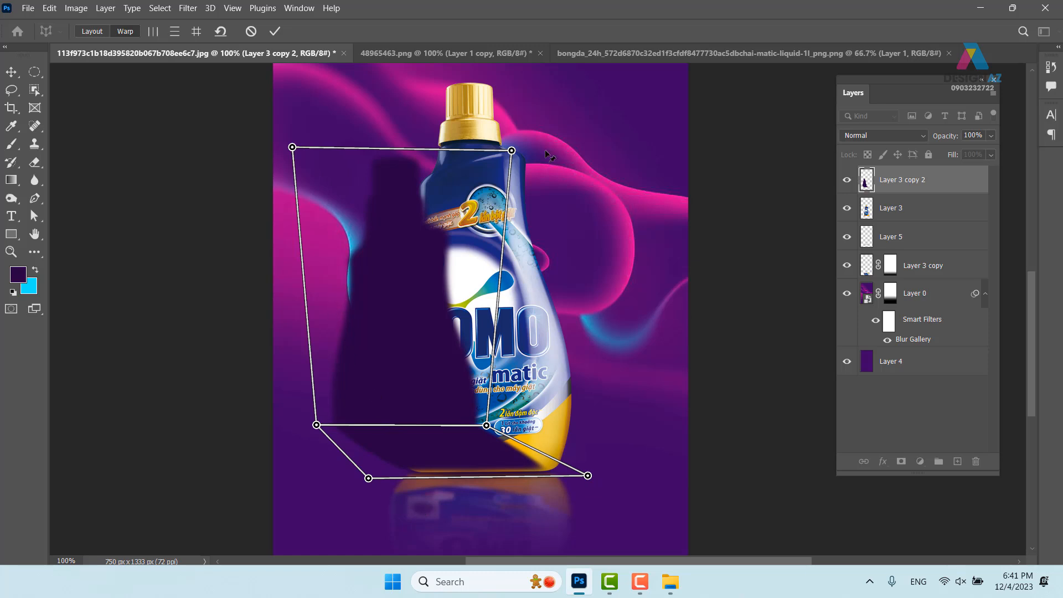
drag(512, 151, 483, 159)
drag(292, 147, 292, 178)
drag(483, 161, 473, 163)
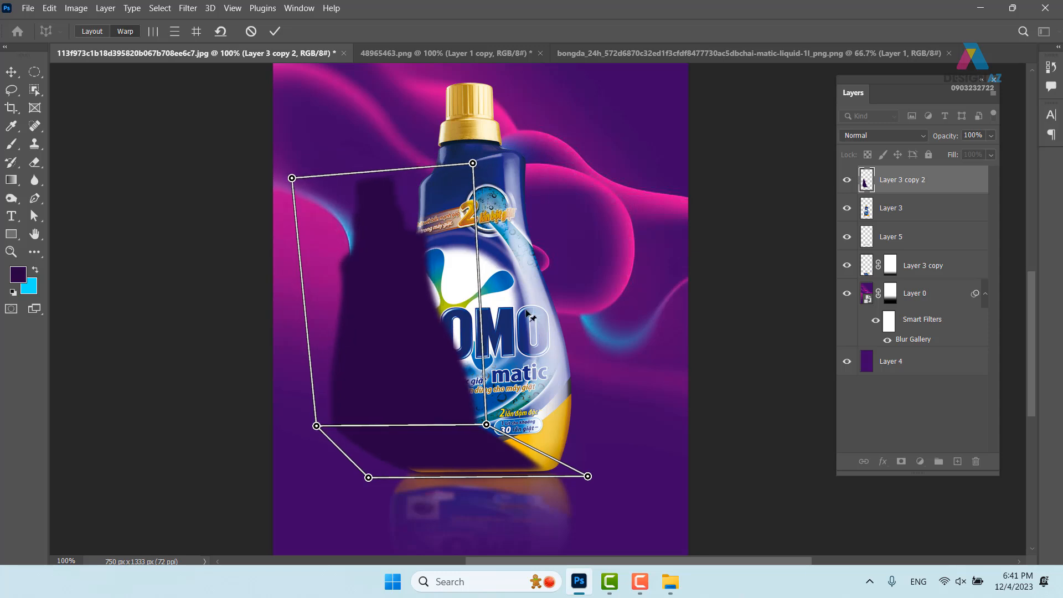
key(Return)
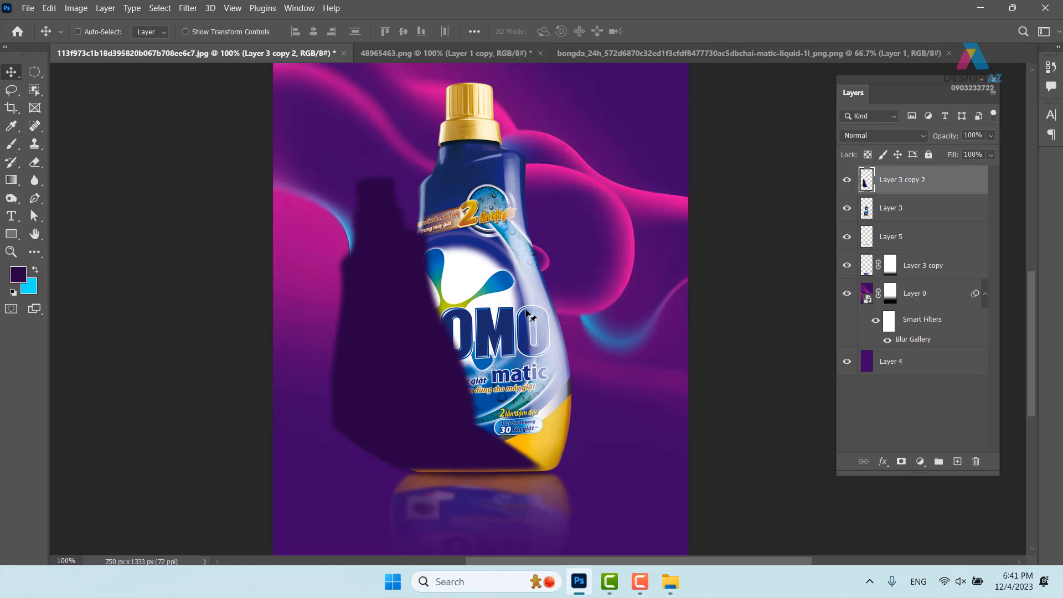
Step: Move the shadow layer beneath the bottle and blend it with Multiply at 60% fill
key(ctrl+bracketleft)
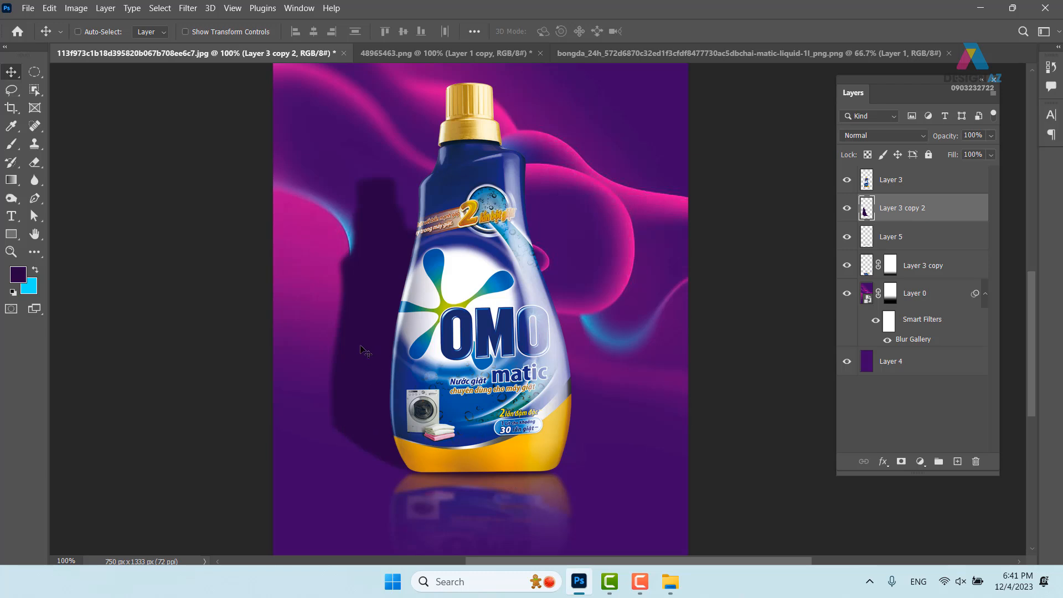
click(890, 133)
click(877, 187)
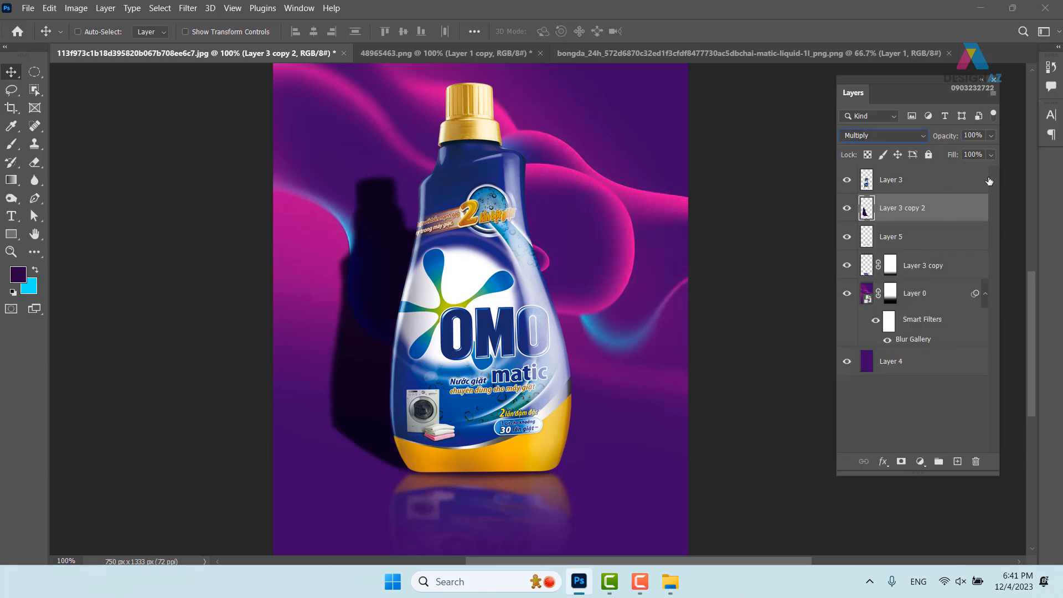
click(991, 155)
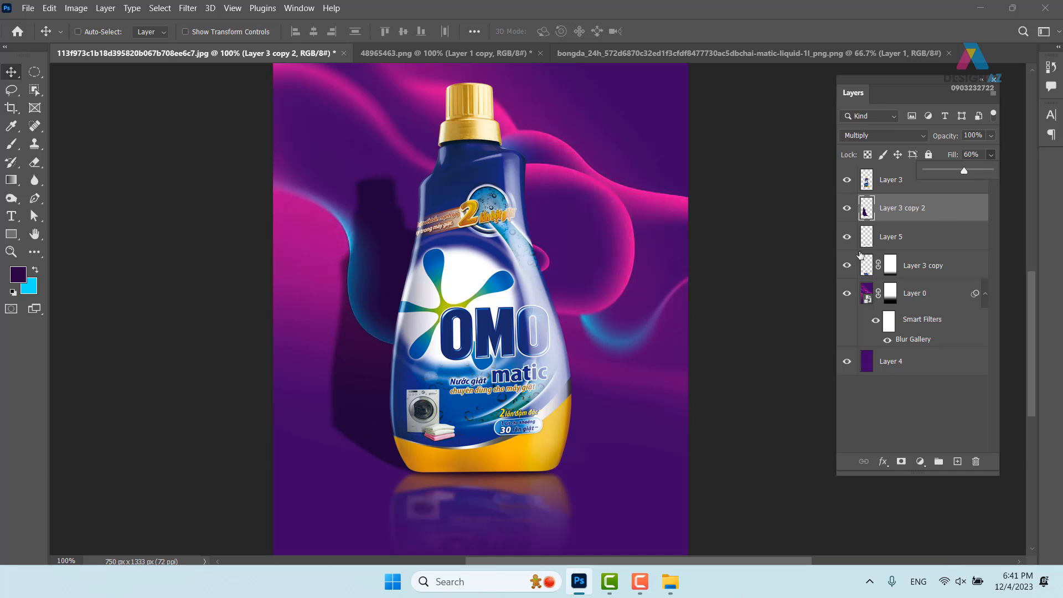
Step: Add a layer mask to the cast shadow and fade it out toward the top with a black-to-white linear gradient
click(907, 467)
click(903, 463)
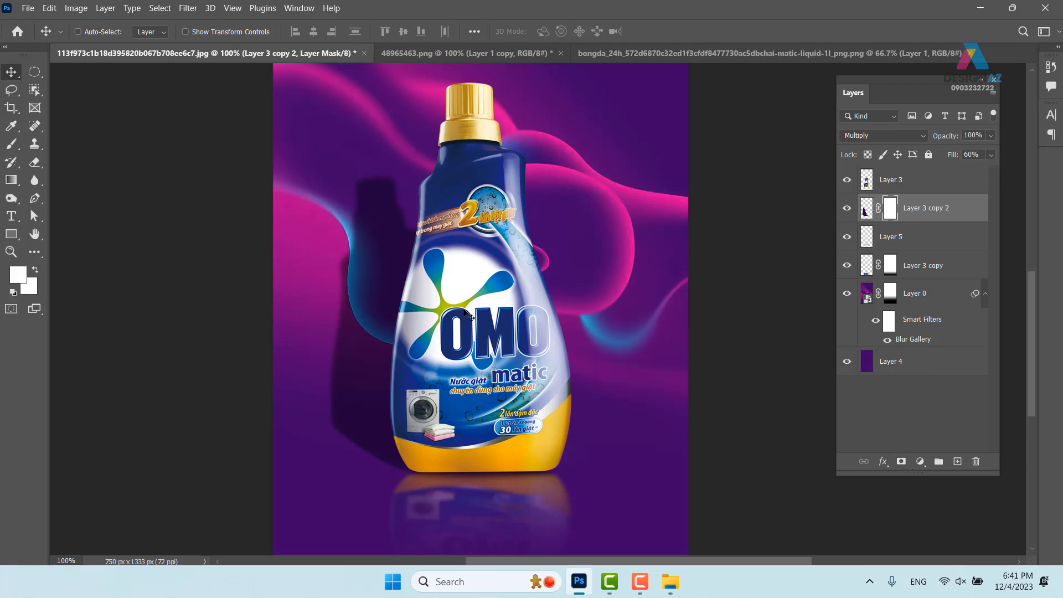
key(g)
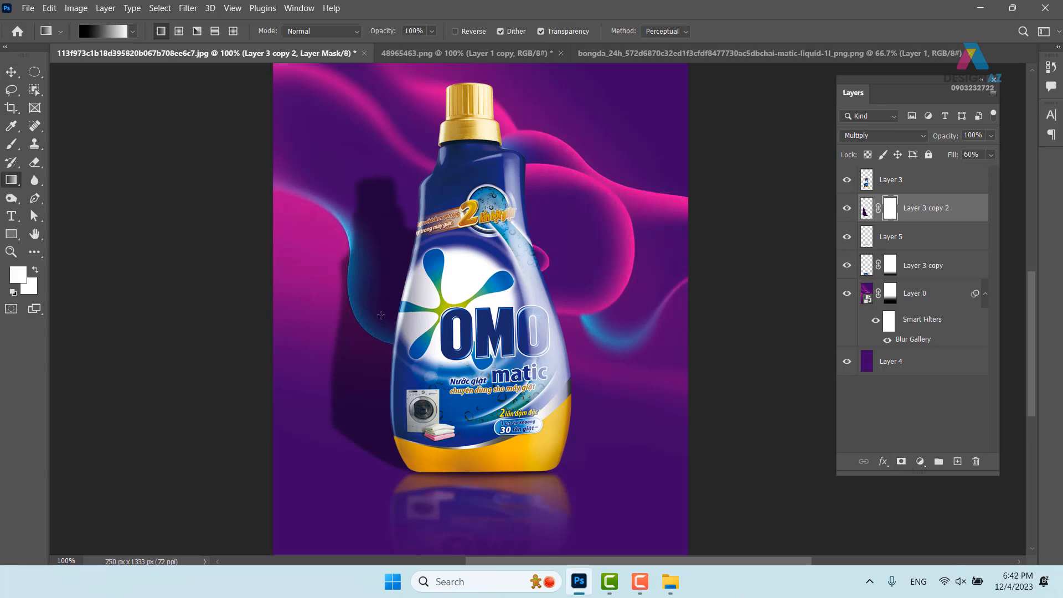
mouse_move(389, 468)
mouse_down()
mouse_move(379, 304)
mouse_move(356, 215)
mouse_move(383, 469)
mouse_up()
drag(393, 194, 392, 481)
drag(394, 149, 386, 440)
drag(420, 100, 392, 499)
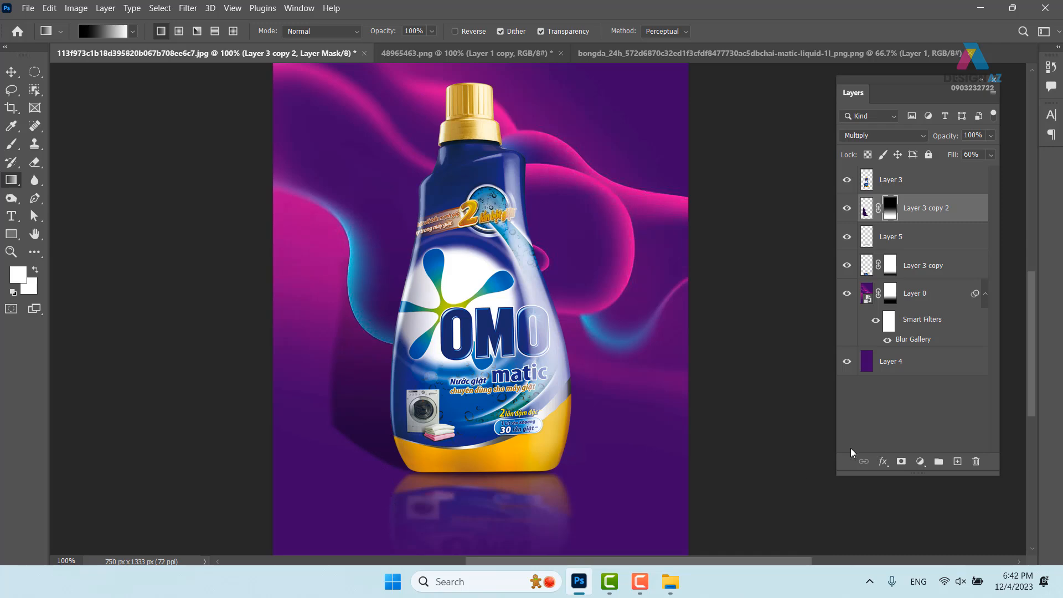
Step: Examine the faded cast shadow and the bottle in the whole composition
scroll(642, 430, down, 3)
drag(521, 284, 579, 336)
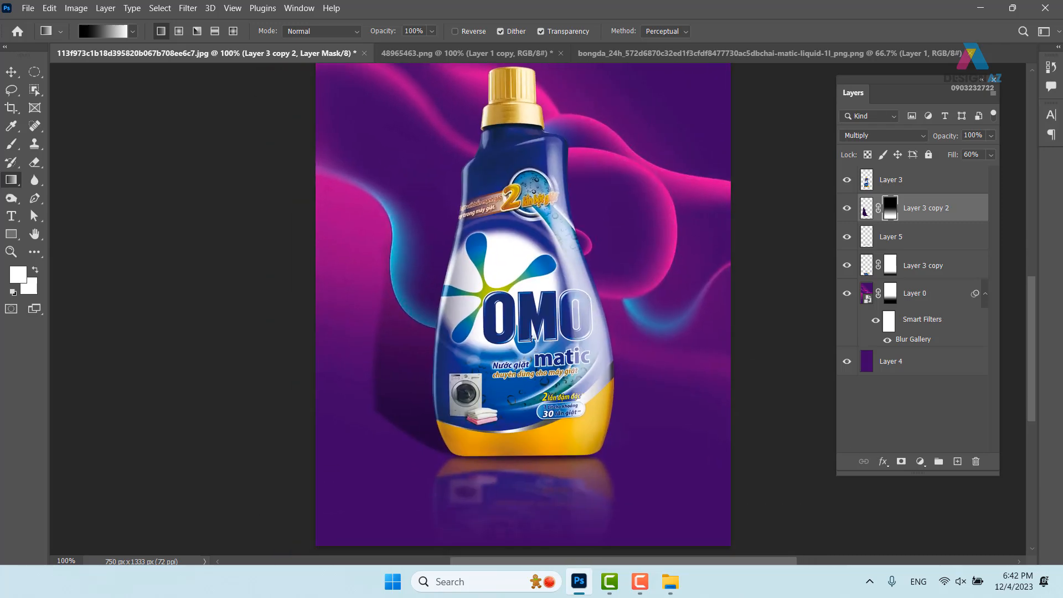
key(ctrl+minus)
key(ctrl+minus)
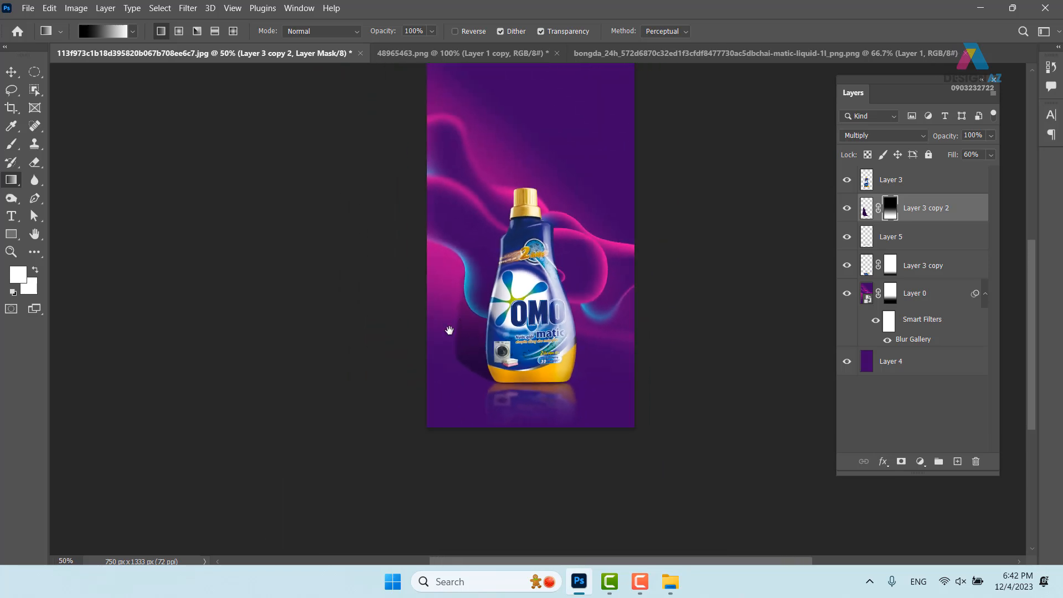
drag(462, 320, 386, 356)
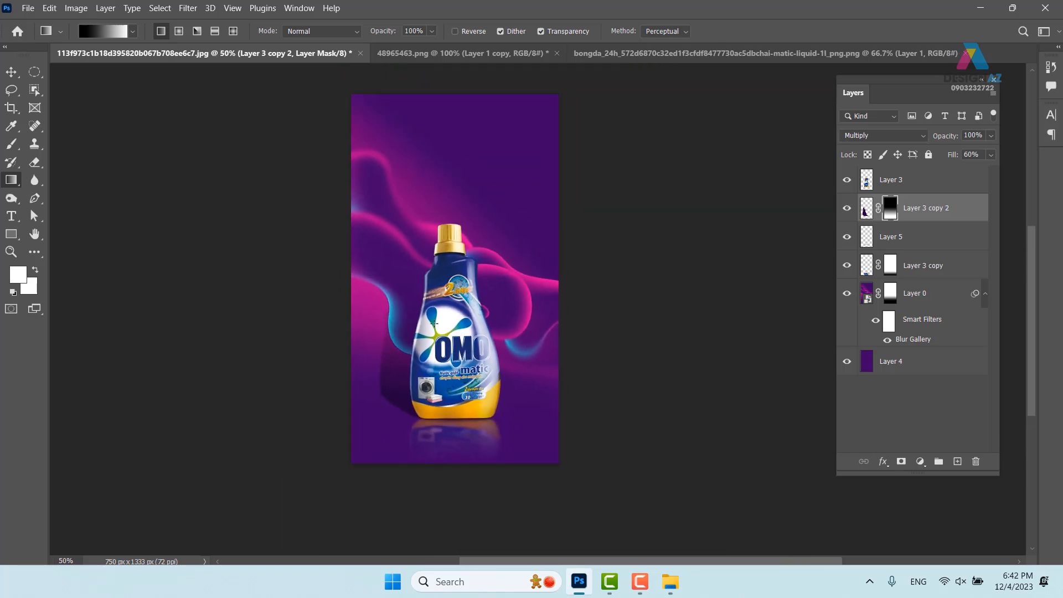
key(ctrl+plus)
key(ctrl+plus)
drag(514, 325, 547, 293)
Step: Duplicate the bottle layer, set the copy to Soft Light, and compare the bottle with and without it
key(v)
right_click(400, 202)
click(412, 207)
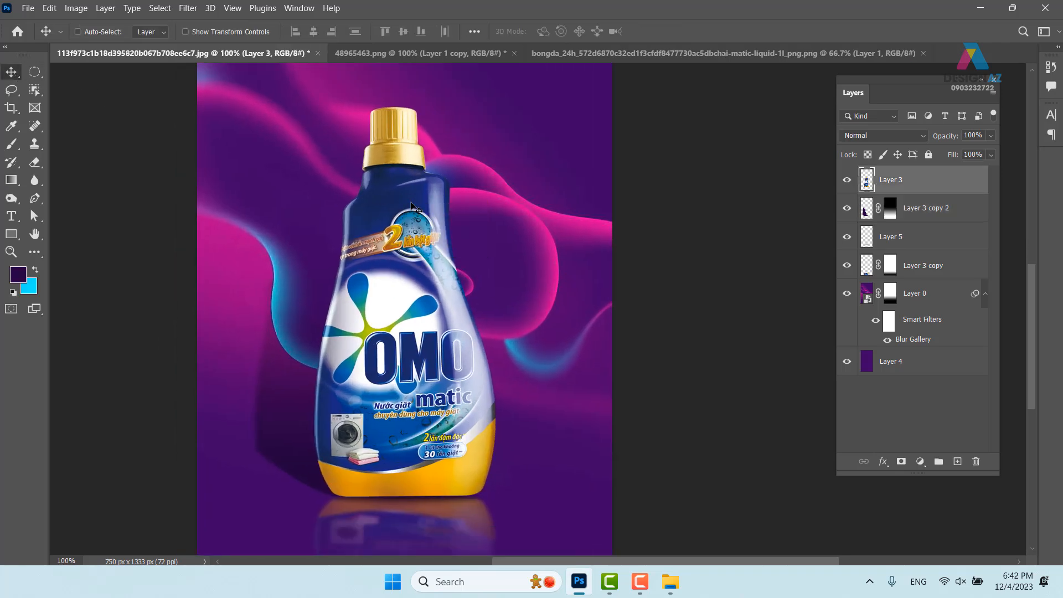
key(ctrl+j)
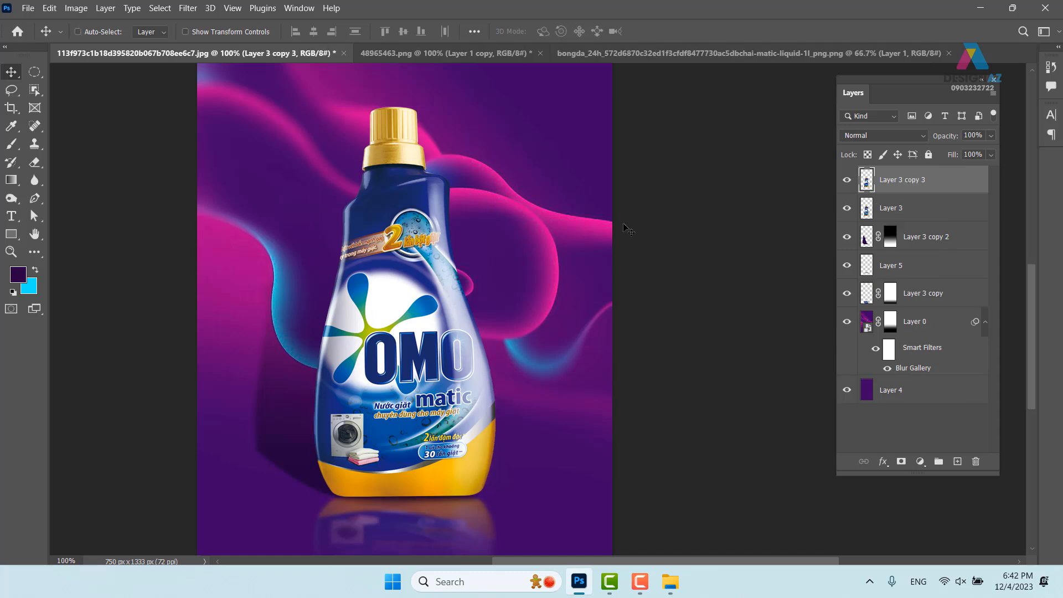
click(897, 137)
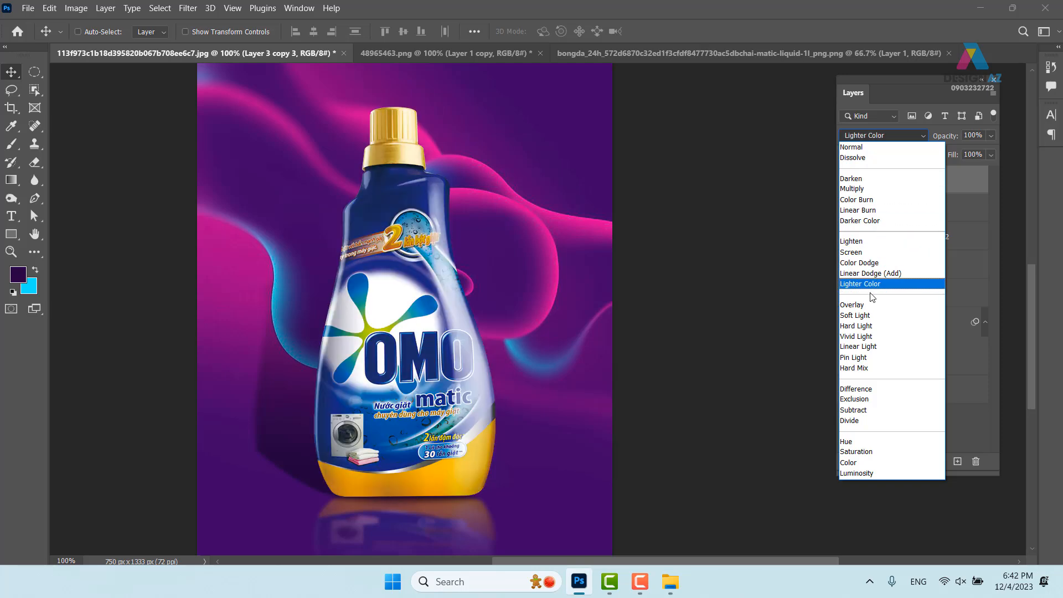
click(866, 315)
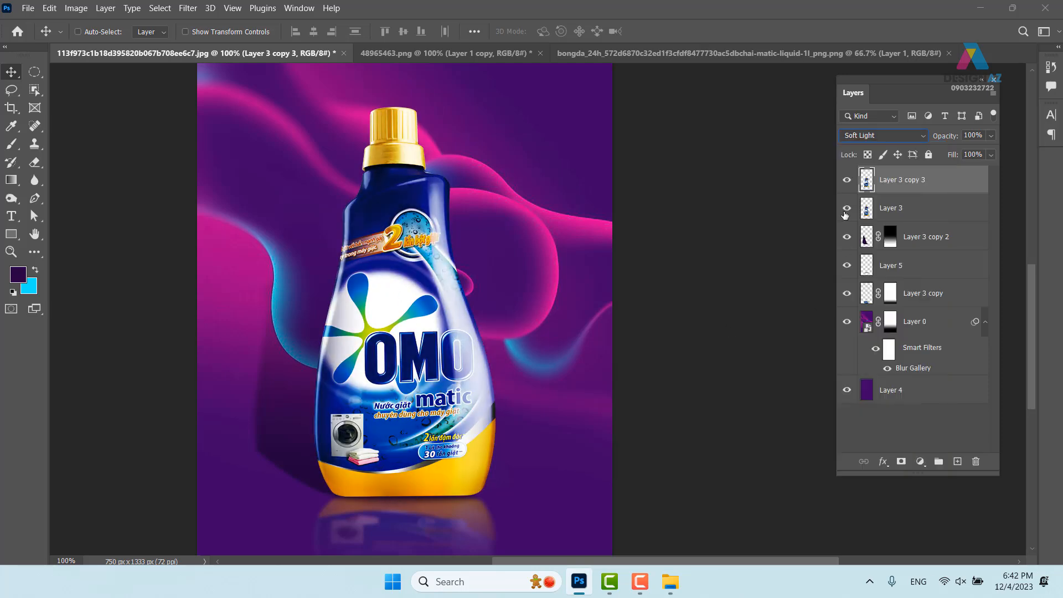
click(848, 181)
click(848, 180)
Step: Duplicate the Soft Light bottle layer in place and set the new copy's blend mode to Screen
drag(552, 270, 573, 257)
right_click(479, 304)
click(493, 314)
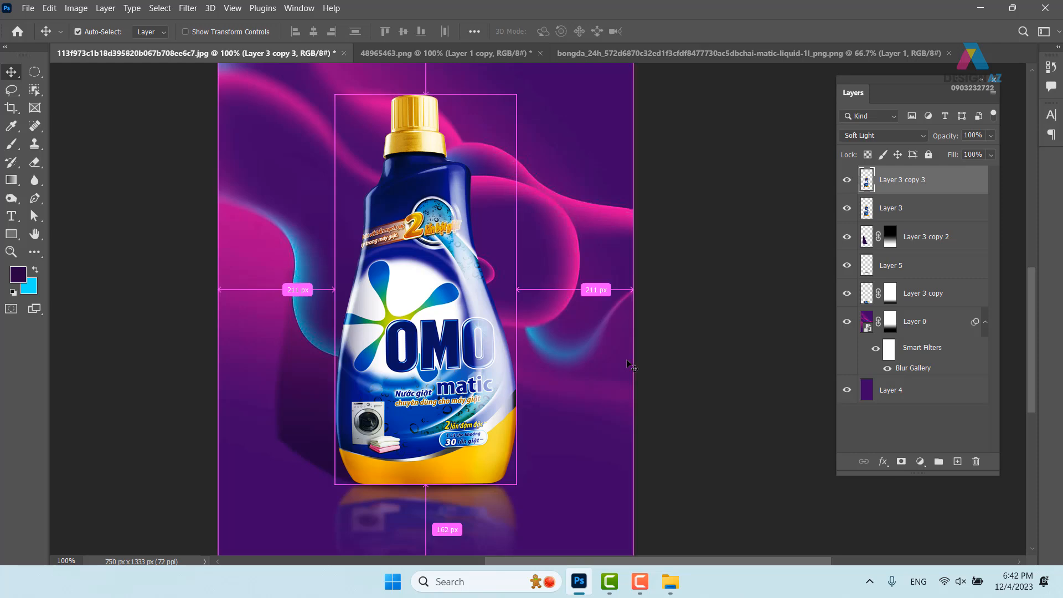
key(ctrl+j)
drag(508, 393, 613, 391)
key(ctrl+z)
click(885, 137)
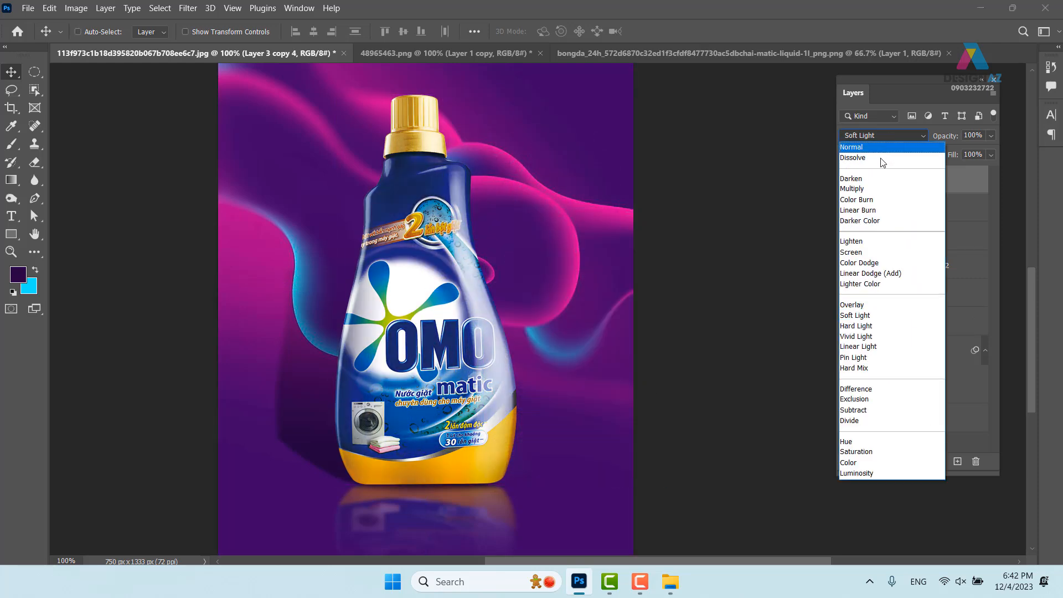
click(886, 248)
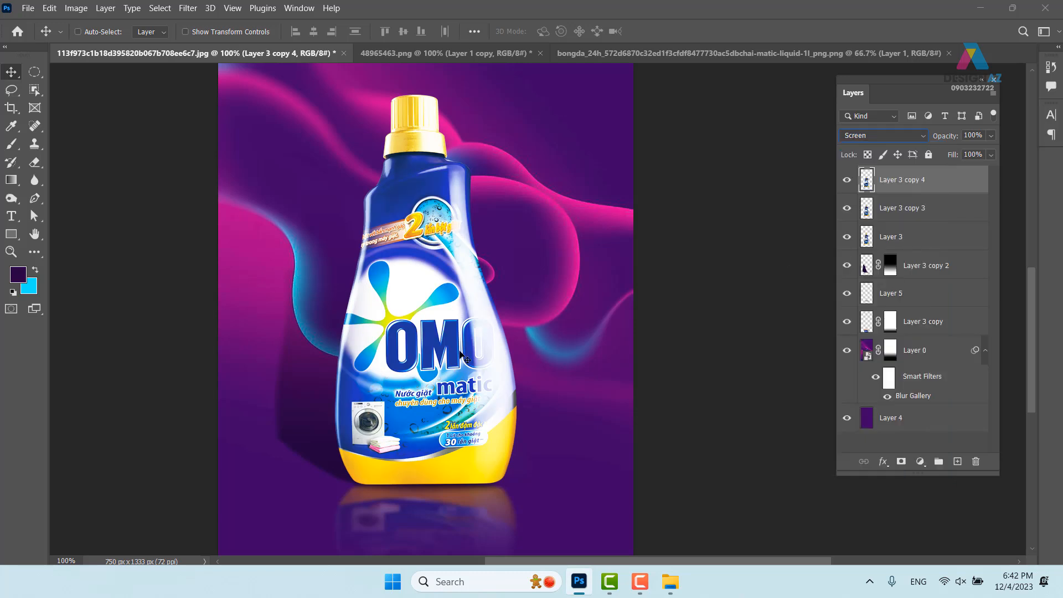
Step: Limit the Screen copy to the bottle's highlights by splitting the Current Layer black Blend If slider to 159 / 203
right_click(932, 185)
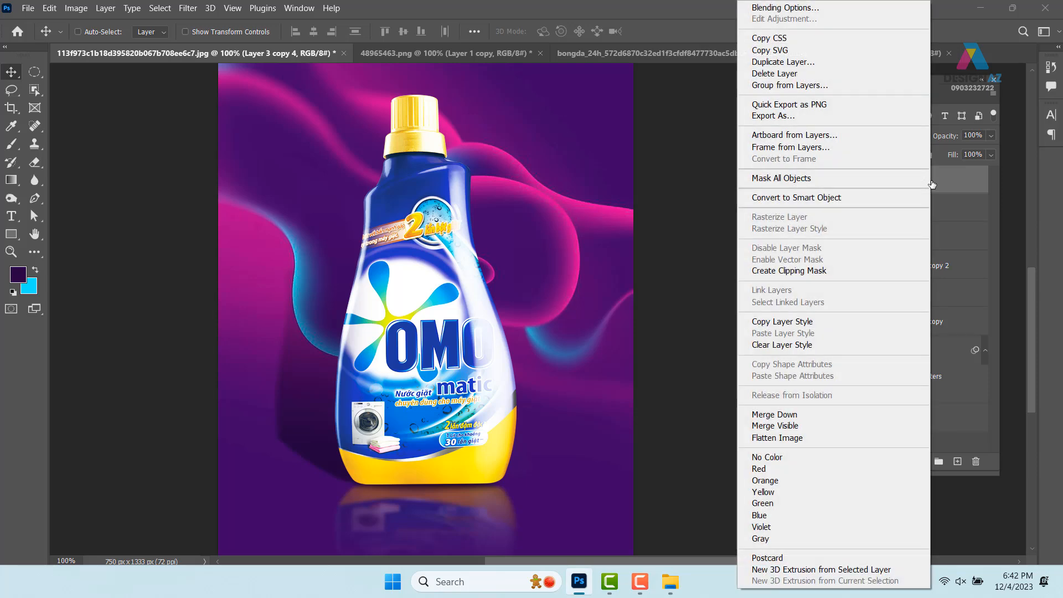
click(781, 8)
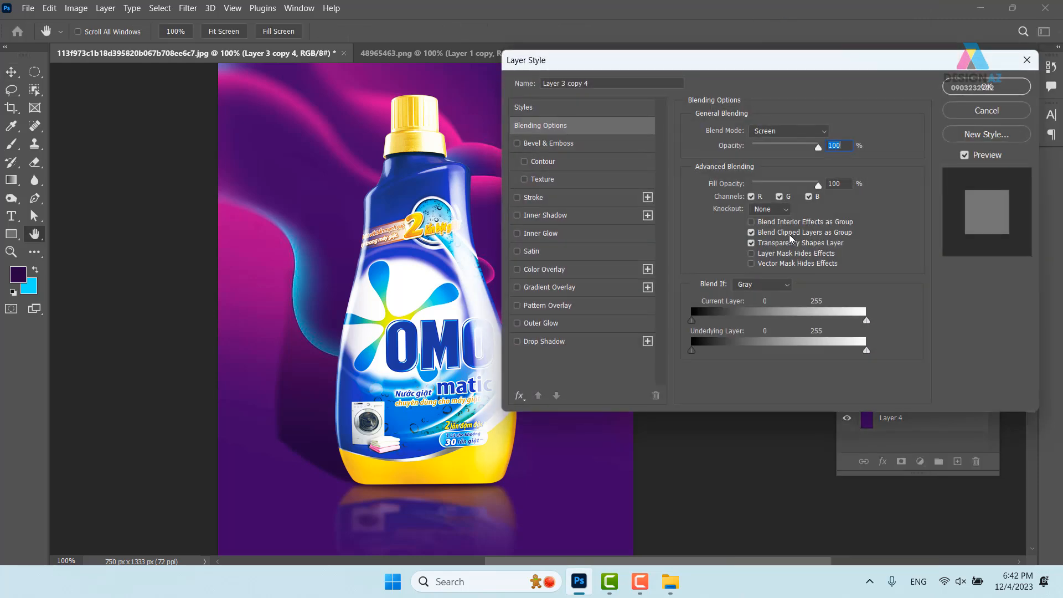
drag(692, 321, 834, 321)
key(alt)
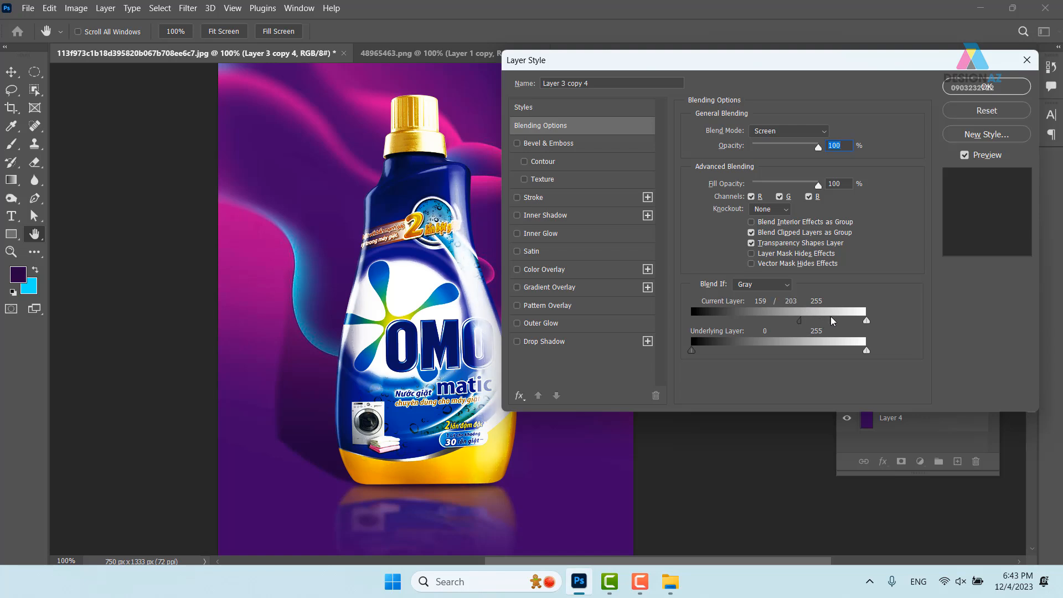
click(966, 156)
click(965, 156)
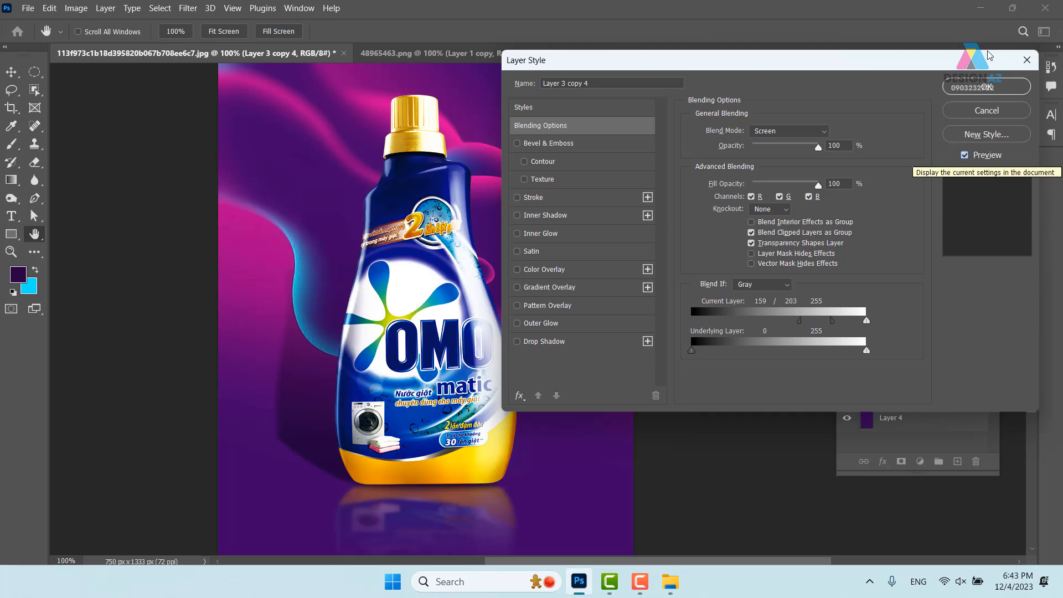
click(1002, 89)
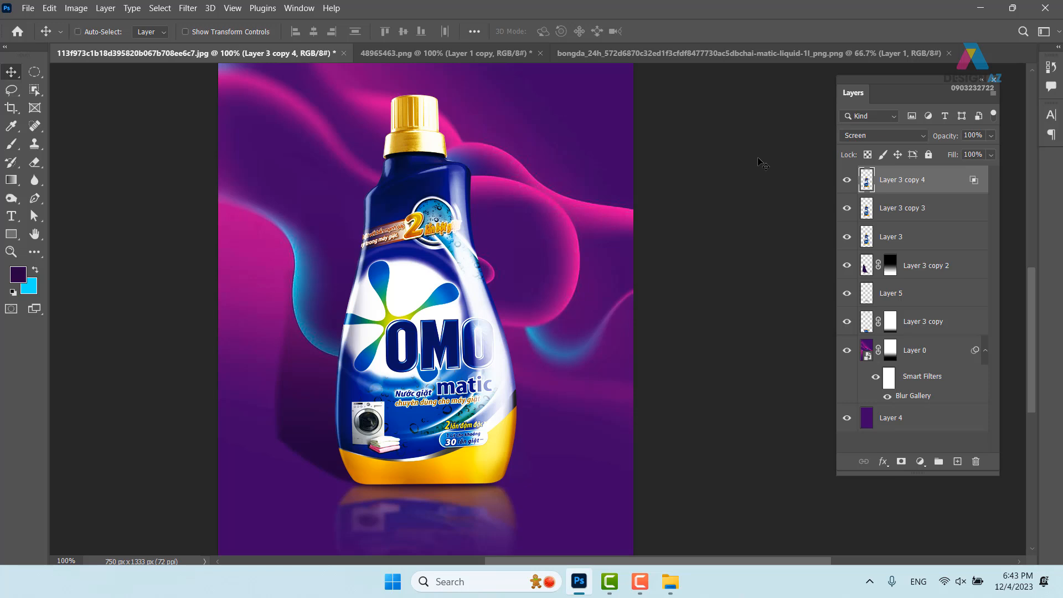
Step: Duplicate the wavy background layer, Layer 0, and set the copy's blend mode to Screen
drag(548, 293, 498, 287)
drag(451, 247, 441, 301)
right_click(508, 268)
click(523, 270)
drag(523, 270, 484, 264)
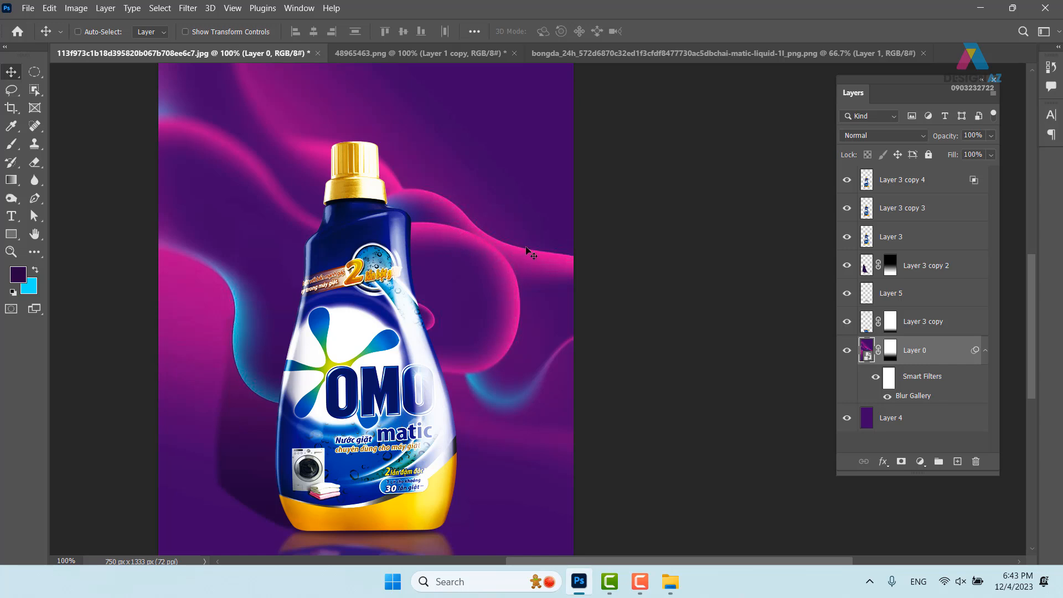
right_click(478, 243)
click(488, 250)
key(ctrl+j)
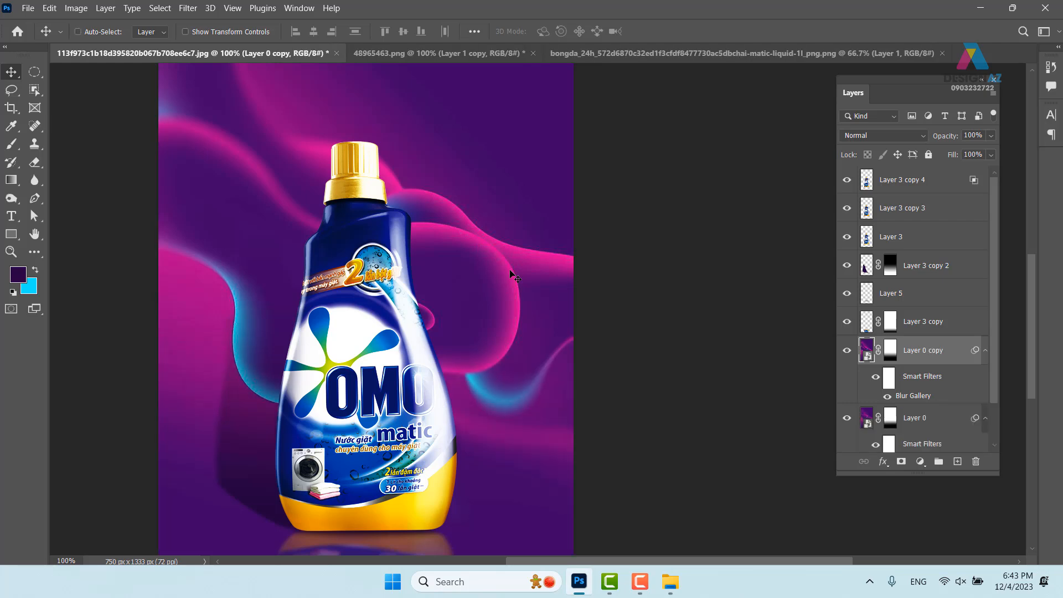
click(903, 135)
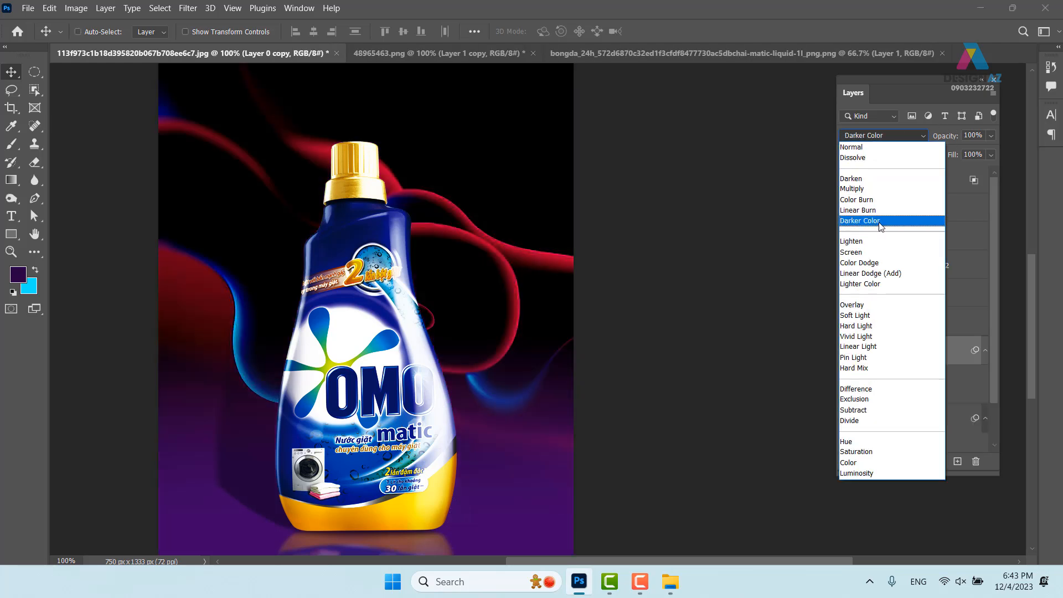
click(864, 248)
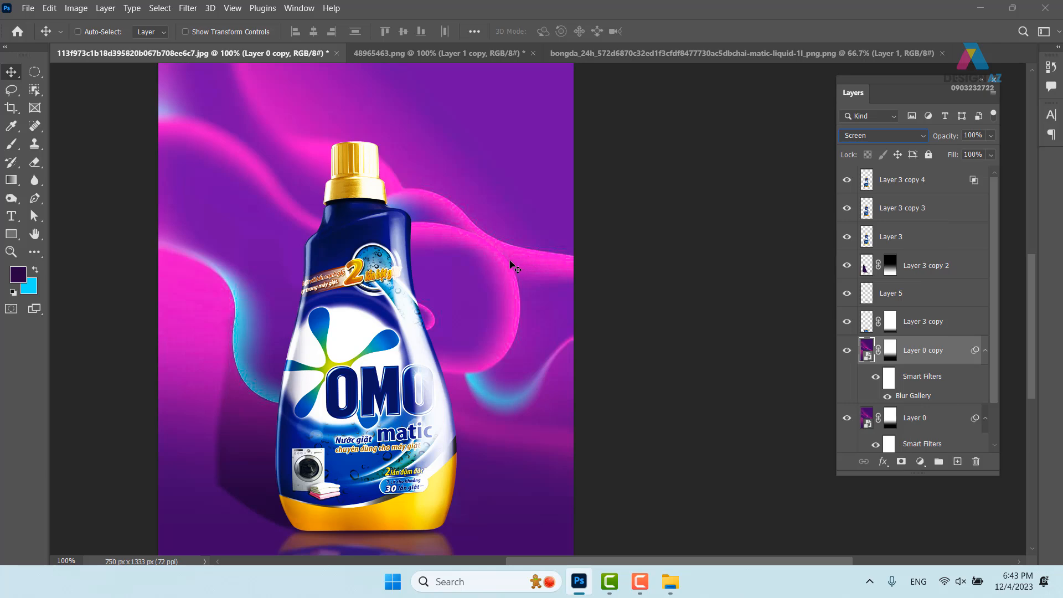
Step: Limit the Layer 0 copy's Screen effect to brighter areas by splitting the Current Layer black Blend If slider to 59 / 104
right_click(924, 359)
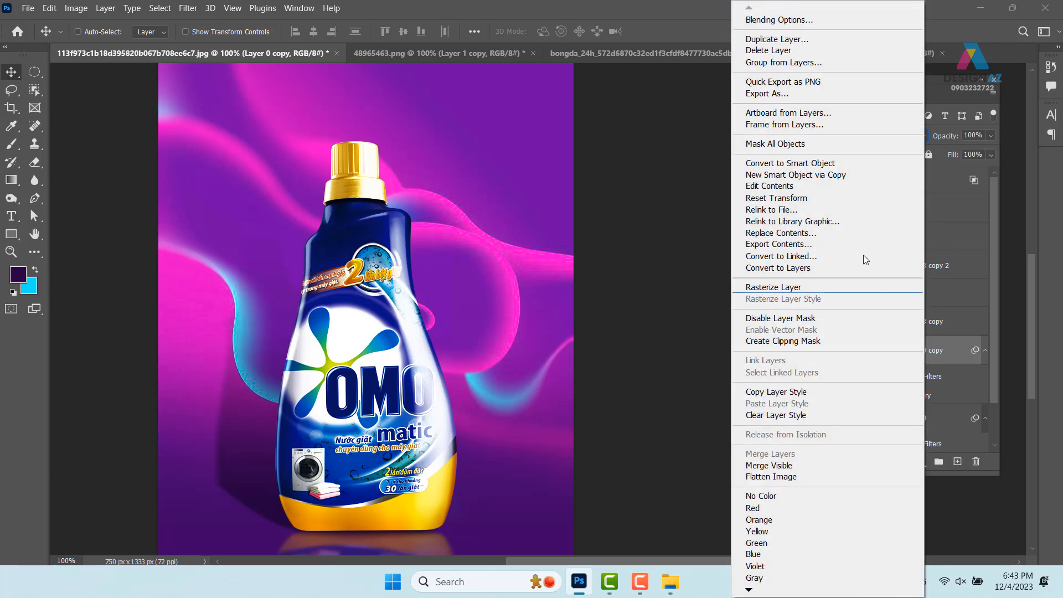
click(819, 23)
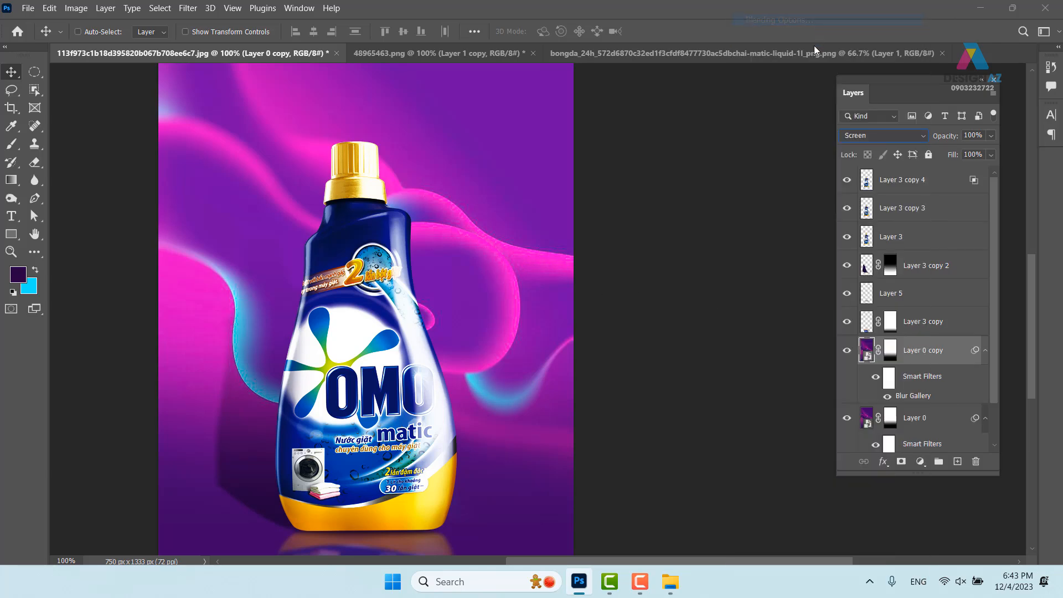
drag(692, 320, 732, 321)
drag(752, 65, 891, 96)
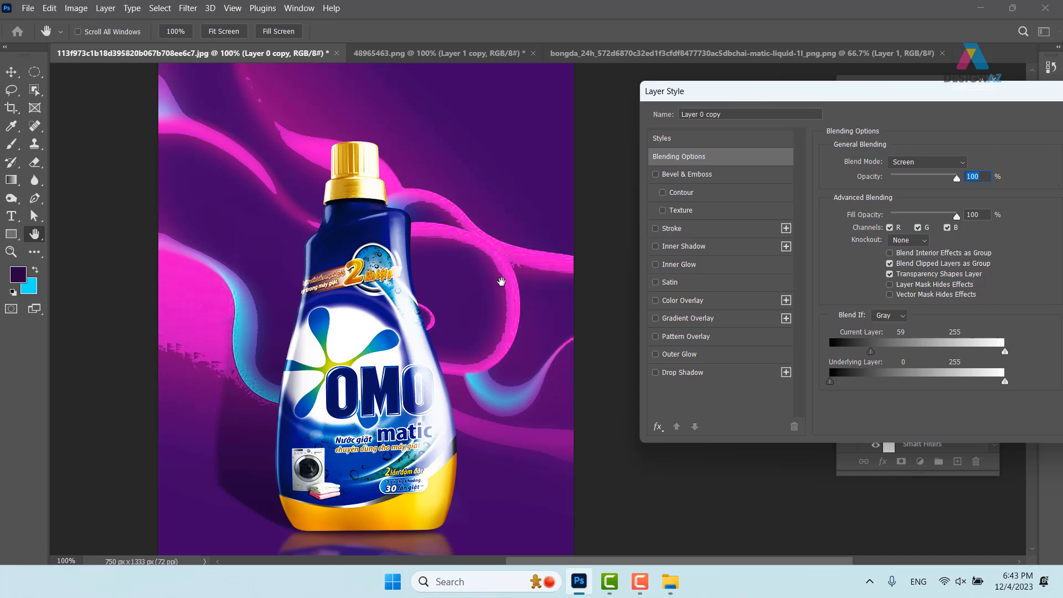
drag(876, 352, 904, 350)
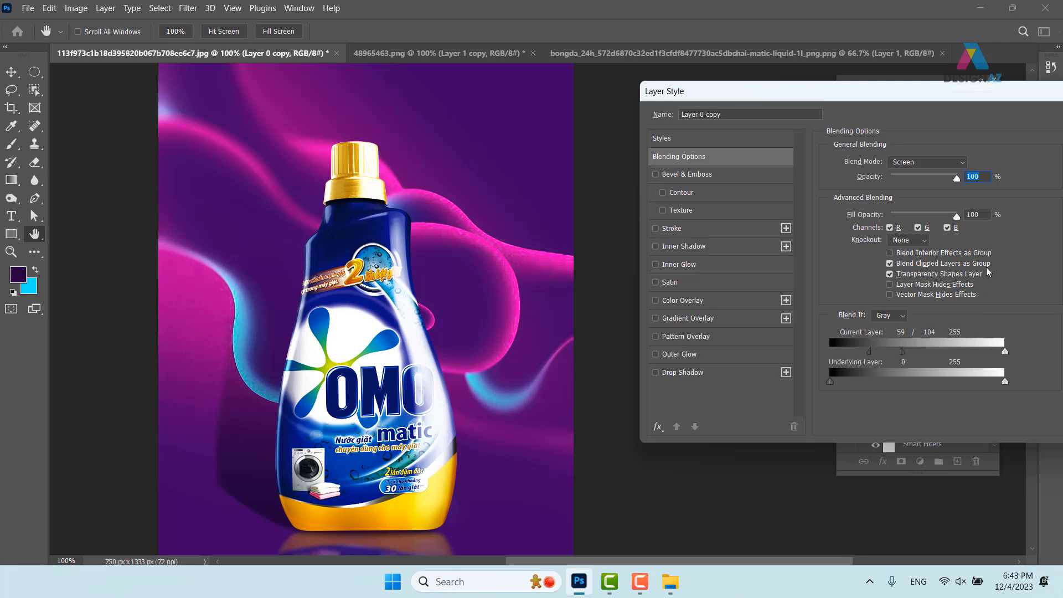
drag(952, 93, 802, 91)
click(976, 115)
Step: Compare the wavy background with and without the brightened Layer 0 copy
click(847, 351)
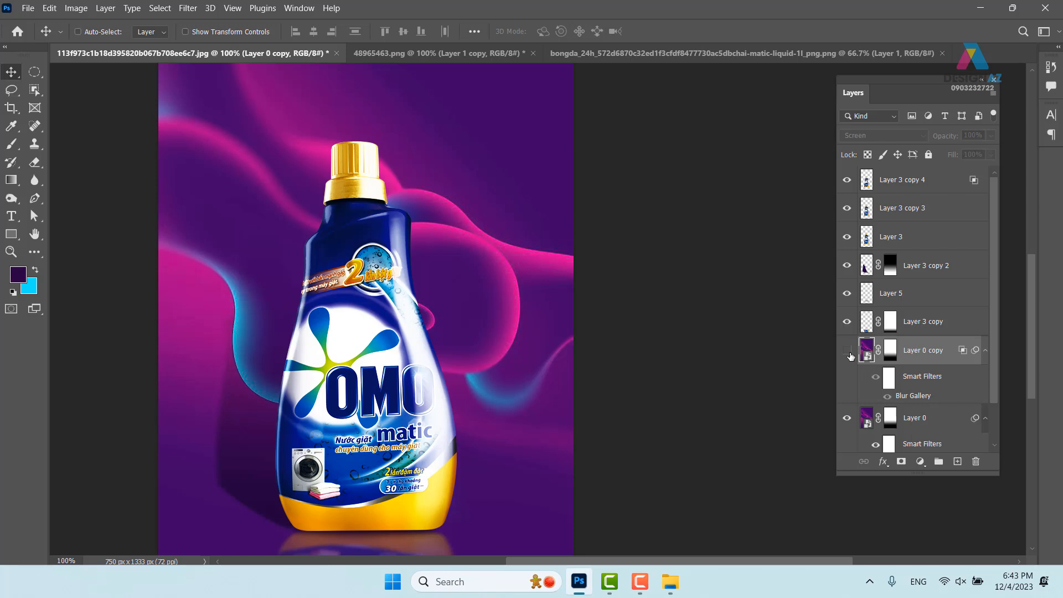
click(847, 351)
click(848, 351)
click(848, 351)
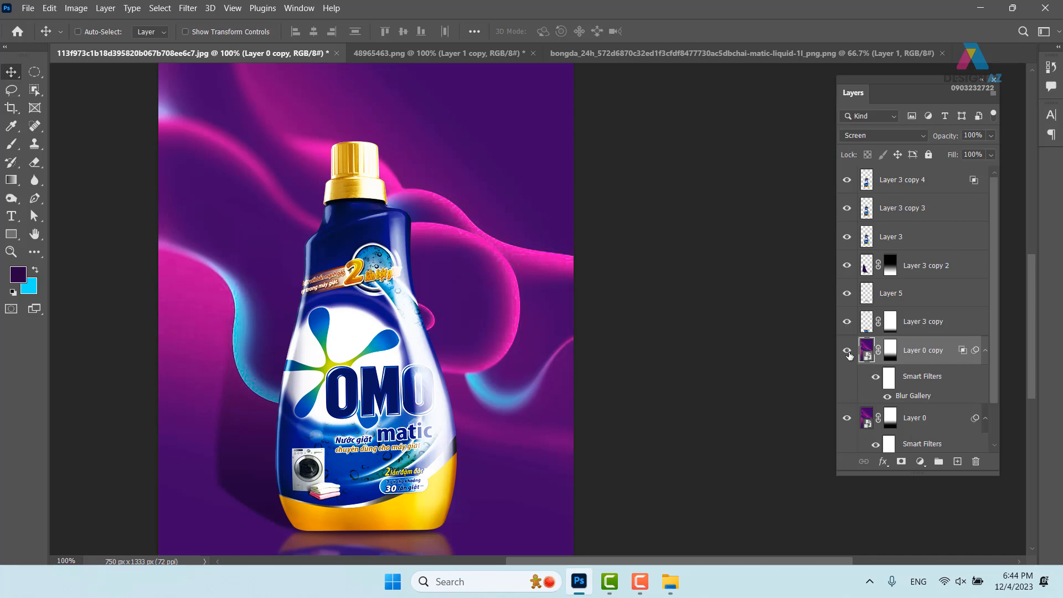
Step: Paint black on the Layer 0 copy's mask with a 138 px soft round brush to tone down the bright wave edges around the bottle
click(891, 351)
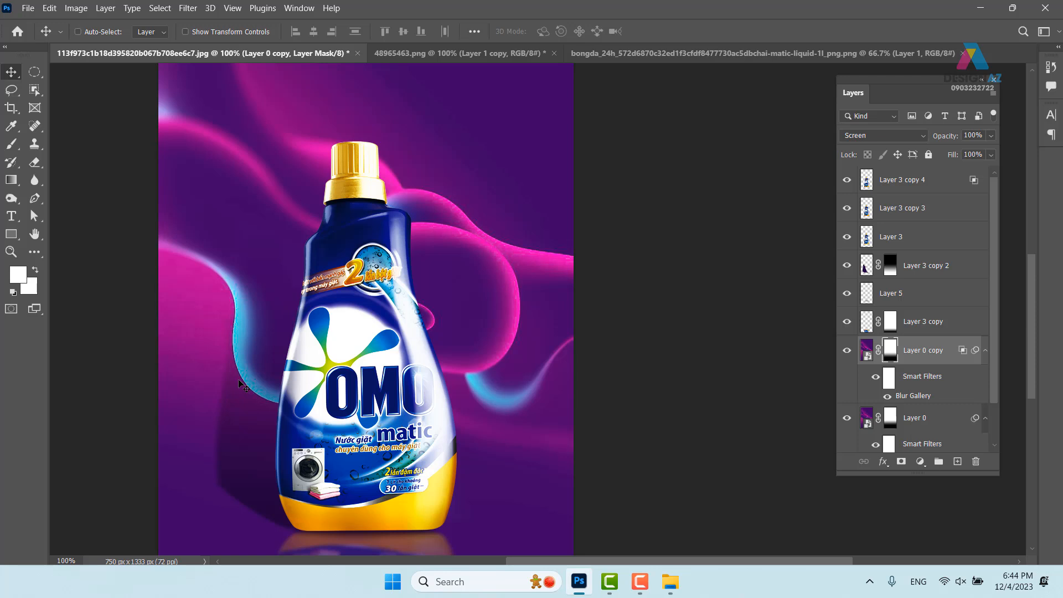
key(b)
click(100, 31)
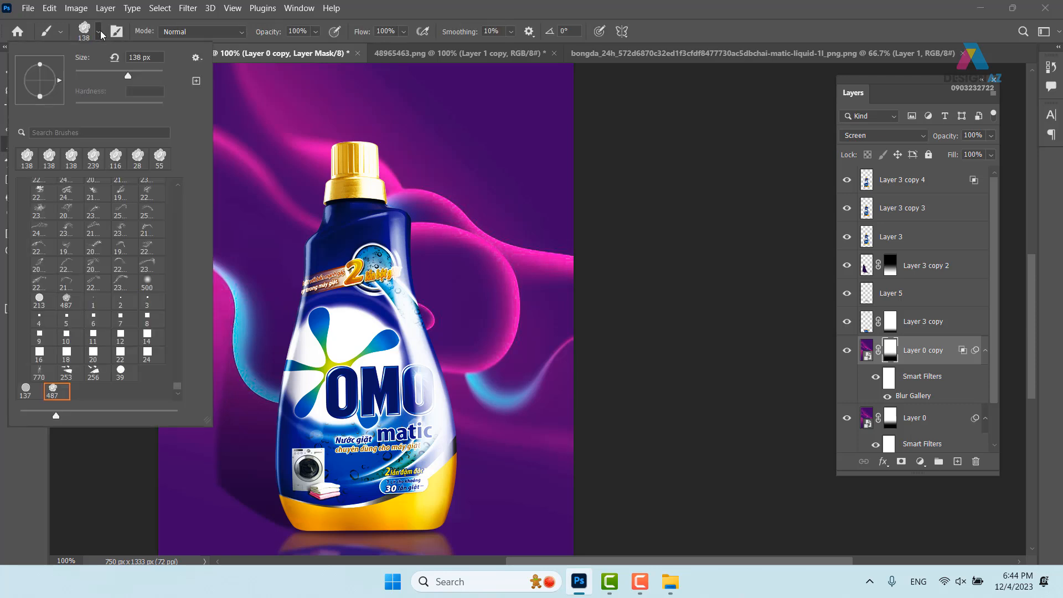
drag(177, 385, 177, 173)
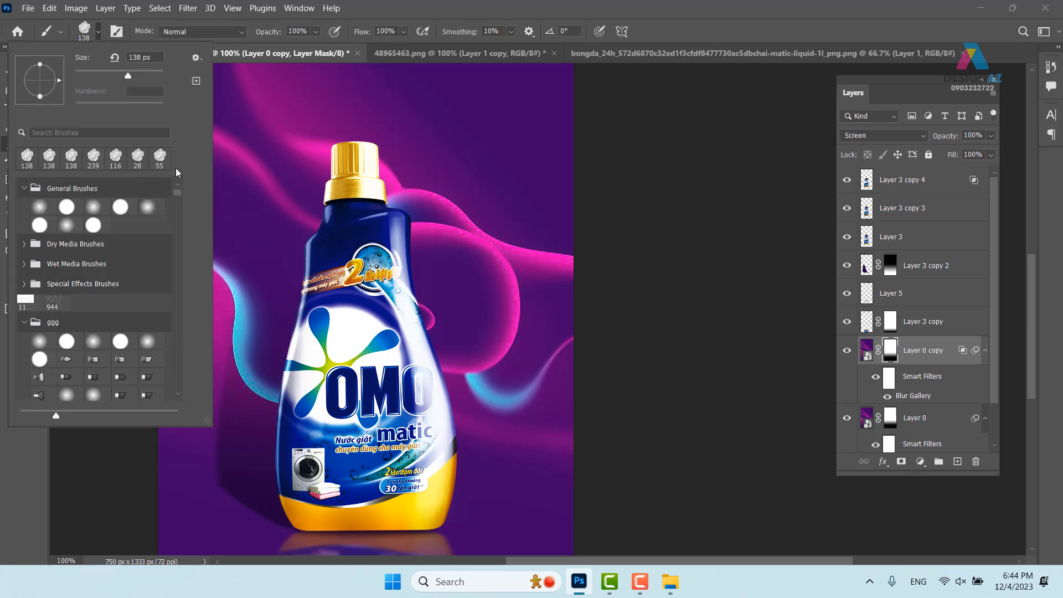
click(40, 207)
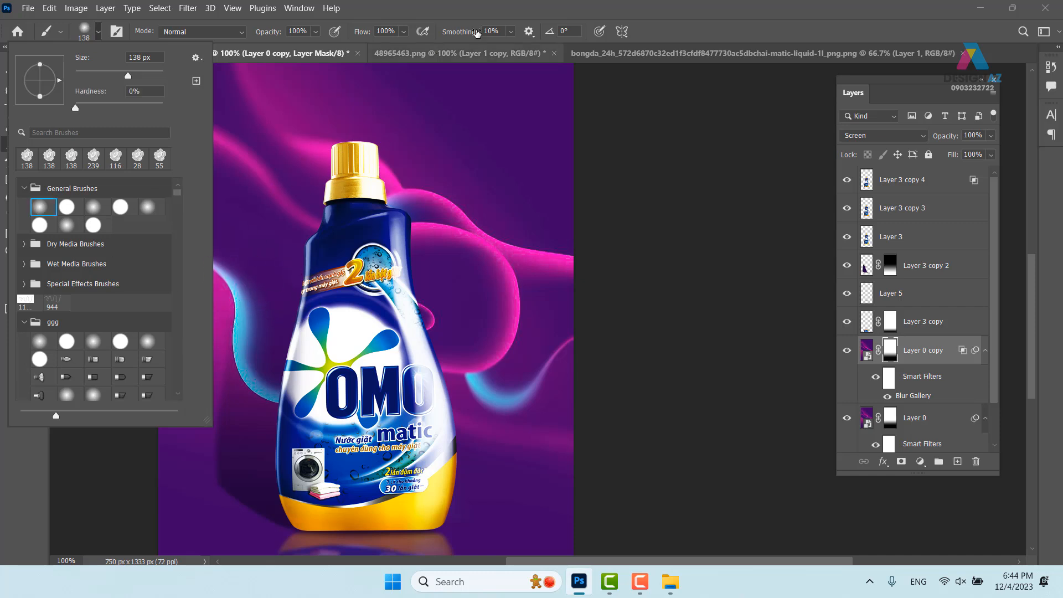
click(18, 274)
text(000000)
click(691, 98)
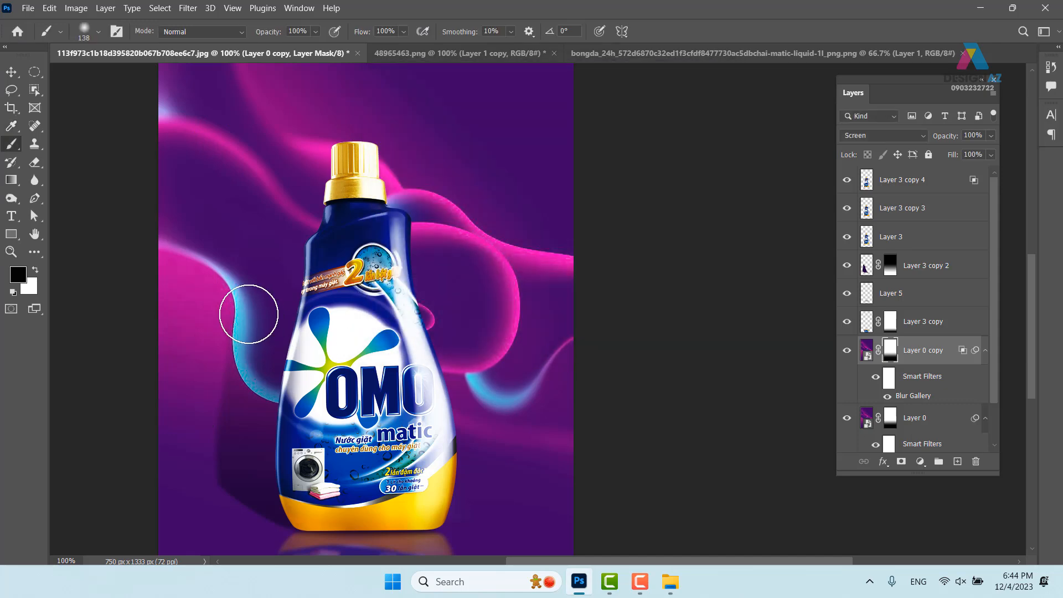
mouse_move(244, 316)
mouse_down()
mouse_move(246, 360)
mouse_move(276, 407)
mouse_up()
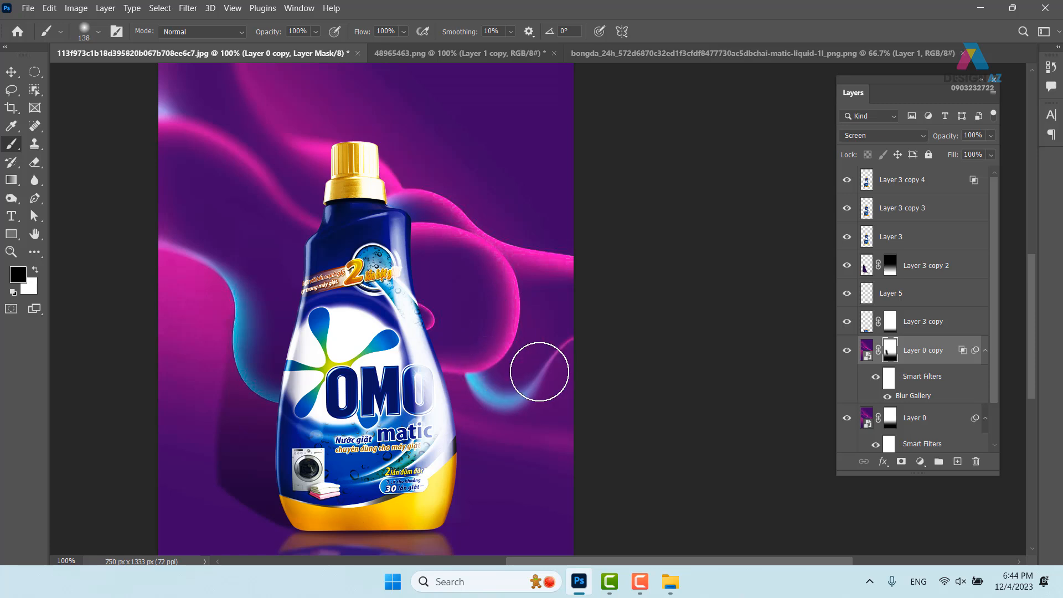
key(ctrl+z)
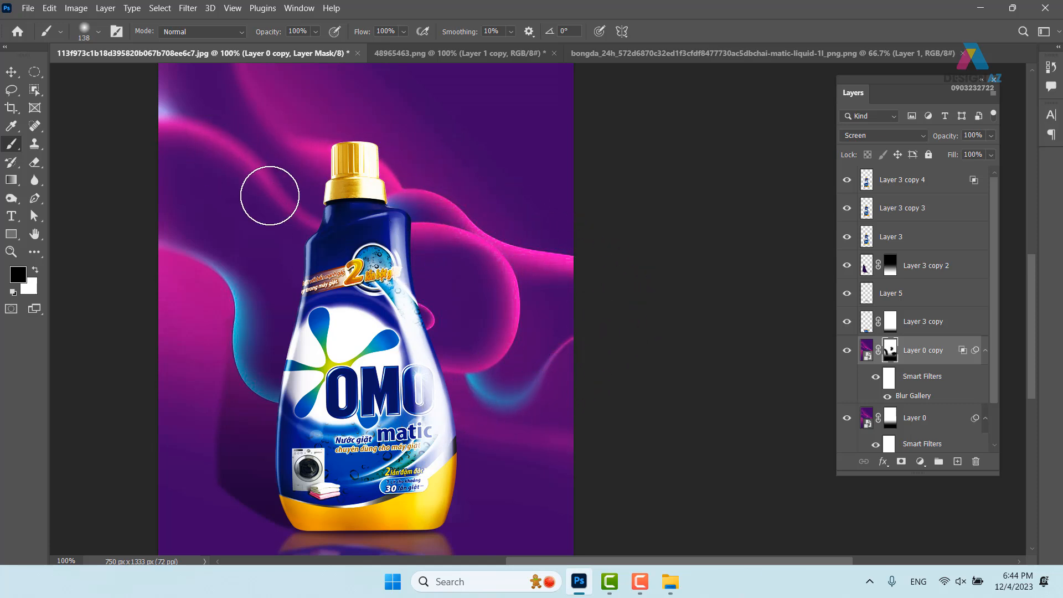
Step: Compare the artwork with and without the masked Layer 0 copy and check the lower part with the bottle's reflection
click(852, 354)
click(852, 354)
click(848, 350)
click(847, 350)
click(11, 72)
drag(469, 290, 469, 198)
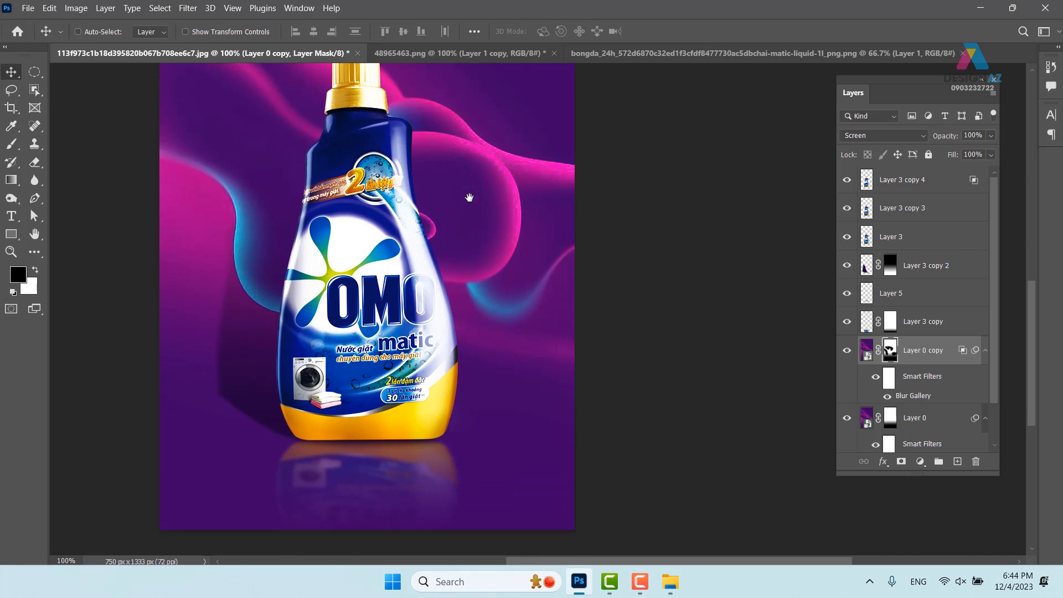
Step: Look at the grey rose image 48965463.png, return to the bottle artwork and choose the 239 px rose brush
click(443, 54)
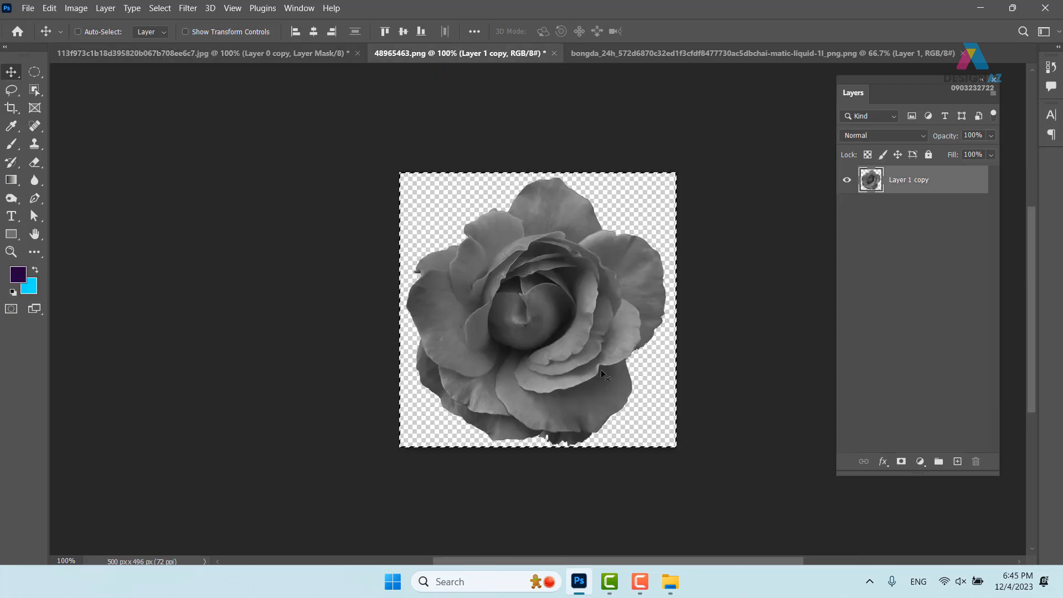
key(b)
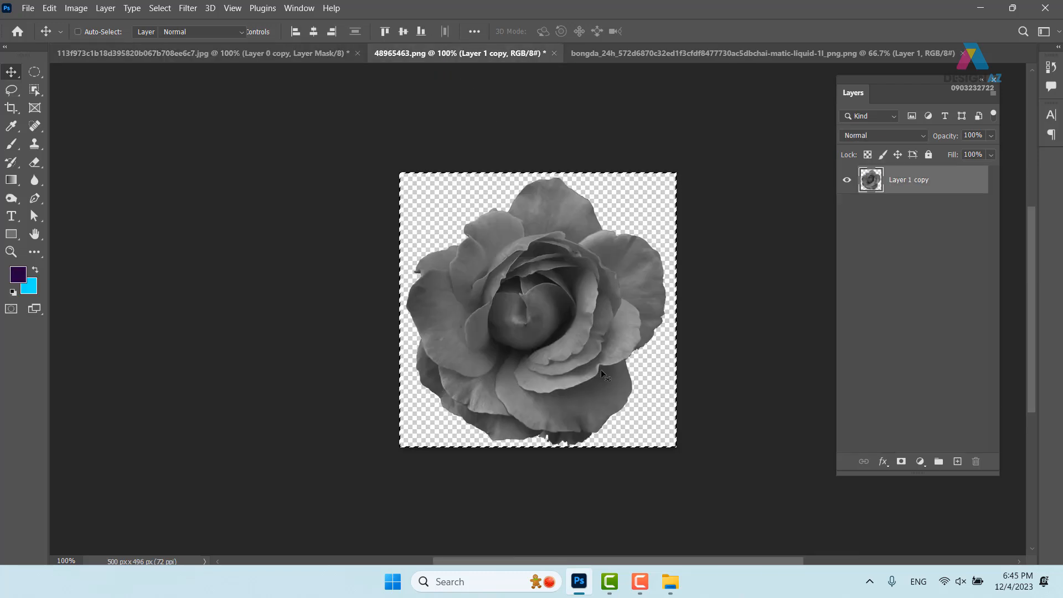
click(175, 49)
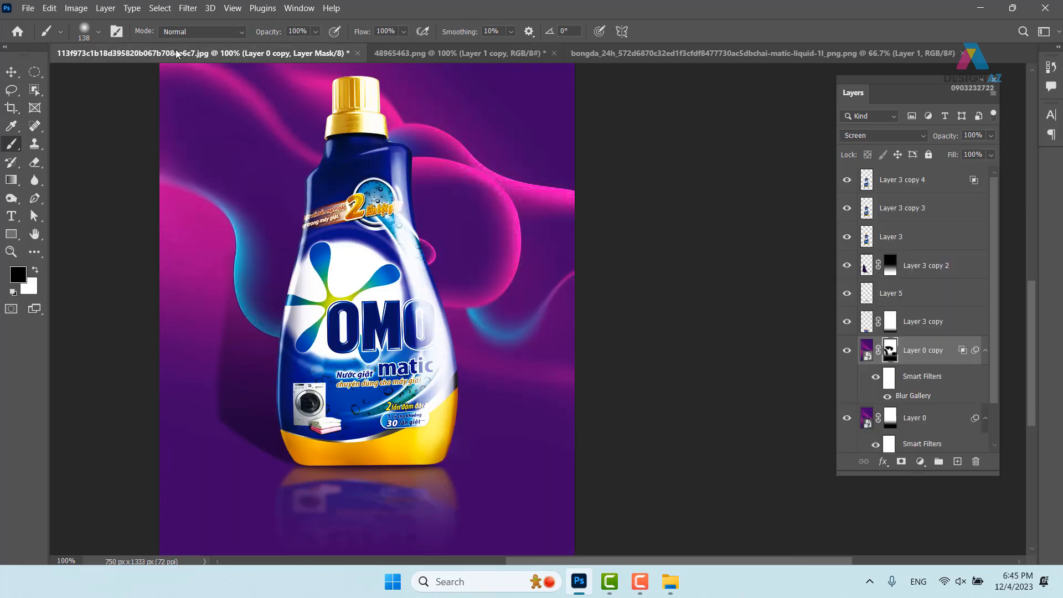
drag(455, 178, 438, 261)
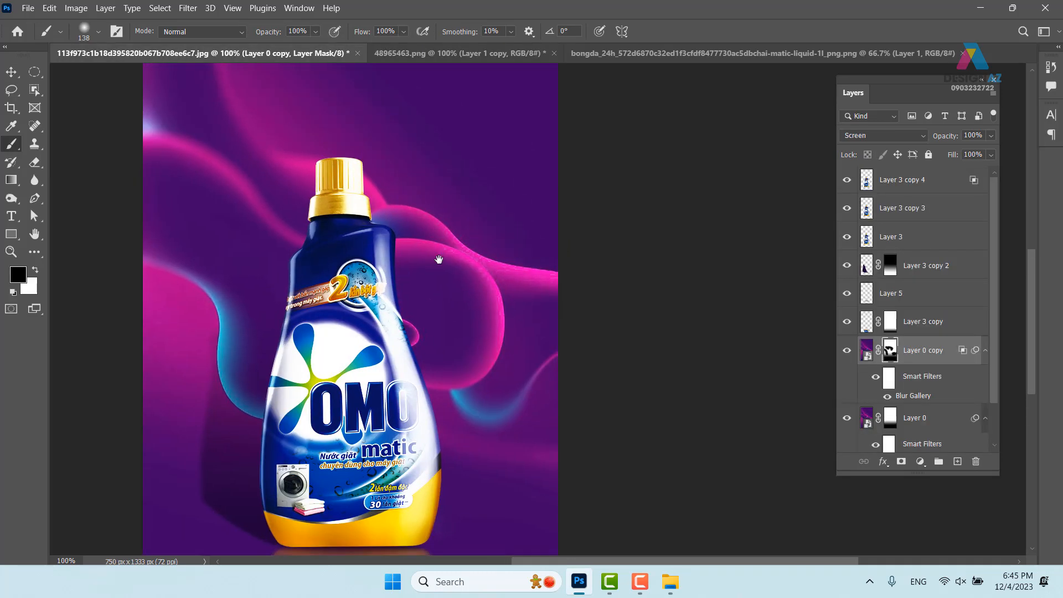
click(97, 32)
click(27, 157)
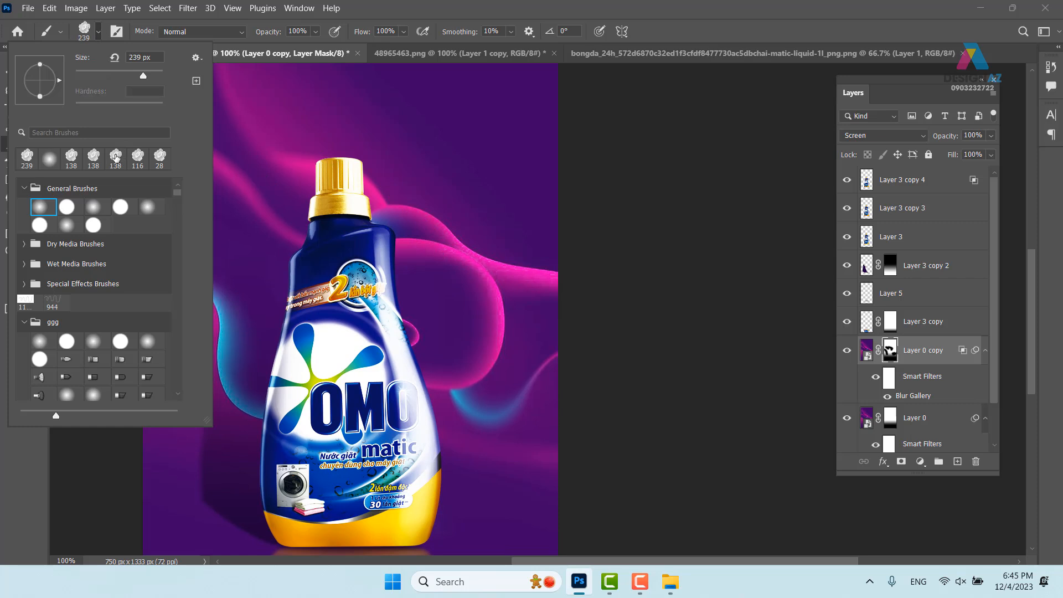
click(438, 166)
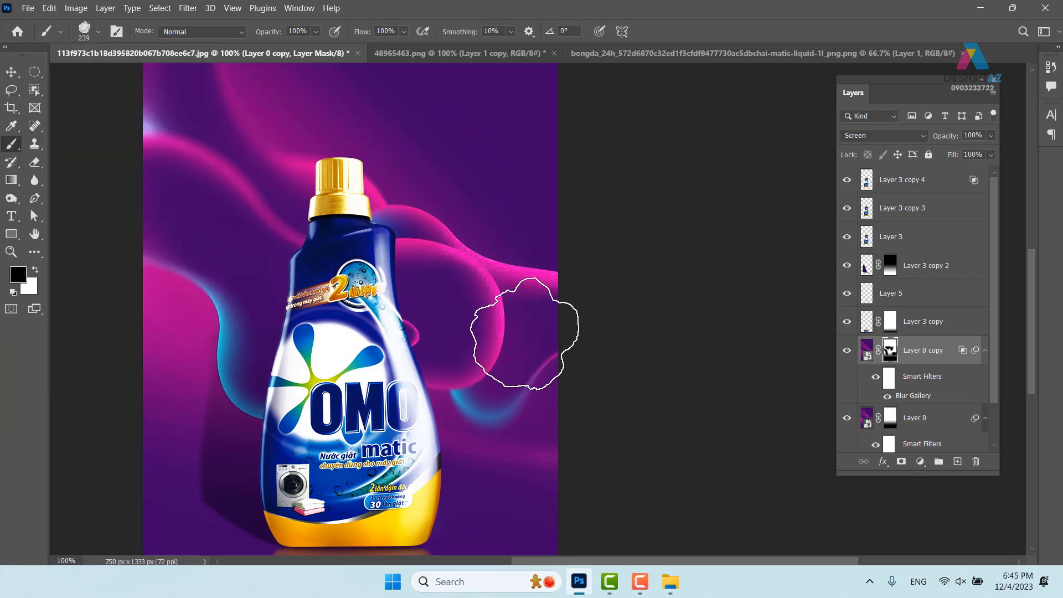
Step: Add a new layer above all the bottle layers and stamp a light purple rose on it beside the bottle's cap
key(x)
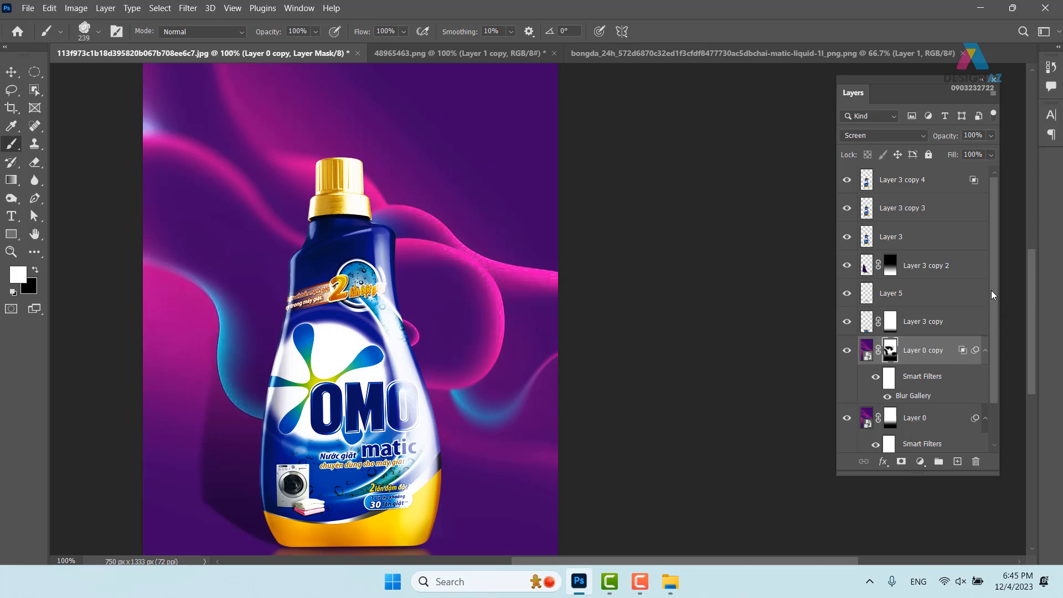
click(919, 183)
click(958, 461)
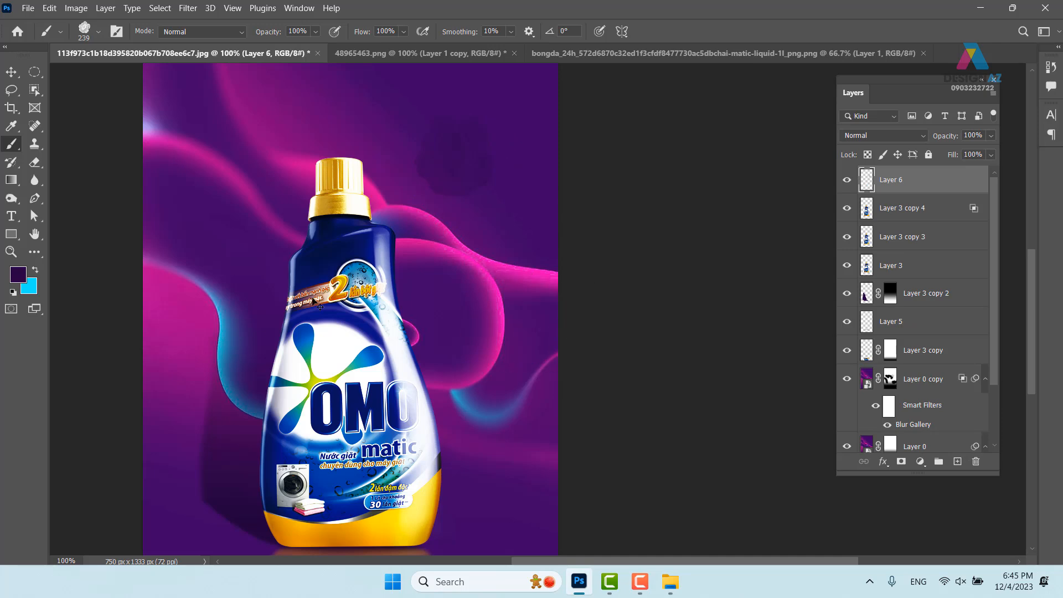
click(23, 278)
drag(434, 133, 429, 105)
click(704, 101)
click(475, 155)
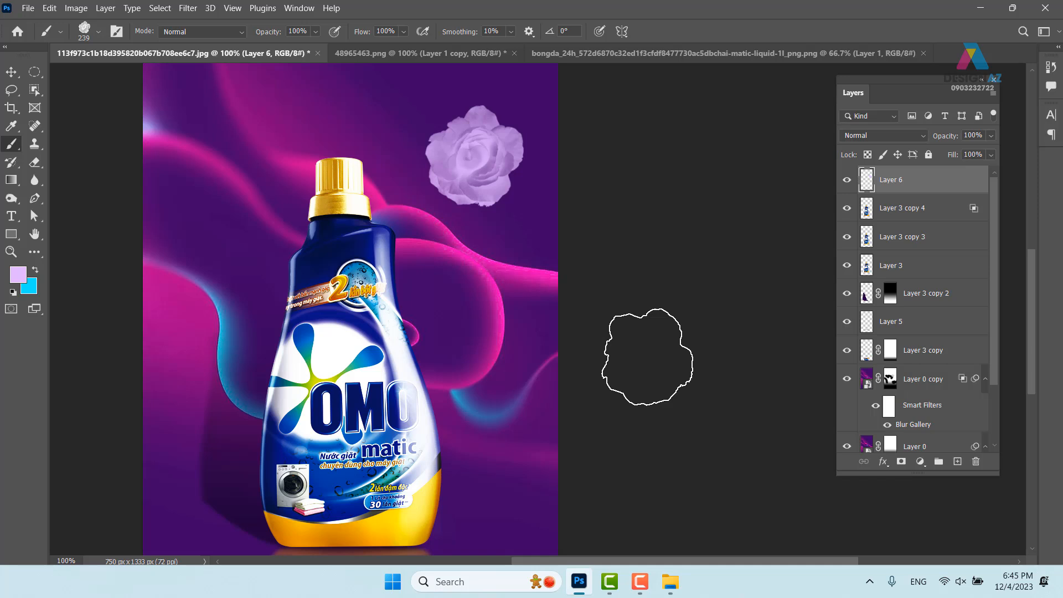
Step: Return to the rose image document, 48965463.png
click(454, 52)
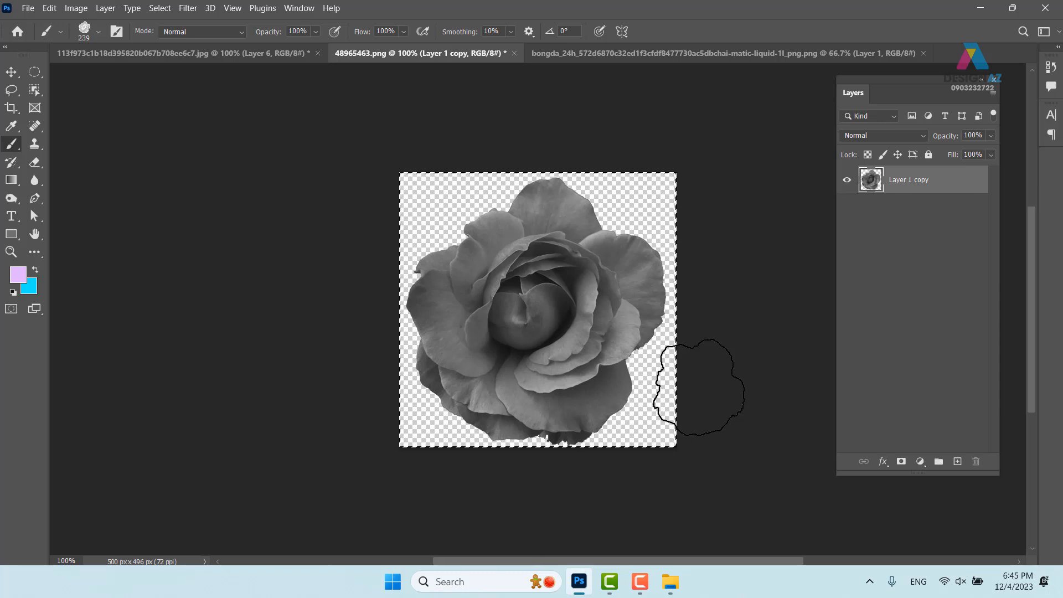
Step: Invert the tones of the grey rose image and define the selected rose as a brush preset named 48965463.png
click(13, 72)
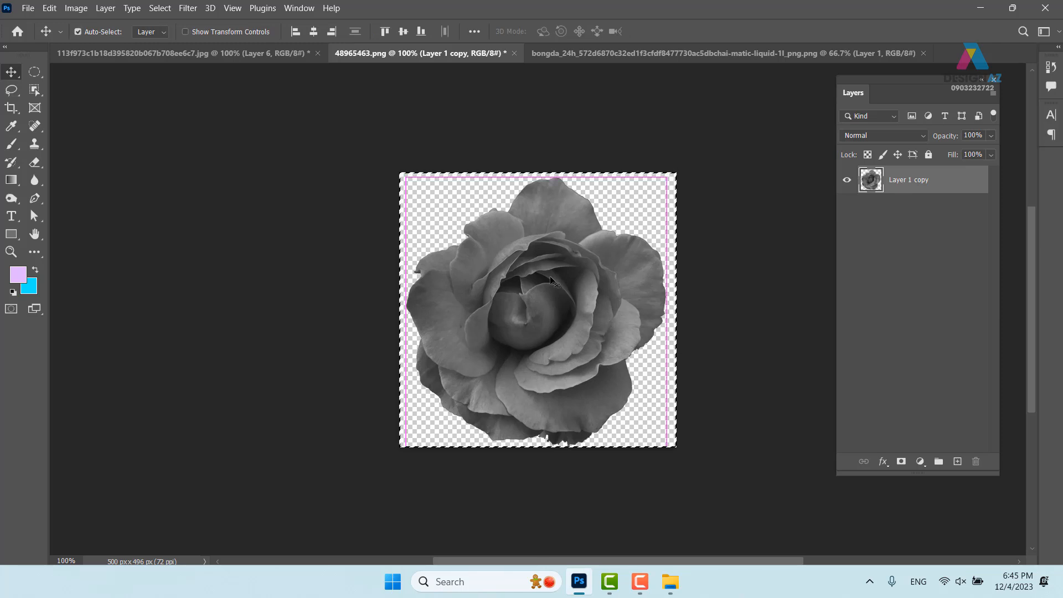
key(ctrl+i)
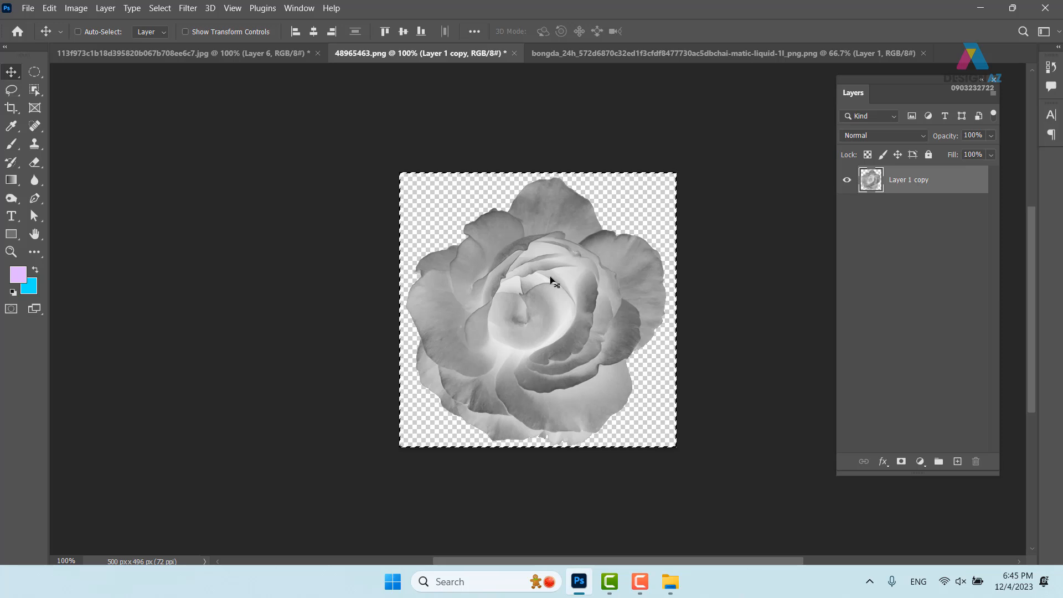
click(34, 72)
click(95, 72)
drag(373, 140, 769, 487)
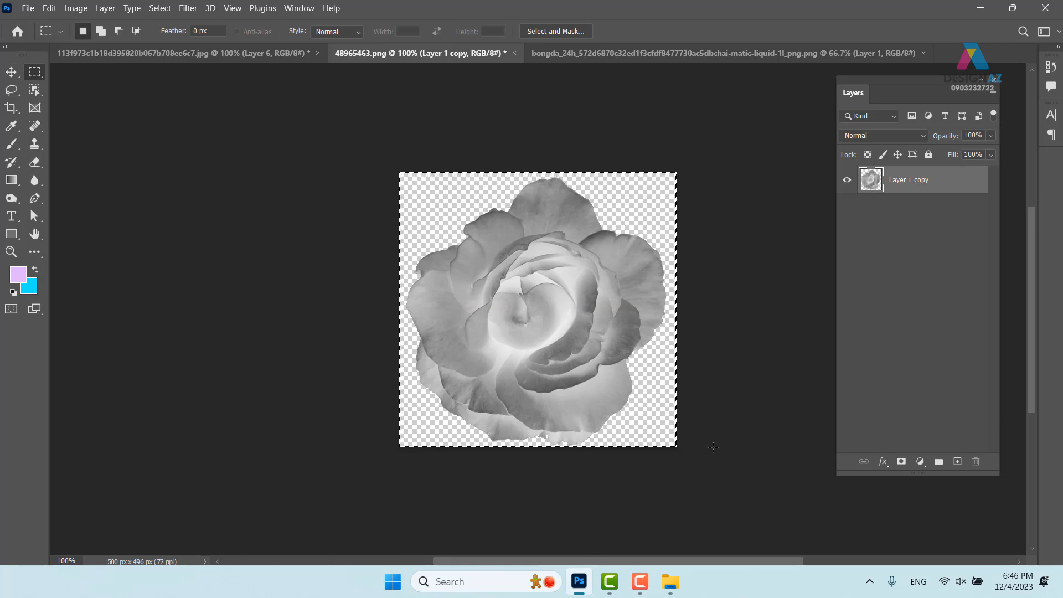
click(51, 9)
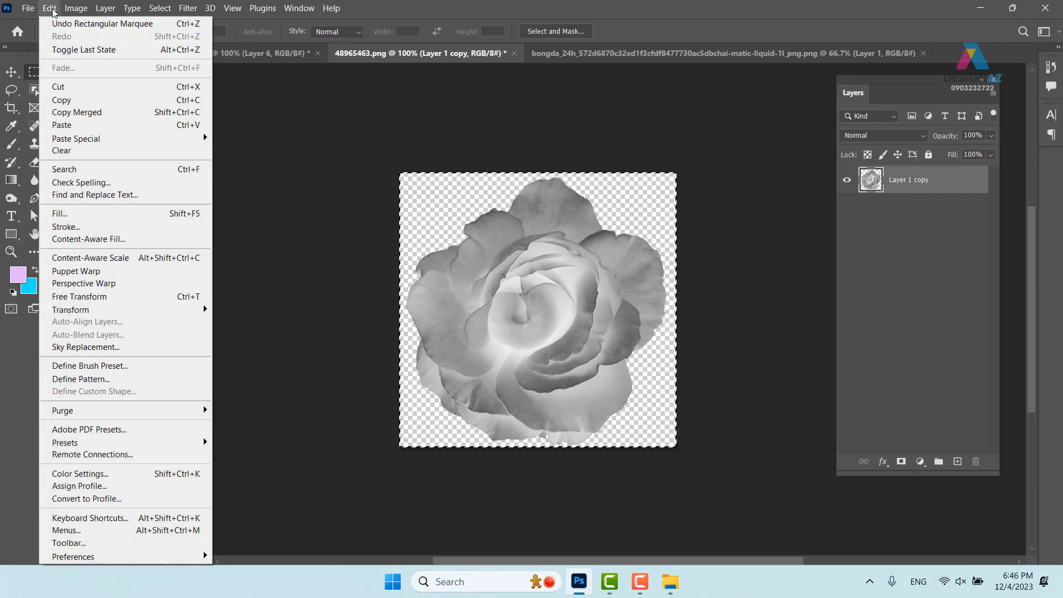
click(123, 369)
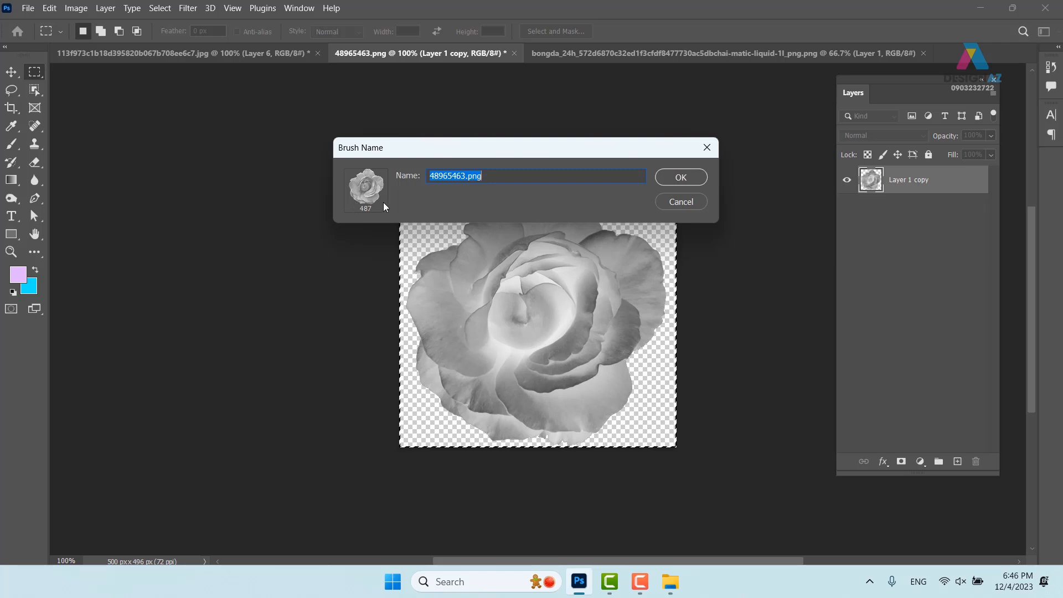
click(681, 177)
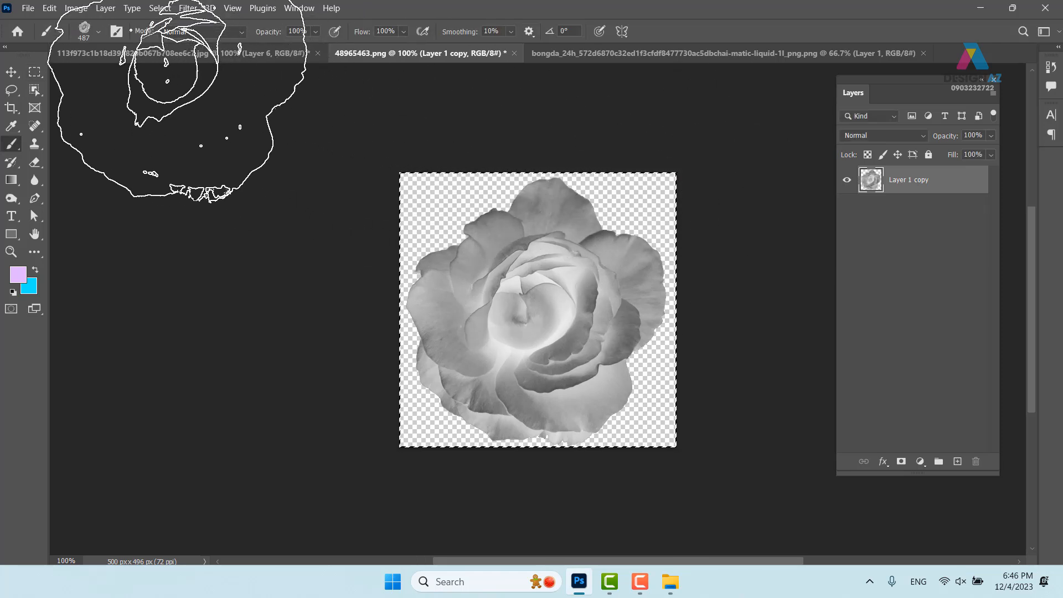
Step: In the detergent poster, resize the rose brush to 202 px, try a single stamp above the bottle and undo it
click(165, 49)
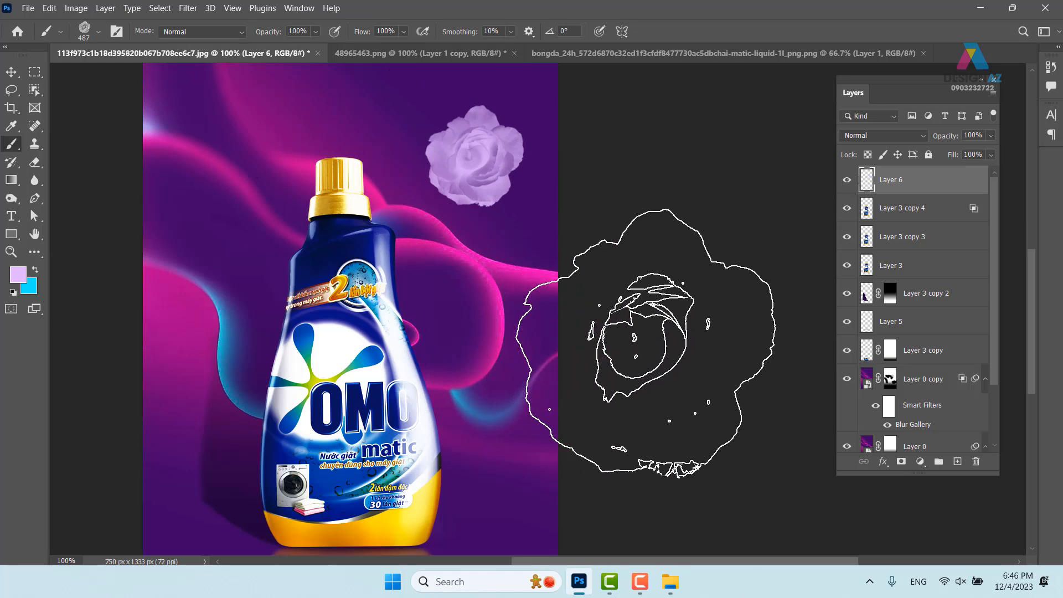
drag(463, 226, 517, 327)
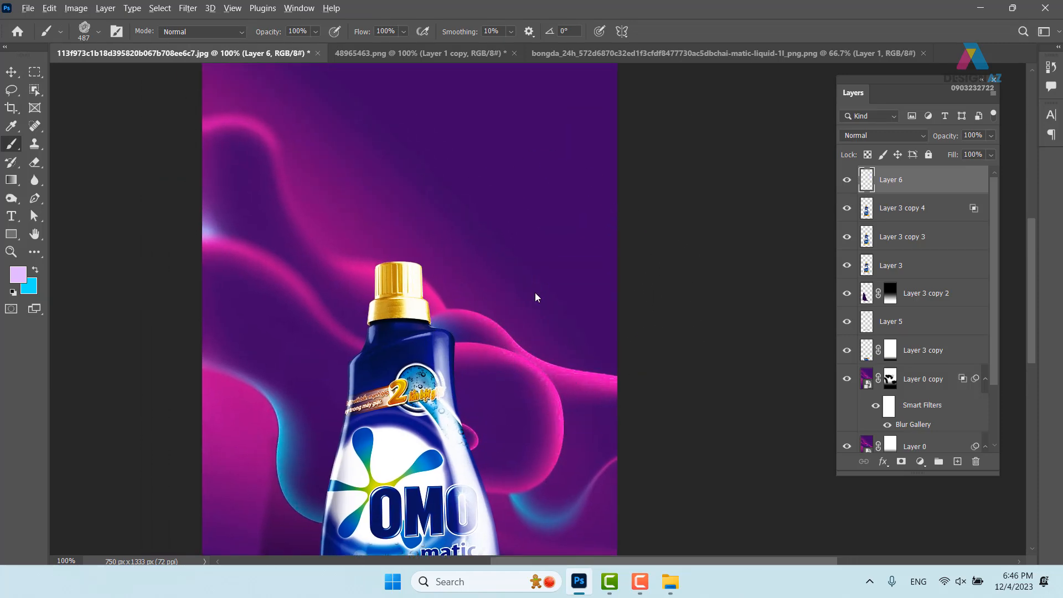
drag(454, 271, 437, 263)
click(480, 223)
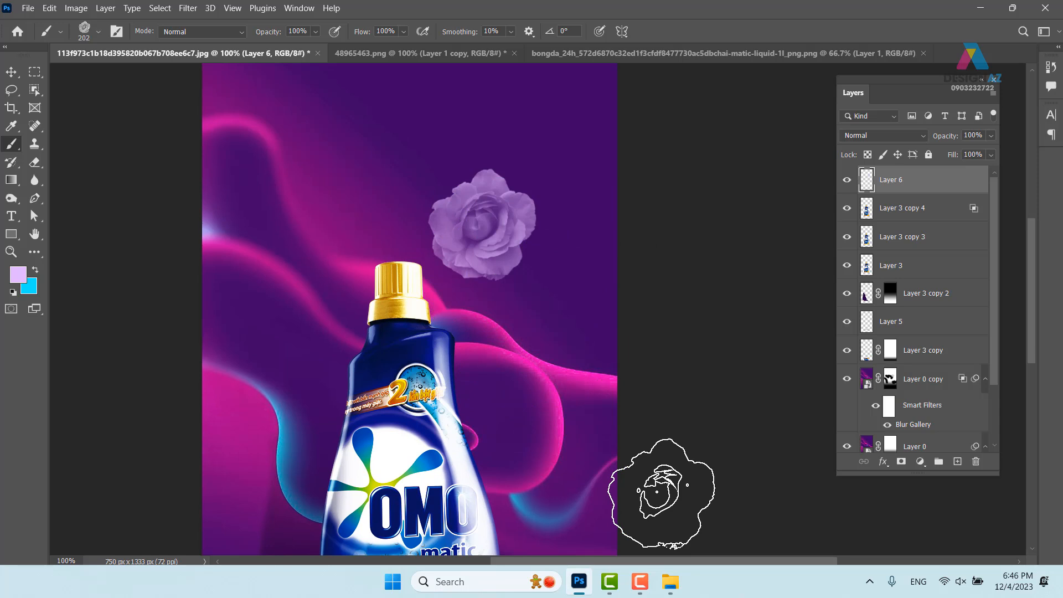
key(ctrl+z)
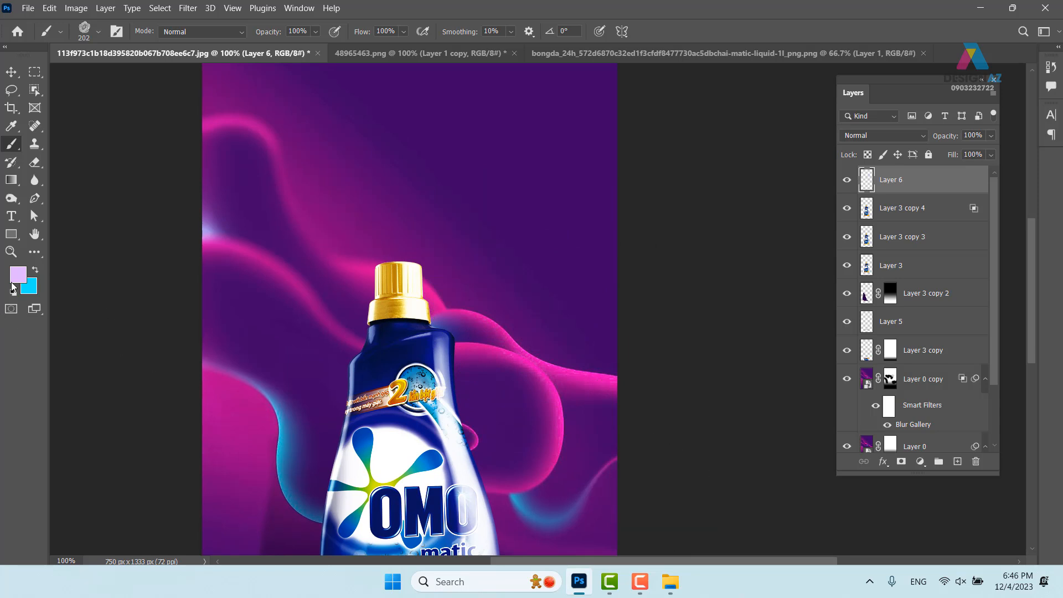
Step: Try a rose stamp above the bottle cap with a brighter magenta foreground color and undo the stamp
click(18, 275)
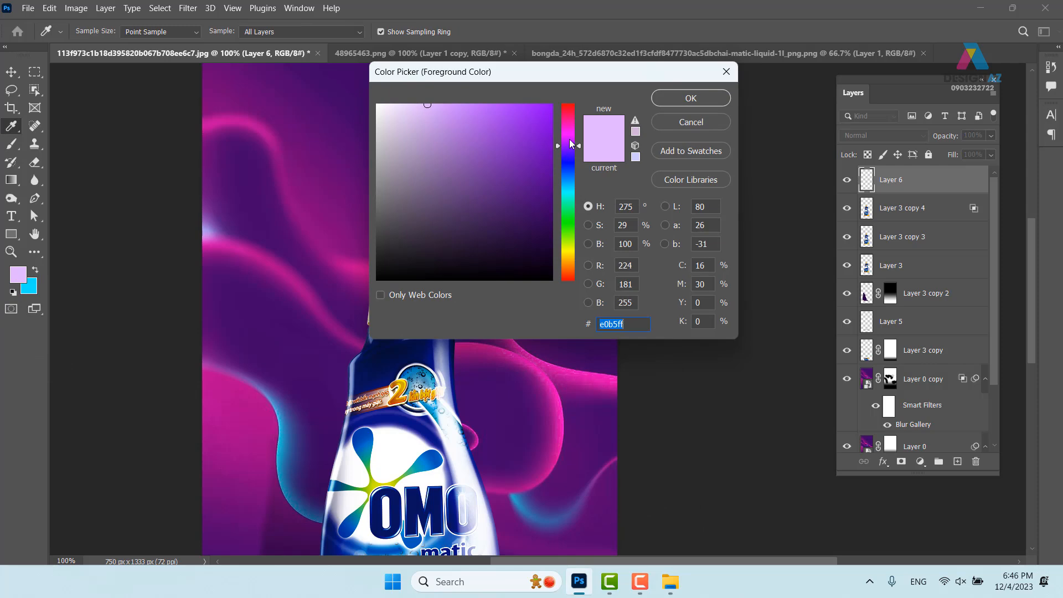
click(569, 136)
click(509, 127)
click(686, 103)
click(443, 166)
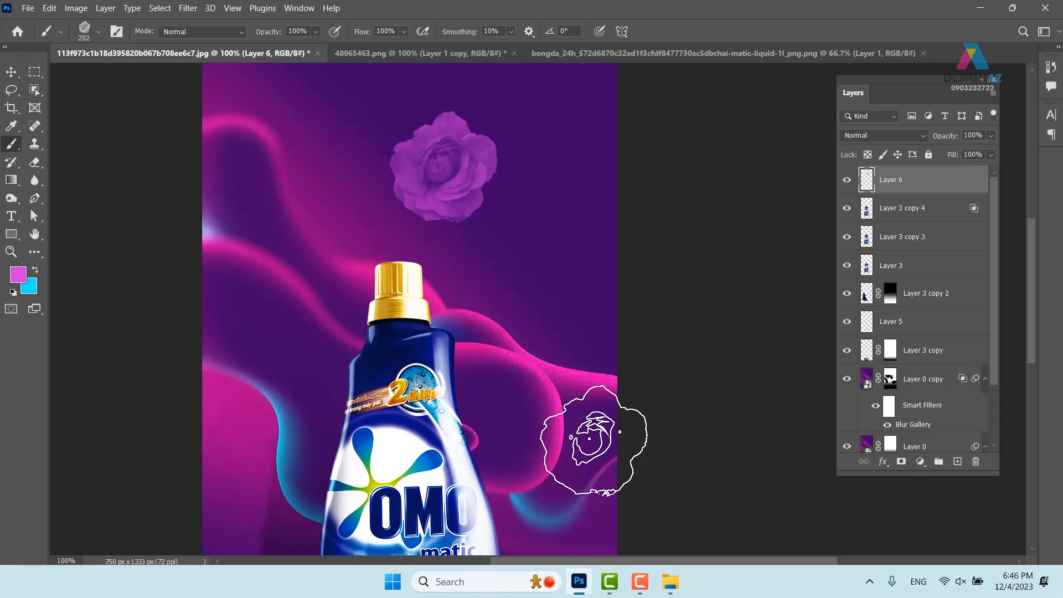
key(ctrl+z)
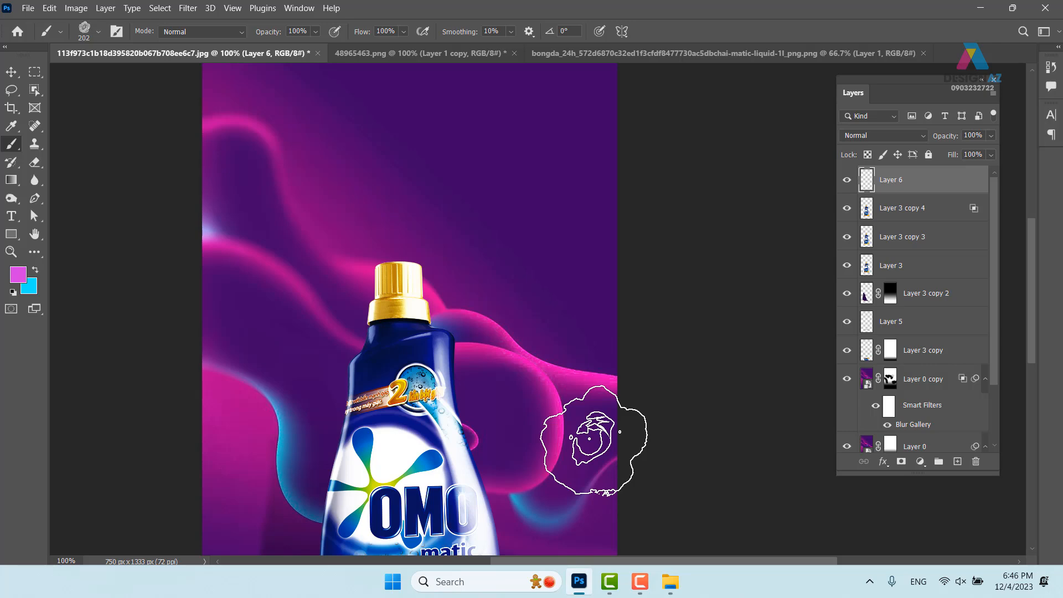
Step: Set the rose brush tip's spacing to 116% in the brush settings
scroll(476, 264, down, 5)
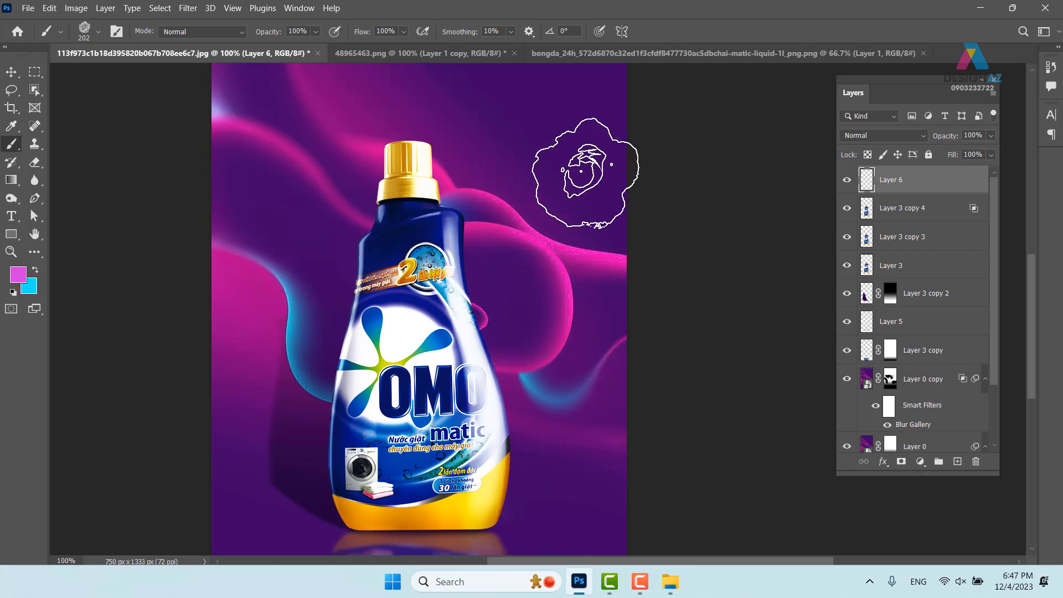
mouse_move(459, 203)
mouse_down()
mouse_move(450, 316)
mouse_move(448, 240)
mouse_up()
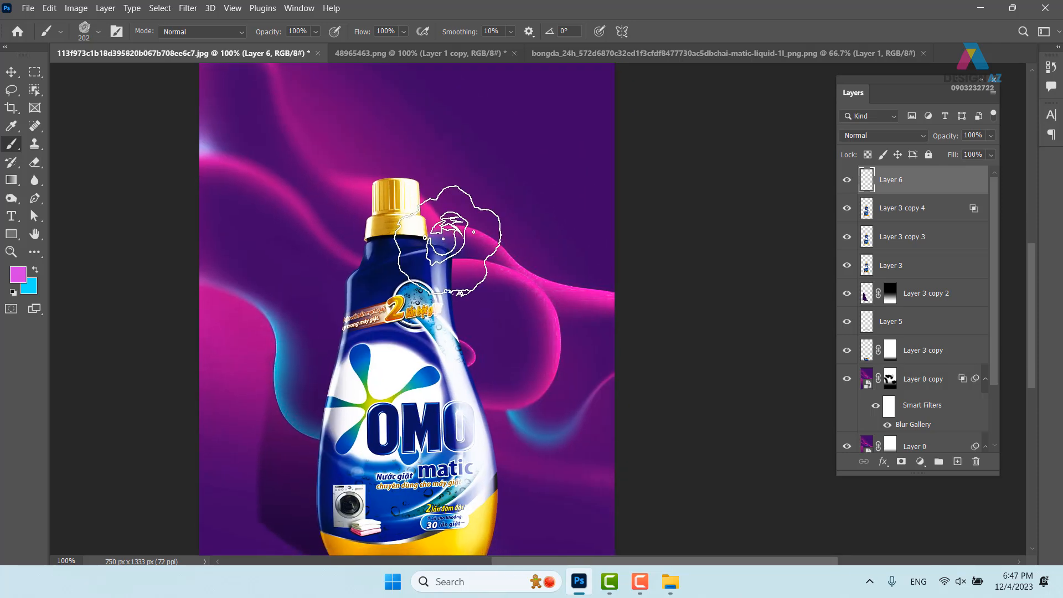
key(F5)
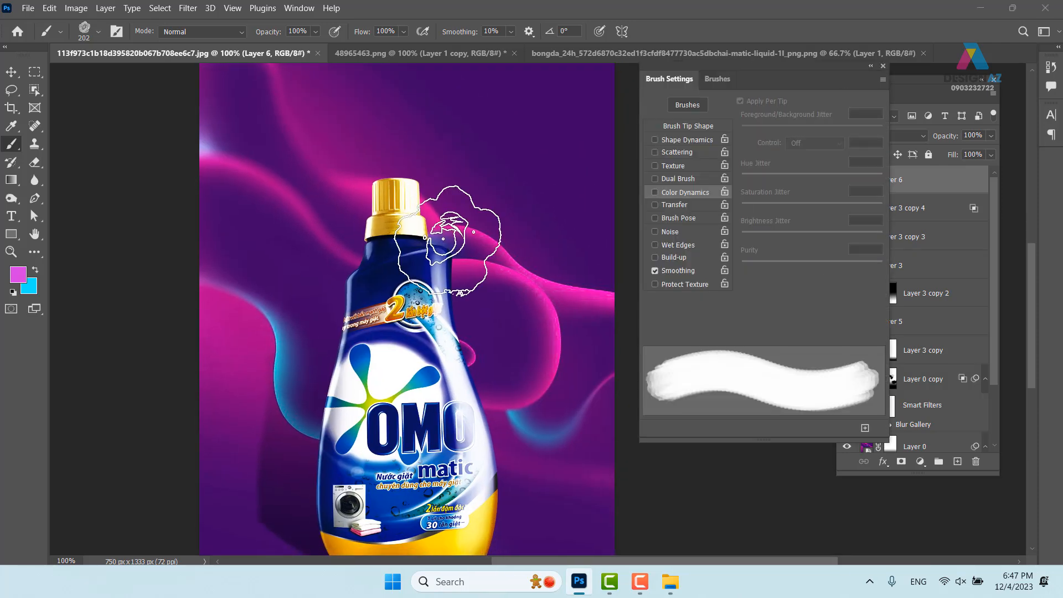
click(705, 125)
drag(749, 317, 818, 311)
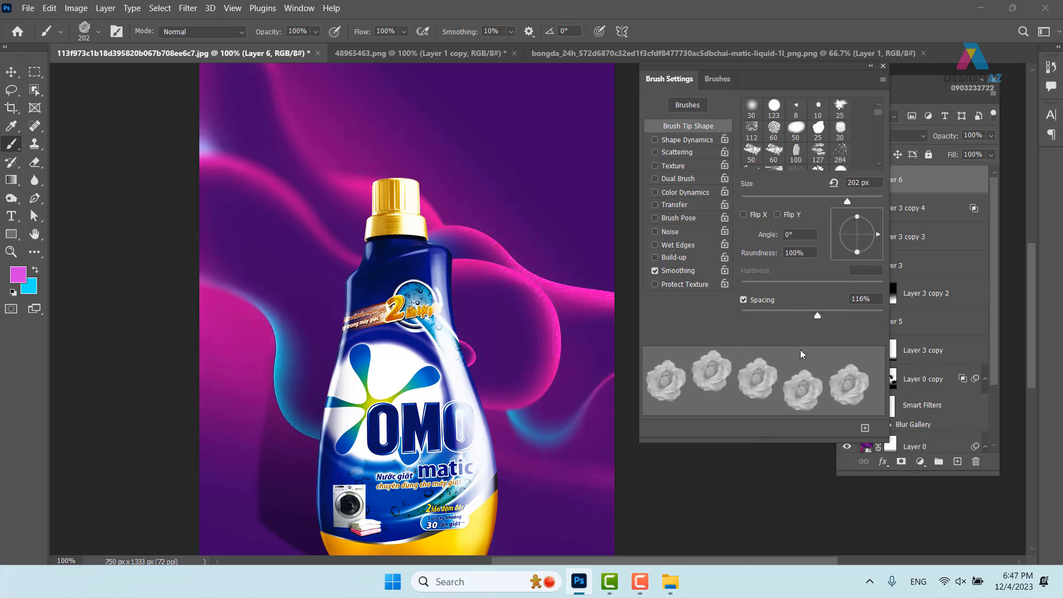
Step: Enable Shape Dynamics for the rose brush with size jitter 100% and angle jitter 100%
click(687, 140)
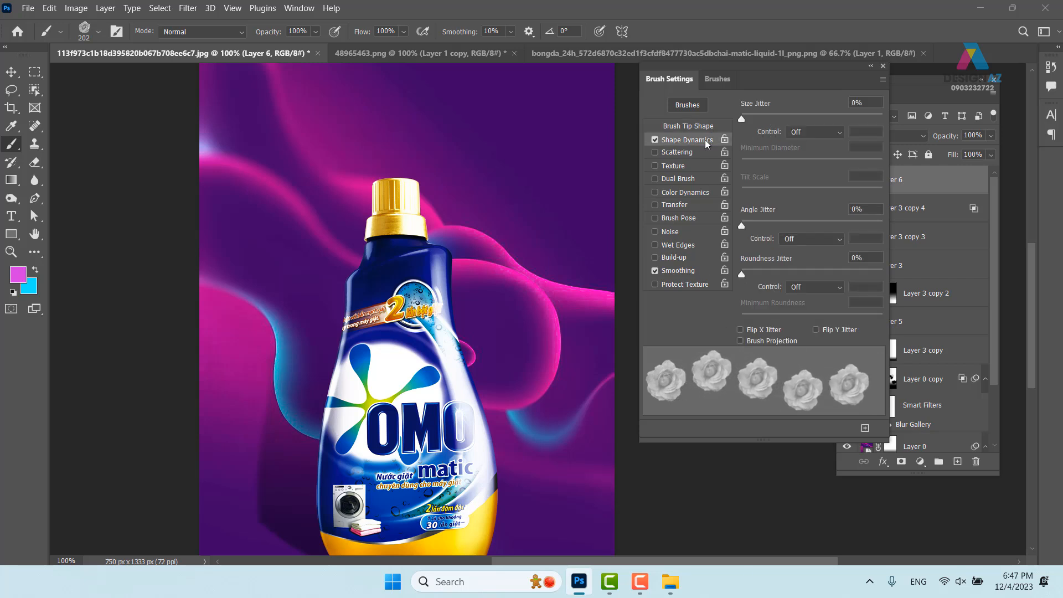
drag(743, 119, 894, 121)
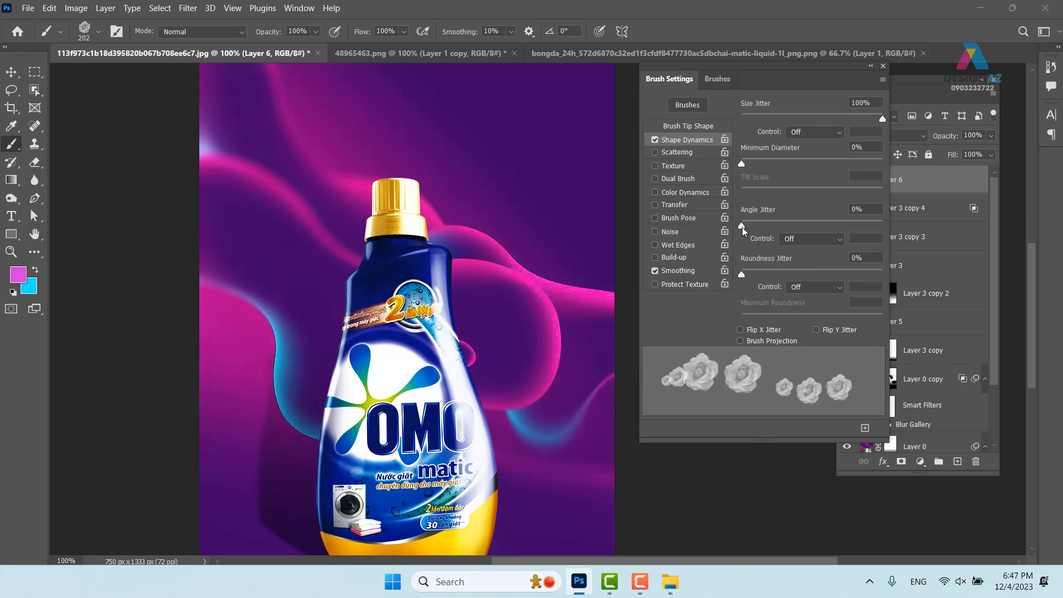
drag(745, 225, 921, 215)
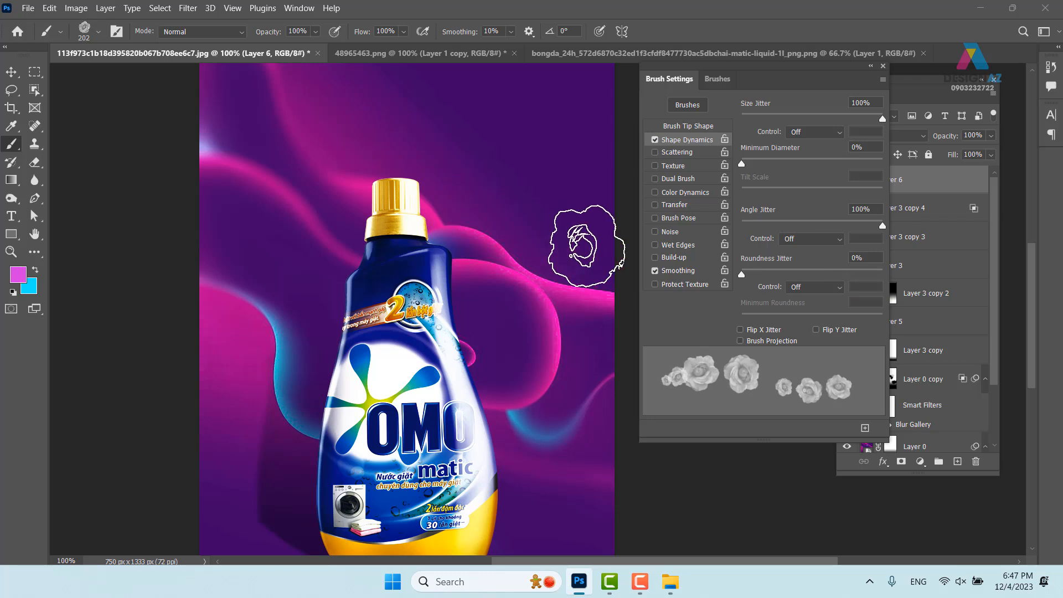
Step: Enable Scattering for the rose brush with scatter 186% and count 2
click(695, 154)
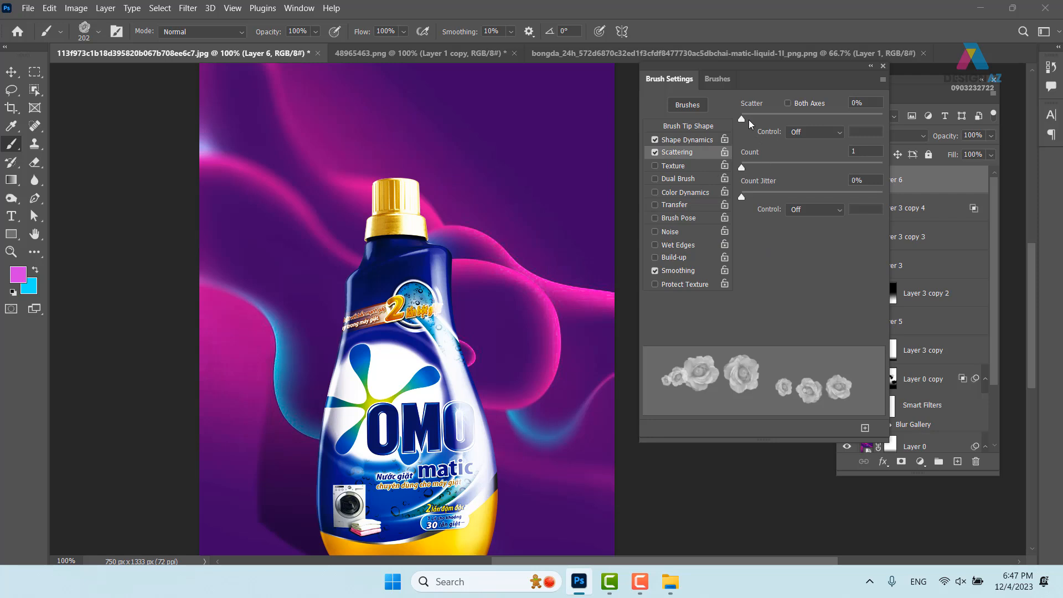
drag(742, 118, 767, 118)
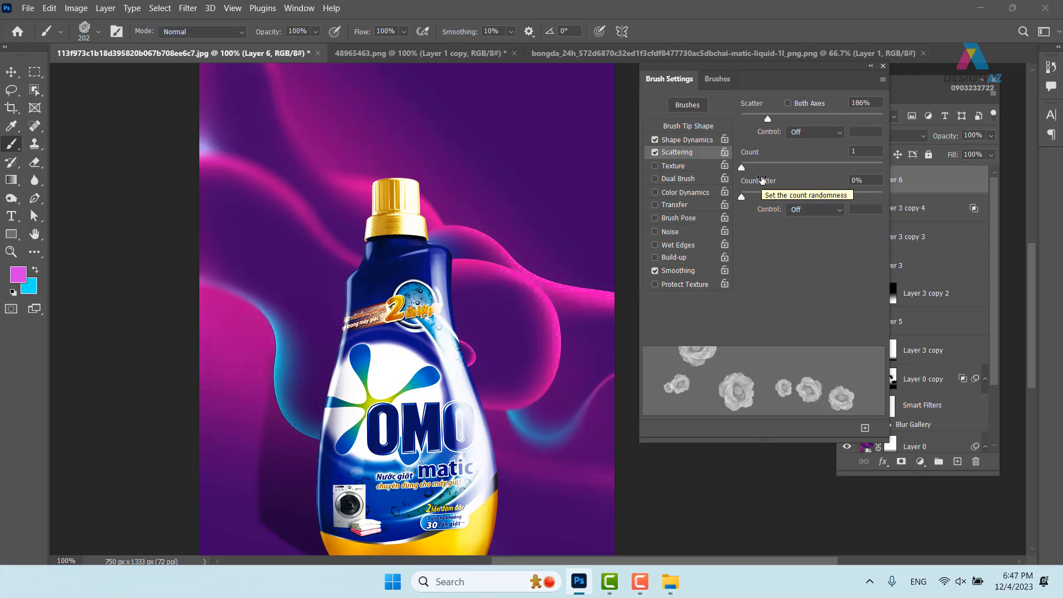
mouse_move(744, 170)
mouse_down()
mouse_move(906, 171)
mouse_move(753, 173)
mouse_up()
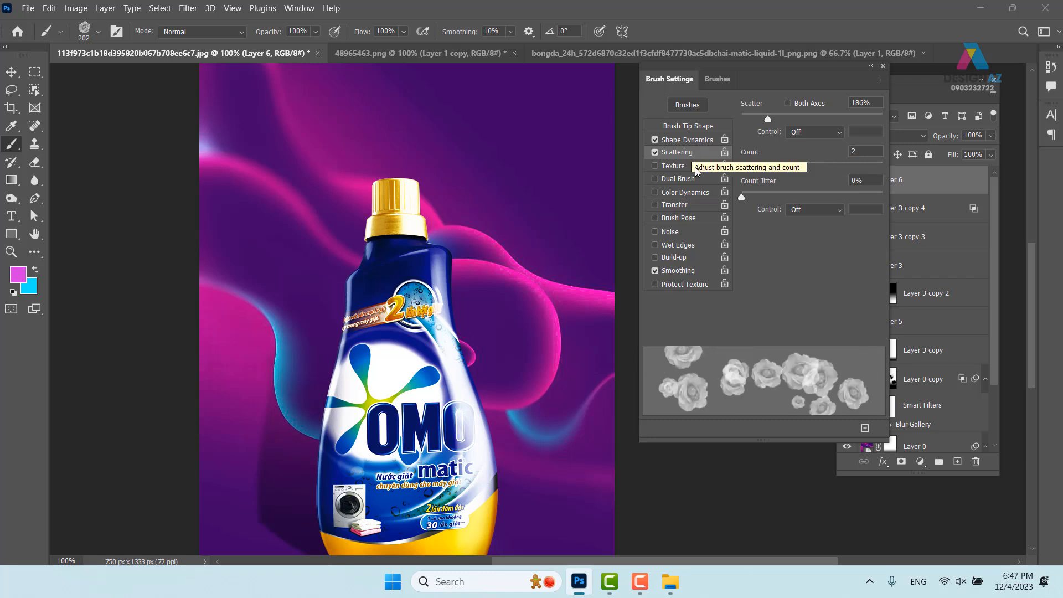
Step: Enable Transfer for the rose brush, lower its opacity jitter slightly and close the brush settings
click(674, 205)
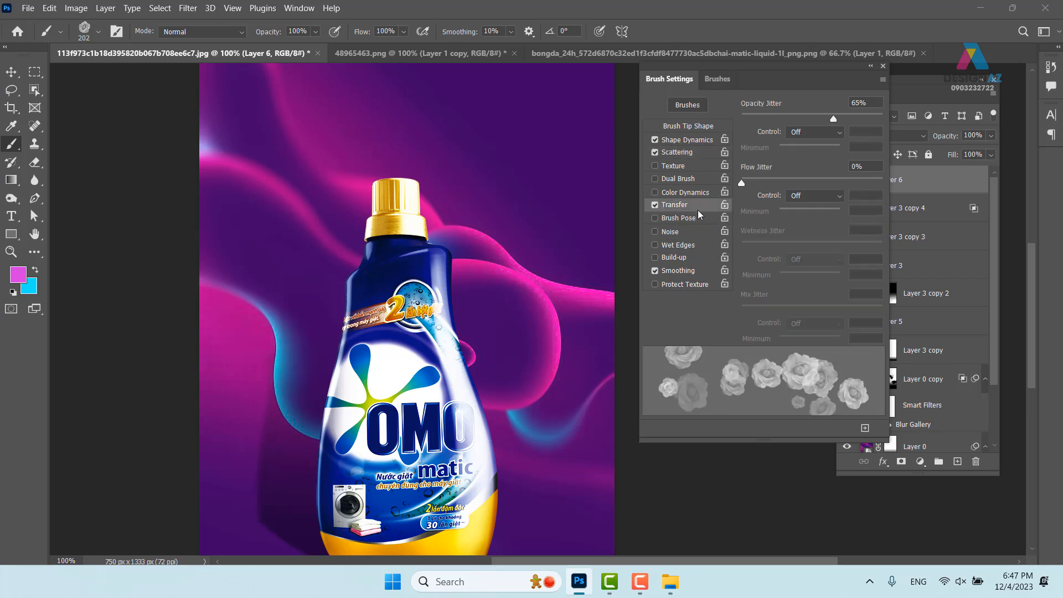
drag(831, 123, 818, 123)
click(883, 67)
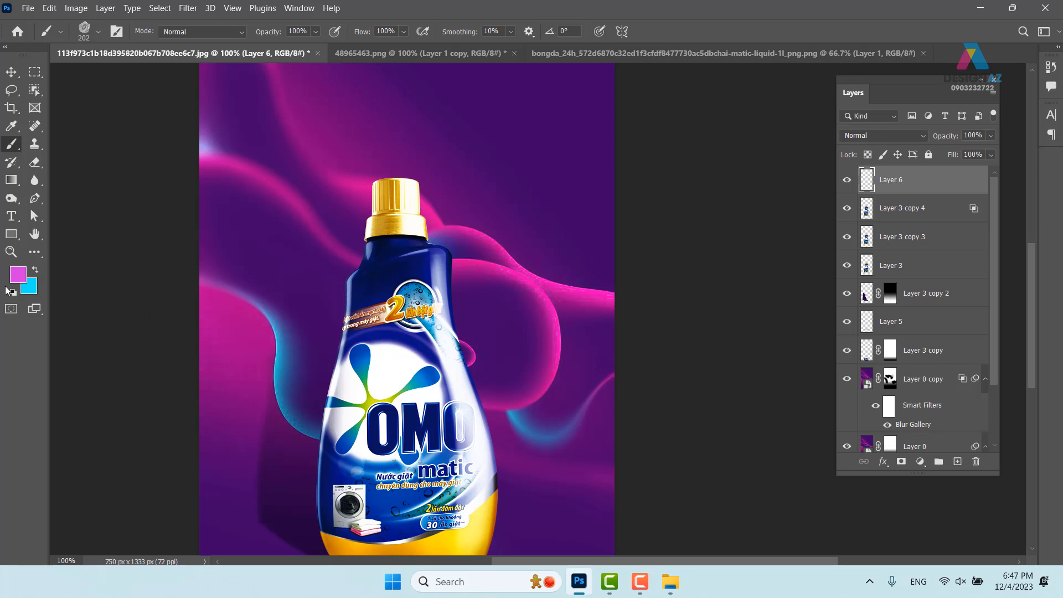
Step: Set the foreground color to a hot pink with hue 332°
click(19, 274)
drag(575, 137, 574, 118)
click(522, 107)
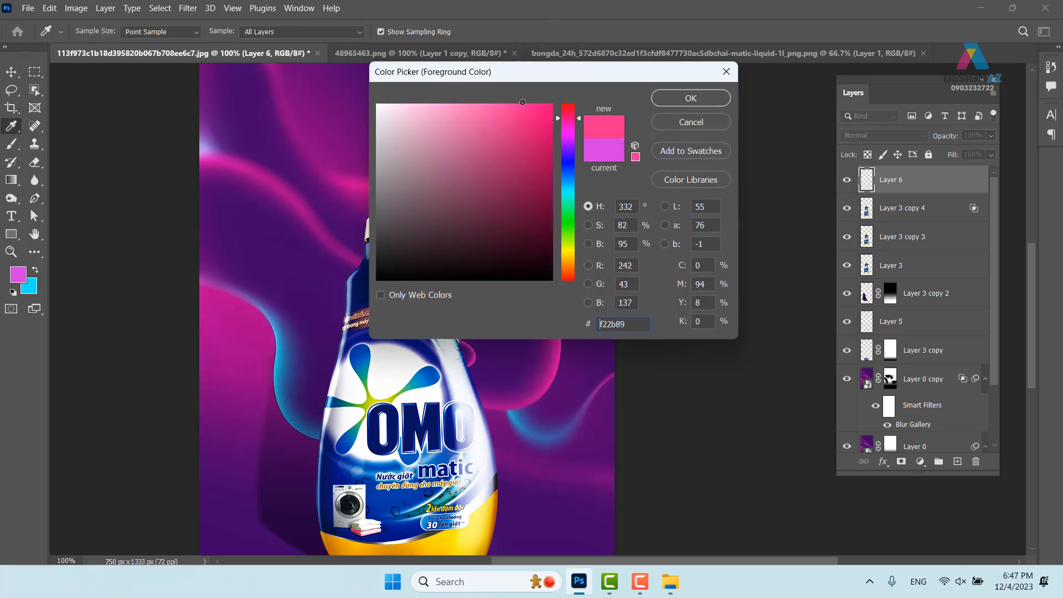
click(691, 98)
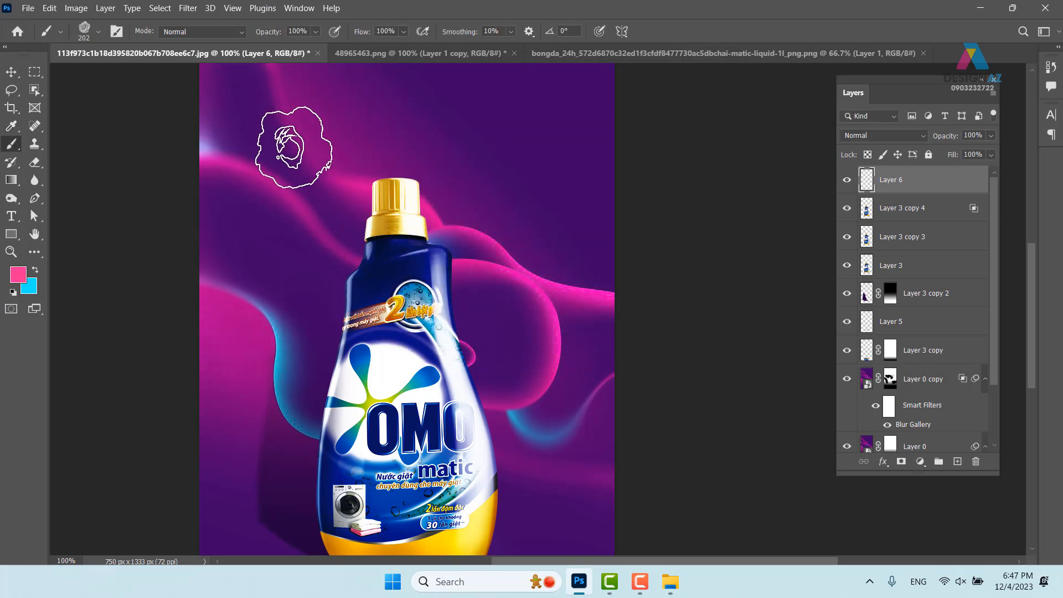
Step: Reduce the rose brush to 98 px, try a scattered rose stroke rising diagonally across the bottle neck and undo it
drag(320, 161, 277, 166)
mouse_move(246, 381)
mouse_down()
mouse_move(281, 238)
mouse_move(463, 208)
mouse_move(589, 104)
mouse_move(692, 103)
mouse_up()
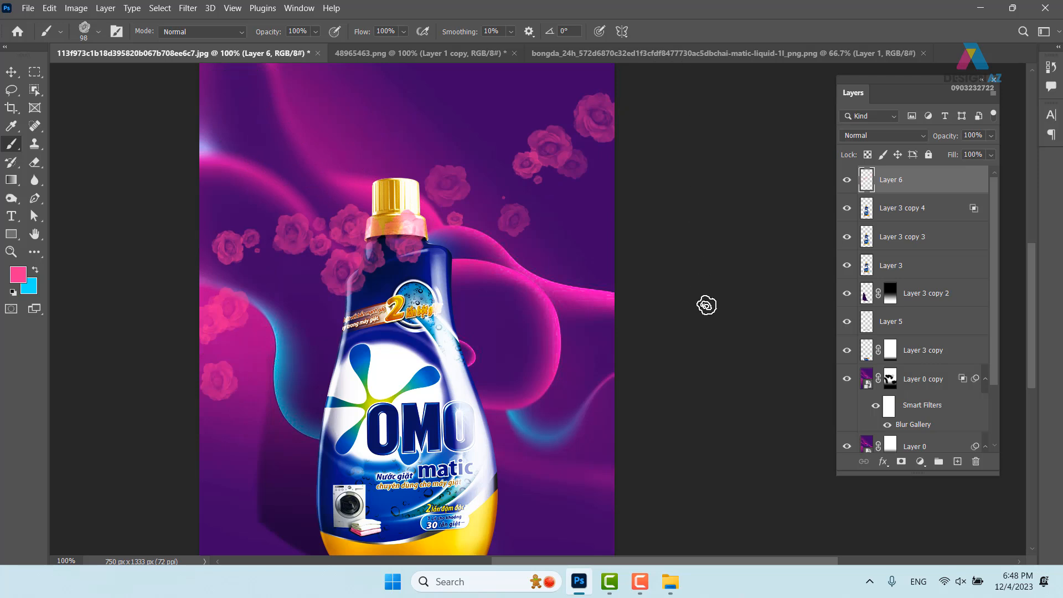
key(ctrl+z)
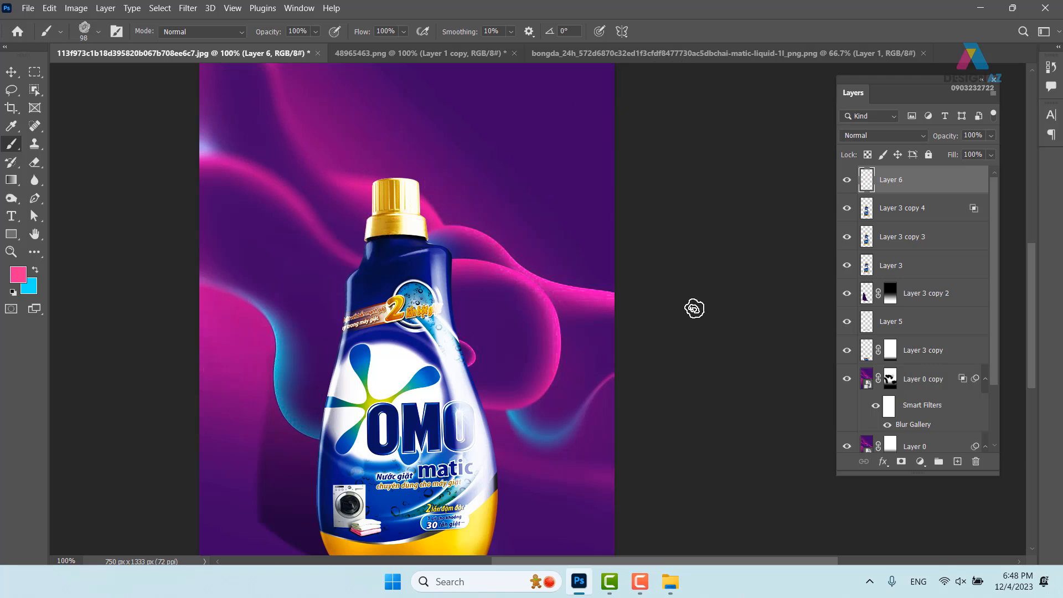
Step: Set the foreground color to light pink ff89c1, try another scattered rose stroke across the poster and undo it
click(23, 280)
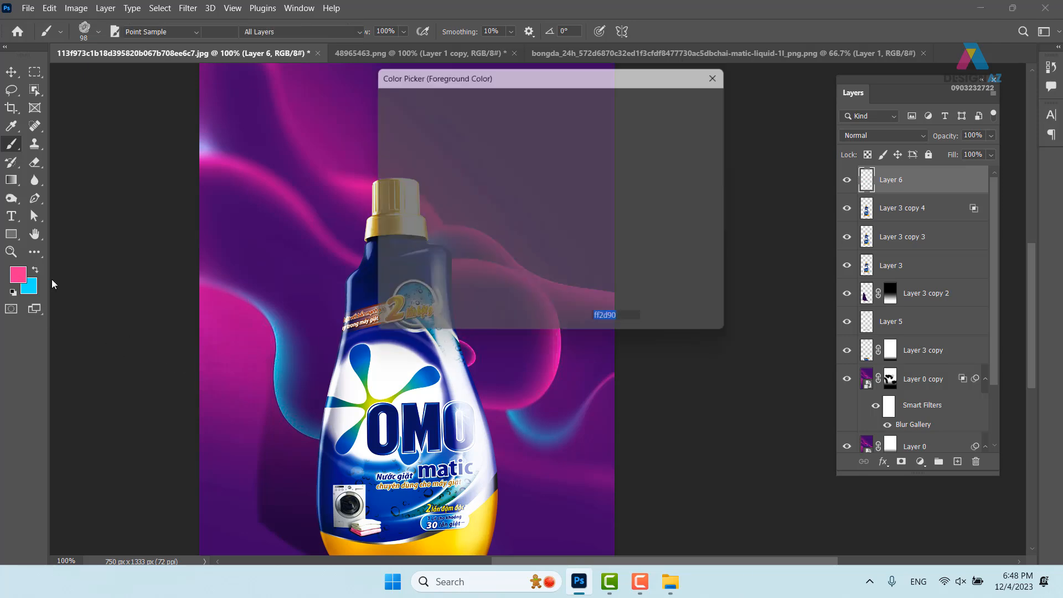
drag(484, 123, 458, 105)
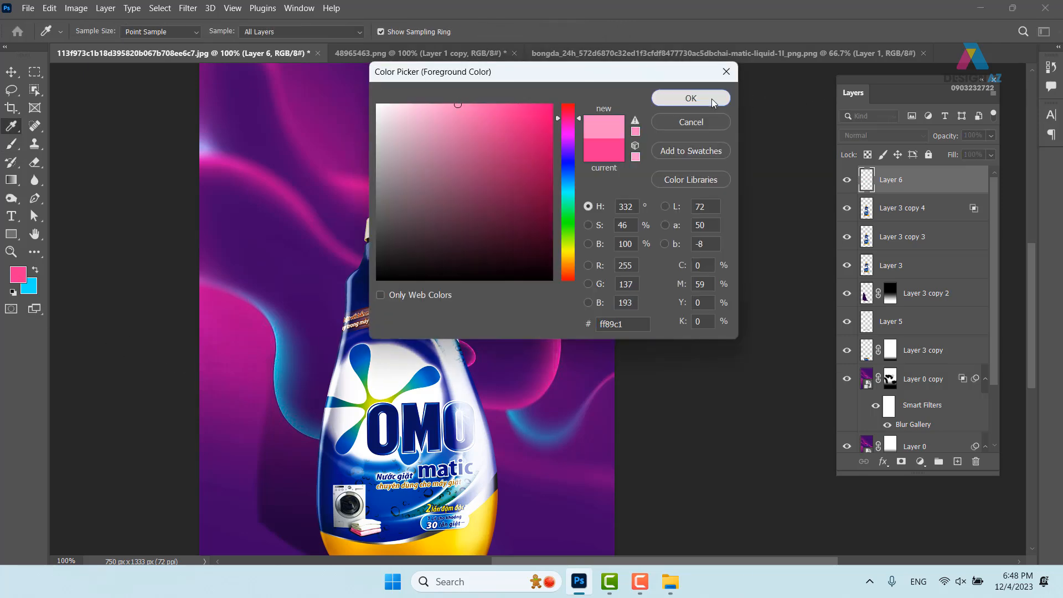
click(691, 98)
mouse_move(249, 382)
mouse_down()
mouse_move(349, 237)
mouse_move(558, 173)
mouse_move(628, 130)
mouse_up()
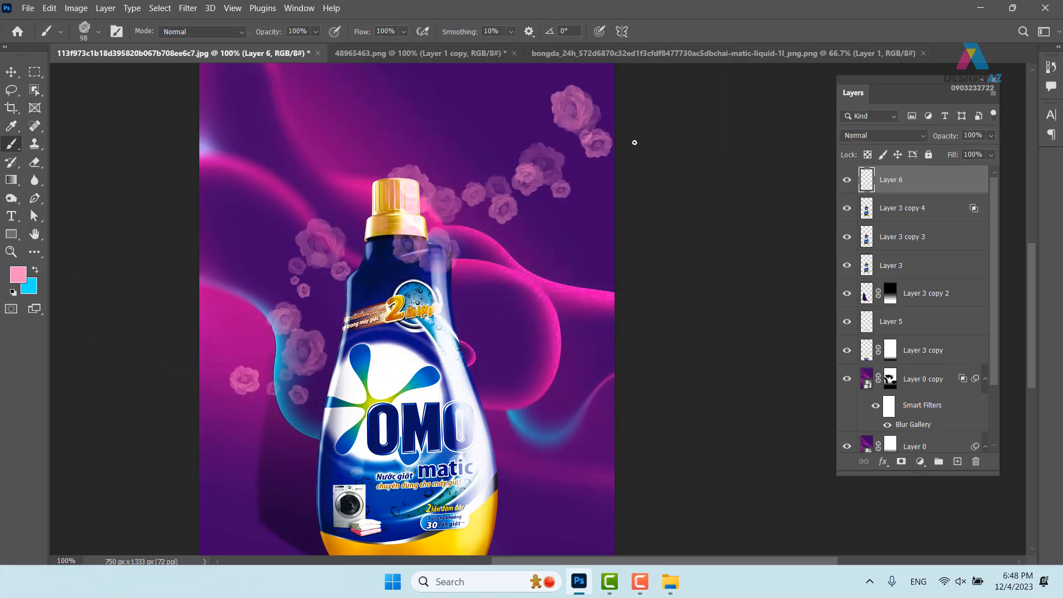
key(ctrl+z)
Step: Start an open Pen tool path above the poster's top edge, curving right and back to the left above the bottle cap
drag(496, 402, 481, 284)
mouse_move(364, 328)
mouse_down()
mouse_move(355, 412)
mouse_move(339, 396)
mouse_up()
drag(360, 455, 389, 392)
key(p)
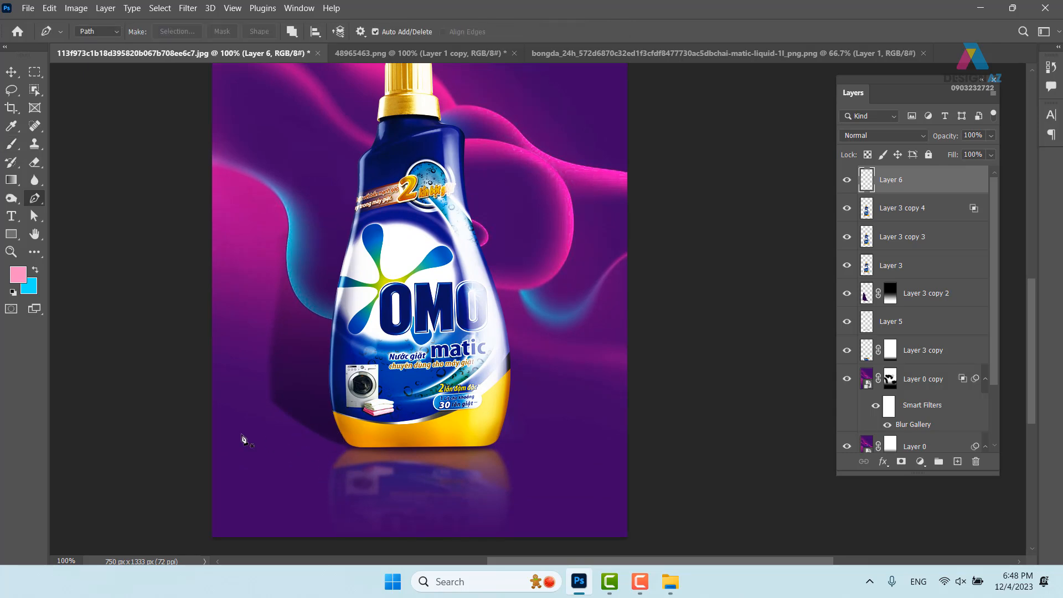
drag(410, 274, 399, 409)
drag(453, 270, 439, 347)
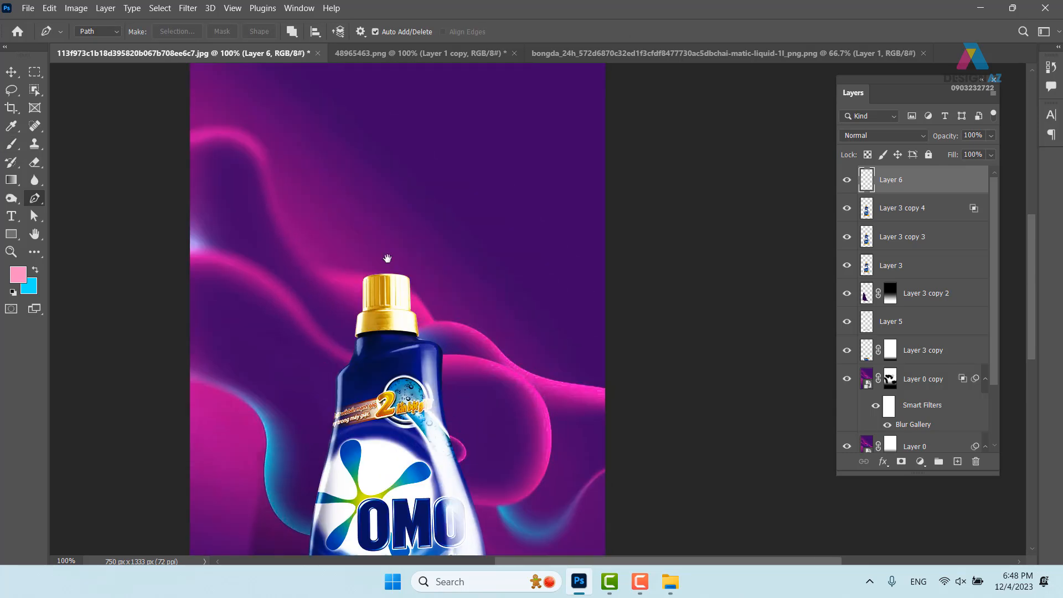
drag(385, 255, 382, 368)
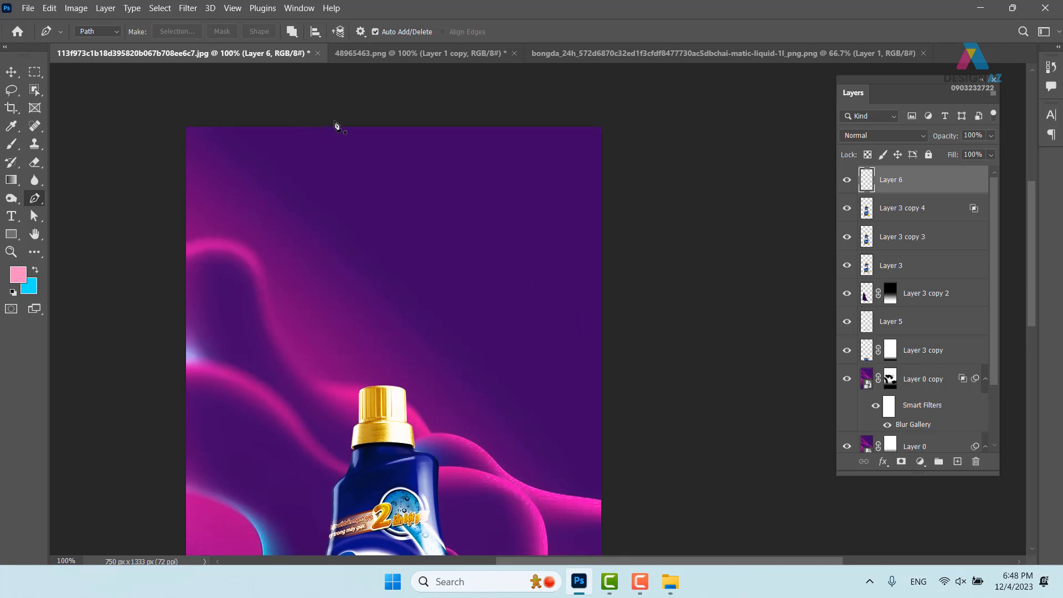
click(444, 104)
drag(491, 188, 472, 238)
drag(247, 307, 231, 372)
Step: Extend the path in wide curves right of the bottle neck, left beside the label and out past the poster's right edge
drag(379, 452, 455, 214)
drag(623, 224, 656, 277)
drag(301, 391, 322, 483)
drag(540, 437, 499, 359)
drag(650, 395, 720, 438)
Step: Reshape the path at the anchor right of the bottle neck, pulling its direction handles vertical for a rounder curve
drag(583, 149, 551, 299)
ctrl+click(550, 297)
drag(516, 242, 550, 149)
drag(537, 327, 570, 194)
drag(674, 222, 608, 371)
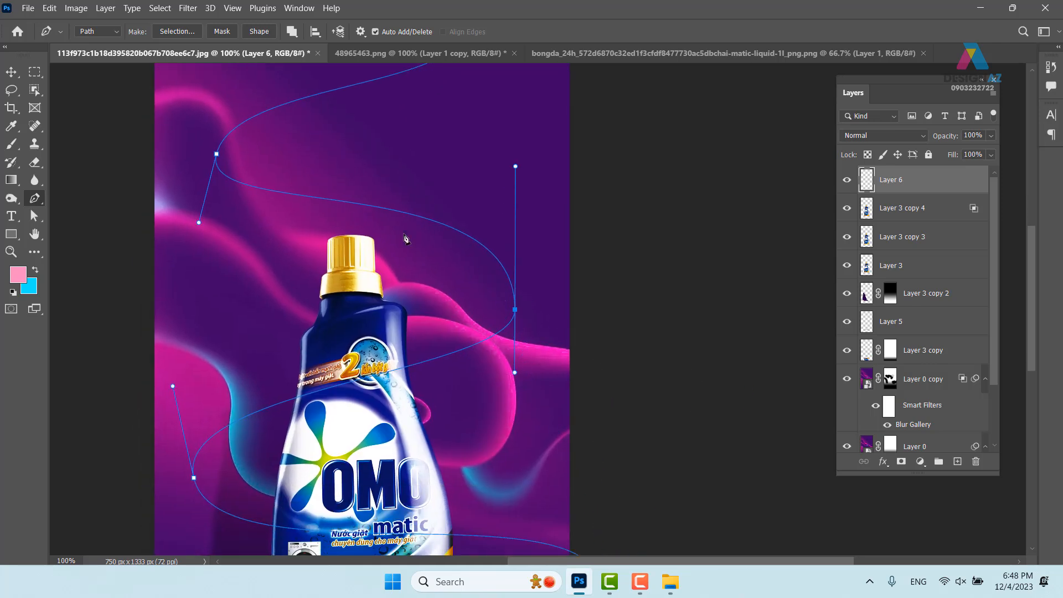
Step: Try stroking the path with the Brush and Simulate Pressure on, and undo the stroke
right_click(320, 204)
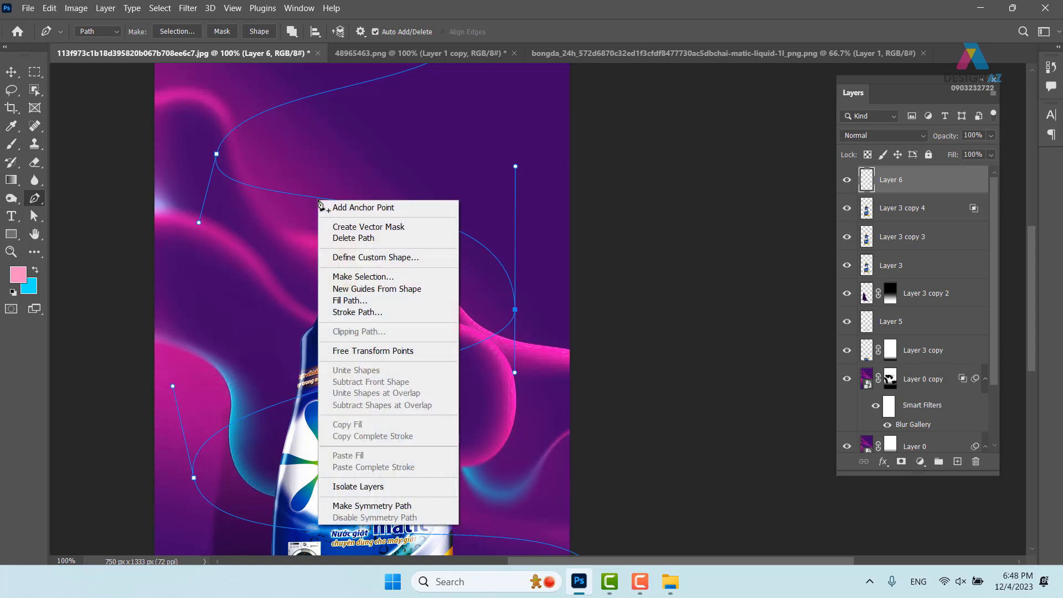
click(380, 313)
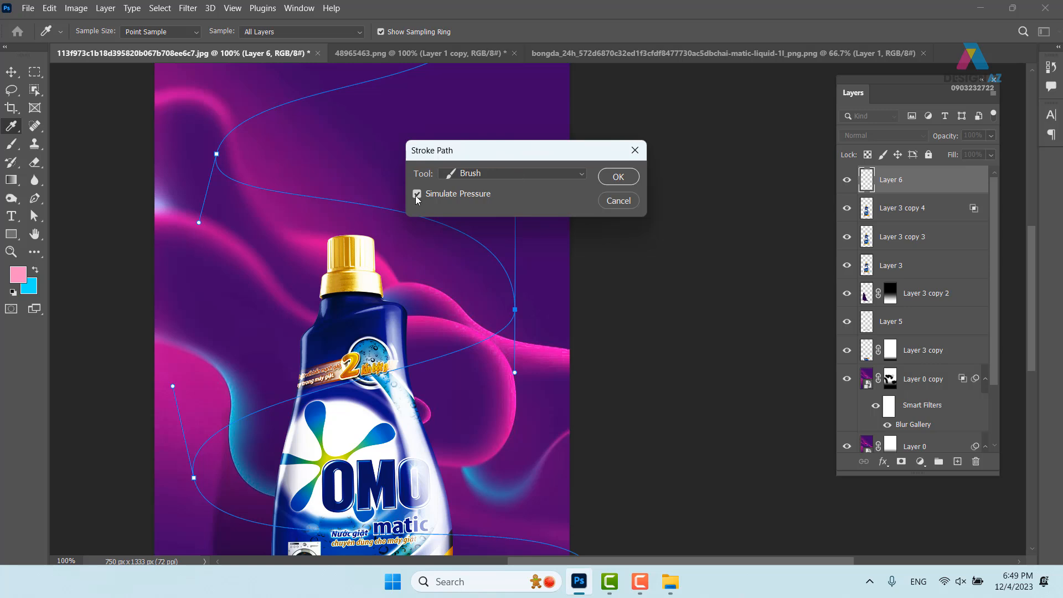
click(618, 176)
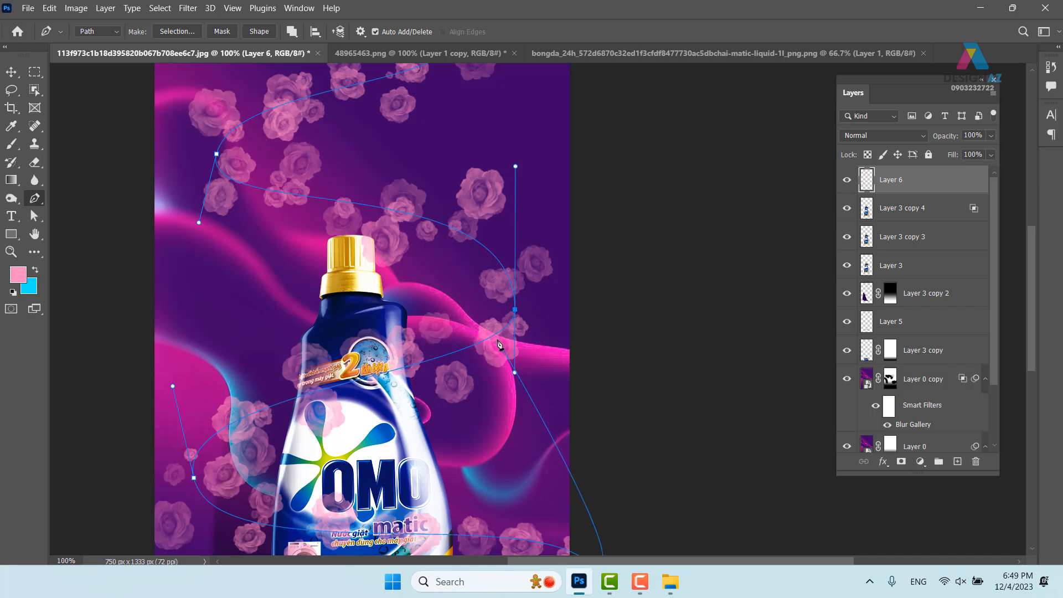
key(ctrl+z)
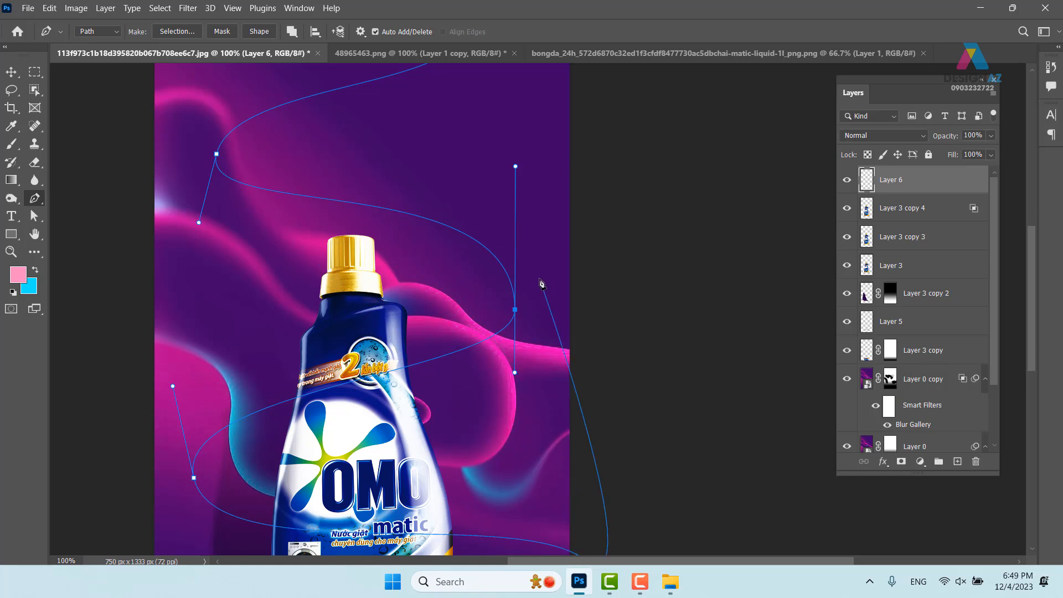
Step: Stroke the path once more with the same Brush and Simulate Pressure settings, inspect the whole poster and undo it
right_click(507, 280)
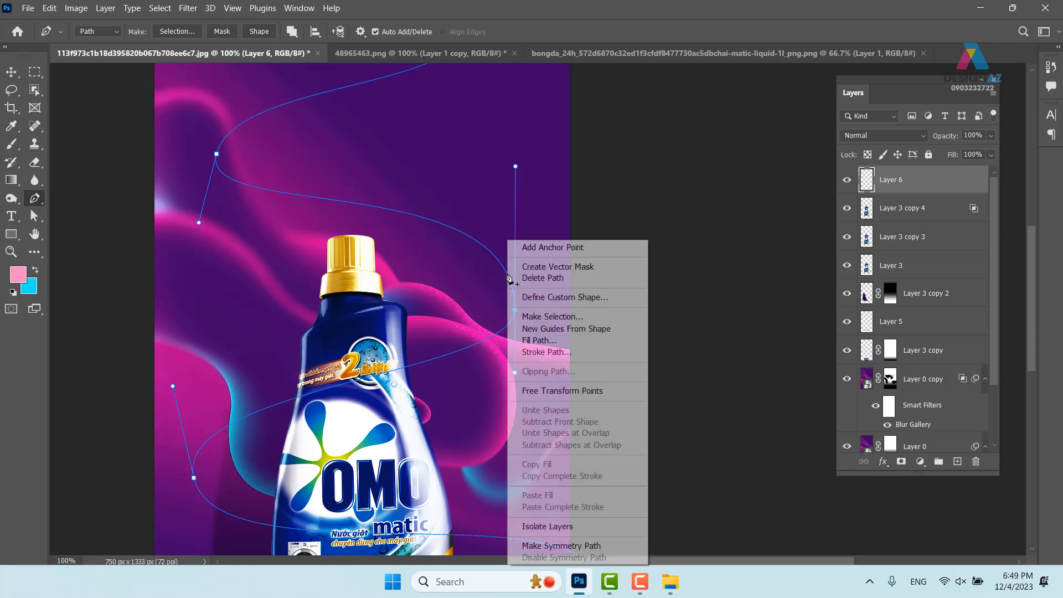
click(558, 353)
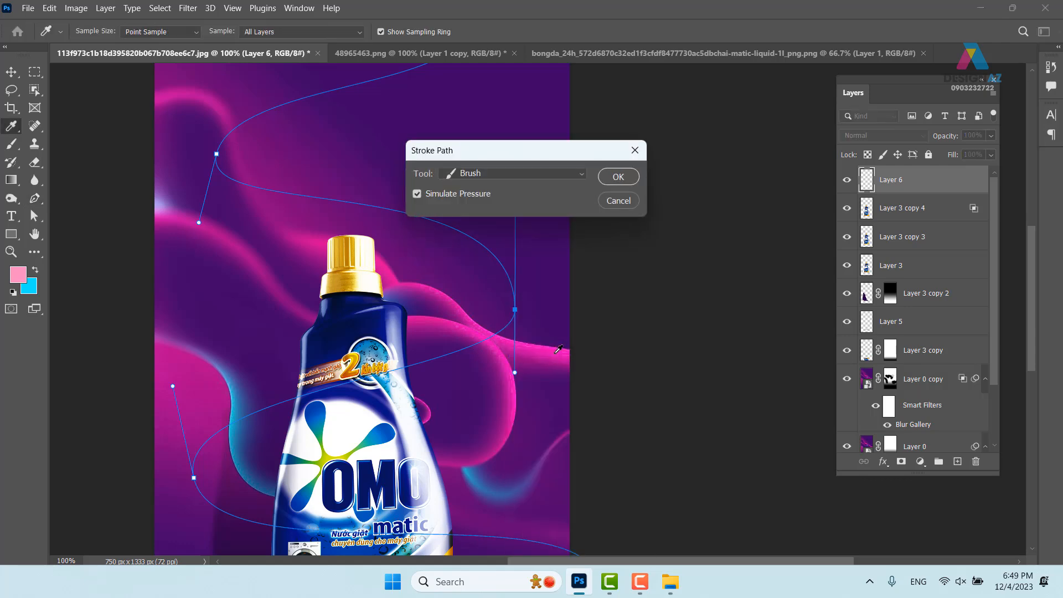
click(620, 178)
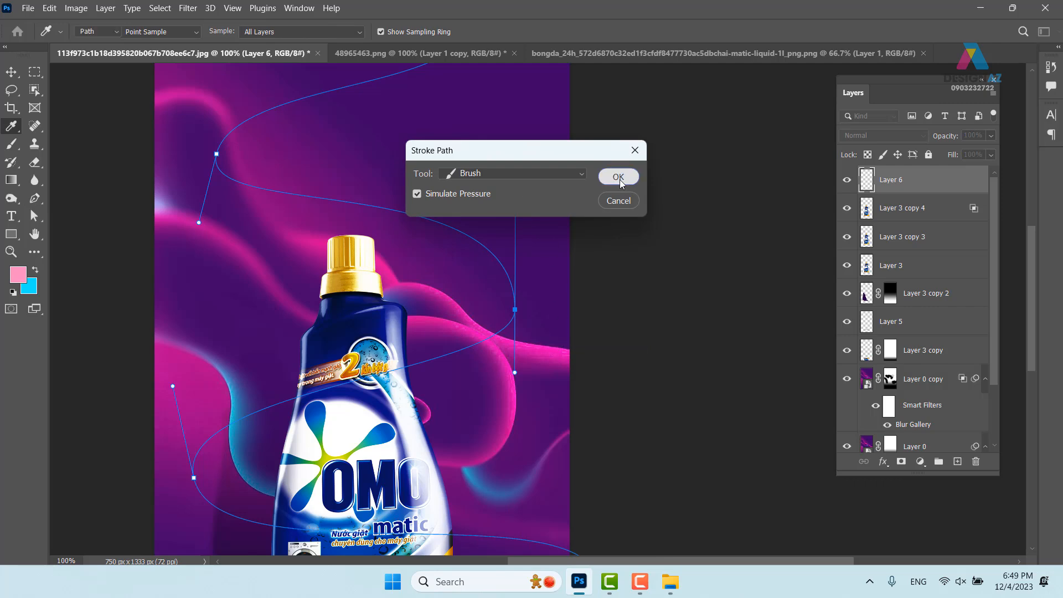
key(ctrl+minus)
key(ctrl+minus)
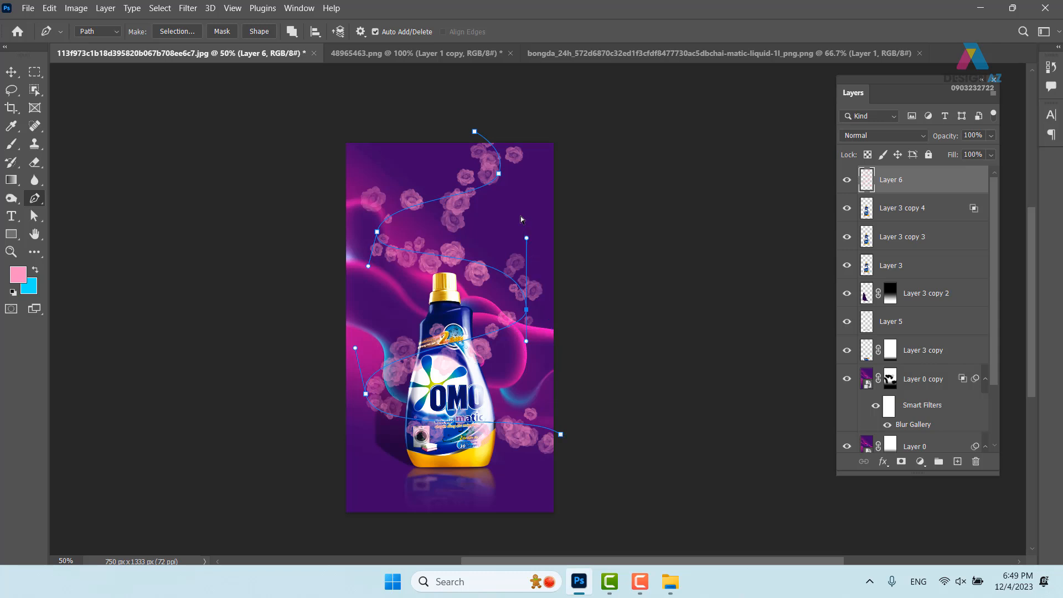
key(ctrl+z)
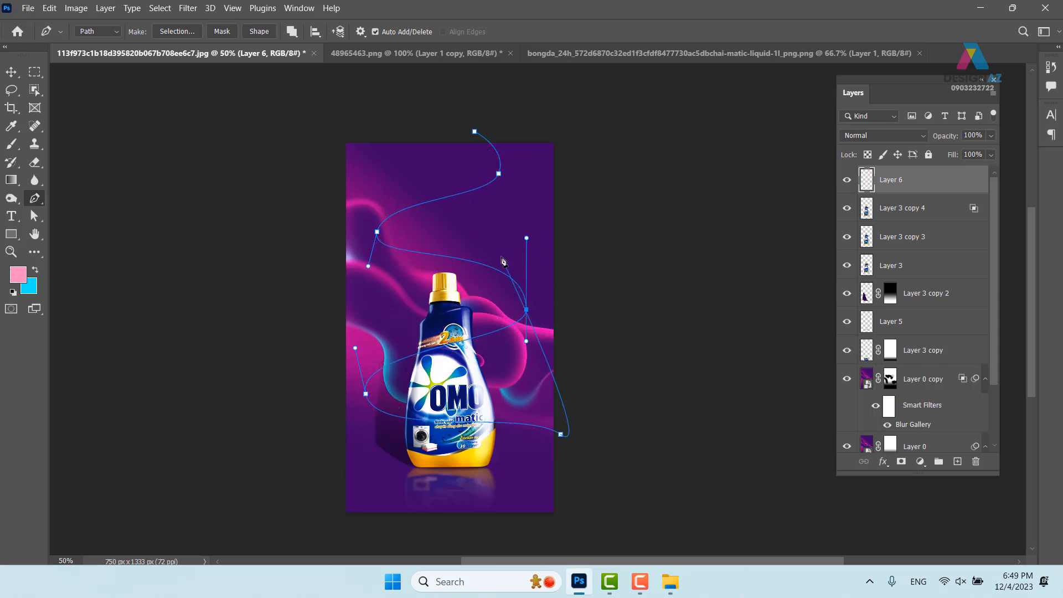
Step: Turn on Always use Pressure for Size for the rose brush and check its brush settings
key(b)
key(ctrl+plus)
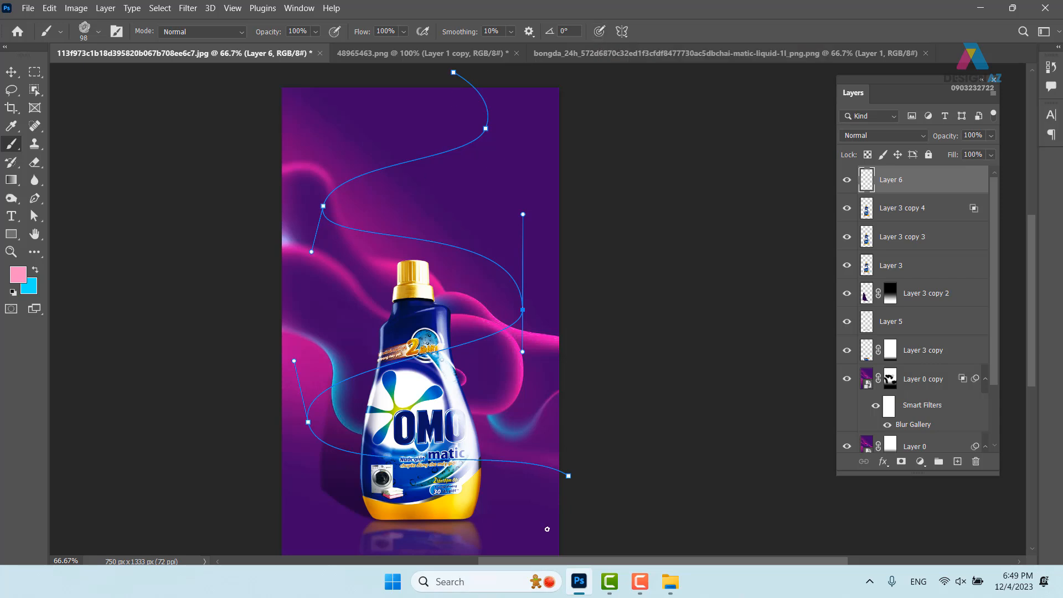
click(601, 33)
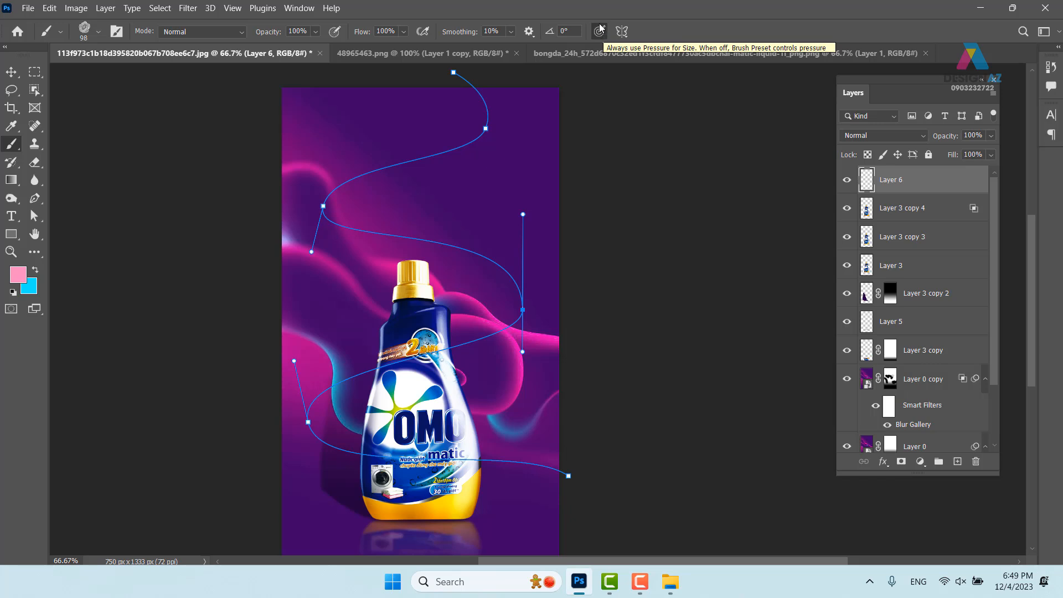
key(F5)
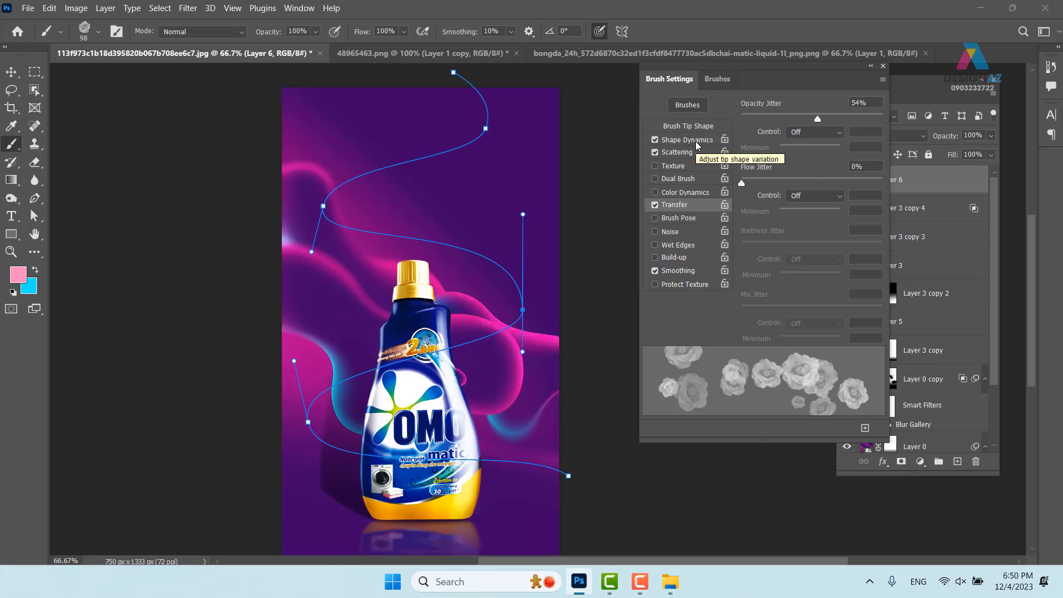
click(884, 67)
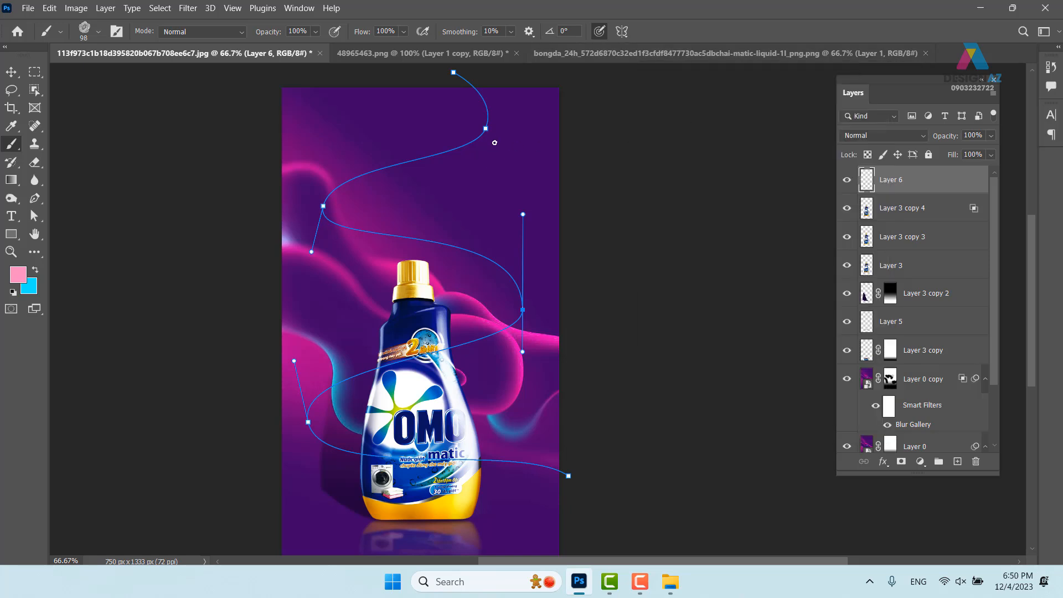
Step: Try stroking the path with the 98 px pressure-sized rose brush and Simulate Pressure on, and undo it
key(p)
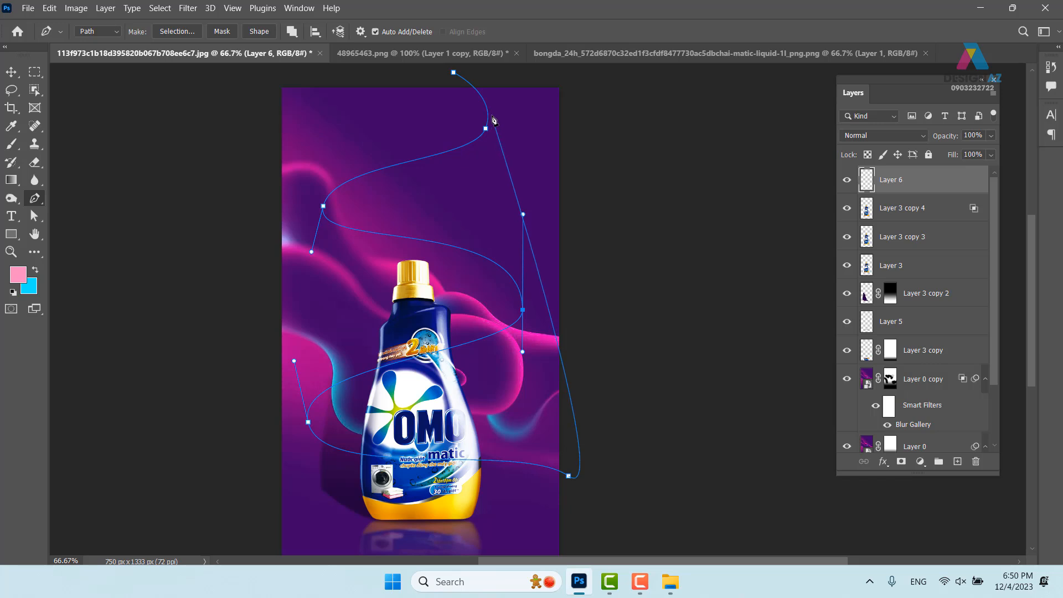
right_click(489, 115)
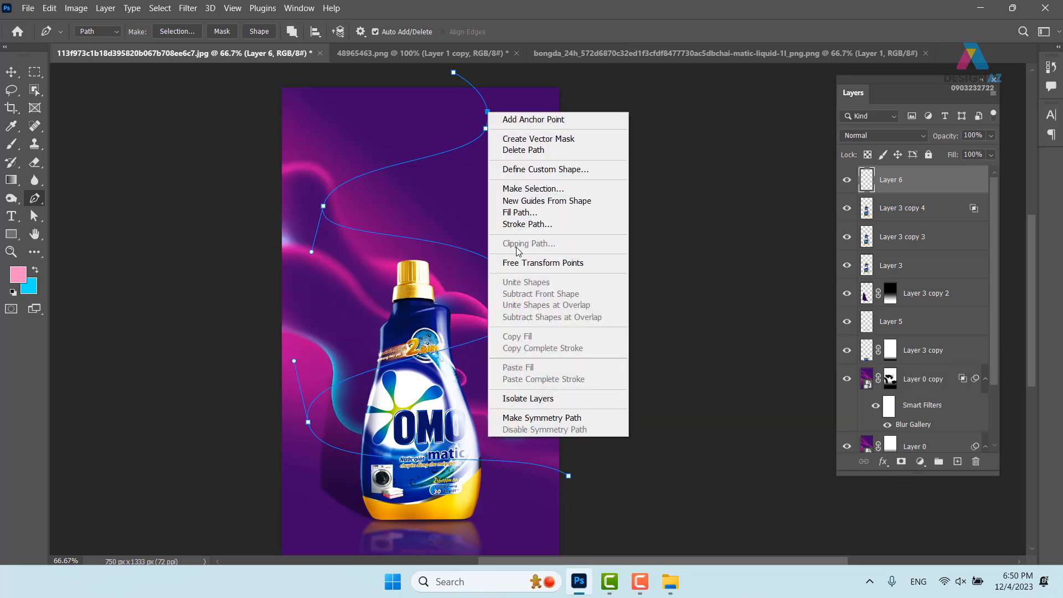
click(526, 225)
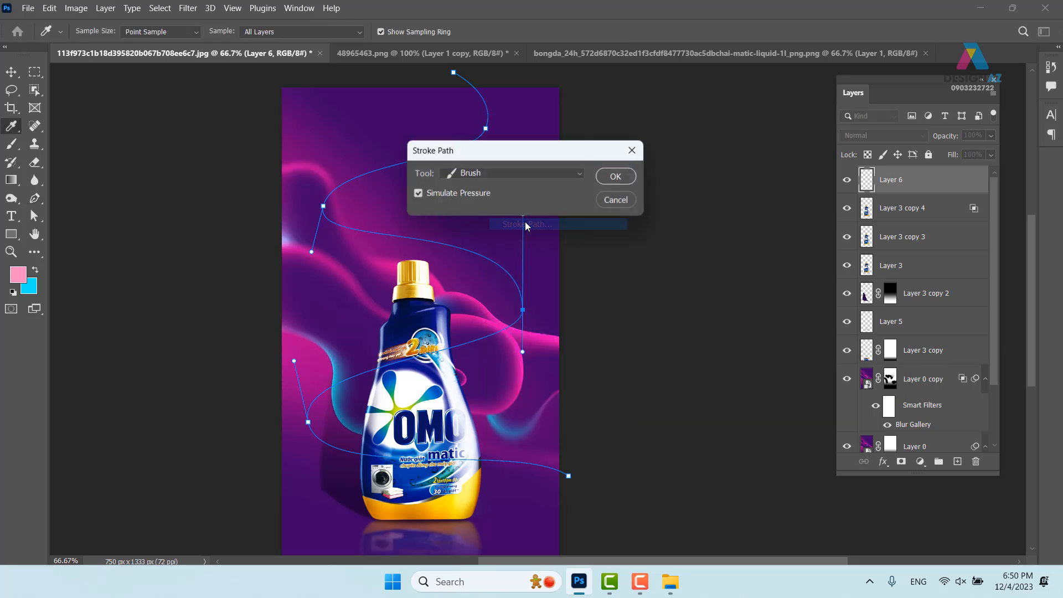
click(616, 176)
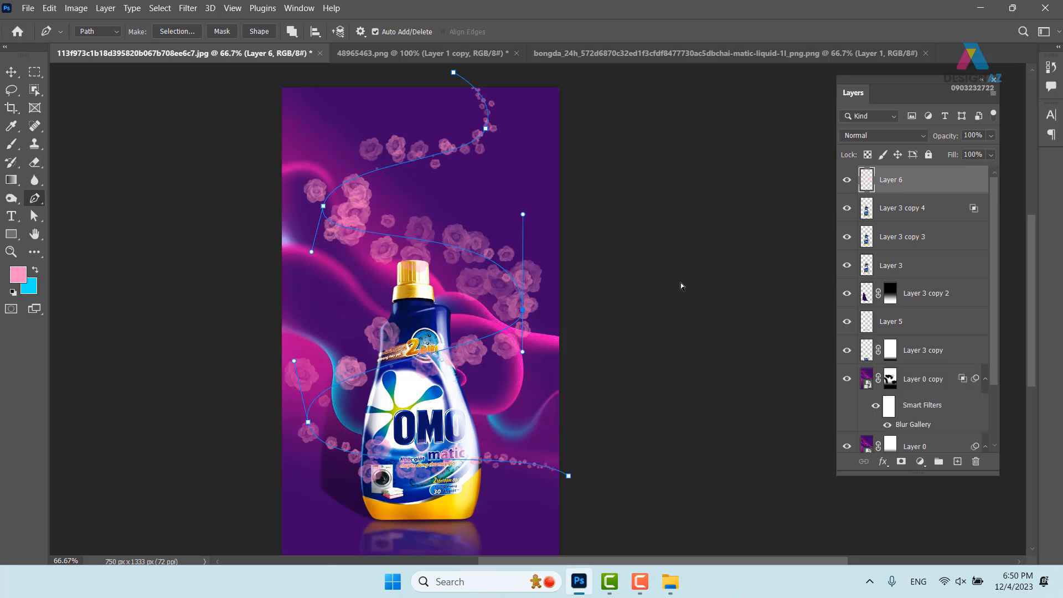
key(ctrl+z)
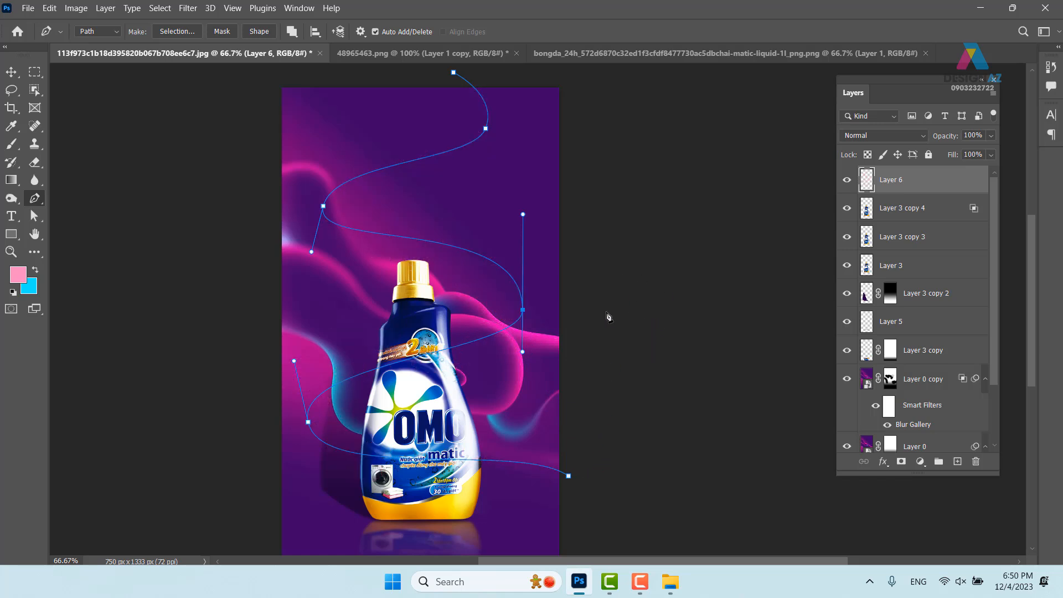
Step: Reduce the rose brush to 60 px and stroke the path on Layer 6 with Simulate Pressure on
key(b)
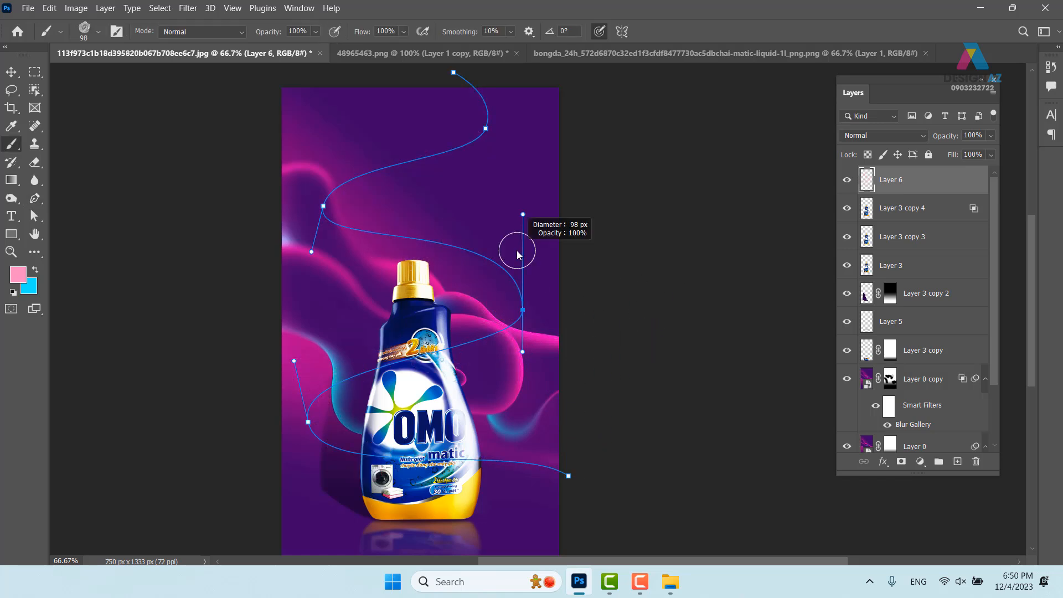
drag(513, 251, 508, 252)
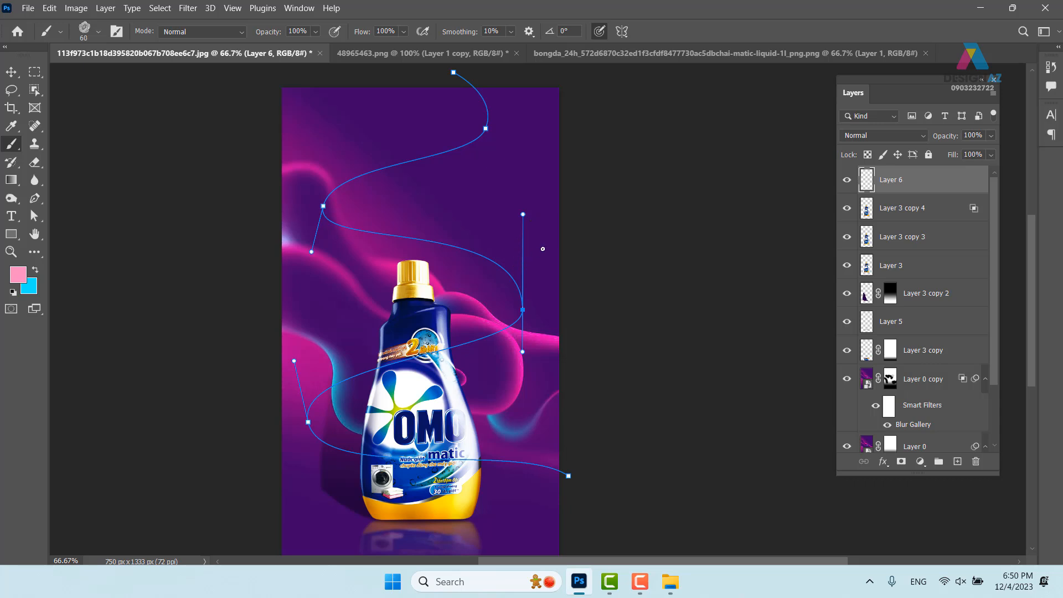
key(p)
right_click(462, 218)
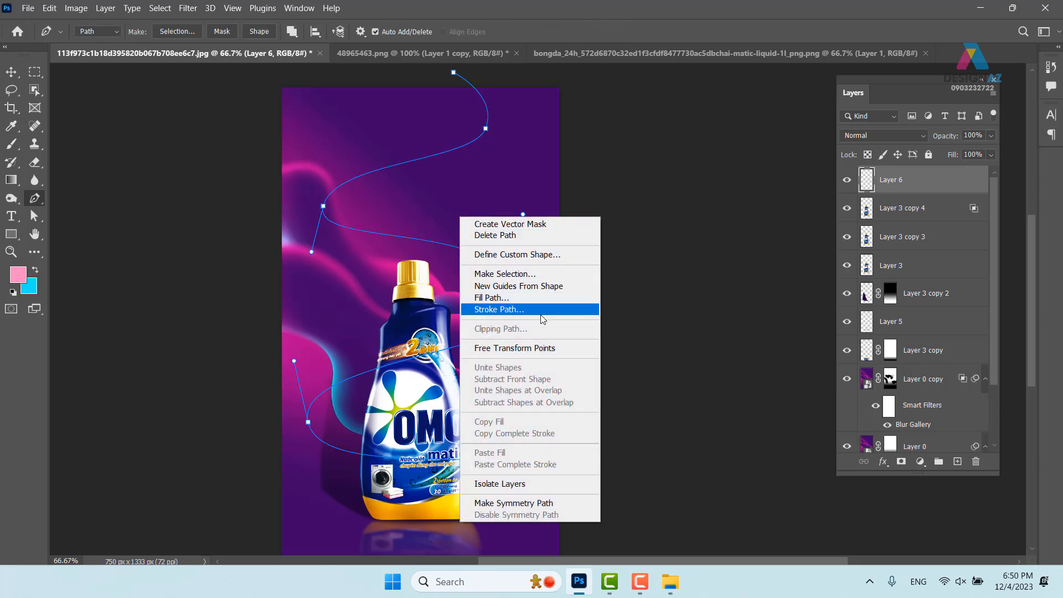
click(515, 309)
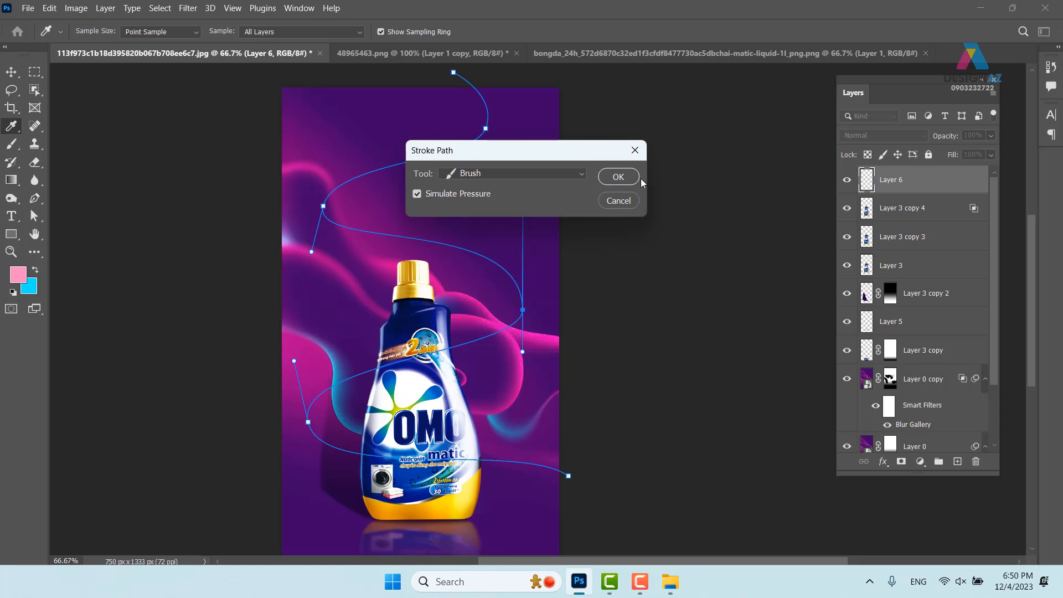
click(618, 177)
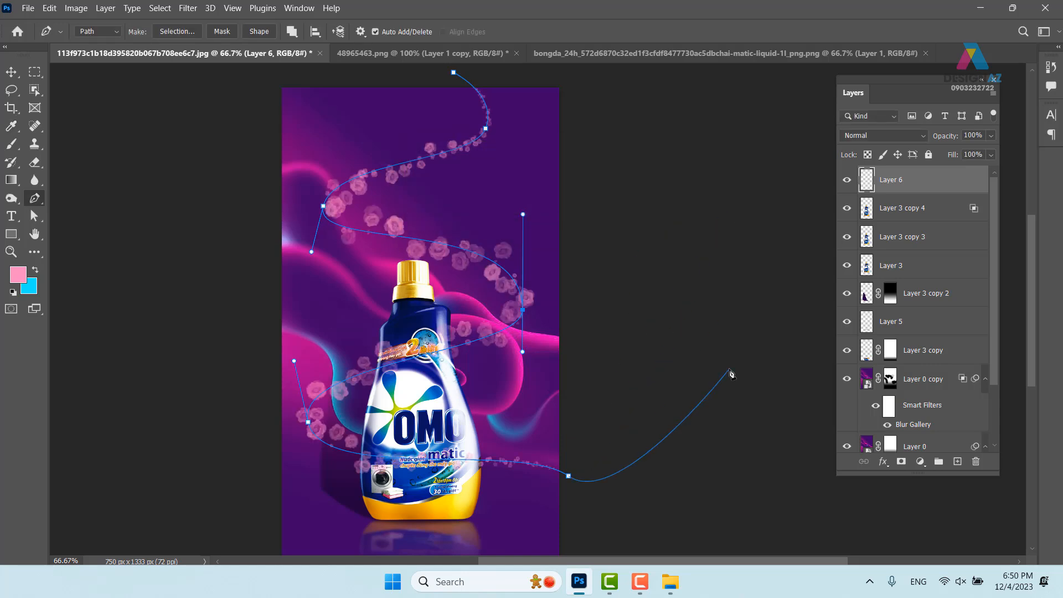
Step: Try a second 60 px rose stroke along the path on the same layer and undo it
key(b)
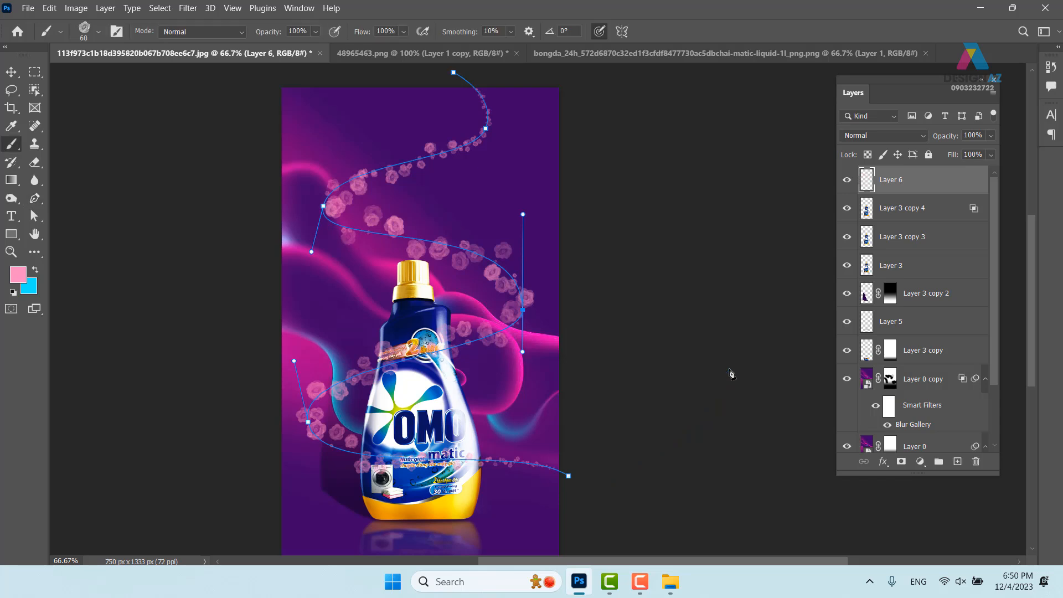
key(Return)
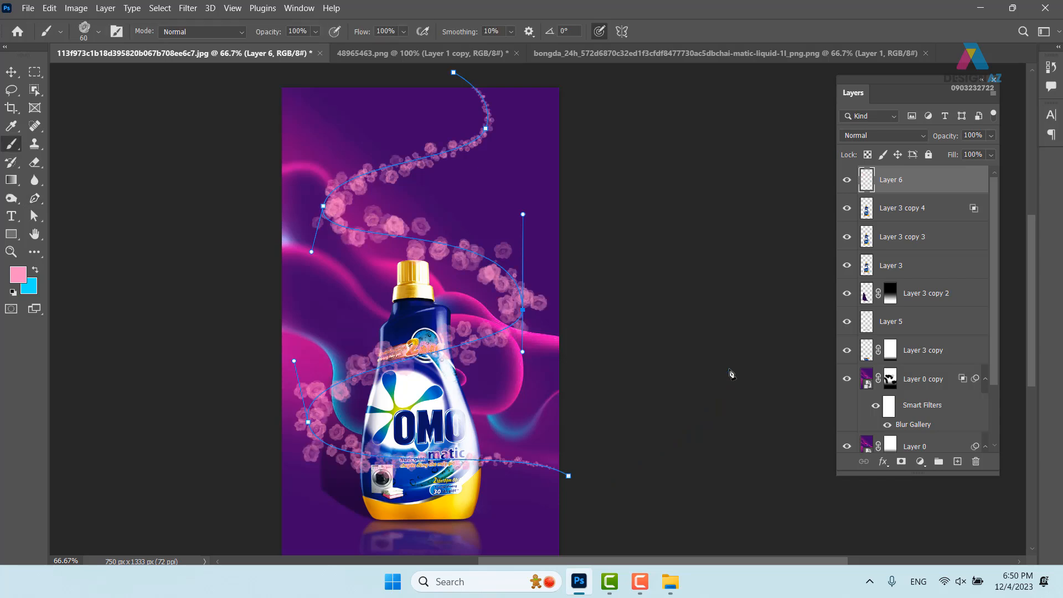
key(ctrl+z)
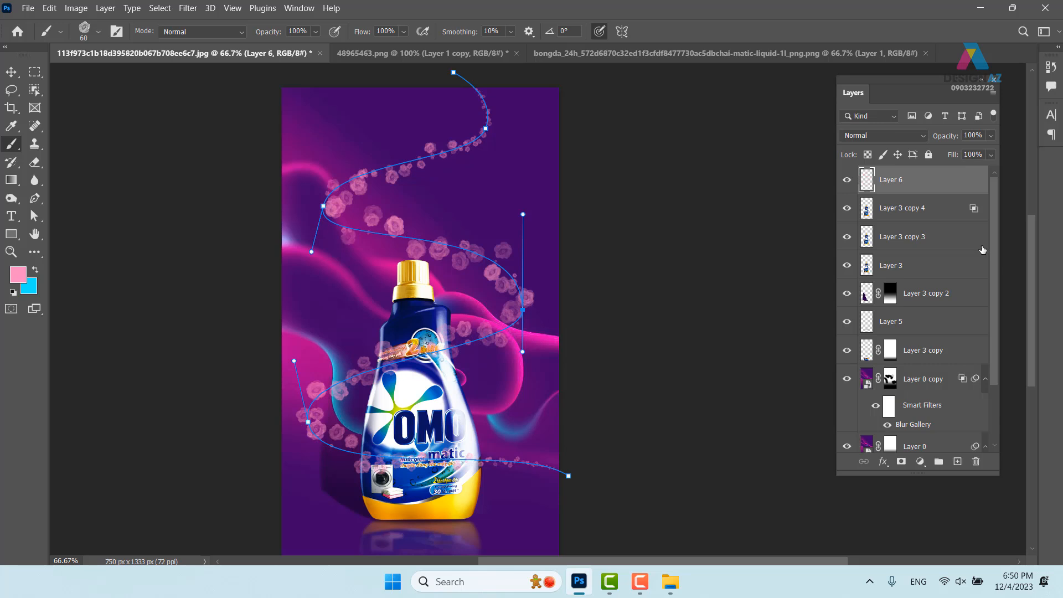
Step: Add a new layer, undo a trial 60 px stroke on it and stroke the path with the rose brush at 21 px
click(960, 463)
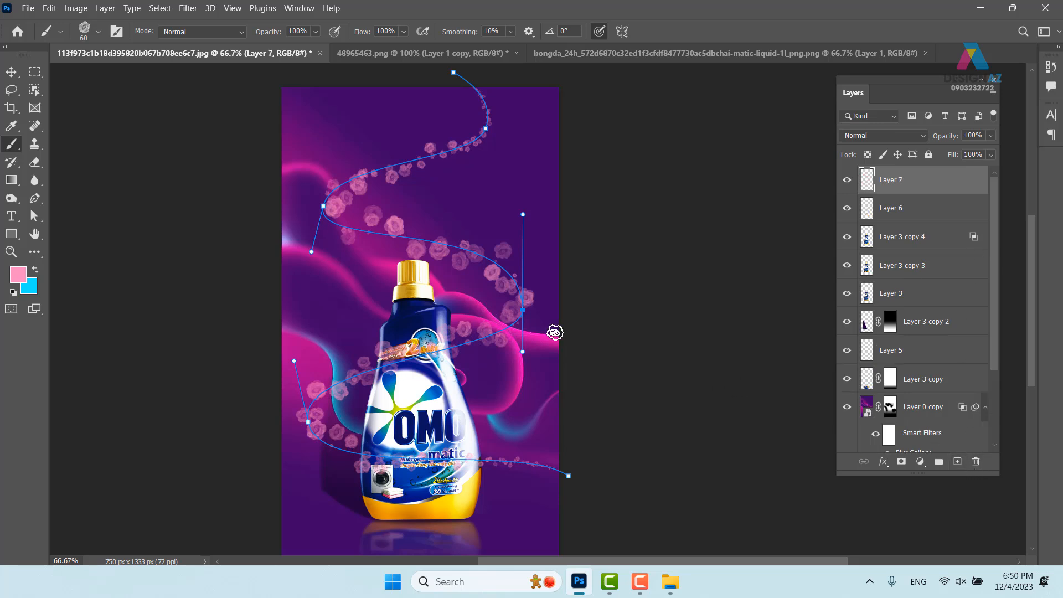
key(Return)
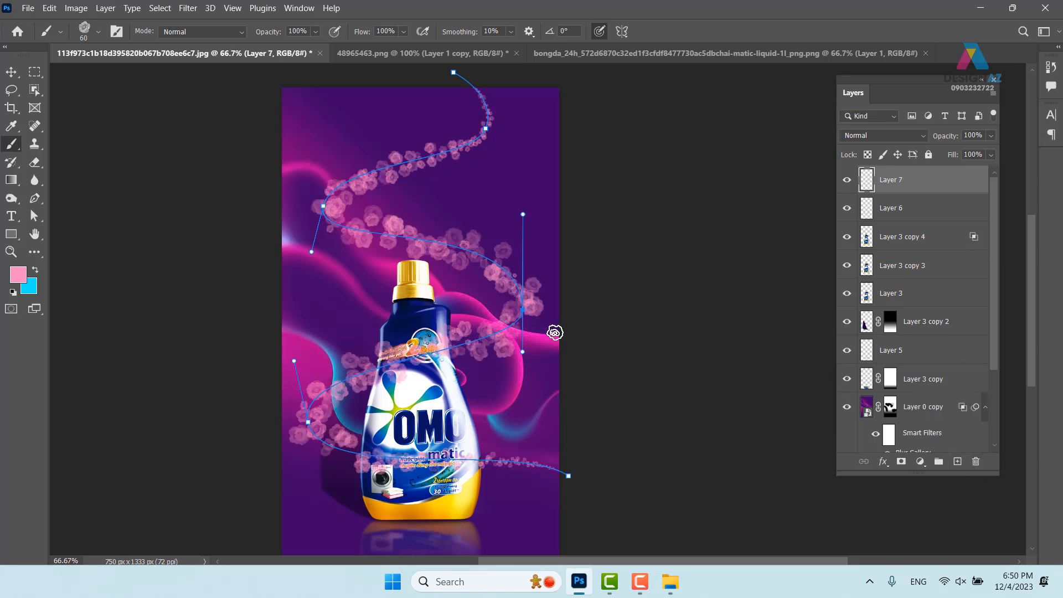
key(ctrl+z)
drag(540, 322, 531, 321)
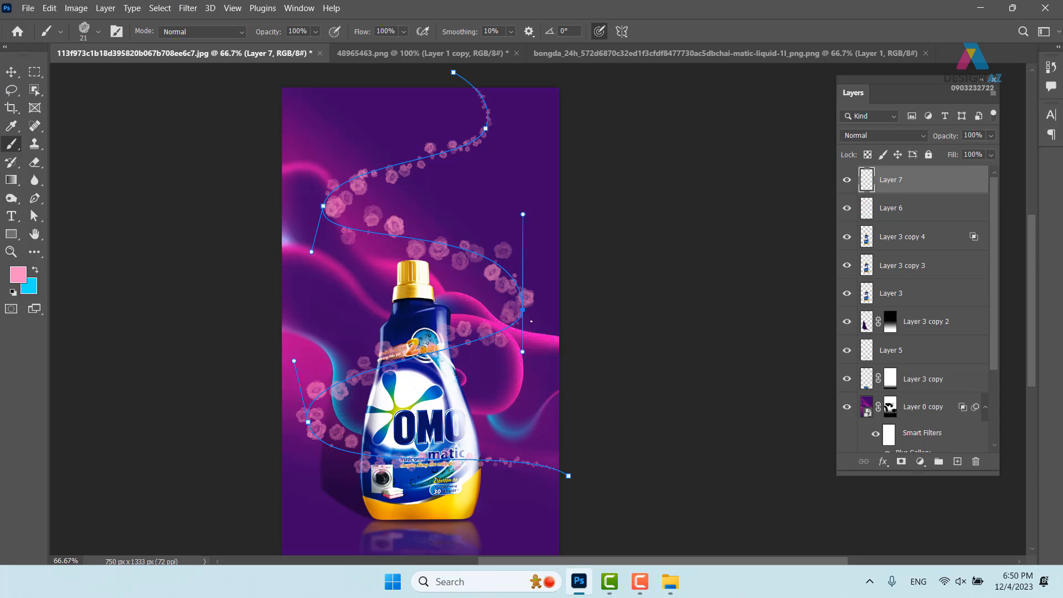
key(Return)
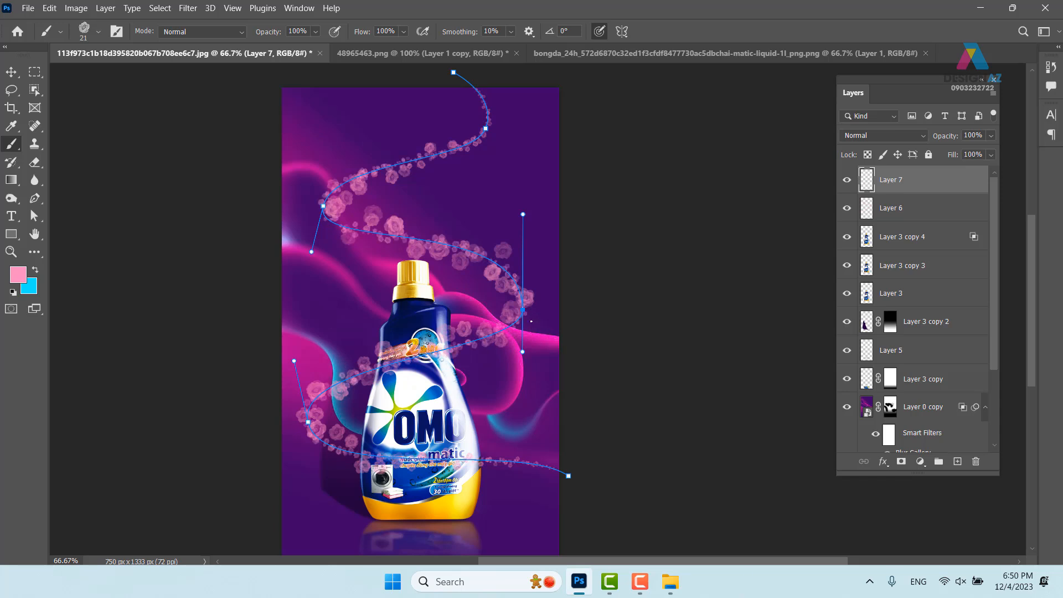
Step: Convert the path to a selection and deselect it so that only the painted roses remain
key(ctrl+Return)
key(v)
key(ctrl+d)
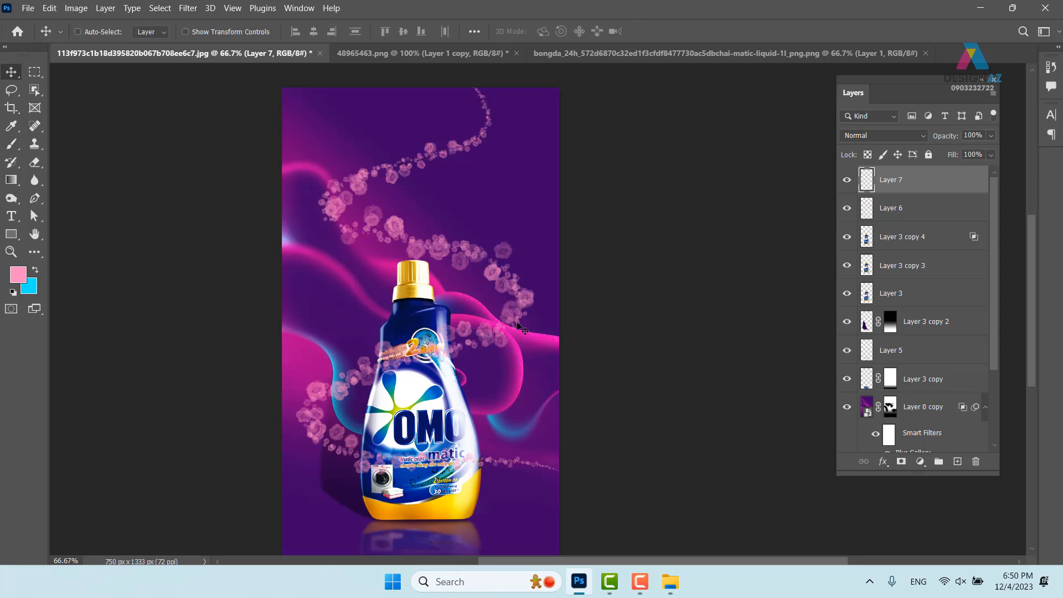
Step: Undo a trial move of Layer 7, then select Layer 6 with the larger roses and duplicate it
drag(499, 326, 445, 326)
key(ctrl+z)
right_click(463, 262)
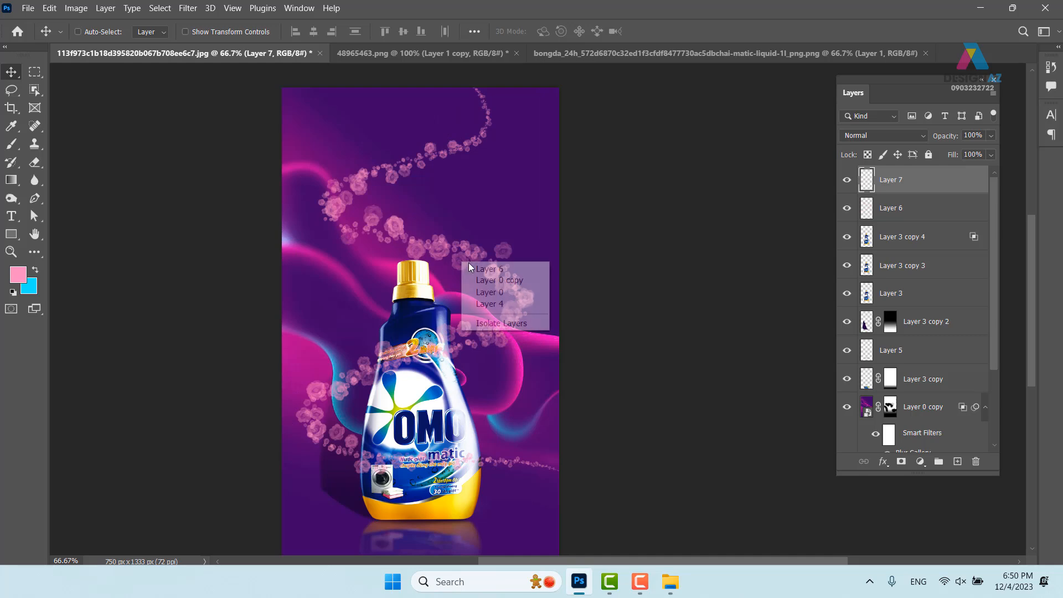
click(471, 268)
drag(455, 258, 432, 286)
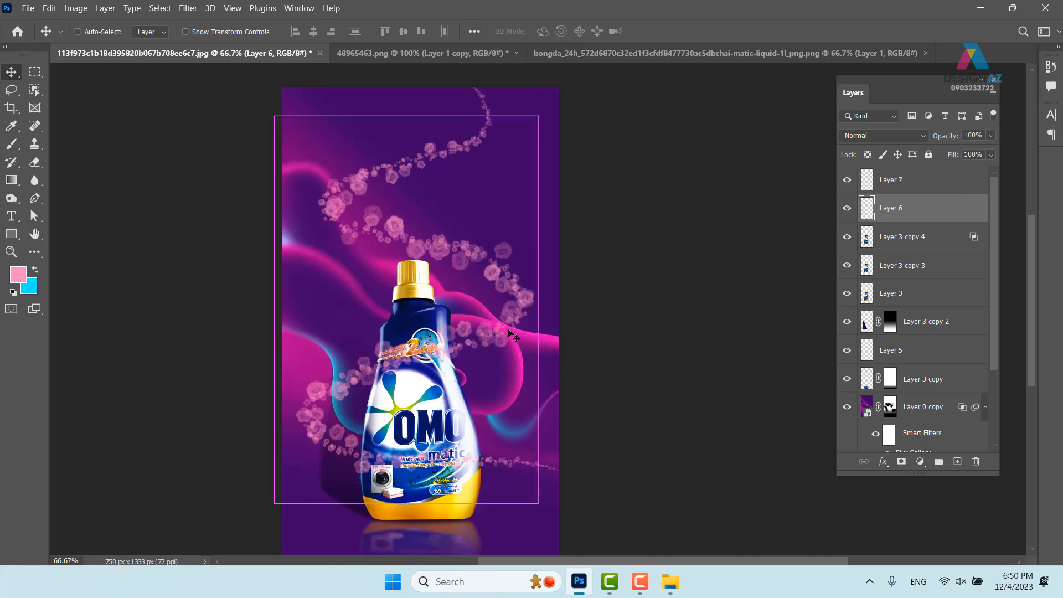
key(ctrl+1)
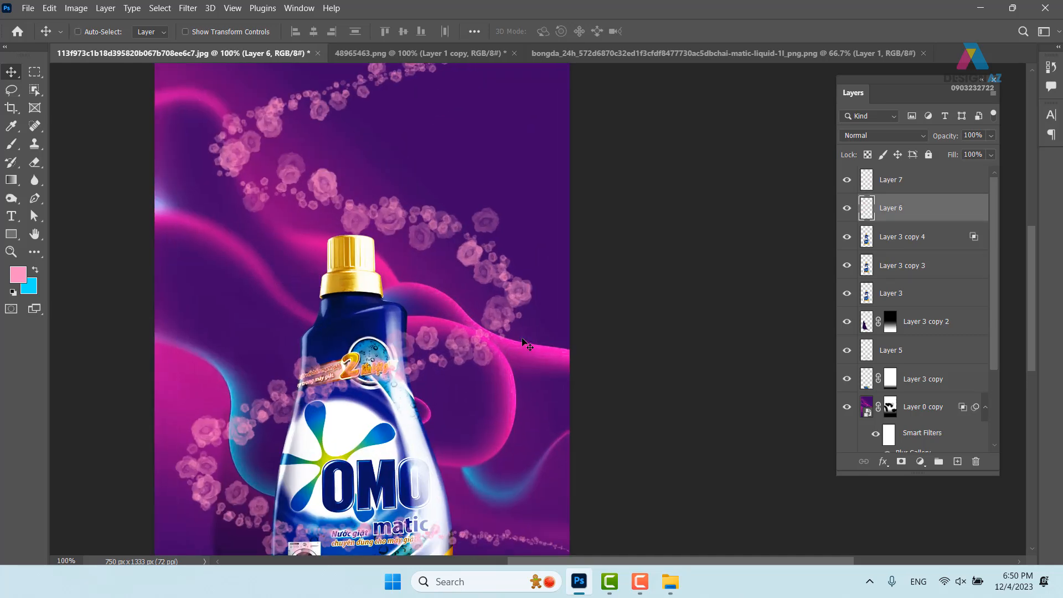
drag(415, 443, 416, 328)
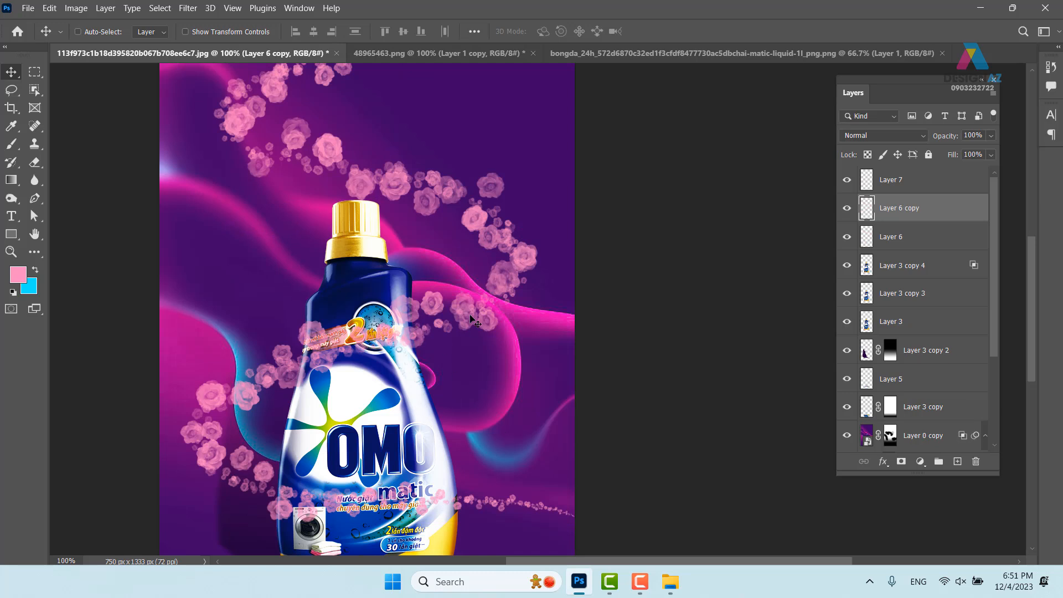
Step: Set the blend mode of Layer 6 copy to Overlay and undo a trial move of the roses
click(885, 138)
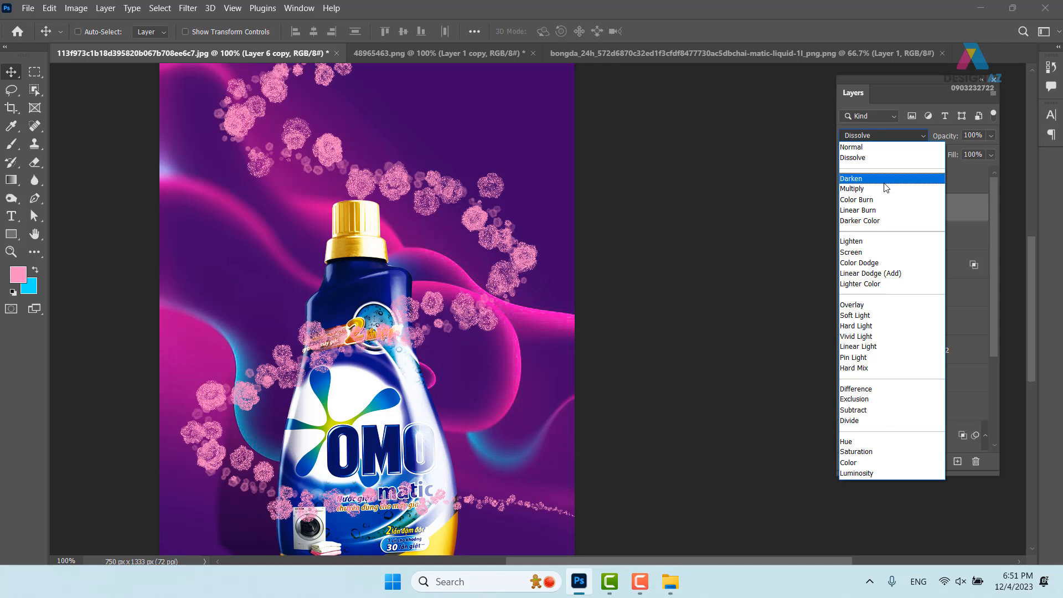
click(880, 304)
drag(518, 284, 568, 304)
key(ctrl+z)
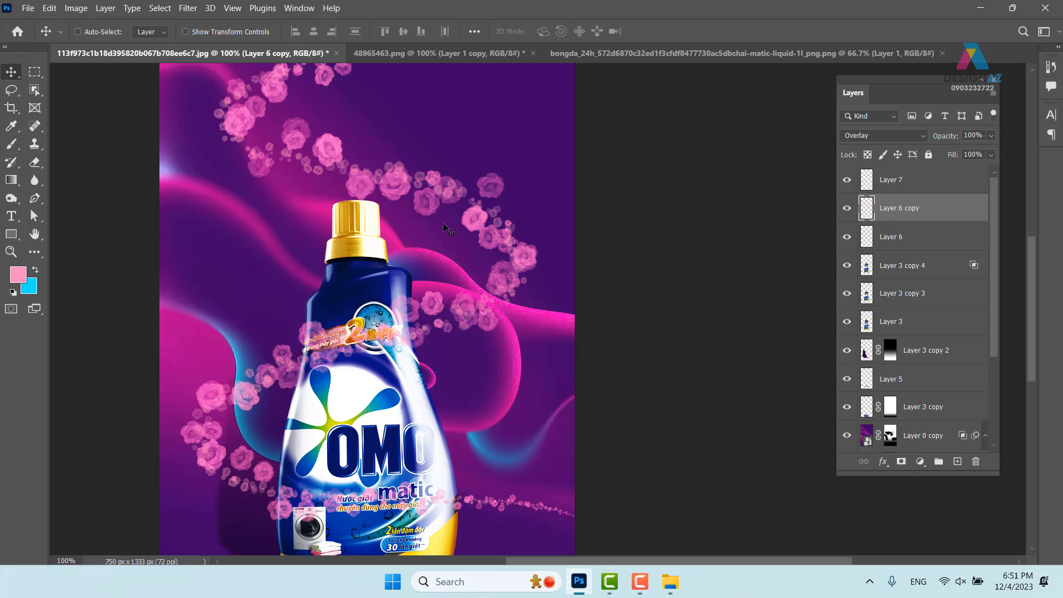
key(ctrl+minus)
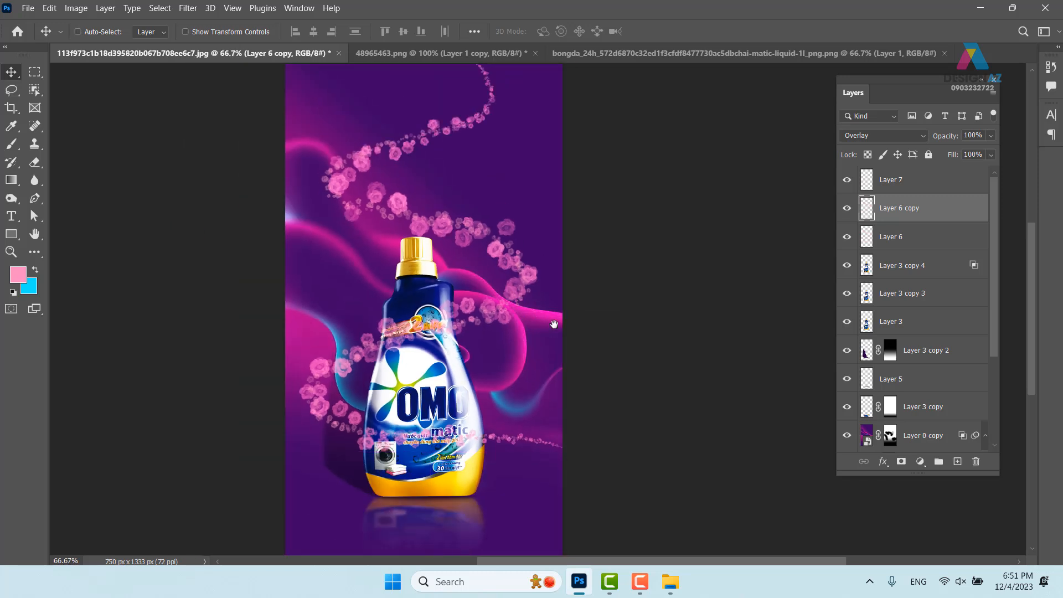
drag(556, 308, 500, 345)
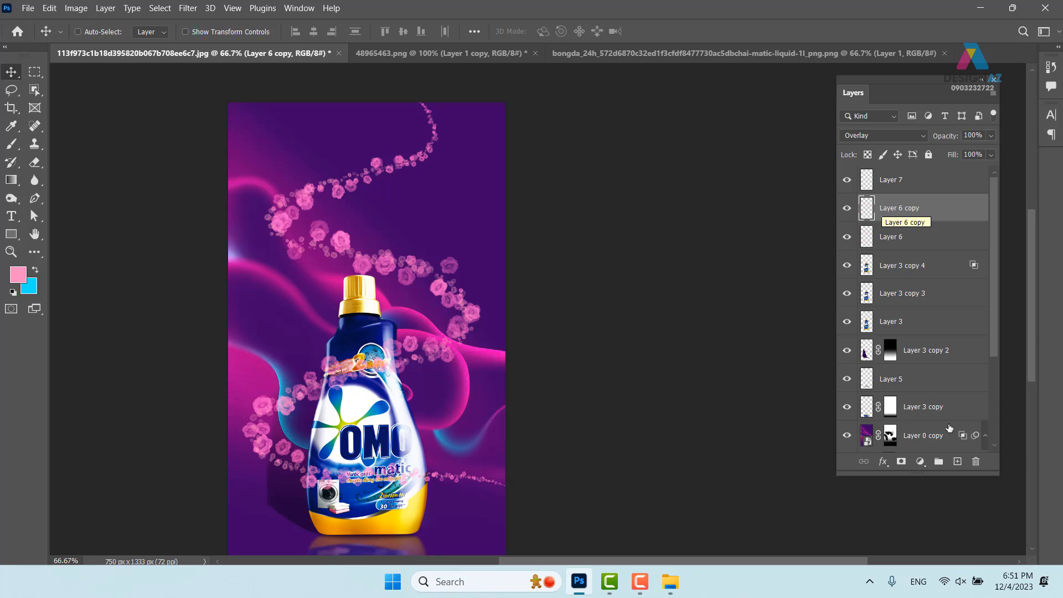
Step: Add a layer mask to Layer 6 copy and prepare a black soft round brush at 151 px
click(901, 461)
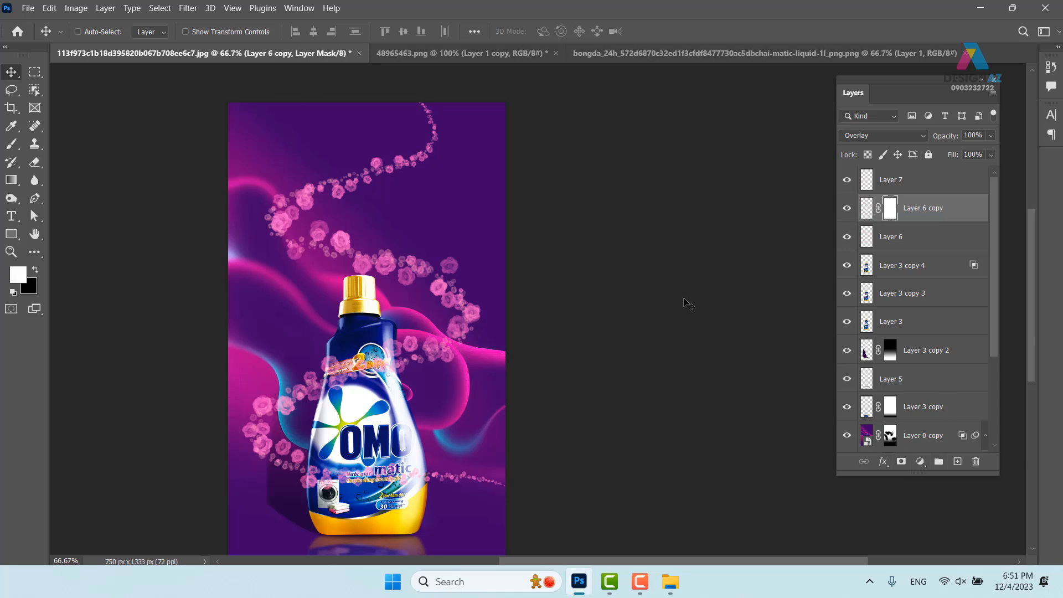
key(b)
click(98, 31)
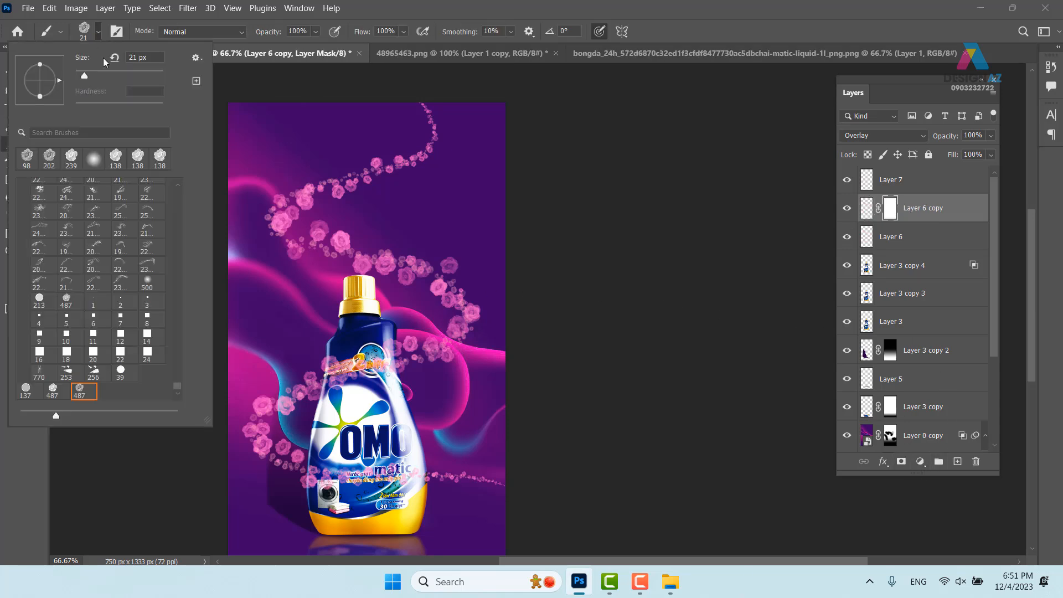
scroll(105, 292, up, 5)
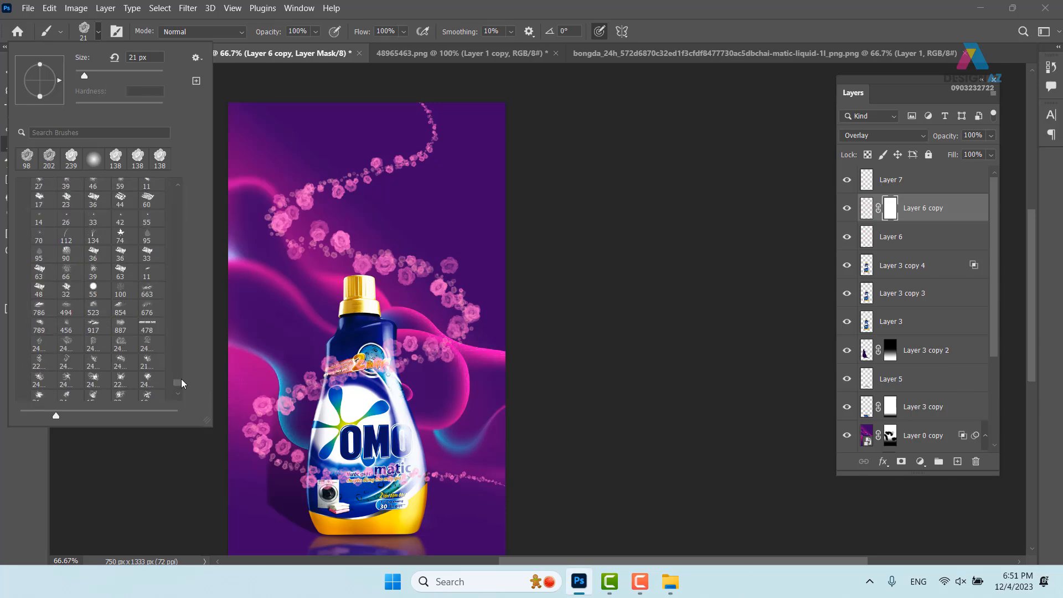
drag(177, 387, 194, 171)
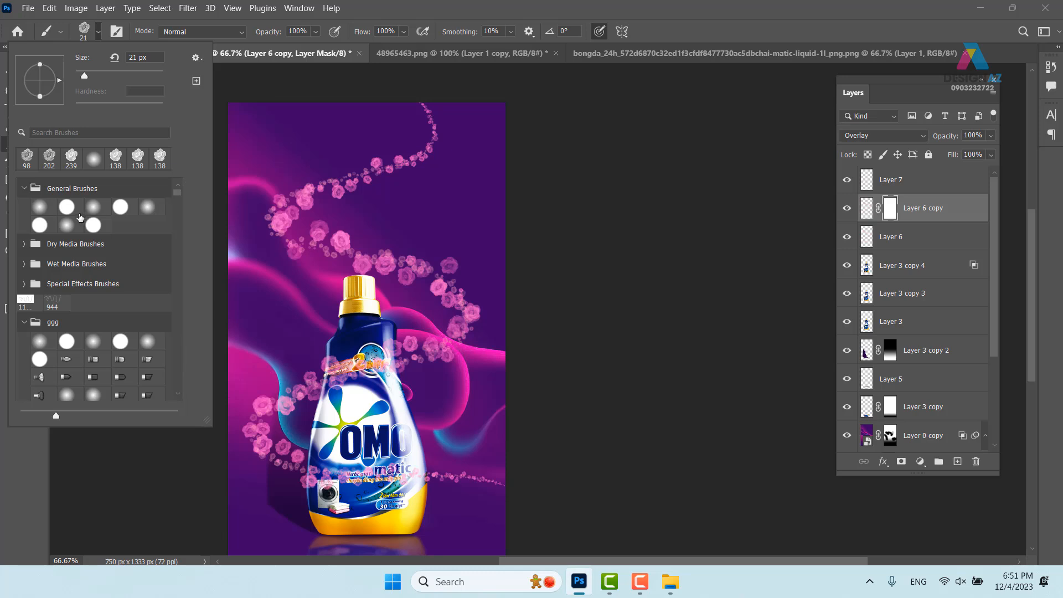
click(42, 209)
drag(355, 236, 386, 237)
key(x)
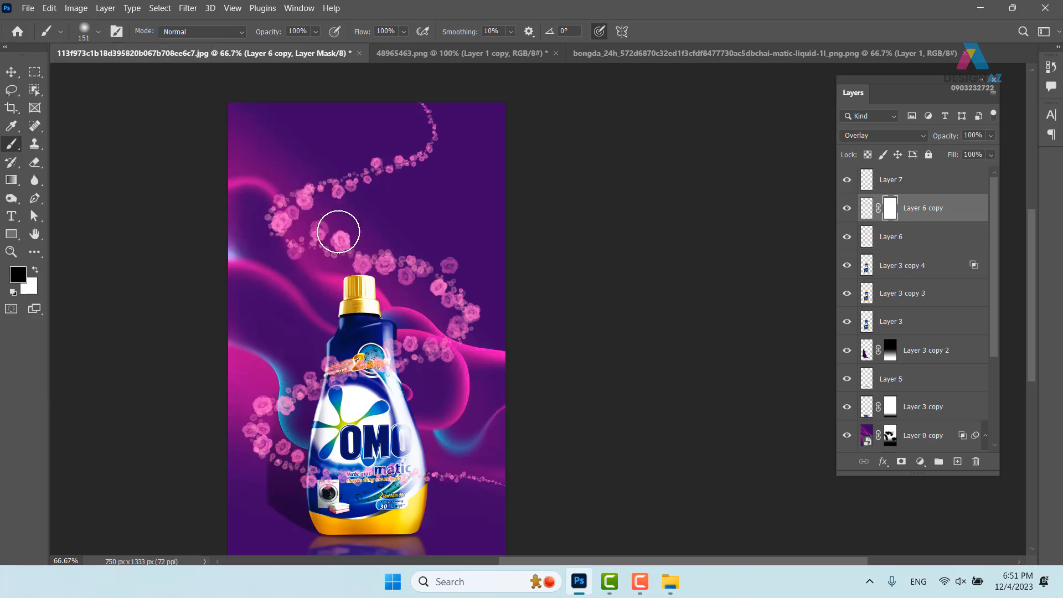
Step: Paint black on the Layer 6 copy mask over the garland's upper bend and the stretch crossing the lower bottle label
mouse_move(409, 166)
mouse_down()
mouse_move(437, 98)
mouse_move(271, 209)
mouse_move(358, 240)
mouse_up()
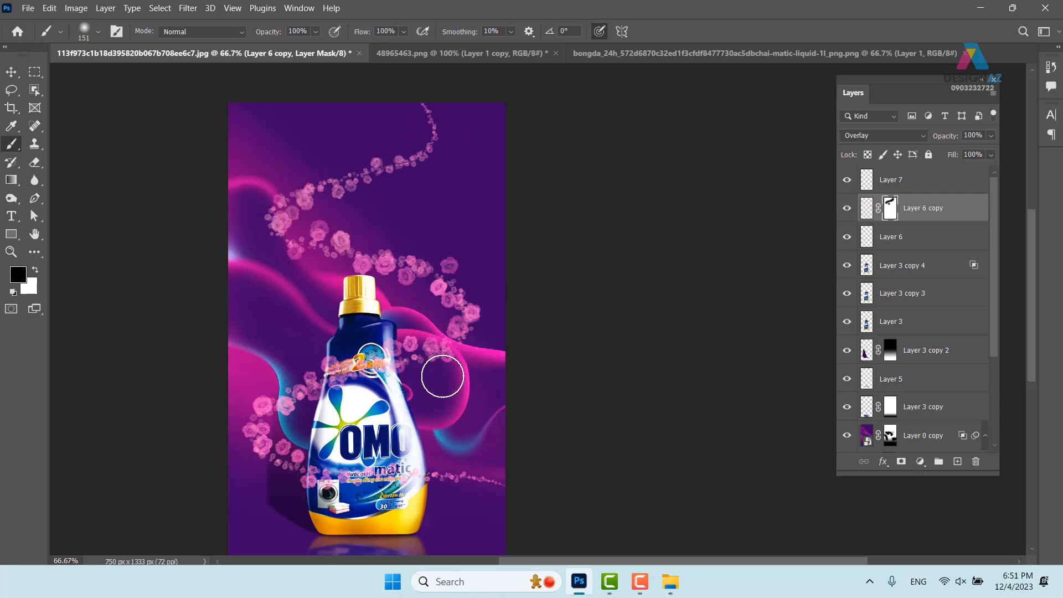
mouse_move(364, 474)
mouse_down()
mouse_move(505, 482)
mouse_move(363, 482)
mouse_move(314, 461)
mouse_move(297, 498)
mouse_move(421, 474)
mouse_up()
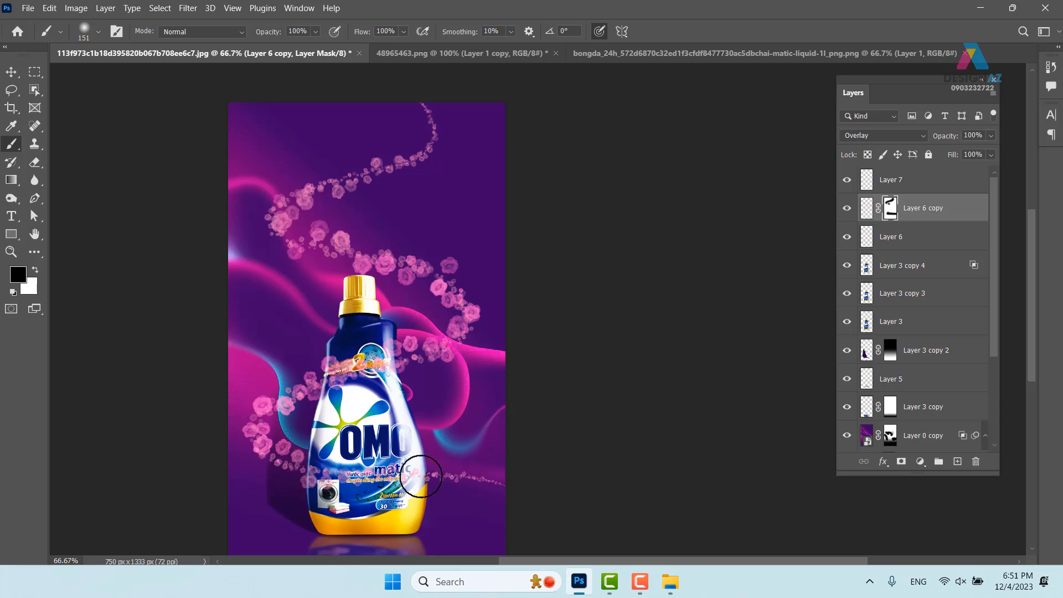
click(11, 72)
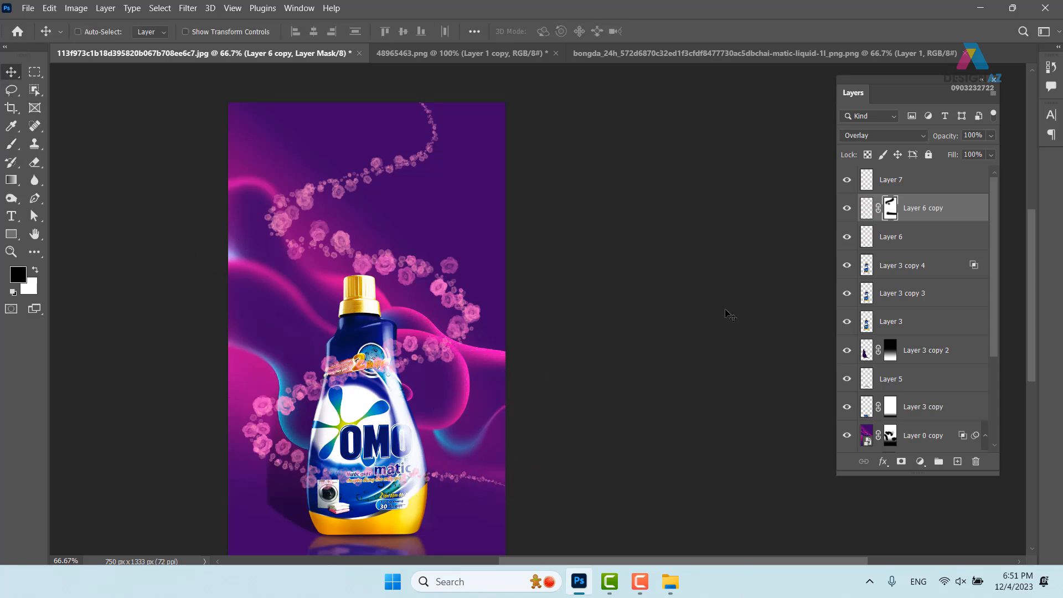
click(847, 209)
Step: Group Layer 7, Layer 6 copy and Layer 6, undoing the trial moves made while selecting them
shift+click(944, 238)
drag(483, 352, 538, 349)
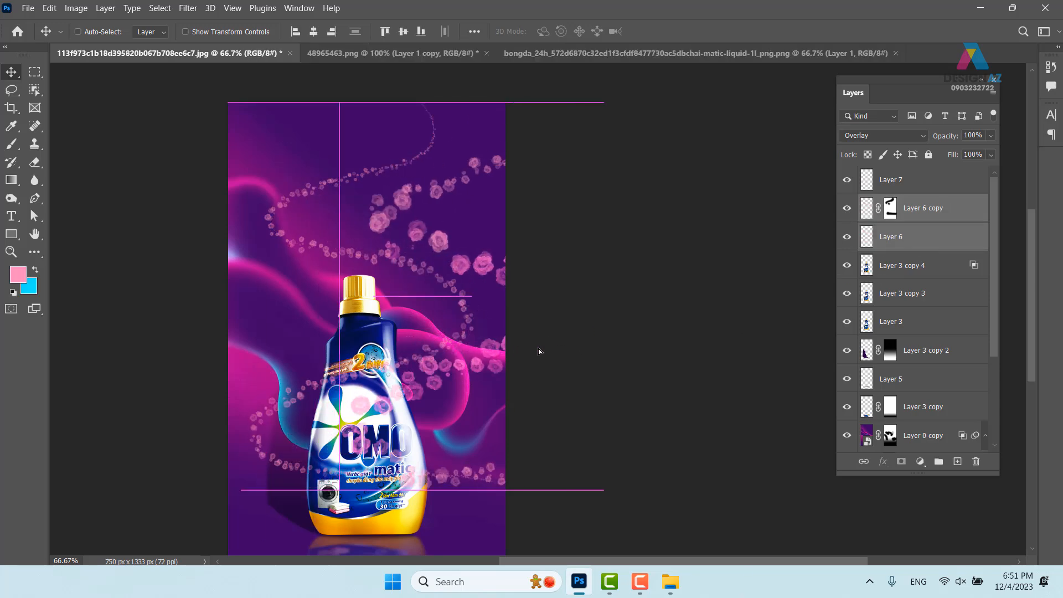
key(ctrl+z)
shift+click(929, 182)
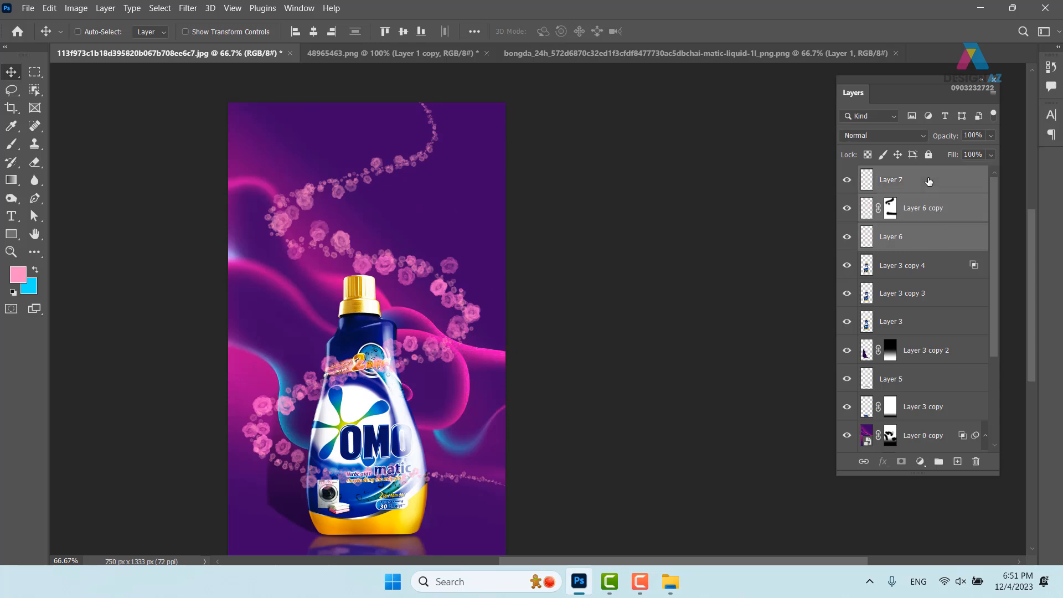
drag(424, 315, 523, 315)
key(ctrl+z)
key(ctrl+g)
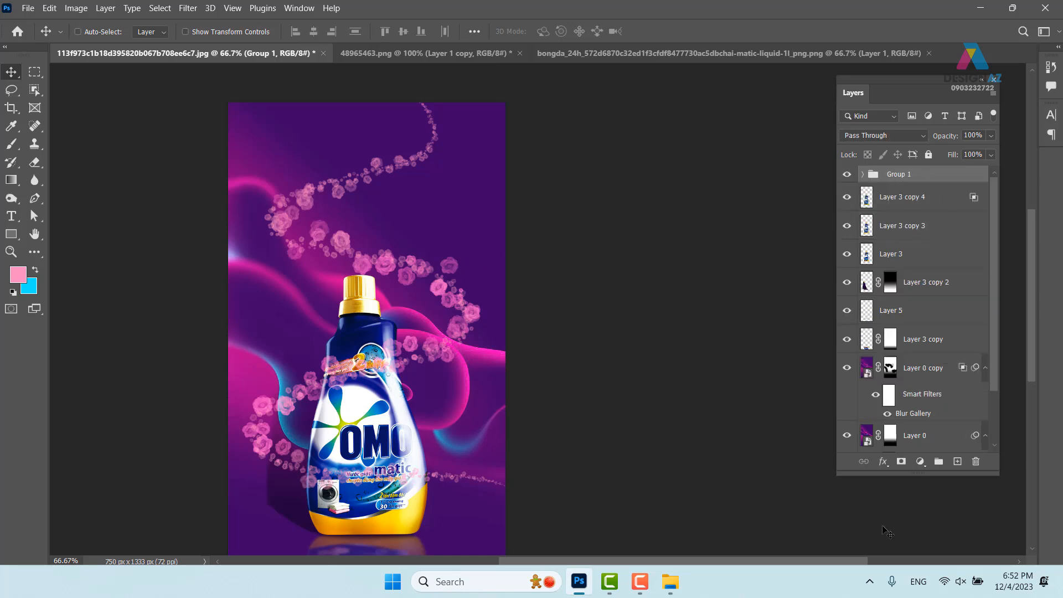
Step: Add a mask to the rose group and paint black over the roses crossing the bottle's upper label
click(901, 462)
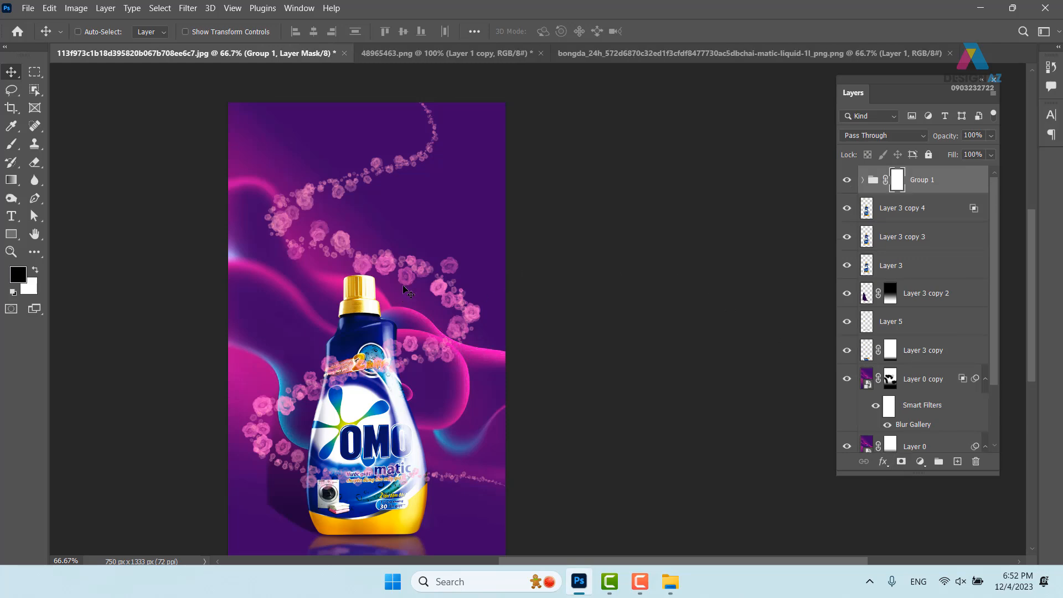
key(ctrl+plus)
mouse_move(329, 403)
mouse_down()
mouse_move(364, 318)
mouse_move(345, 341)
mouse_move(311, 290)
mouse_move(315, 330)
mouse_move(293, 303)
mouse_move(285, 350)
mouse_move(339, 271)
mouse_move(353, 320)
mouse_move(357, 266)
mouse_move(337, 388)
mouse_move(363, 320)
mouse_up()
key(b)
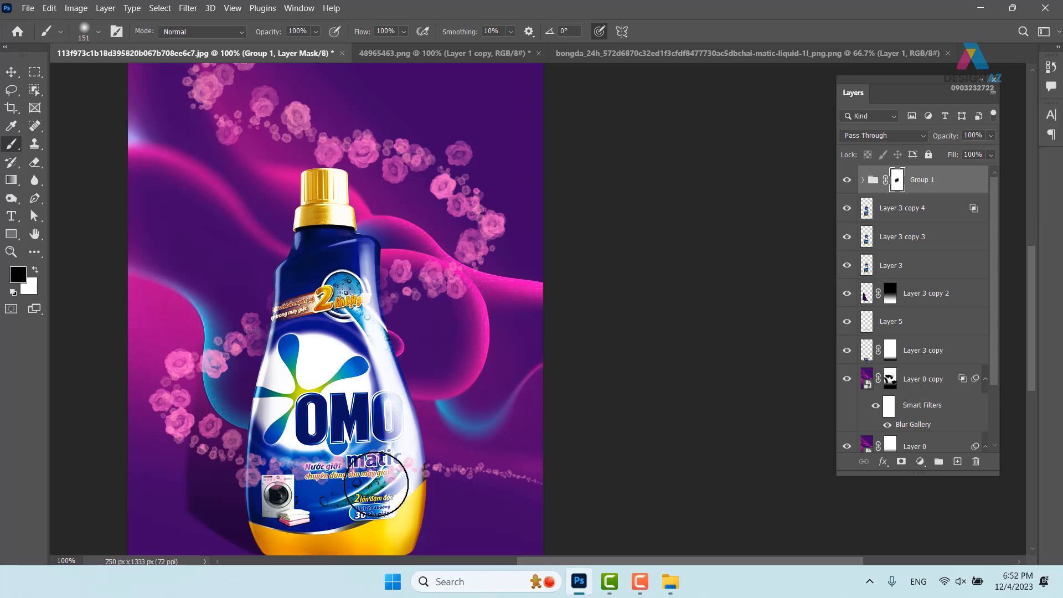
drag(326, 459, 383, 444)
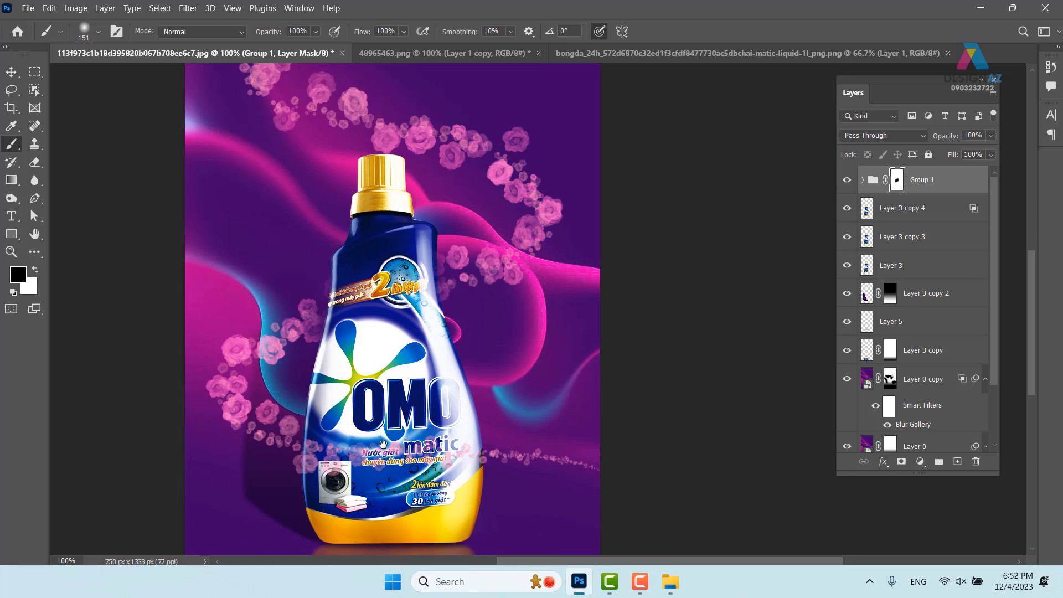
key(ctrl+minus)
drag(513, 321, 449, 364)
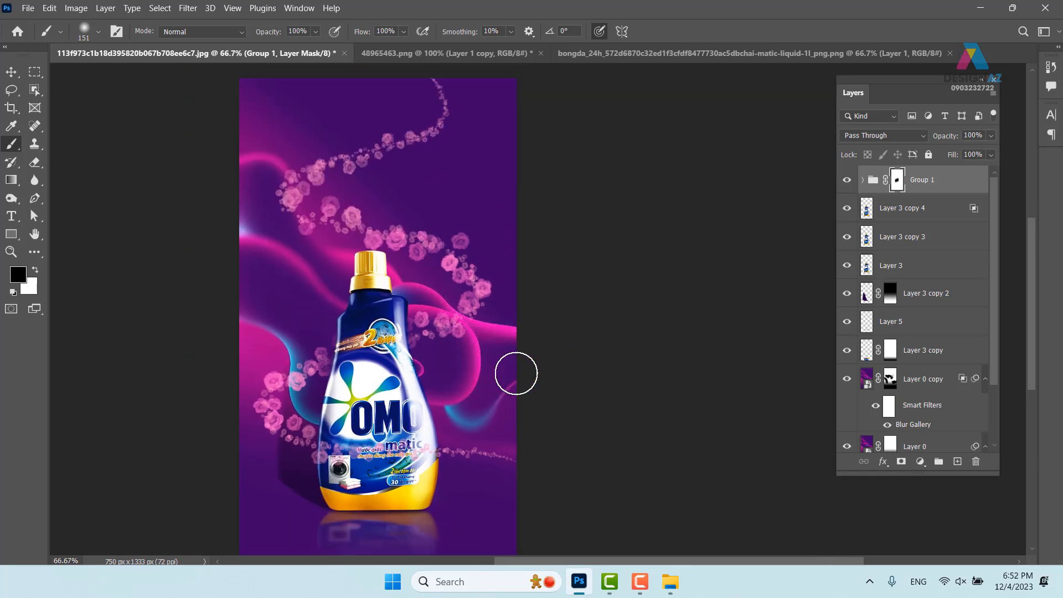
drag(377, 397, 344, 392)
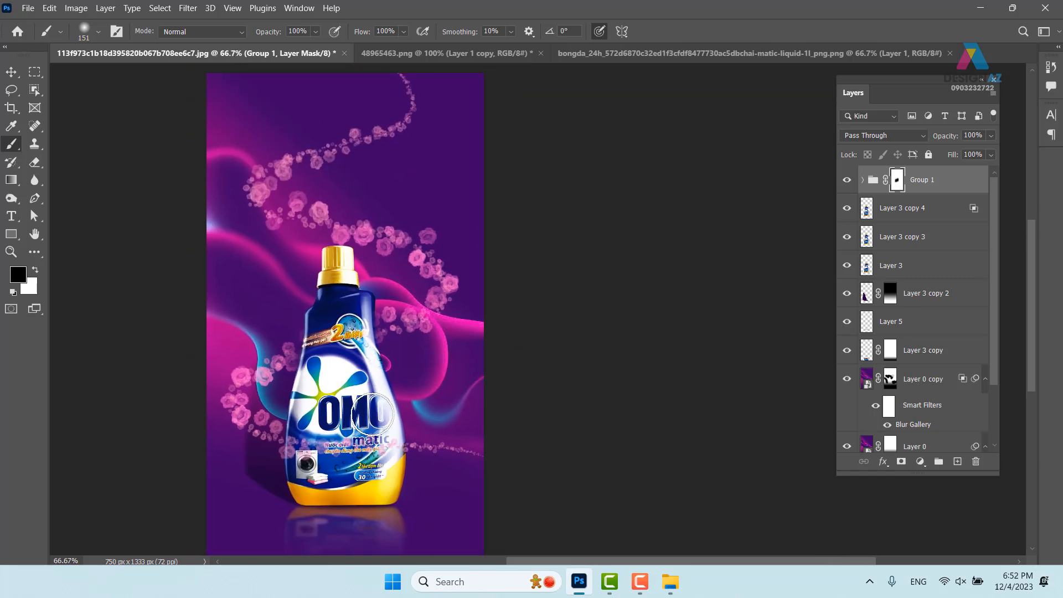
mouse_move(373, 483)
mouse_down()
mouse_move(397, 460)
mouse_move(436, 449)
mouse_move(453, 480)
mouse_up()
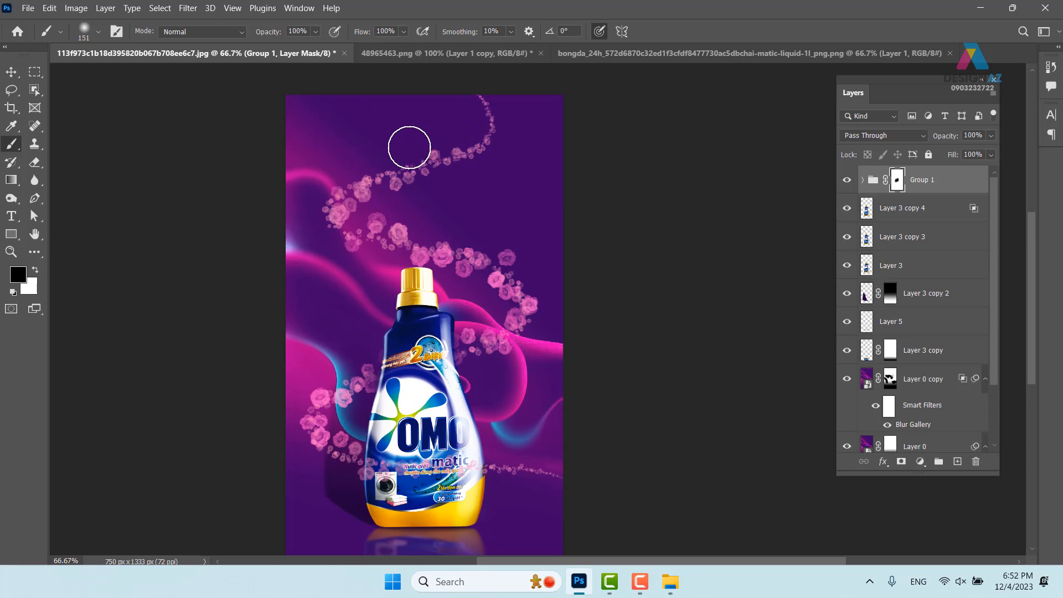
Step: Add a horizontal text layer reading "OMo" in the empty area above the bottle
key(ctrl+plus)
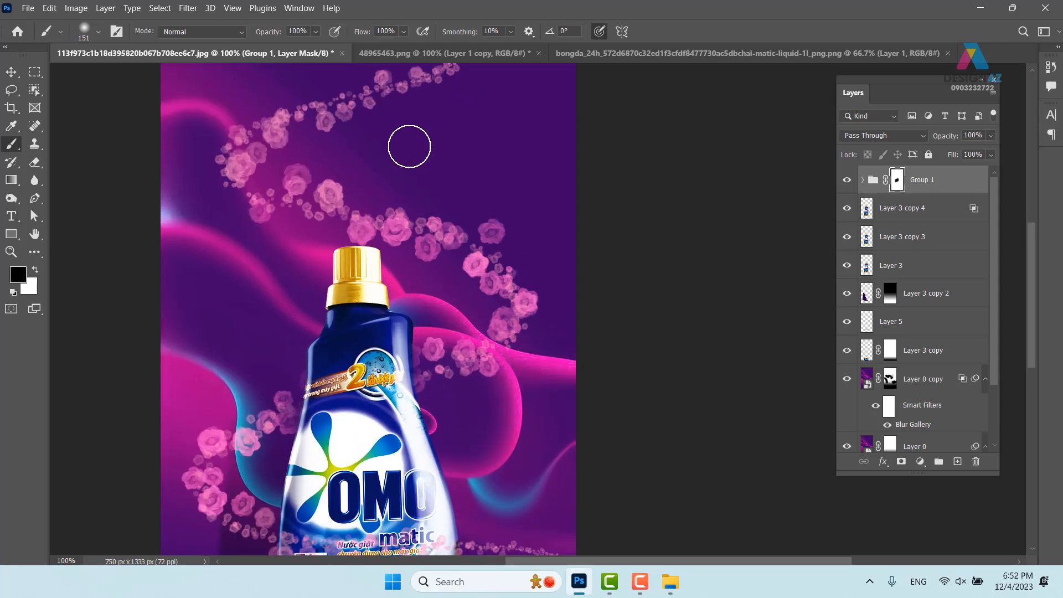
drag(318, 132, 366, 234)
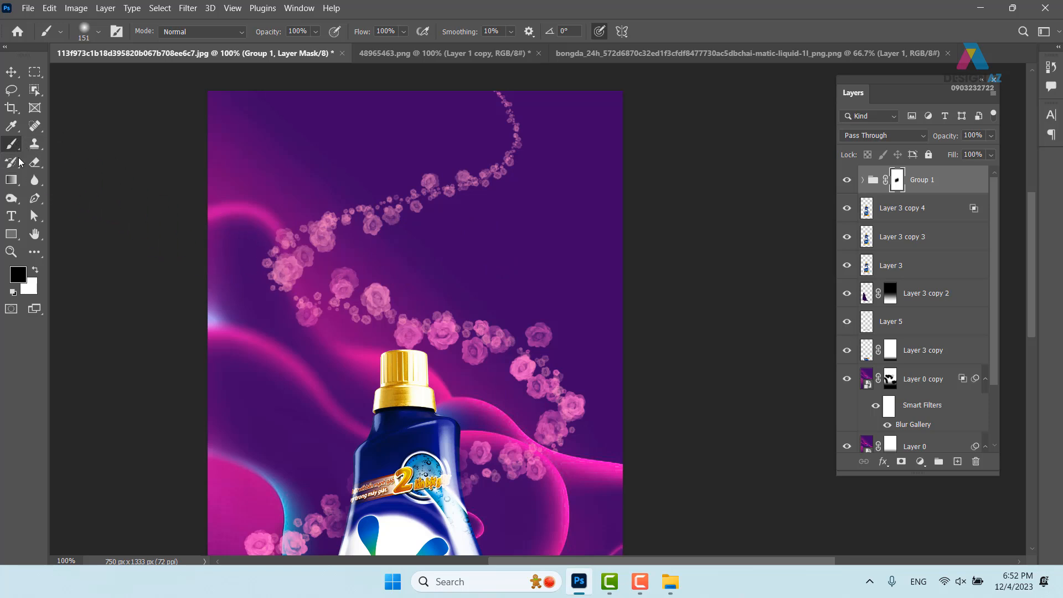
key(t)
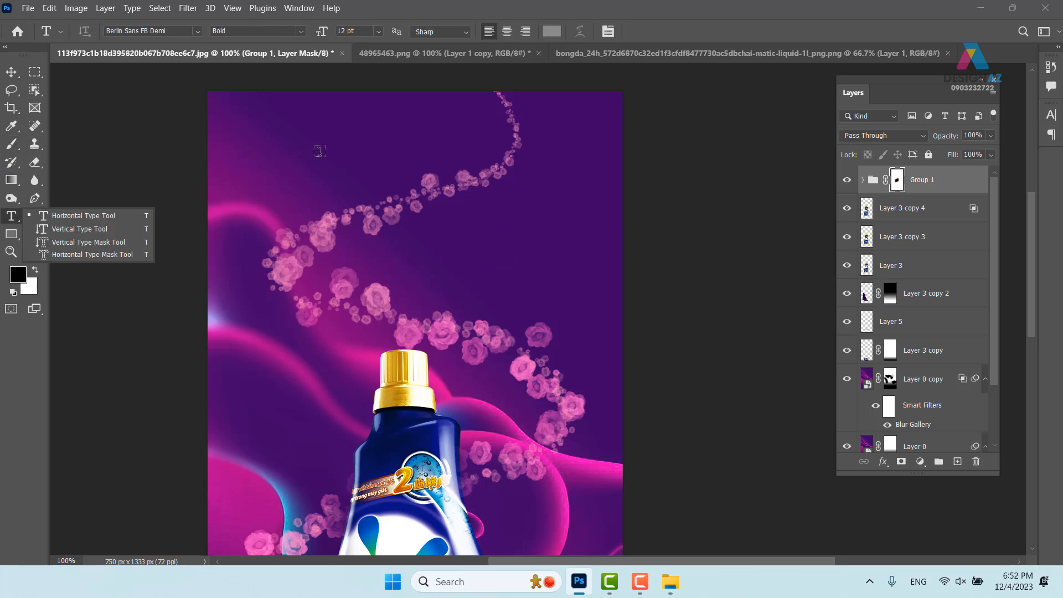
click(319, 151)
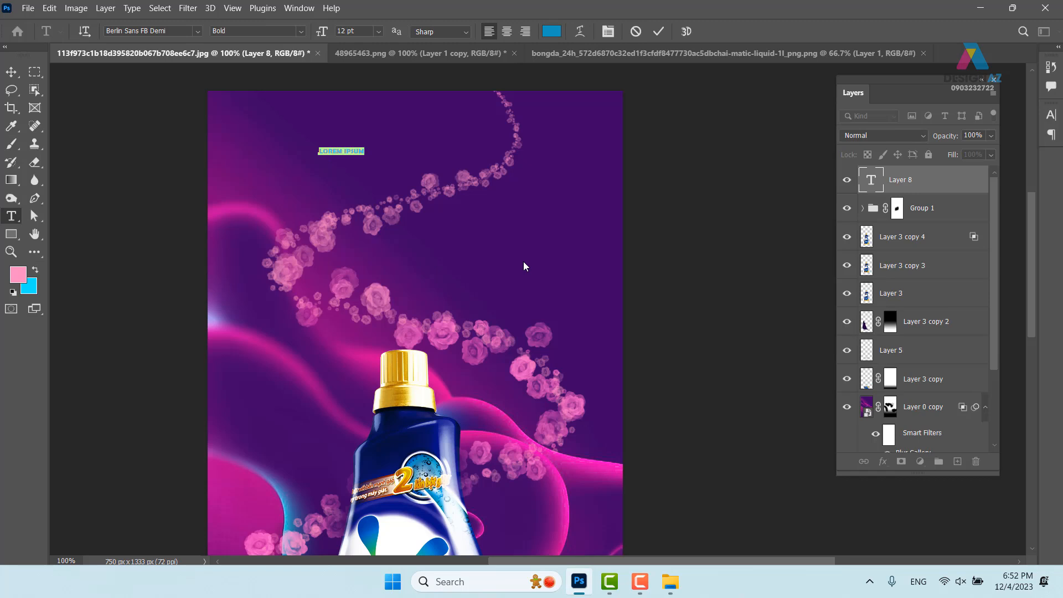
key(BackSpace)
click(11, 72)
Step: Scale the OMo text up to span most of the poster's width and position it centred above the bottle cap
key(ctrl+t)
drag(335, 156, 587, 267)
mouse_move(448, 225)
mouse_down()
mouse_move(388, 254)
mouse_move(409, 251)
mouse_move(451, 209)
mouse_move(443, 218)
mouse_up()
key(Return)
drag(506, 190, 480, 252)
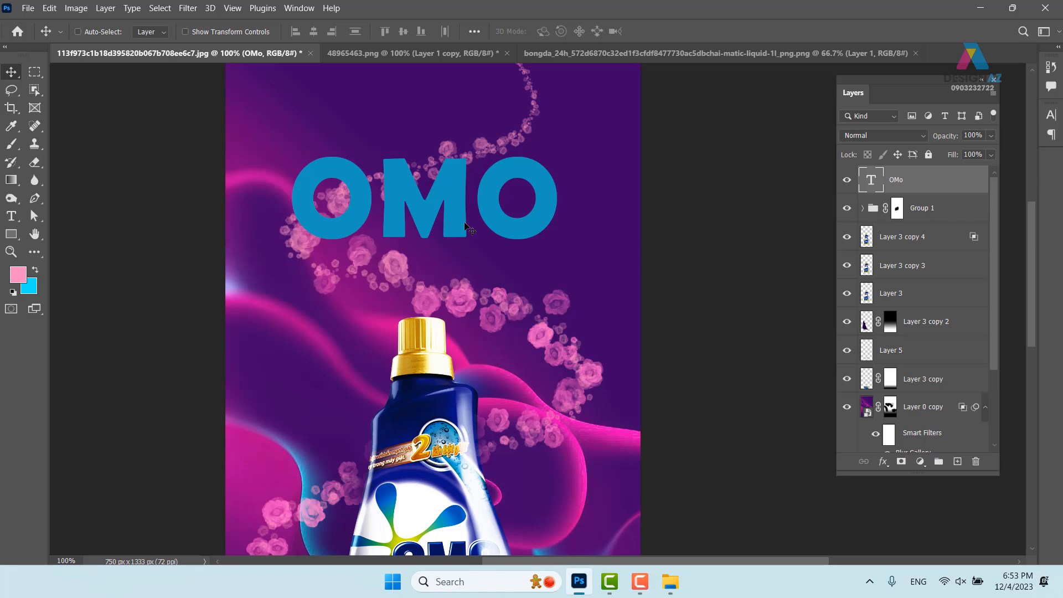
drag(464, 227, 463, 213)
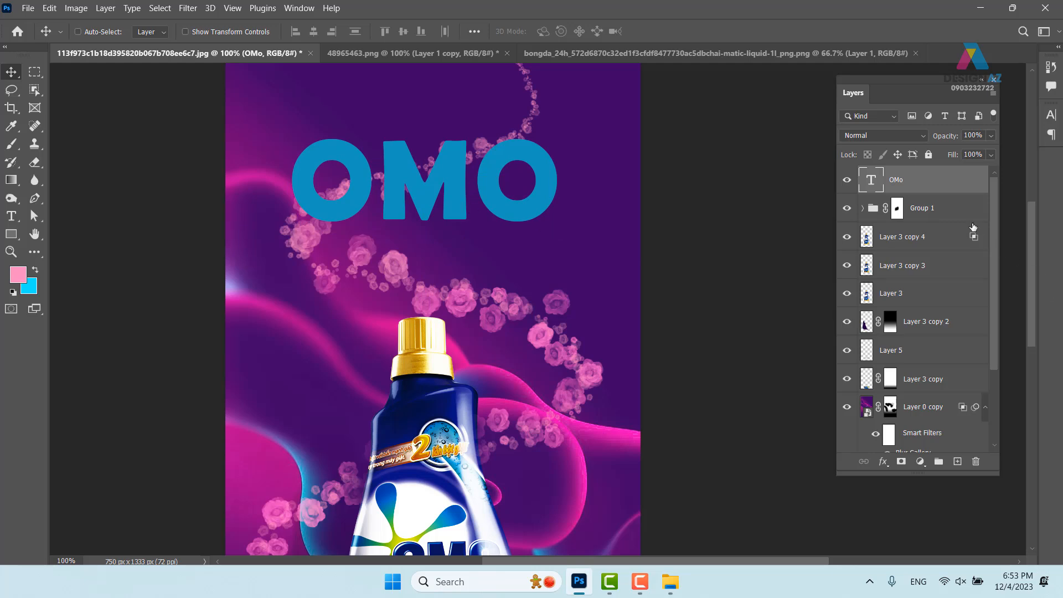
Step: Apply a Gradient Overlay to the OMo text layer with the custom bronze-gold gradient, linear at 90°
right_click(951, 186)
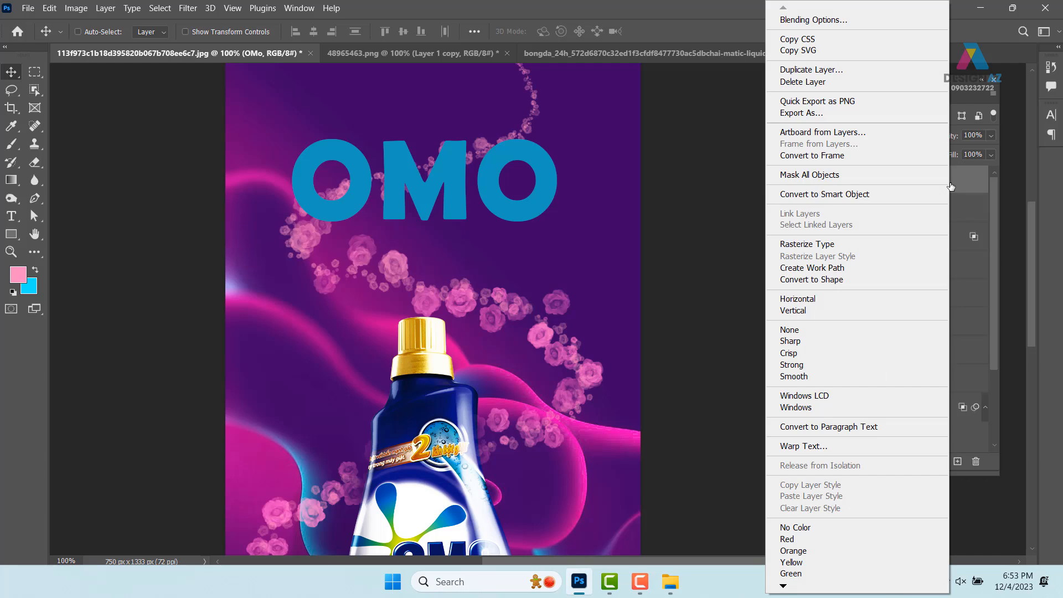
click(833, 21)
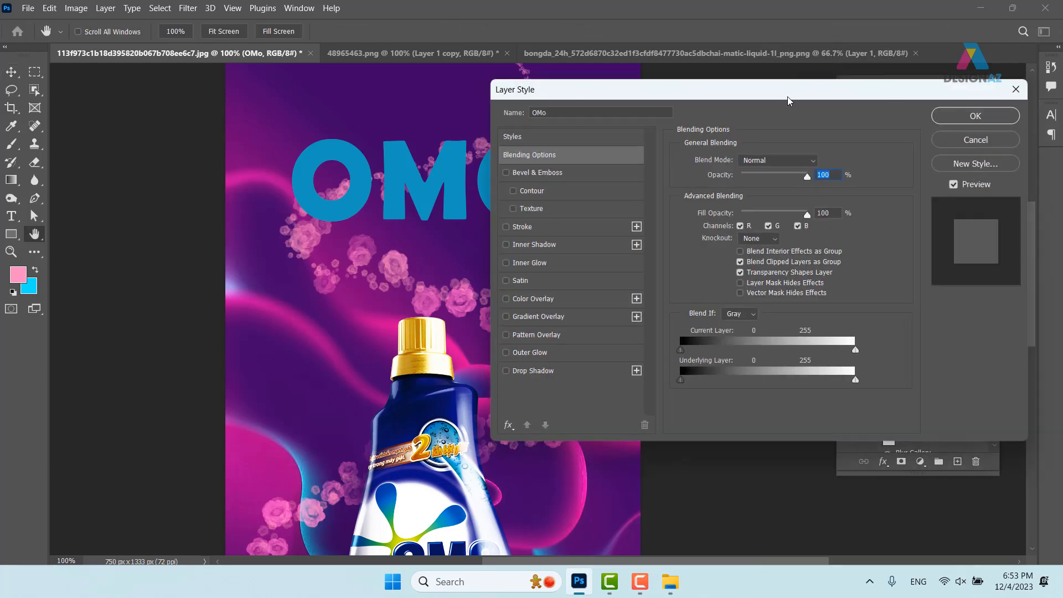
drag(762, 95, 875, 95)
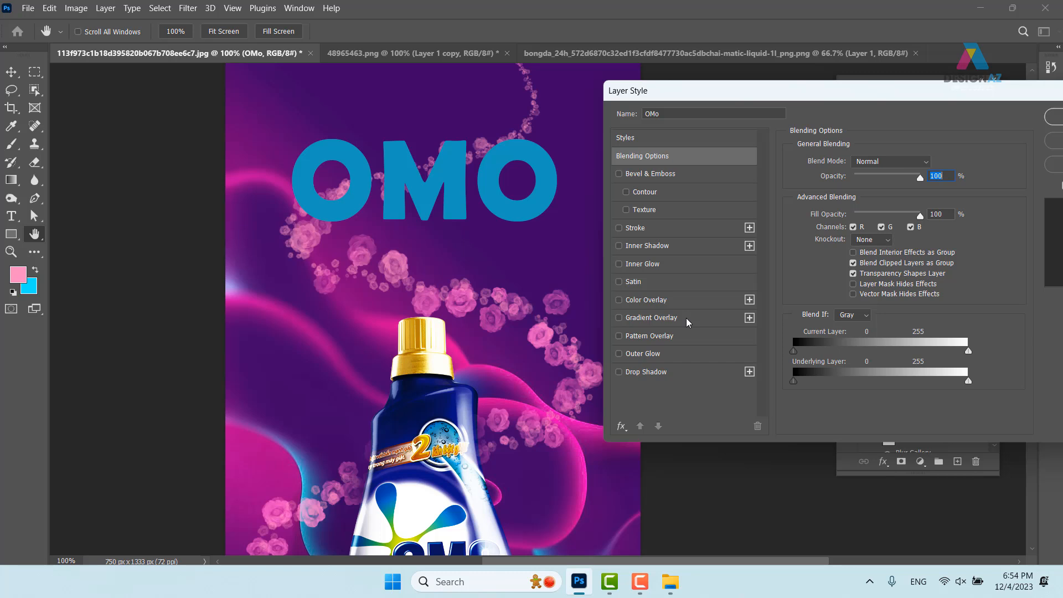
click(686, 318)
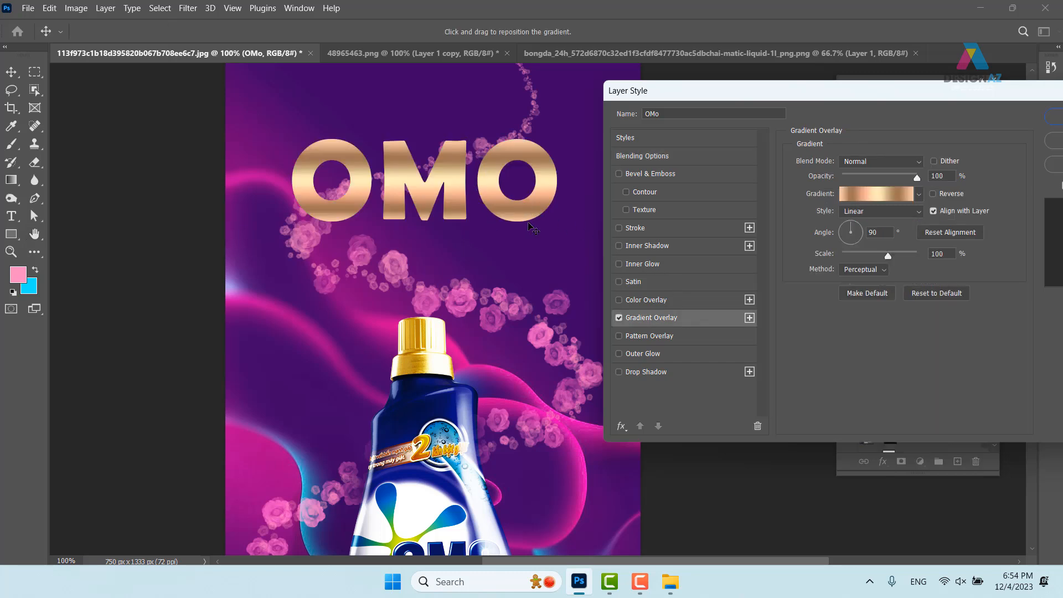
click(908, 194)
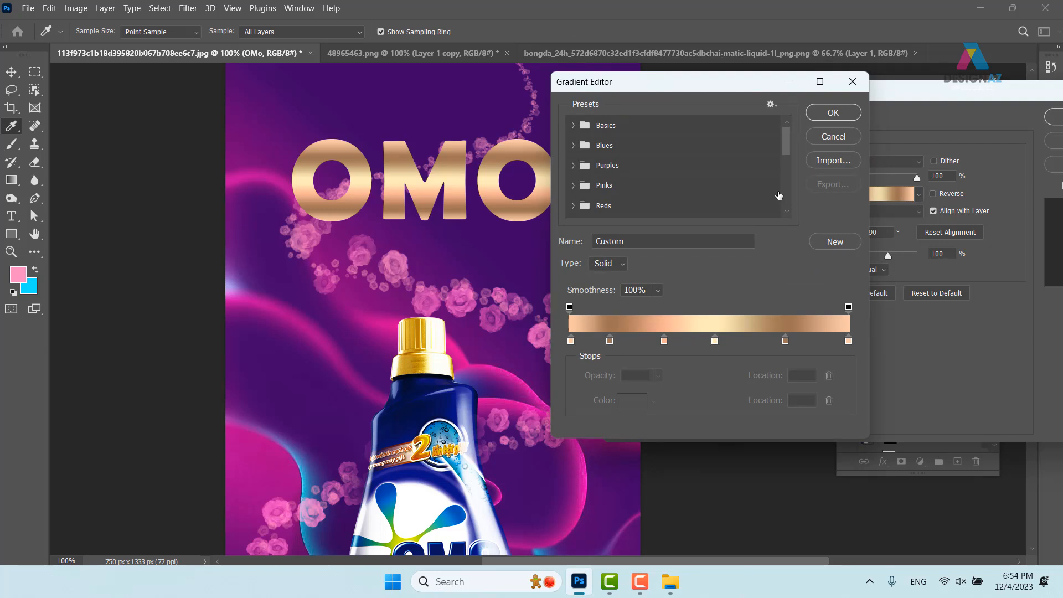
click(832, 114)
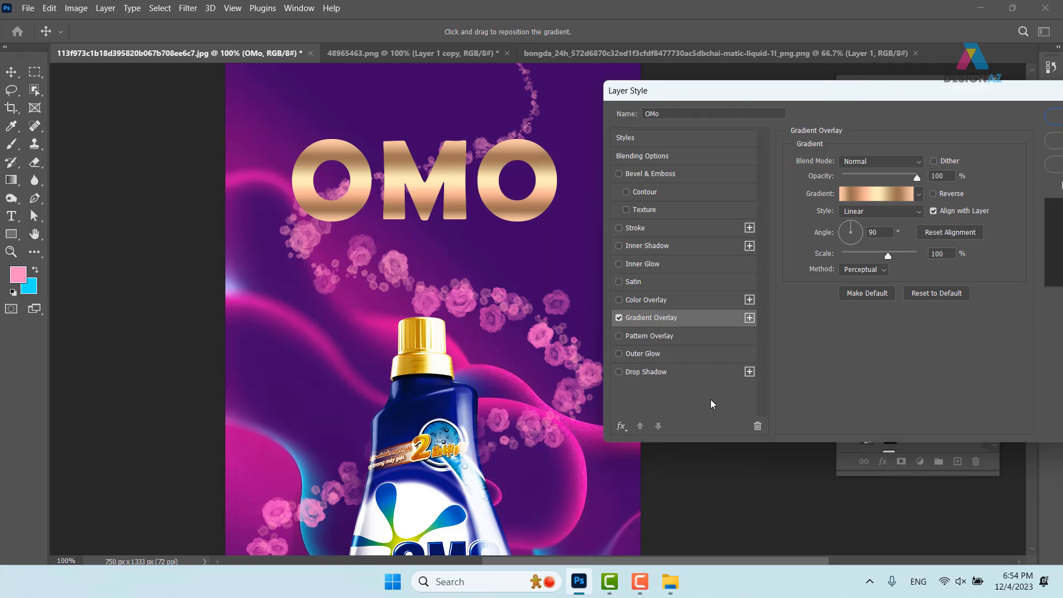
Step: Add Bevel & Emboss to the OMo text as a Chisel Hard Outer Bevel with 115% depth and 7 px size
click(697, 174)
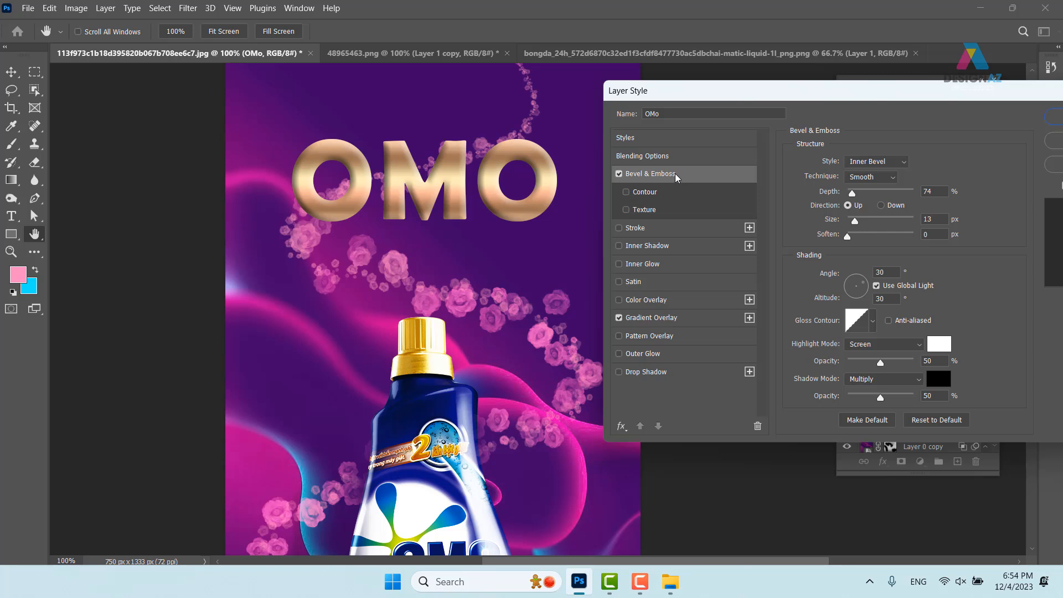
drag(794, 91, 733, 75)
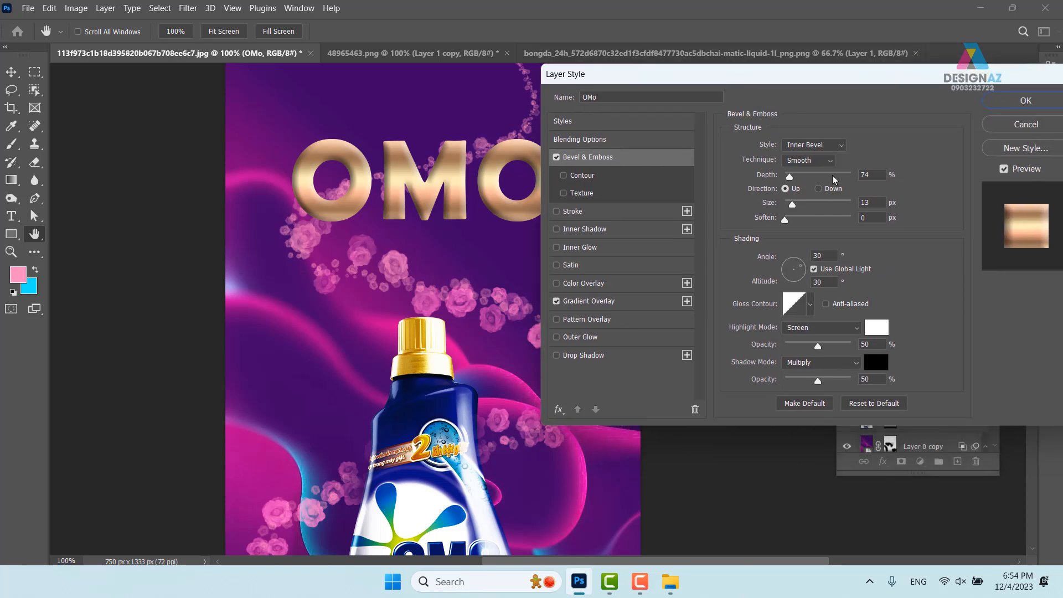
click(833, 147)
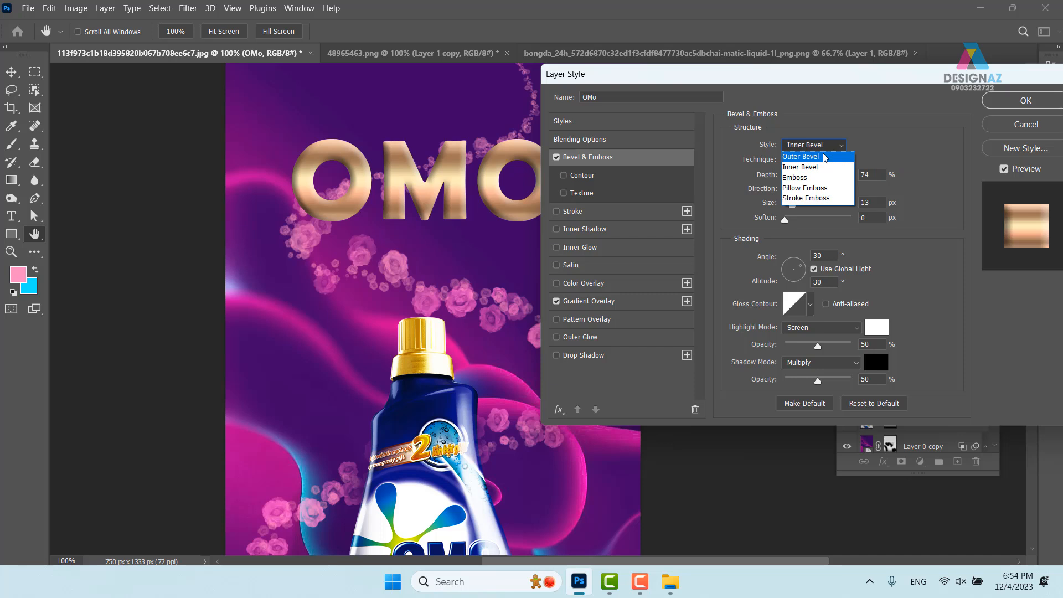
click(825, 158)
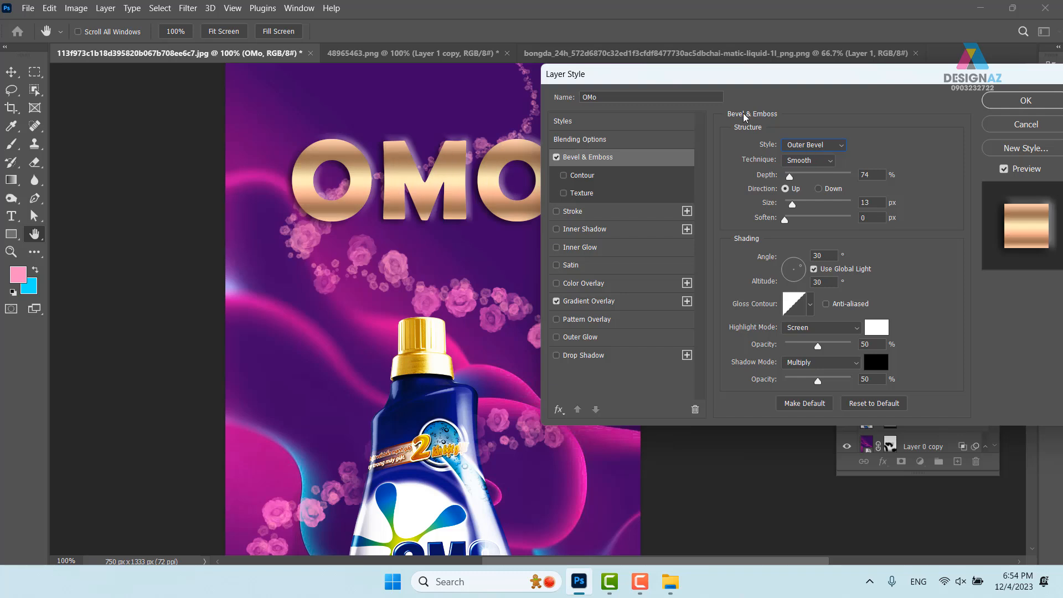
drag(716, 81, 829, 79)
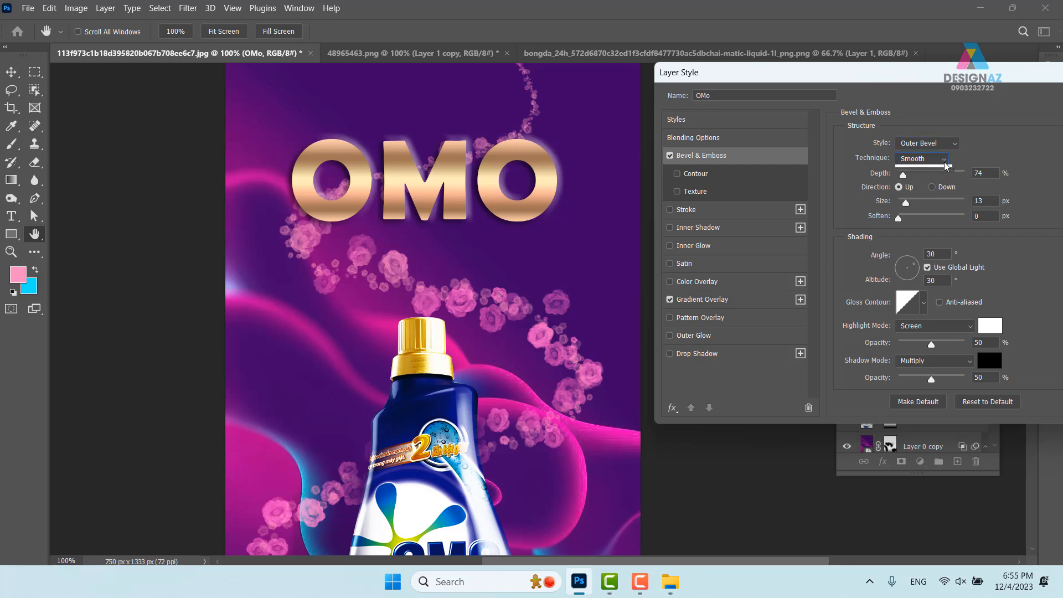
click(923, 162)
click(934, 183)
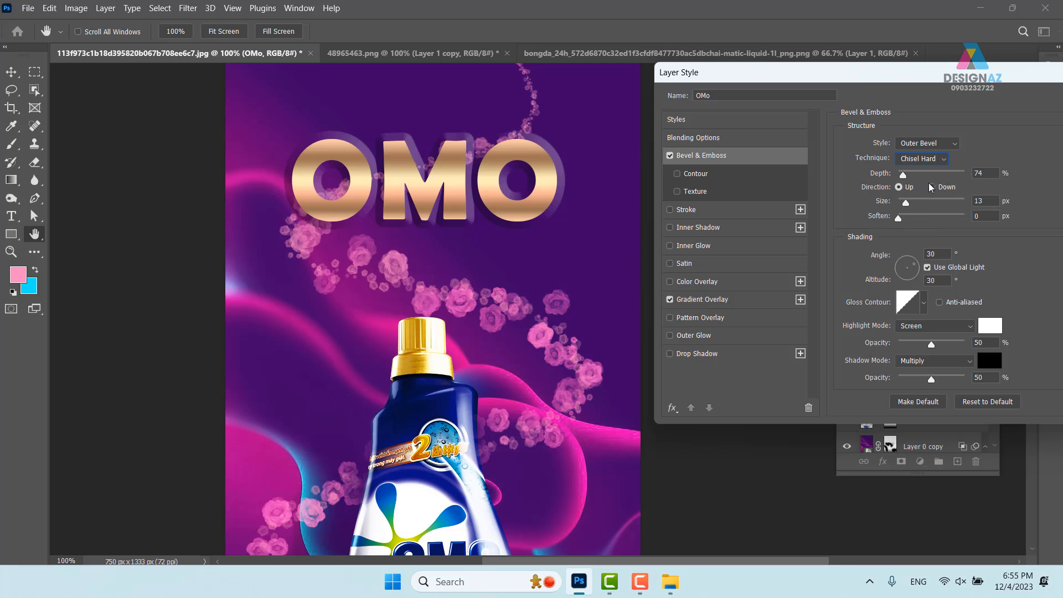
mouse_move(903, 175)
mouse_down()
mouse_move(945, 180)
mouse_move(908, 183)
mouse_up()
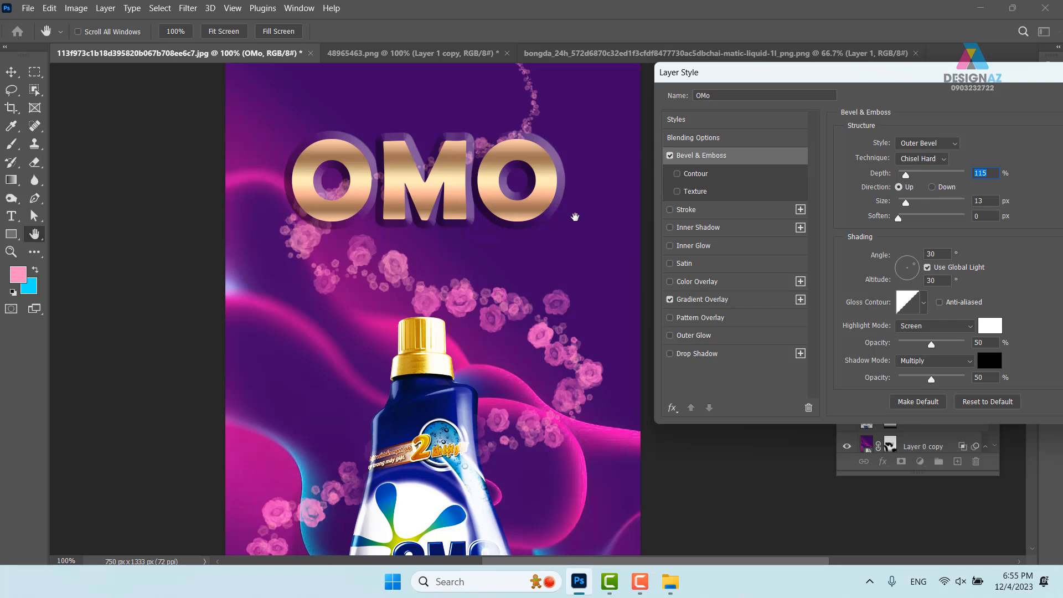
drag(906, 202, 904, 204)
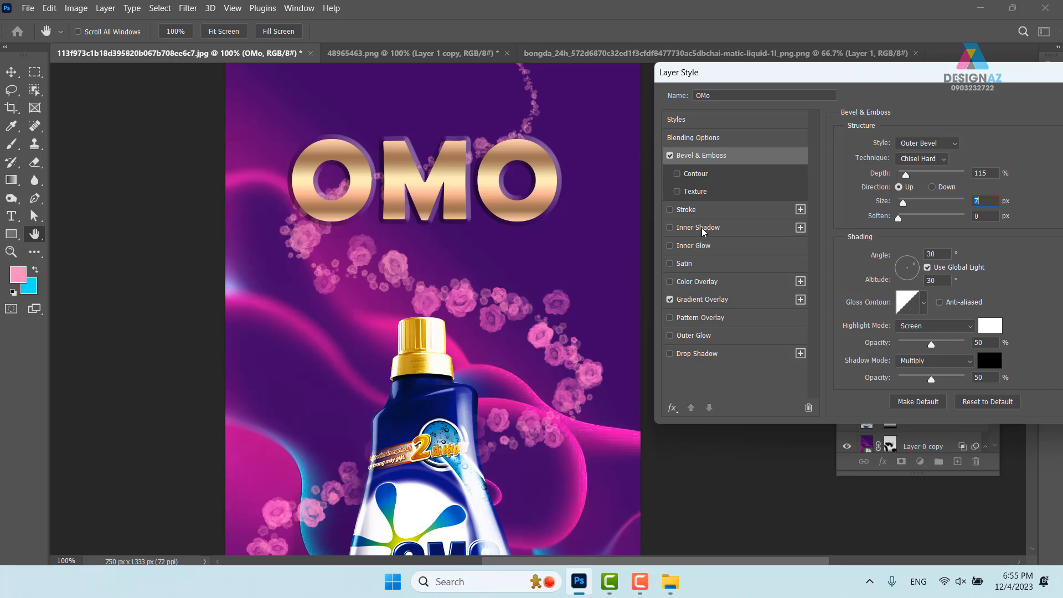
Step: Add an Inner Shadow to the OMo text in white (ffffff) with a size of 7 px
click(739, 228)
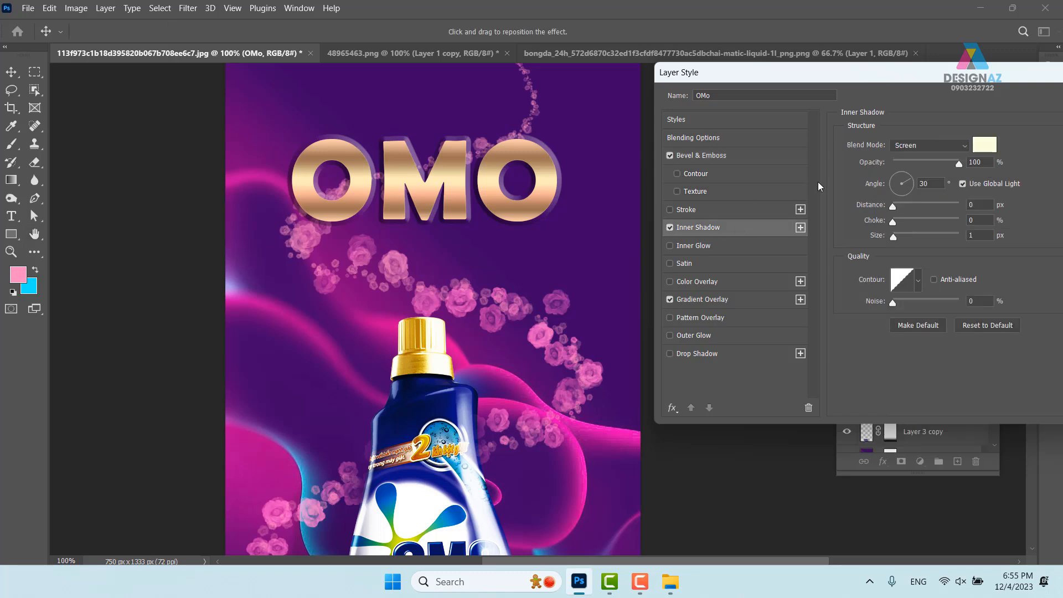
click(985, 144)
text(ffffff)
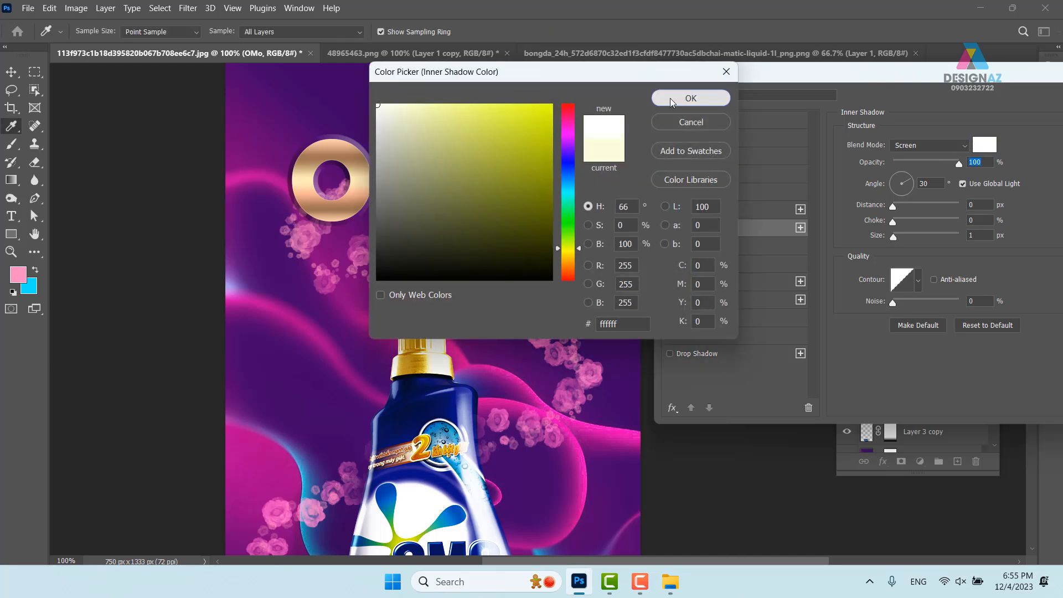
click(670, 98)
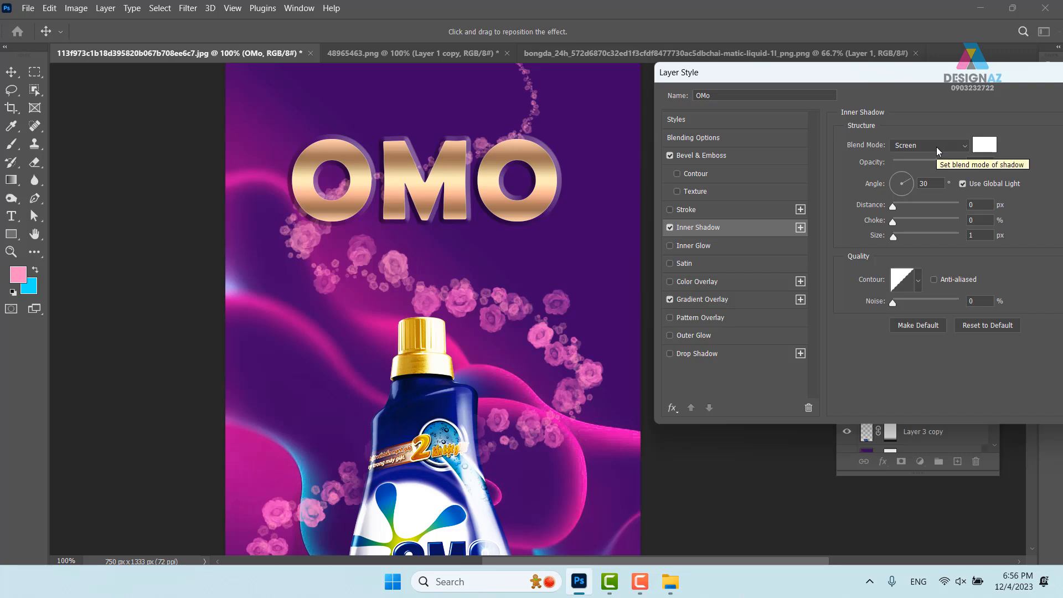
drag(895, 237, 906, 236)
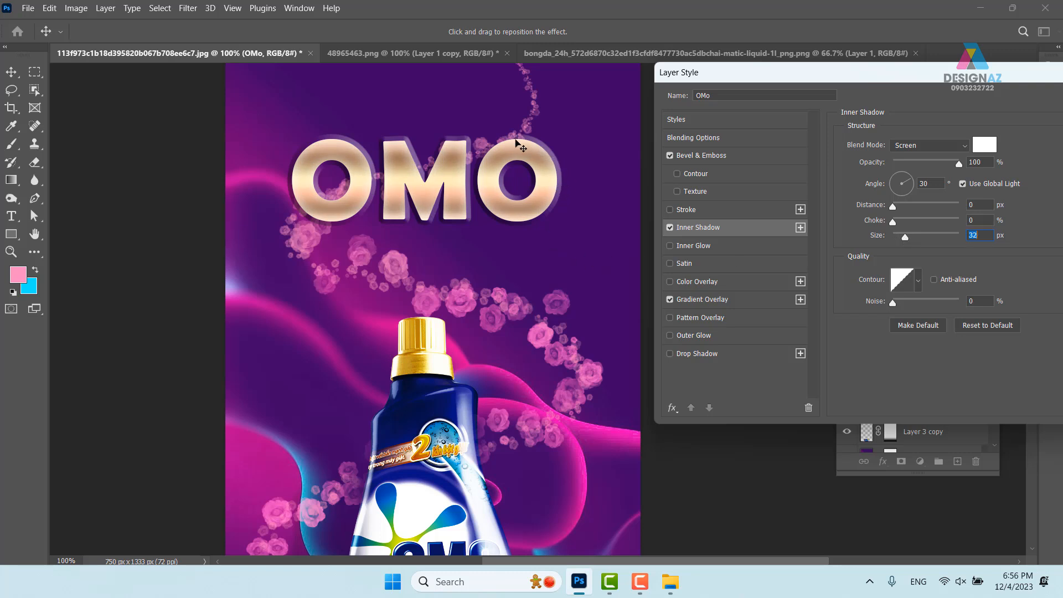
mouse_move(905, 237)
mouse_down()
mouse_move(888, 240)
mouse_move(898, 236)
mouse_up()
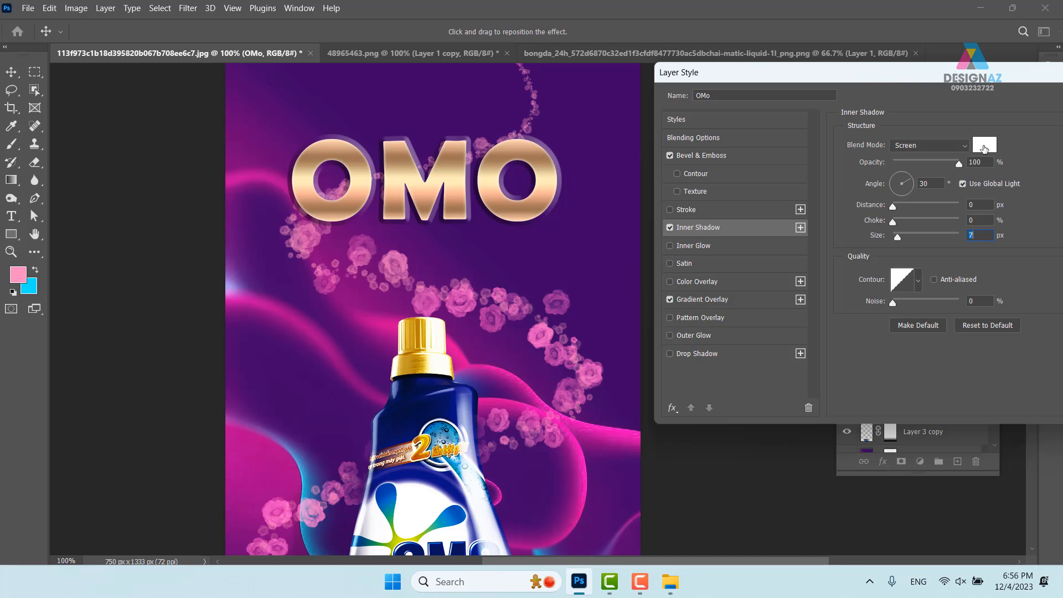
Step: Try a dark brown (3c3000) Inner Shadow on the OMo text with Multiply blending and a size of 46 px
click(984, 145)
click(573, 259)
click(551, 239)
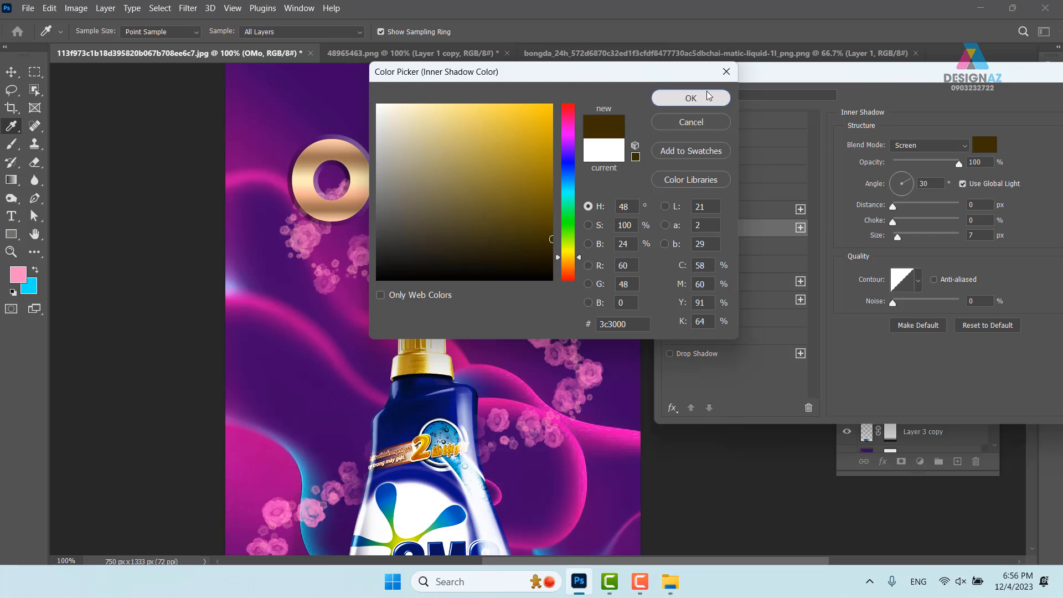
click(709, 97)
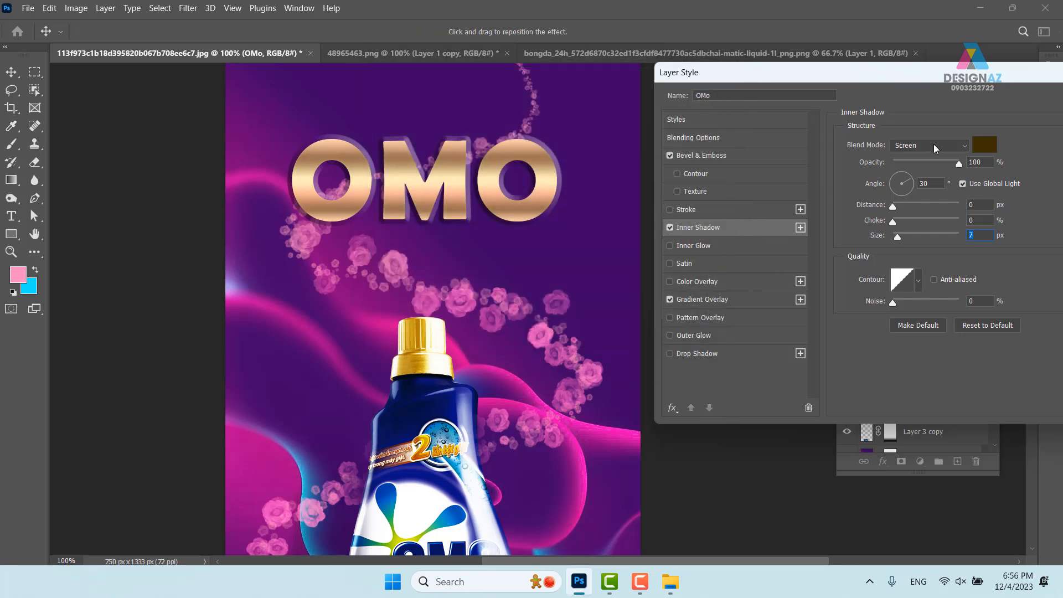
click(934, 144)
click(921, 201)
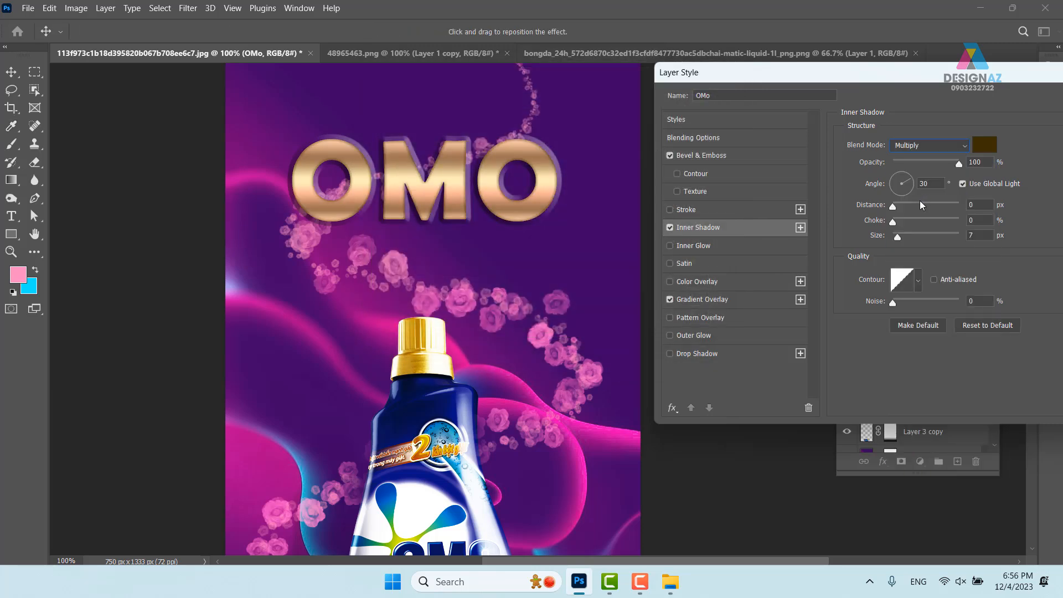
drag(898, 237, 910, 237)
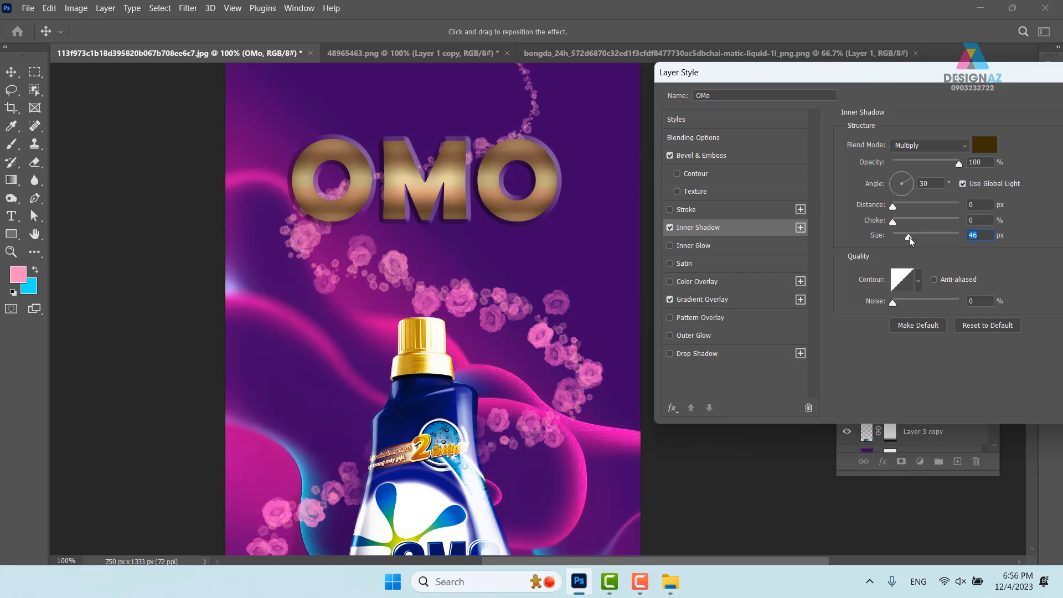
Step: Set the Inner Shadow to cream (fffcef) with Screen blending and a 9 px size, and apply the layer style
click(985, 145)
click(385, 105)
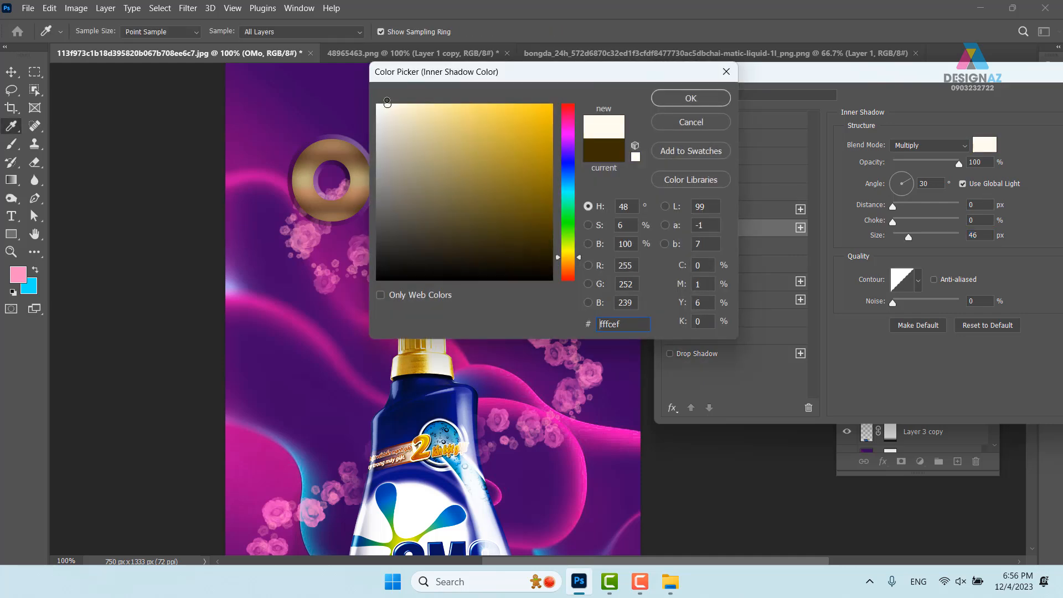
click(667, 108)
click(931, 145)
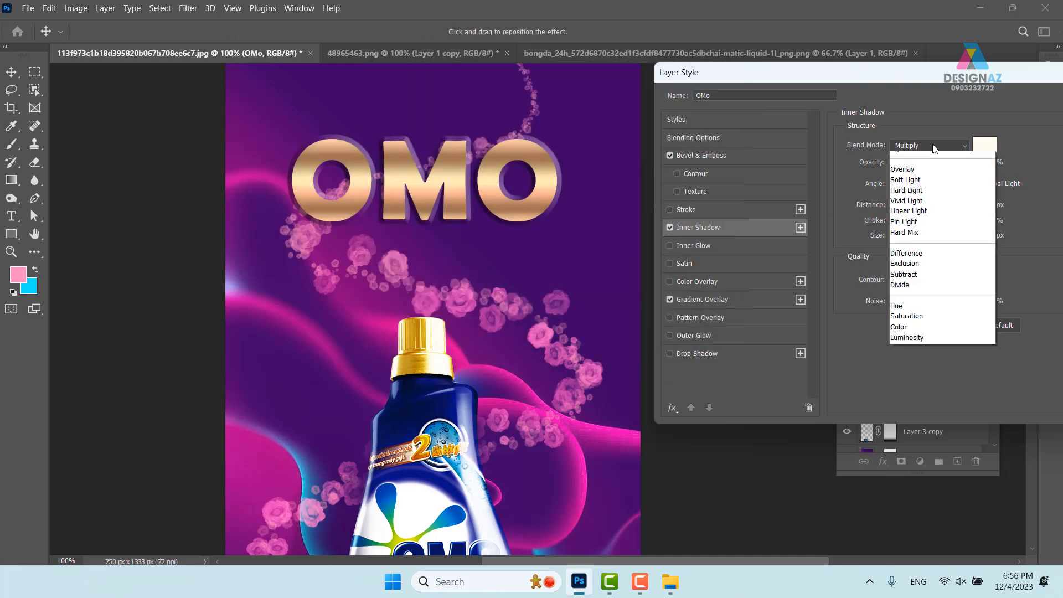
click(904, 262)
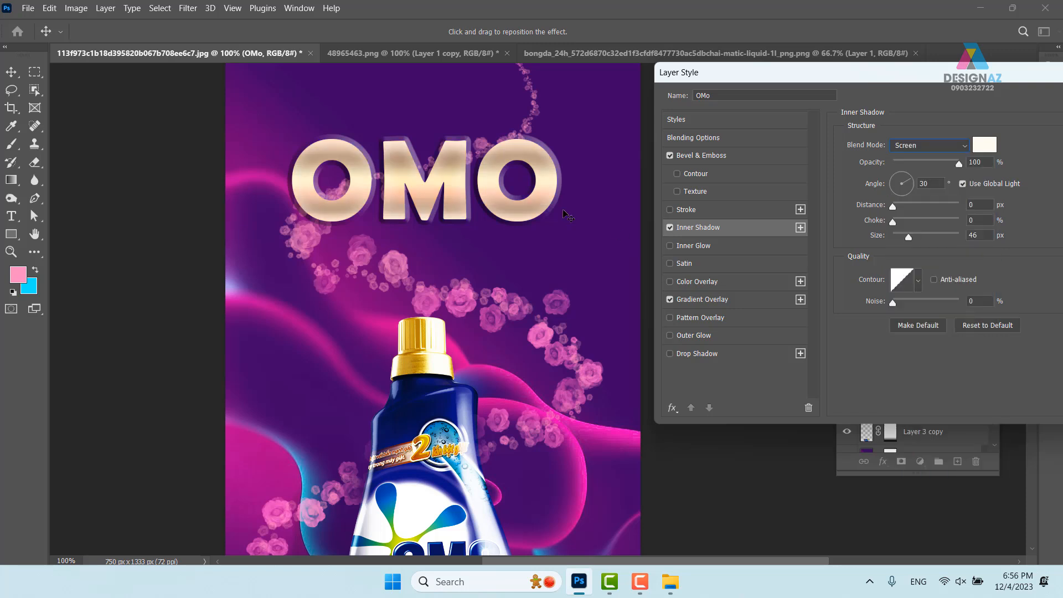
drag(909, 238, 900, 238)
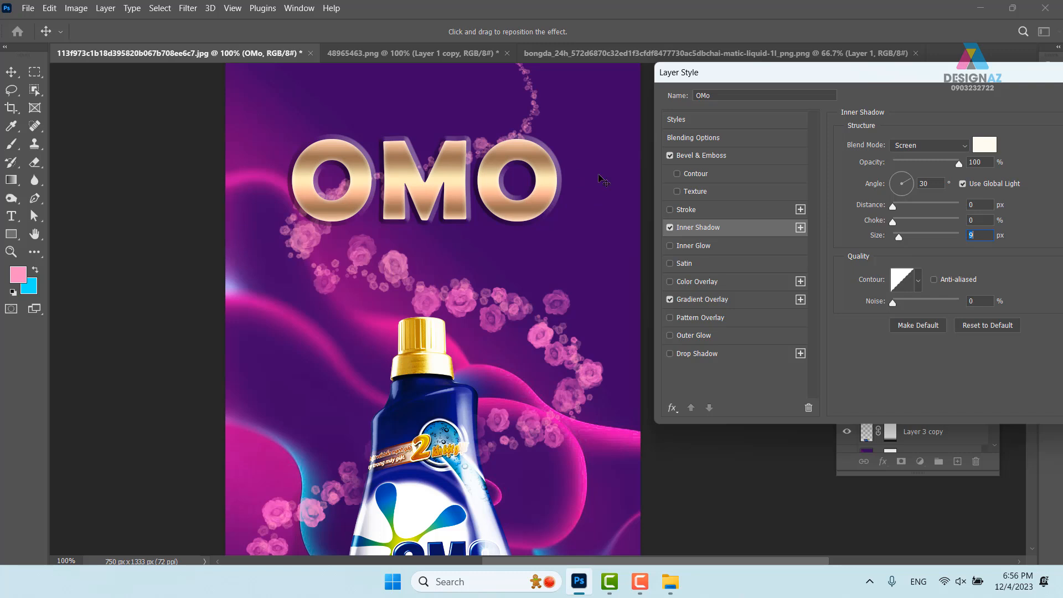
drag(905, 84, 761, 75)
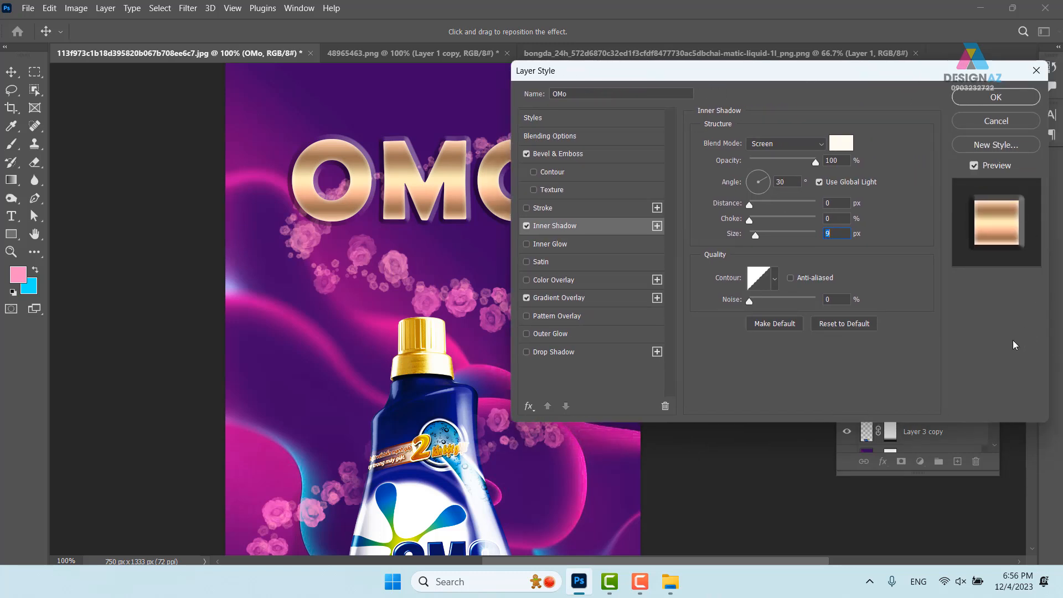
click(996, 98)
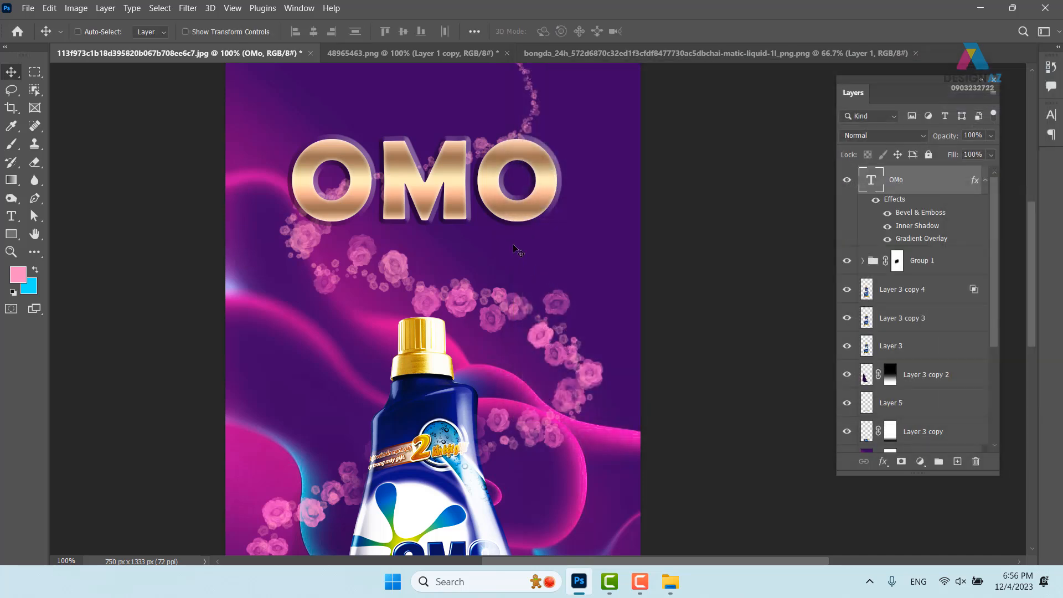
Step: Add a horizontal text layer with the placeholder "Lorem Ipsum" between the OMO headline and the bottle cap
drag(507, 287, 506, 258)
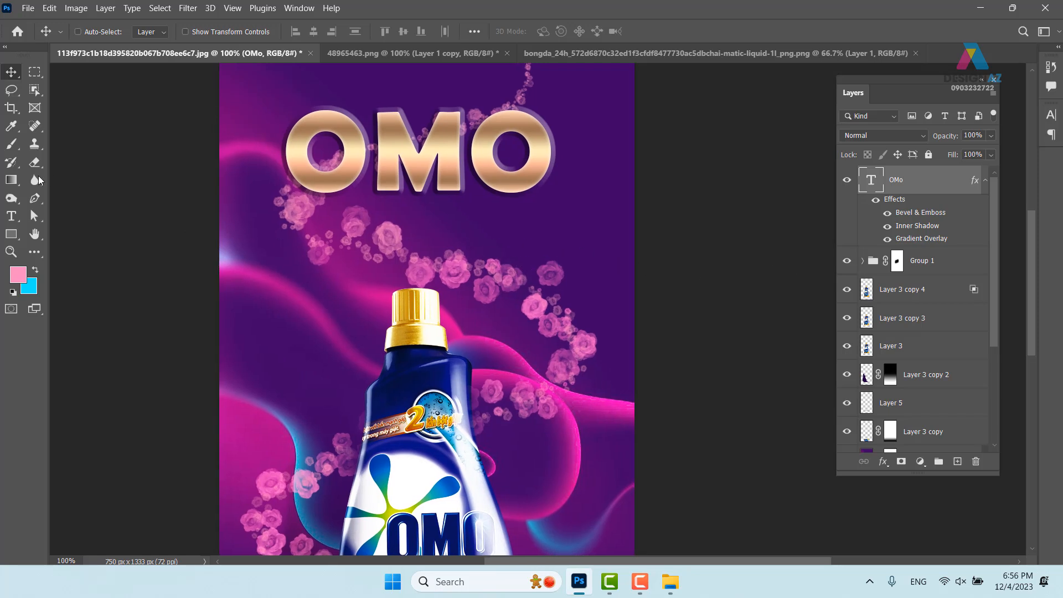
click(11, 217)
click(319, 241)
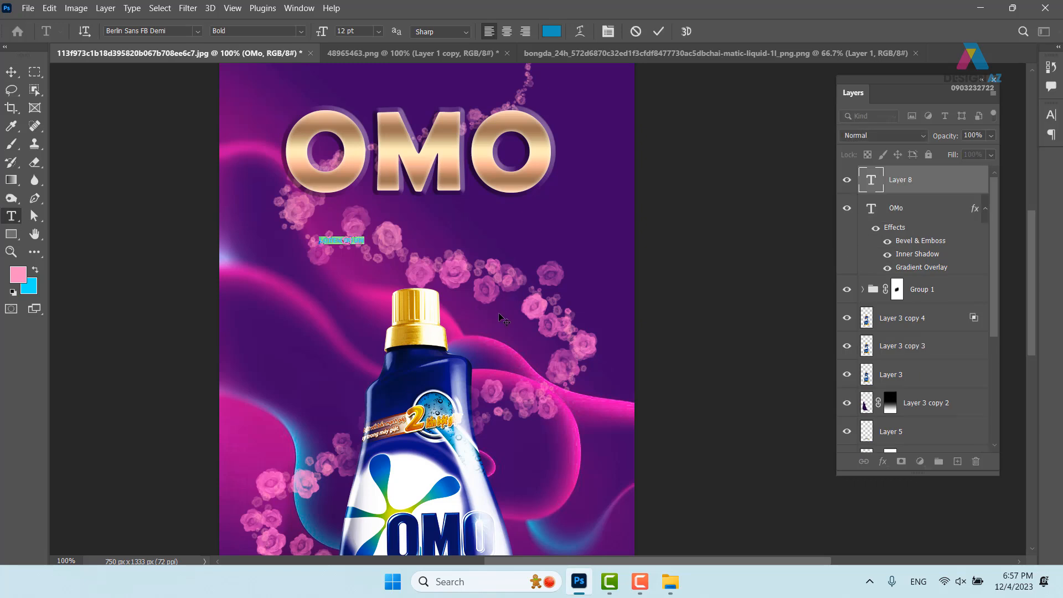
click(10, 75)
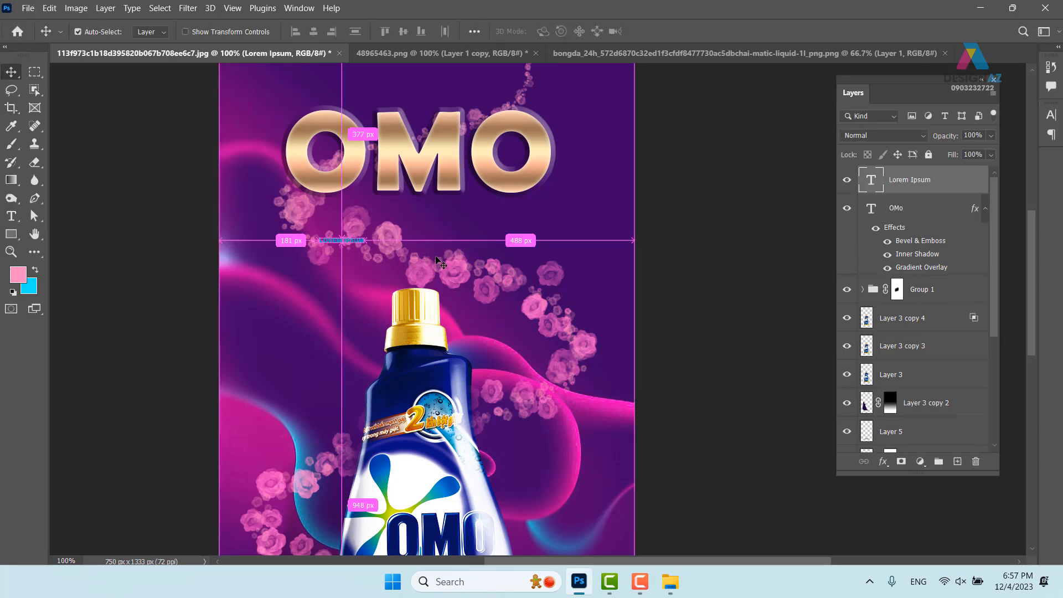
Step: Scale the Lorem Ipsum text up to about 583% and center it directly beneath the OMO headline
key(ctrl+t)
drag(366, 244, 570, 277)
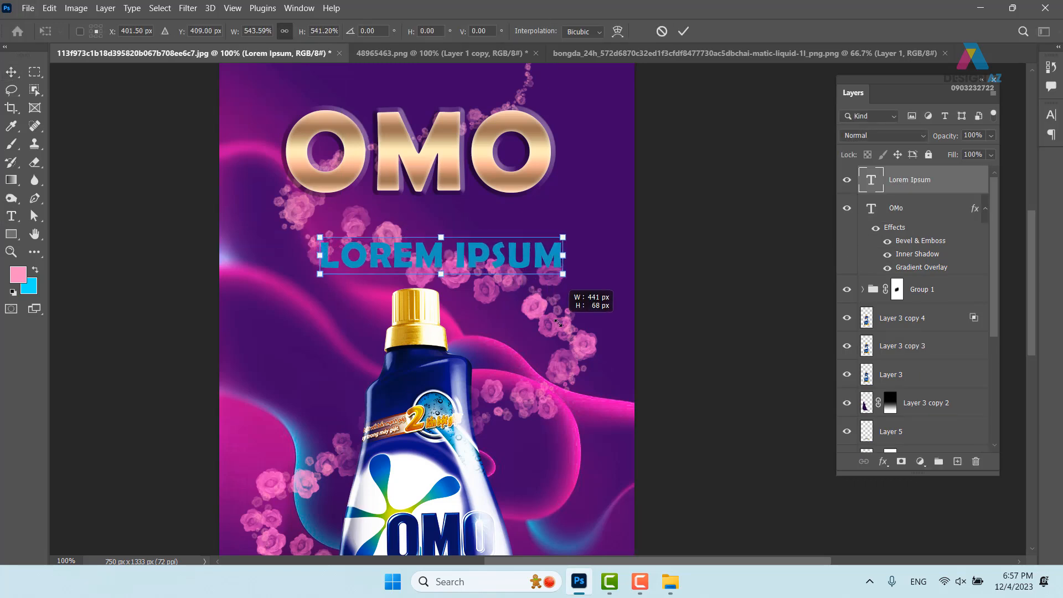
drag(462, 273, 443, 252)
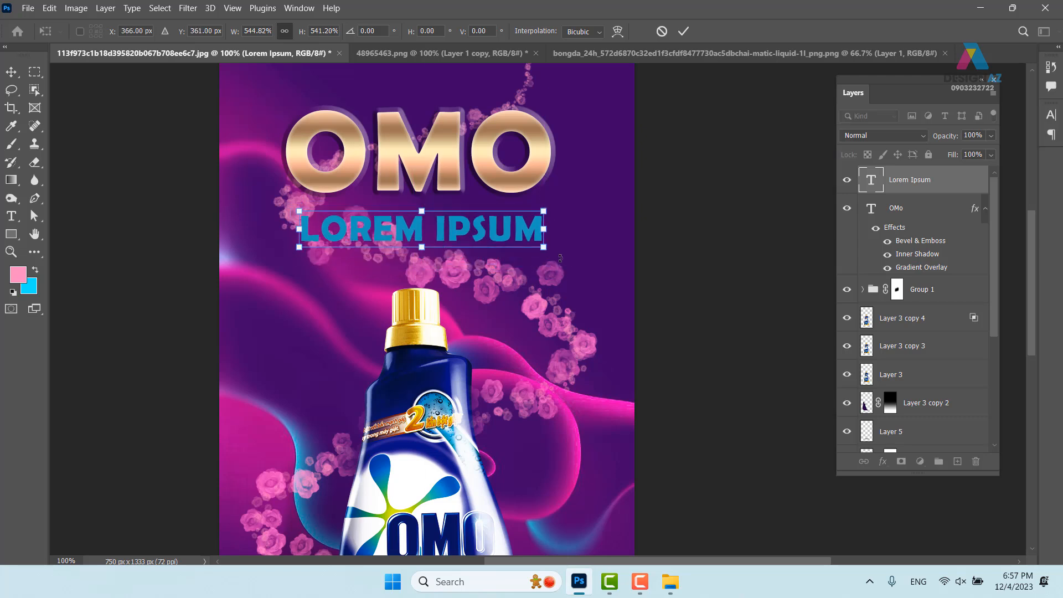
drag(543, 249, 561, 250)
drag(486, 231, 483, 233)
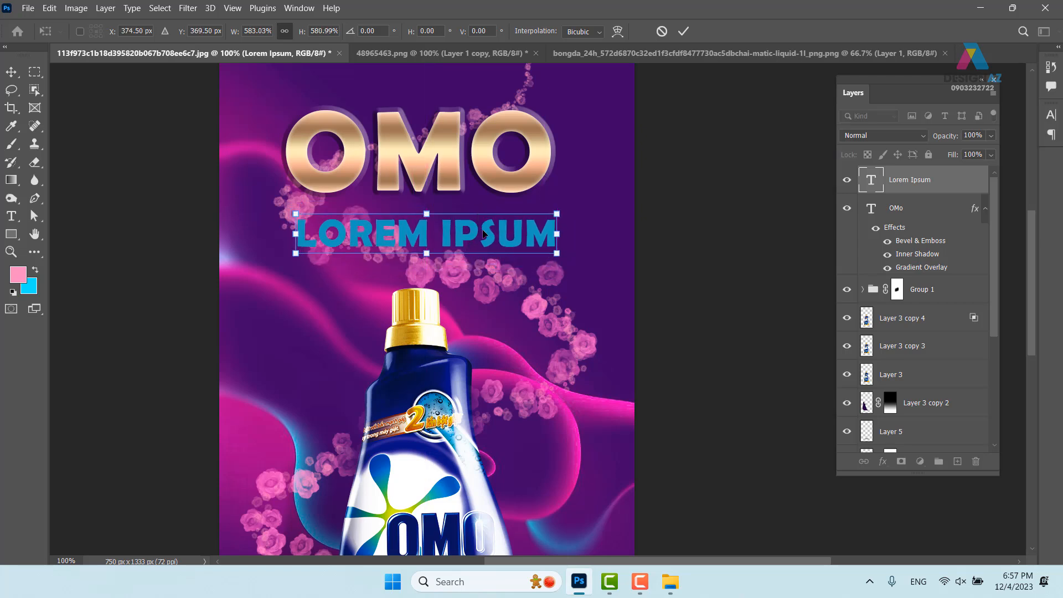
key(Return)
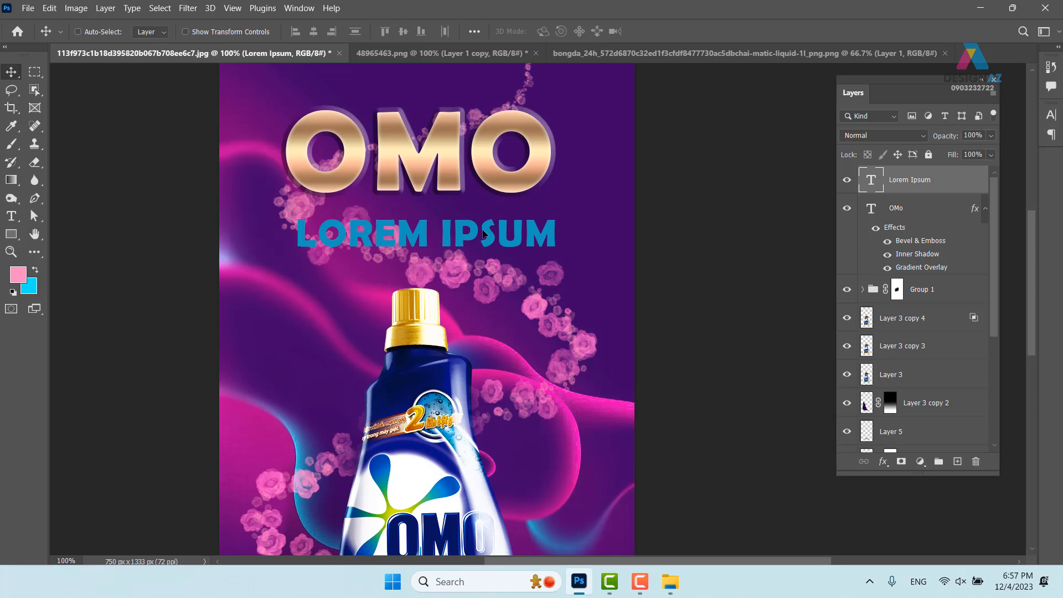
Step: Try the Beway font on the Lorem Ipsum text and enlarge it to nearly the width of the OMO headline
key(t)
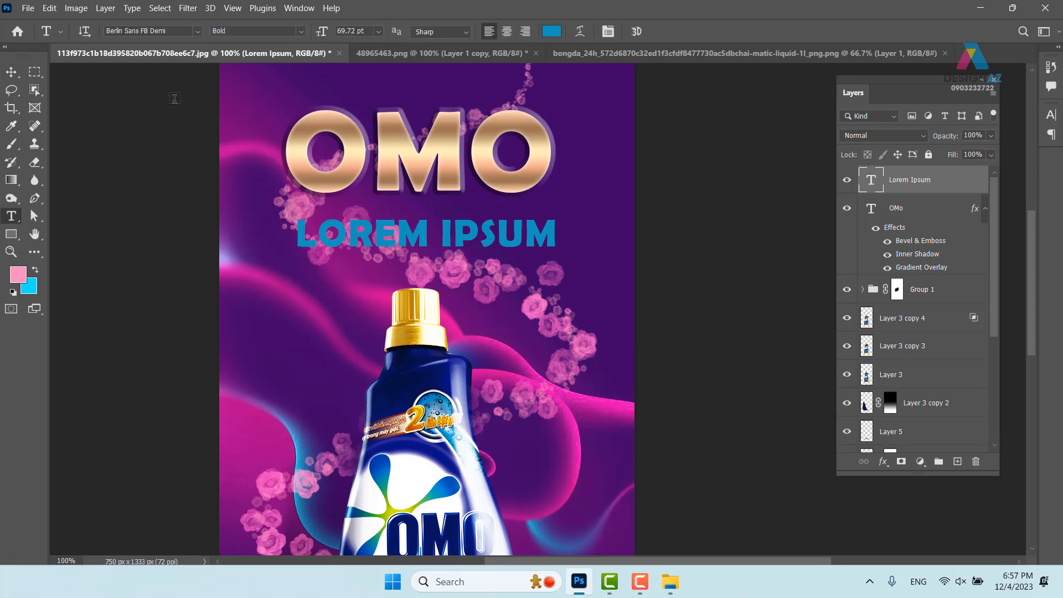
click(165, 31)
key(Down)
key(Down)
key(Down)
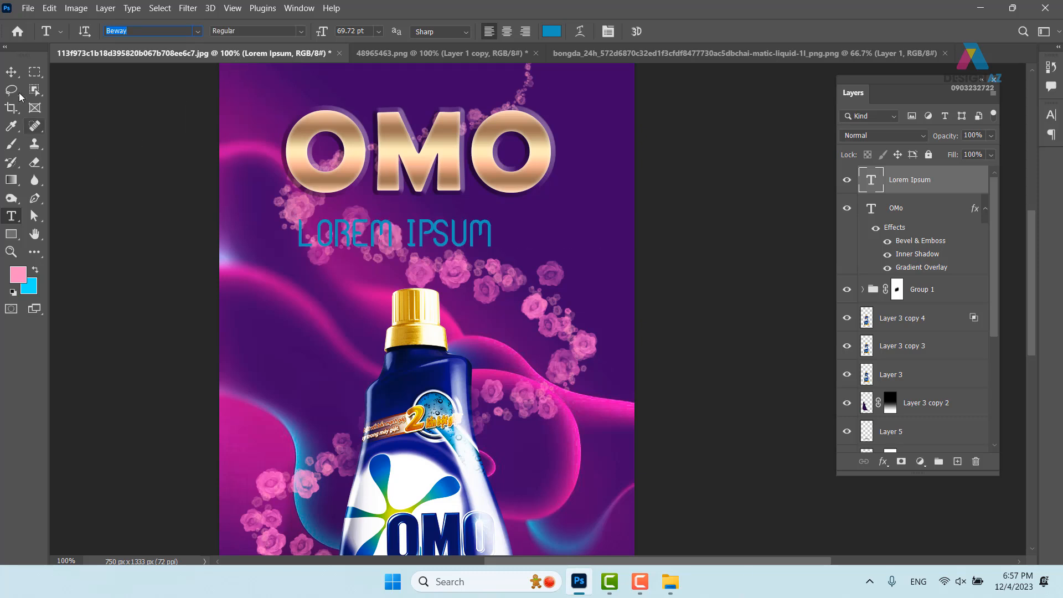
click(11, 72)
key(ctrl+t)
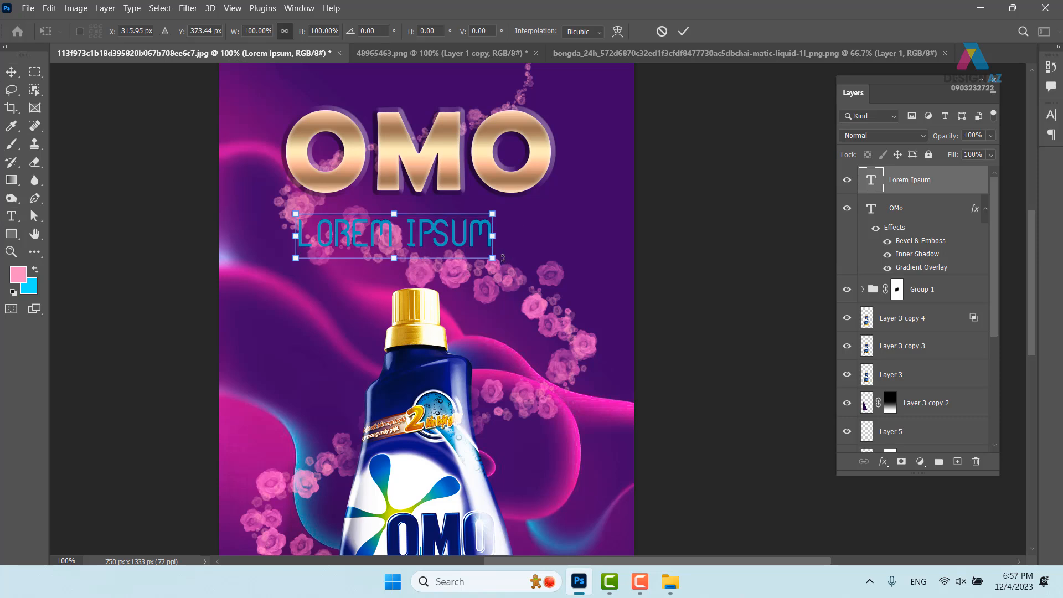
drag(492, 258, 506, 224)
key(Return)
Step: Change the Lorem Ipsum text's font to Billie Eilish
key(t)
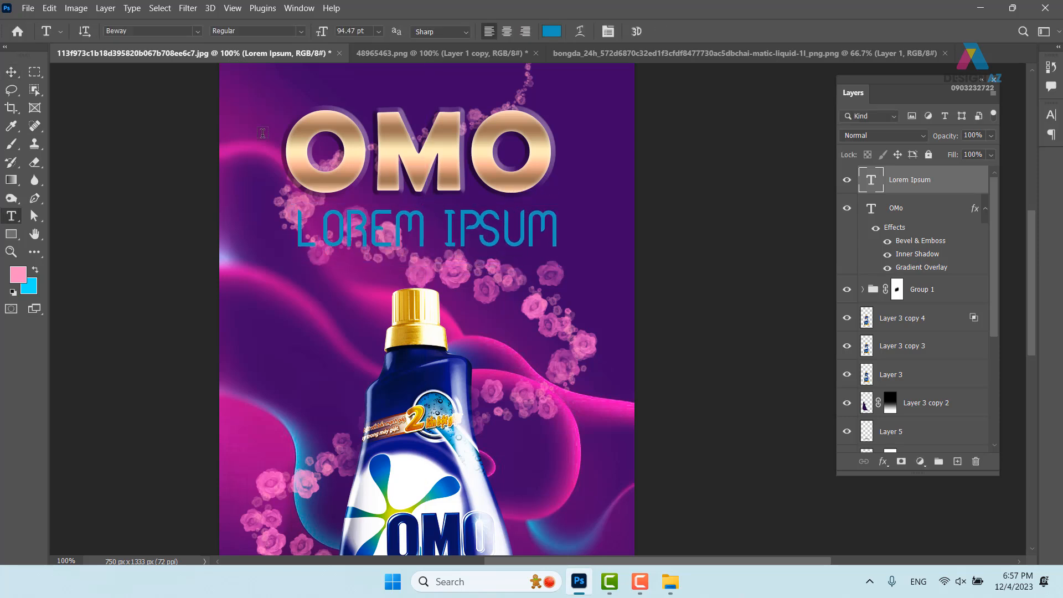
click(163, 30)
key(Down)
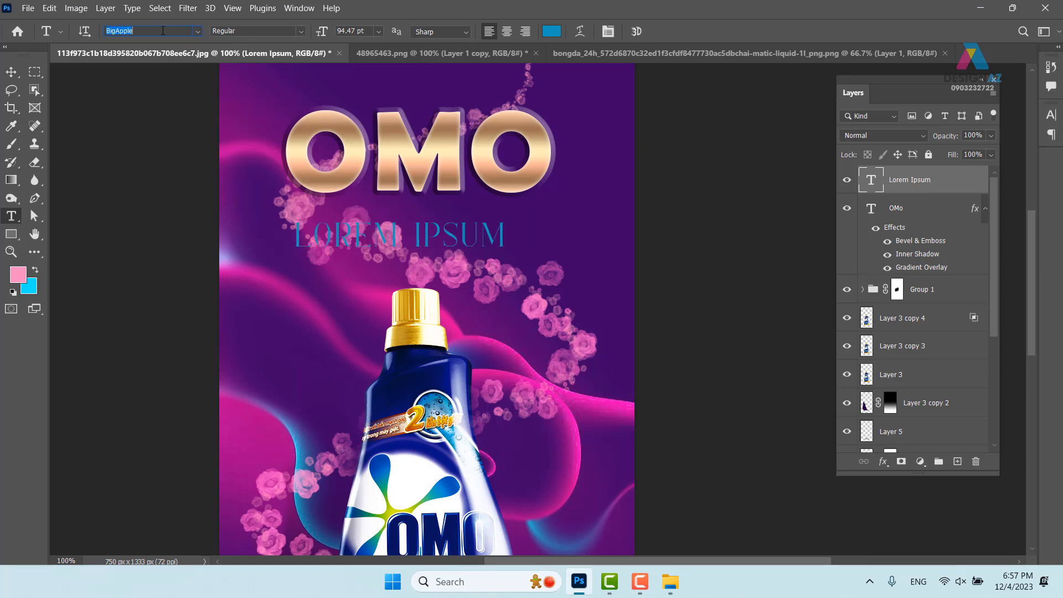
key(Up)
key(Down)
key(Down)
key(Down)
key(Down)
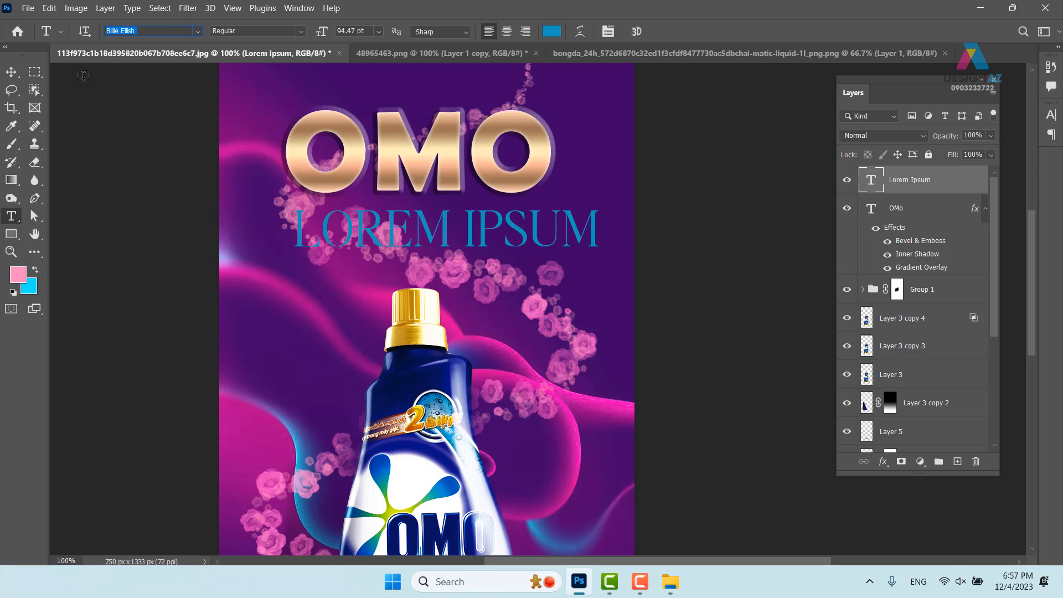
Step: Scale the Lorem Ipsum text down to match the OMO headline's width and place it close beneath the headline
click(11, 72)
key(ctrl+t)
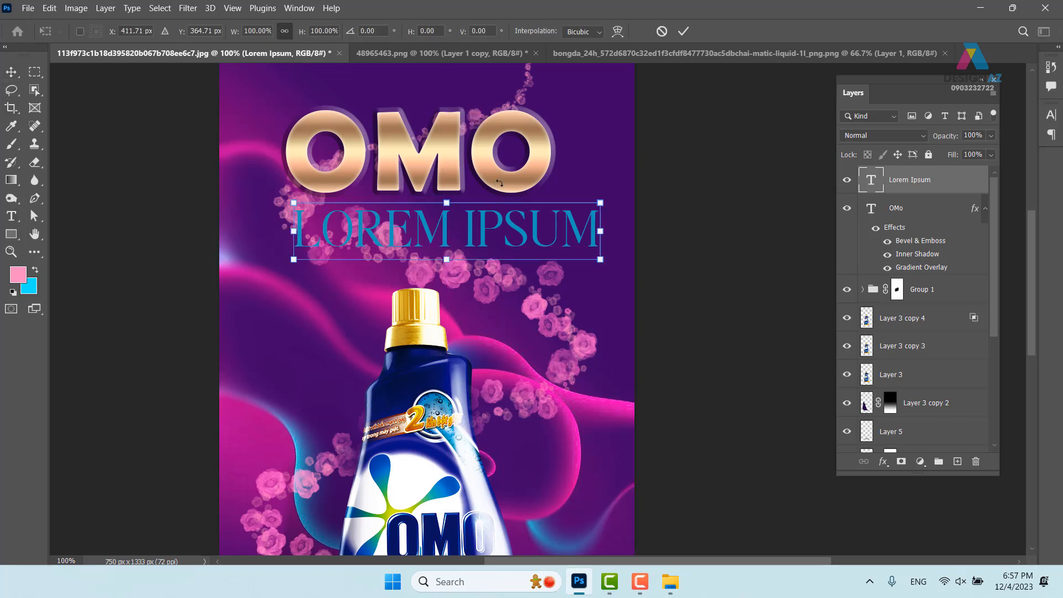
drag(600, 211, 544, 219)
drag(464, 242, 463, 231)
drag(545, 251, 554, 253)
drag(293, 250, 288, 251)
key(Return)
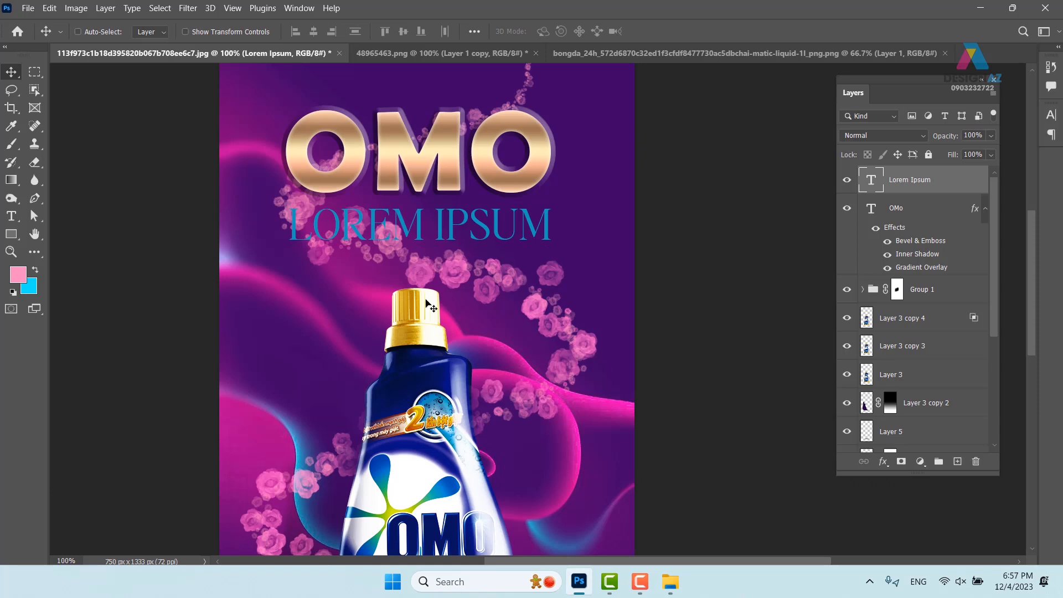
Step: Fade the roses behind the Lorem Ipsum text by painting black on Group 1's layer mask with a 61% opacity brush
right_click(397, 252)
click(424, 258)
click(898, 291)
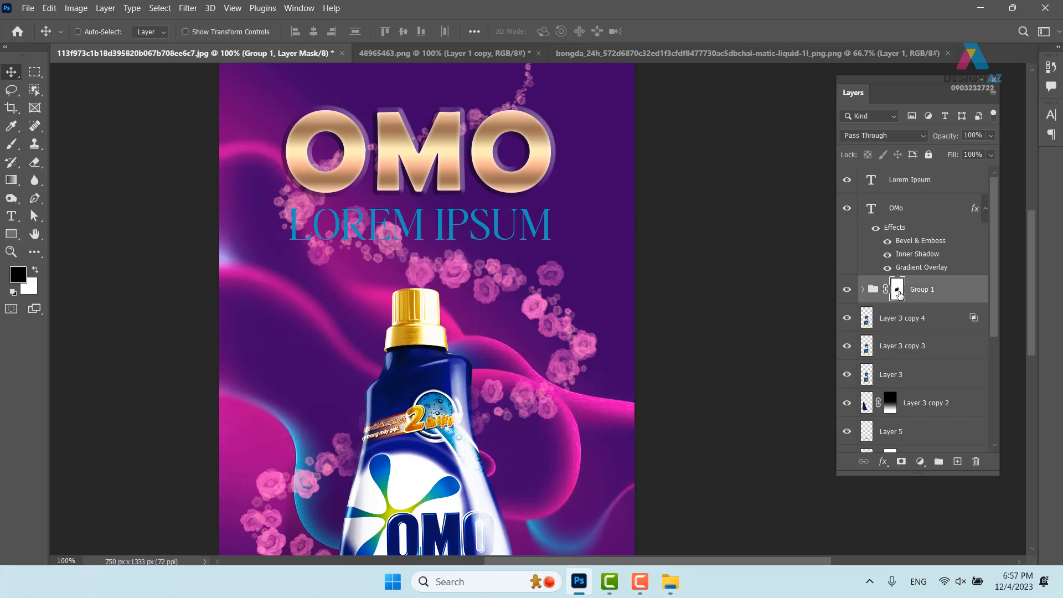
key(b)
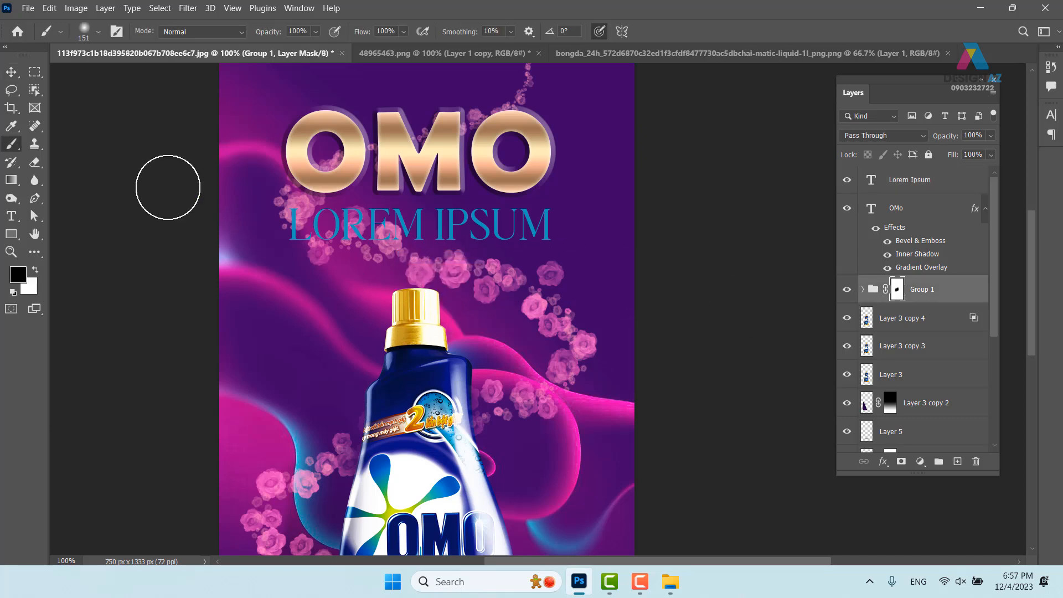
drag(390, 227, 316, 254)
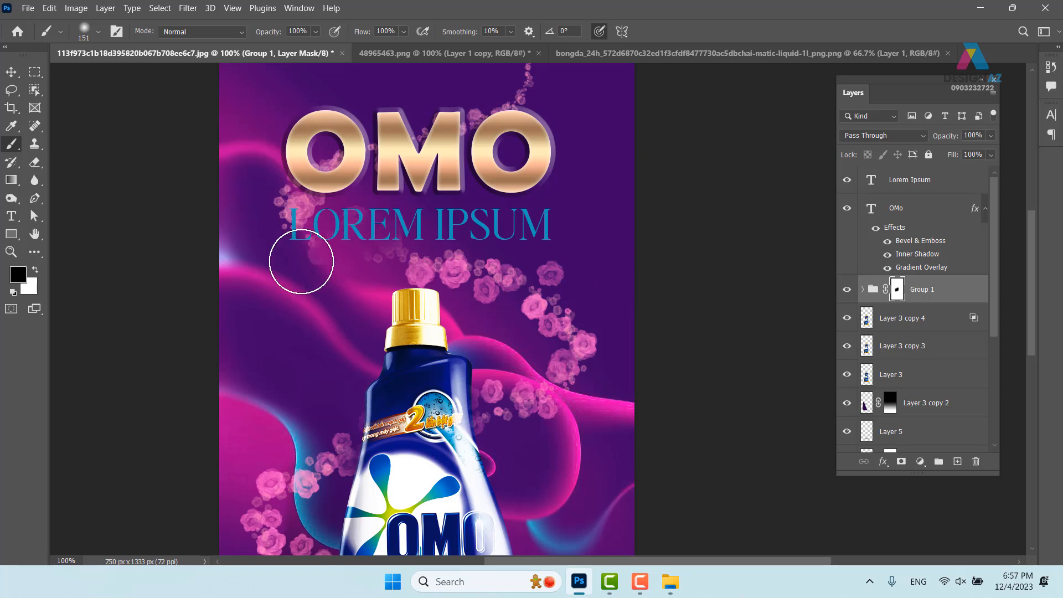
key(ctrl+z)
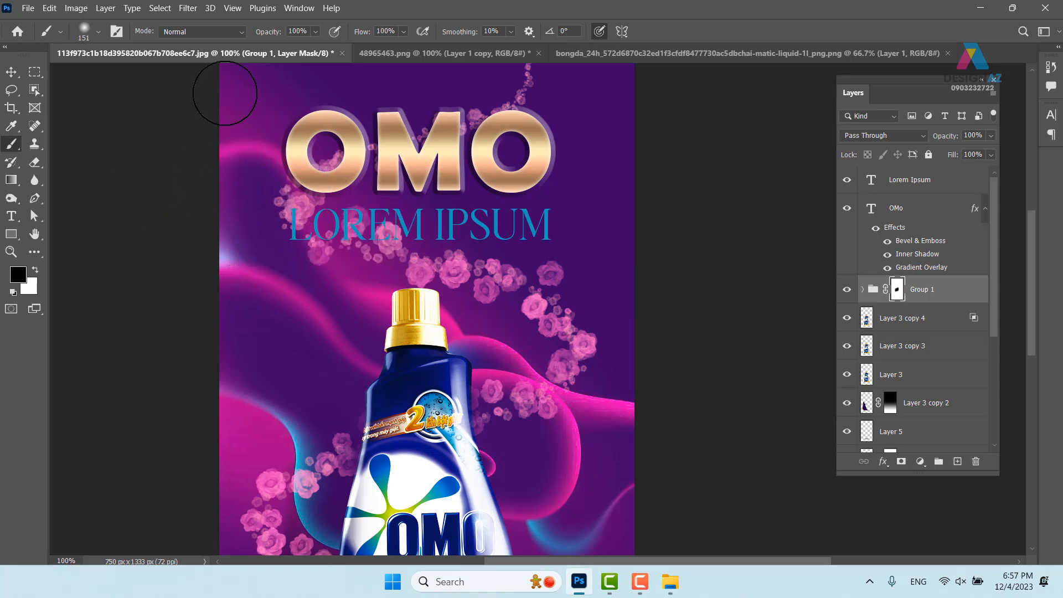
click(316, 31)
drag(332, 48, 305, 47)
mouse_move(430, 231)
mouse_down()
mouse_move(254, 276)
mouse_move(424, 229)
mouse_move(355, 212)
mouse_move(297, 209)
mouse_up()
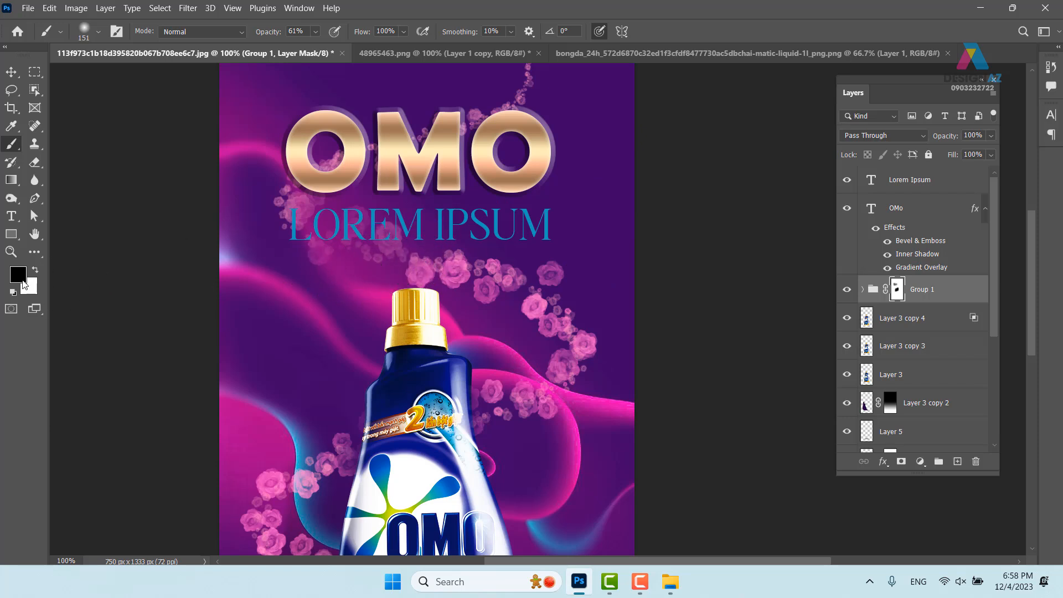
key(x)
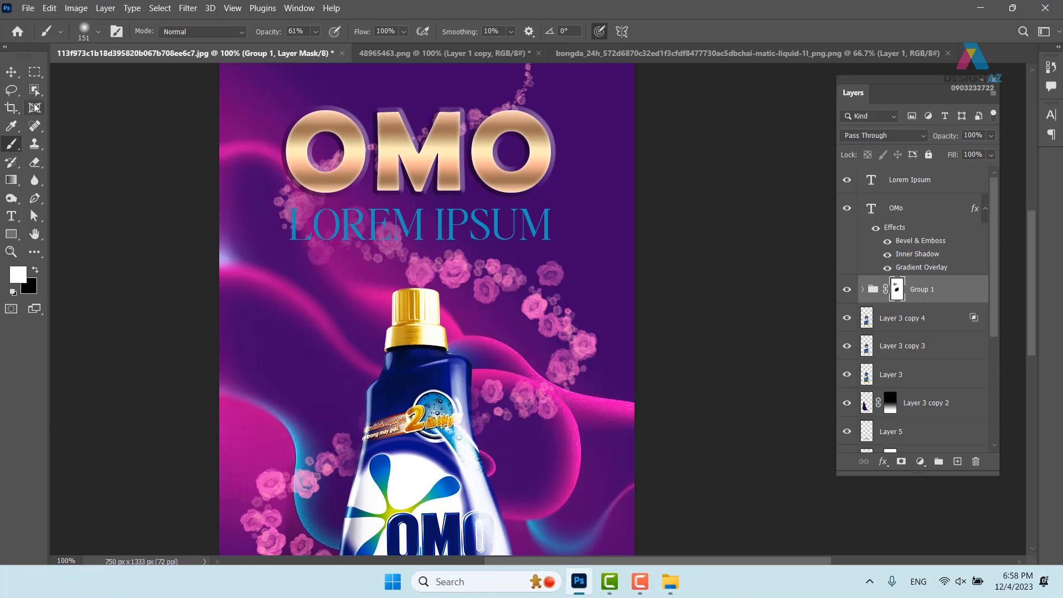
Step: Copy the layer style of the OMo text and paste it onto the Lorem Ipsum text layer
click(14, 75)
right_click(543, 176)
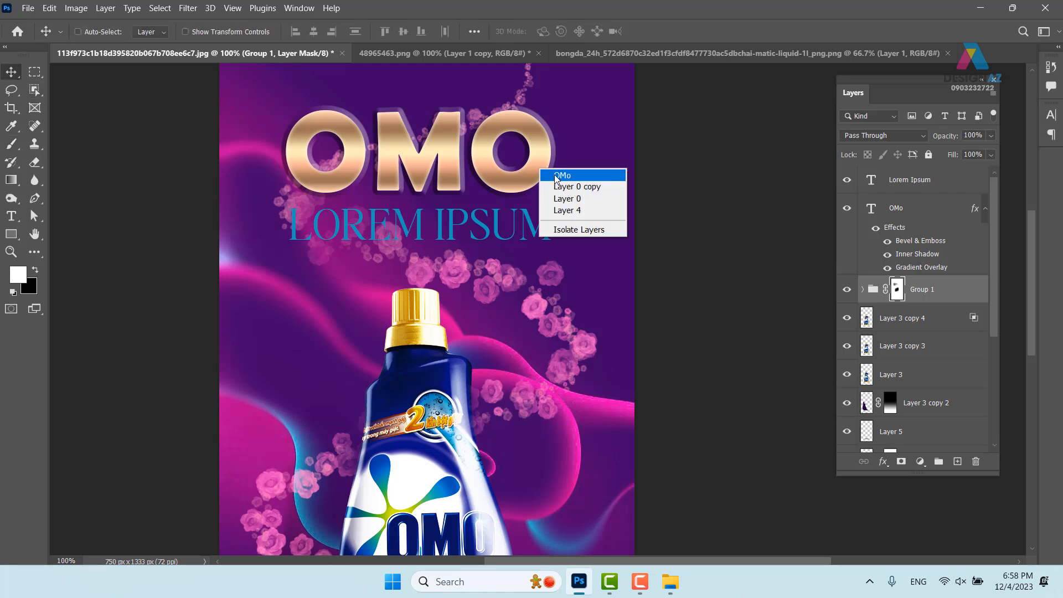
click(556, 177)
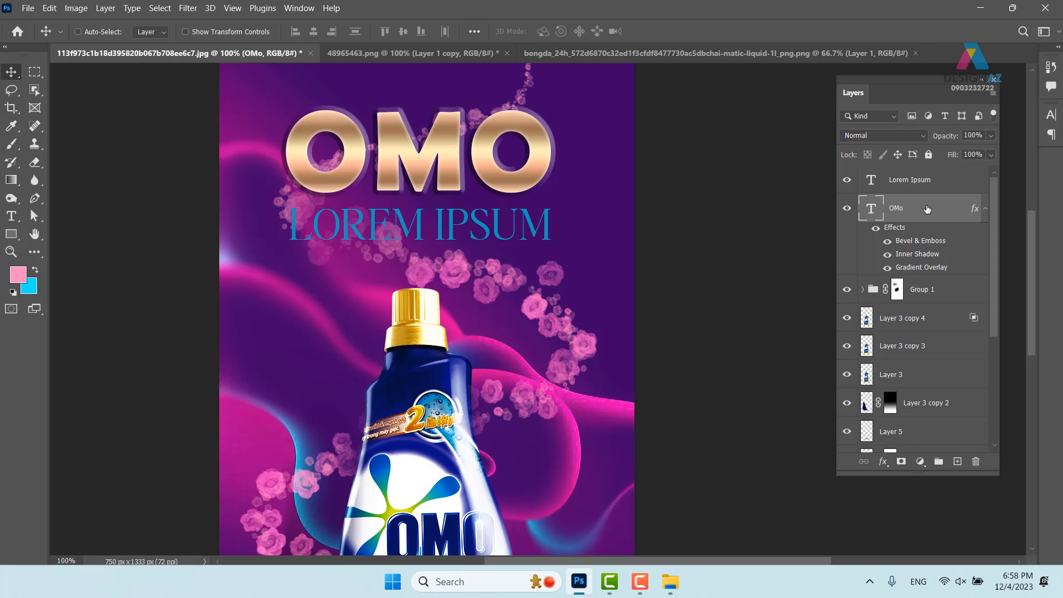
right_click(936, 220)
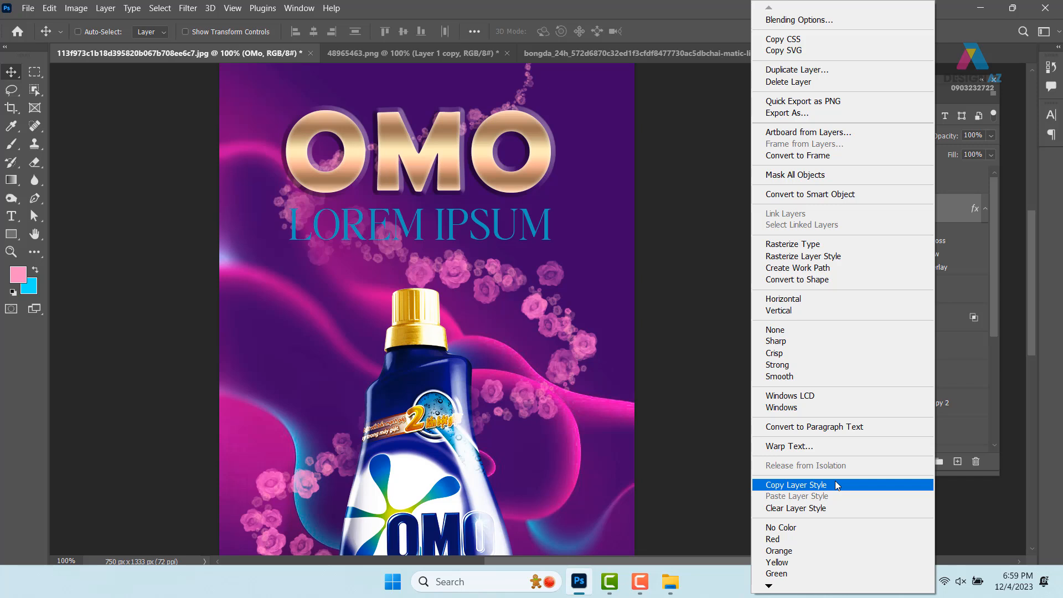
click(836, 484)
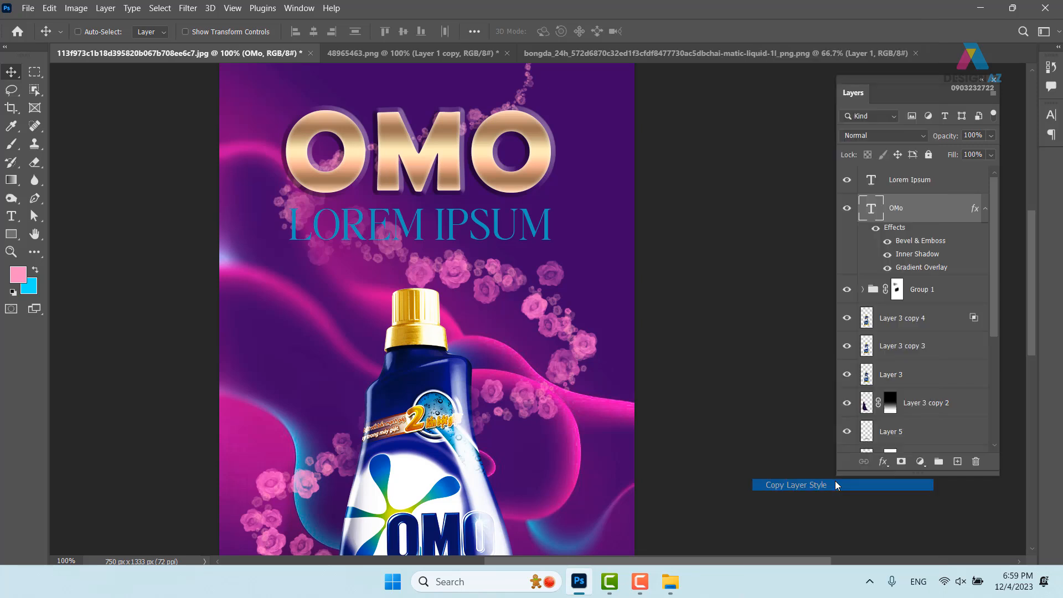
right_click(531, 224)
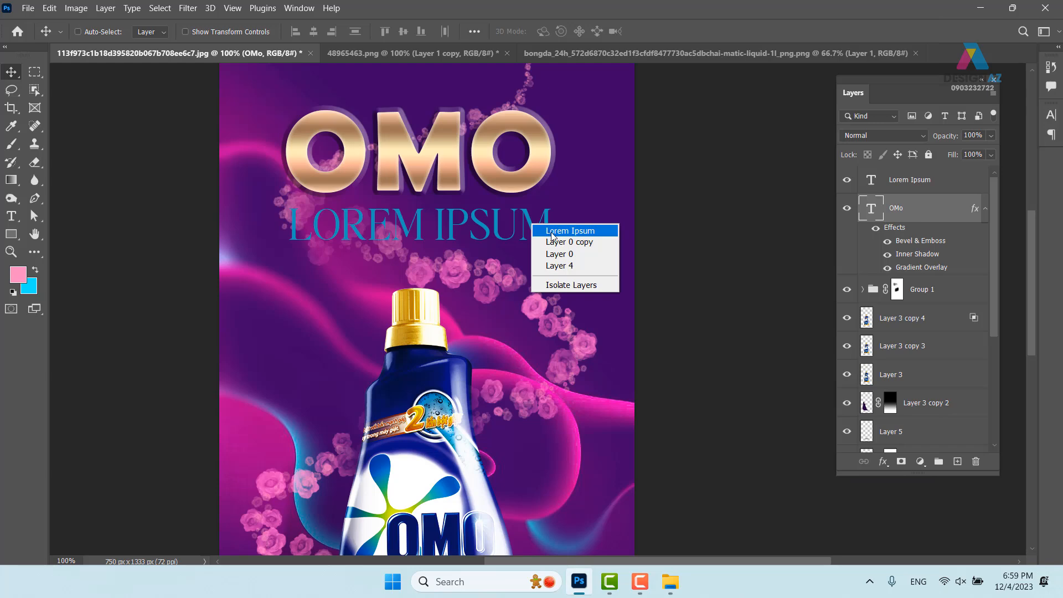
click(552, 231)
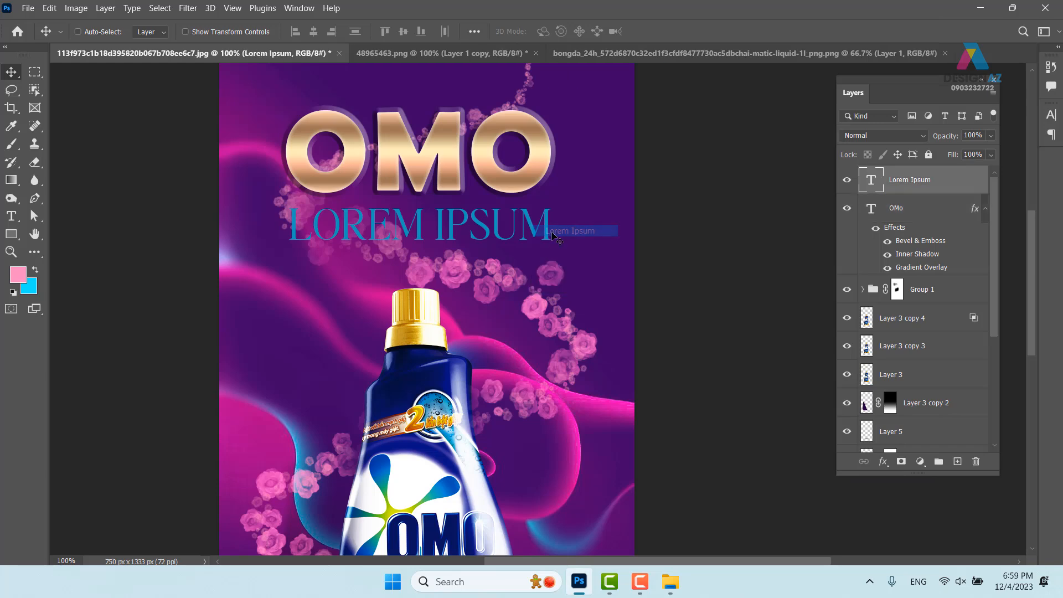
right_click(957, 187)
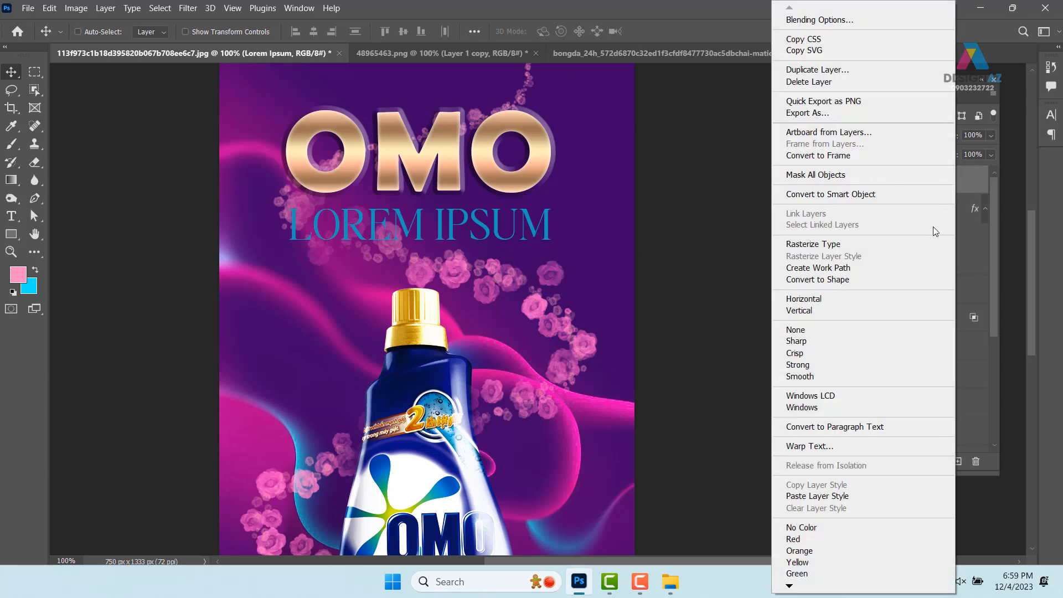
click(857, 497)
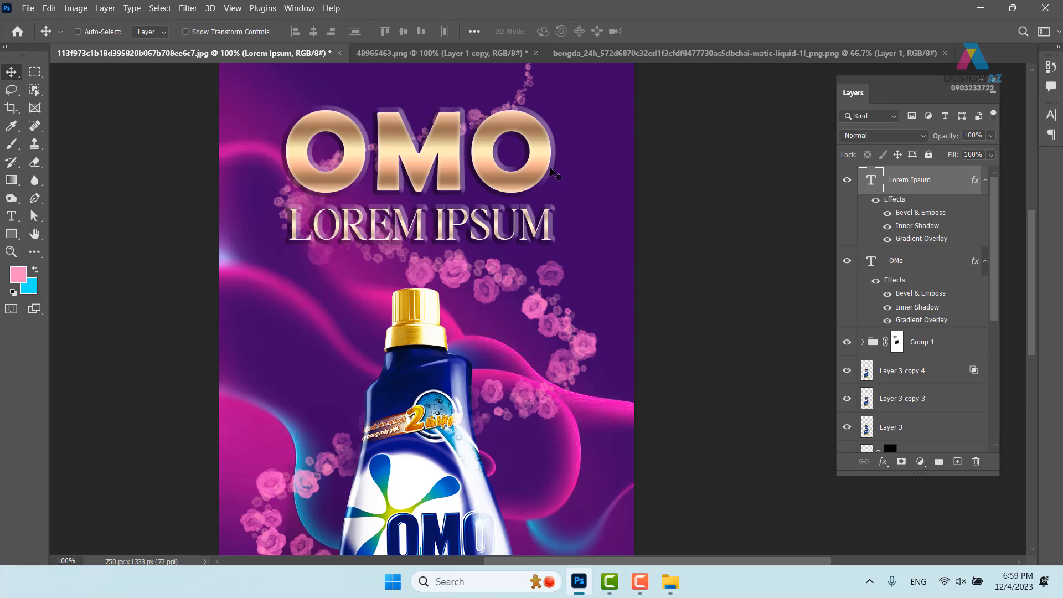
Step: Set the Bevel & Emboss size of the Lorem Ipsum layer to 3 px and apply the layer style
right_click(952, 185)
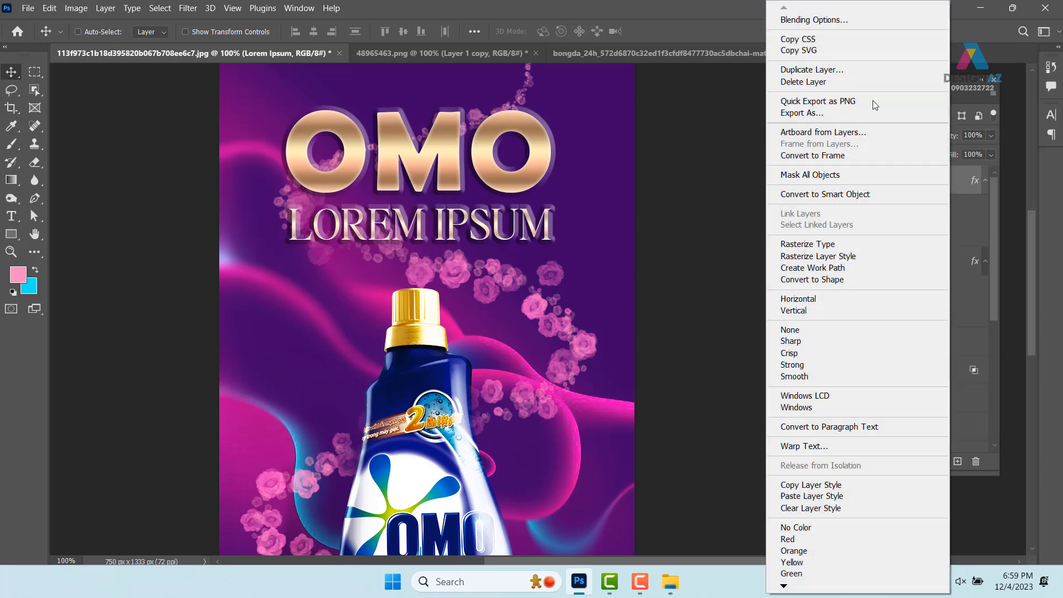
click(842, 20)
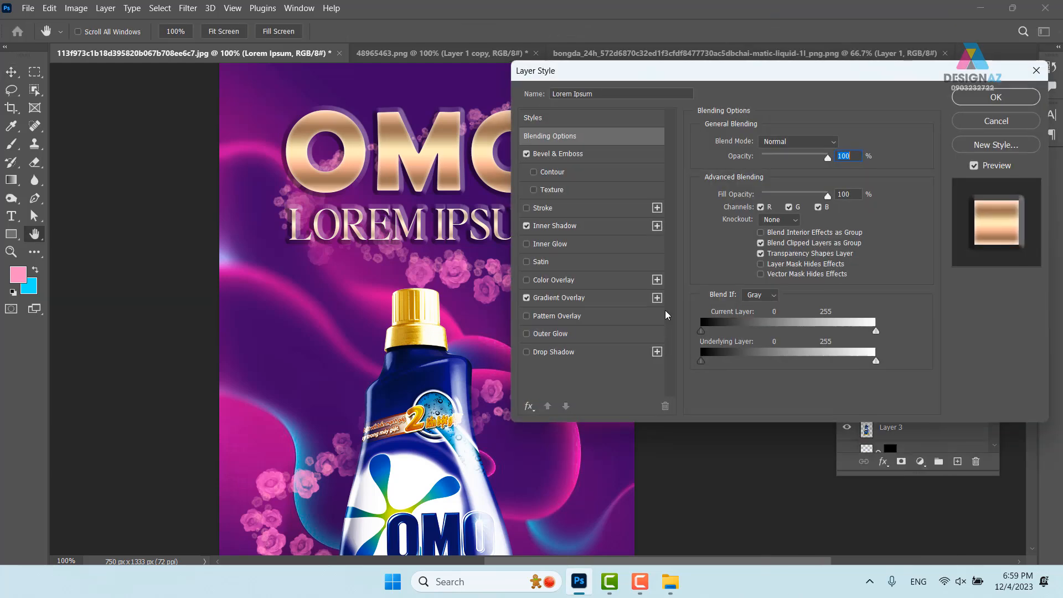
click(624, 155)
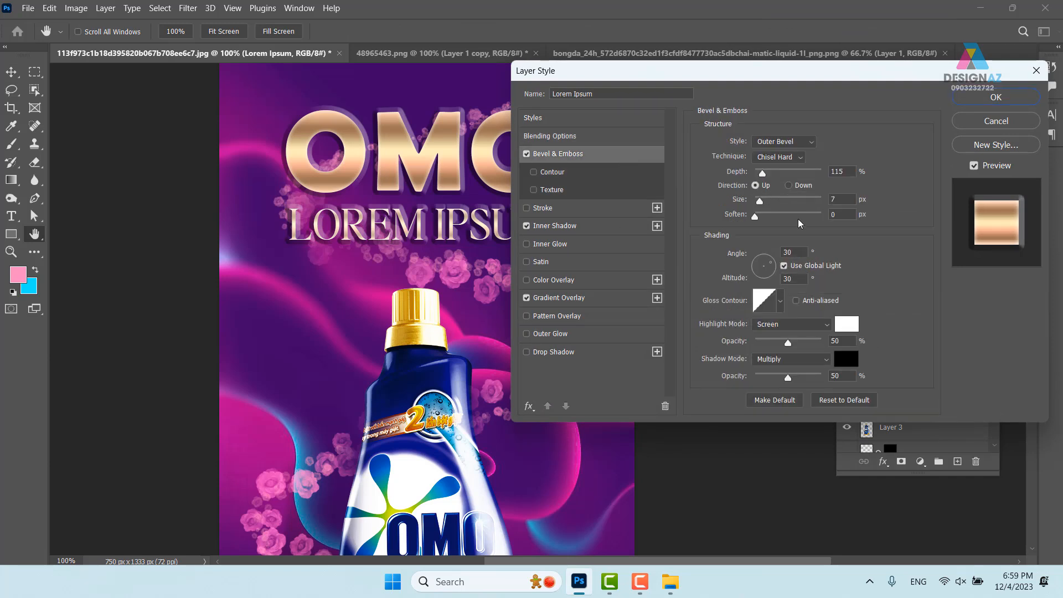
drag(760, 200, 757, 202)
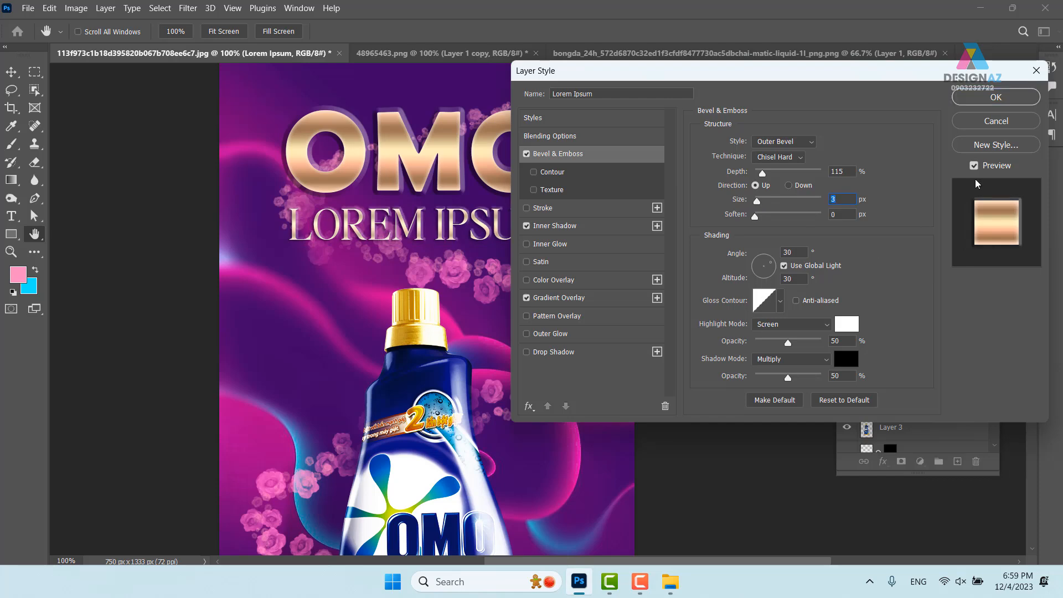
click(1017, 99)
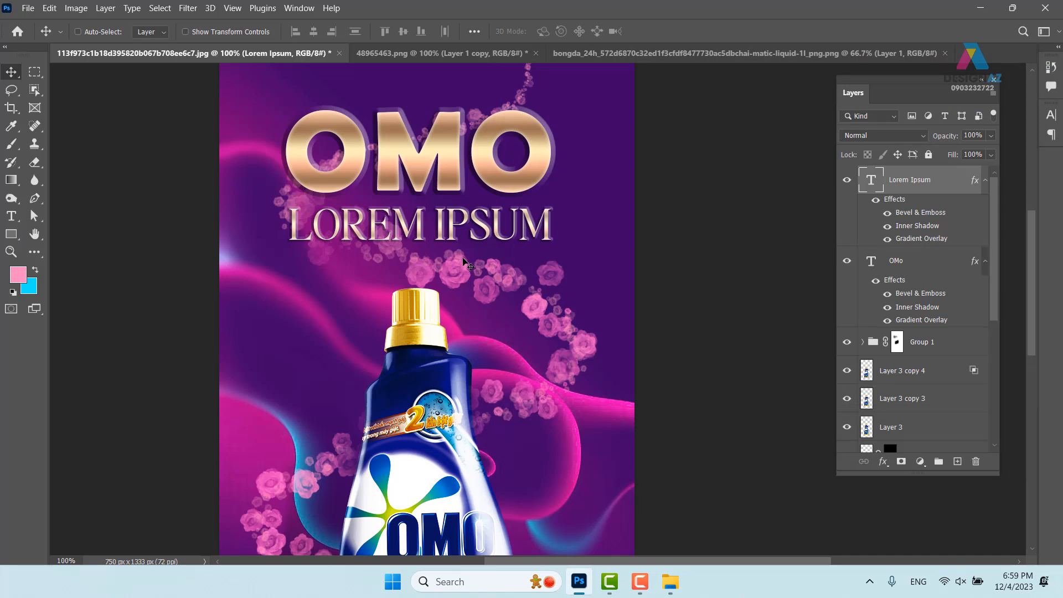
Step: Duplicate the OMo text layer, keeping the copy directly over the original headline
scroll(487, 266, down, 2)
scroll(504, 263, up, 2)
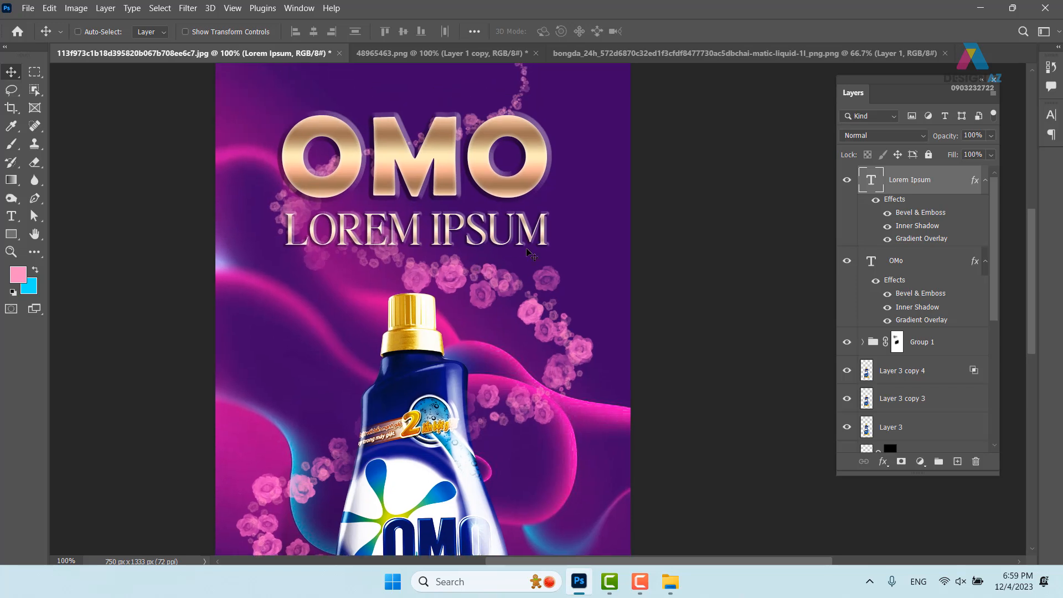
right_click(537, 156)
click(559, 162)
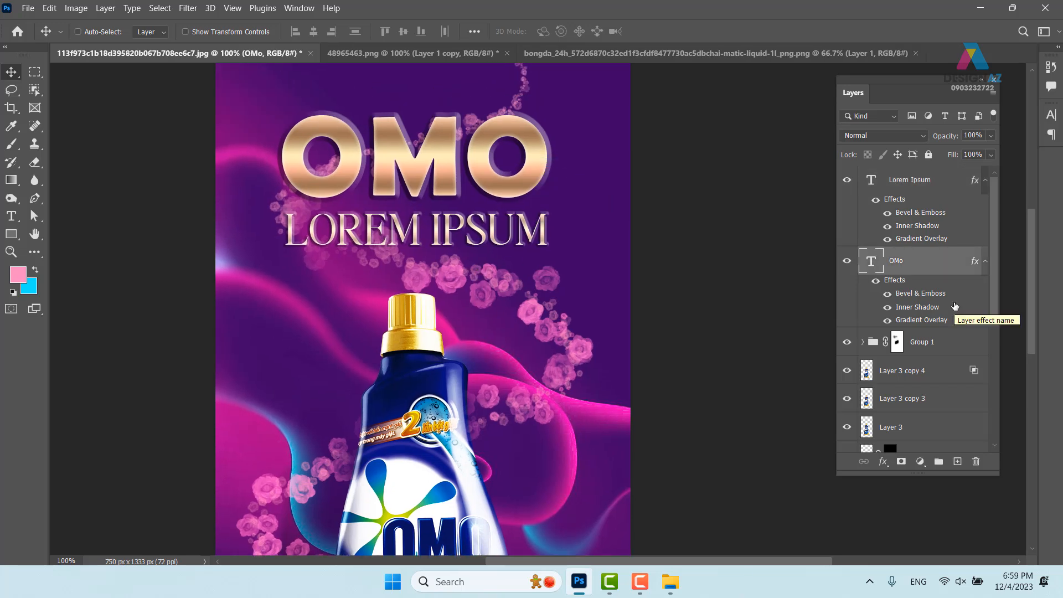
key(ctrl)
key(ctrl+j)
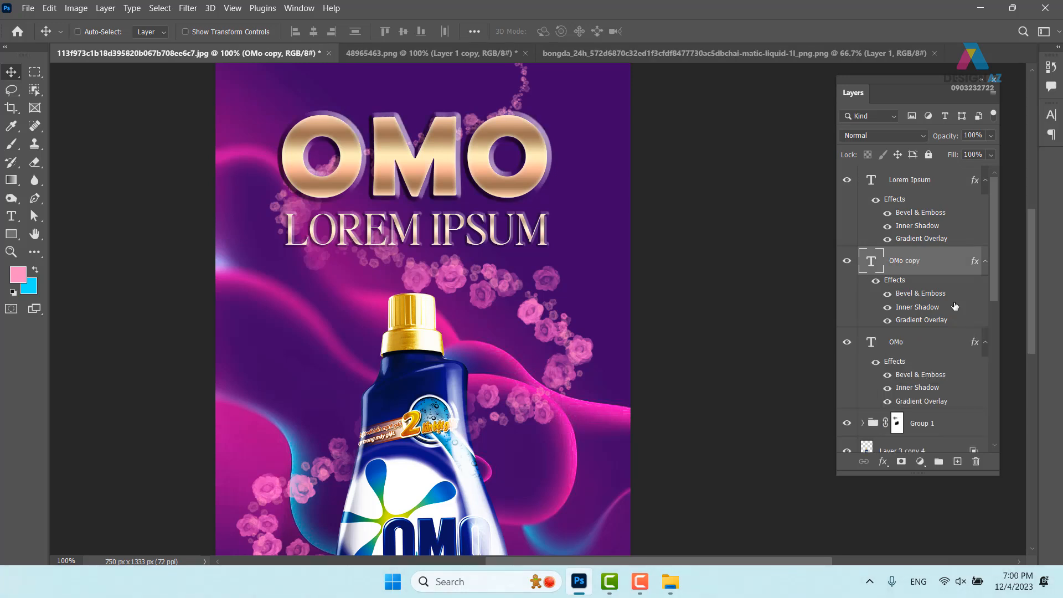
drag(513, 183, 564, 232)
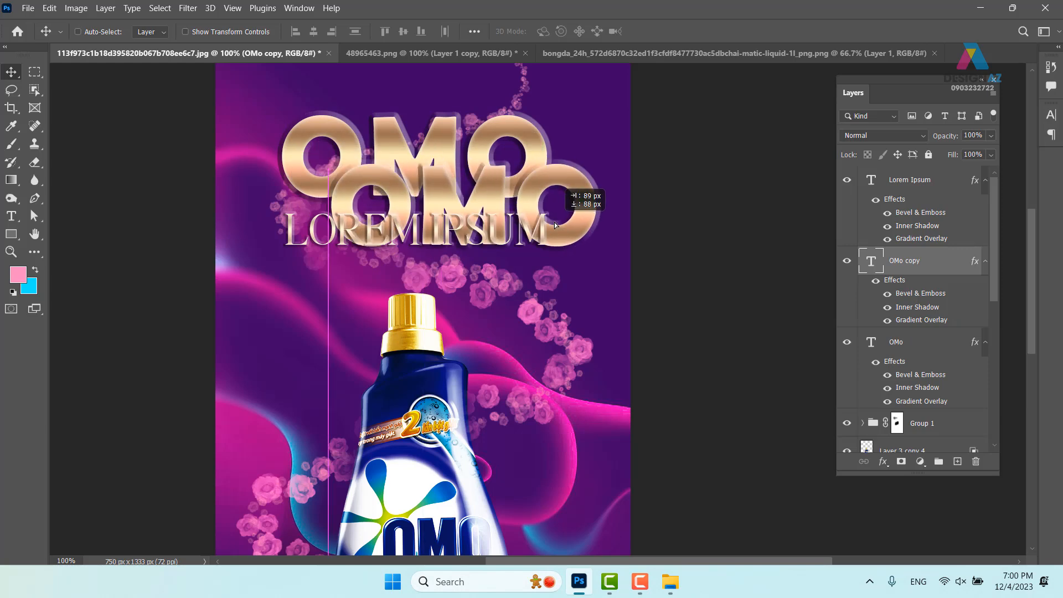
key(ctrl+z)
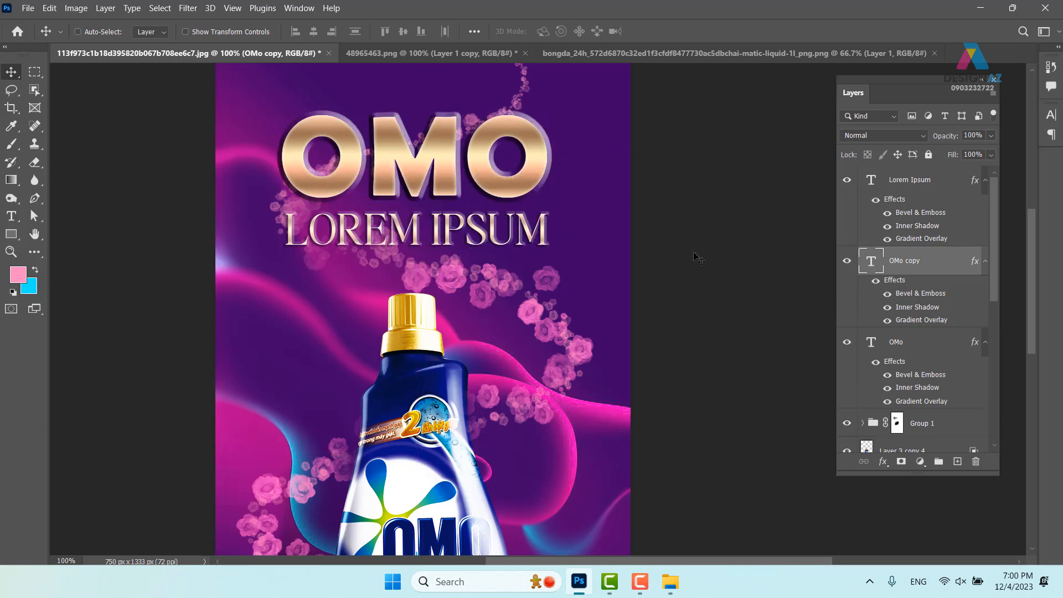
Step: Save the layer effects of the OMo copy layer as a new style preset named Style 1
right_click(937, 268)
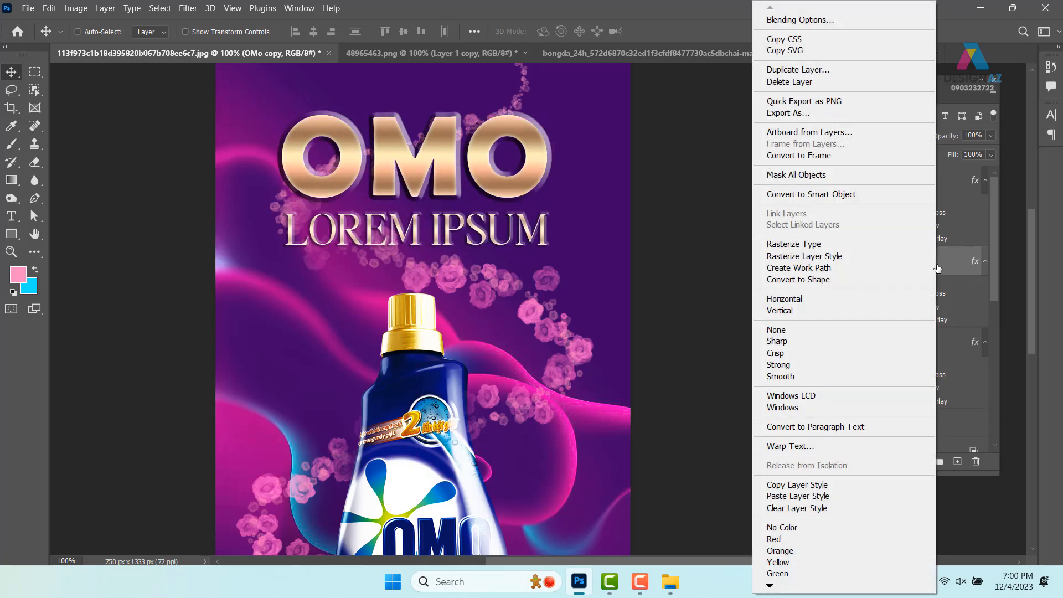
click(828, 20)
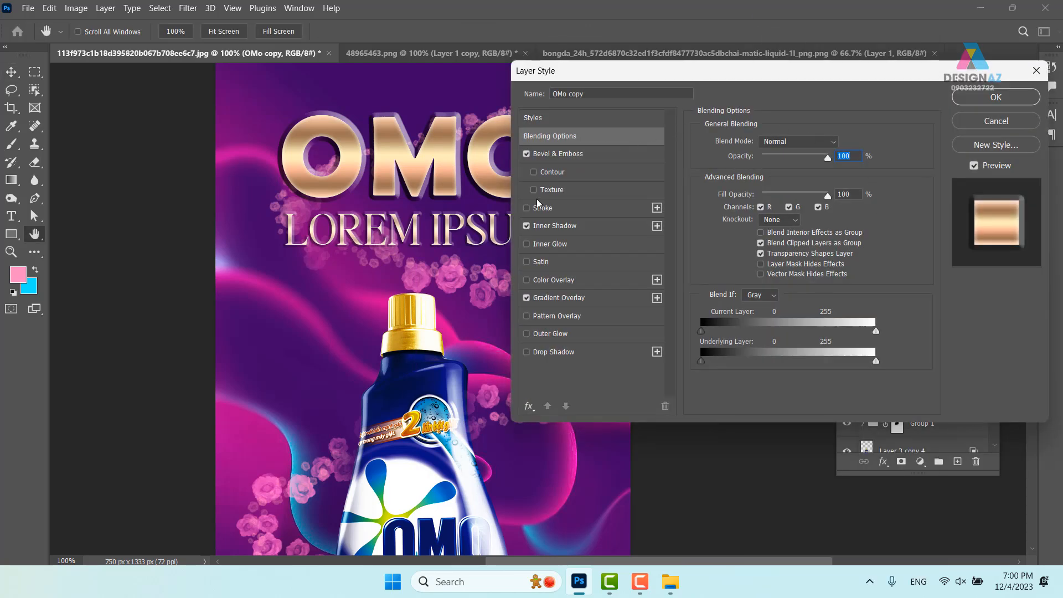
click(589, 119)
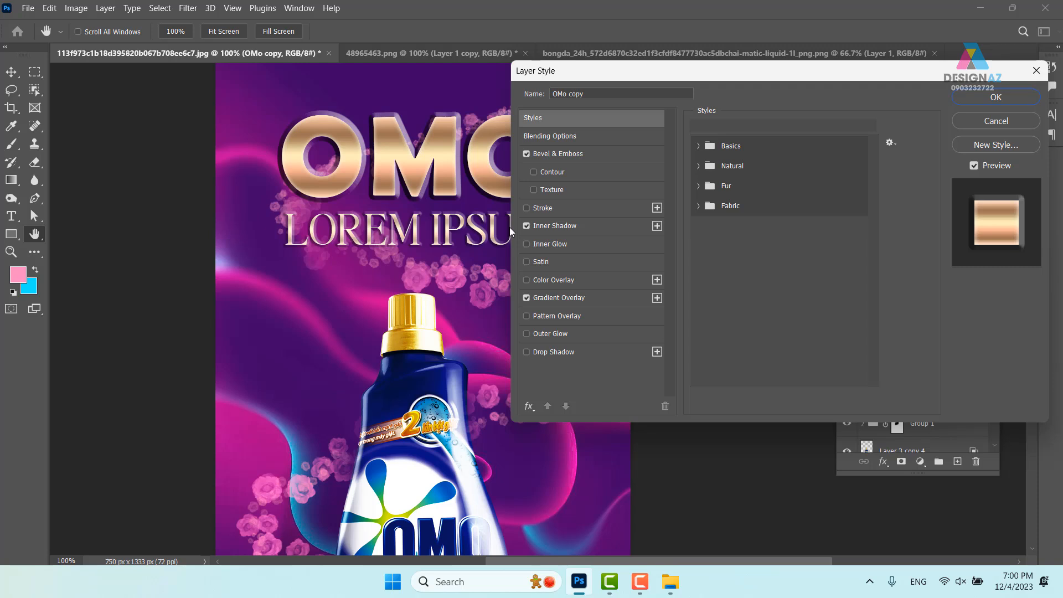
click(1011, 146)
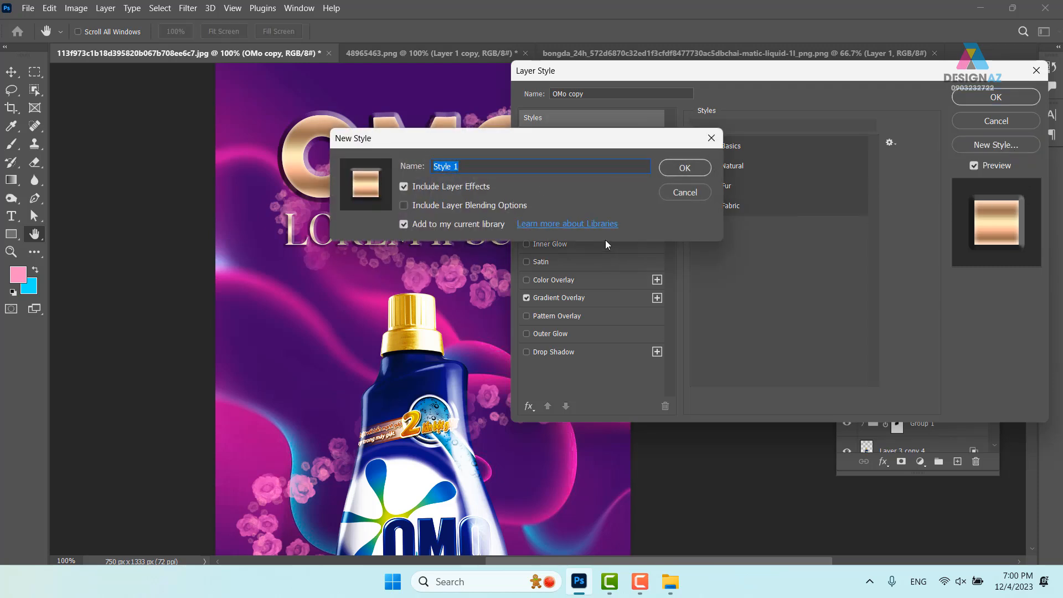
click(683, 167)
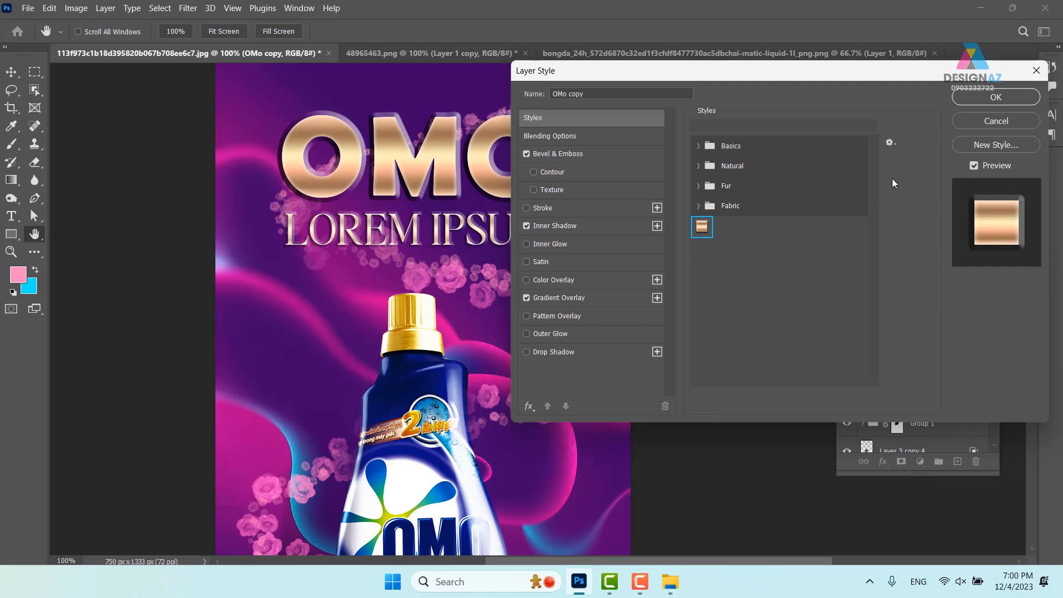
Step: Export the gold style preset to the Desktop as a styles file named khoi moi
click(896, 145)
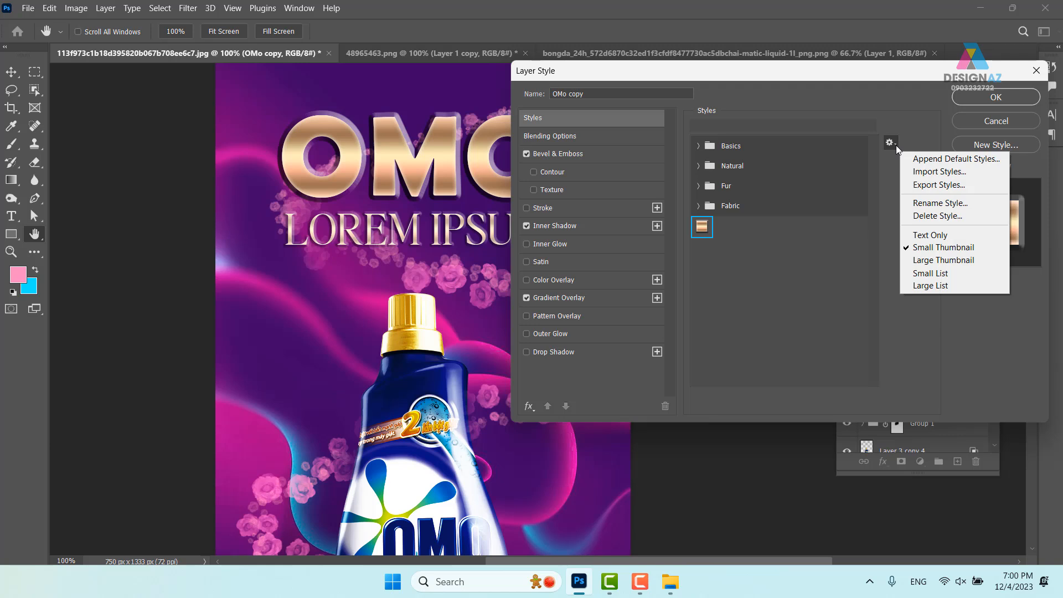
click(934, 186)
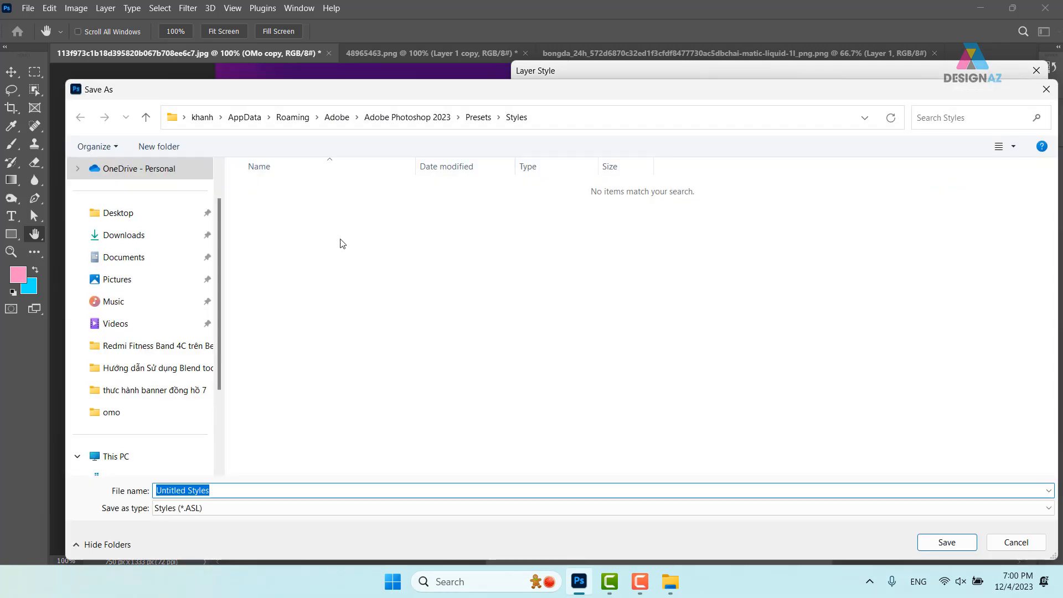
click(135, 219)
double_click(242, 490)
key(BackSpace)
text(kho)
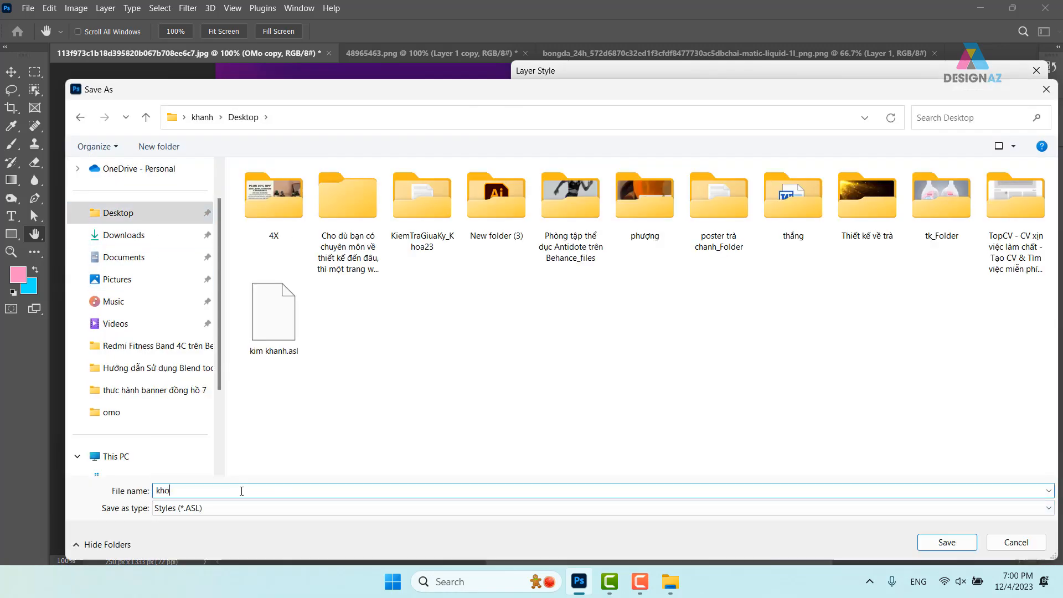
text(i mới)
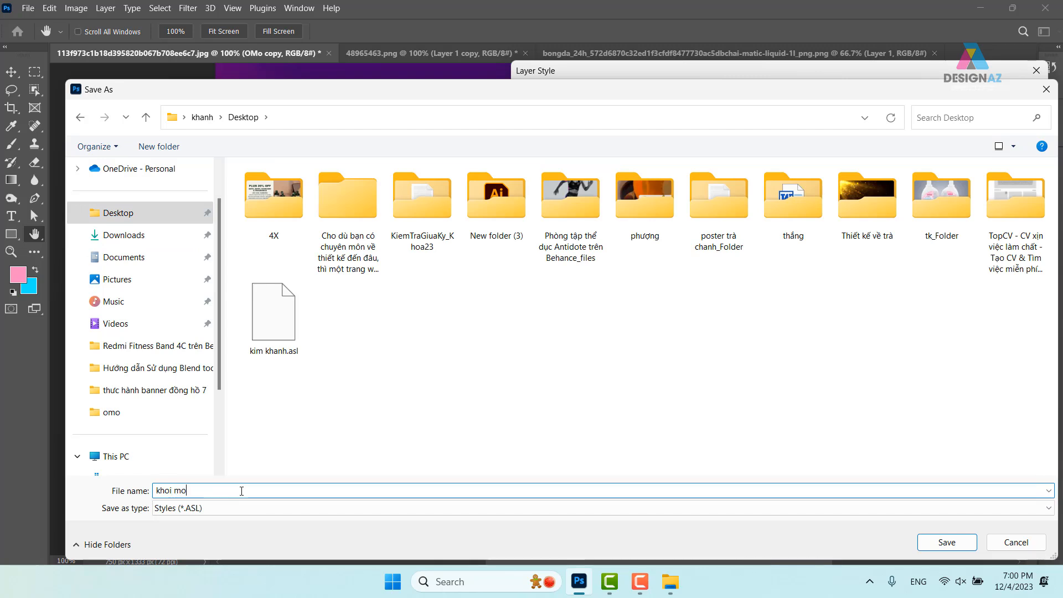
key(BackSpace)
key(BackSpace)
text(oi)
key(Return)
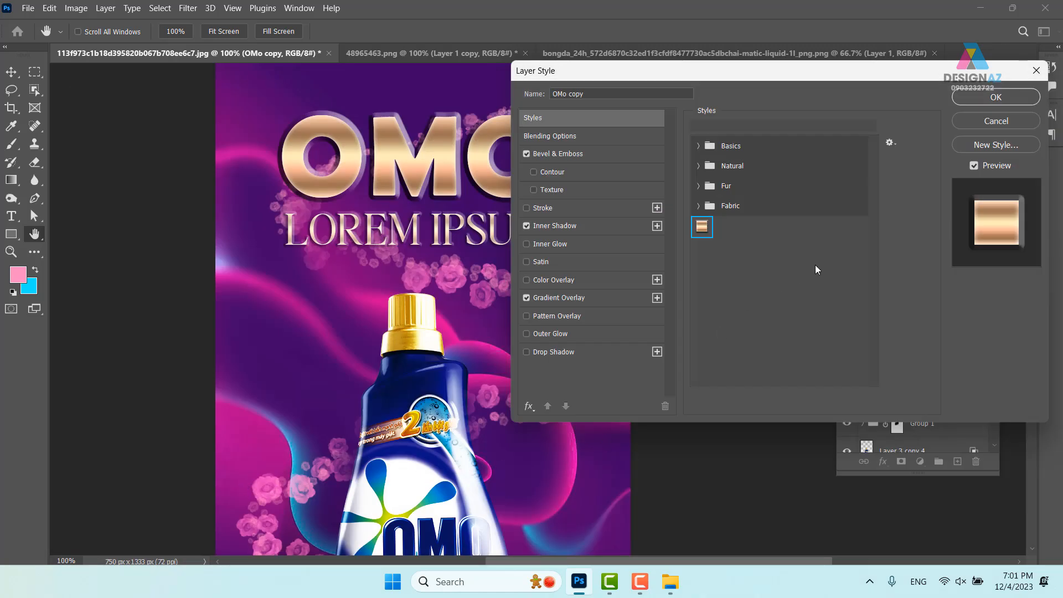
Step: Import the styles file khối.asl from the nội dung đồ họa folder on New Volume (E:)
click(891, 143)
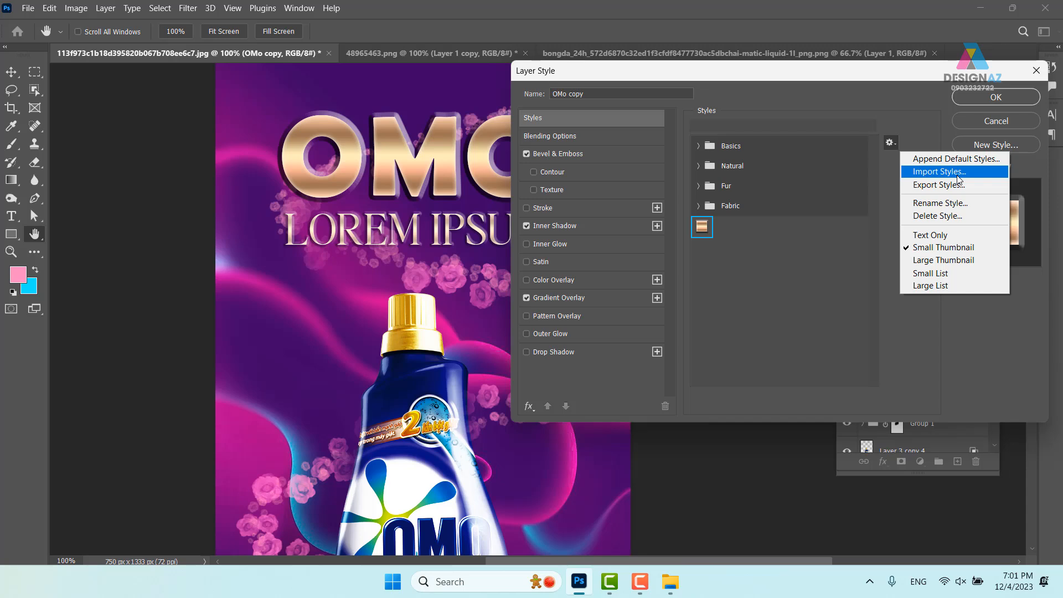
click(958, 176)
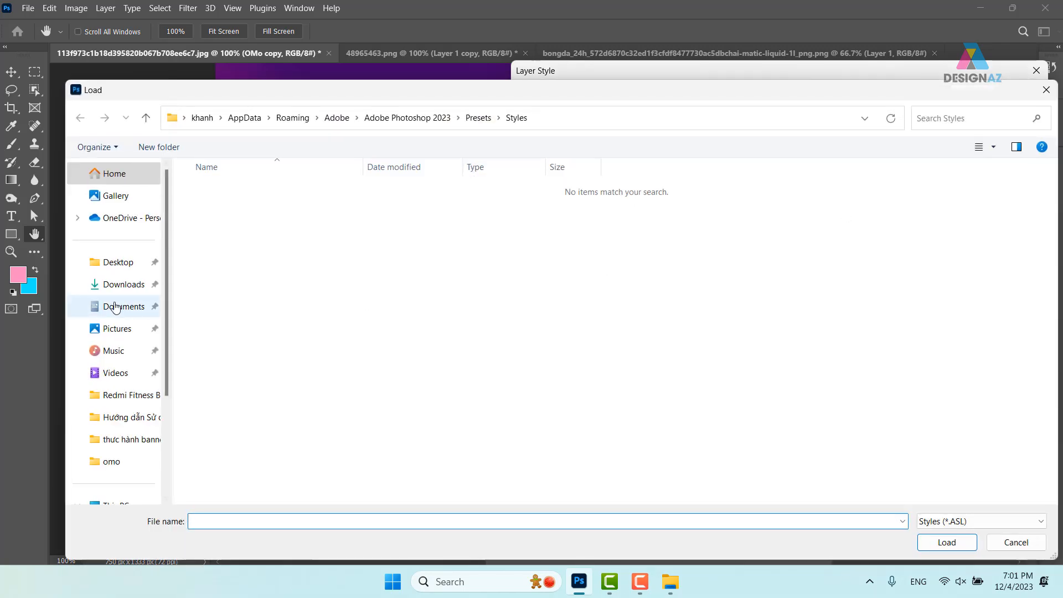
click(127, 265)
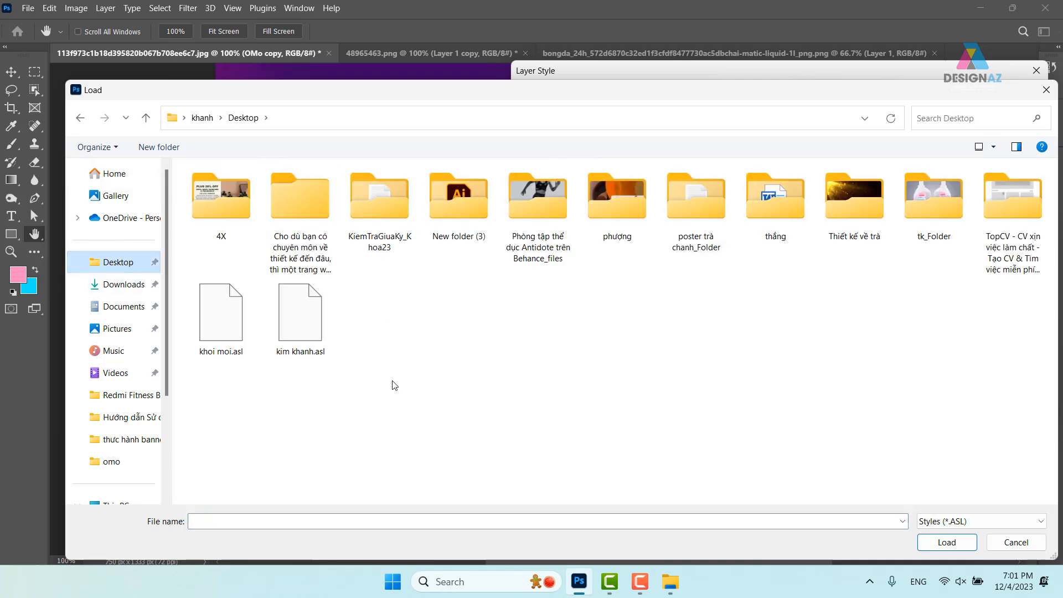
click(224, 346)
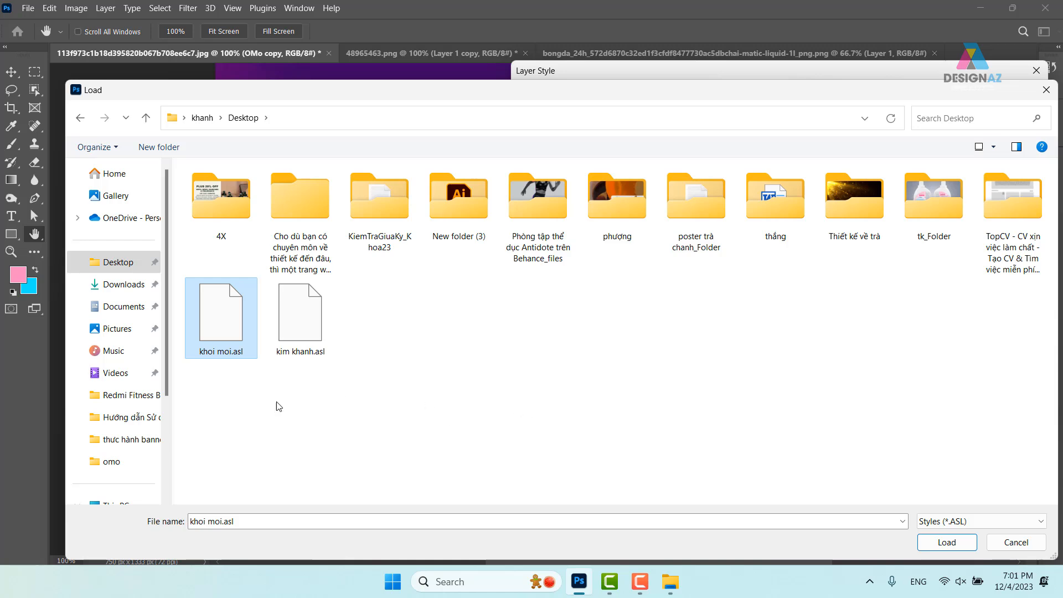
scroll(123, 415, down, 2)
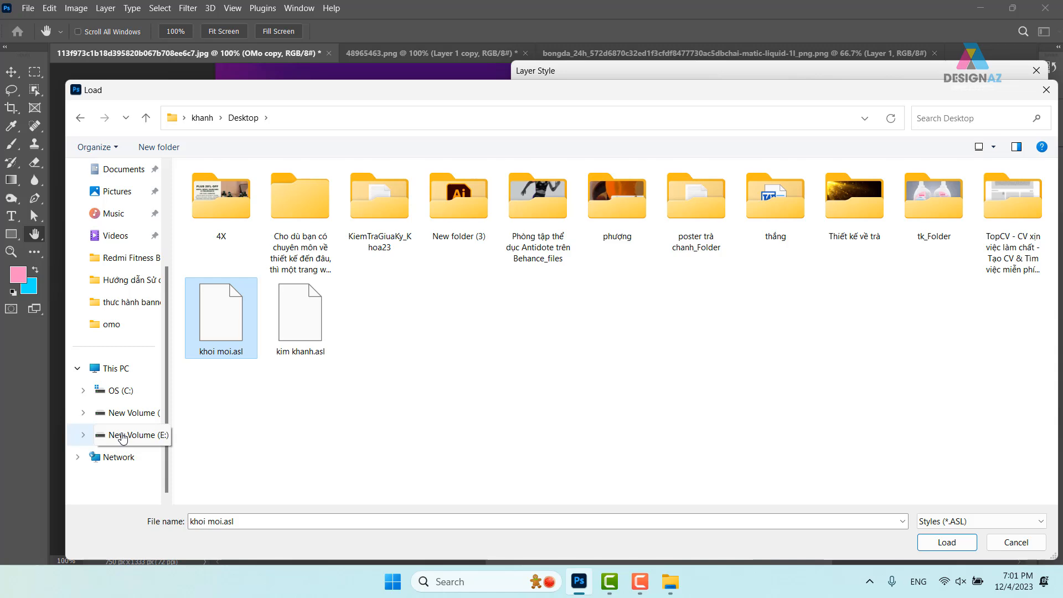
click(123, 436)
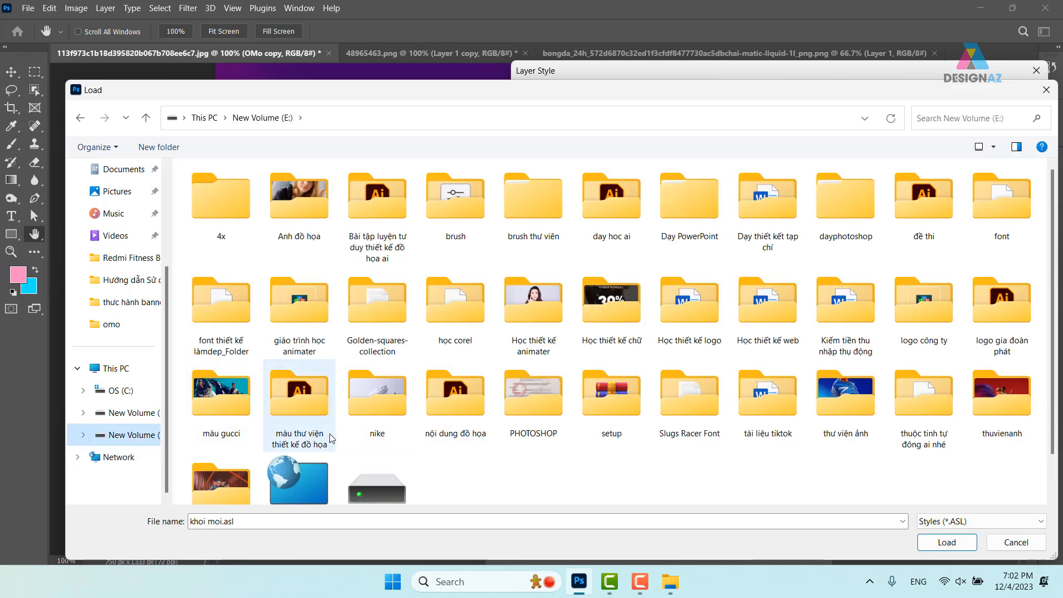
scroll(457, 408, down, 5)
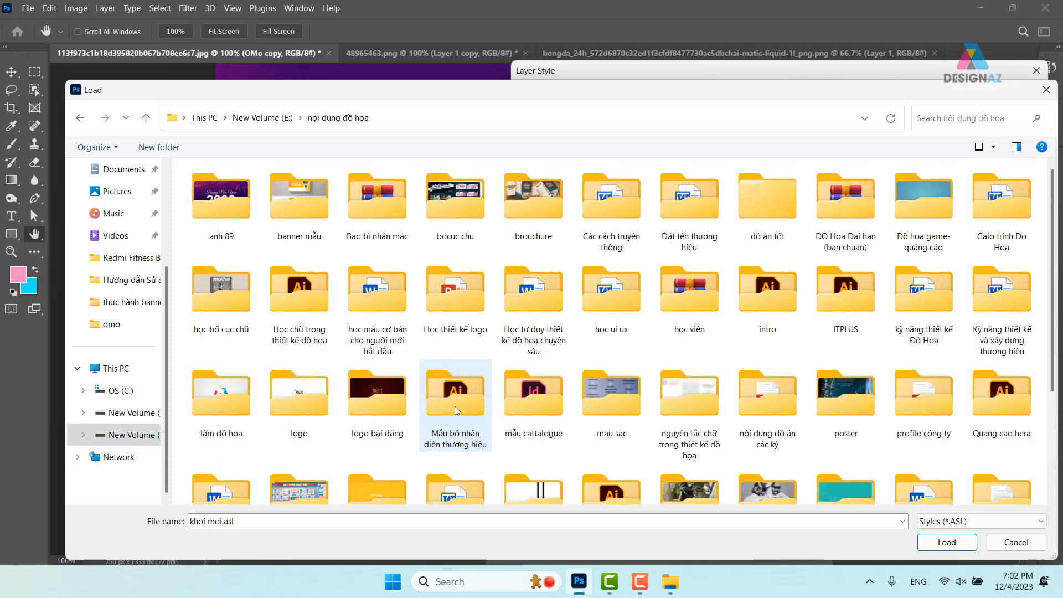
key(k)
key(k)
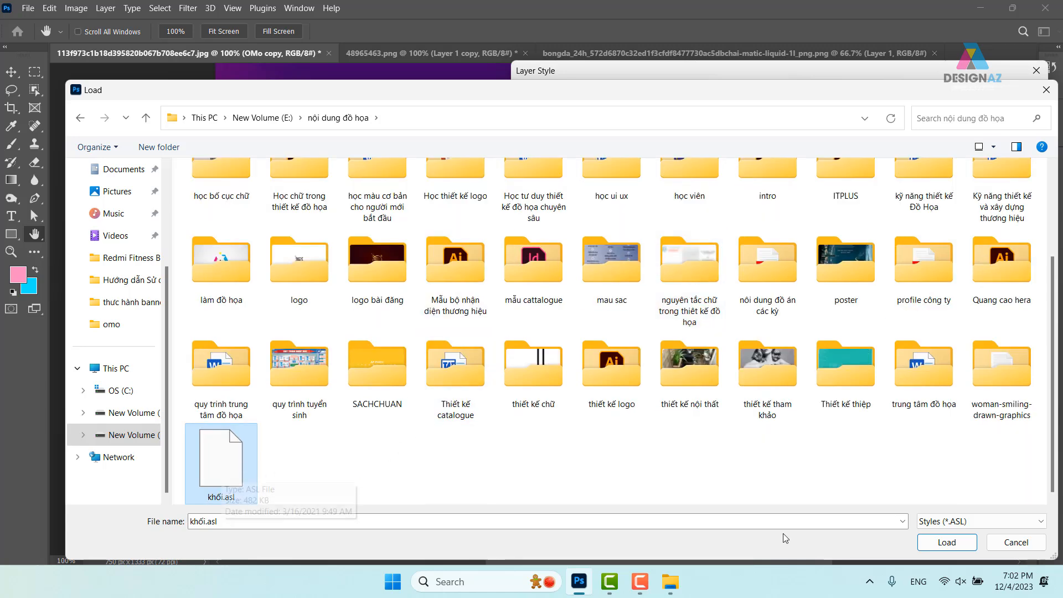
click(963, 547)
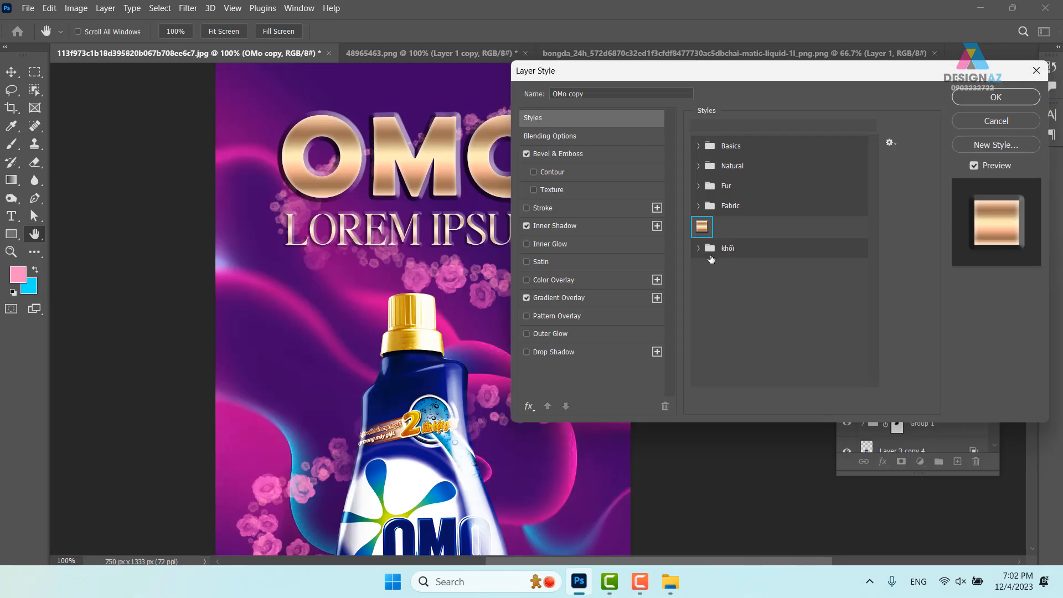
Step: Apply the grey metallic bevelled style from the khối group to the OMo copy layer and turn off its Drop Shadow
click(699, 249)
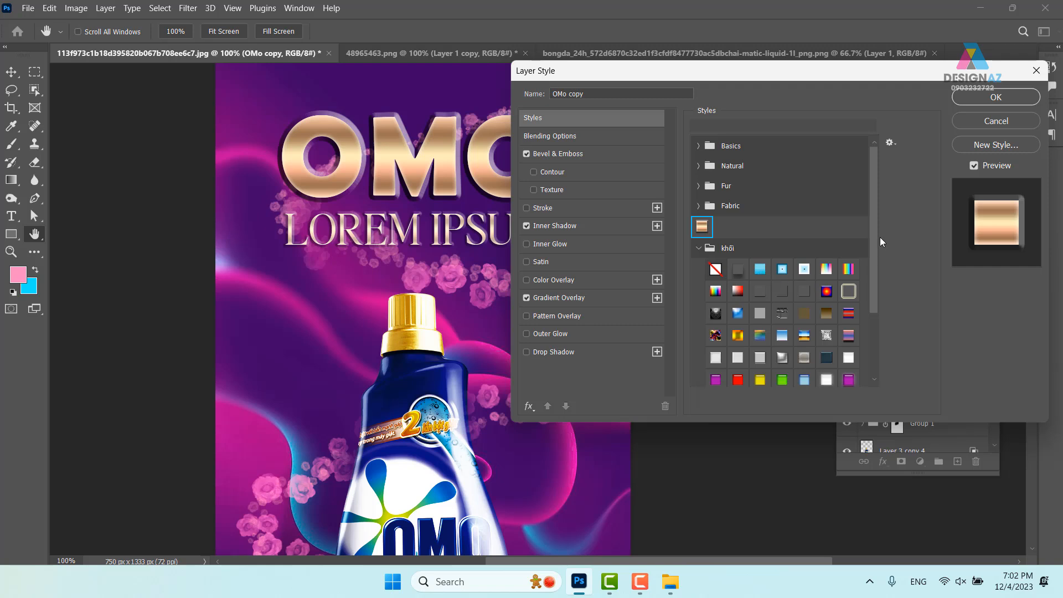
drag(876, 244, 882, 337)
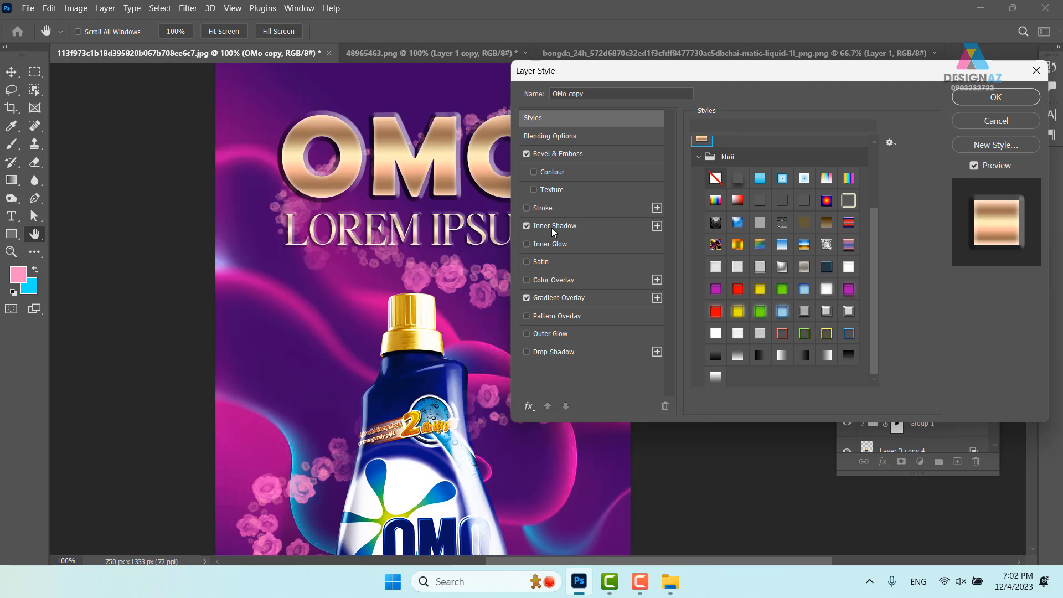
click(803, 312)
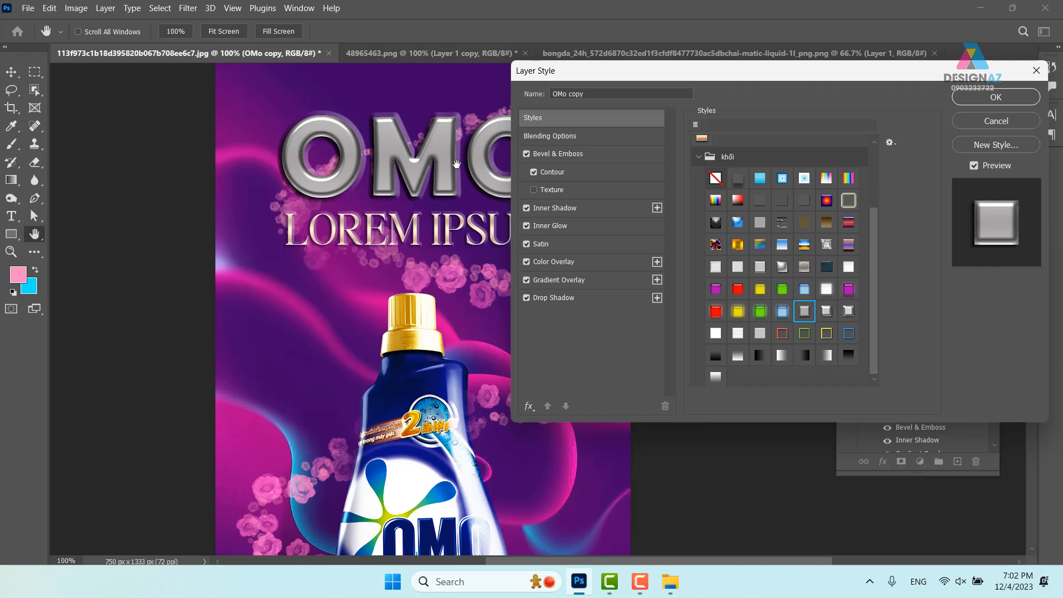
drag(702, 77, 805, 88)
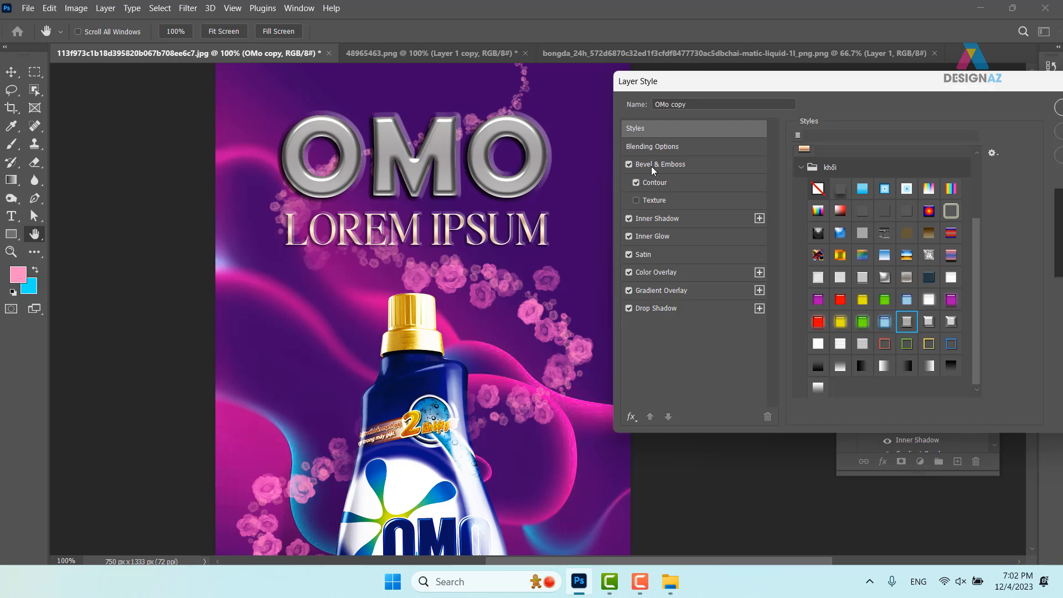
click(630, 308)
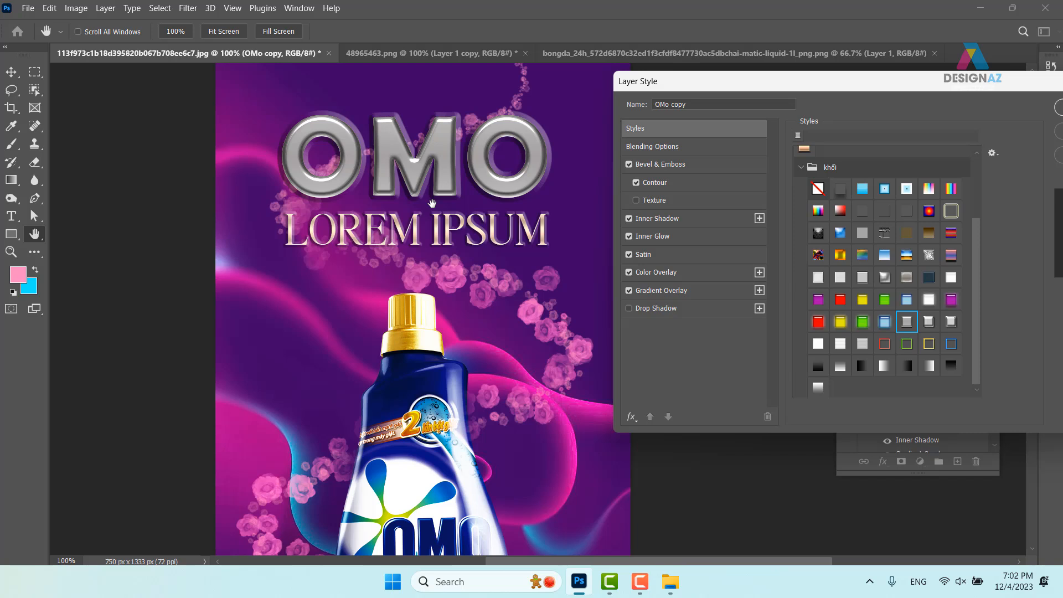
Step: Set the Bevel & Emboss depth of the OMo copy layer to 188% and apply the layer style
click(702, 163)
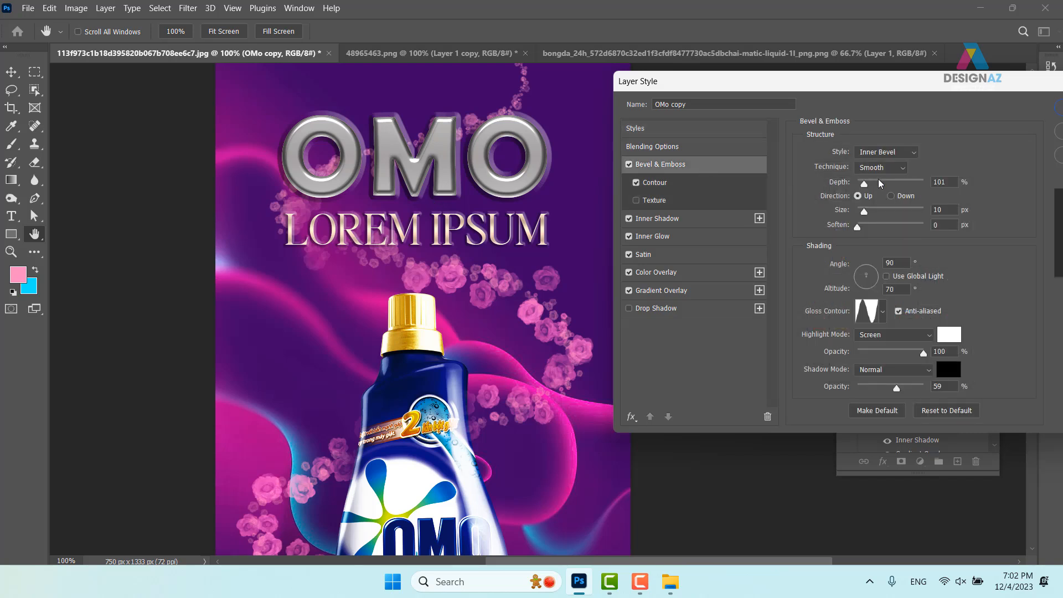
drag(865, 185, 870, 184)
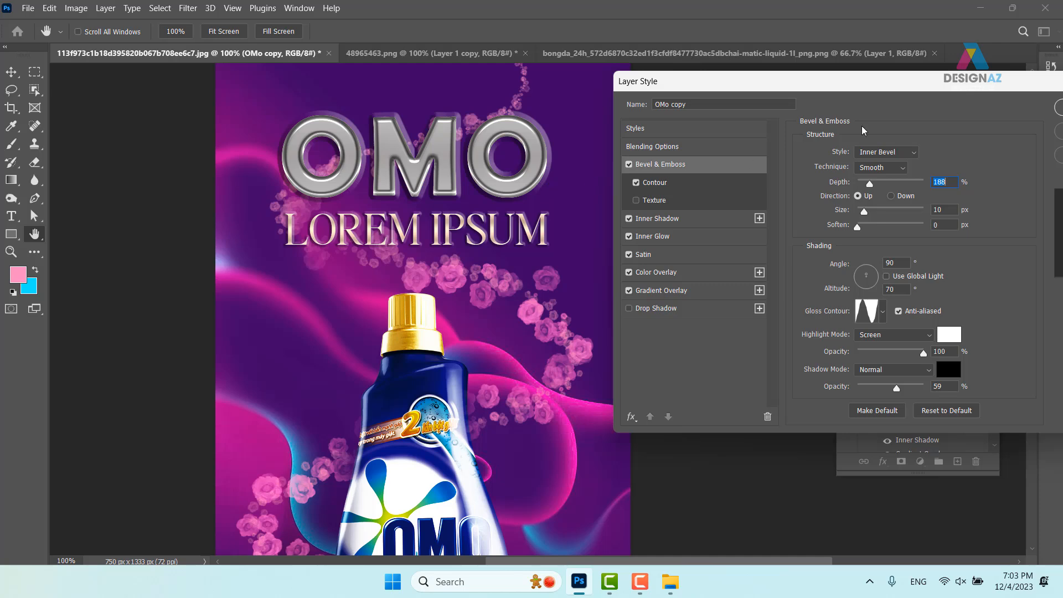
drag(917, 87, 652, 86)
click(811, 107)
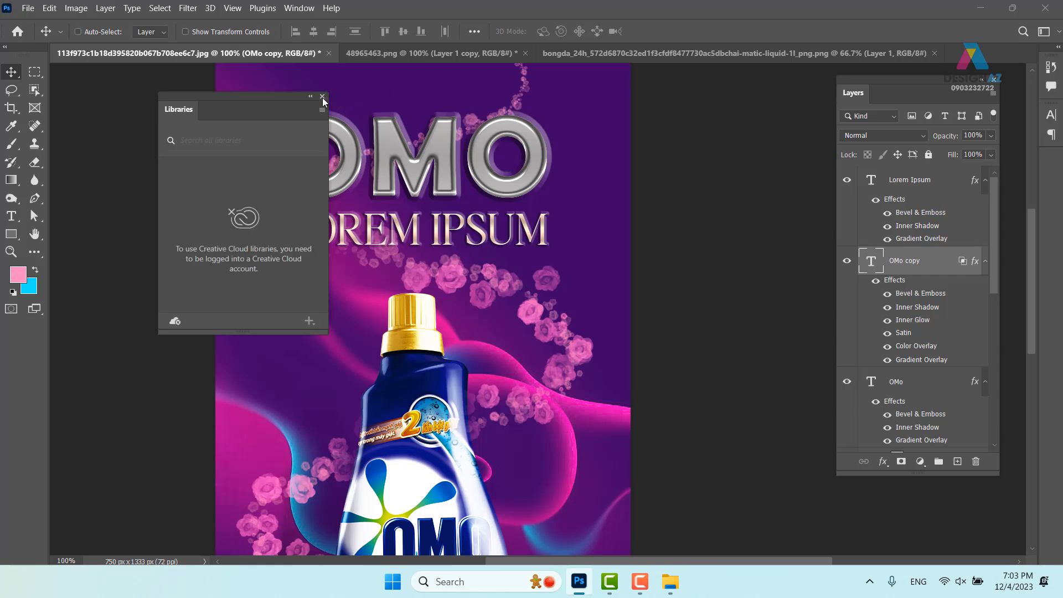
click(322, 97)
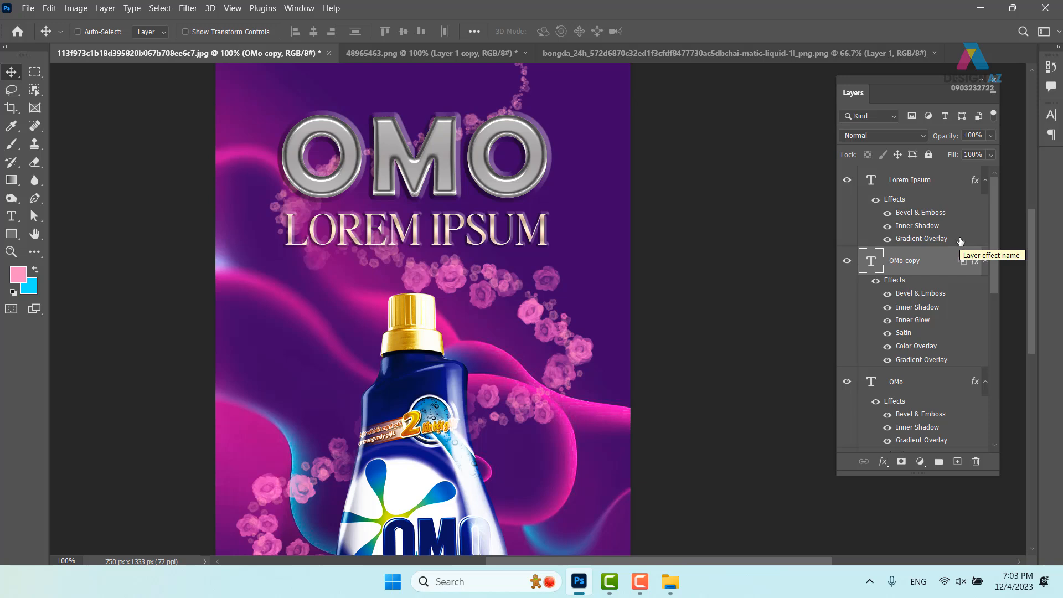
Step: Try lowering the opacity of the OMo copy layer to blend the silver headline with the gold one beneath
click(992, 136)
drag(976, 152, 955, 151)
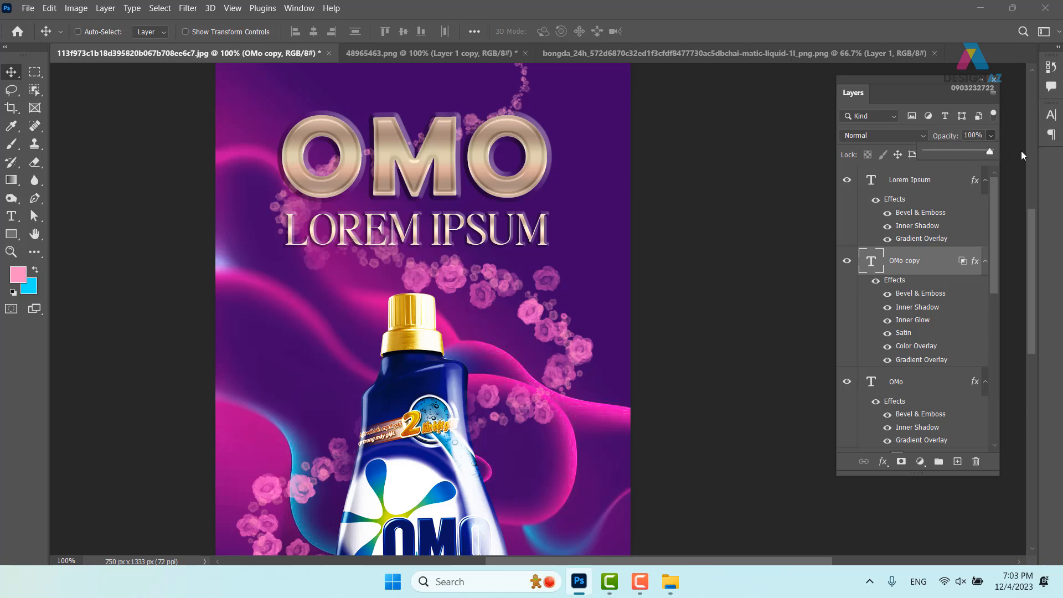
click(527, 180)
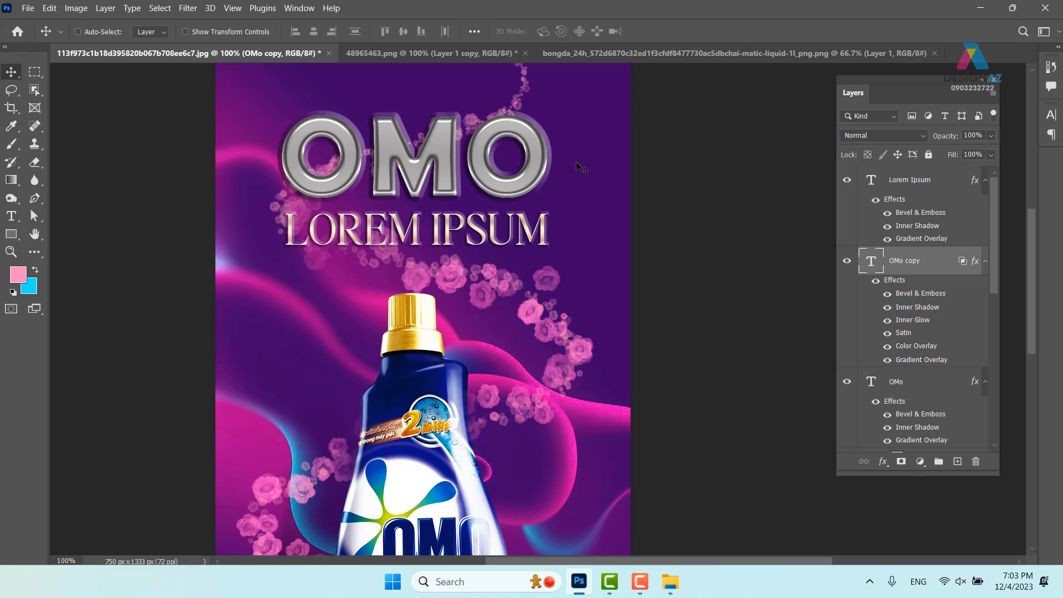
Step: Set the fill of the OMo copy layer to 0% so only its layer effects overlay the gold headline
click(991, 155)
drag(988, 169, 774, 196)
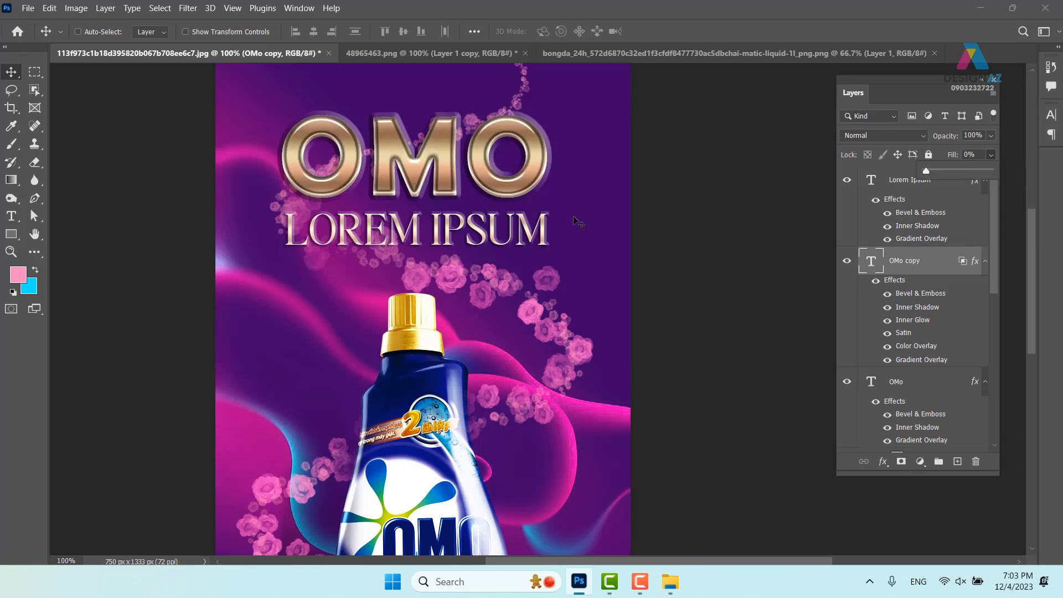
mouse_move(545, 161)
mouse_down()
mouse_move(595, 191)
mouse_move(591, 296)
mouse_move(517, 425)
mouse_move(504, 415)
mouse_move(559, 184)
mouse_move(525, 183)
mouse_move(540, 158)
mouse_up()
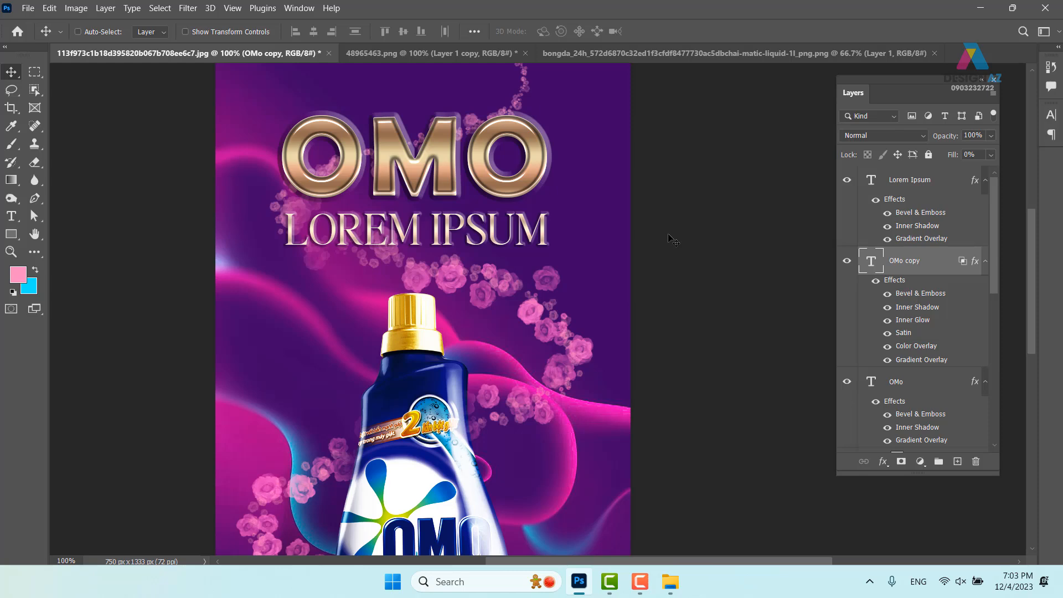
key(ctrl+minus)
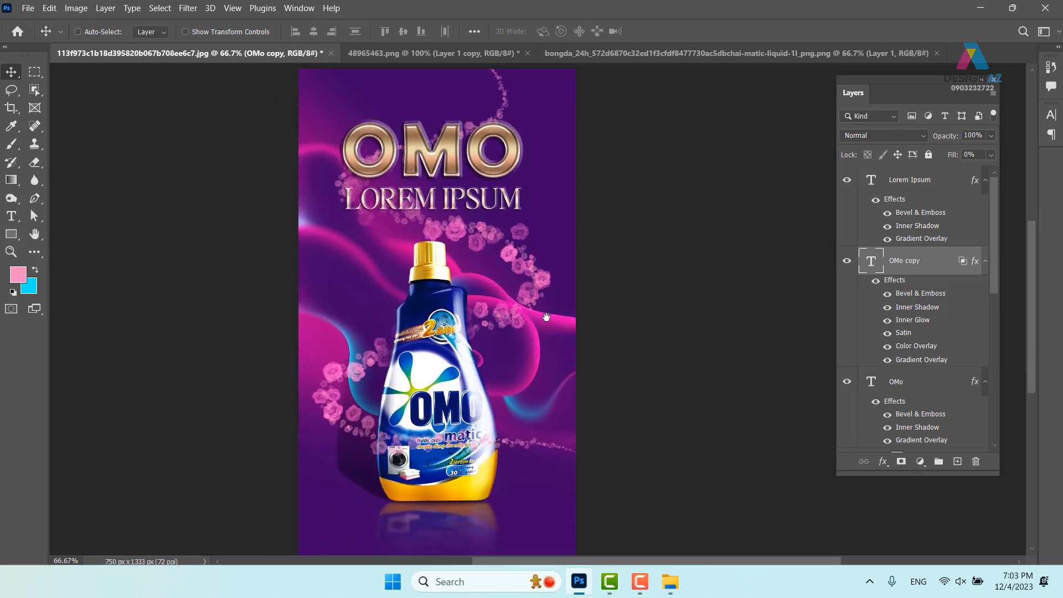
drag(548, 318, 518, 309)
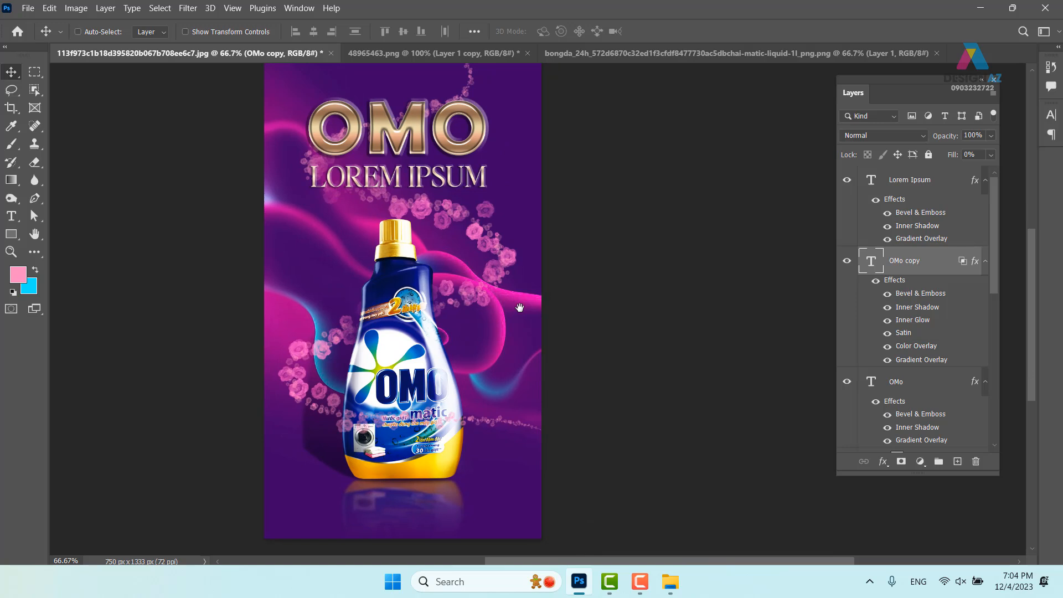
drag(473, 301, 458, 333)
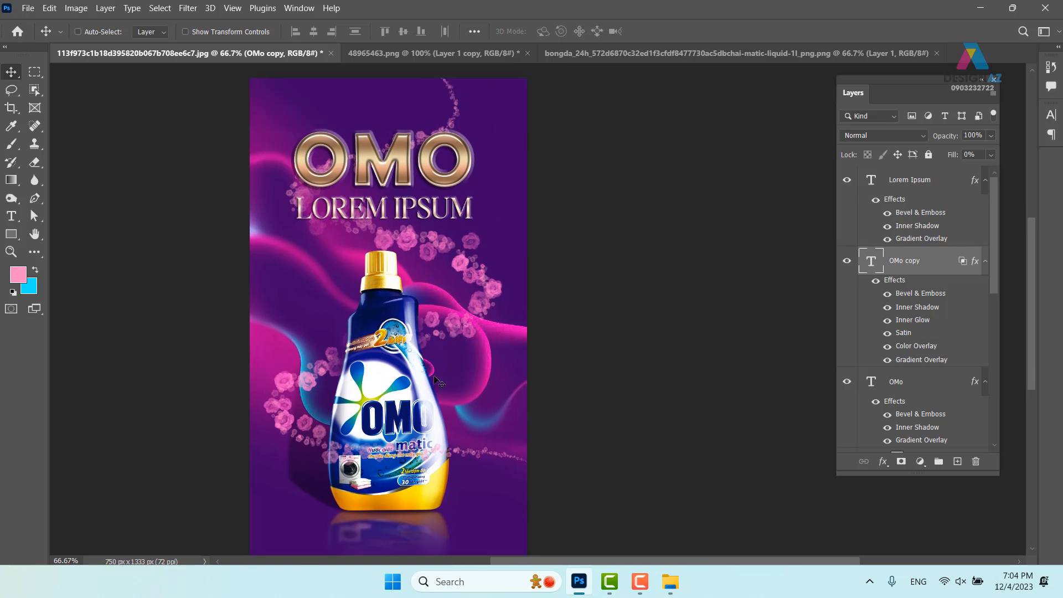
Step: Add a new layer above OMo copy and set up a hard round brush of 23 px
key(ctrl+plus)
drag(300, 412, 449, 304)
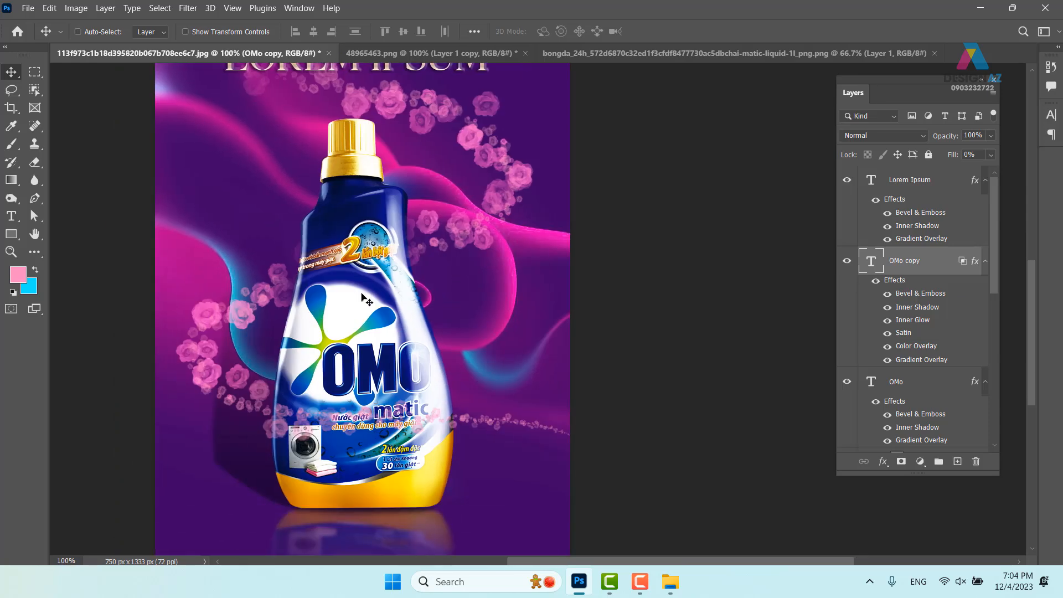
key(b)
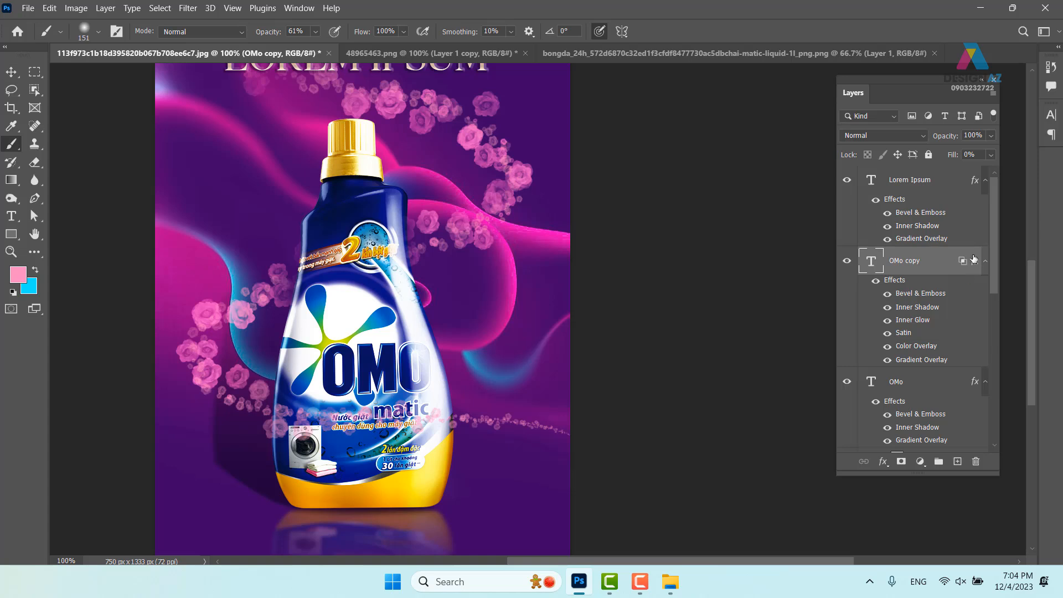
click(957, 462)
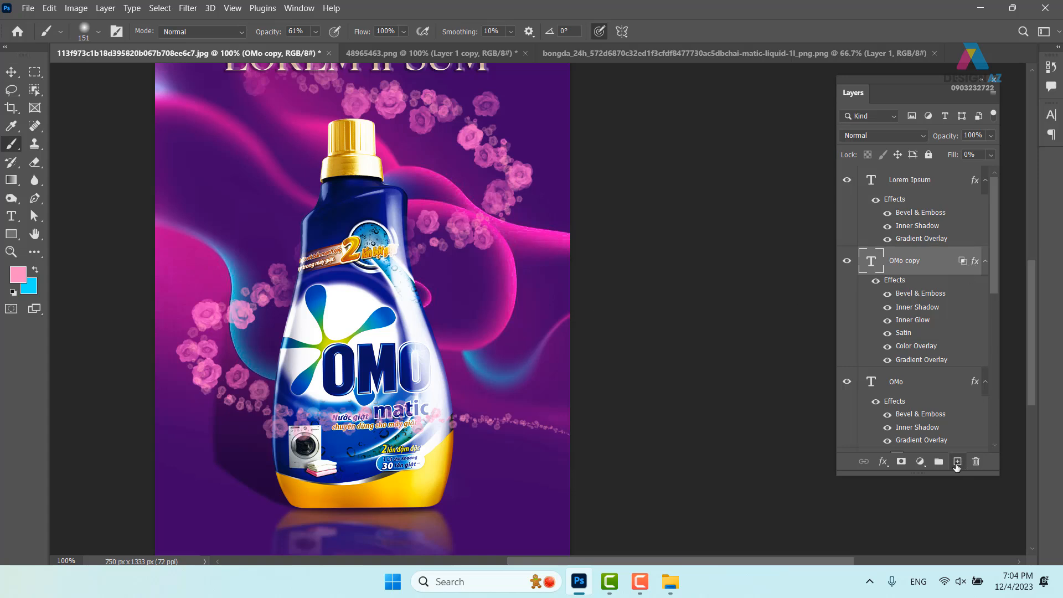
click(98, 32)
click(120, 207)
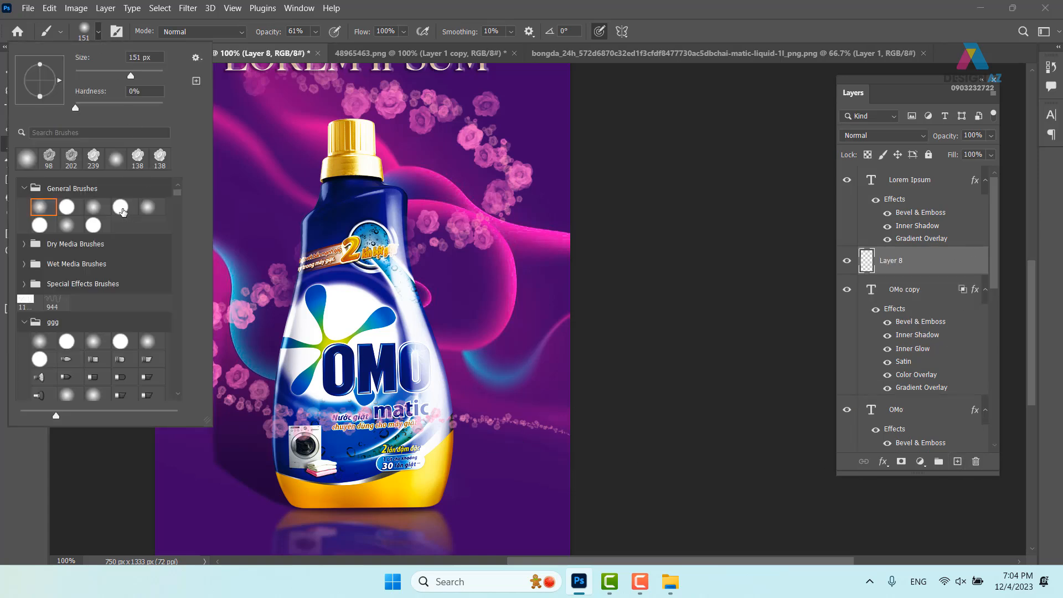
drag(506, 260, 460, 251)
Step: Set the foreground colour to white for painting on the new layer
click(17, 275)
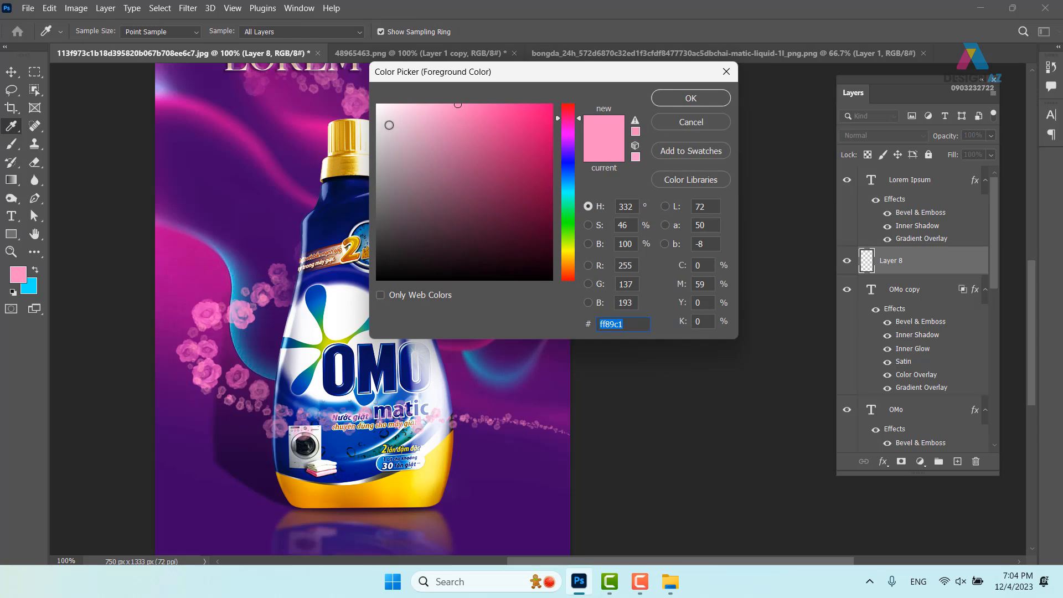
click(378, 106)
click(703, 98)
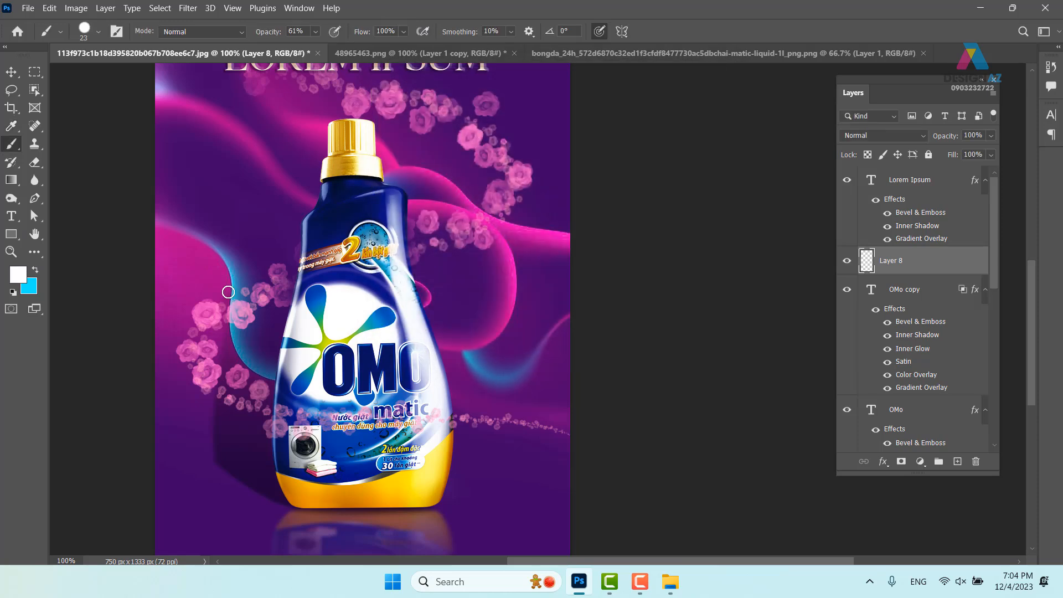
Step: Set the brush spacing to 163% and its size jitter to 100%
key(F5)
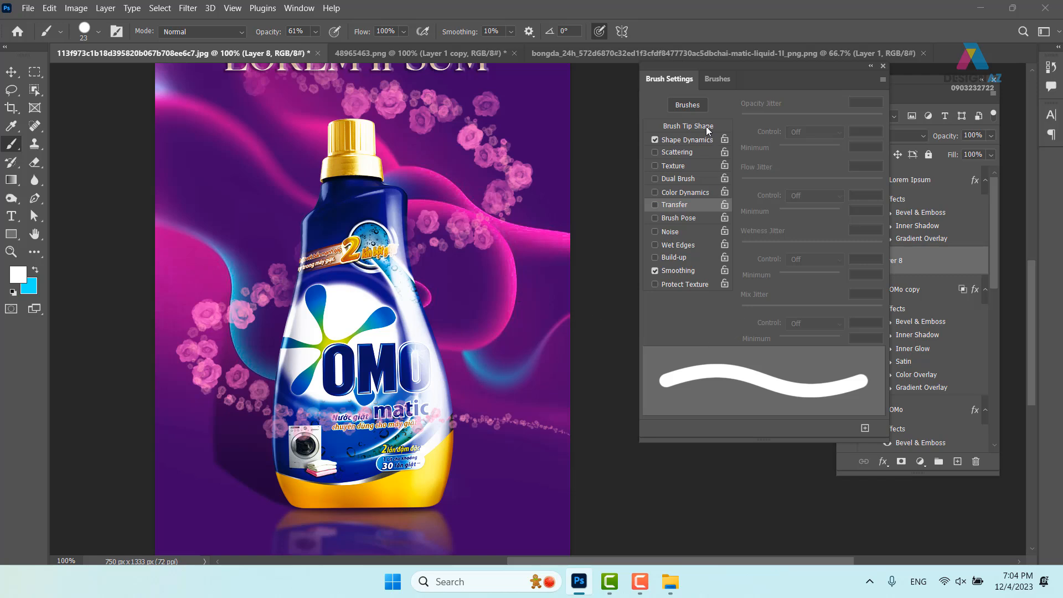
click(706, 126)
drag(755, 315, 834, 316)
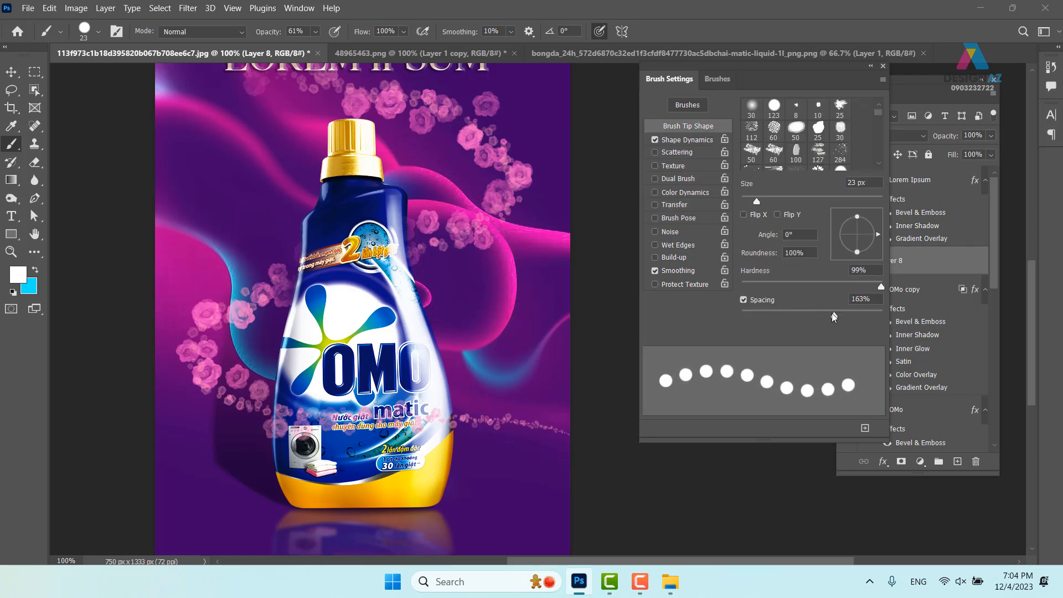
click(700, 140)
drag(743, 118, 988, 108)
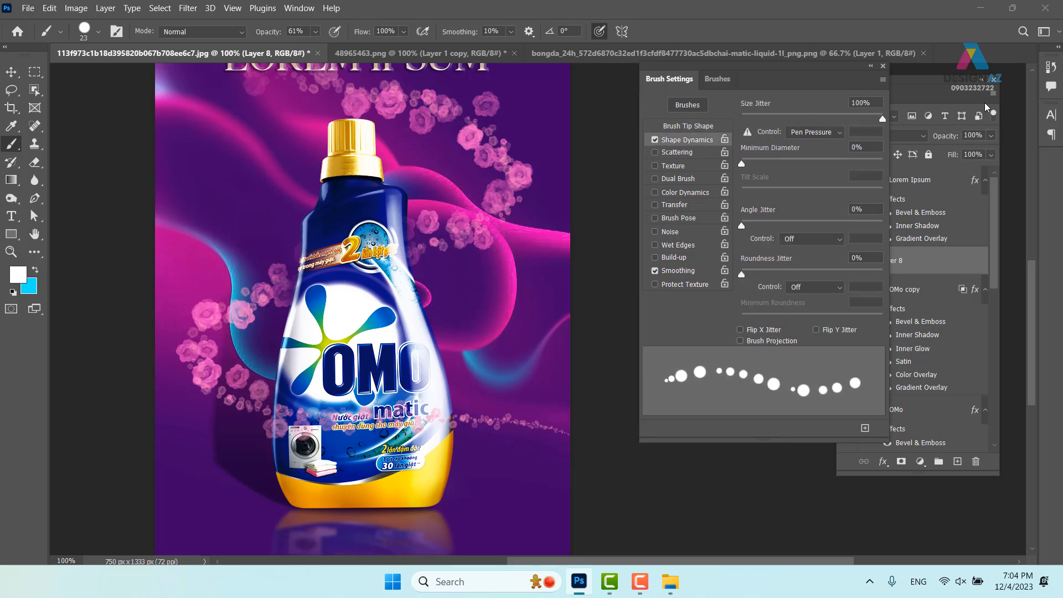
Step: Turn on Scattering at 480% and Transfer with 100% opacity jitter for the brush
click(697, 156)
drag(743, 118, 810, 118)
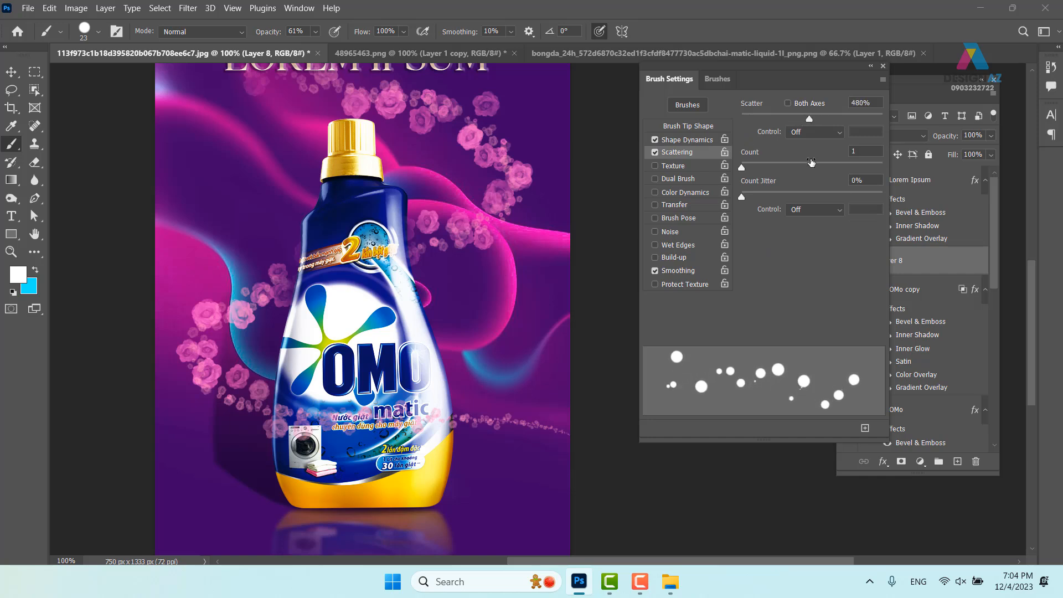
click(691, 206)
drag(794, 119, 885, 119)
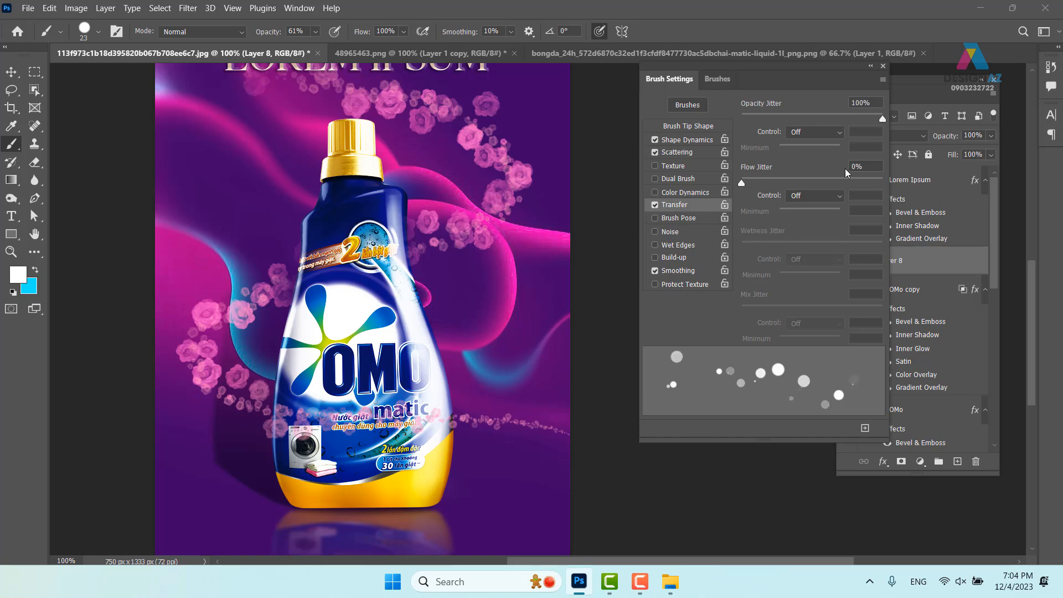
click(883, 66)
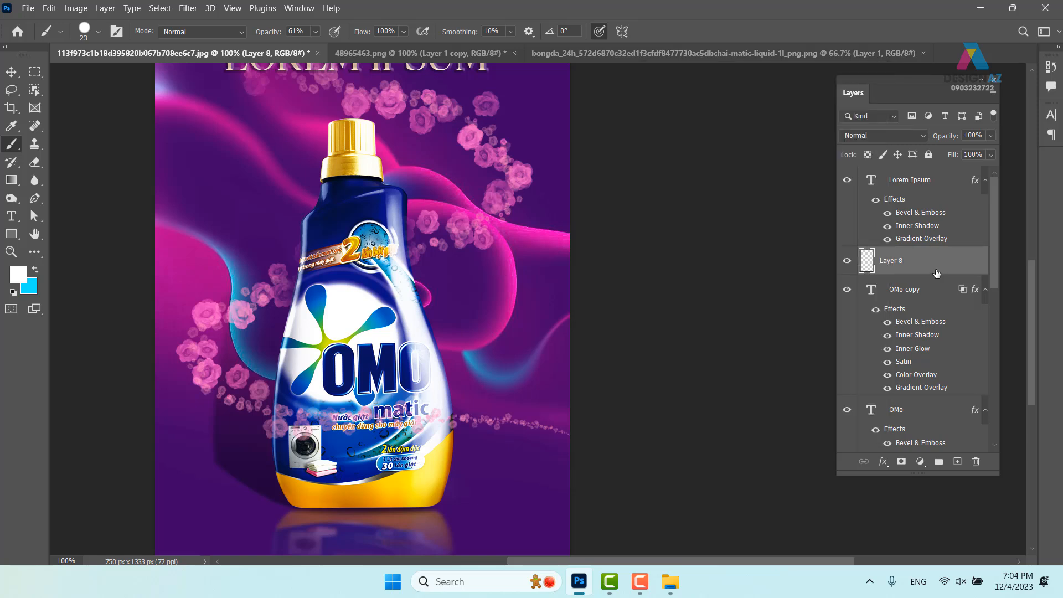
Step: Raise the brush opacity to 100%, testing white dots along the rose garland and undoing the test strokes
mouse_move(279, 410)
mouse_down()
mouse_move(203, 372)
mouse_move(198, 327)
mouse_move(238, 293)
mouse_move(441, 238)
mouse_move(497, 206)
mouse_up()
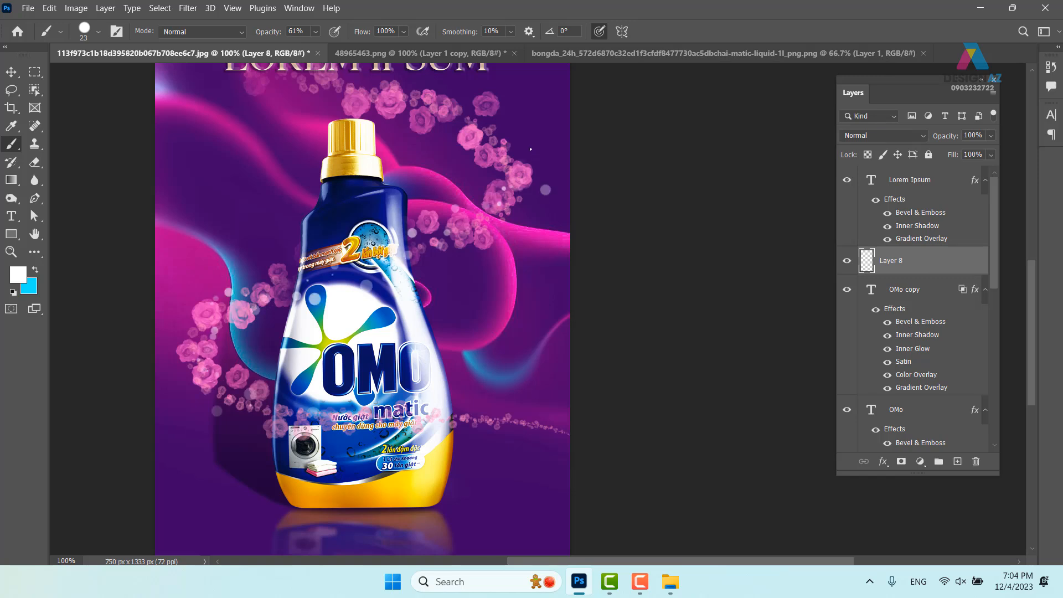
click(315, 31)
drag(326, 47, 438, 46)
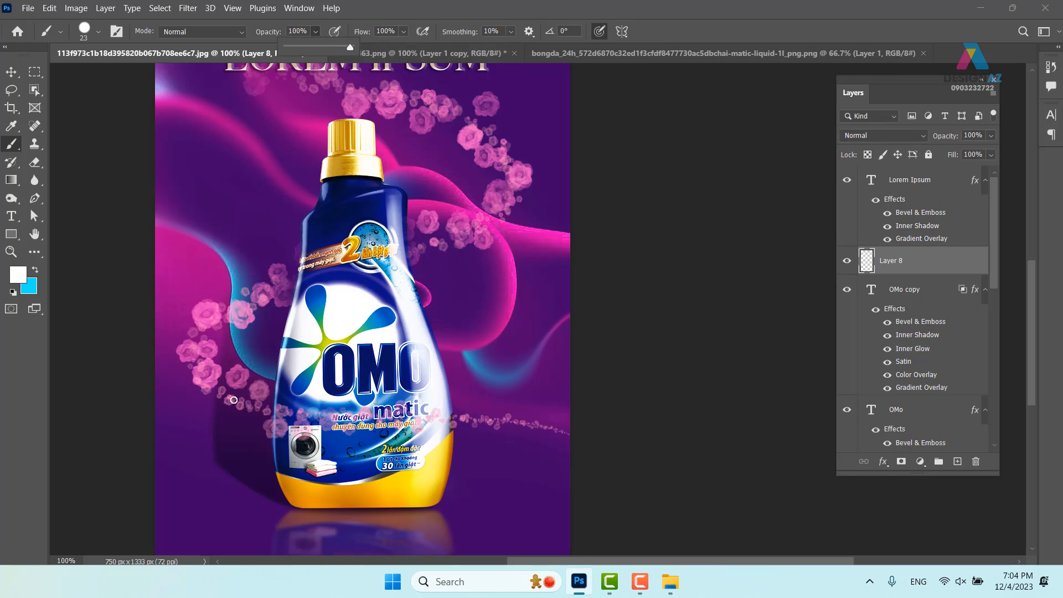
mouse_move(247, 401)
mouse_down()
mouse_move(188, 332)
mouse_move(382, 258)
mouse_up()
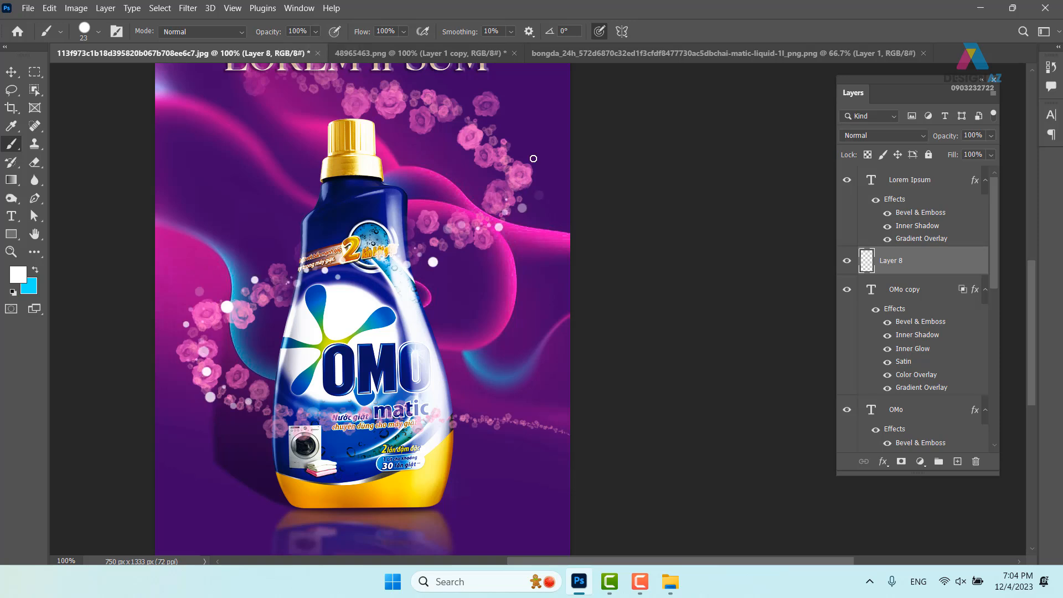
key(ctrl+z)
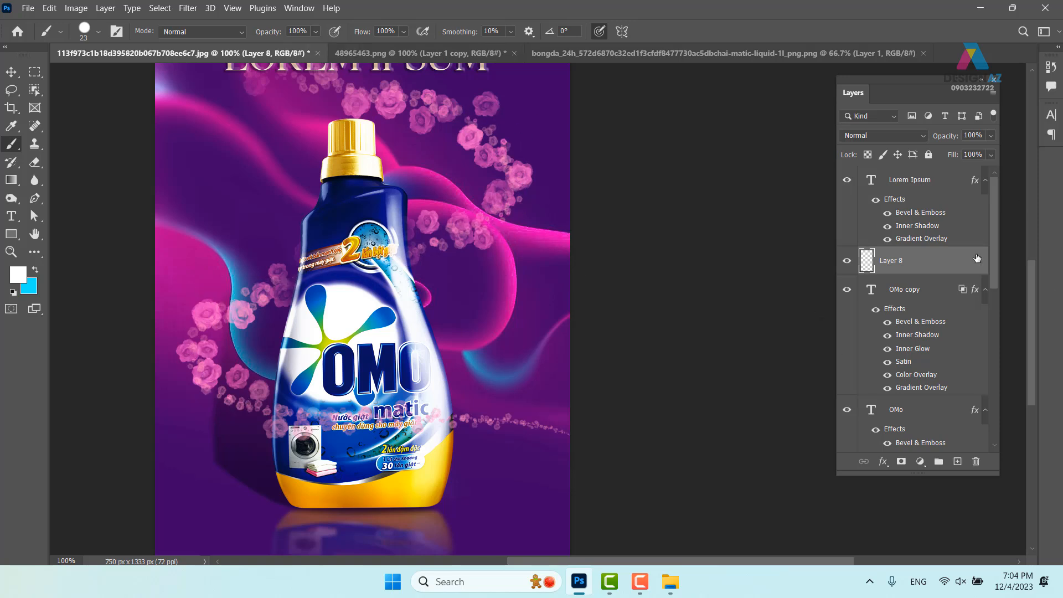
Step: Turn off Transparency Shapes Layer for Layer 8 and set its blend mode to Color Dodge
right_click(966, 270)
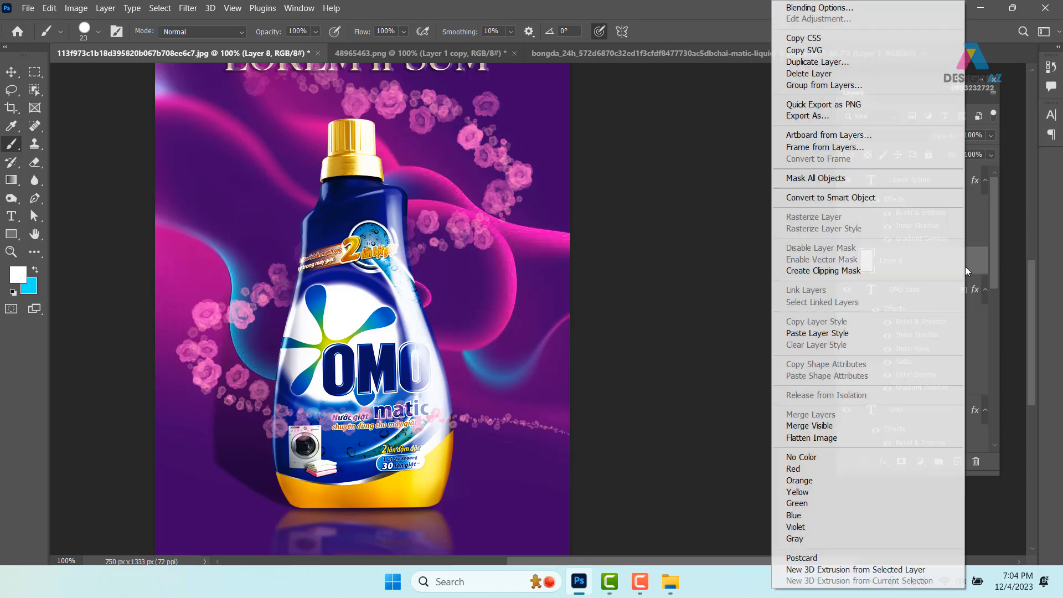
click(840, 9)
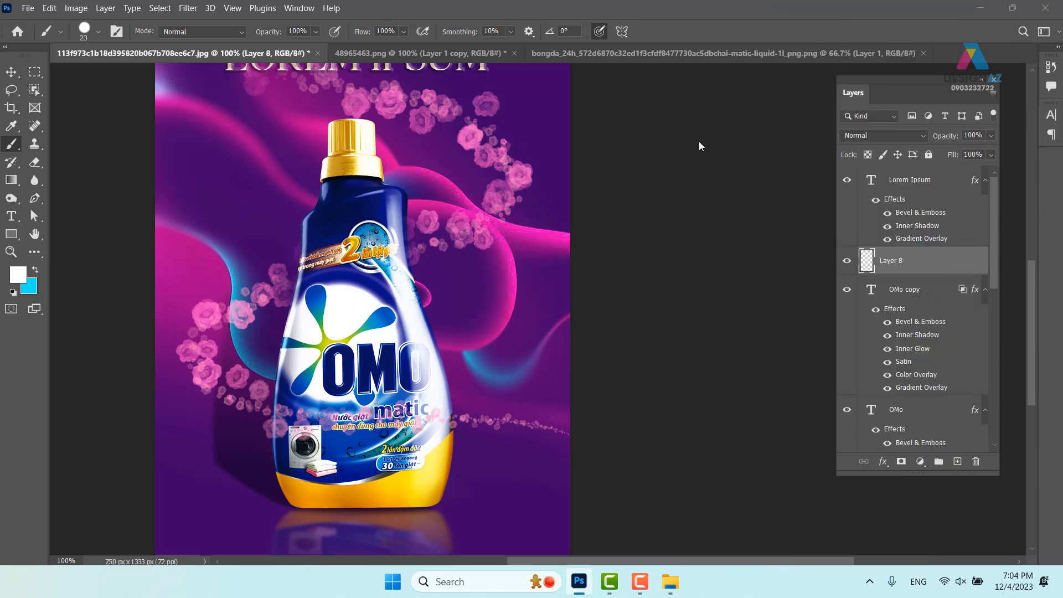
click(637, 264)
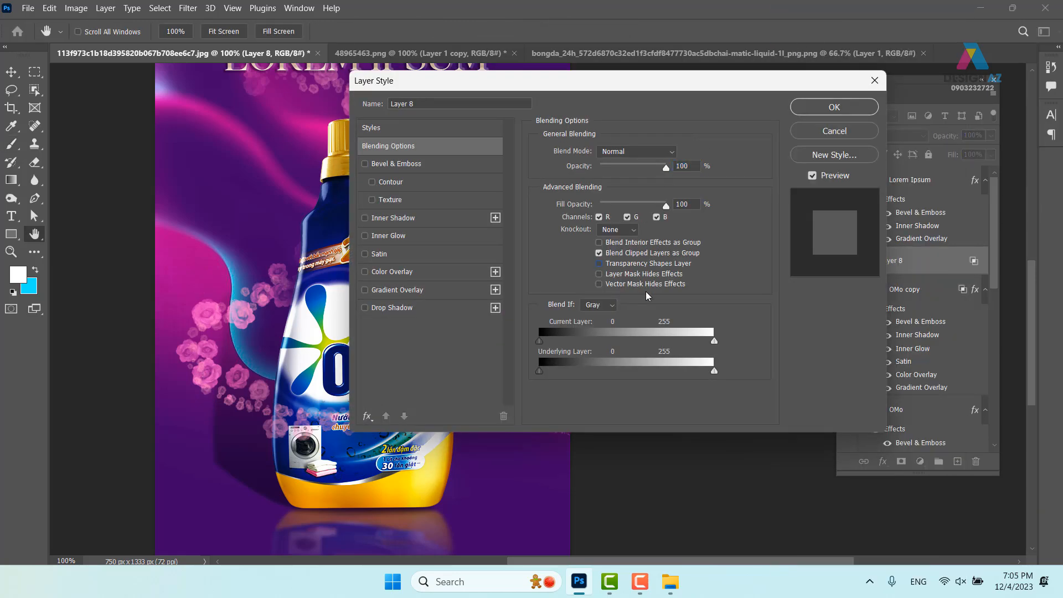
click(671, 152)
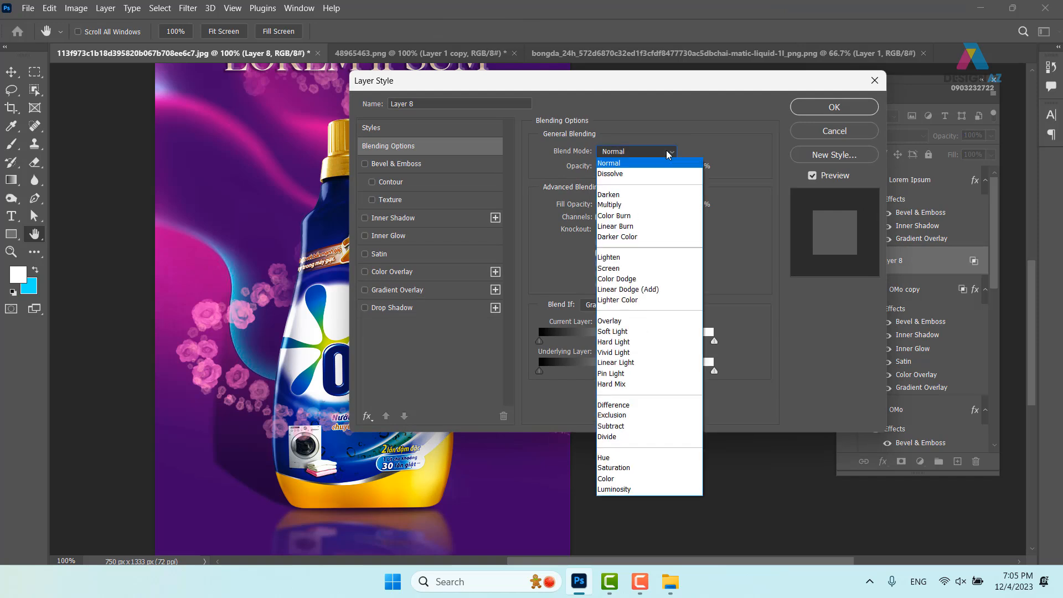
click(650, 280)
key(Return)
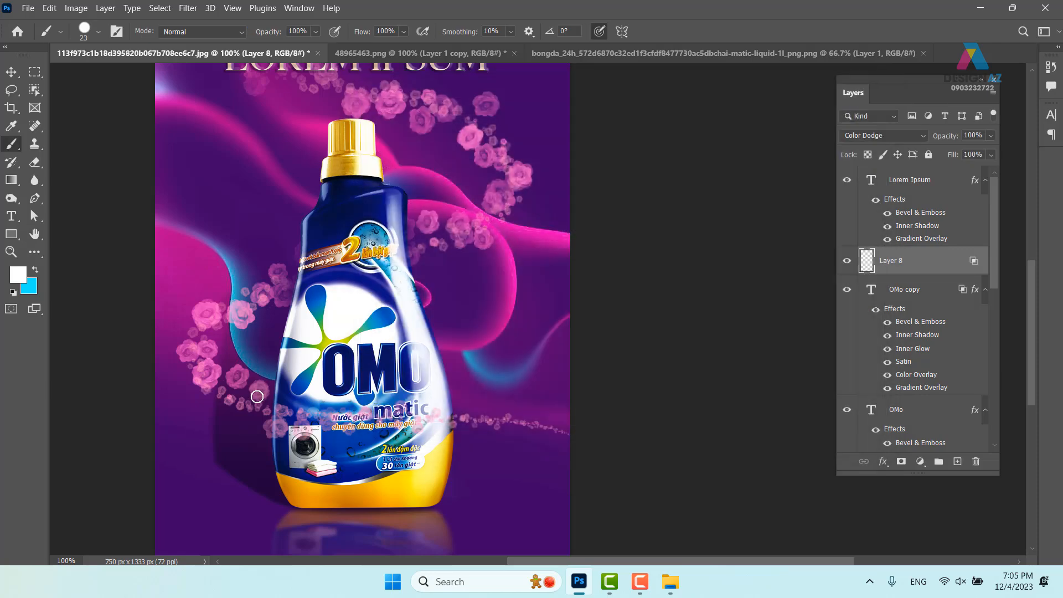
Step: Try painting large glowing dots along the rose garland with the 23 px brush
mouse_move(242, 399)
mouse_down()
mouse_move(209, 377)
mouse_move(199, 347)
mouse_move(233, 314)
mouse_move(484, 234)
mouse_move(519, 191)
mouse_move(506, 160)
mouse_move(468, 133)
mouse_move(244, 83)
mouse_up()
drag(380, 143, 463, 278)
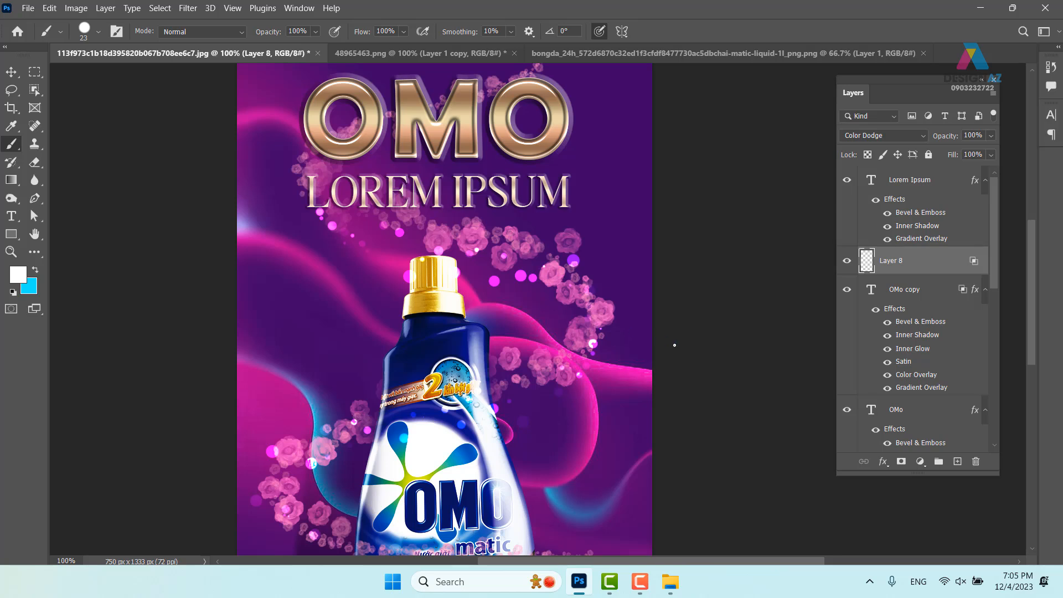
scroll(327, 382, down, 4)
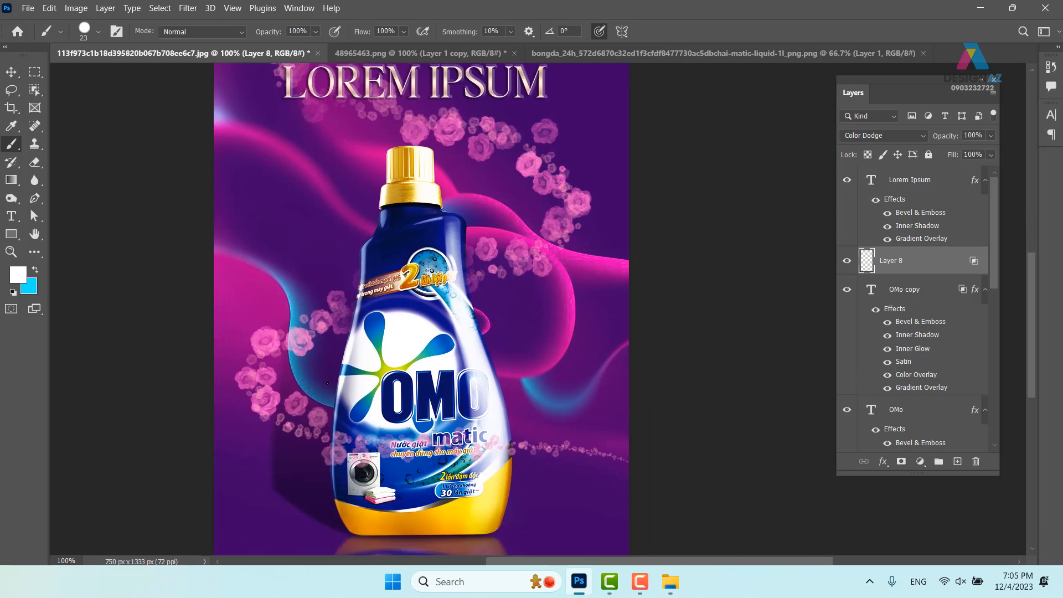
Step: Reduce the brush to 5 px and paint small glowing dots along the garland around the bottle and headline
key(bracketleft)
key(bracketleft)
key(bracketleft)
key(bracketleft)
drag(439, 132, 531, 239)
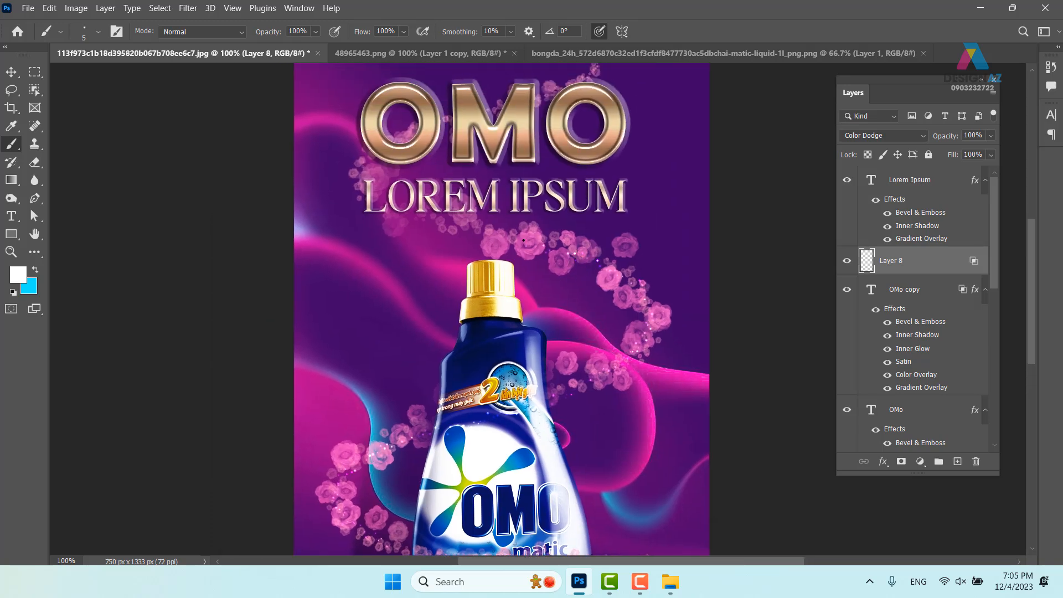
click(428, 132)
click(565, 123)
click(620, 103)
Step: Enlarge the brush to 17 px and dab bigger glowing dots on the garland's right-hand curve
scroll(635, 125, down, 4)
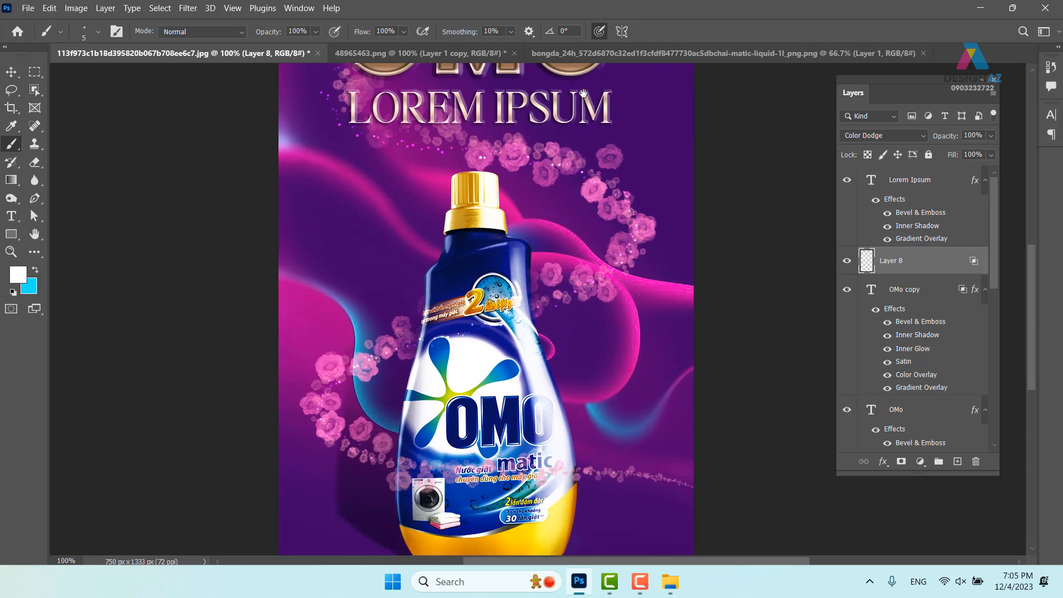
drag(639, 208, 645, 208)
click(638, 202)
click(616, 212)
click(612, 252)
click(566, 275)
click(552, 279)
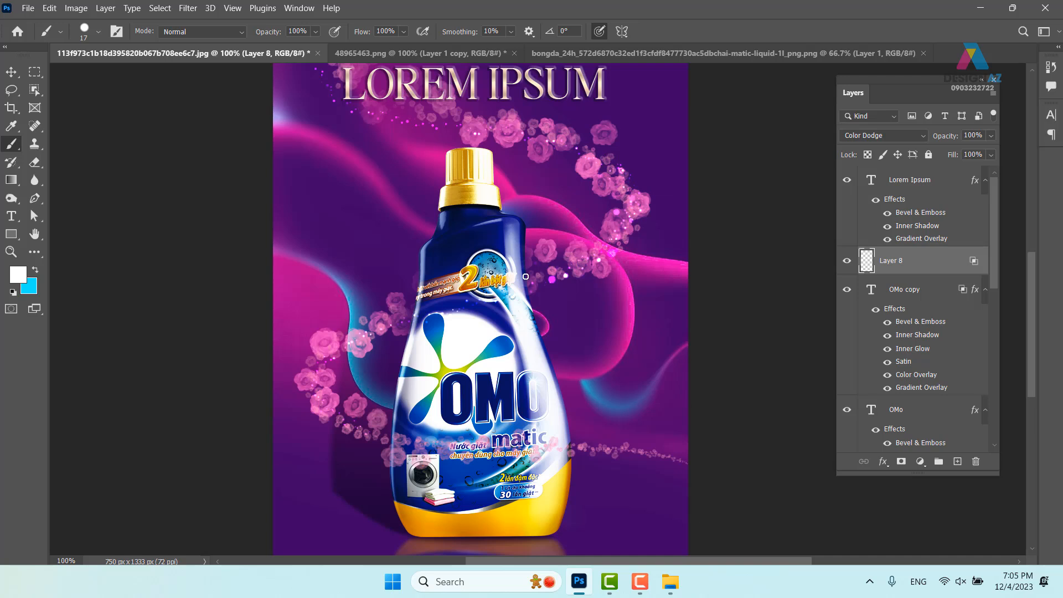
Step: Reduce the brush to 6 px and paint fine glowing dots along the lower sweep and tail of the garland
drag(327, 383, 320, 387)
drag(620, 455, 617, 351)
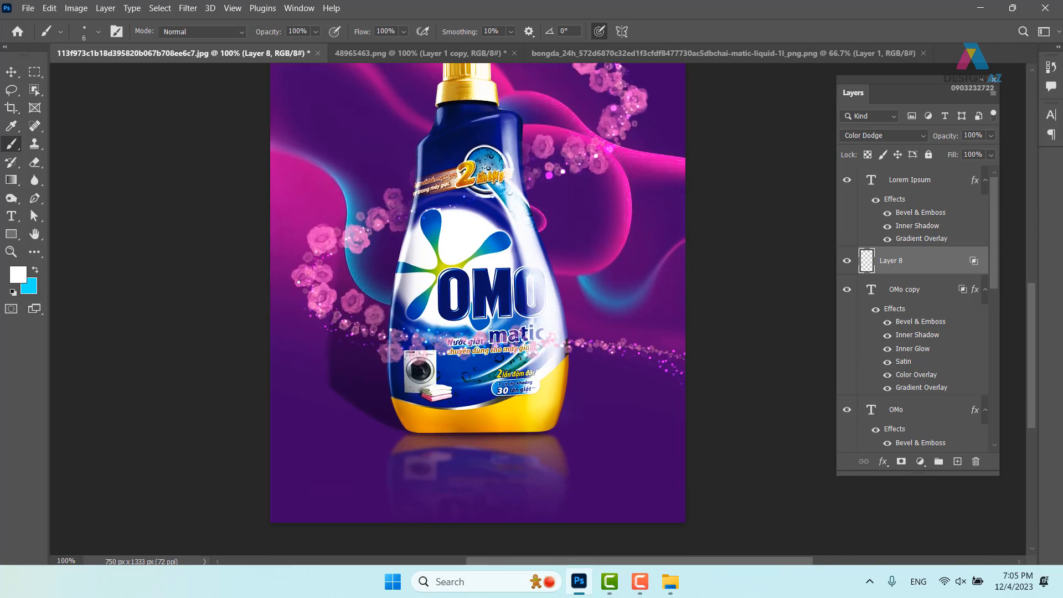
drag(602, 151, 553, 310)
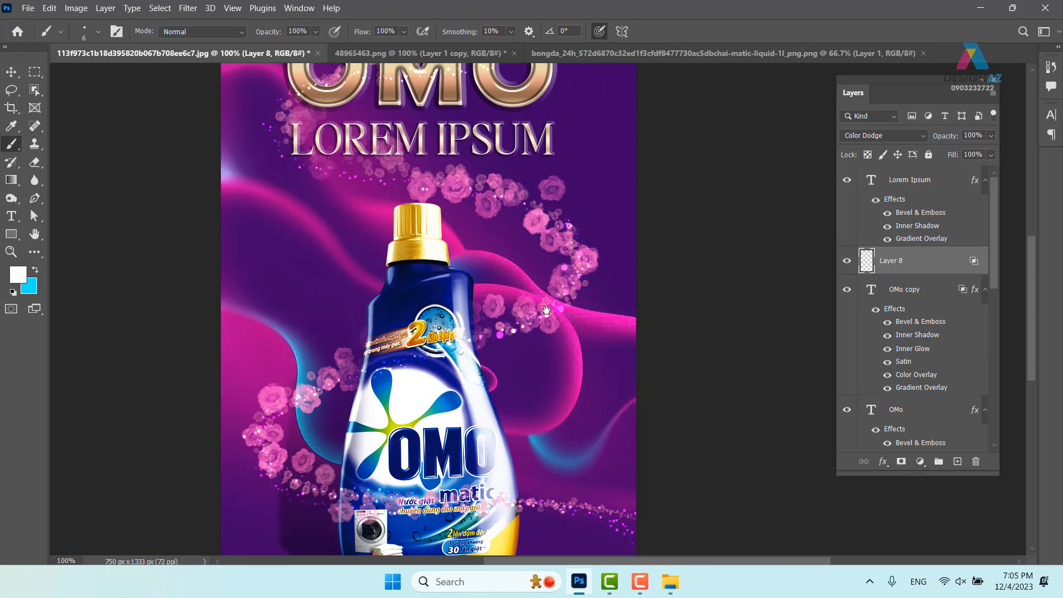
Step: Set the brush to 13 px and dab glowing dots around the roses above and to both sides of the bottle
alt+right_click(452, 216)
click(483, 205)
click(531, 230)
click(549, 250)
click(534, 269)
click(274, 399)
click(244, 438)
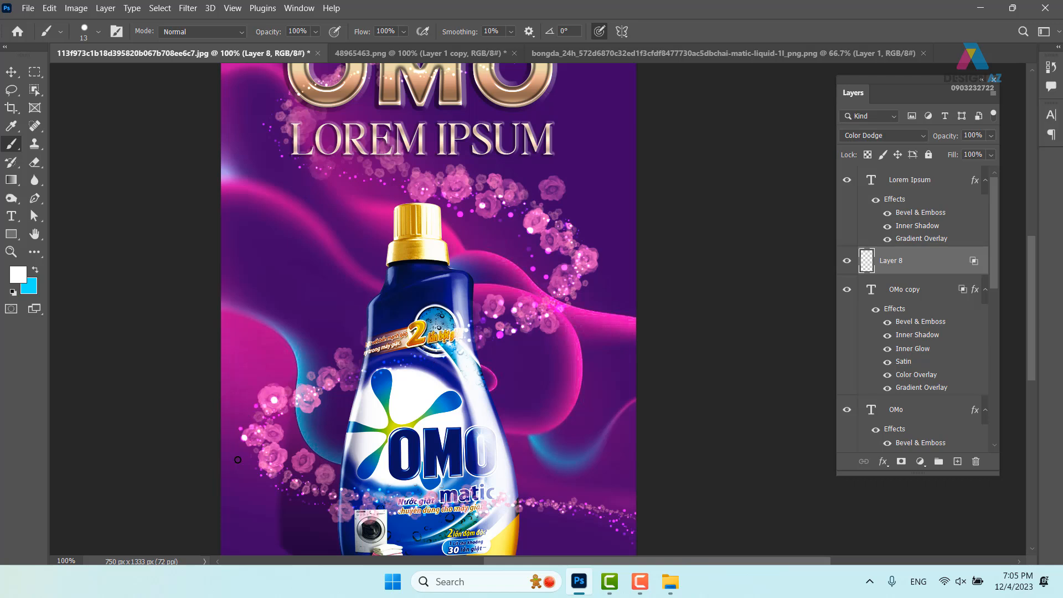
Step: Scatter 13 px glowing dots around the garland's lower sweep and its tail beside the bottle
click(274, 511)
drag(515, 500, 453, 411)
click(518, 406)
click(561, 412)
click(547, 430)
click(563, 470)
Step: Dab 13 px glowing dots around the garland's upper end above the OMO headline
drag(503, 407, 578, 468)
drag(370, 264, 431, 475)
click(601, 129)
click(562, 131)
click(591, 153)
click(613, 146)
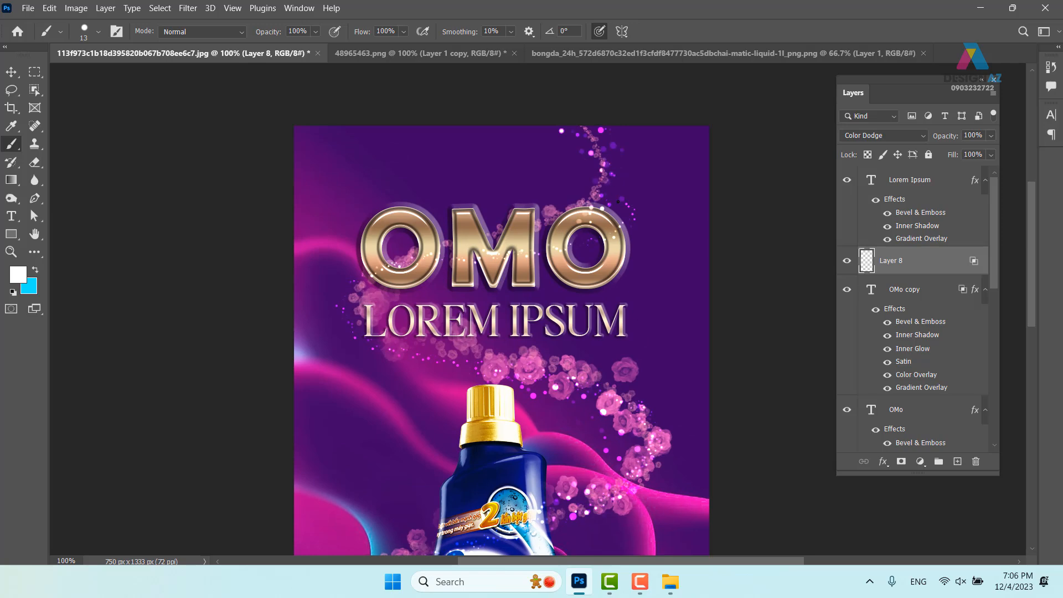
drag(682, 261, 623, 154)
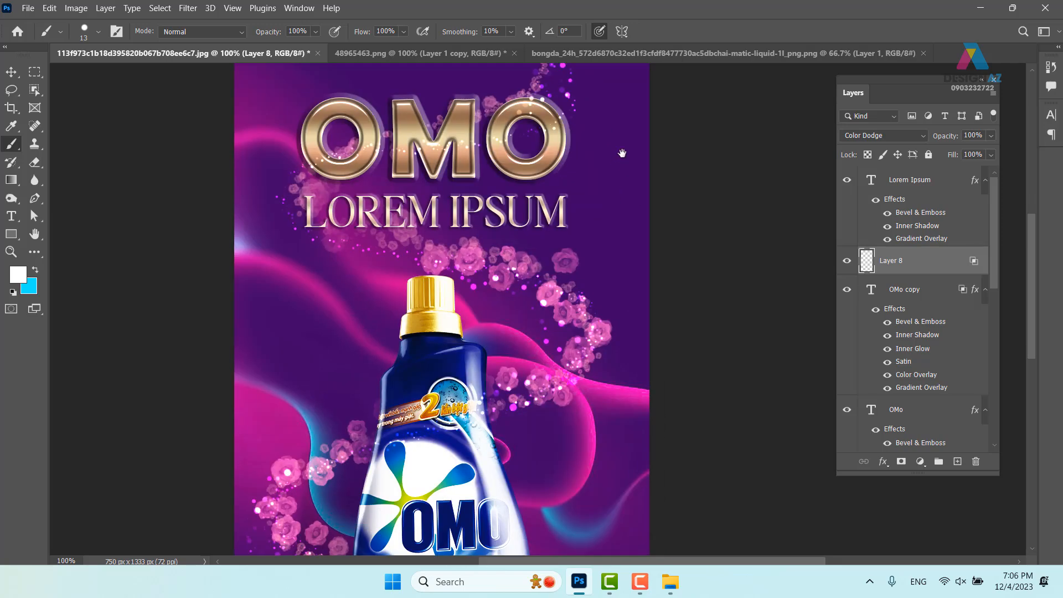
key(ctrl+minus)
drag(670, 361, 643, 281)
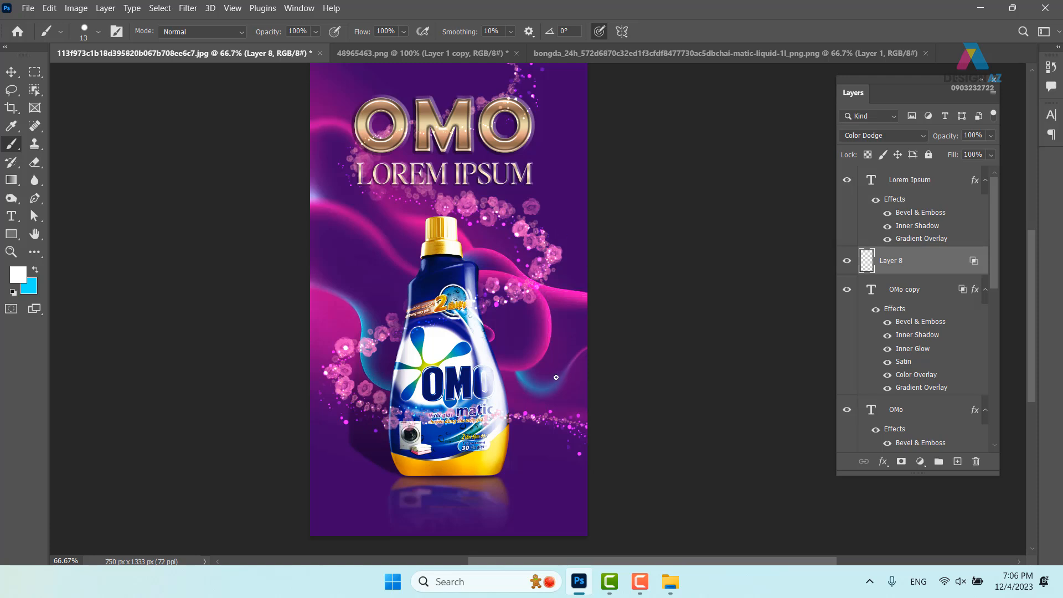
scroll(587, 437, down, 1)
click(641, 585)
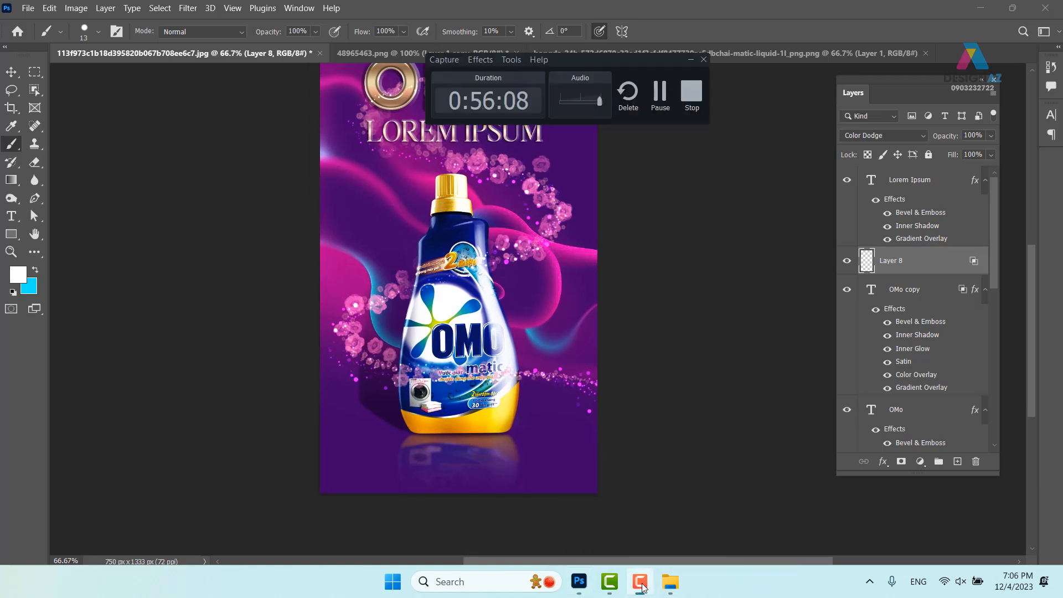
click(660, 94)
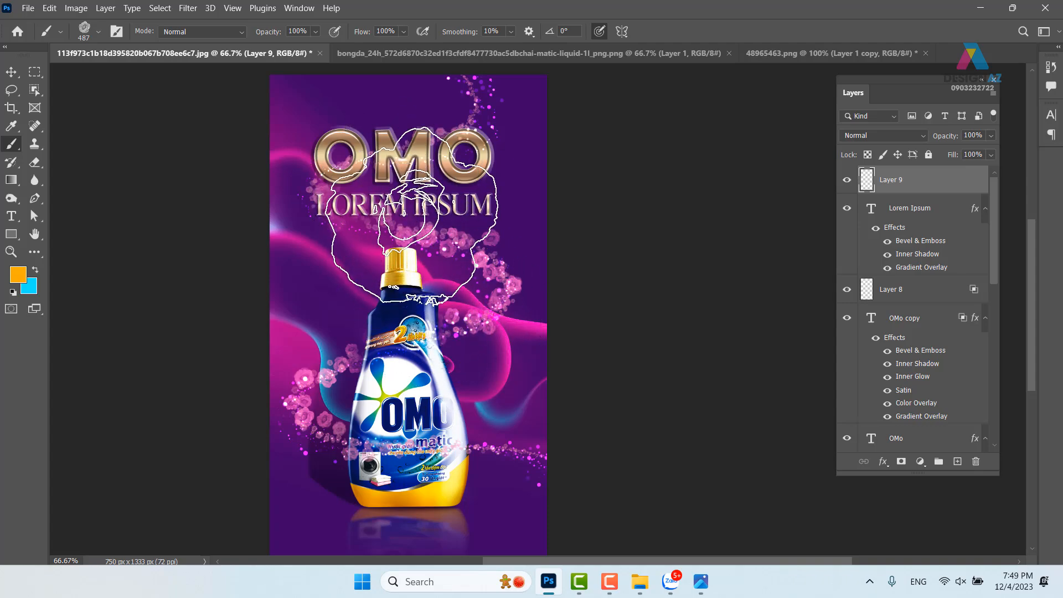
Step: Find the lilac petal image 44947fe4c3e7b380ba89a74a07814ff2 in File Explorer's mềm mại bg folder and open it in Photoshop
key(ctrl+o)
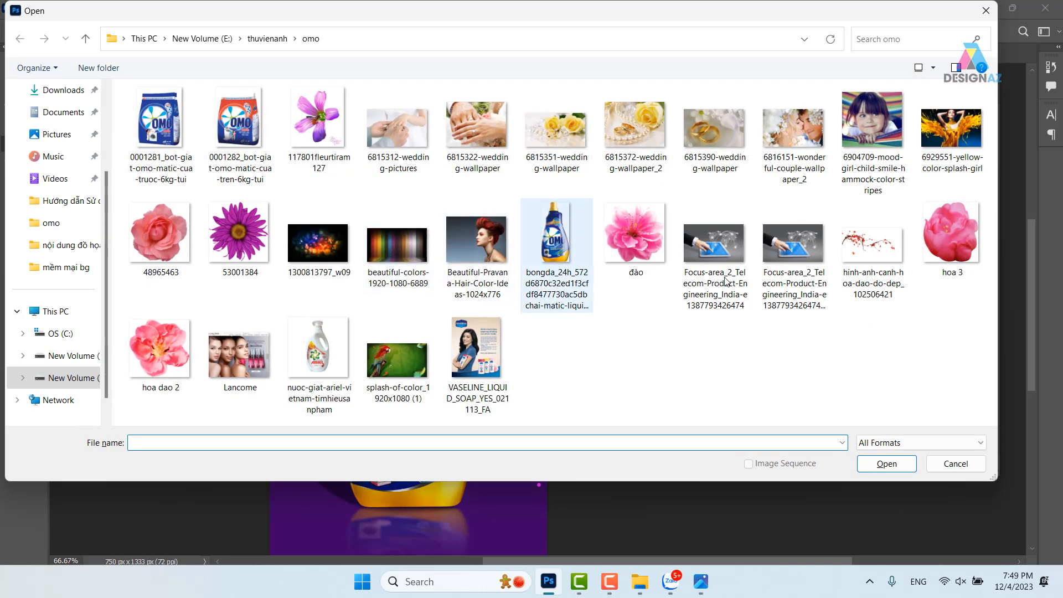
click(988, 10)
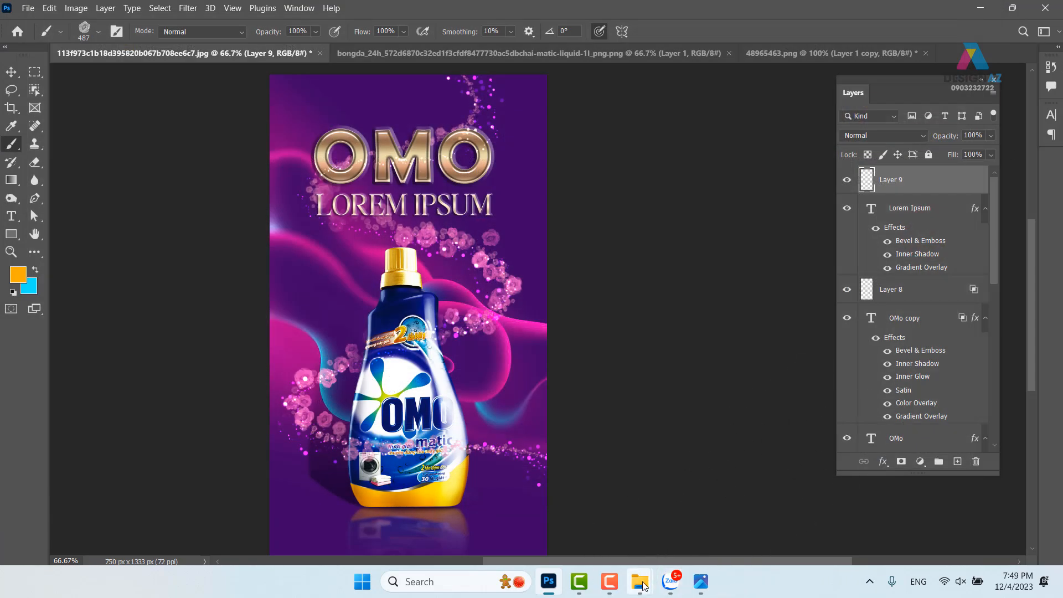
mouse_move(641, 581)
click(606, 529)
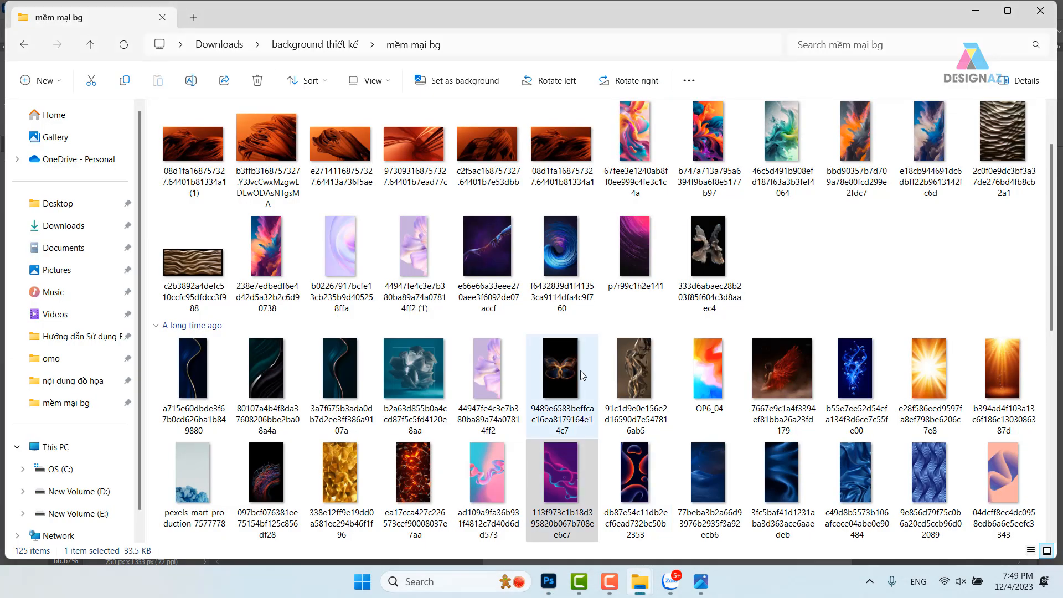
scroll(581, 370, down, 4)
scroll(495, 379, up, 3)
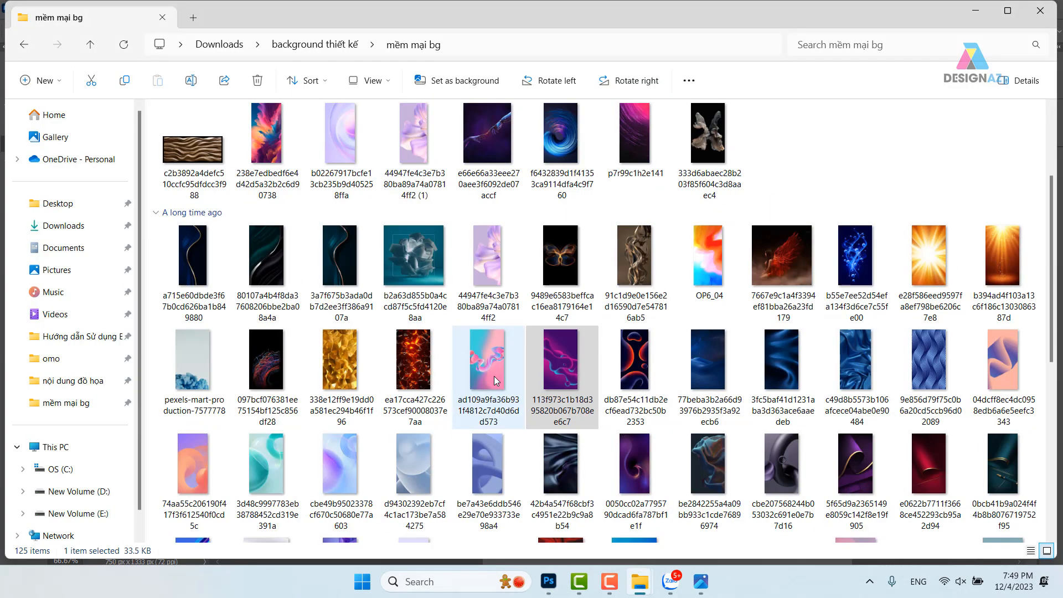
scroll(495, 380, down, 4)
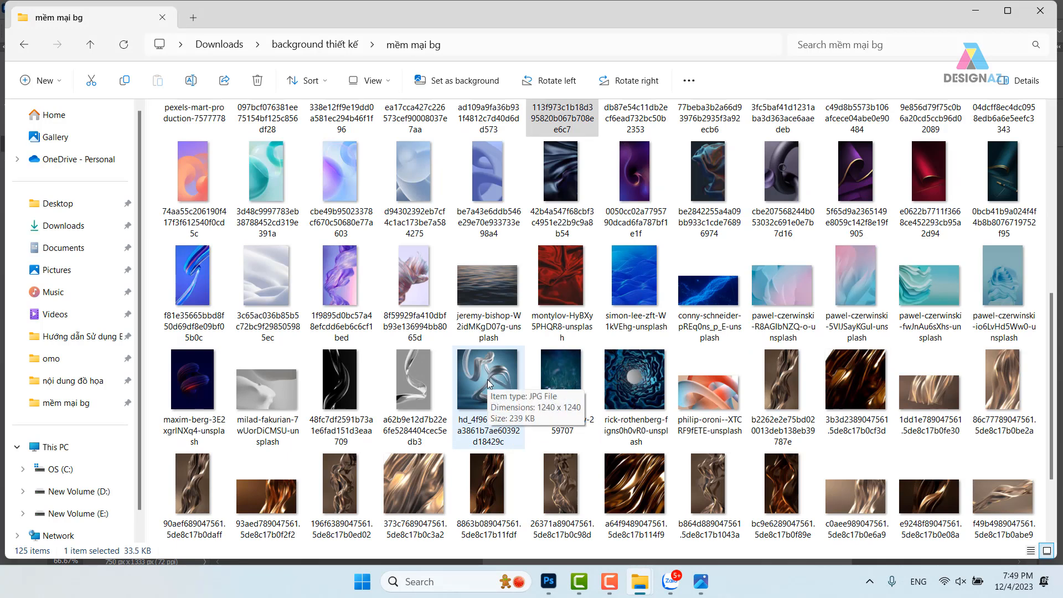
scroll(463, 284, up, 3)
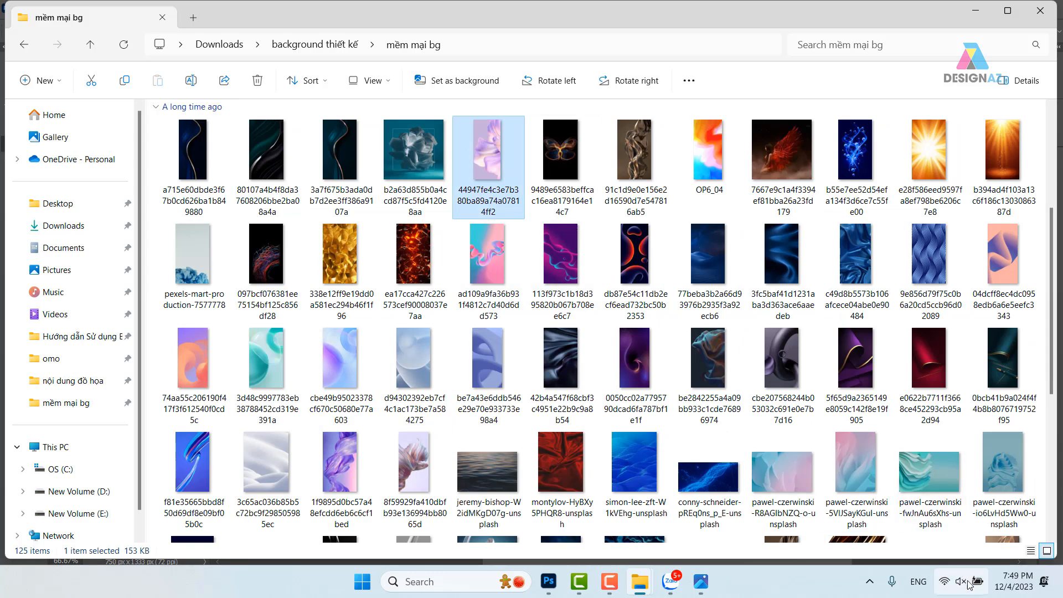
drag(499, 165, 694, 49)
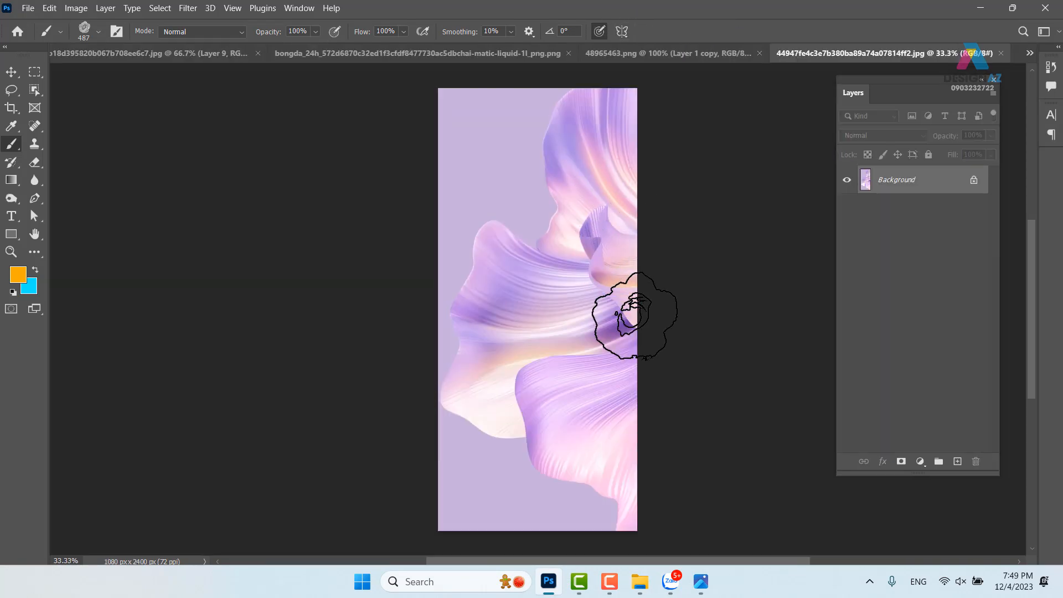
Step: Rotate the petal image's canvas 90° clockwise into landscape orientation
click(10, 71)
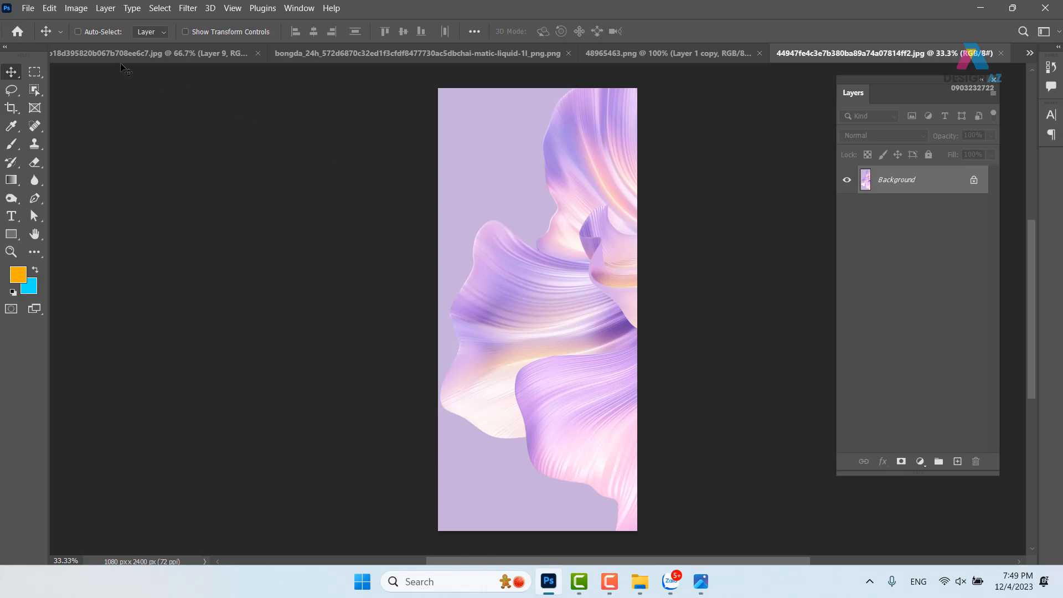
click(80, 11)
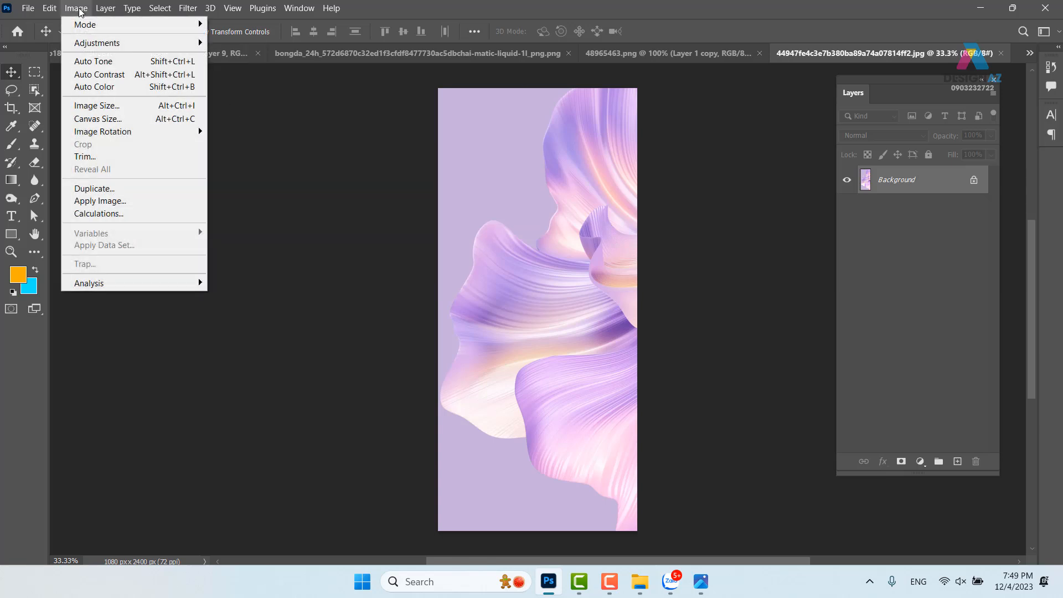
mouse_move(142, 135)
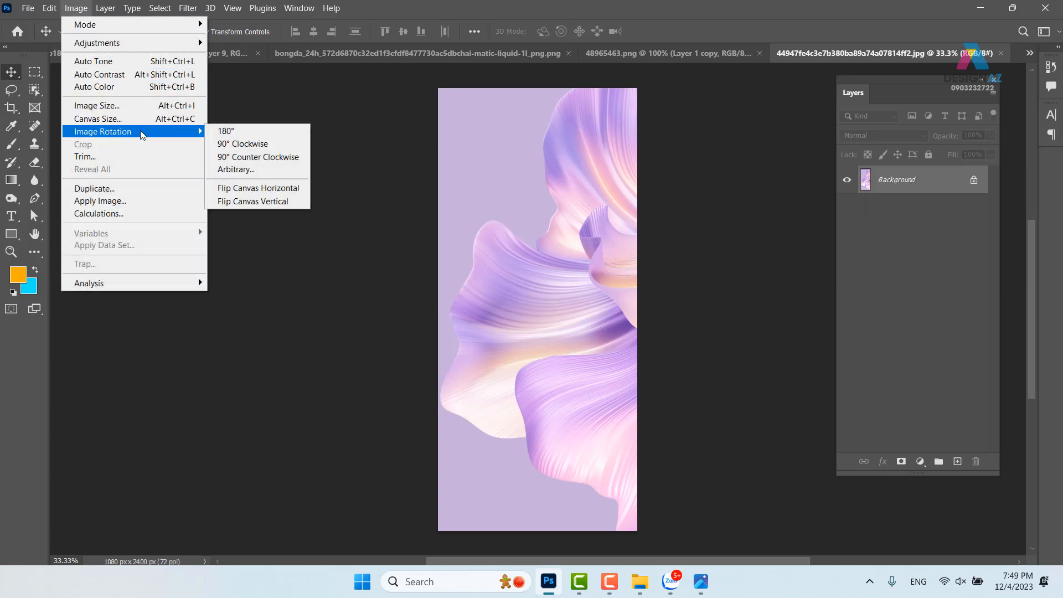
click(247, 145)
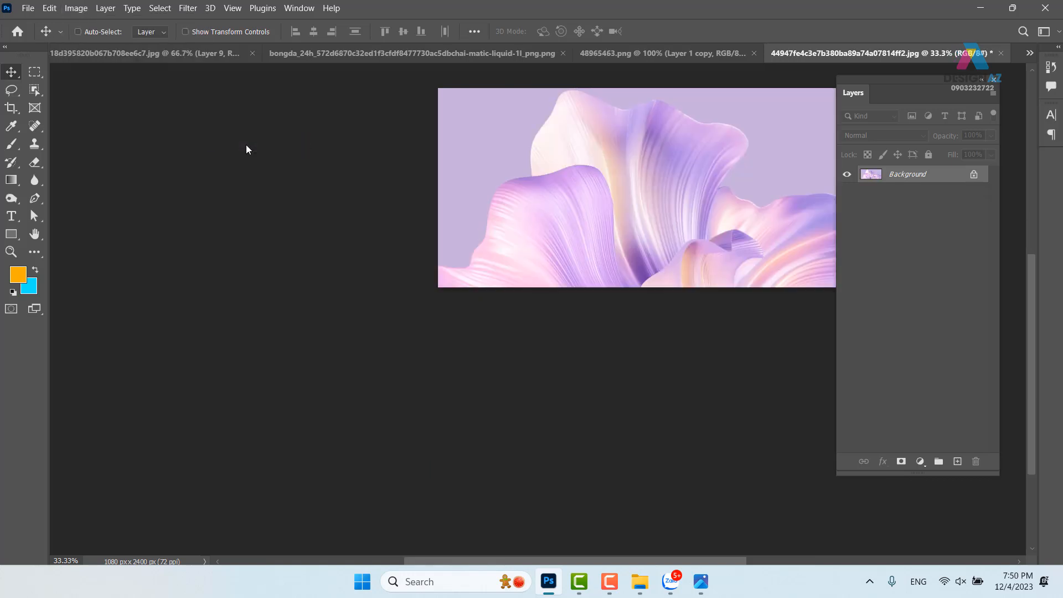
drag(665, 209, 467, 313)
key(ctrl+plus)
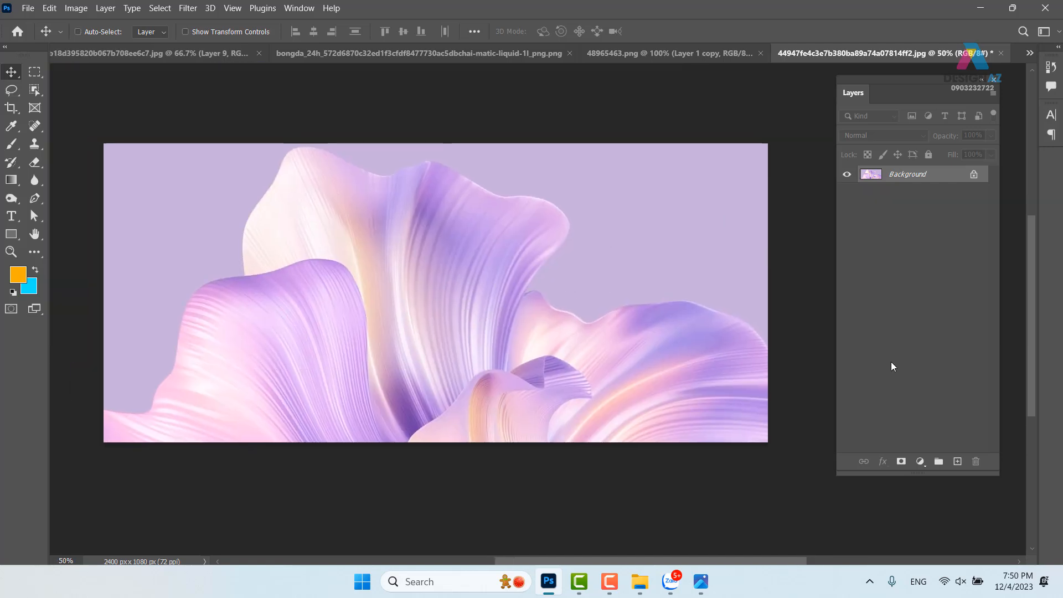
Step: Add a text layer with the placeholder text Lorem Ipsum on the petal image
click(957, 461)
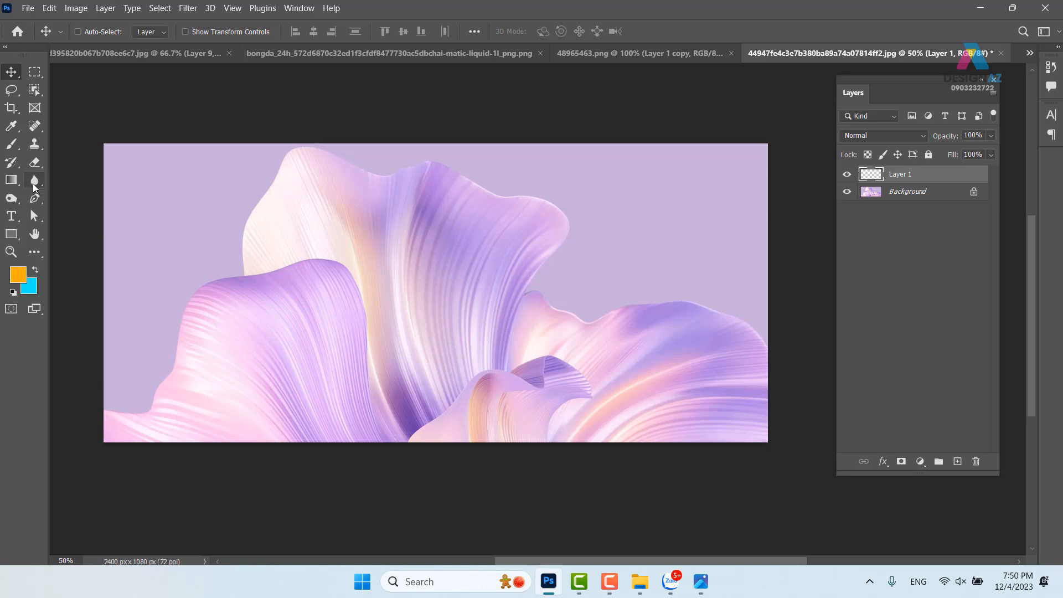
click(11, 217)
click(232, 226)
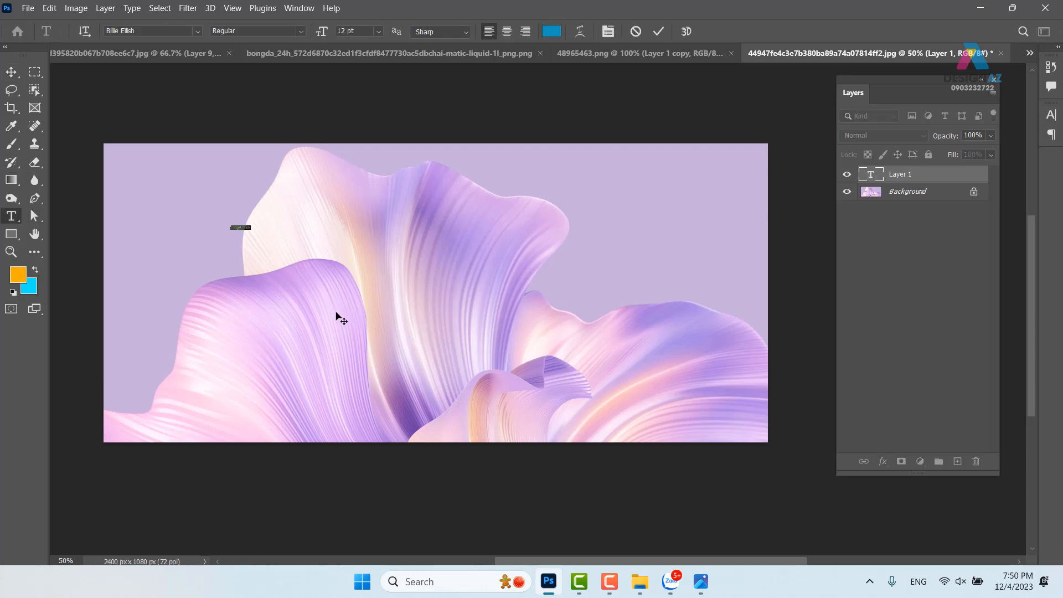
key(Escape)
key(v)
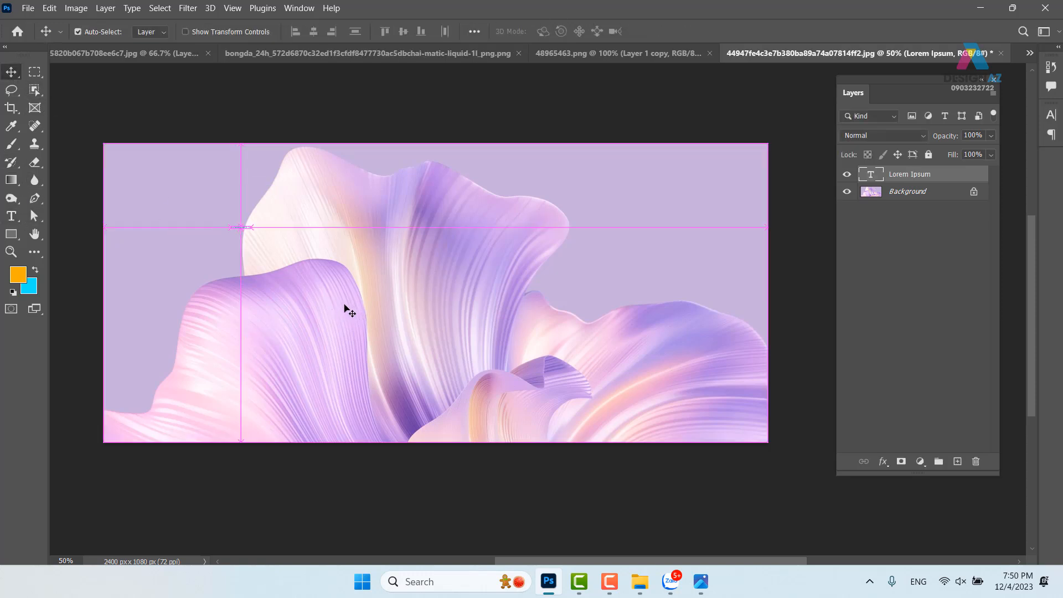
Step: Scale the Lorem Ipsum text up to about 293 pt and place it across the middle of the image
key(ctrl+t)
drag(250, 229, 681, 378)
drag(475, 274, 454, 324)
drag(659, 278, 684, 264)
key(Return)
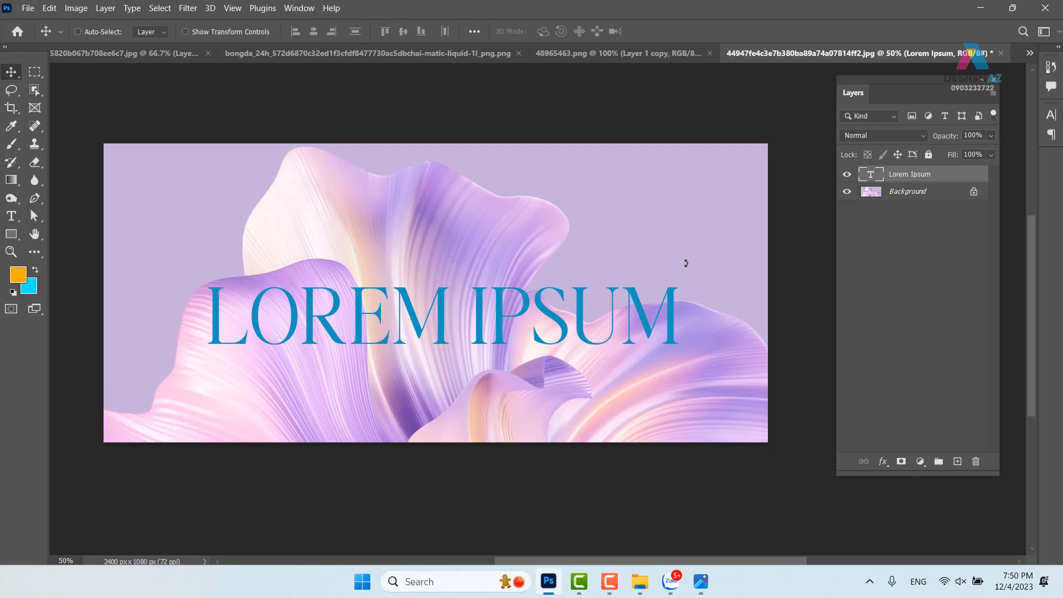
Step: Delete the word IPSUM from the text so only LOREM remains
key(t)
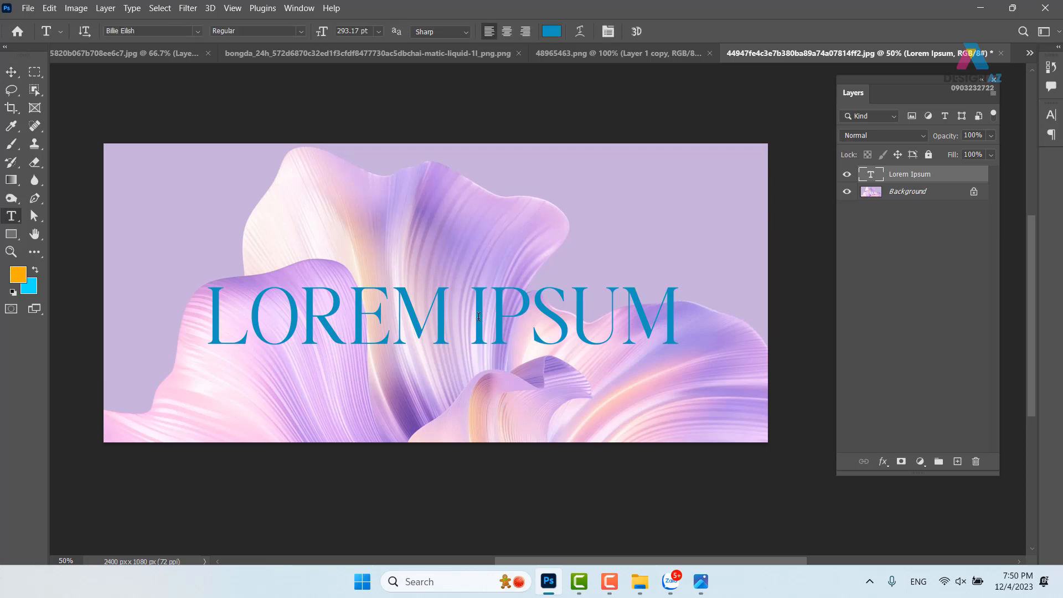
drag(471, 310, 572, 310)
drag(721, 326, 755, 321)
key(BackSpace)
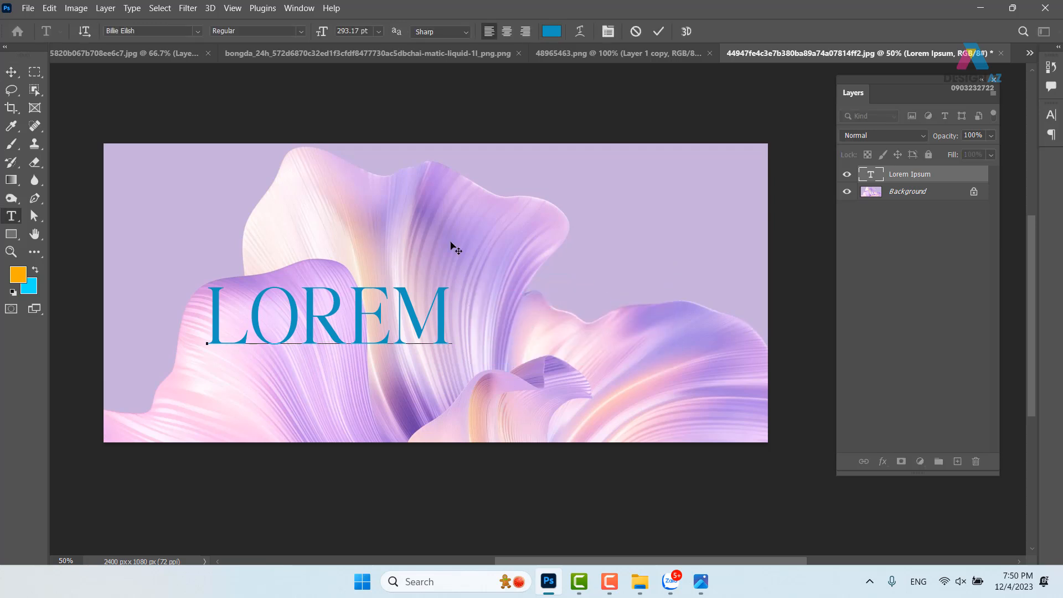
Step: Move the LOREM text toward the image centre and enlarge it to about 459 pt
click(16, 77)
drag(463, 309, 534, 303)
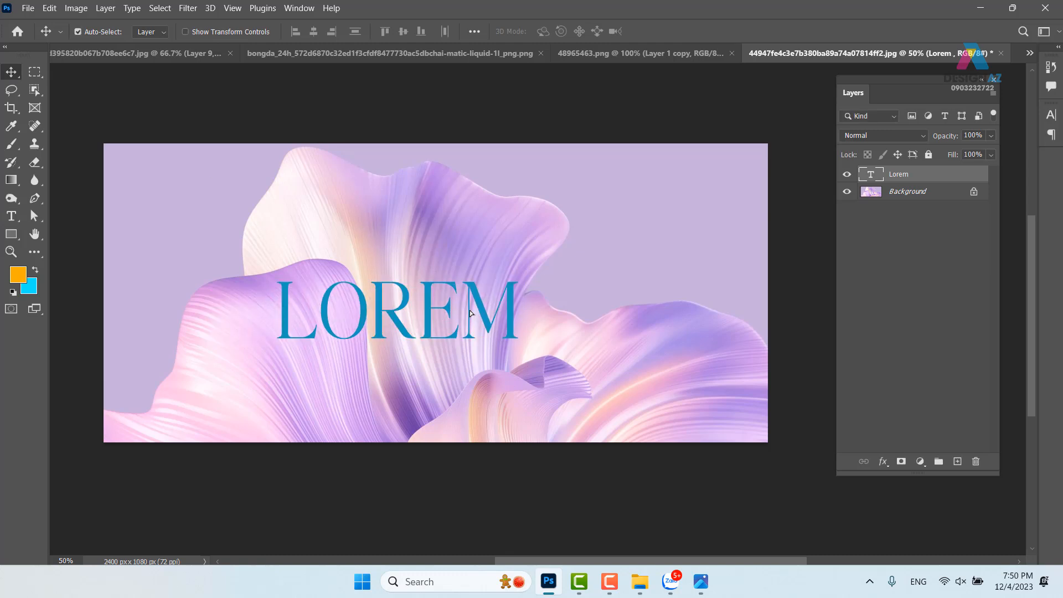
key(ctrl+t)
drag(565, 264, 526, 275)
key(Return)
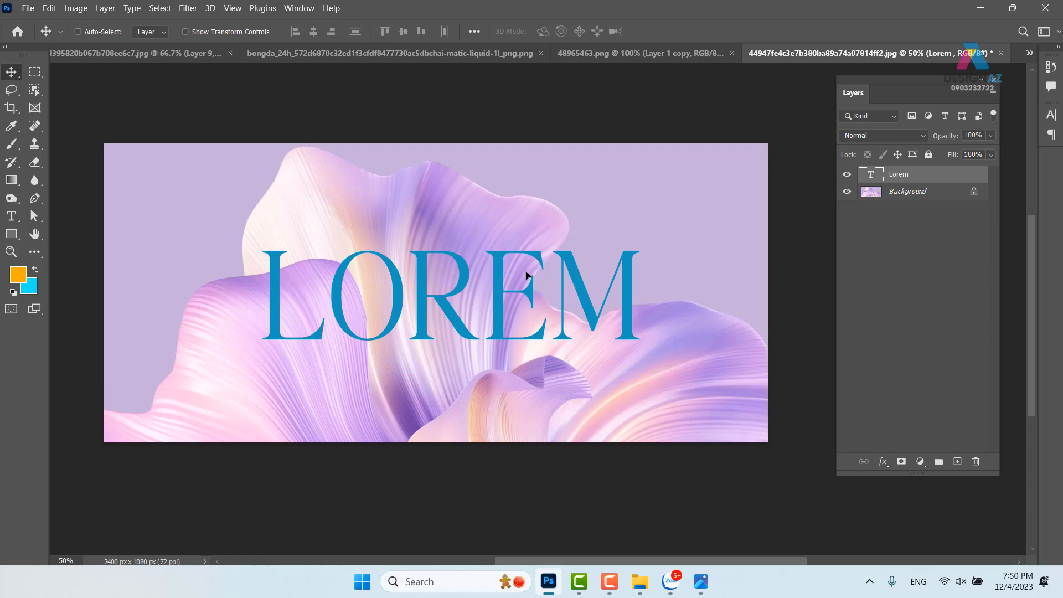
Step: Try out several fonts on the LOREM text and set it to BM DANIEL Bold
key(t)
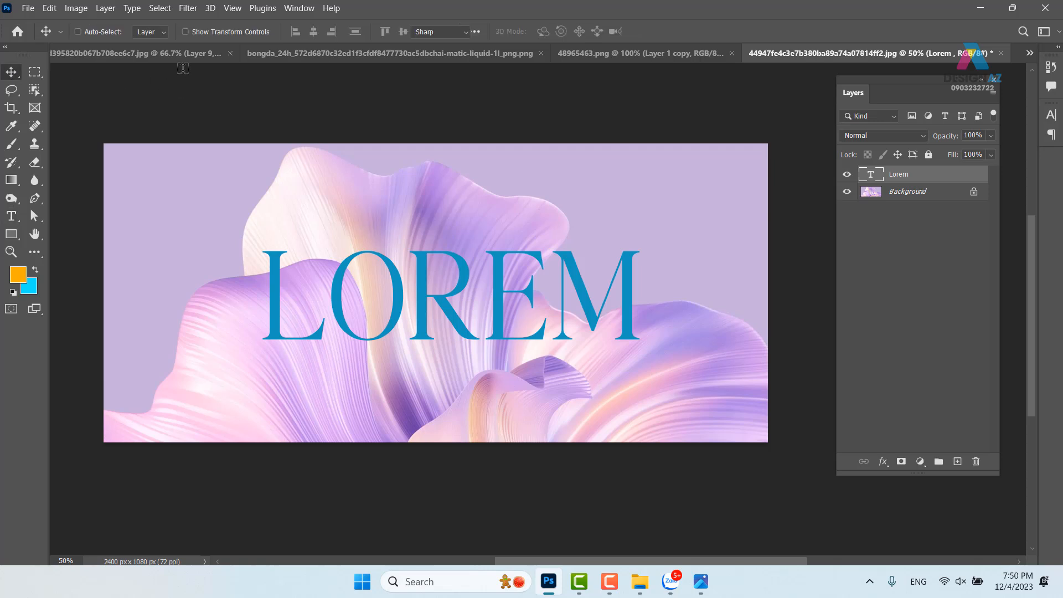
click(167, 32)
key(Down)
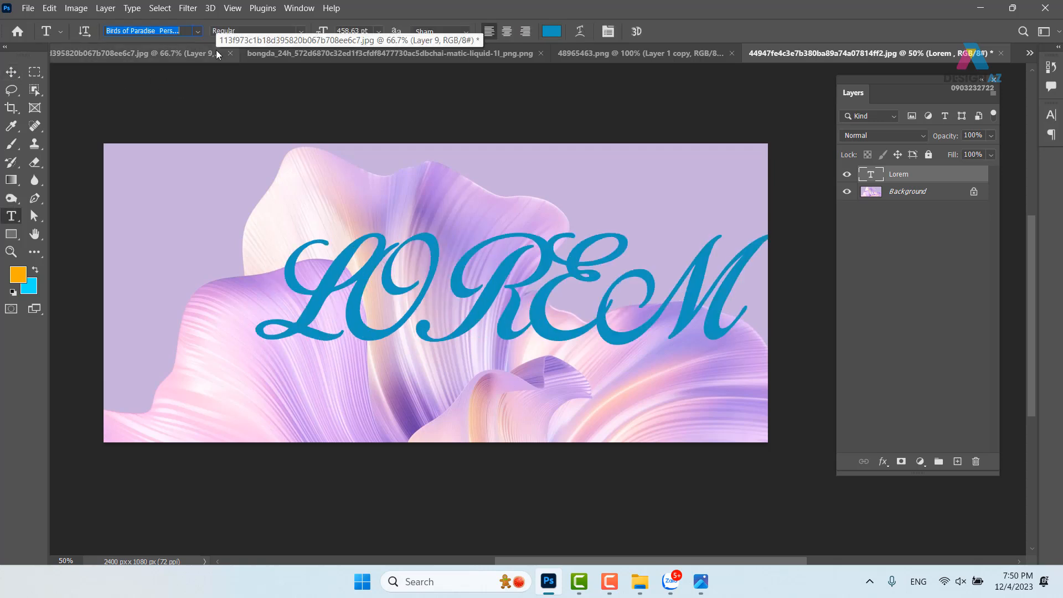
key(Down)
key(Down)
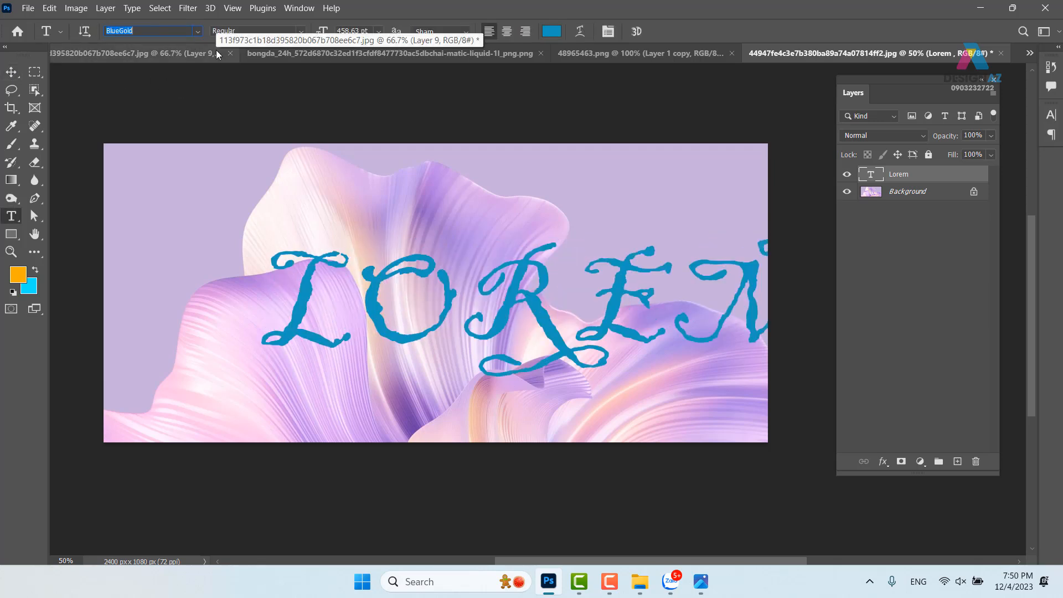
key(Down)
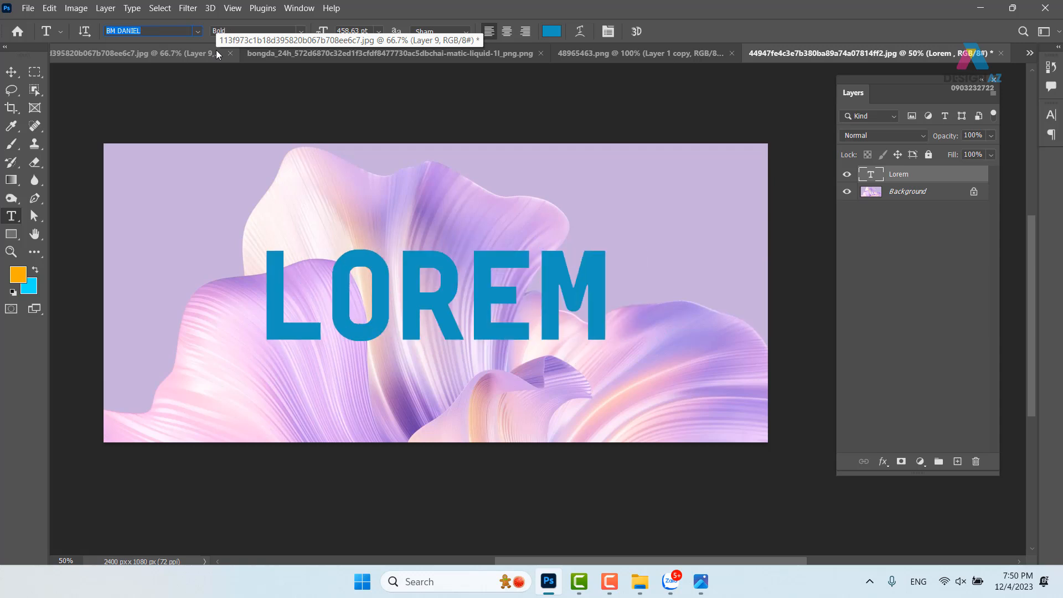
Step: Enlarge the LOREM text to about 603 pt and centre it over the petals
click(11, 72)
drag(439, 315, 423, 315)
key(ctrl+t)
drag(630, 239, 750, 192)
drag(559, 267, 516, 292)
key(Return)
Step: Change the LOREM text colour to dark magenta #920086
key(t)
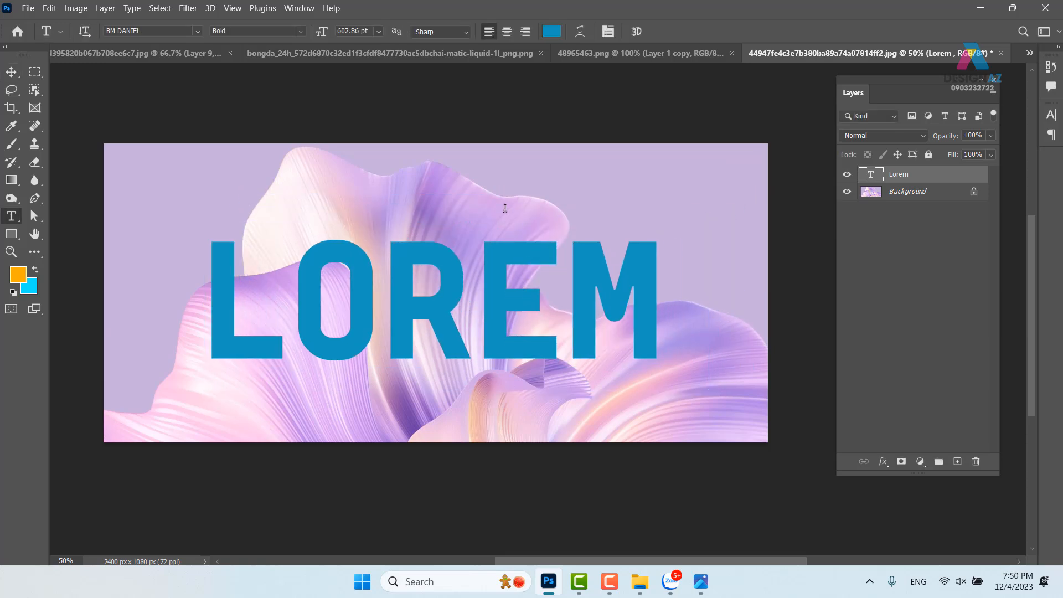
click(549, 31)
click(567, 132)
click(552, 179)
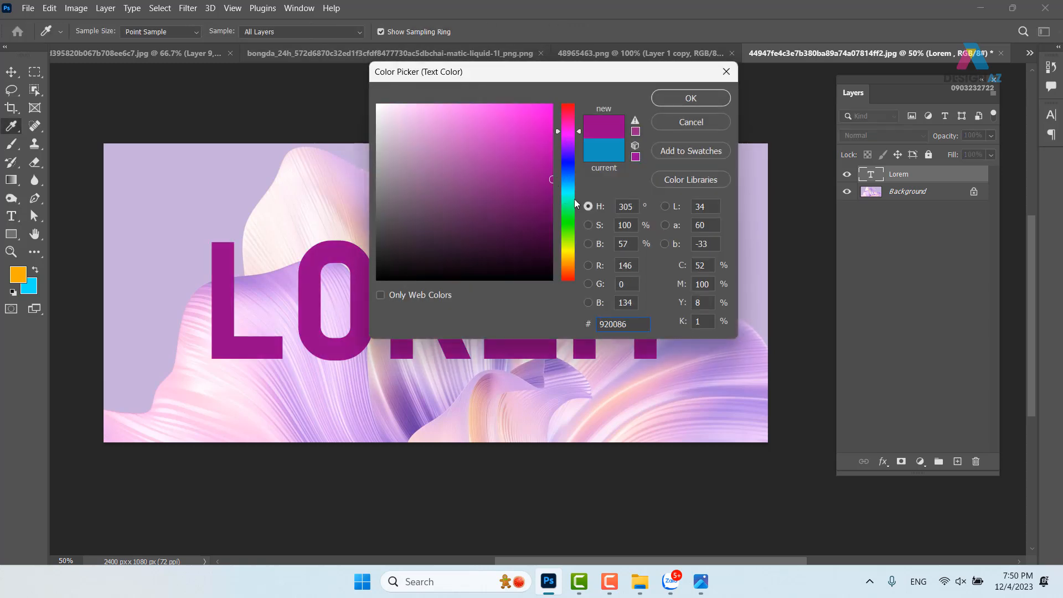
click(690, 98)
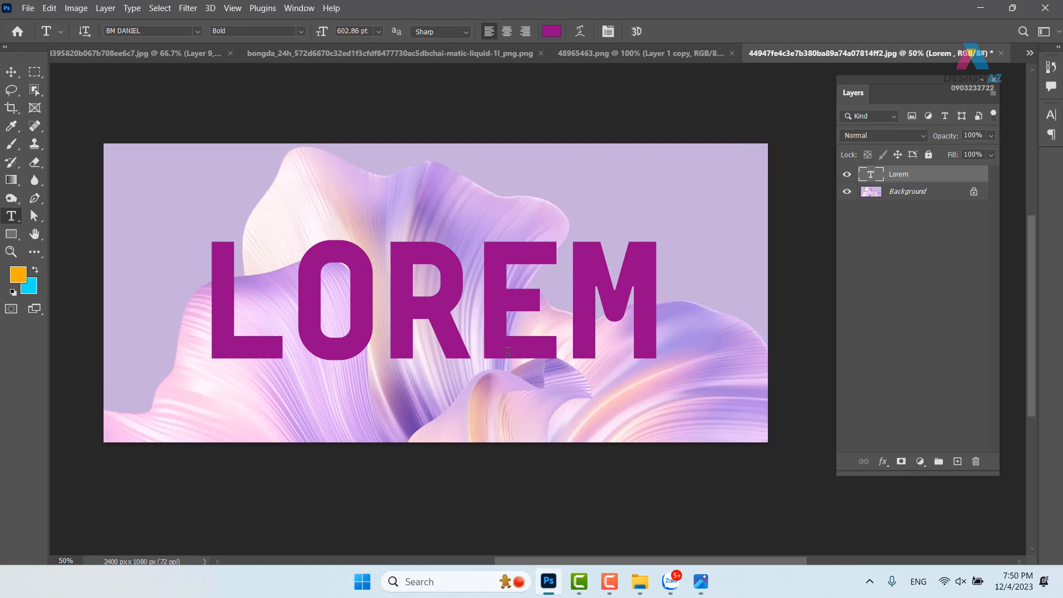
Step: Add an empty layer above the LOREM text with the Brush tool active, and add a layer mask to the text layer
click(11, 71)
key(b)
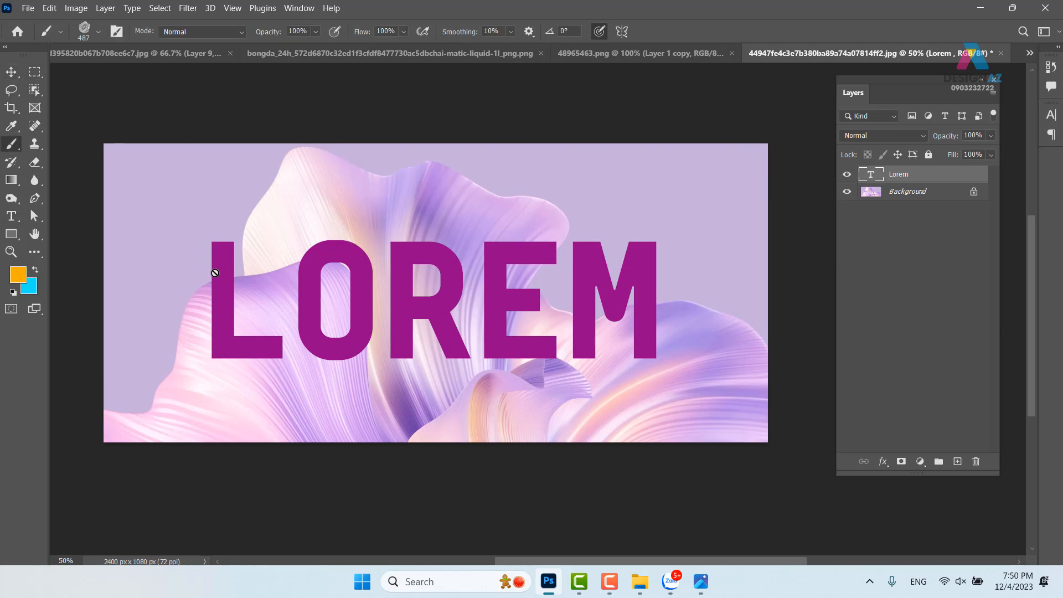
click(959, 463)
mouse_move(377, 266)
mouse_down()
mouse_move(311, 260)
mouse_move(319, 335)
mouse_up()
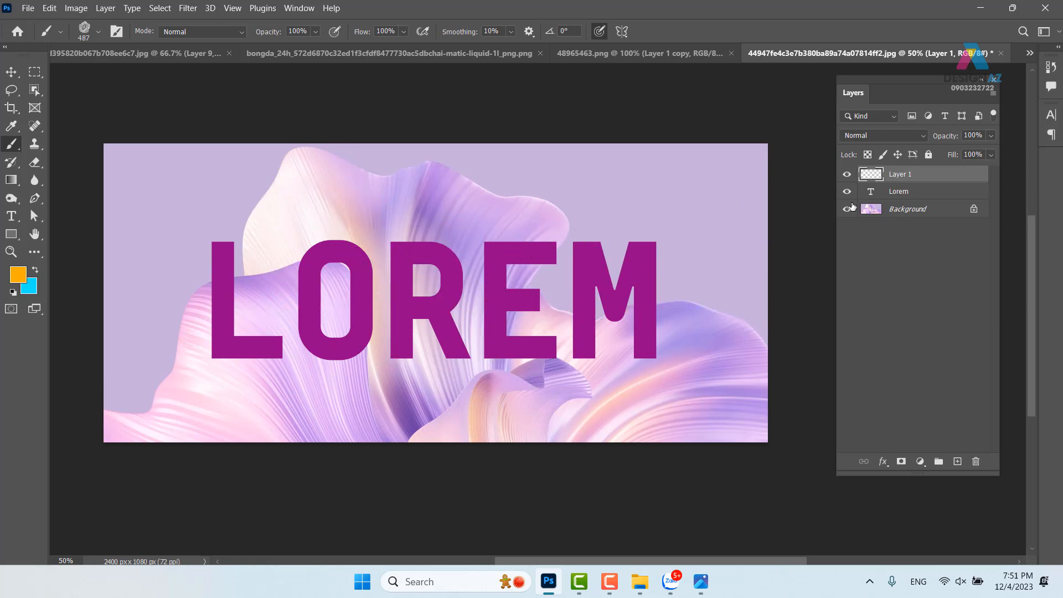
click(929, 193)
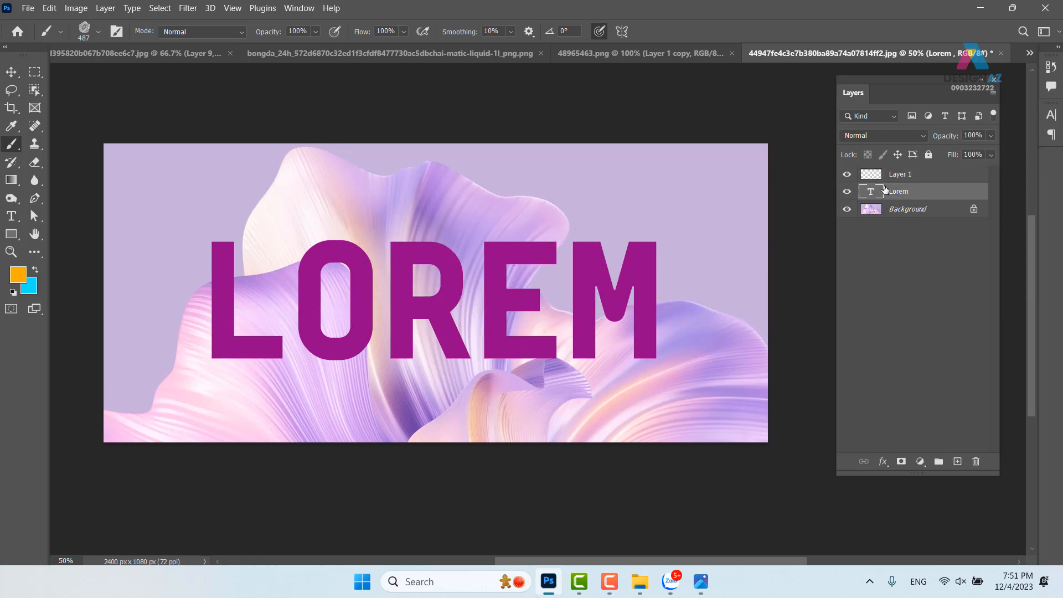
click(901, 462)
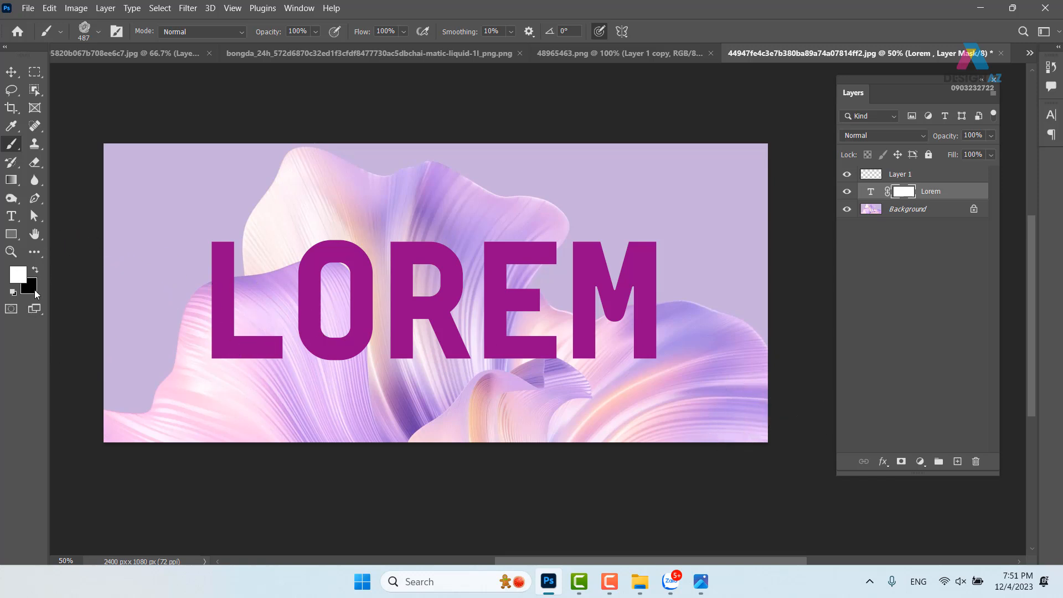
Step: Try hiding parts of the L and O by painting the Lorem layer mask in black #000000, then undo the painting
click(18, 275)
text(000000)
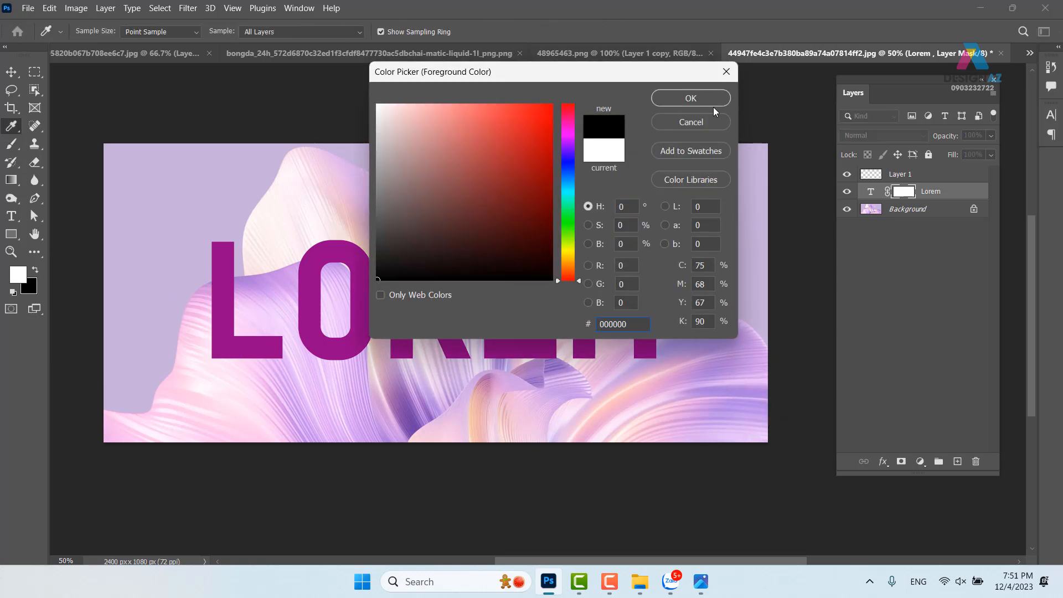
key(Return)
click(289, 266)
mouse_move(602, 595)
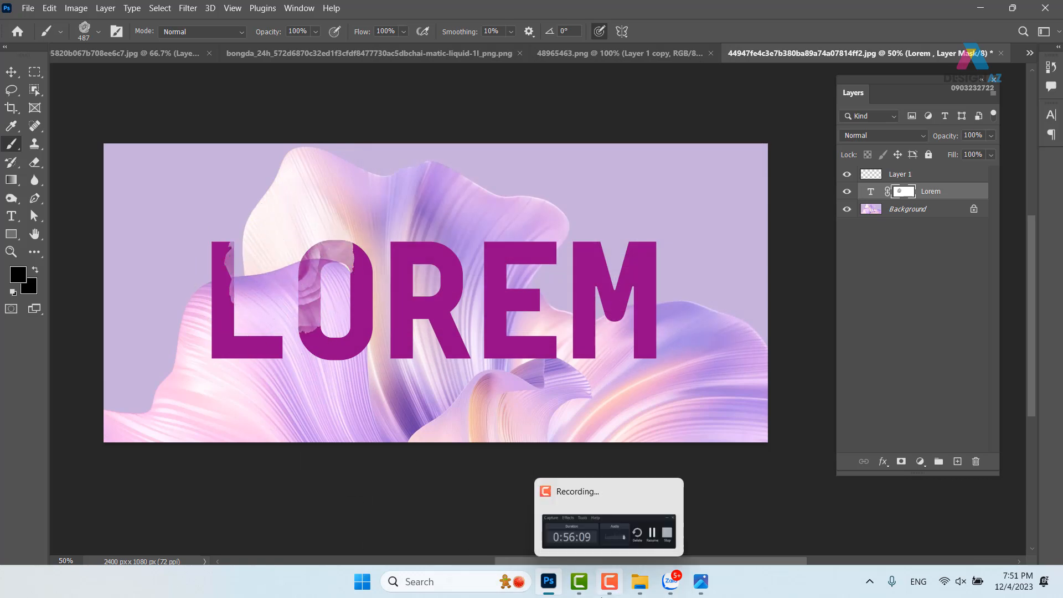
mouse_move(550, 546)
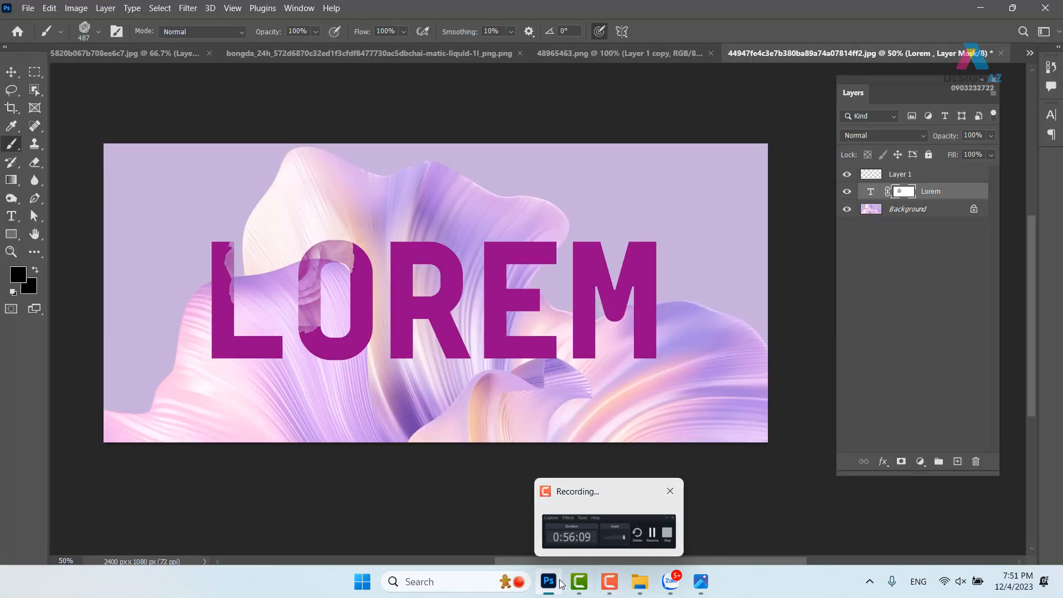
click(554, 581)
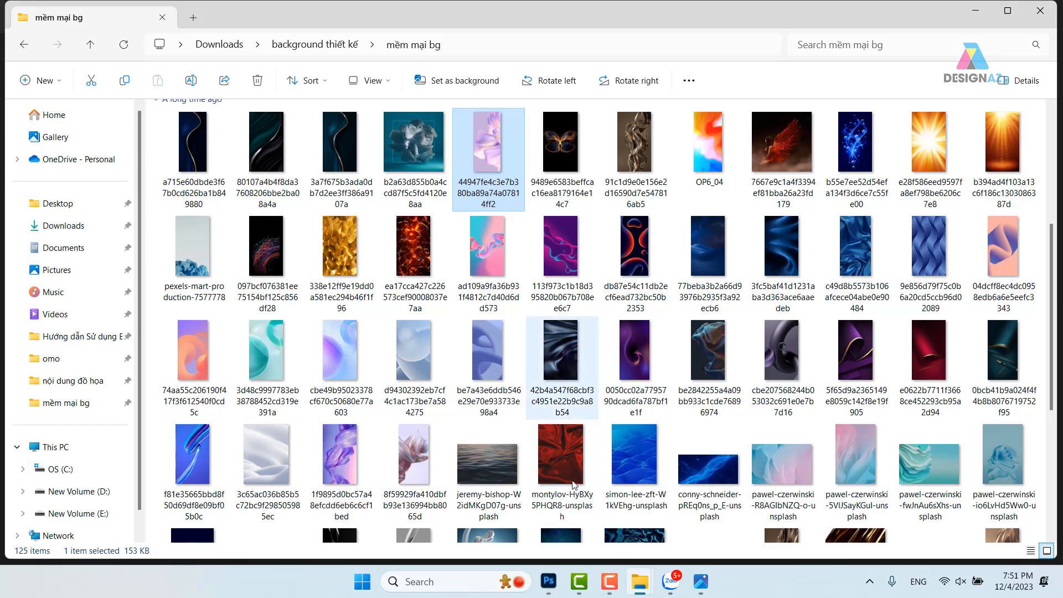
click(549, 582)
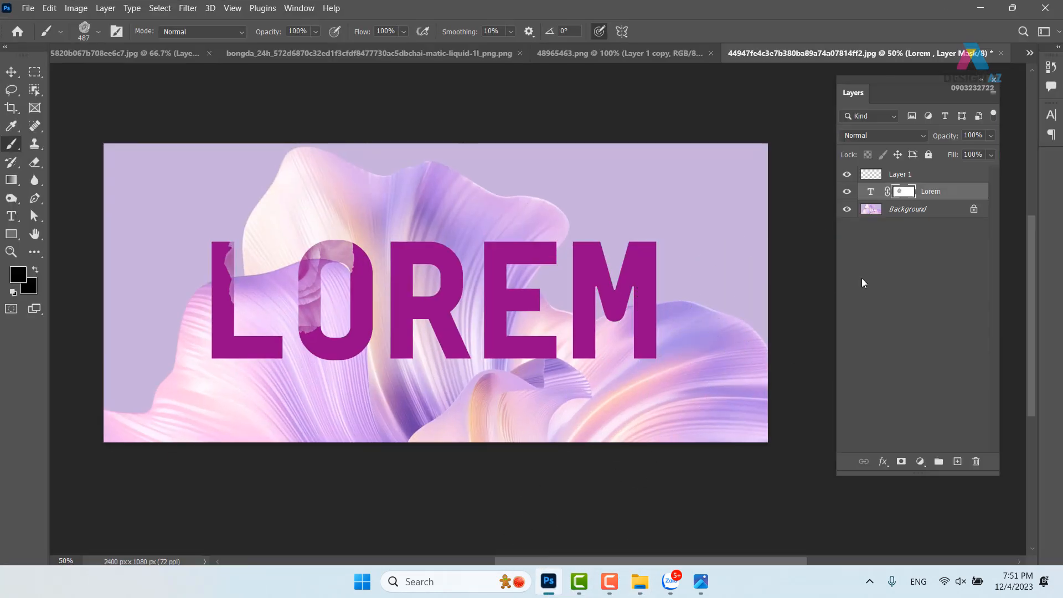
key(ctrl+z)
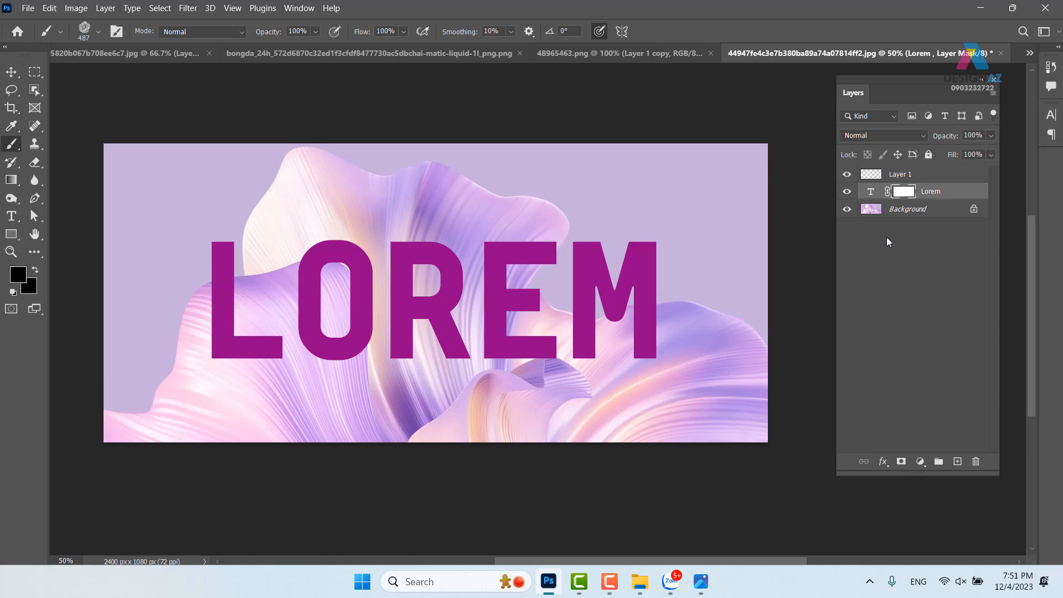
Step: Invert the Lorem layer mask to black and set the foreground colour to white #ffffff
key(ctrl+i)
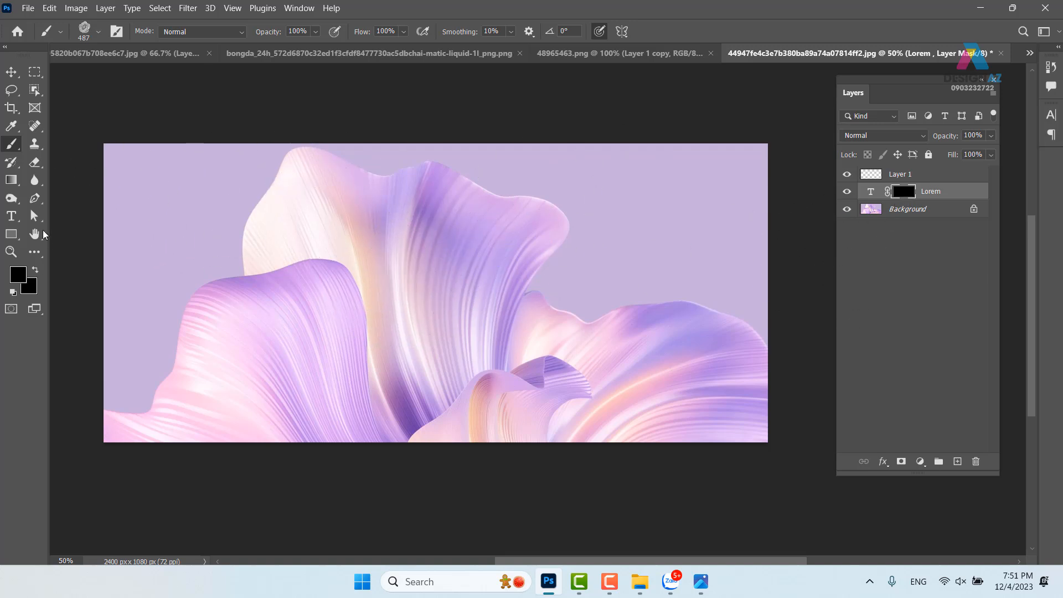
click(18, 274)
text(ffffff)
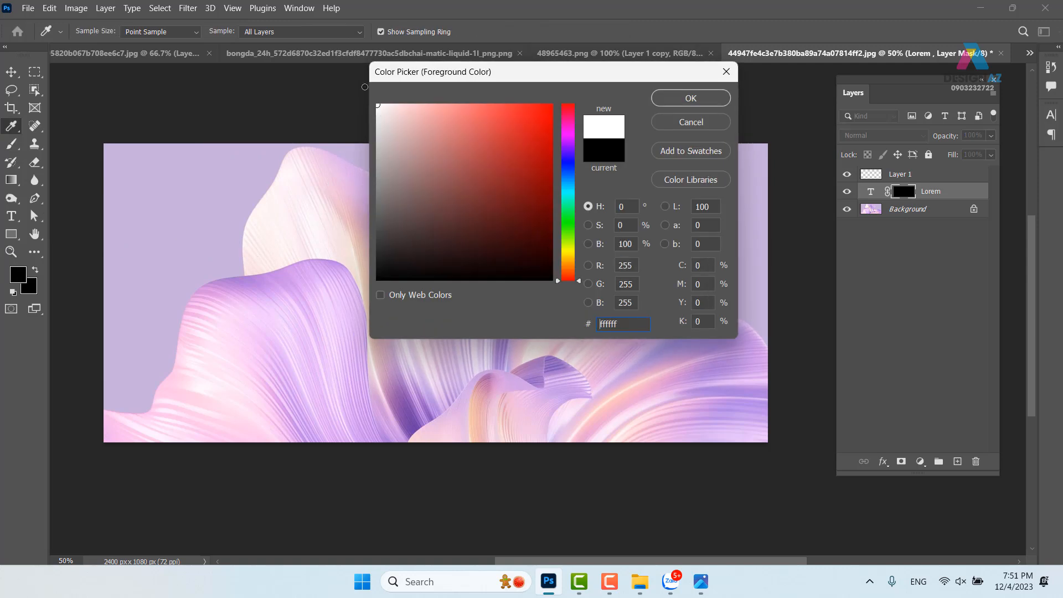
click(691, 98)
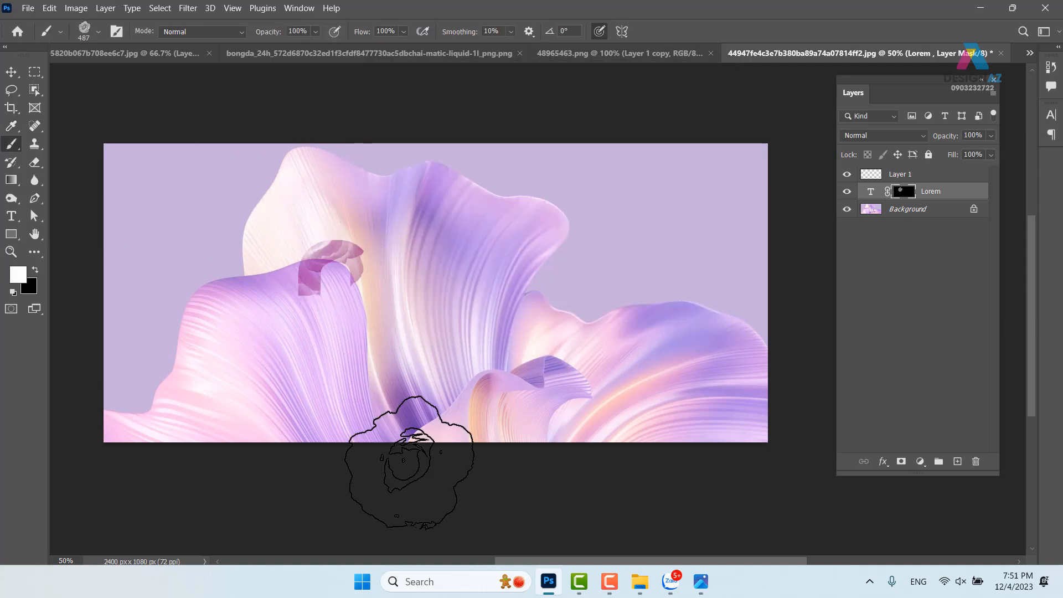
Step: Paint white rose stamps on the black Lorem mask to reveal parts of the letters L, O, R, E and M
click(321, 378)
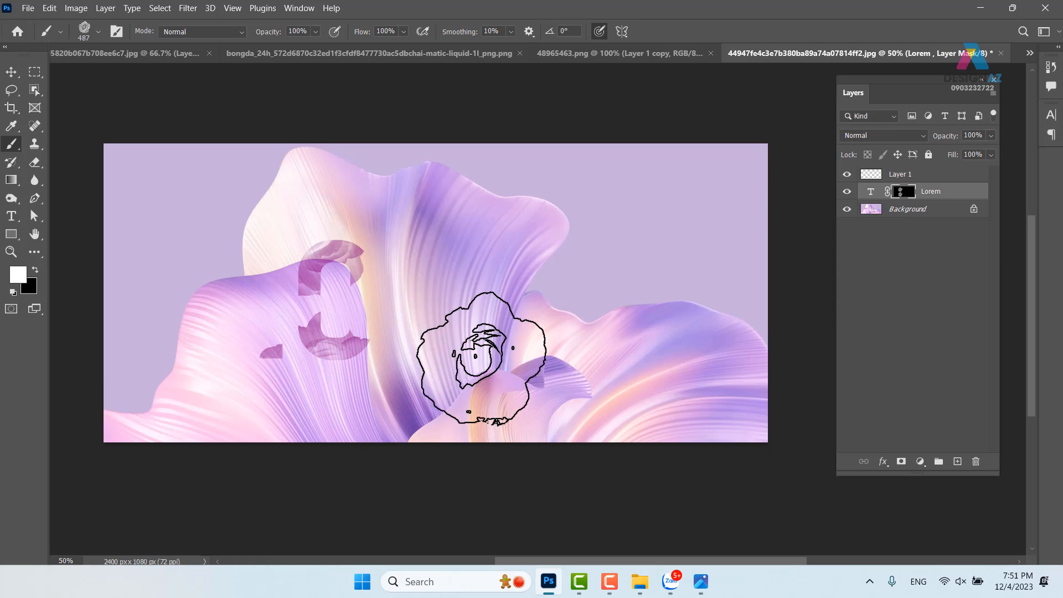
click(476, 317)
click(606, 237)
click(646, 384)
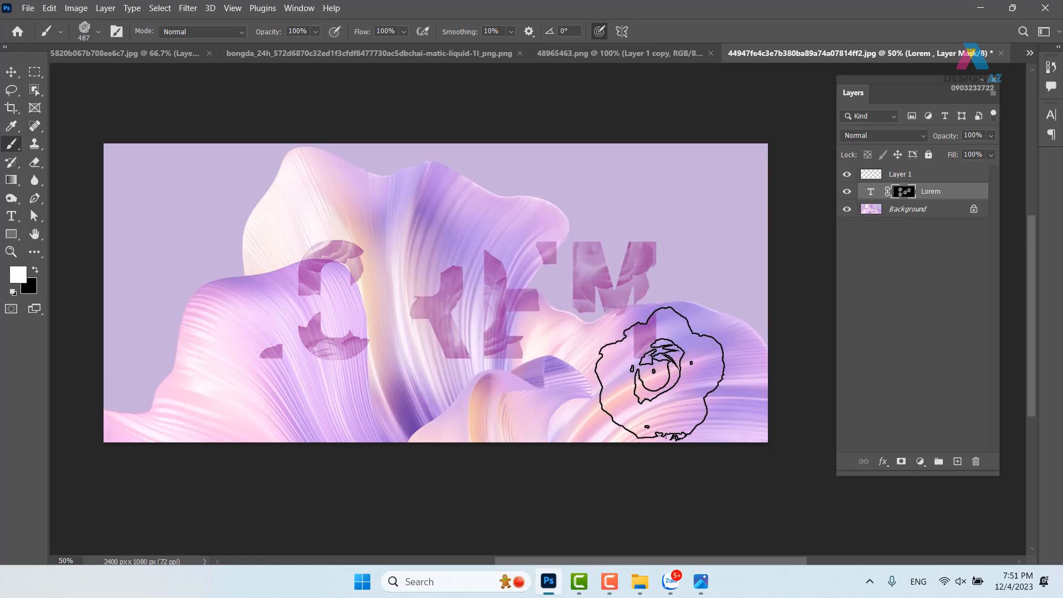
click(699, 286)
click(481, 192)
click(441, 300)
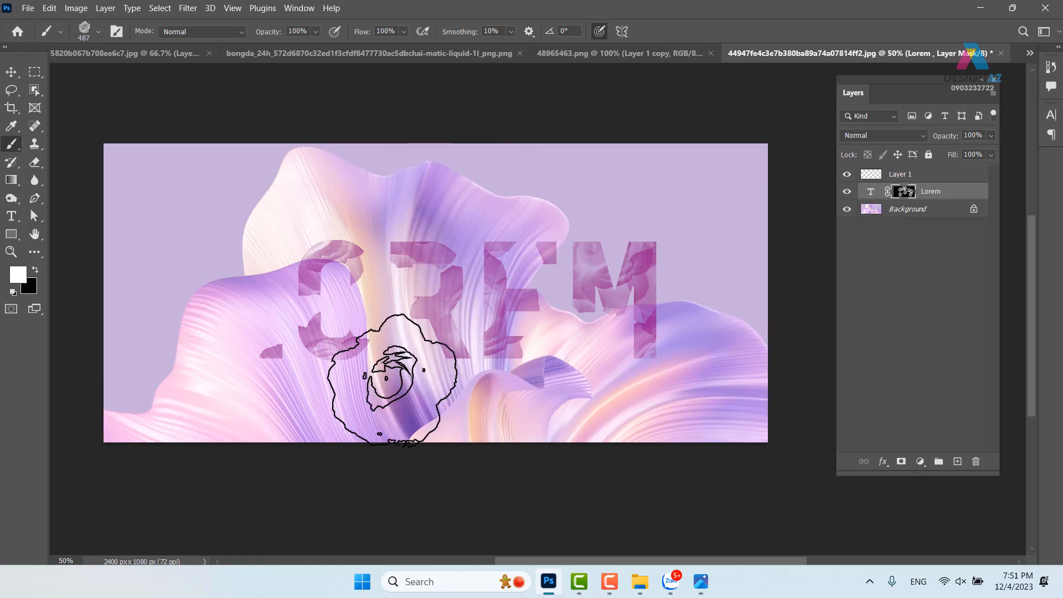
click(222, 302)
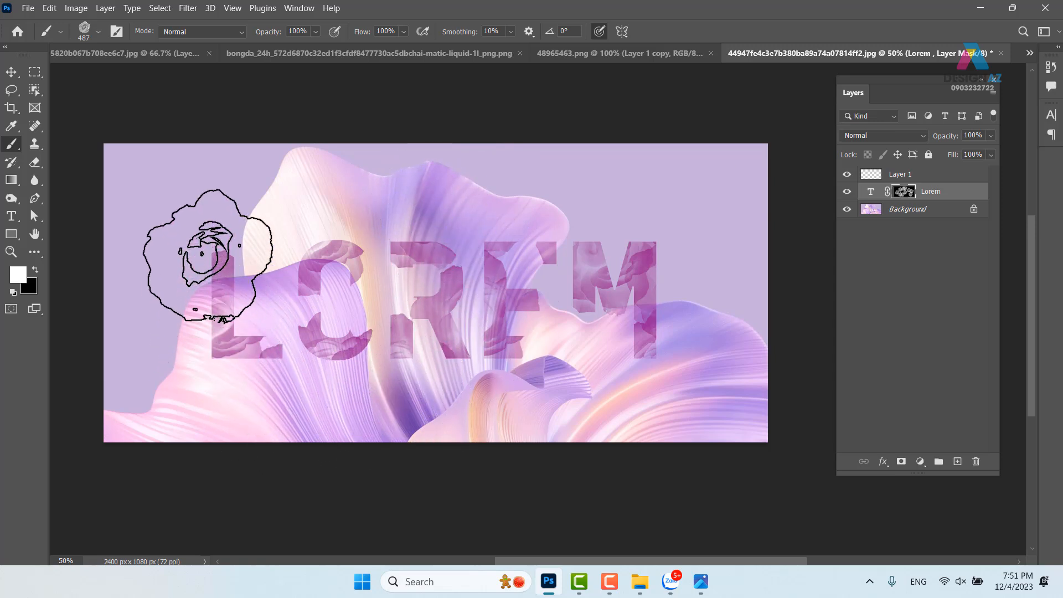
click(212, 206)
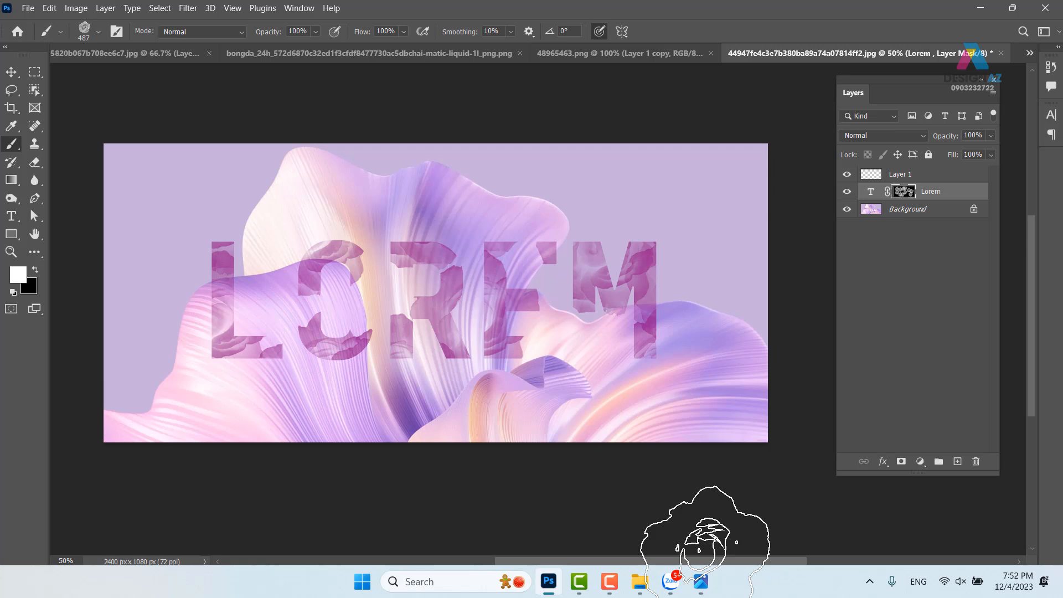
Step: Undo all the rose stamps and the mask inversion on the Lorem layer
key(ctrl+z)
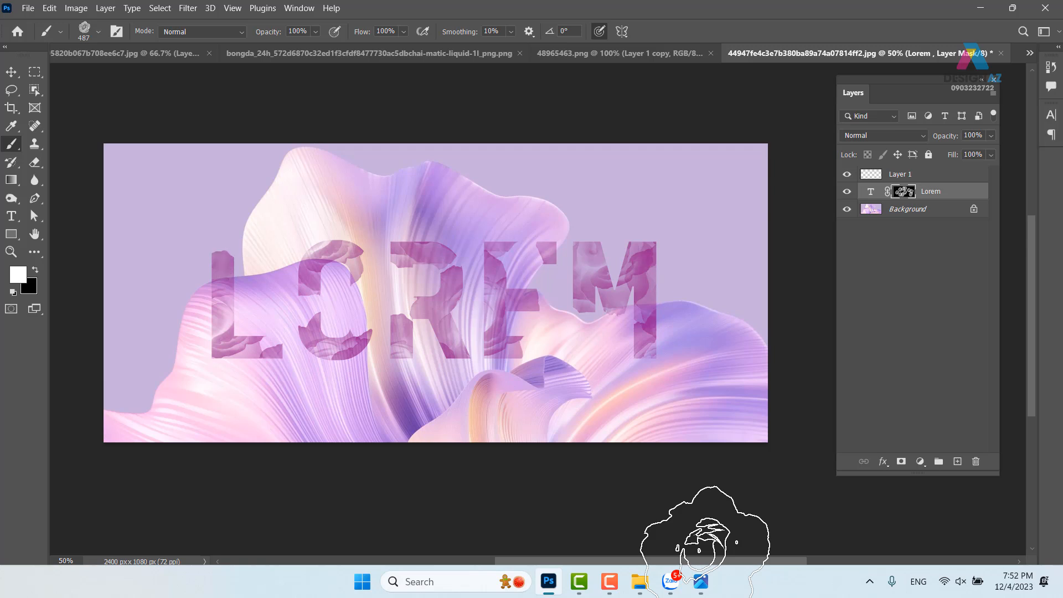
key(ctrl+z)
key(ctrl+z)
key(ctrl+z)
key(ctrl+z)
key(ctrl+z)
key(ctrl+z)
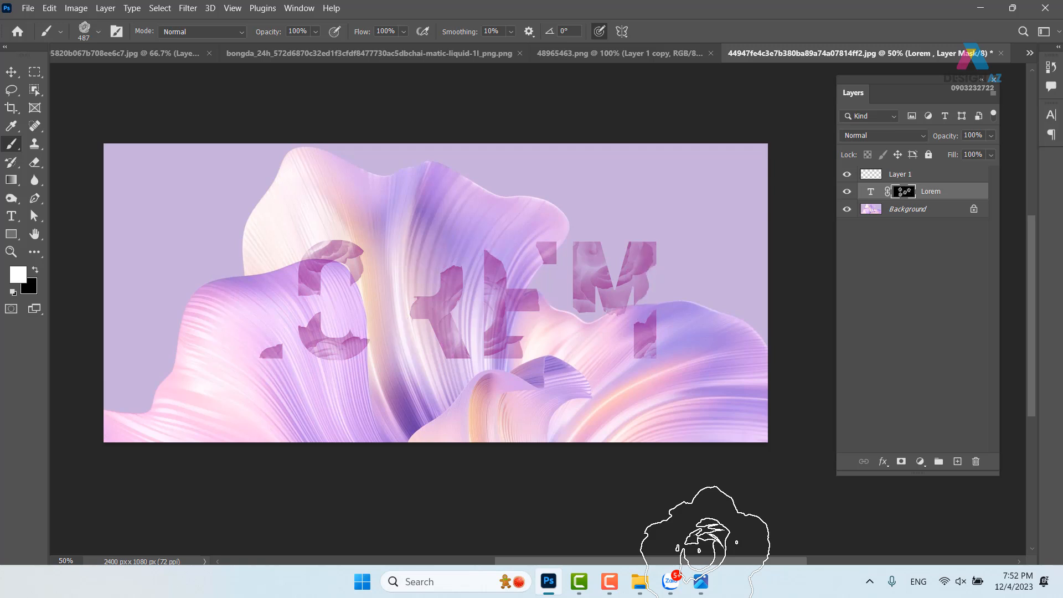
key(ctrl+z)
key(ctrl+z)
key(ctrl+z)
key(ctrl+z)
key(ctrl+z)
key(ctrl+z)
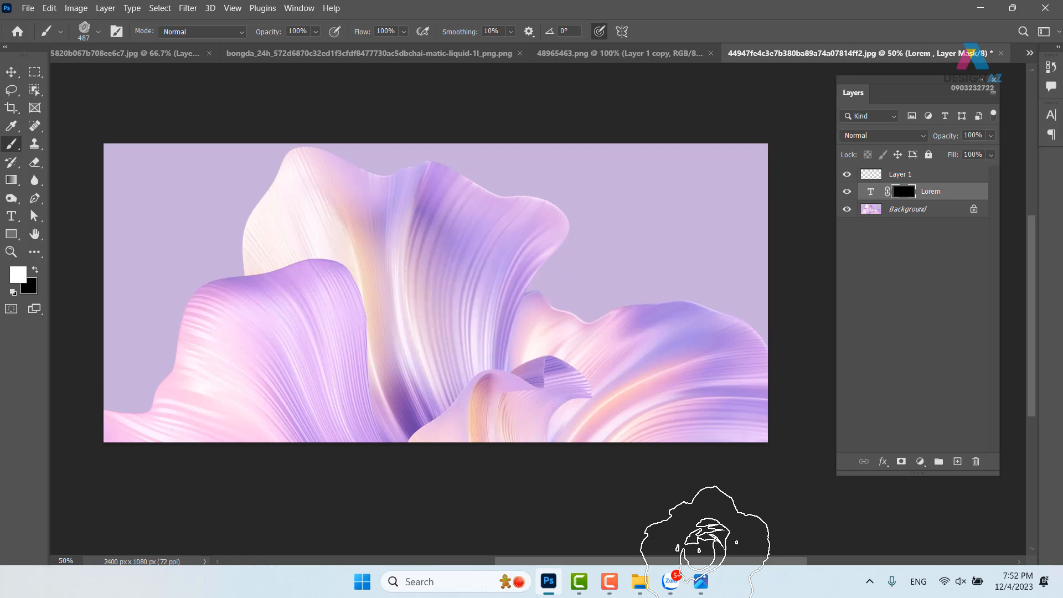
key(ctrl+z)
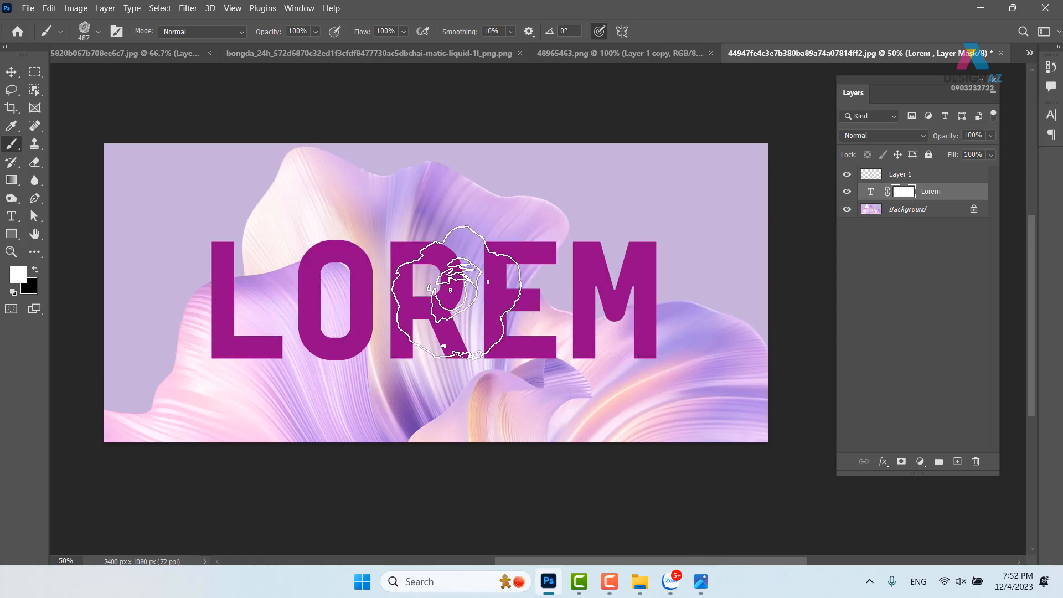
Step: Set the rose brush's spacing to 99%, with size jitter and angle jitter both at 100%
key(F5)
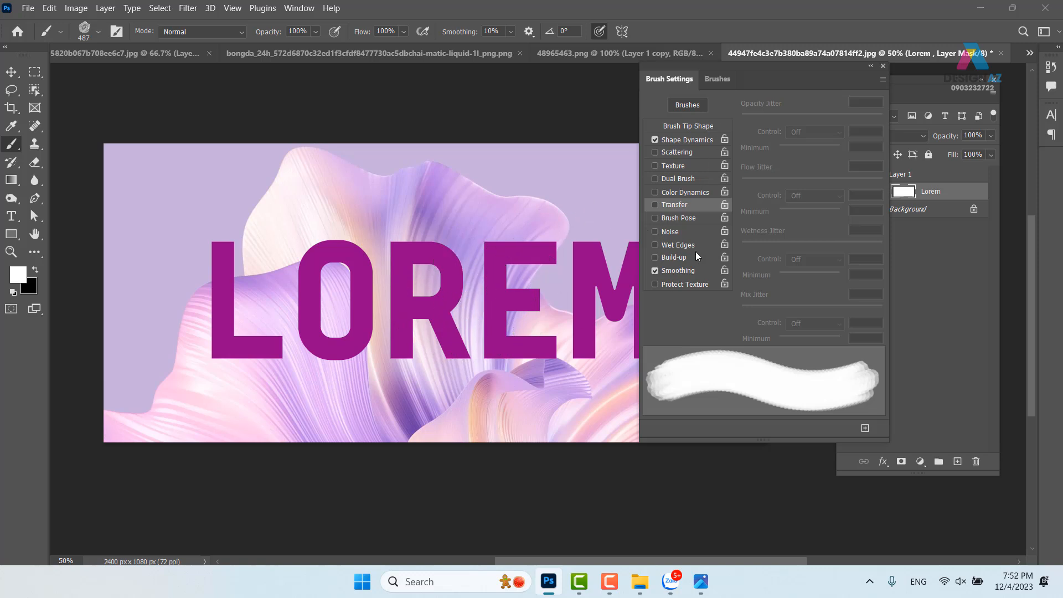
click(702, 126)
drag(750, 314, 811, 313)
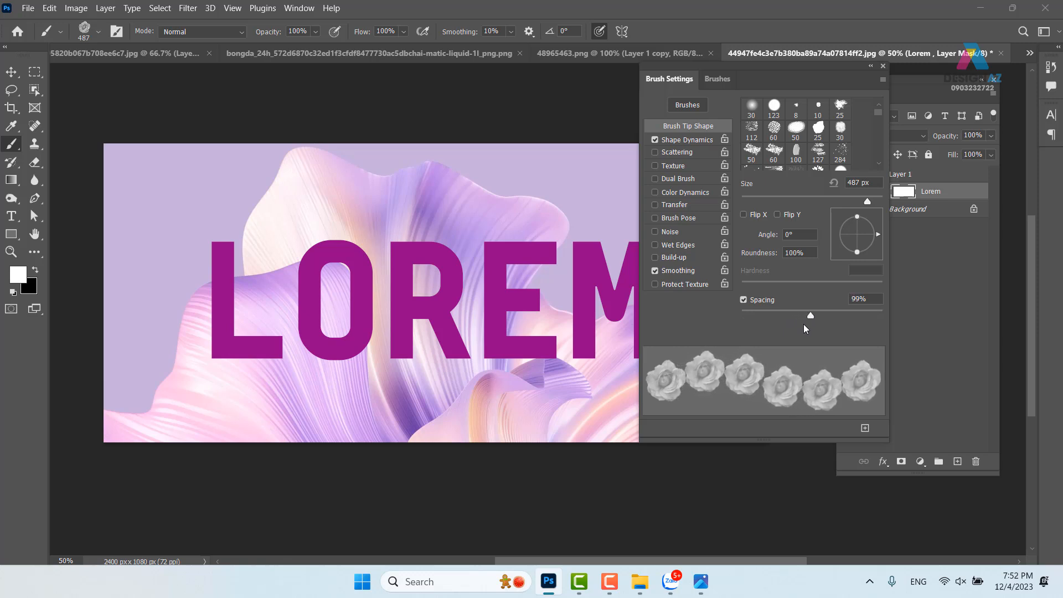
click(702, 142)
drag(742, 119, 918, 120)
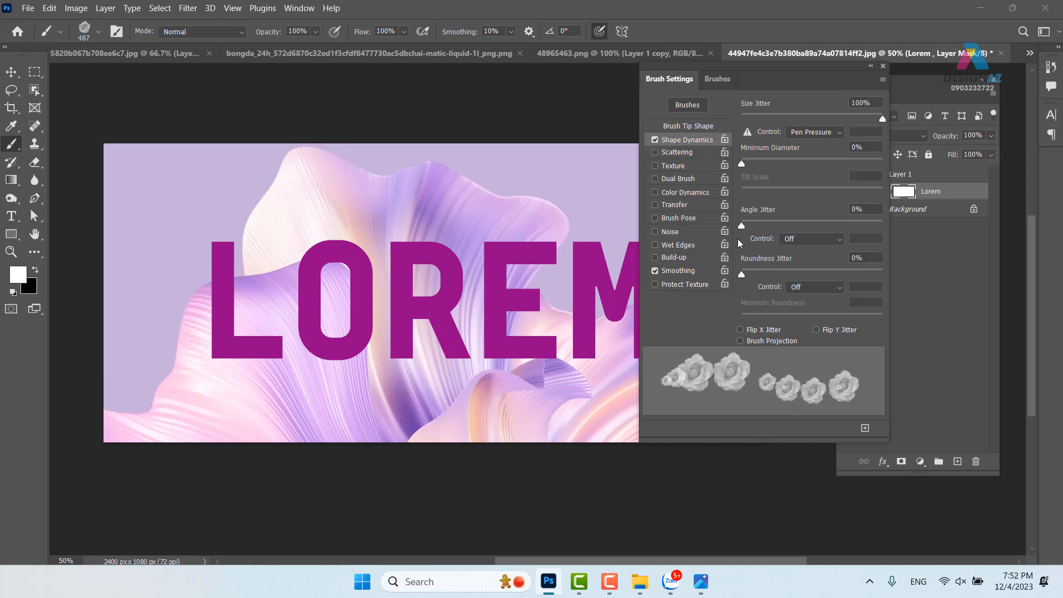
drag(746, 221, 898, 221)
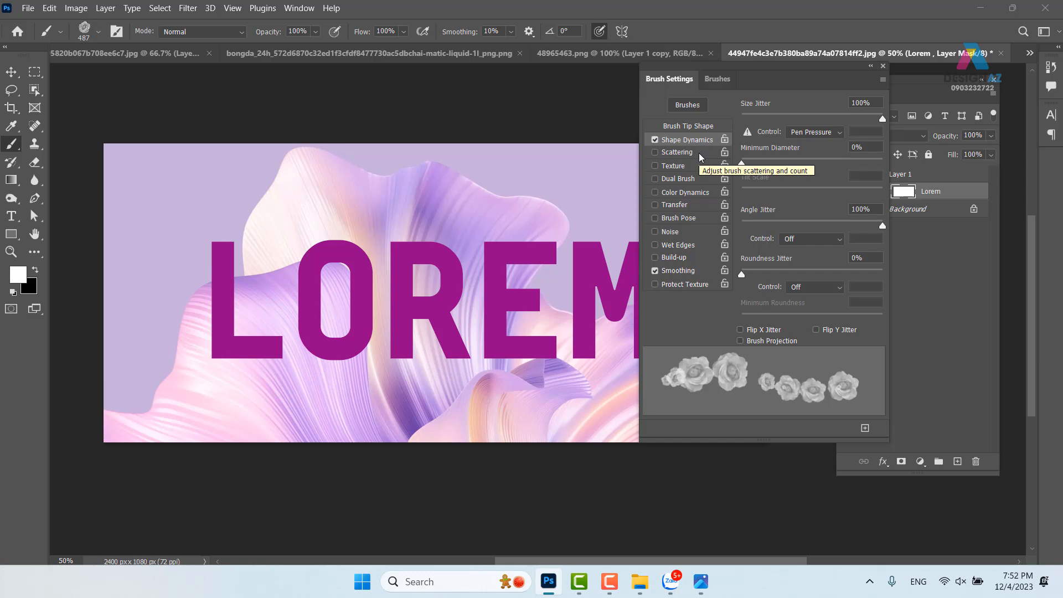
click(884, 67)
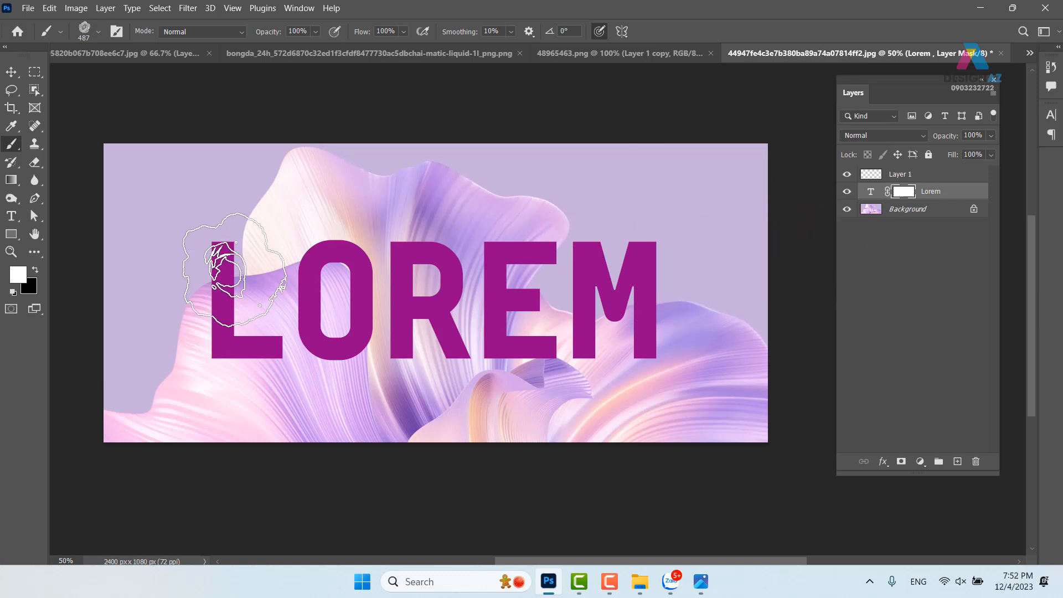
Step: Stamp roses in black #000000 on the Lorem mask over parts of the L, O, R, E and M
click(17, 275)
click(377, 279)
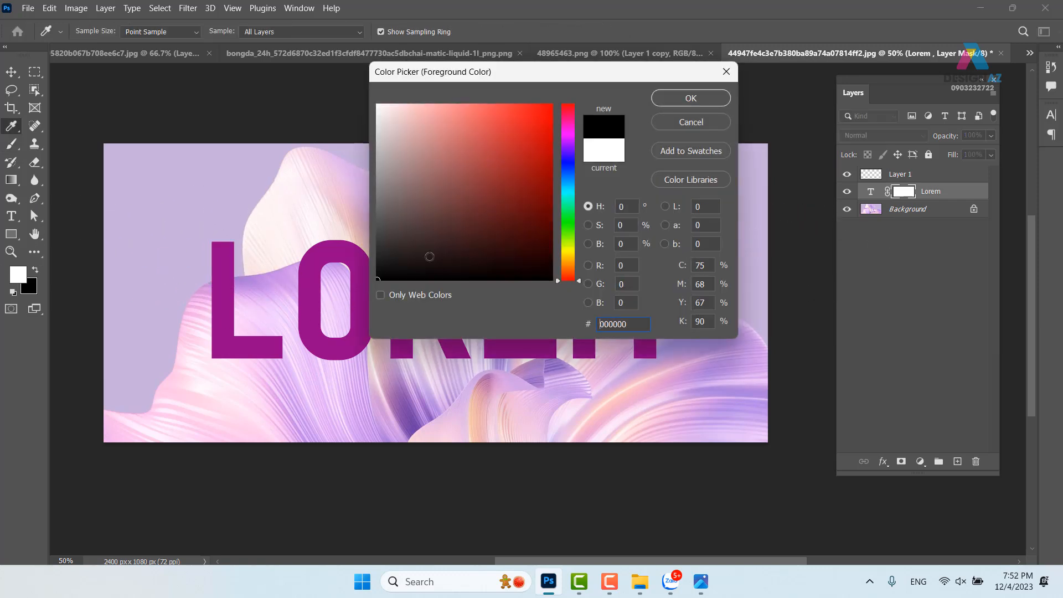
click(691, 98)
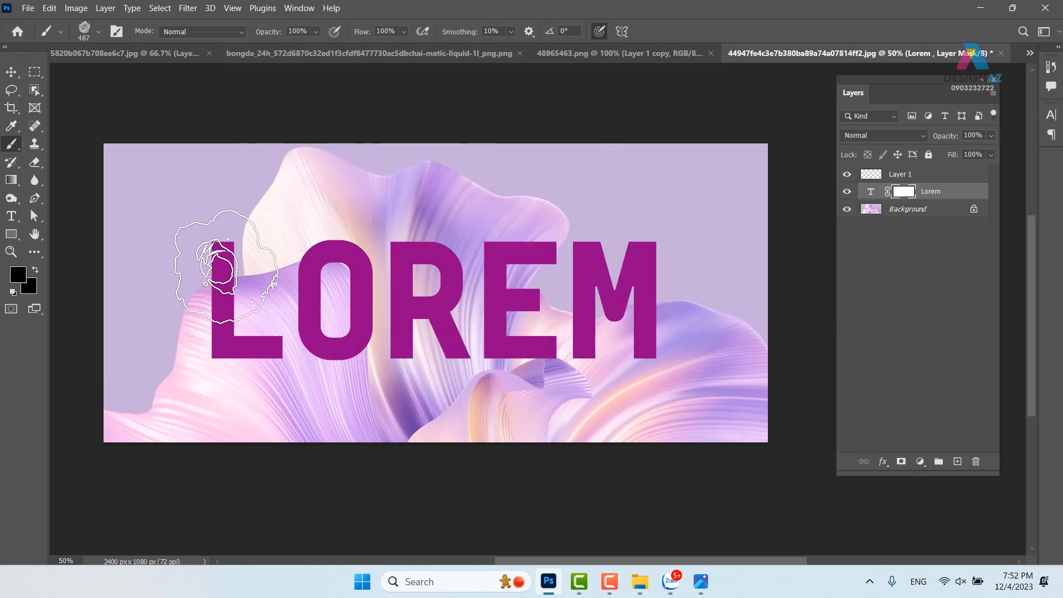
click(219, 266)
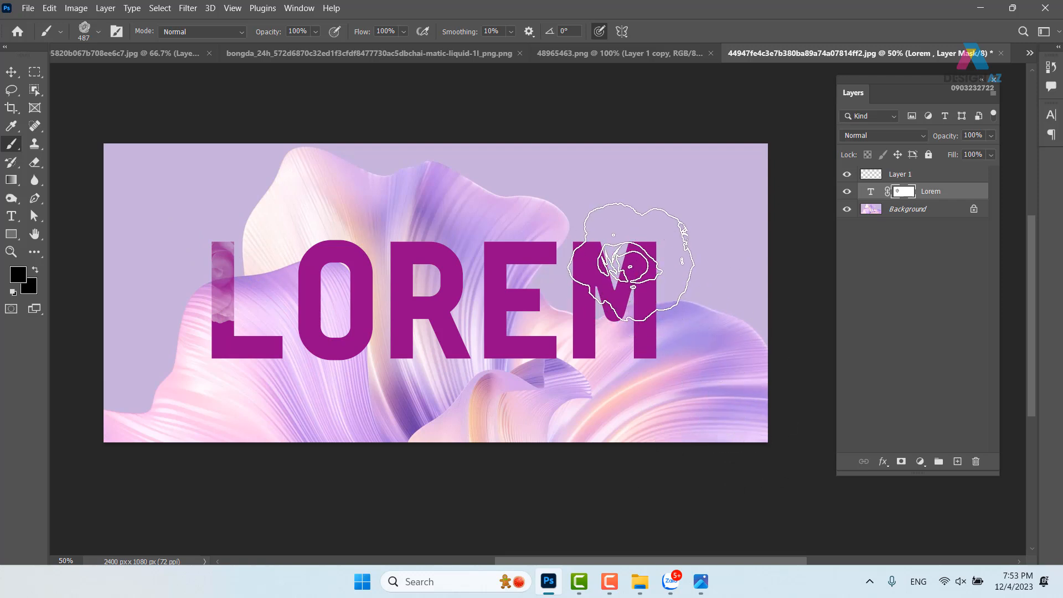
click(636, 263)
click(443, 309)
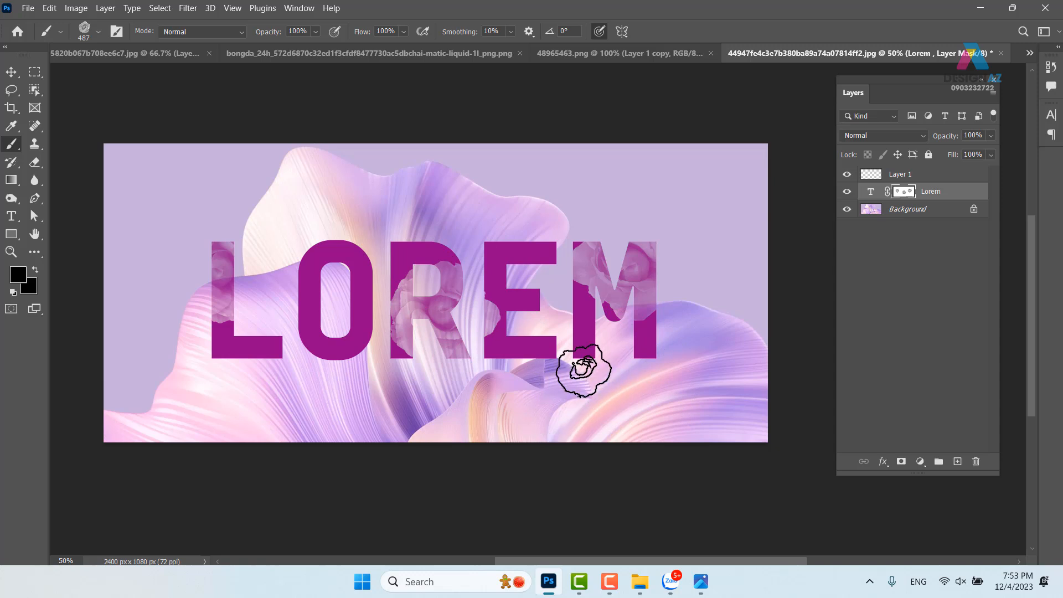
click(563, 356)
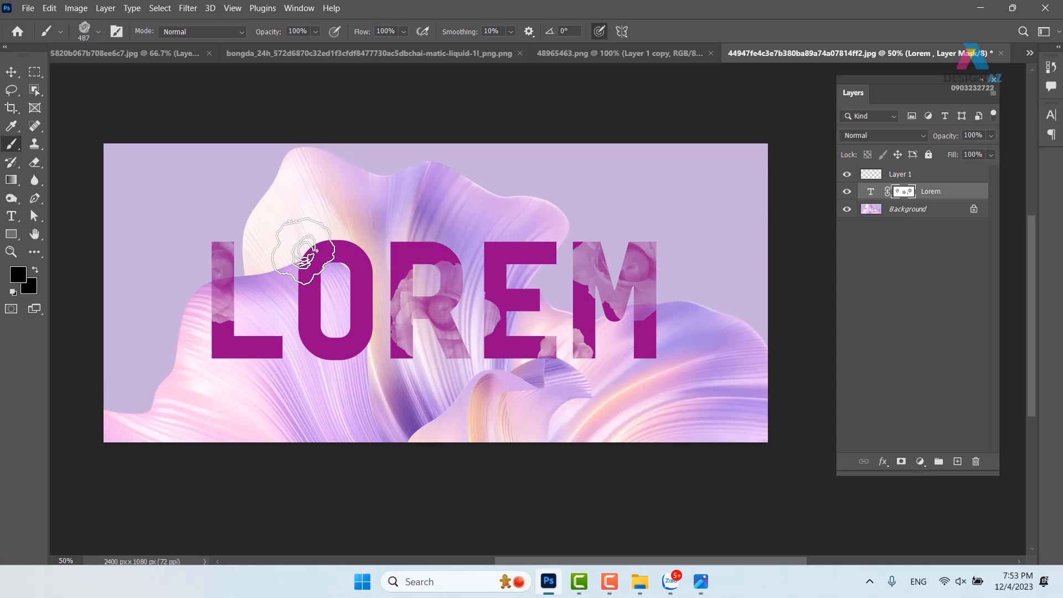
click(303, 252)
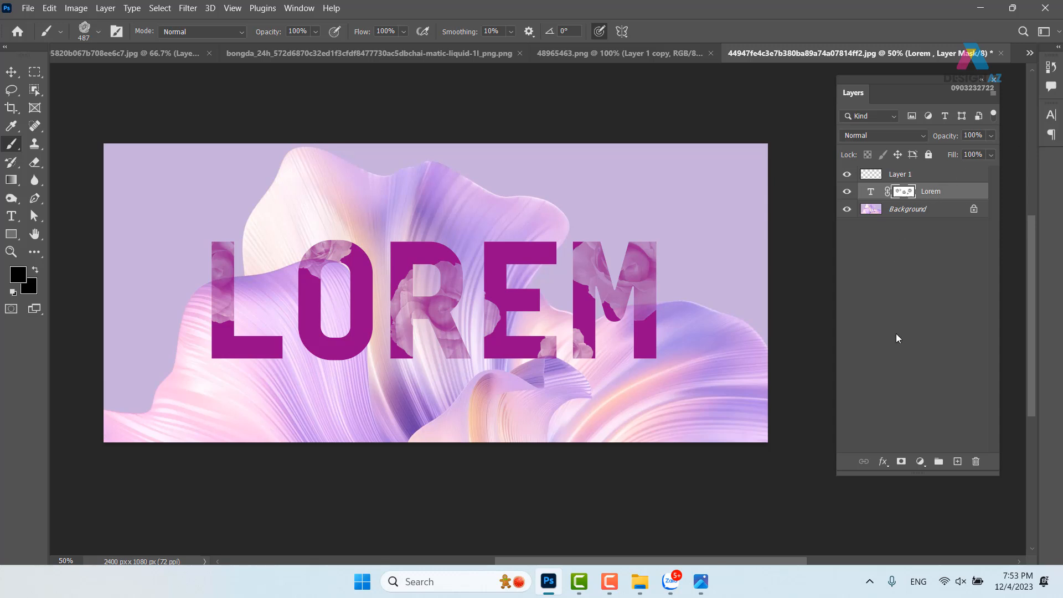
Step: Invert the painted Lorem layer mask and change the foreground colour to white #ffffff
key(ctrl+i)
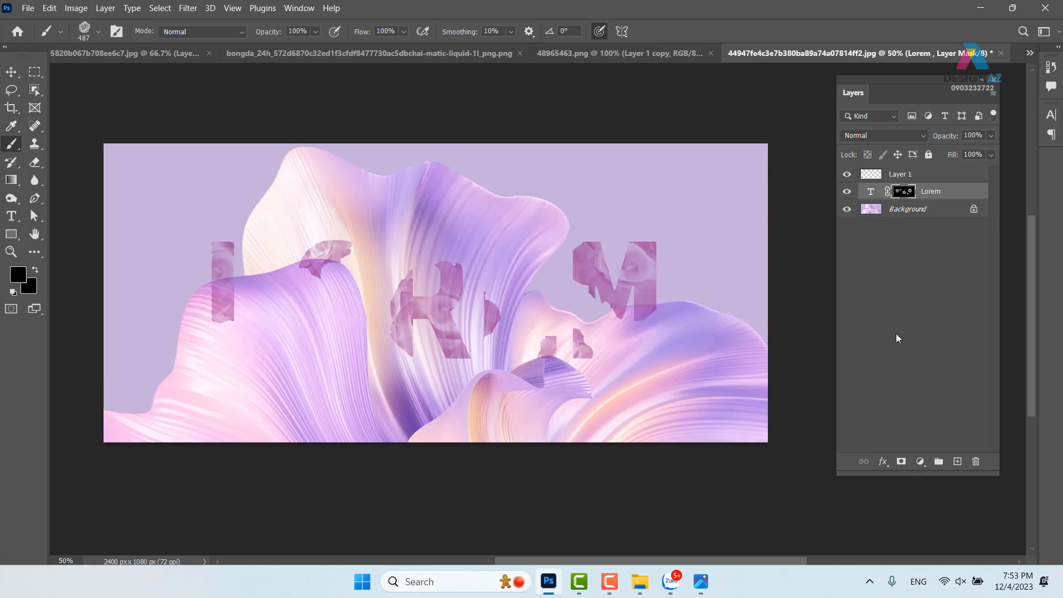
click(19, 275)
text(ffffff)
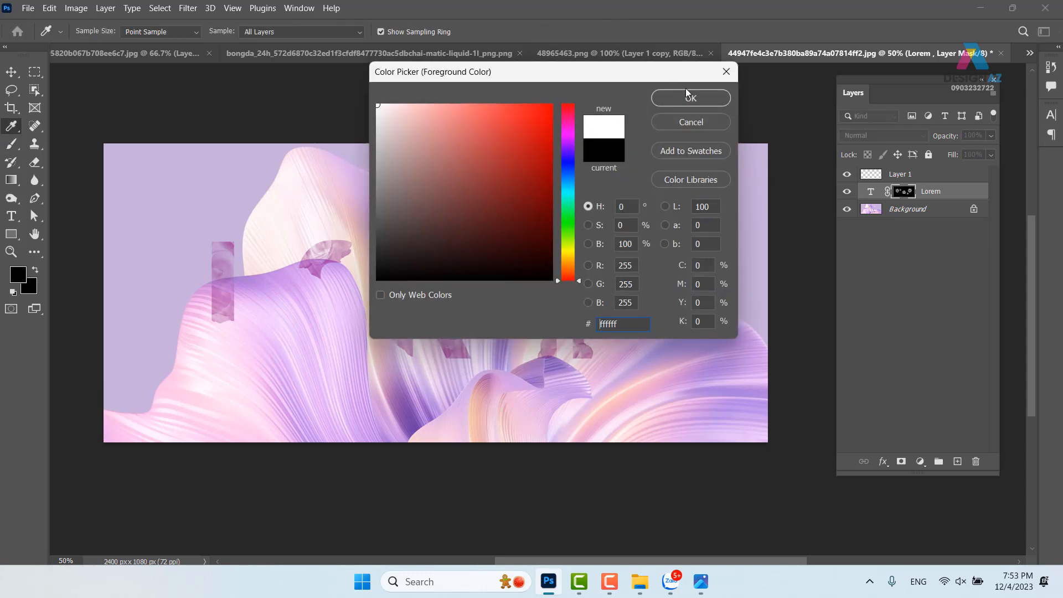
click(691, 98)
Step: Stamp white jittered roses on the Lorem layer mask to reveal more of the L, O, R, E and M
key(b)
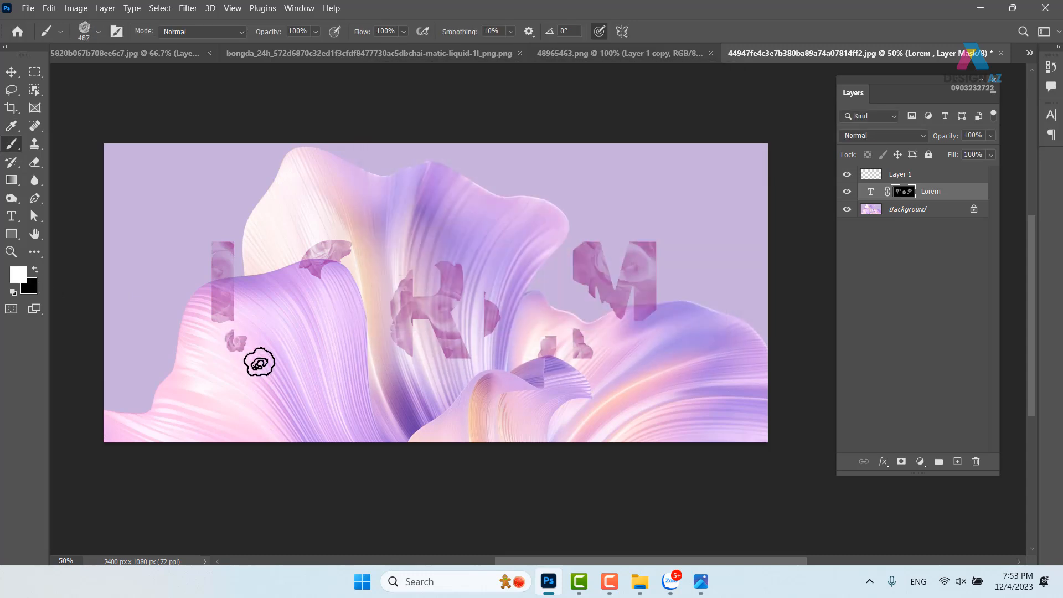
click(321, 280)
click(354, 287)
click(353, 355)
click(285, 316)
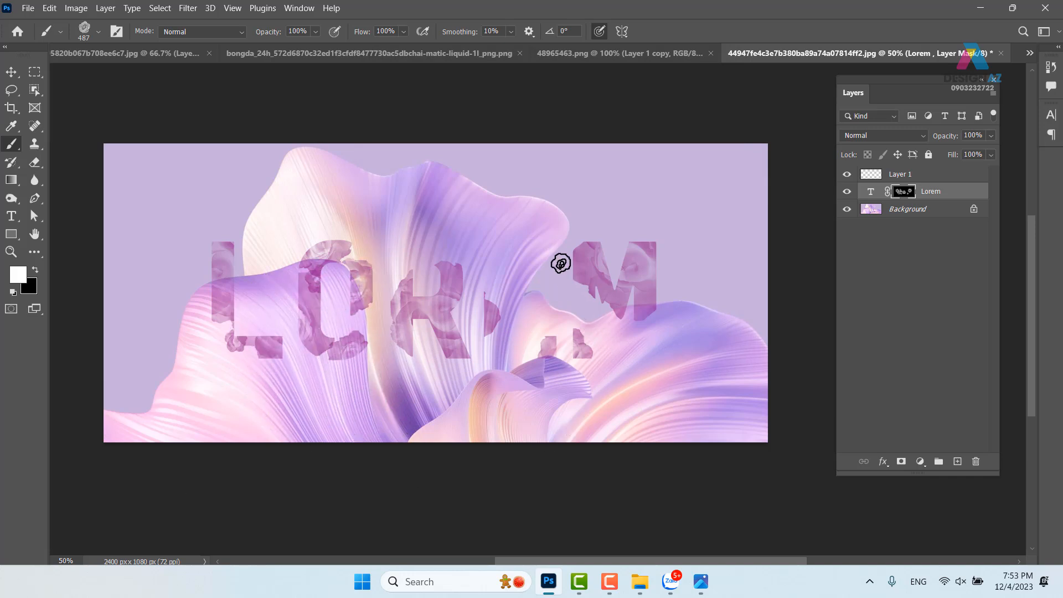
click(518, 243)
click(416, 255)
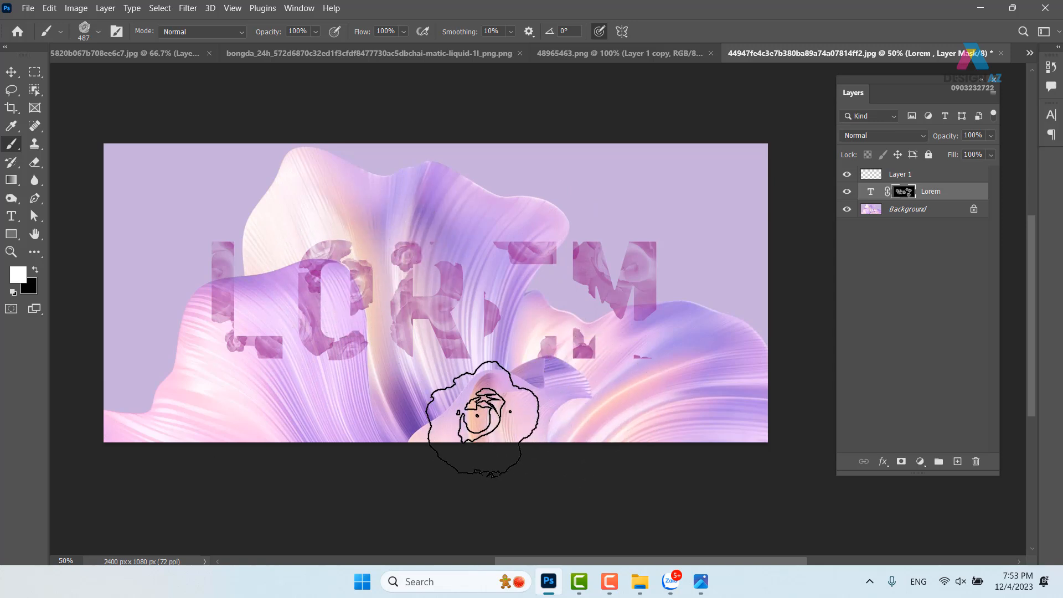
click(649, 358)
click(596, 393)
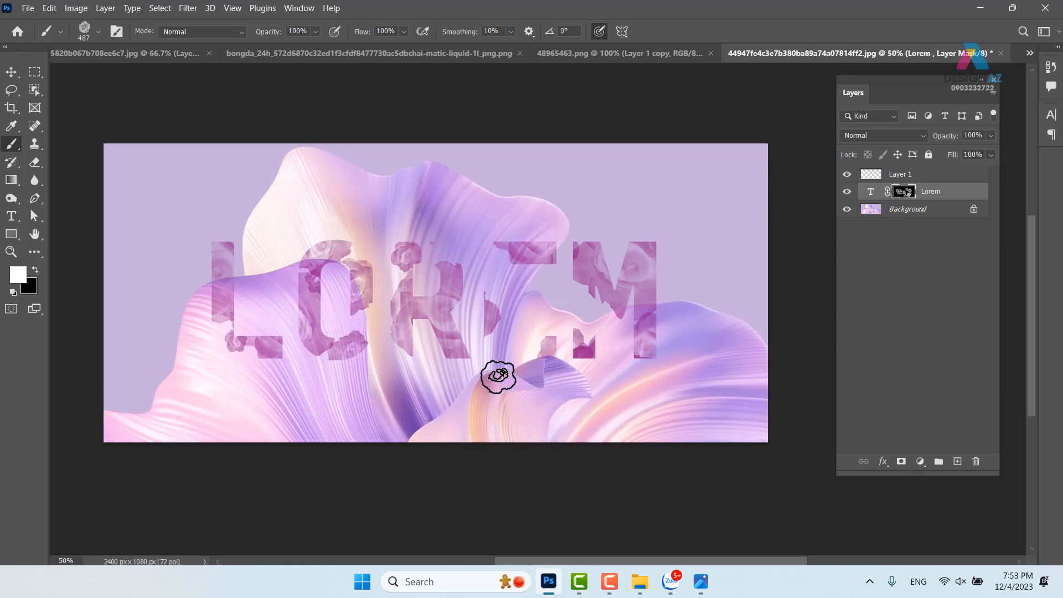
click(503, 339)
click(498, 289)
click(500, 258)
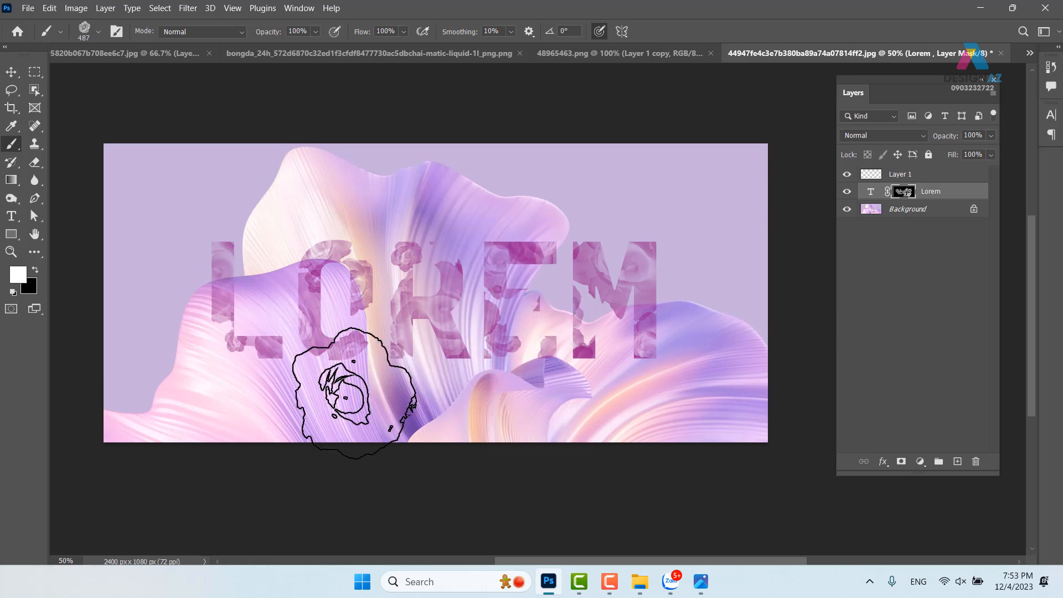
click(586, 269)
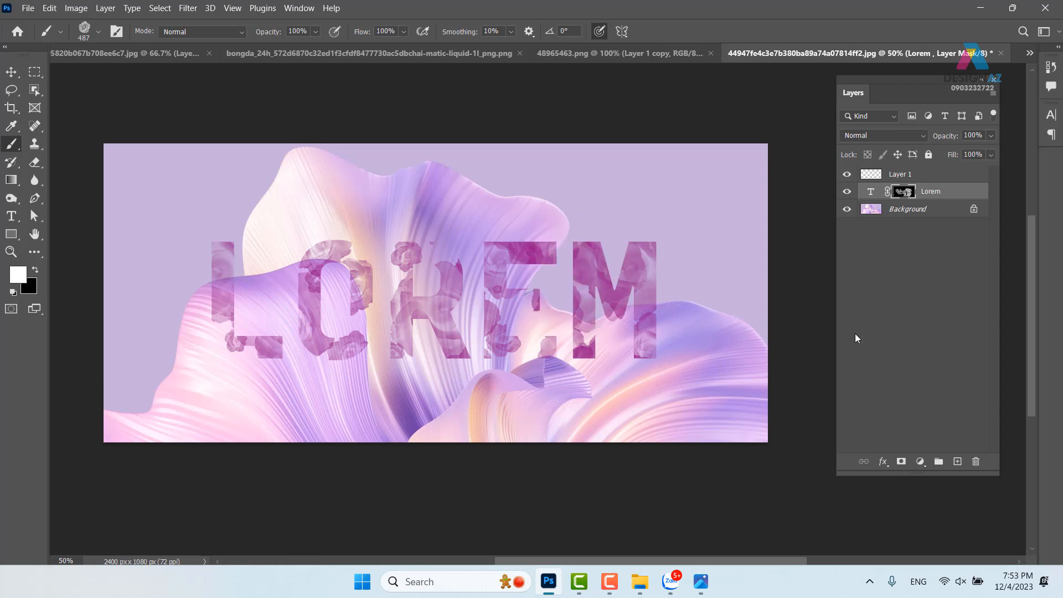
Step: Load the Lorem lettering as a selection and add a new layer above the text
ctrl+click(874, 197)
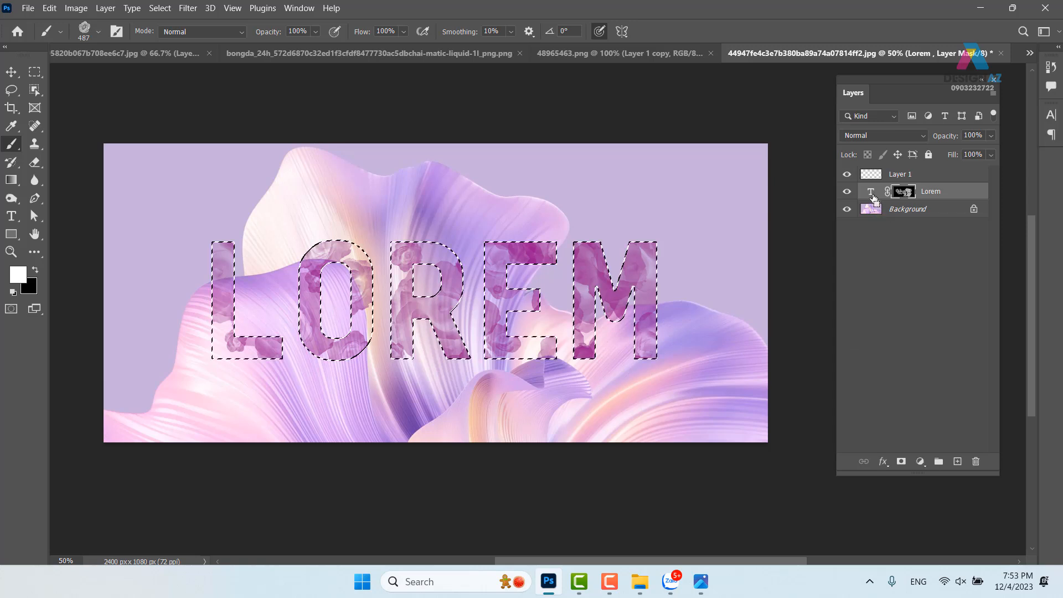
click(959, 463)
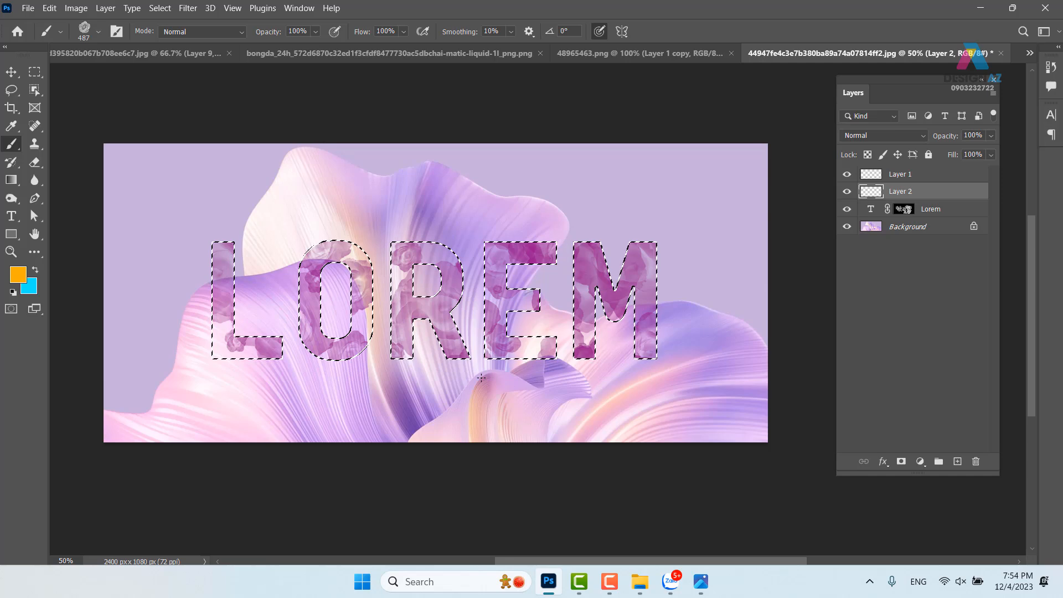
Step: Stroke the lettering selection on the new layer with a 3 px centred line in very pale pink
key(m)
right_click(447, 288)
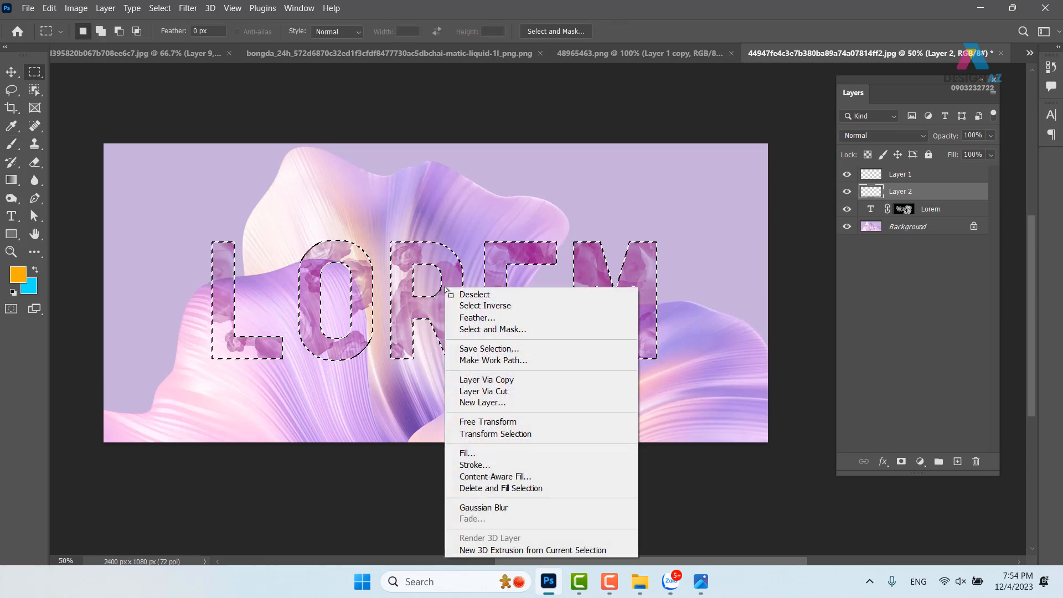
click(502, 467)
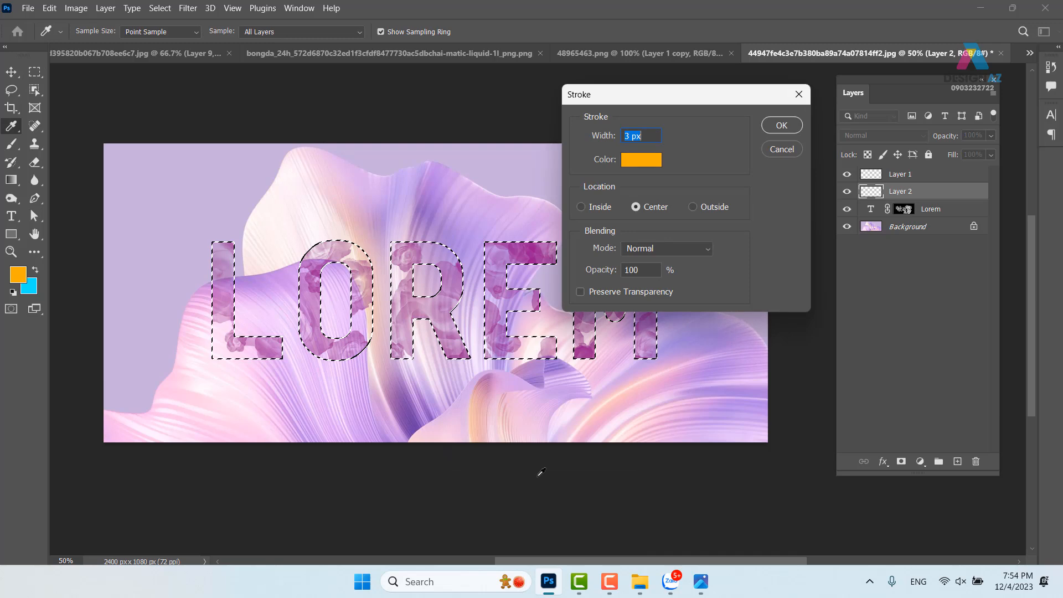
click(652, 162)
drag(422, 133, 370, 96)
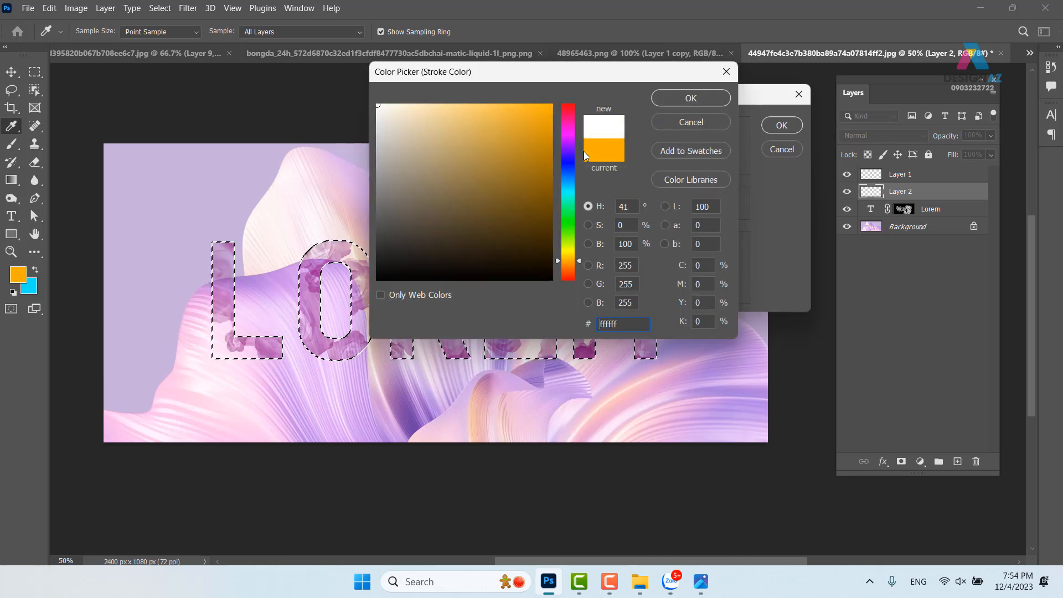
drag(573, 261, 568, 118)
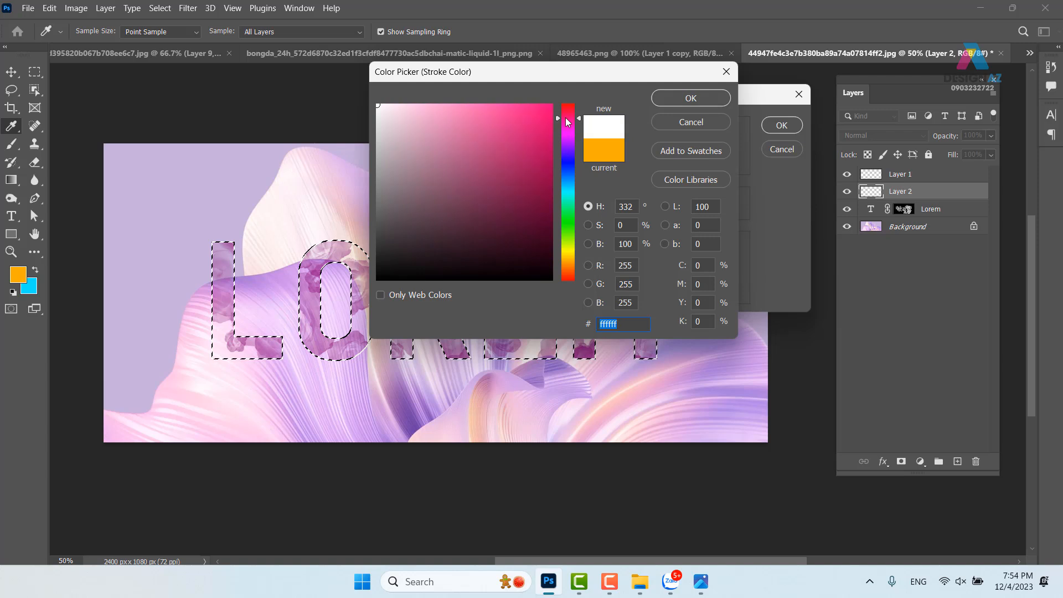
click(426, 102)
drag(426, 100, 395, 89)
click(709, 97)
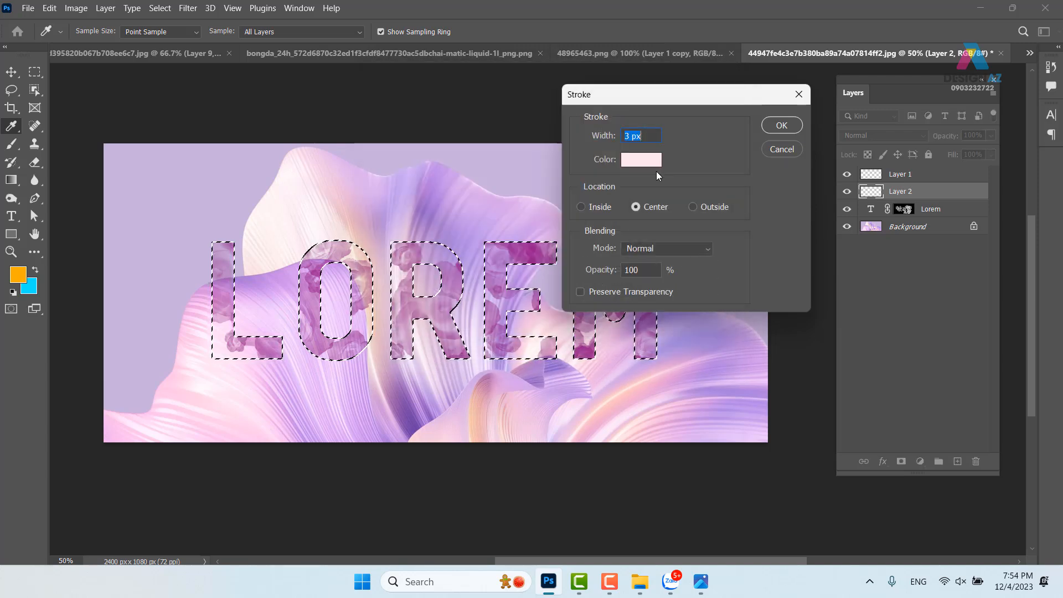
click(782, 125)
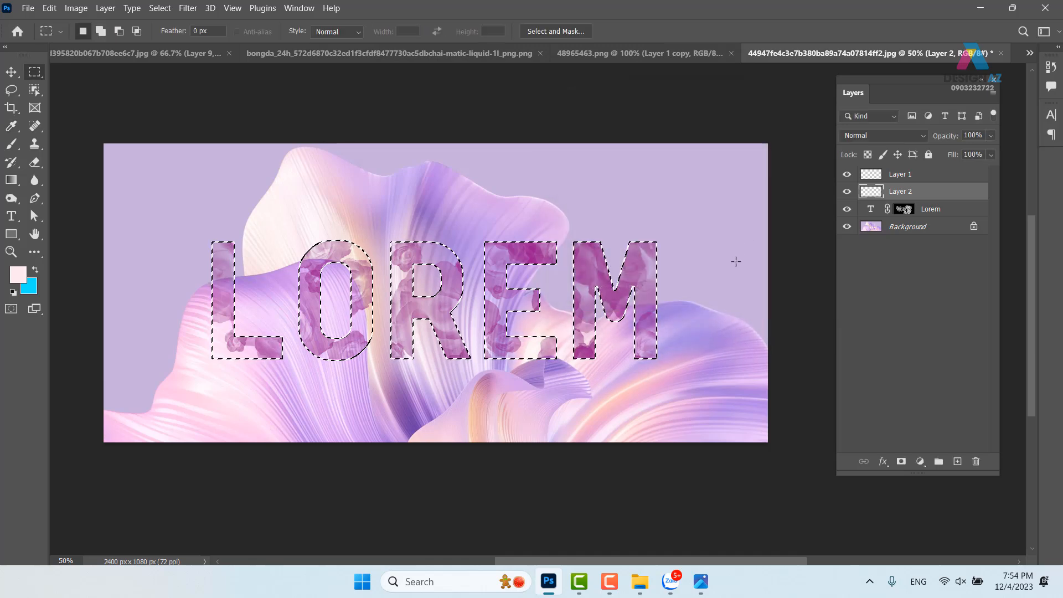
Step: Try deselecting and moving the outline, and undo back to the active lettering selection
key(v)
key(ctrl+d)
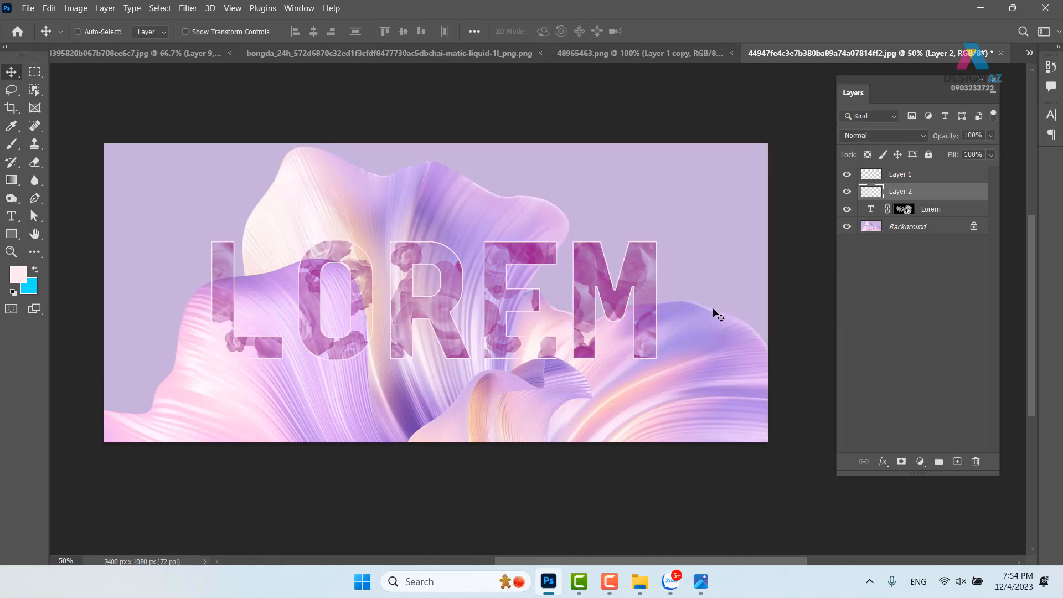
drag(486, 350, 488, 266)
key(ctrl+z)
key(ctrl+z)
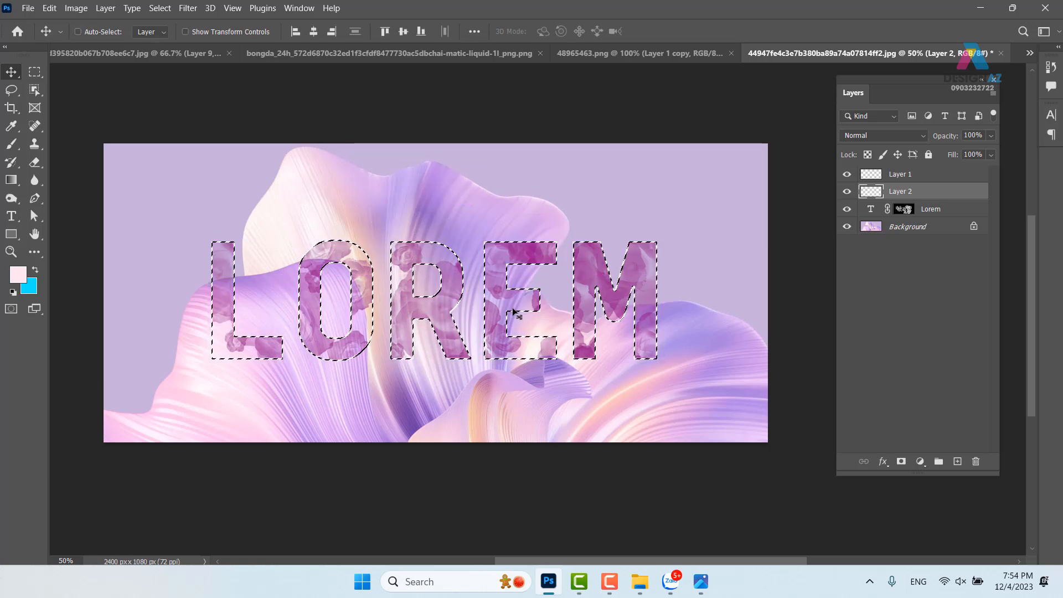
Step: Stroke the lettering selection with an 8 px centred pale pink line and deselect
key(m)
right_click(509, 294)
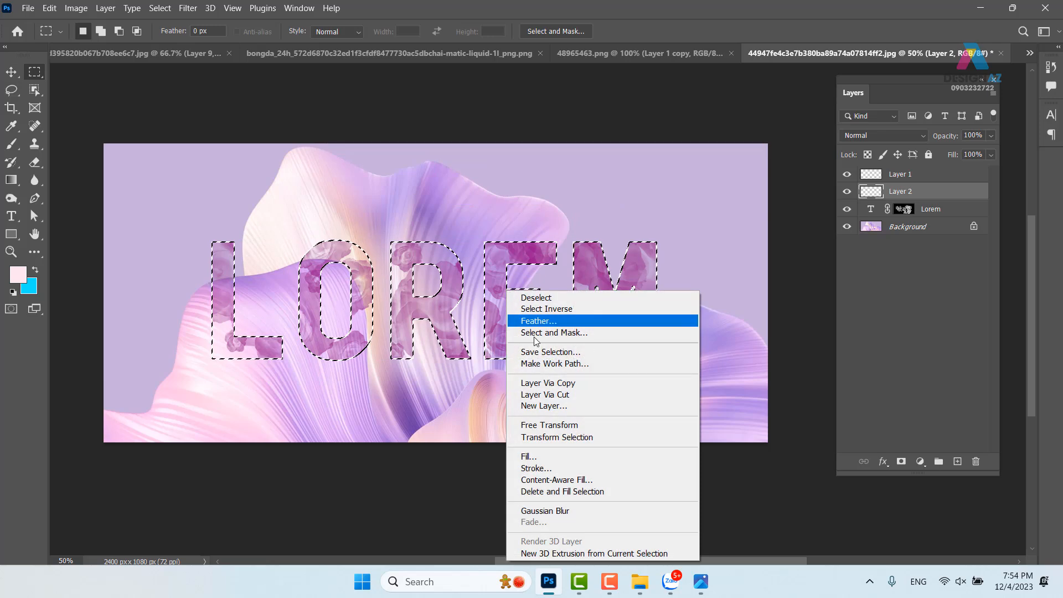
click(553, 463)
drag(649, 136, 586, 137)
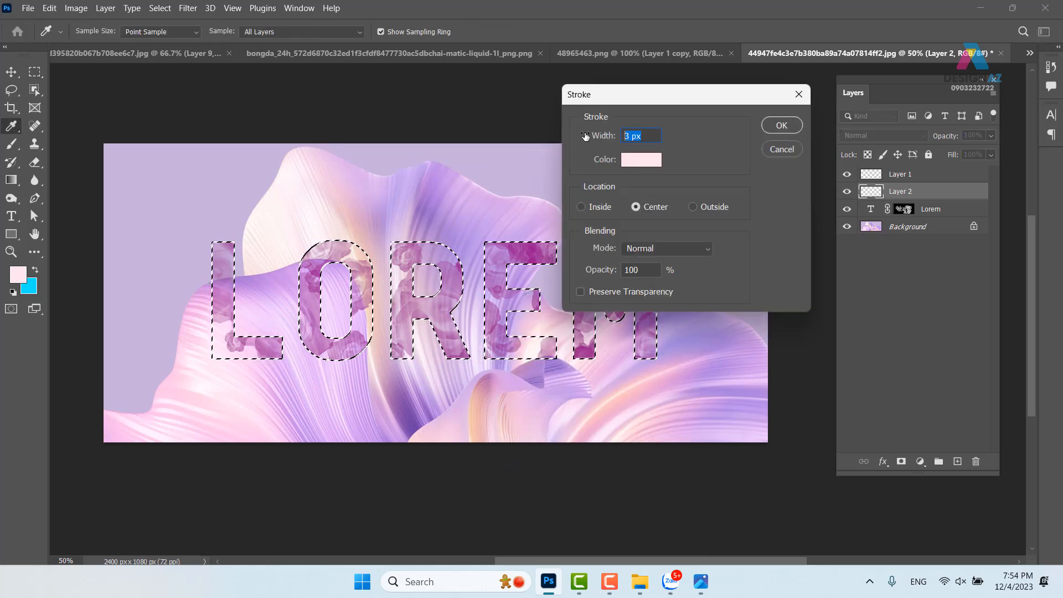
text(8)
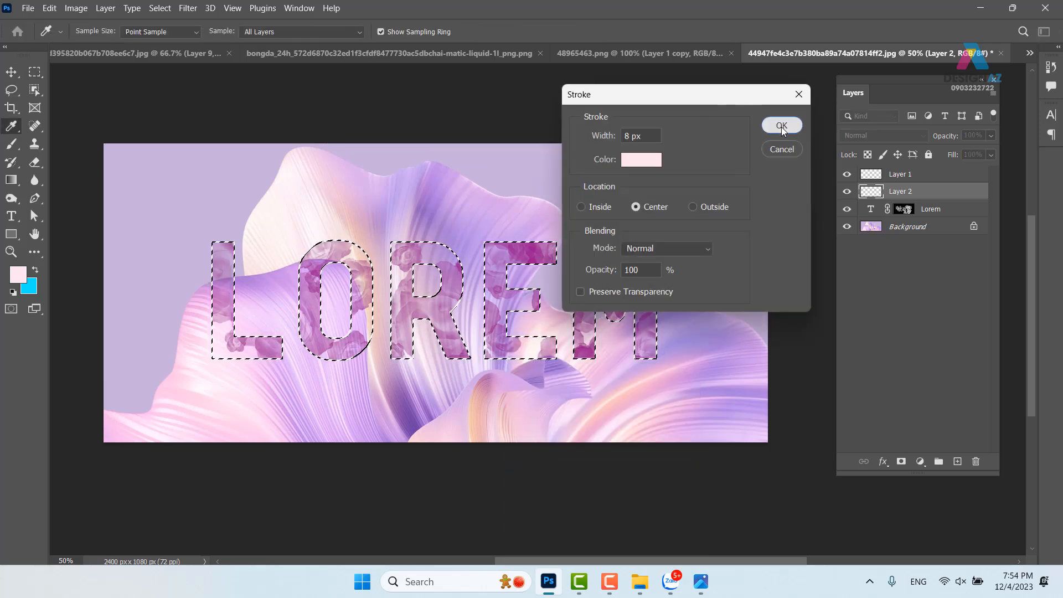
click(782, 126)
key(ctrl+d)
key(m)
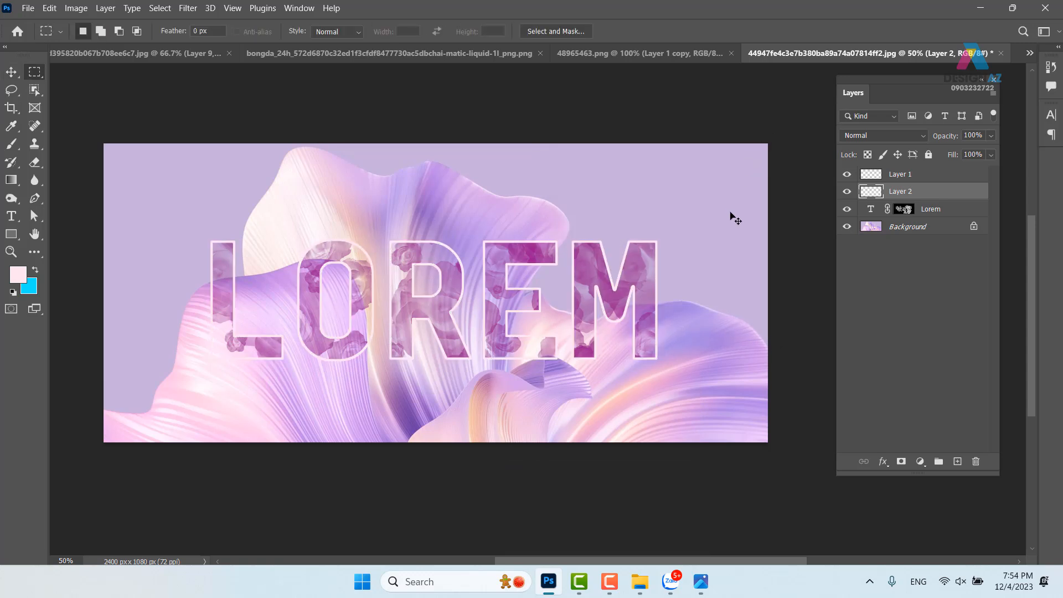
Step: Shift the pale pink outline on Layer 2 slightly right and down so it is offset from the magenta letters
key(ctrl+minus)
key(ctrl+plus)
key(ctrl+plus)
key(ctrl+plus)
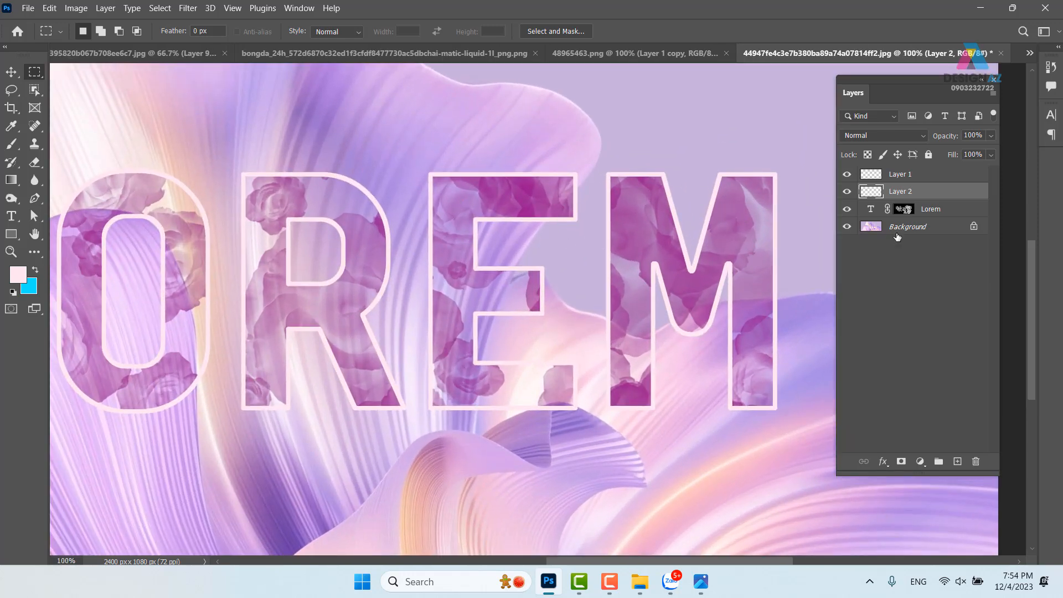
click(907, 212)
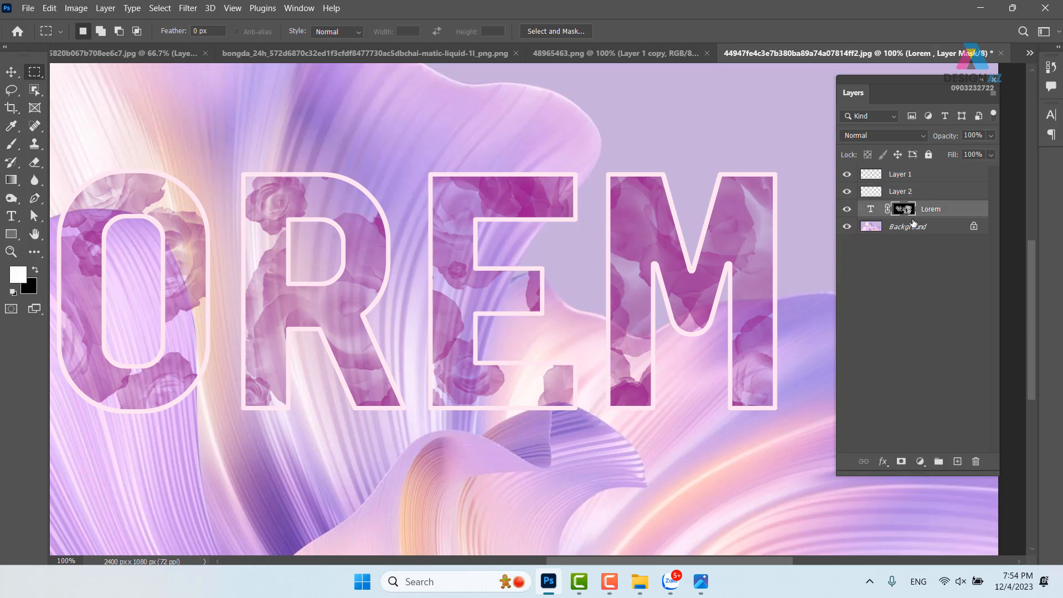
click(900, 192)
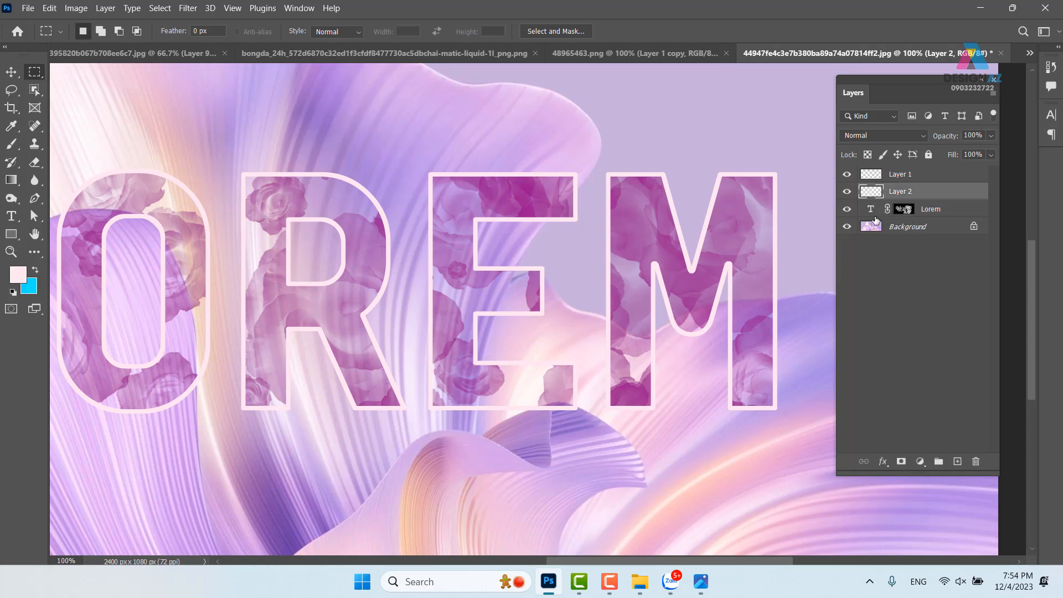
key(v)
mouse_move(778, 281)
mouse_down()
mouse_move(788, 266)
mouse_move(789, 289)
mouse_up()
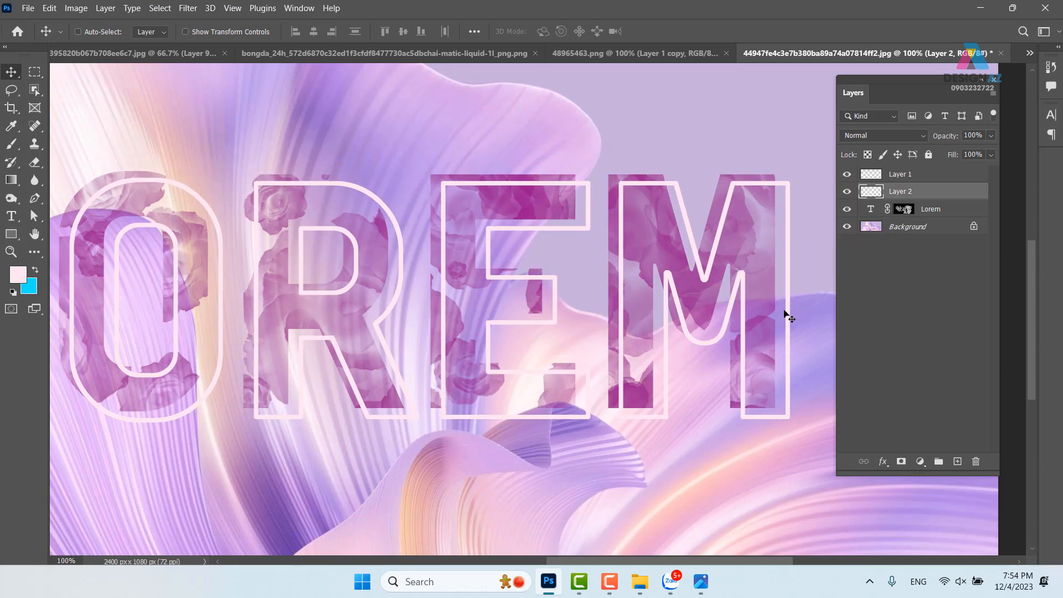
Step: Target the Lorem layer mask and choose a 4 px brush preset for fine line work on the M
click(905, 209)
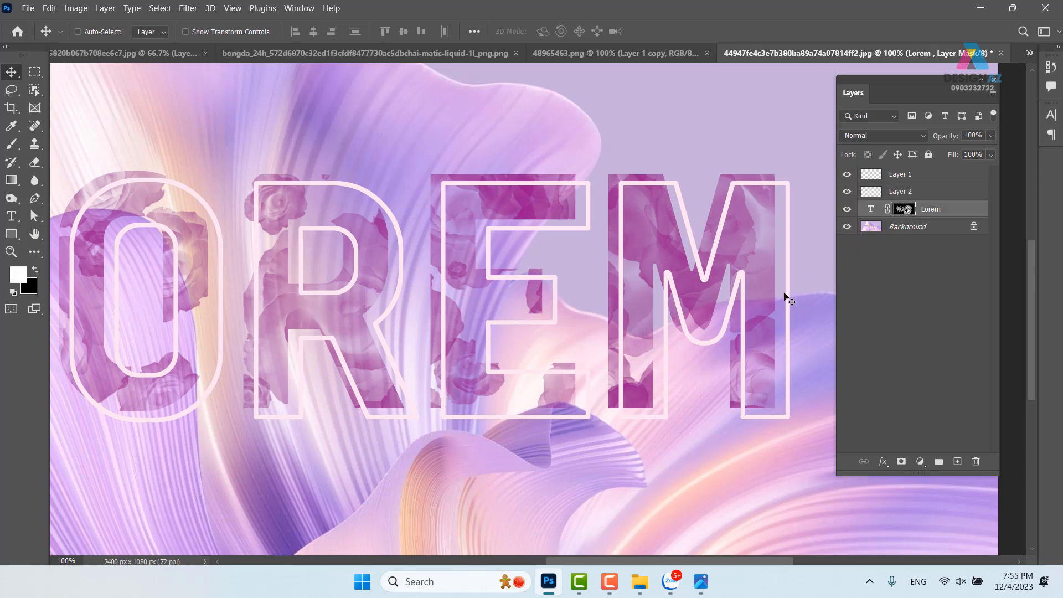
key(ctrl+plus)
drag(751, 318, 405, 280)
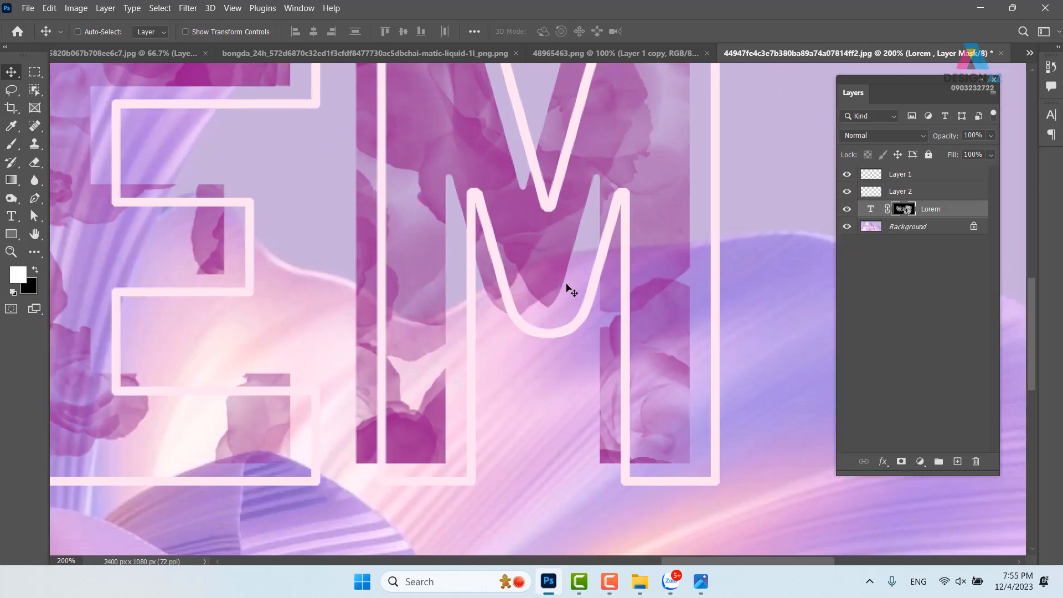
key(b)
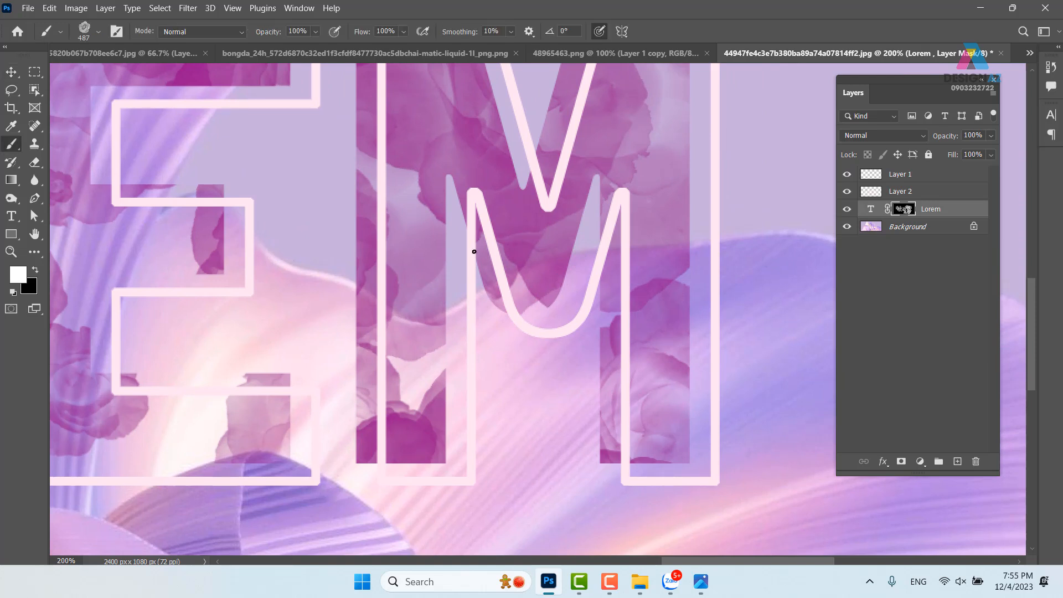
click(98, 32)
click(71, 160)
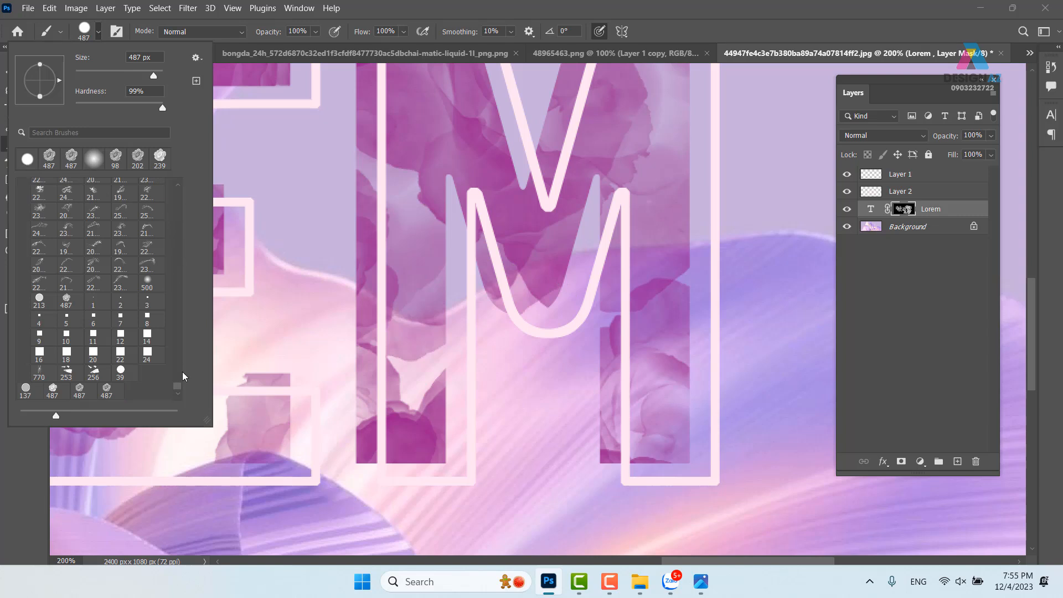
drag(178, 386, 181, 172)
click(67, 206)
drag(562, 242, 226, 225)
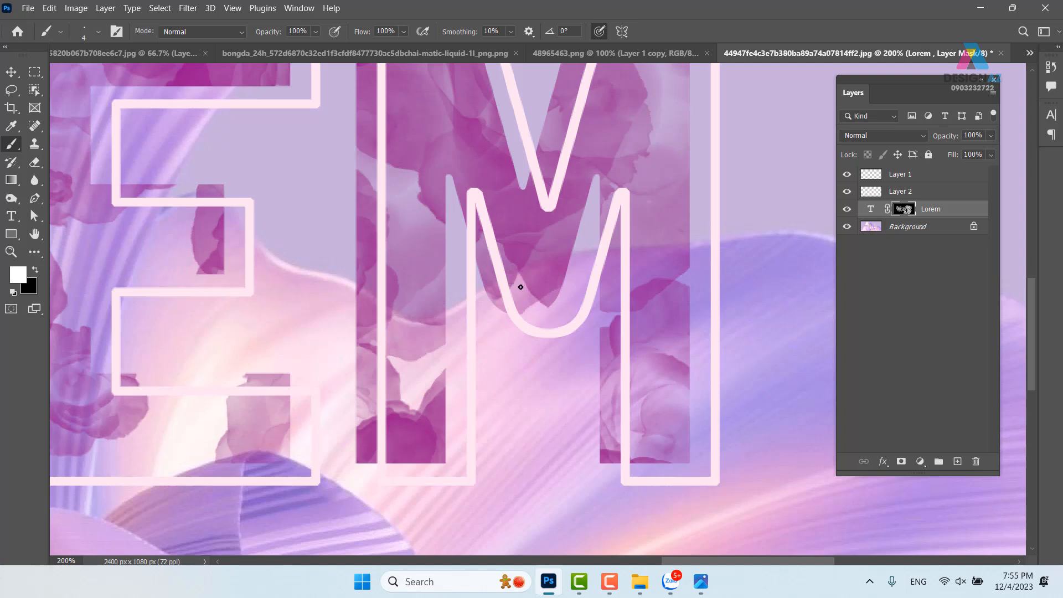
Step: Paint a thin curve under the M's middle point and a striped tapering shape in its left leg on the mask
drag(518, 286, 539, 310)
key(ctrl+z)
mouse_move(479, 255)
mouse_down()
mouse_move(498, 307)
mouse_move(533, 314)
mouse_move(562, 286)
mouse_move(557, 302)
mouse_move(572, 249)
mouse_up()
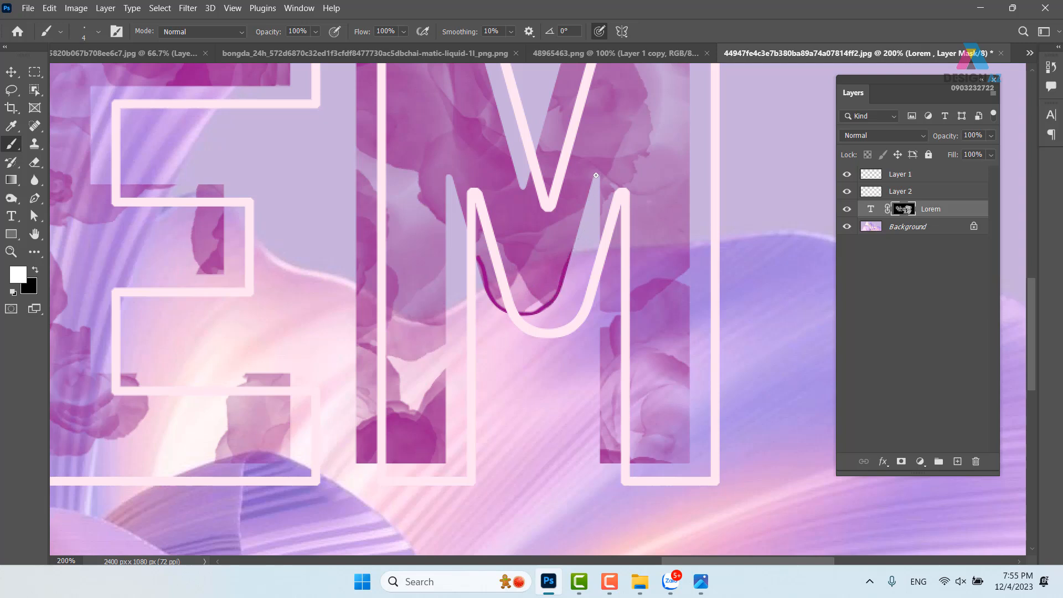
mouse_move(461, 360)
mouse_down()
mouse_move(431, 341)
mouse_move(428, 367)
mouse_move(419, 348)
mouse_move(407, 398)
mouse_up()
mouse_move(392, 346)
mouse_down()
mouse_move(395, 396)
mouse_move(382, 361)
mouse_move(381, 396)
mouse_up()
mouse_move(378, 347)
mouse_down()
mouse_move(433, 339)
mouse_move(430, 367)
mouse_move(399, 402)
mouse_move(369, 355)
mouse_up()
Step: Line the inner edge of the M's left leg and fill the leg with wavy lines above the striped shape
scroll(513, 406, up, 3)
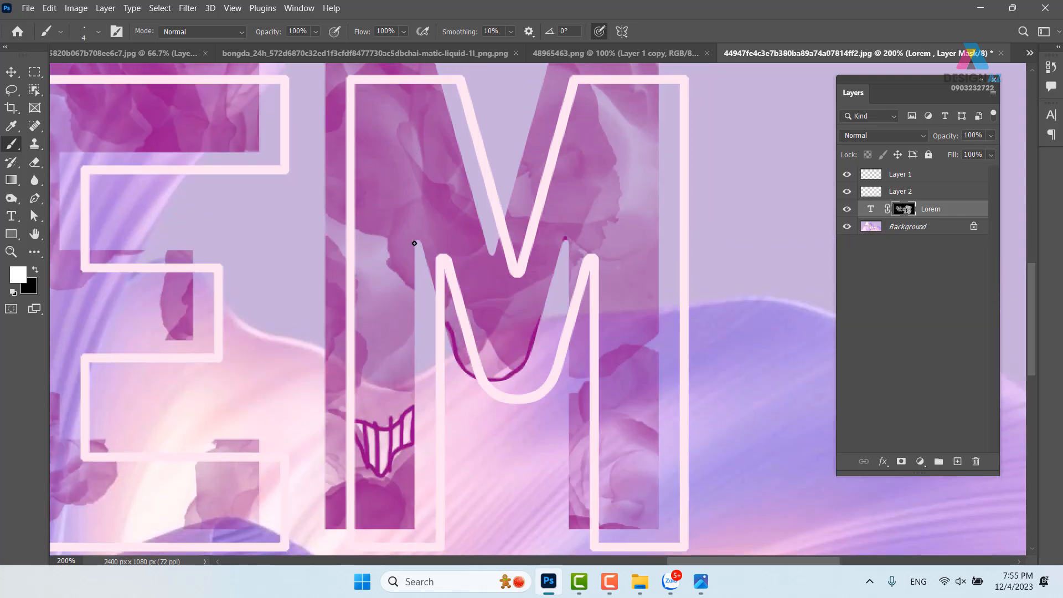
shift+click(416, 408)
mouse_move(325, 216)
mouse_down()
mouse_move(349, 239)
mouse_move(383, 248)
mouse_move(379, 264)
mouse_move(414, 314)
mouse_move(340, 244)
mouse_move(368, 256)
mouse_move(383, 300)
mouse_move(423, 344)
mouse_move(344, 256)
mouse_move(364, 273)
mouse_move(375, 315)
mouse_move(420, 359)
mouse_up()
mouse_move(326, 242)
mouse_down()
mouse_move(351, 274)
mouse_move(362, 324)
mouse_move(417, 378)
mouse_up()
mouse_move(357, 337)
mouse_down()
mouse_move(387, 355)
mouse_move(413, 398)
mouse_up()
mouse_move(368, 356)
mouse_down()
mouse_move(414, 406)
mouse_move(391, 421)
mouse_move(371, 373)
mouse_up()
drag(402, 414, 370, 364)
drag(363, 343, 357, 387)
mouse_move(372, 425)
mouse_down()
mouse_move(368, 398)
mouse_move(379, 413)
mouse_move(366, 414)
mouse_move(361, 383)
mouse_move(364, 414)
mouse_move(353, 398)
mouse_move(366, 422)
mouse_up()
Step: Paint curling, wave-like lines across the upper part of the M's right leg on the Lorem mask
drag(459, 374, 403, 297)
mouse_move(461, 370)
mouse_down()
mouse_move(442, 369)
mouse_move(418, 408)
mouse_up()
mouse_move(403, 330)
mouse_down()
mouse_move(438, 330)
mouse_move(491, 285)
mouse_move(486, 269)
mouse_move(459, 265)
mouse_move(446, 277)
mouse_move(465, 286)
mouse_move(459, 275)
mouse_move(444, 314)
mouse_move(399, 323)
mouse_move(444, 298)
mouse_move(454, 283)
mouse_move(435, 294)
mouse_move(492, 217)
mouse_up()
mouse_move(462, 259)
mouse_down()
mouse_move(435, 266)
mouse_move(450, 286)
mouse_up()
drag(457, 248, 496, 193)
mouse_move(463, 245)
mouse_down()
mouse_move(492, 234)
mouse_move(492, 194)
mouse_move(490, 288)
mouse_up()
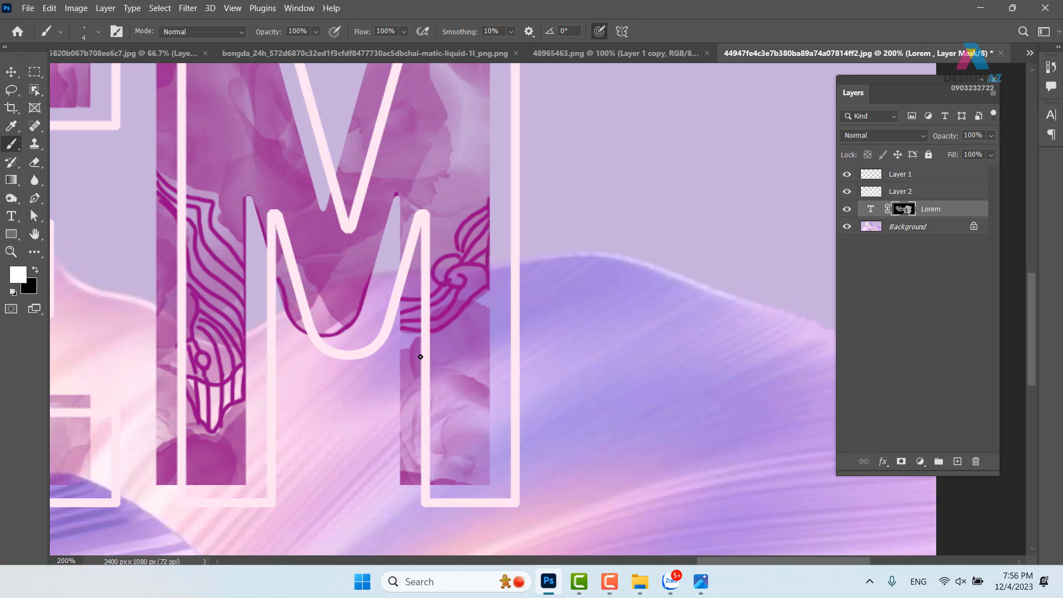
Step: Paint curved lines across the M's right leg below the curls and trace the leg's inner edge
drag(421, 336, 417, 371)
drag(470, 303, 491, 312)
mouse_move(402, 403)
mouse_down()
mouse_move(444, 367)
mouse_move(503, 397)
mouse_up()
drag(402, 326, 403, 479)
Step: Paint pointed leaf shapes with inner veins above the curls in the M's right leg
scroll(404, 479, up, 3)
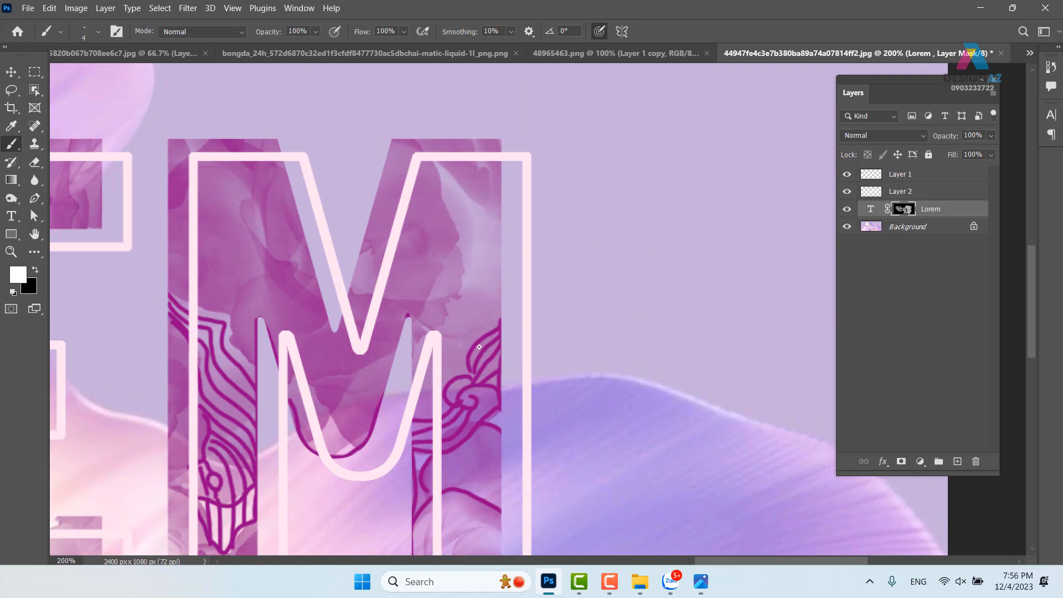
mouse_move(467, 368)
mouse_down()
mouse_move(438, 346)
mouse_move(433, 304)
mouse_move(447, 300)
mouse_move(473, 340)
mouse_move(460, 298)
mouse_move(472, 263)
mouse_move(497, 332)
mouse_up()
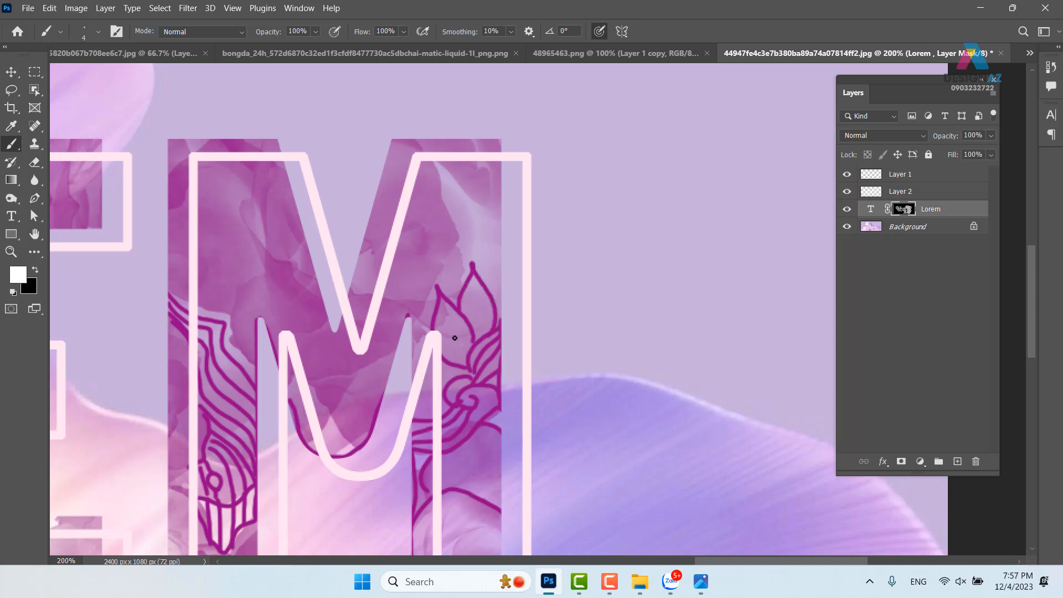
mouse_move(431, 325)
mouse_down()
mouse_move(400, 294)
mouse_move(412, 312)
mouse_up()
mouse_move(425, 377)
mouse_down()
mouse_move(470, 376)
mouse_move(452, 335)
mouse_move(478, 340)
mouse_move(482, 304)
mouse_up()
drag(476, 399, 537, 294)
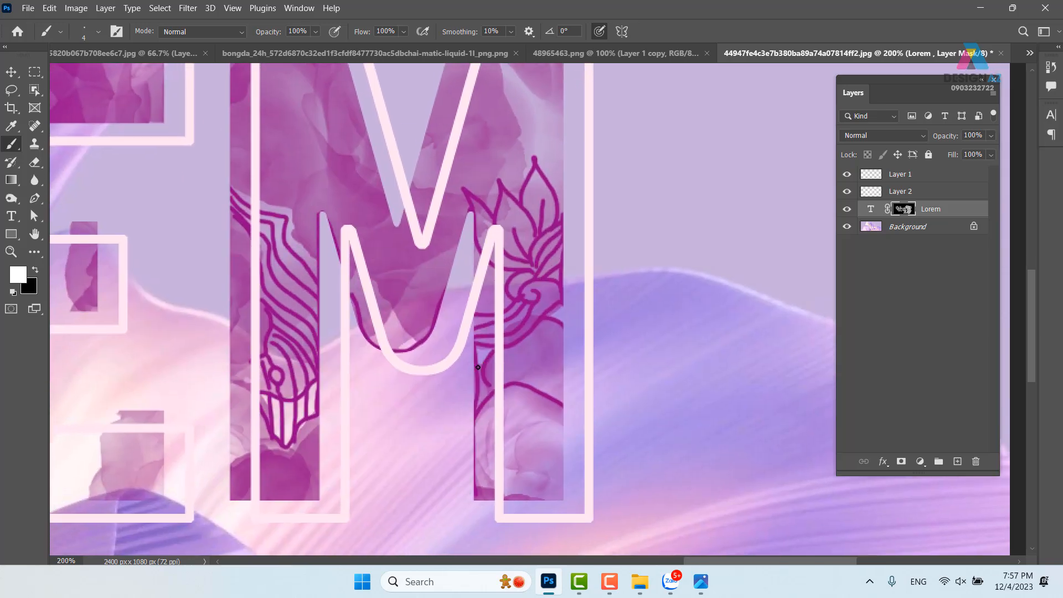
Step: Scribble thin criss-cross lines over the letter L on the Lorem layer mask
drag(416, 380, 566, 381)
key(ctrl+minus)
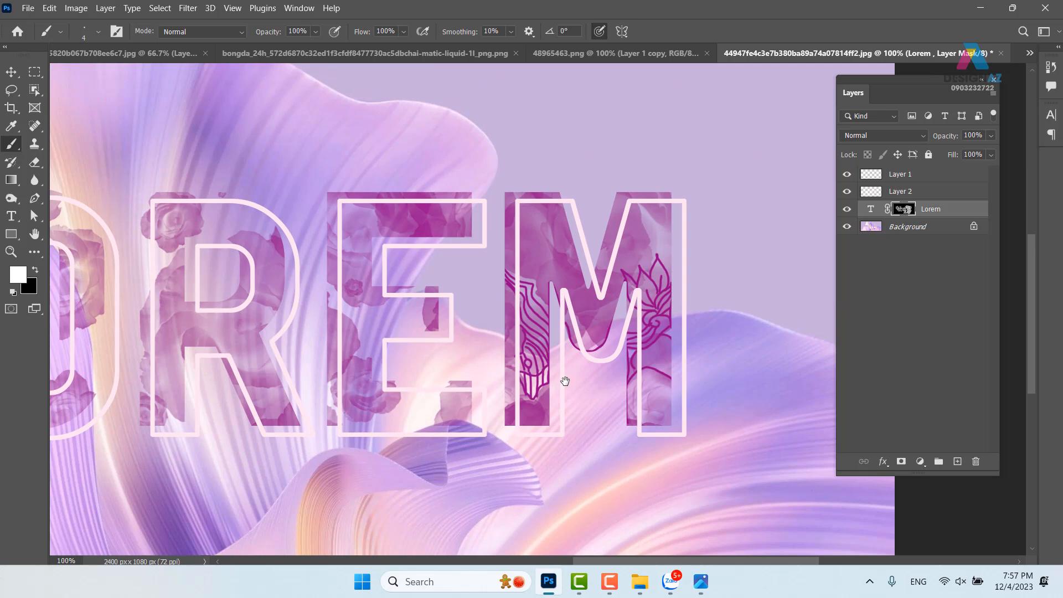
drag(641, 334, 536, 283)
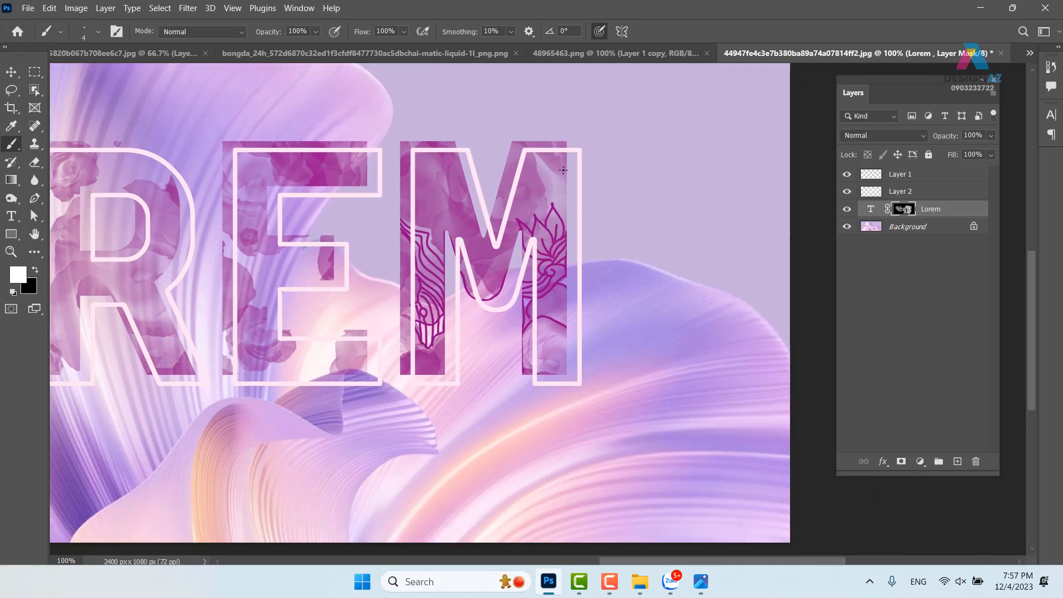
mouse_move(378, 251)
mouse_down()
mouse_move(626, 227)
mouse_move(494, 253)
mouse_up()
mouse_move(219, 262)
mouse_down()
mouse_move(456, 239)
mouse_move(480, 247)
mouse_up()
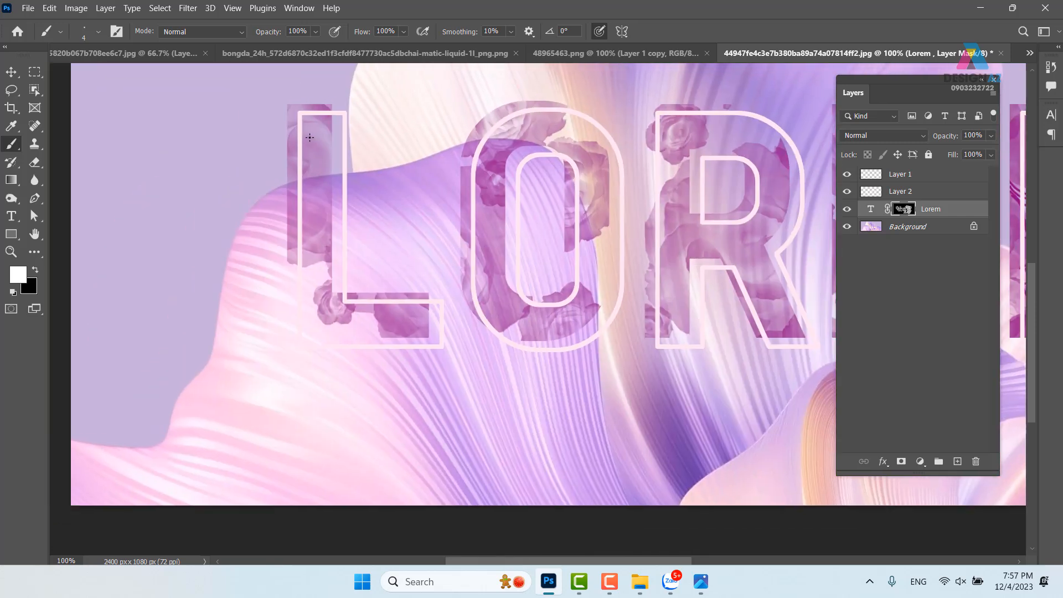
mouse_move(247, 129)
mouse_down()
mouse_move(190, 171)
mouse_move(241, 264)
mouse_move(478, 304)
mouse_move(623, 348)
mouse_move(333, 319)
mouse_move(288, 274)
mouse_up()
mouse_move(176, 244)
mouse_down()
mouse_move(197, 192)
mouse_move(91, 222)
mouse_move(190, 232)
mouse_move(156, 259)
mouse_move(359, 122)
mouse_move(349, 85)
mouse_up()
scroll(225, 231, right, 5)
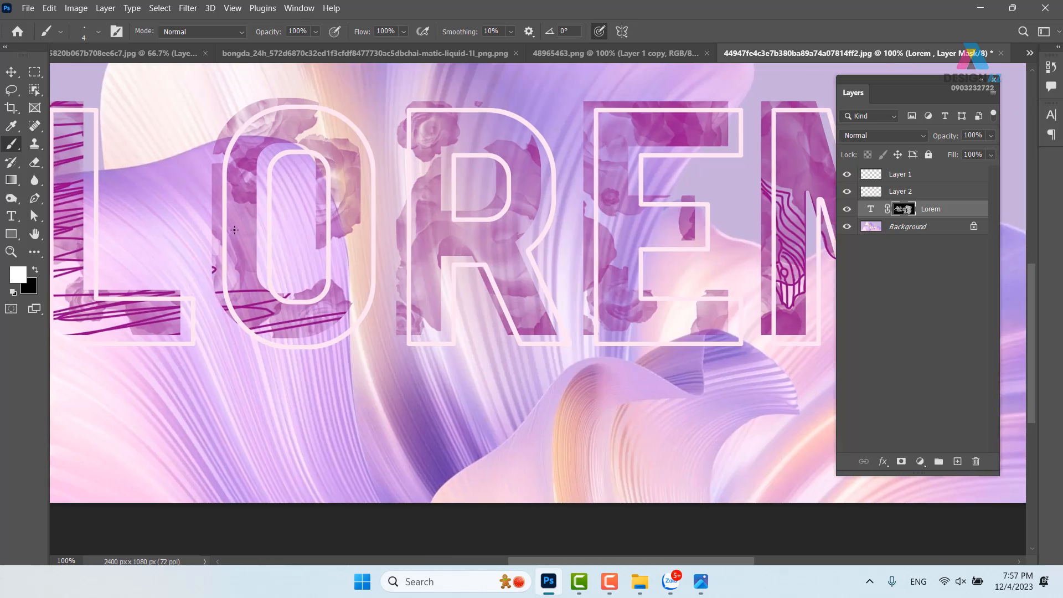
Step: Scribble dense, irregular lines across the O, R and E on the Lorem layer mask
mouse_move(107, 342)
mouse_down()
mouse_move(175, 296)
mouse_move(359, 257)
mouse_move(424, 222)
mouse_move(465, 251)
mouse_move(364, 378)
mouse_move(294, 380)
mouse_move(366, 278)
mouse_move(427, 85)
mouse_move(385, 149)
mouse_move(333, 153)
mouse_move(186, 236)
mouse_move(182, 227)
mouse_move(269, 288)
mouse_move(391, 321)
mouse_move(437, 299)
mouse_move(199, 297)
mouse_move(174, 199)
mouse_move(133, 159)
mouse_move(204, 166)
mouse_move(152, 221)
mouse_move(554, 268)
mouse_up()
drag(579, 239, 365, 283)
mouse_move(414, 325)
mouse_down()
mouse_move(626, 260)
mouse_move(388, 222)
mouse_move(498, 161)
mouse_move(323, 290)
mouse_move(387, 260)
mouse_move(410, 183)
mouse_move(514, 153)
mouse_move(399, 322)
mouse_move(479, 351)
mouse_move(322, 406)
mouse_move(337, 321)
mouse_up()
drag(337, 288, 597, 304)
mouse_move(515, 298)
mouse_down()
mouse_move(344, 330)
mouse_move(526, 299)
mouse_up()
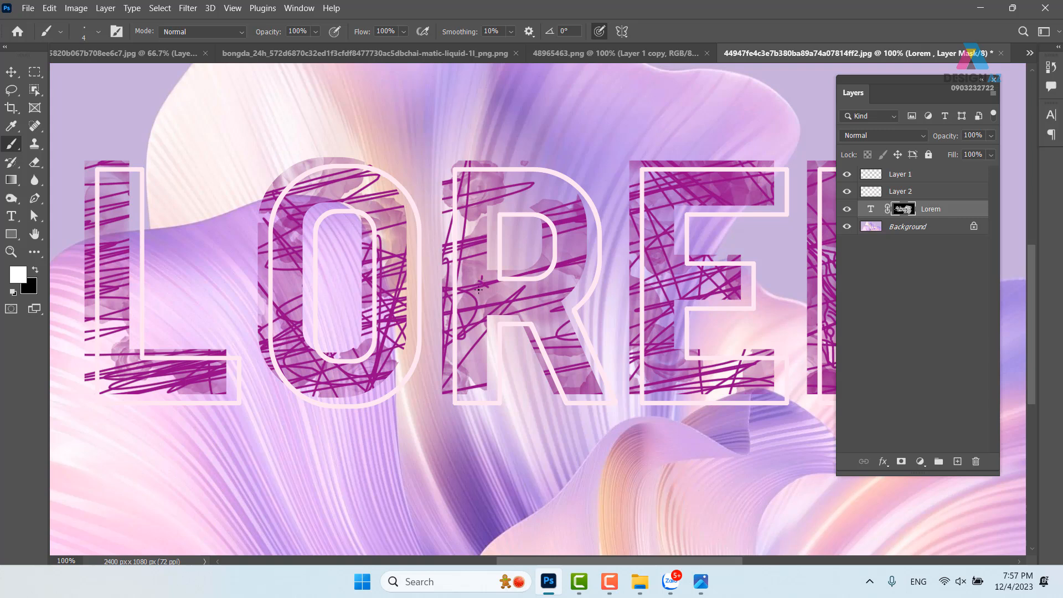
Step: Add more short scribbled strokes to the sparse areas of the lettering on the Lorem layer mask
drag(576, 270, 564, 270)
drag(111, 255, 114, 261)
drag(106, 325, 108, 335)
drag(383, 202, 377, 218)
mouse_move(502, 182)
mouse_down()
mouse_move(574, 204)
mouse_move(552, 190)
mouse_move(572, 205)
mouse_move(566, 193)
mouse_move(546, 211)
mouse_up()
drag(609, 356, 529, 340)
Step: Fill the Lorem layer mask with white and hide the pale outline on Layer 2
key(ctrl+minus)
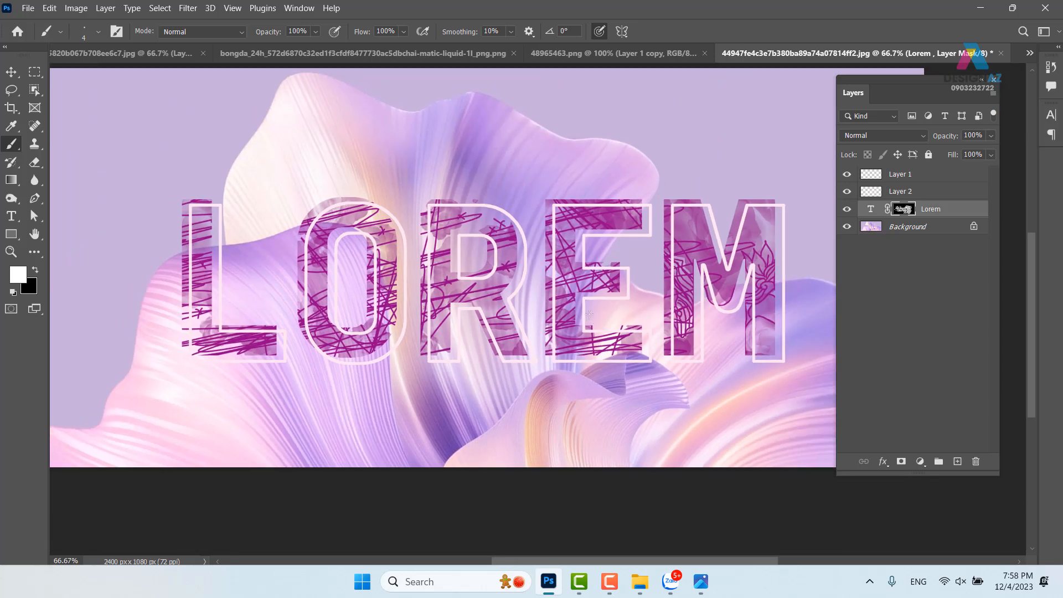
drag(762, 360, 705, 347)
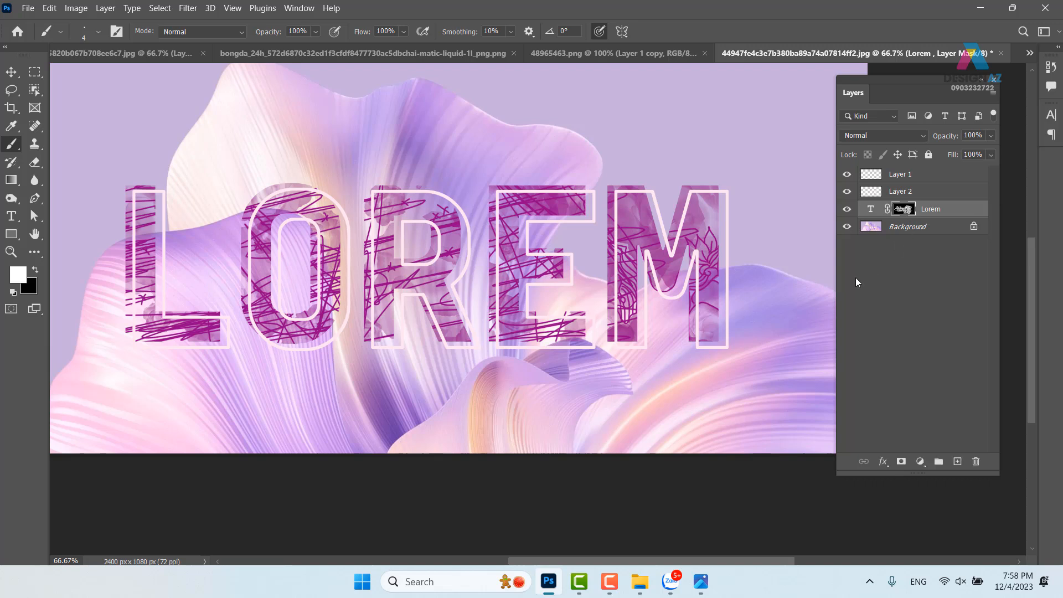
key(alt+BackSpace)
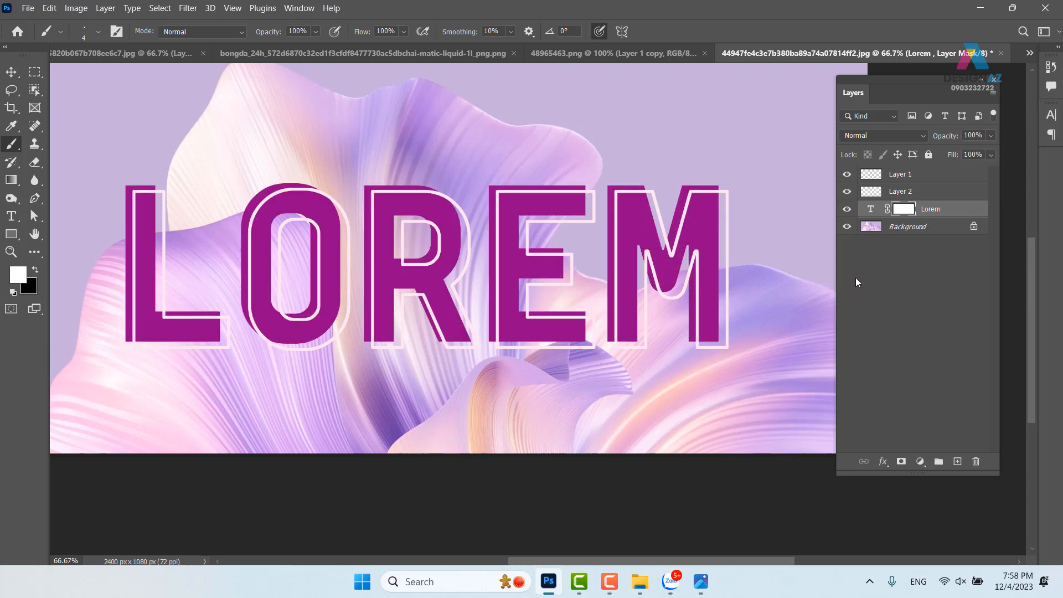
click(945, 194)
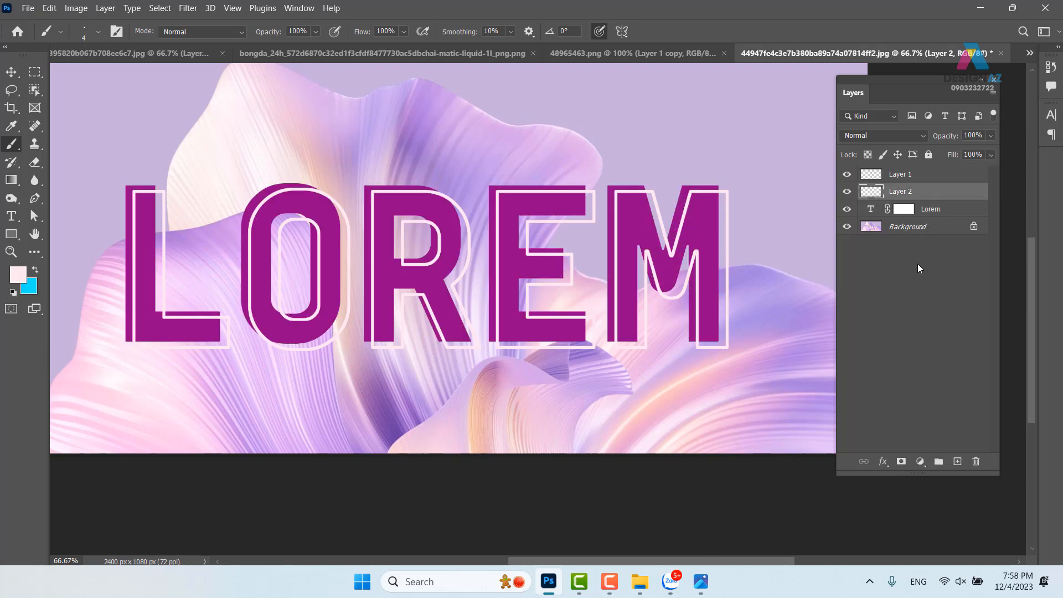
click(847, 191)
drag(424, 318, 445, 266)
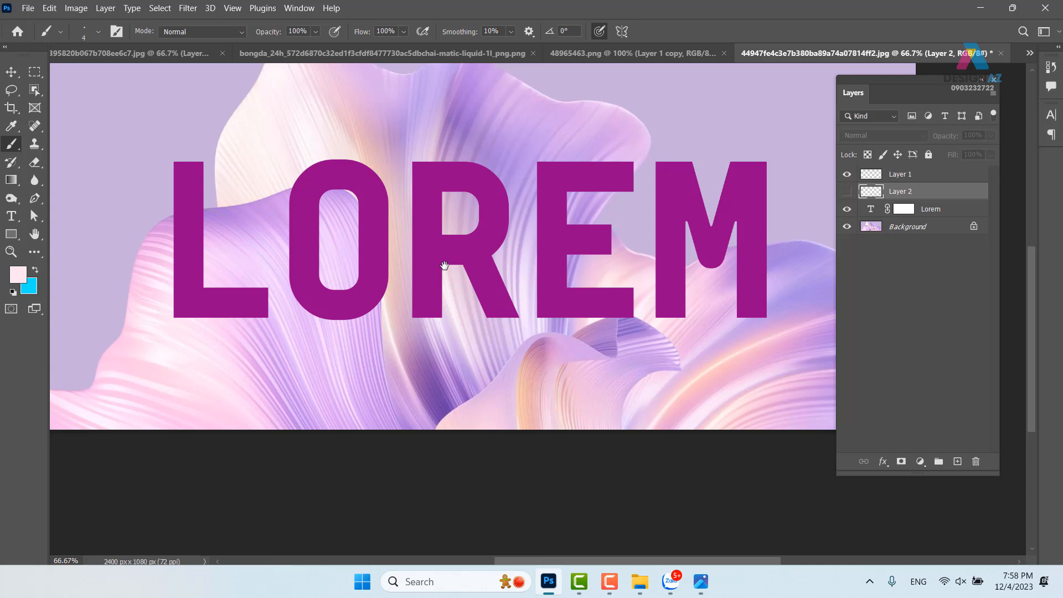
Step: Start opening an image and browse to the thuvienanh > Backgroud > texture folder on drive E
key(ctrl+o)
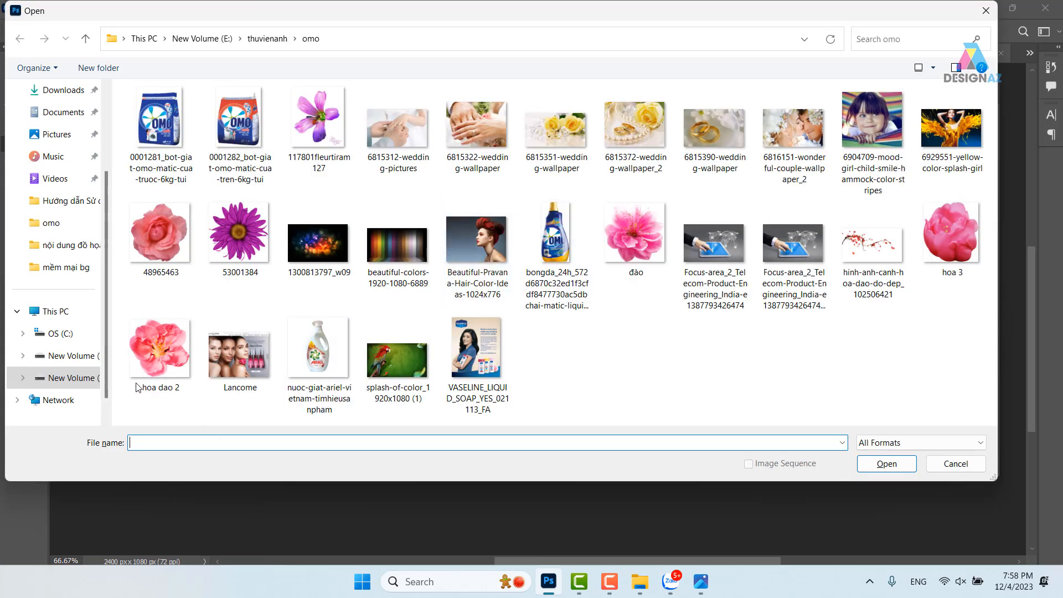
click(72, 379)
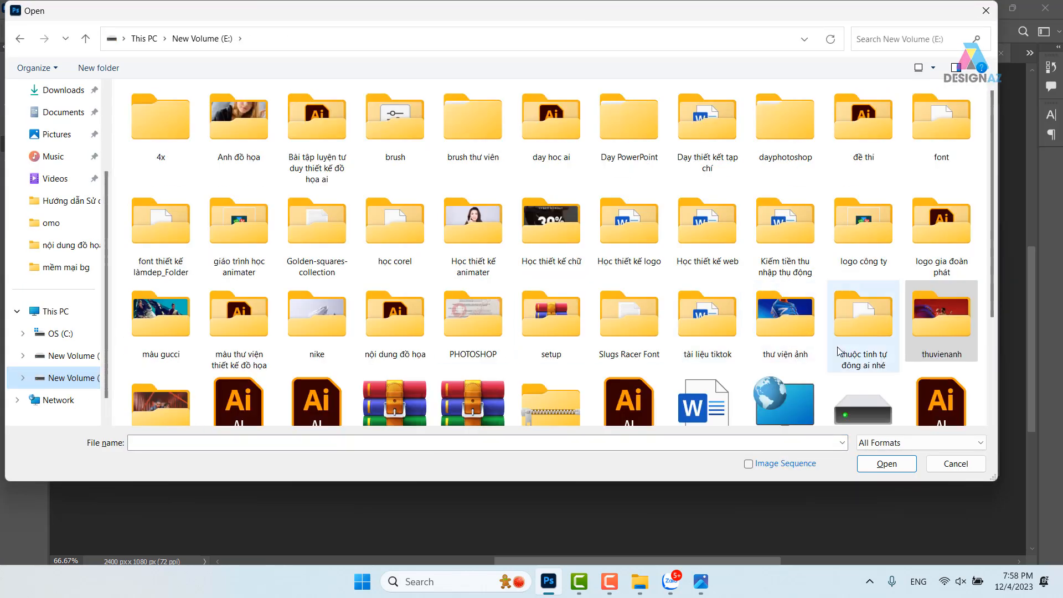
double_click(945, 329)
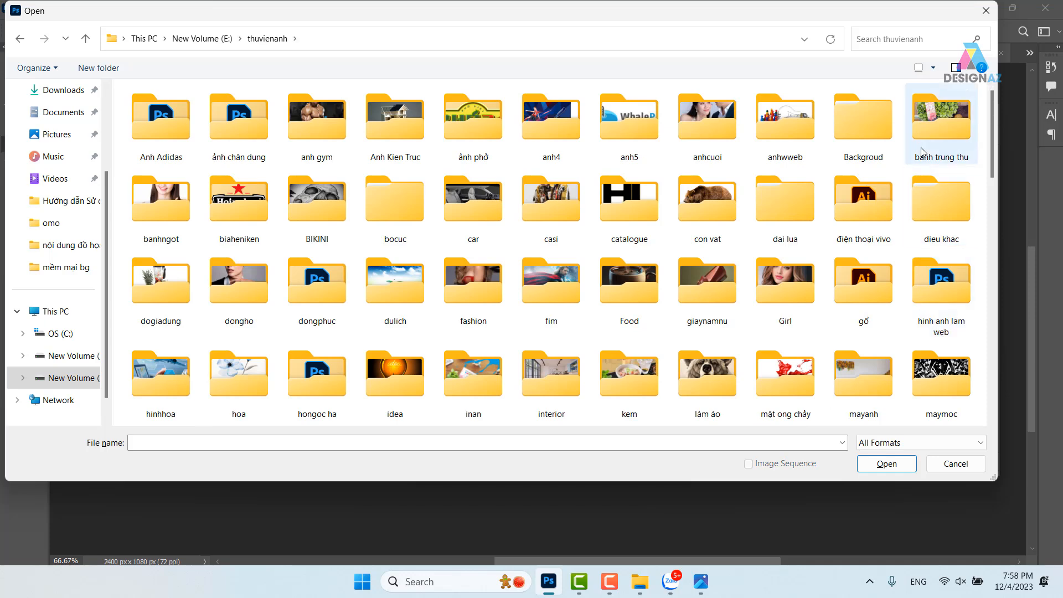
double_click(883, 140)
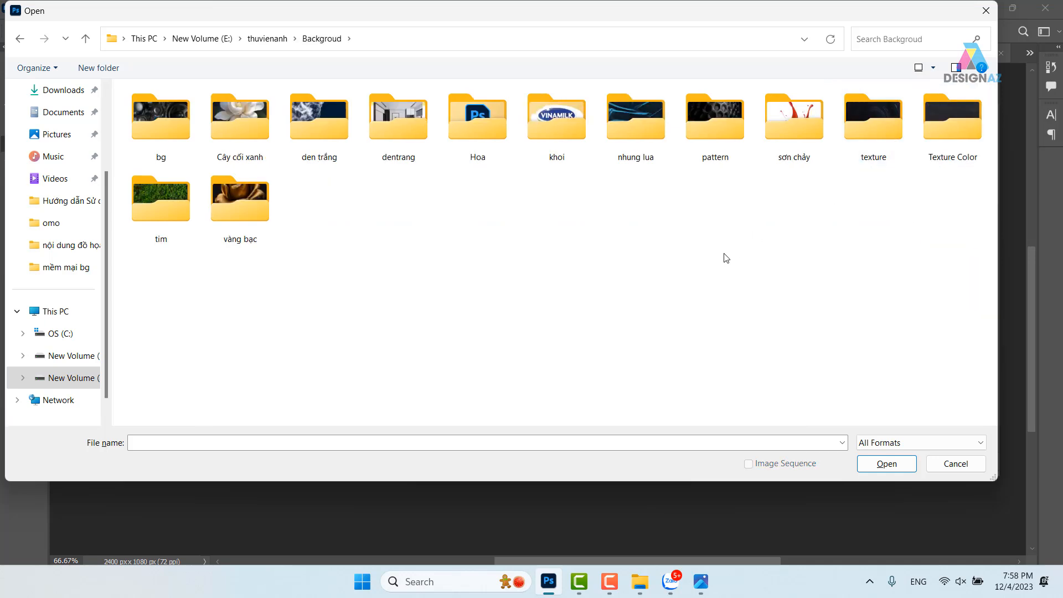
double_click(872, 129)
Step: Look through the thumbnails in the texture folder for a suitable texture image
scroll(376, 327, down, 3)
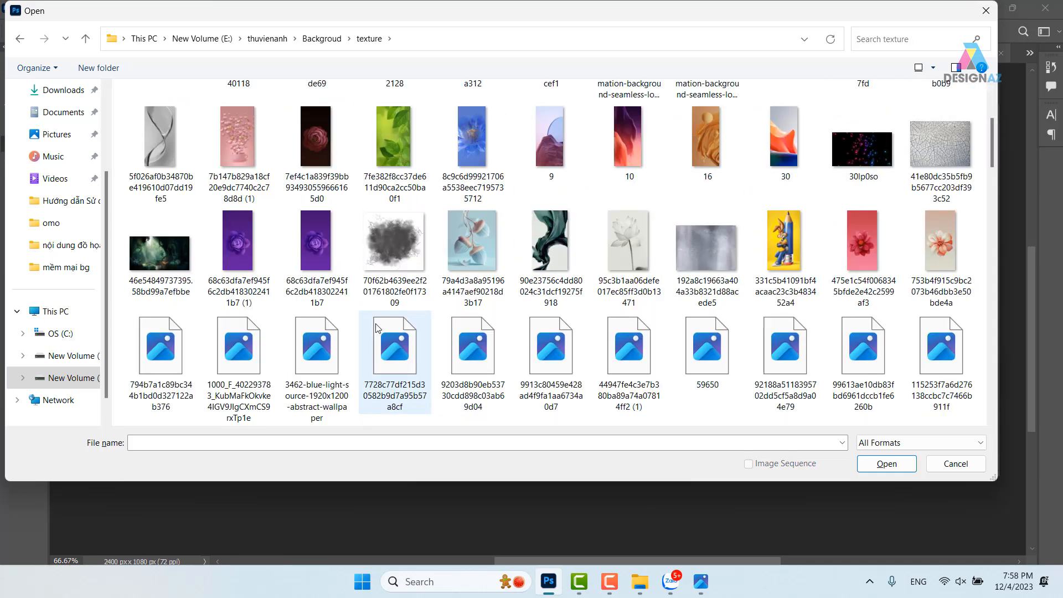
scroll(376, 327, down, 3)
scroll(375, 323, down, 6)
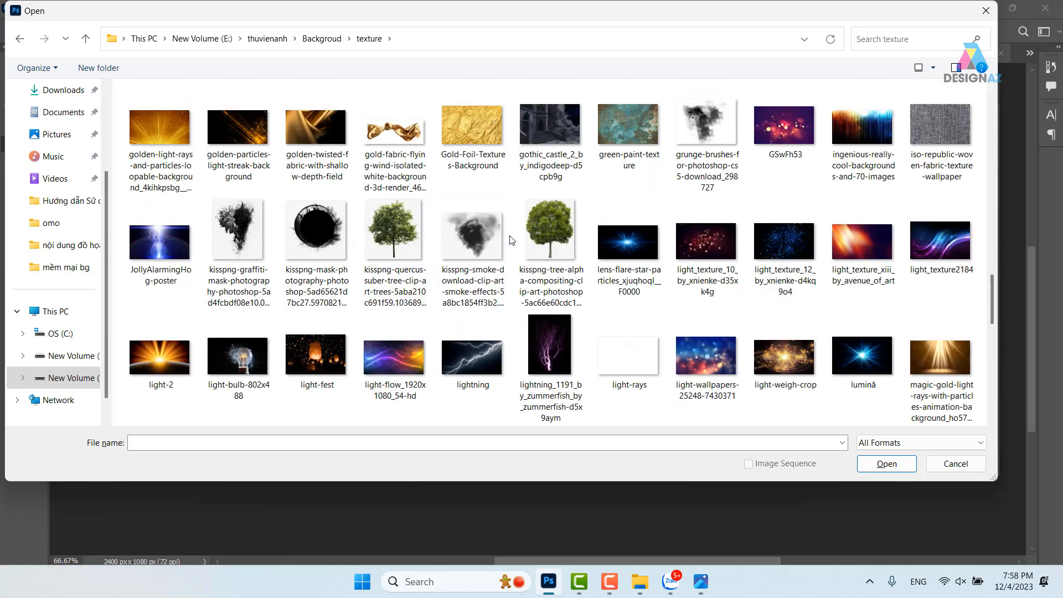
scroll(511, 239, down, 3)
scroll(510, 239, down, 6)
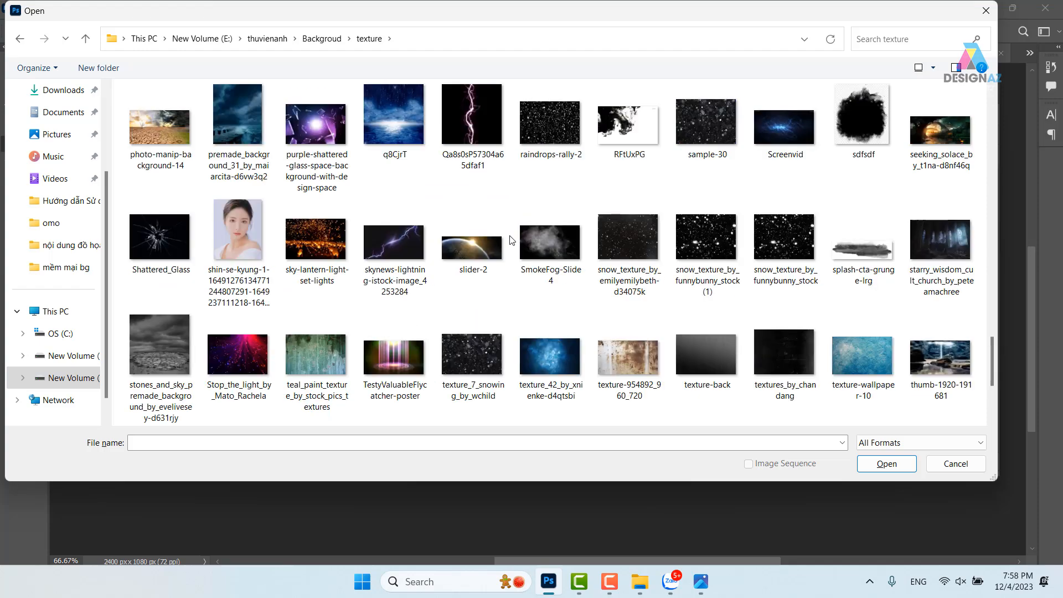
scroll(511, 239, up, 15)
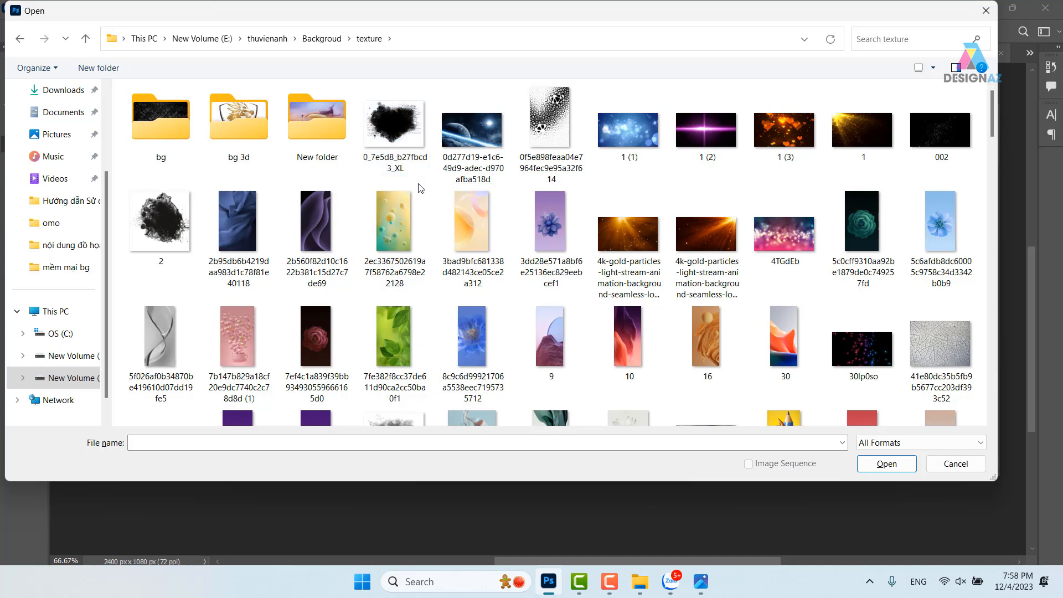
click(325, 40)
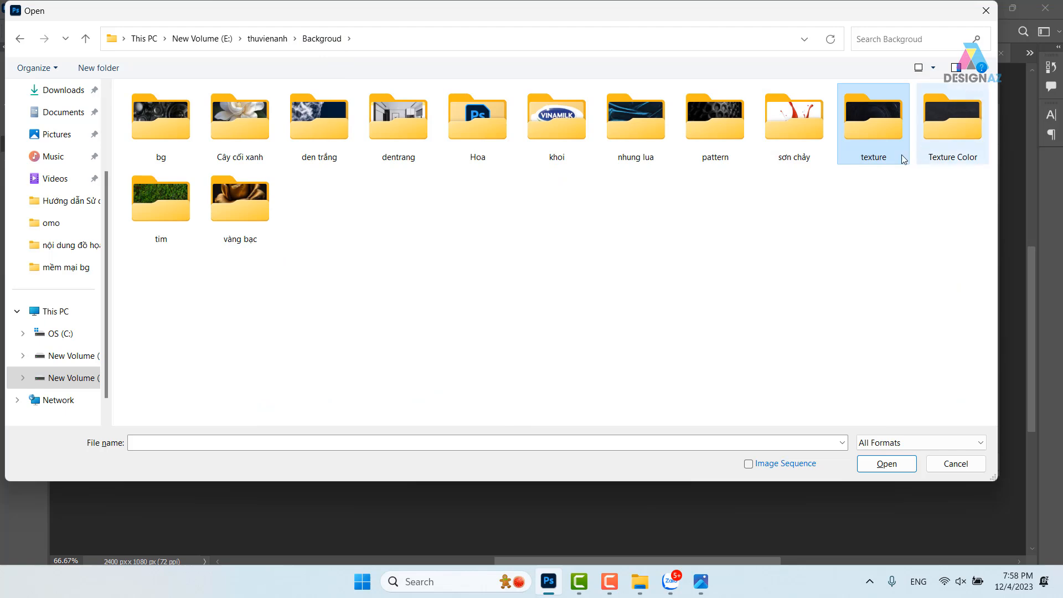
double_click(888, 130)
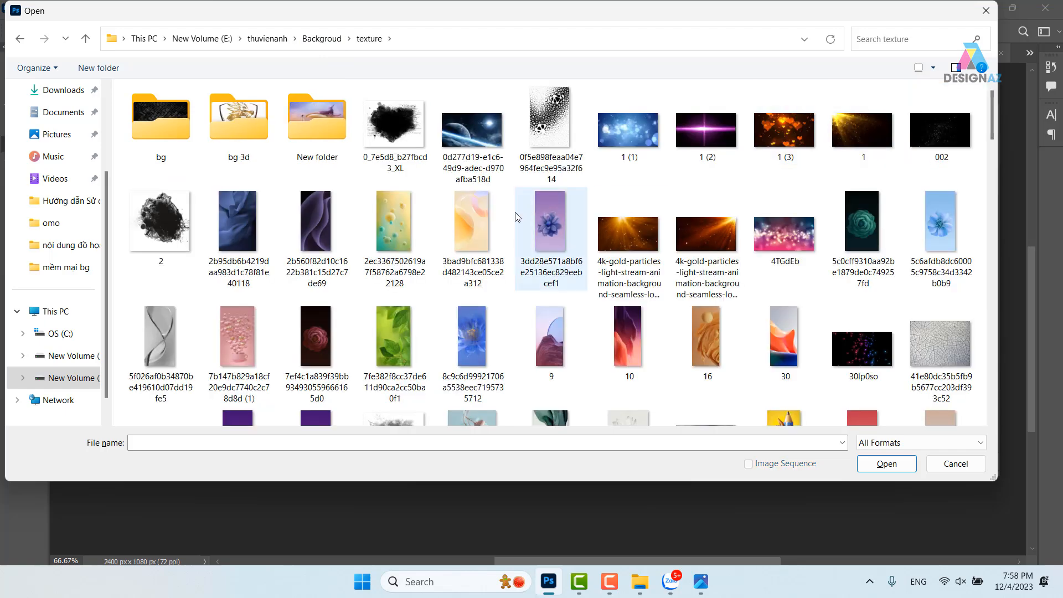
Step: Open the cracked-concrete-texture-3 image from the texture folder
scroll(517, 216, down, 3)
scroll(517, 216, down, 3)
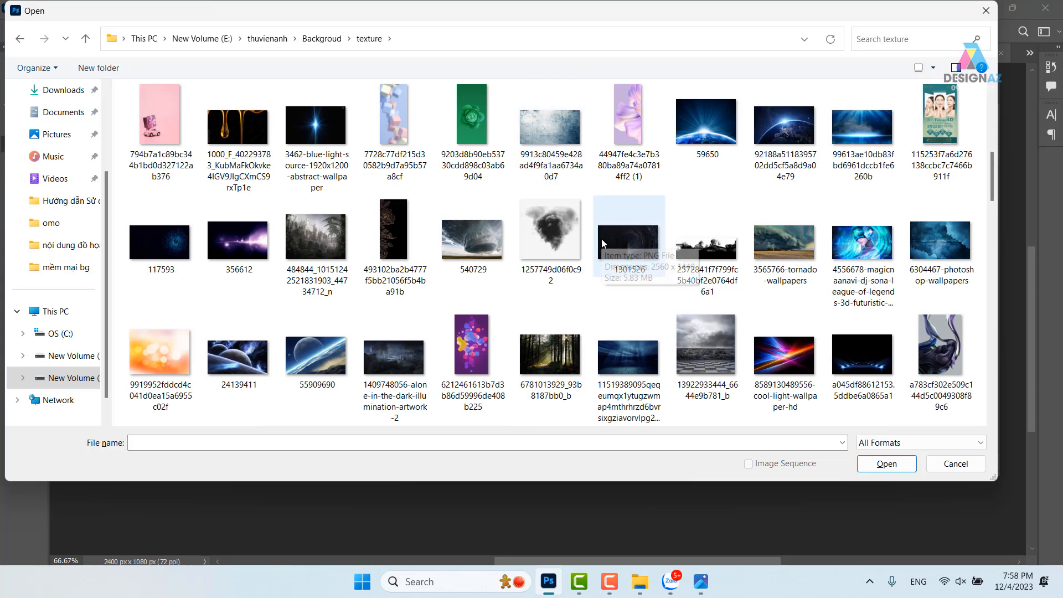
scroll(601, 239, down, 3)
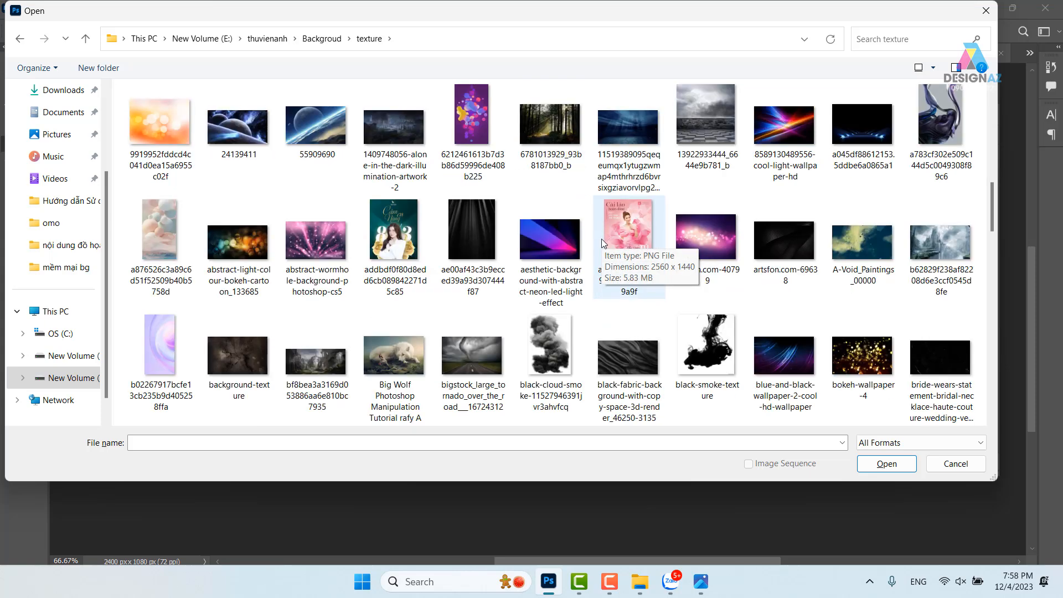
scroll(602, 238, down, 3)
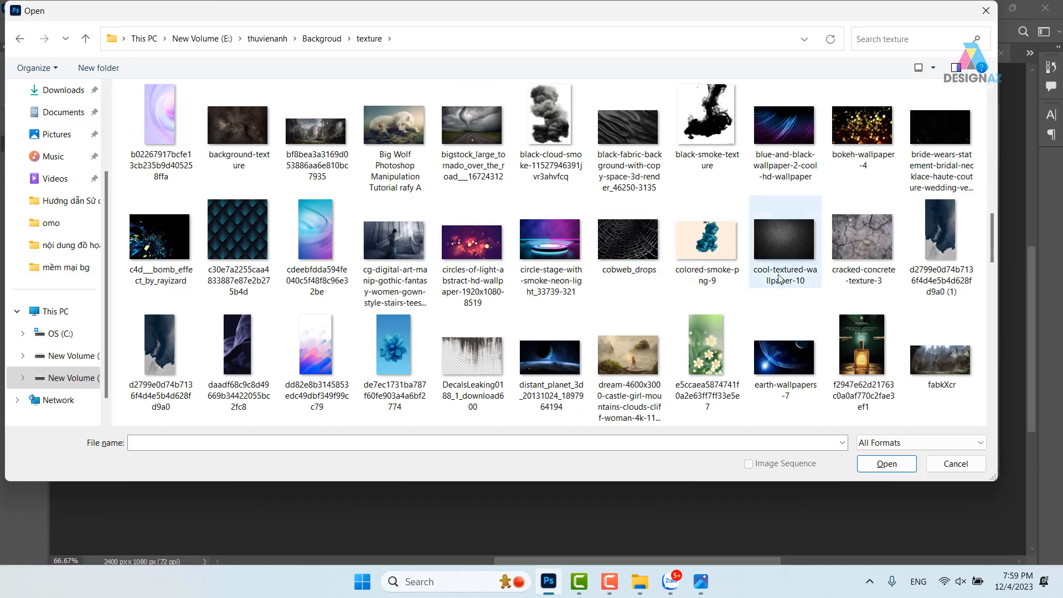
click(865, 247)
click(904, 463)
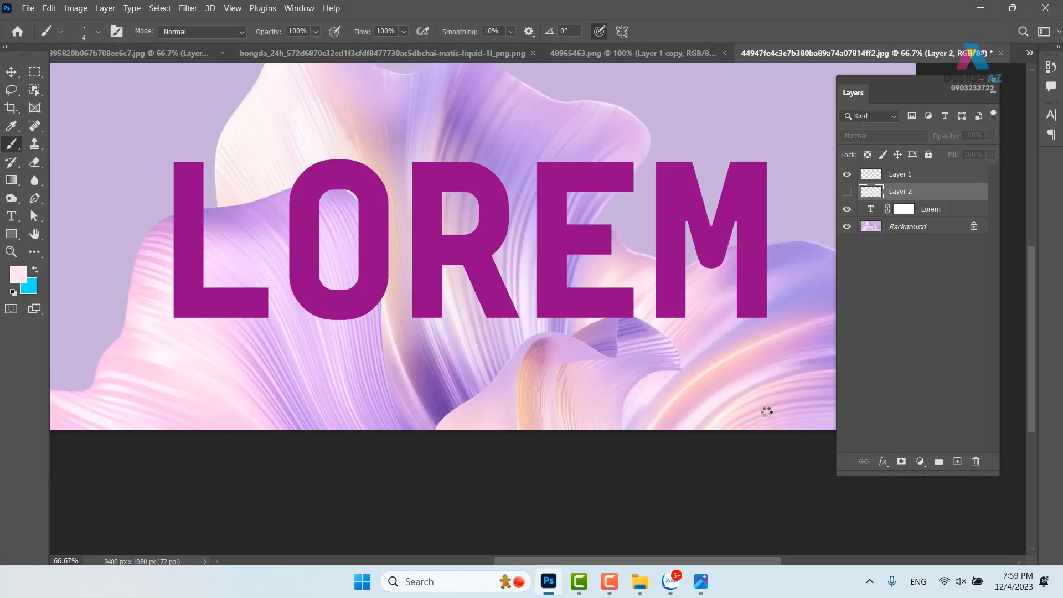
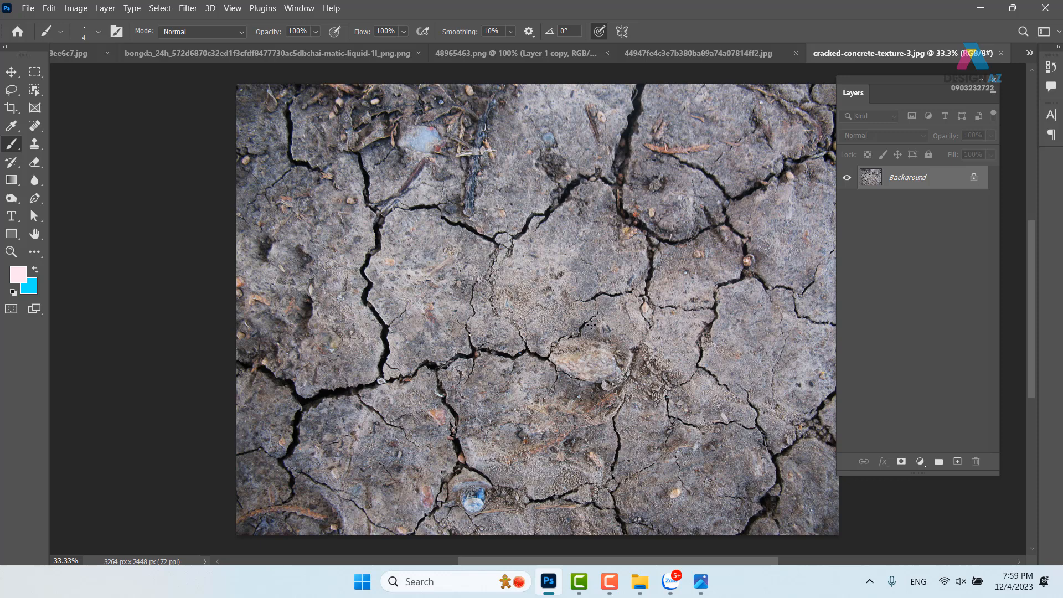
Step: Select the dark cracks using Color Range, sampling the crack color with Fuzziness at 40
drag(564, 244, 514, 244)
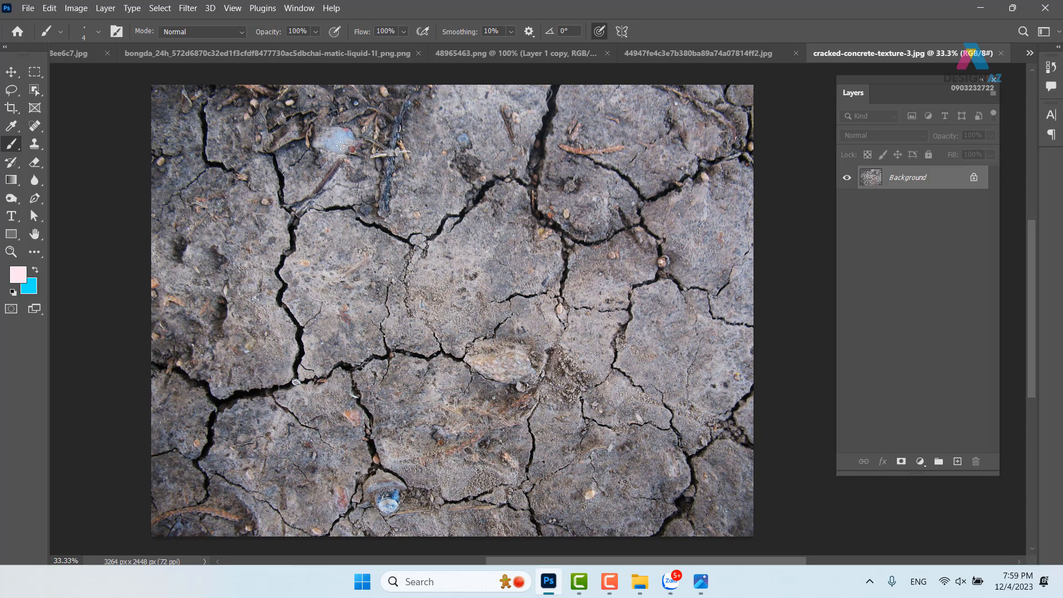
click(160, 8)
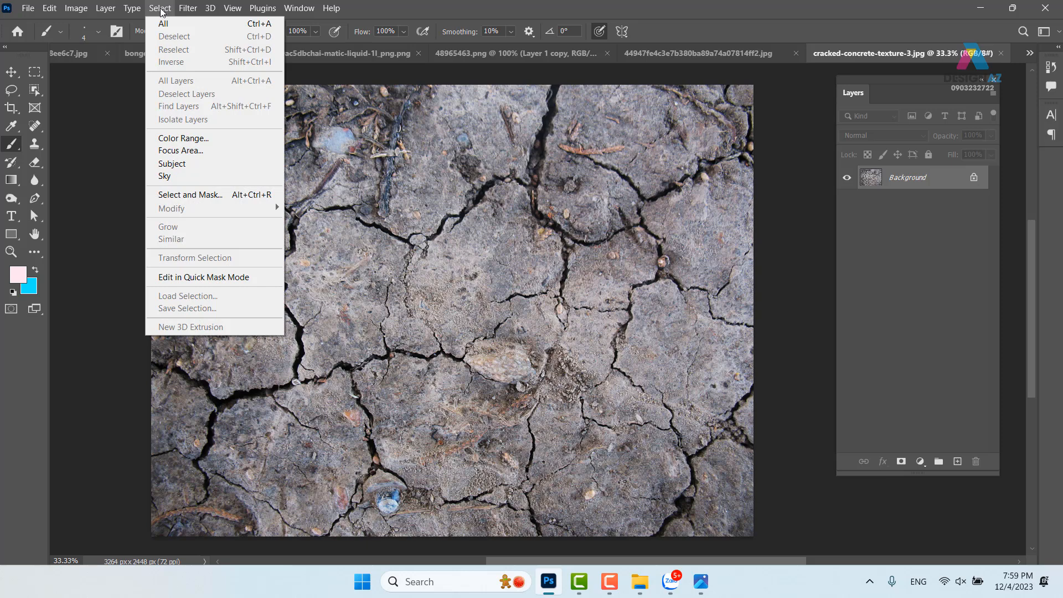
click(209, 145)
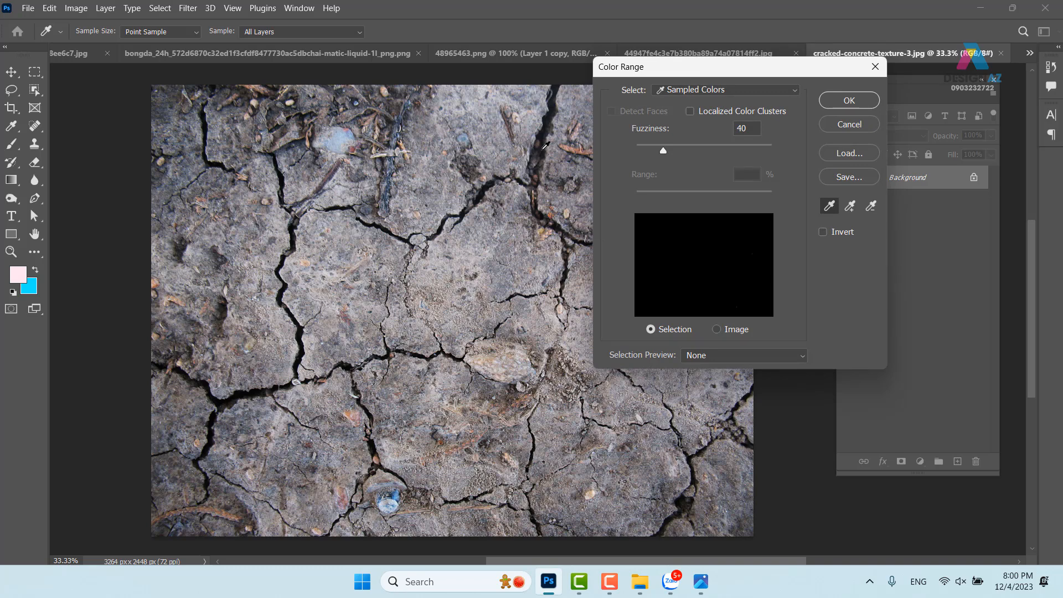
click(544, 148)
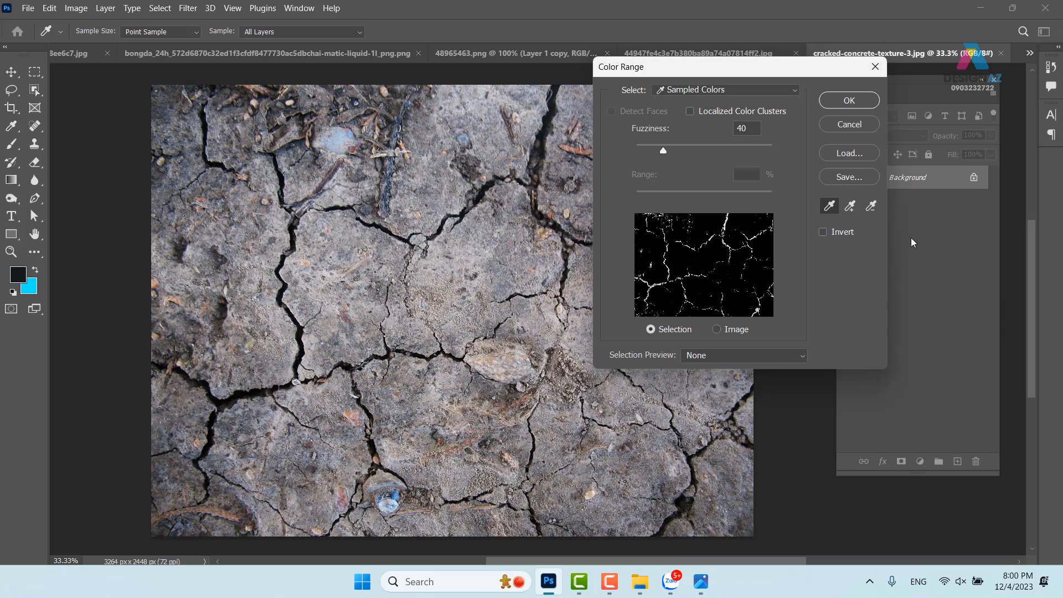
click(860, 102)
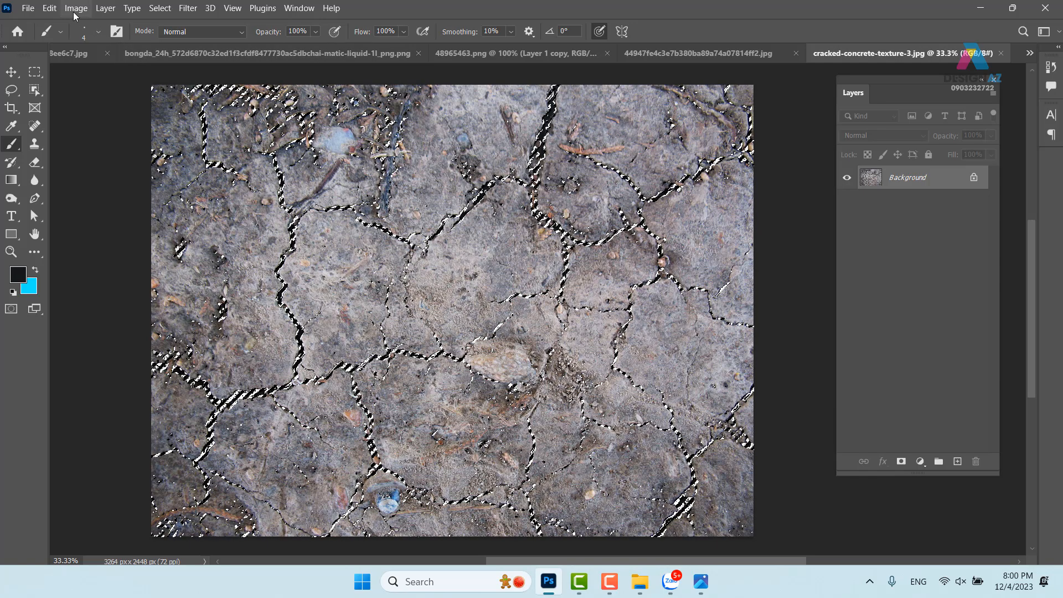
Step: Define a brush preset from the selected cracks
click(50, 8)
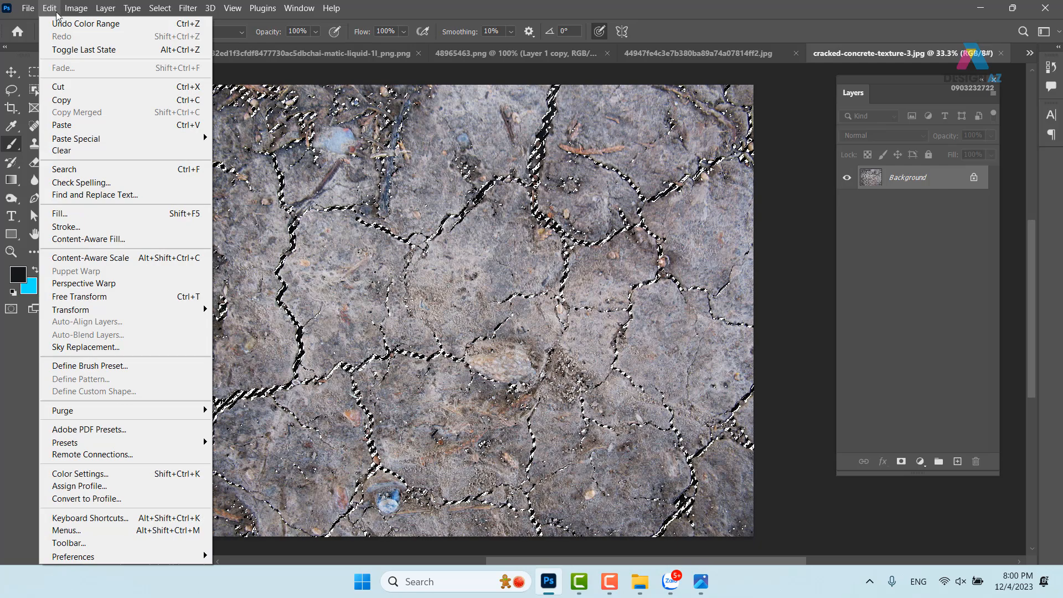
Step: Define a new brush preset from the selected cracks in the concrete texture, keeping the suggested name
click(153, 375)
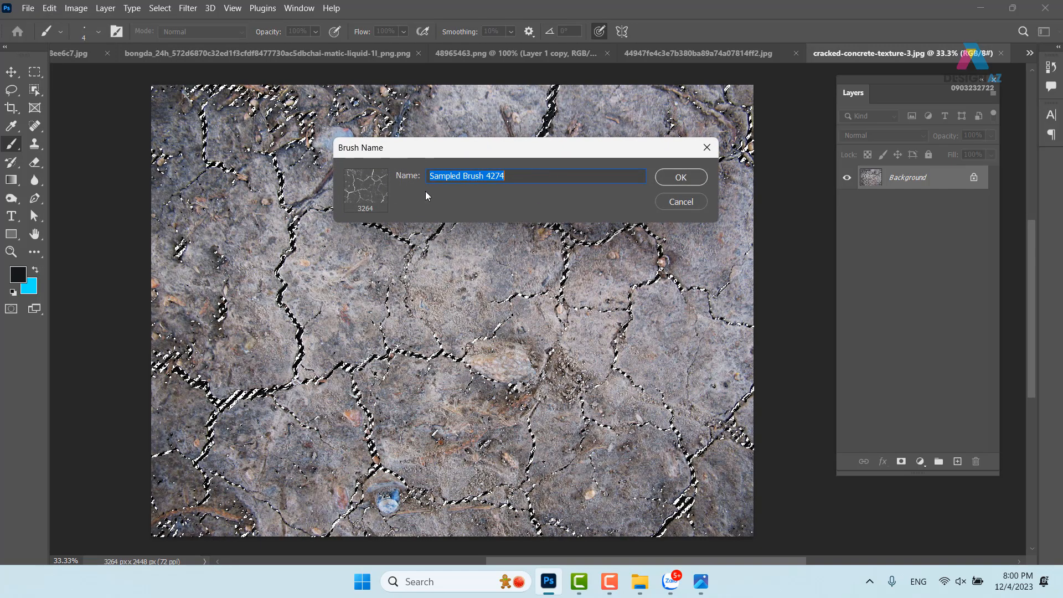
click(670, 173)
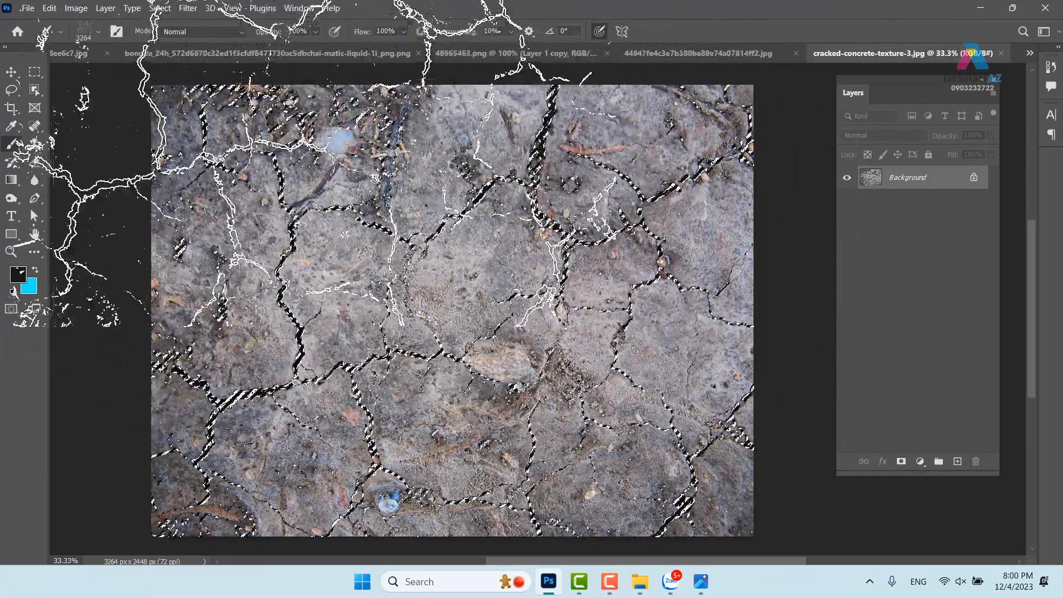
Step: Switch to the LOREM document and activate the layer mask of the Lorem text layer
click(337, 48)
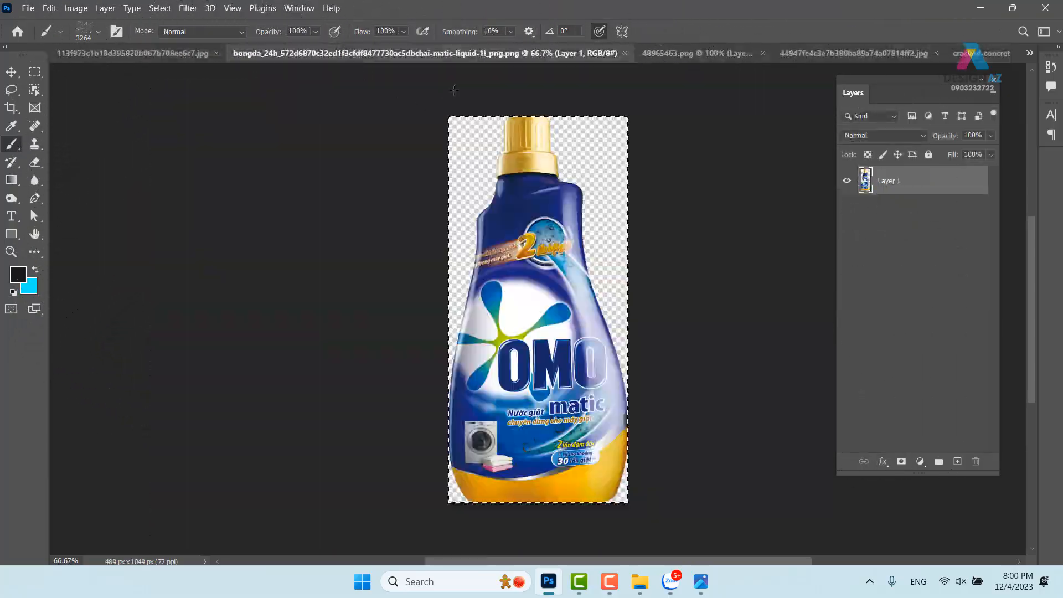
click(675, 54)
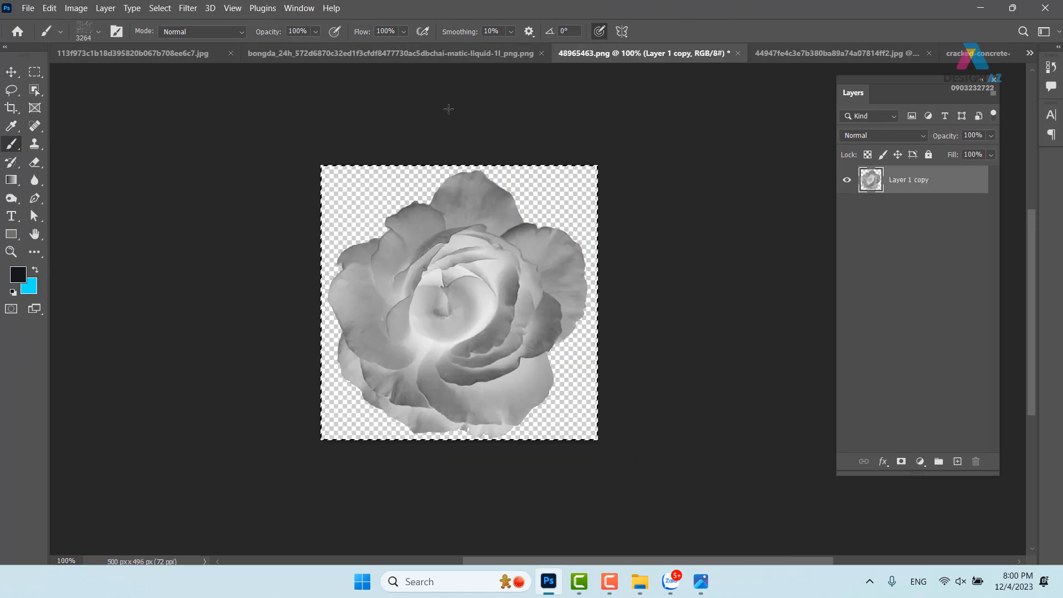
click(121, 54)
click(886, 54)
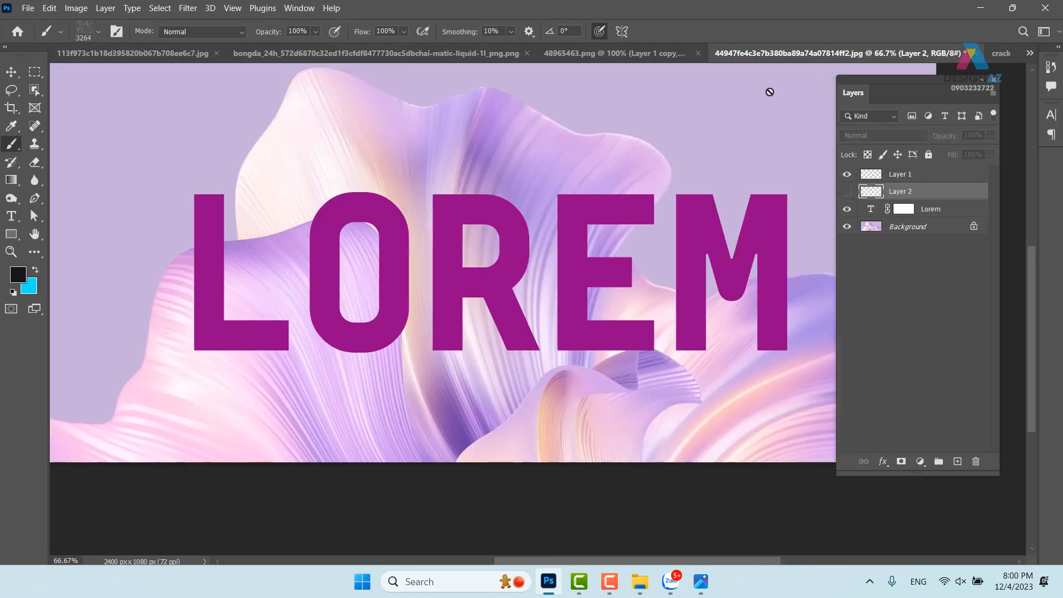
click(11, 72)
click(908, 211)
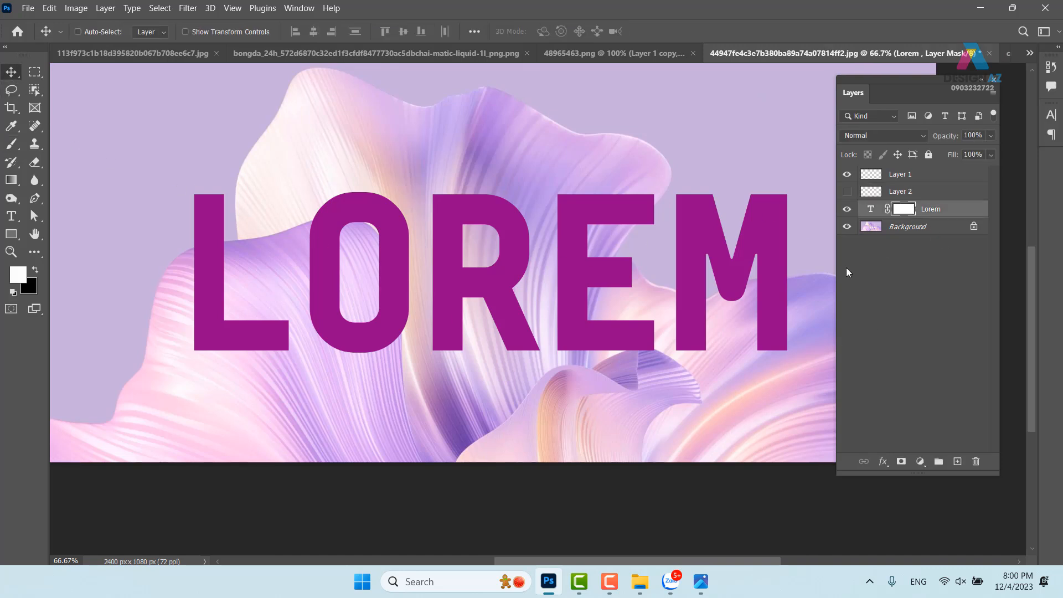
Step: Stamp black cracks over the LOREM text on its layer mask, using the crack brush at 1680 px
drag(604, 312, 582, 297)
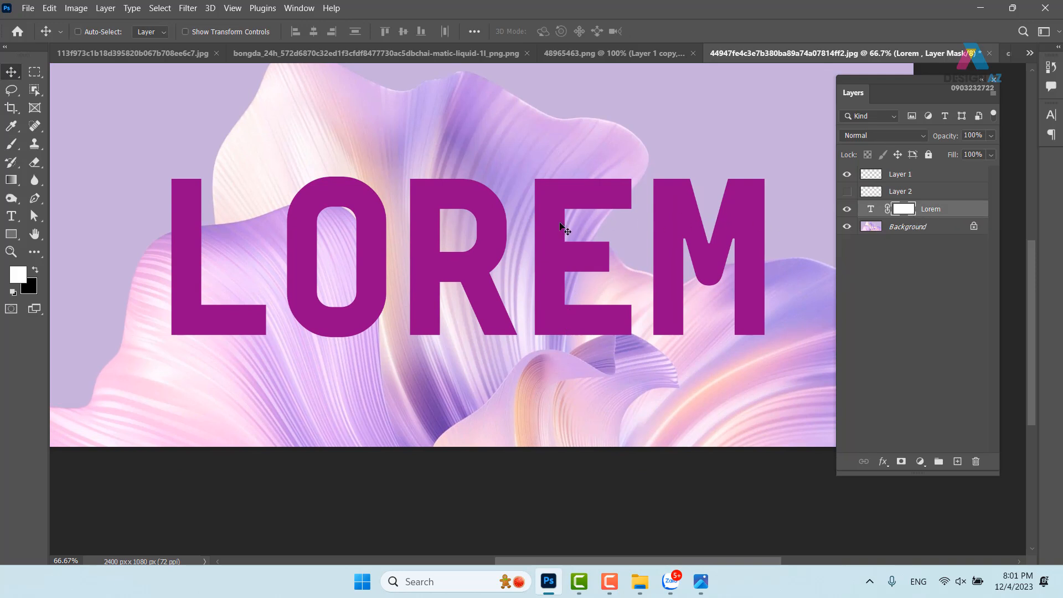
key(b)
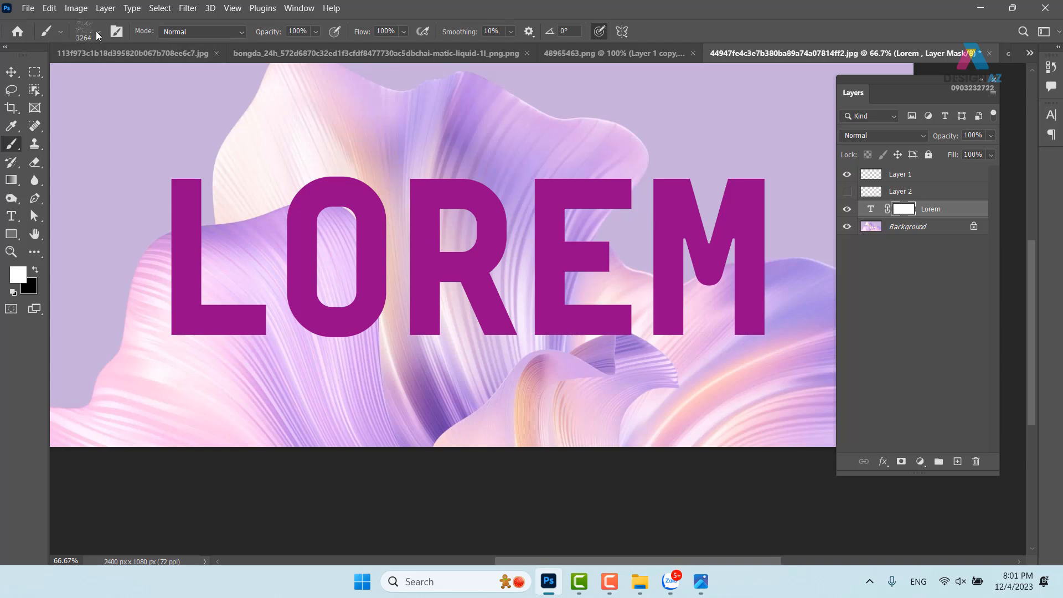
drag(461, 256, 37, 270)
drag(471, 247, 450, 256)
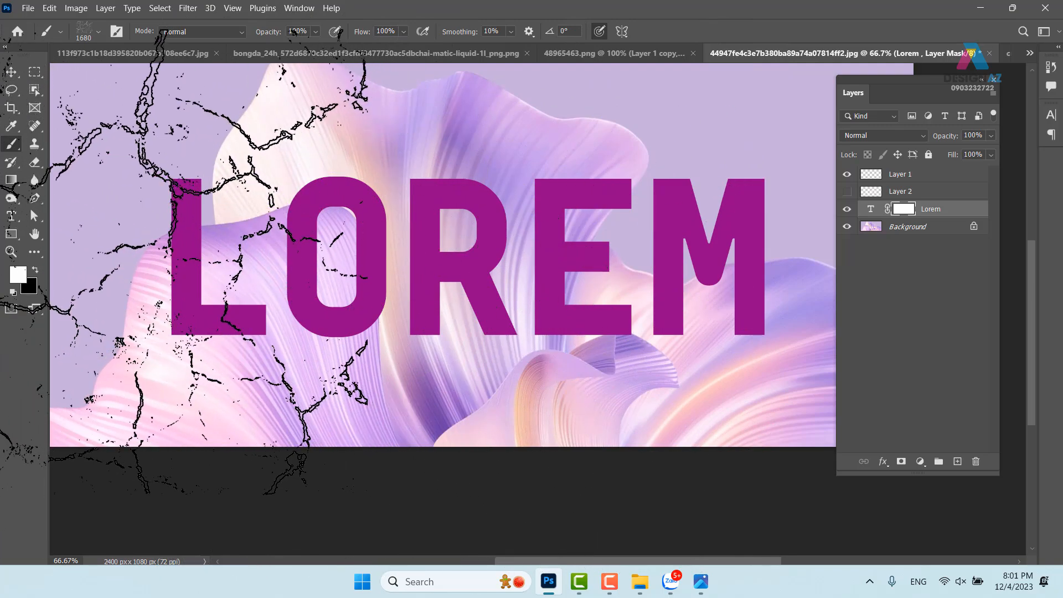
click(24, 276)
drag(392, 254, 363, 281)
click(709, 93)
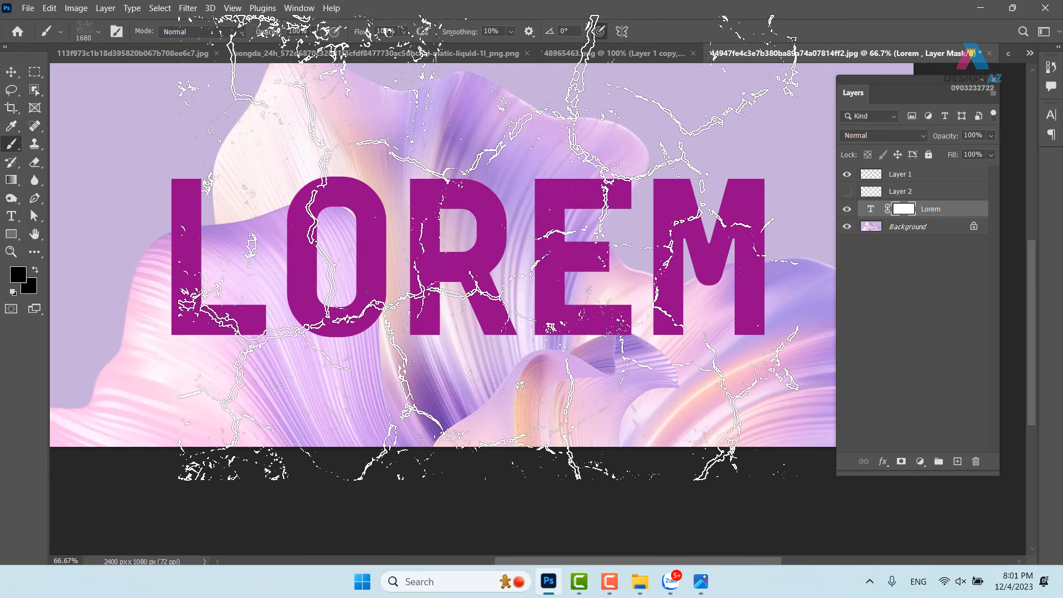
click(472, 355)
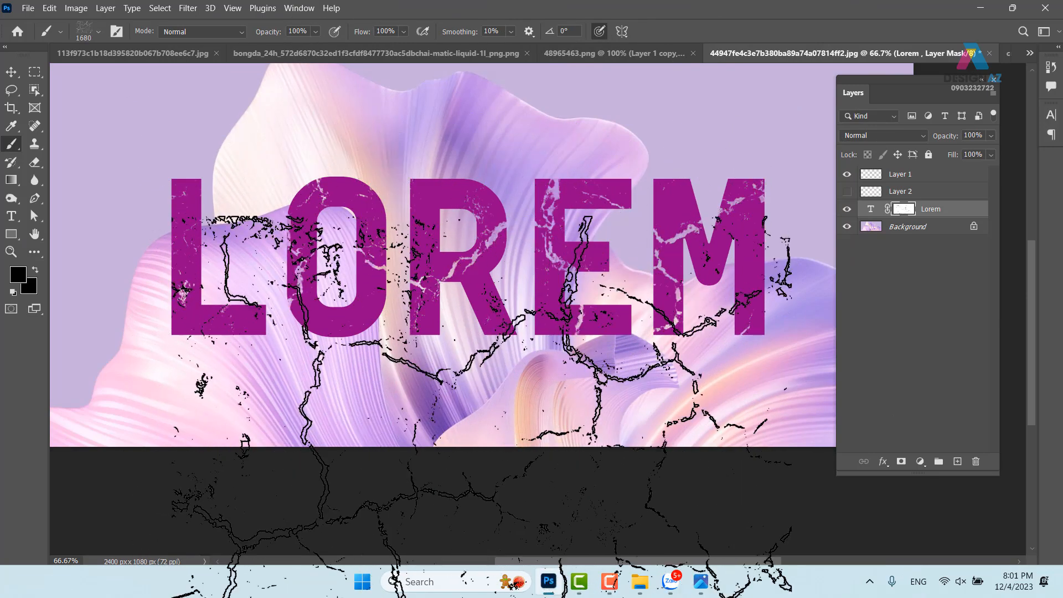
Step: Undo the crack stamps on the Lorem layer mask and fill the mask with black
mouse_move(579, 582)
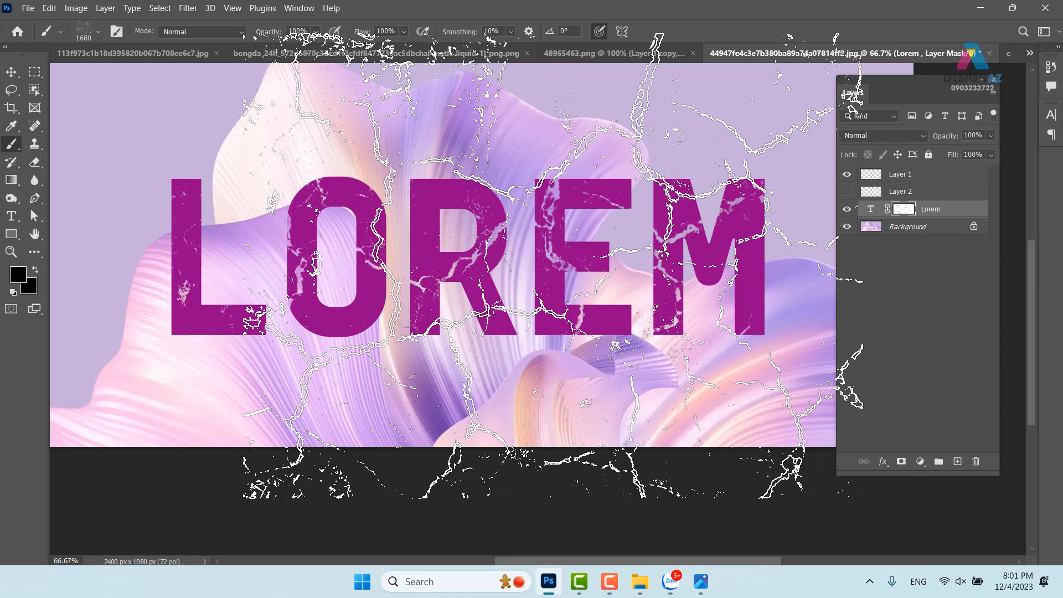
key(ctrl+z)
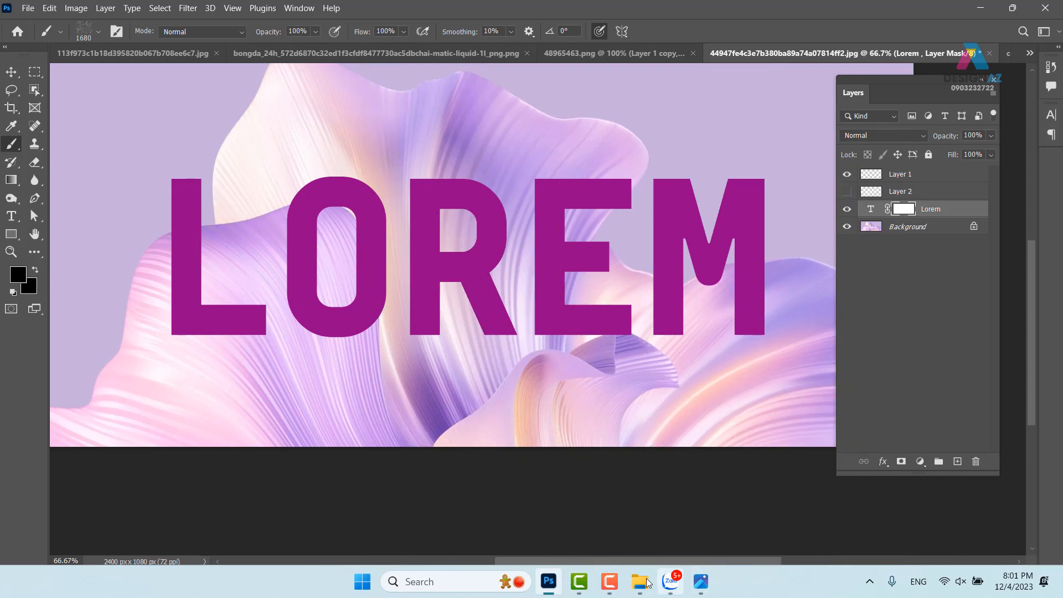
mouse_move(640, 582)
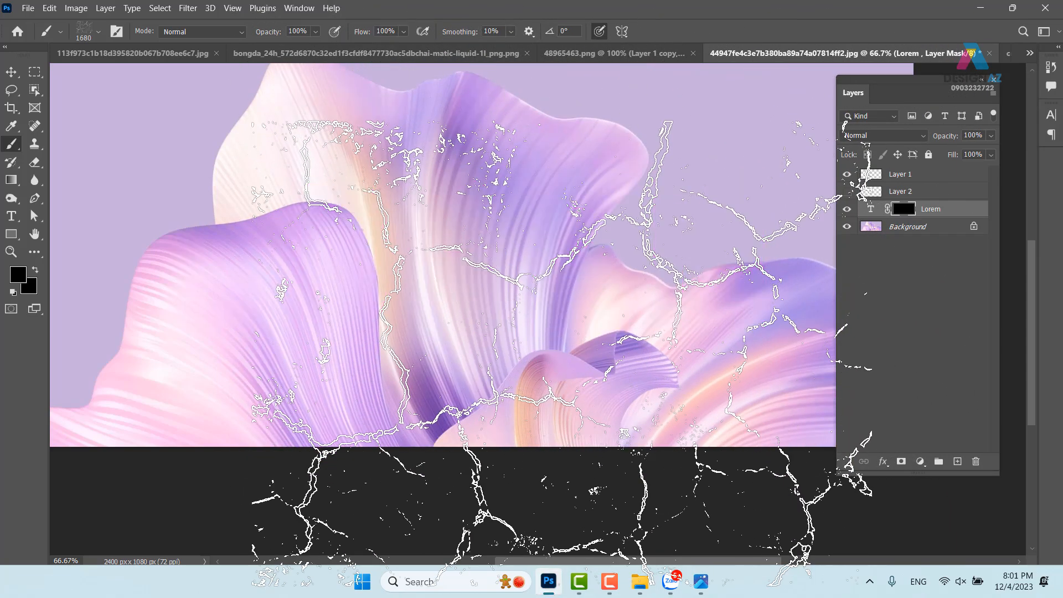
Step: Paint cracks in white (ffffff) on the Lorem layer's black mask across all the letters, reducing the crack brush to 521 px
click(17, 275)
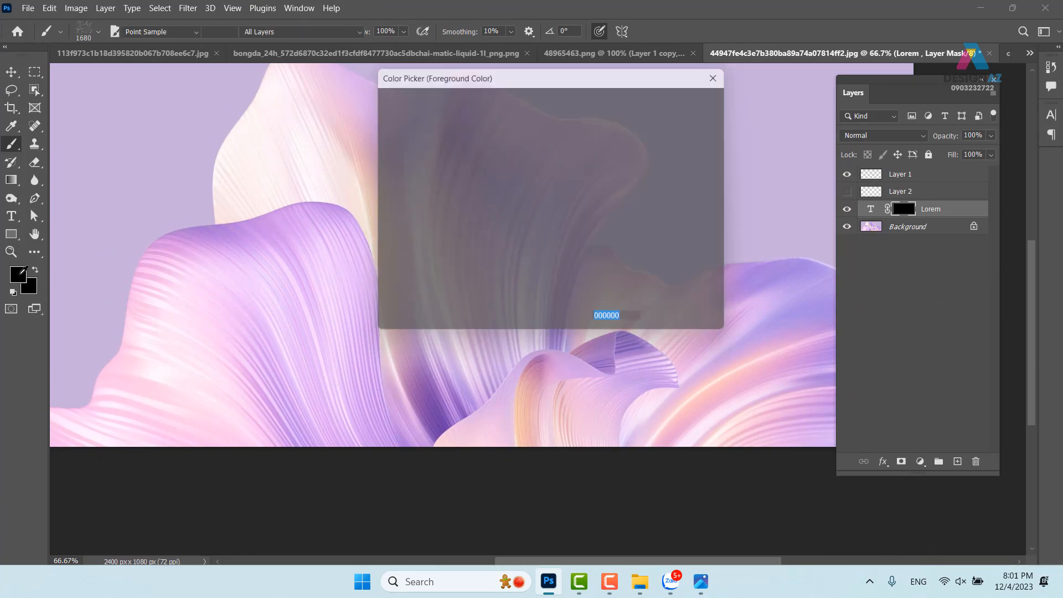
text(ffffff)
click(691, 99)
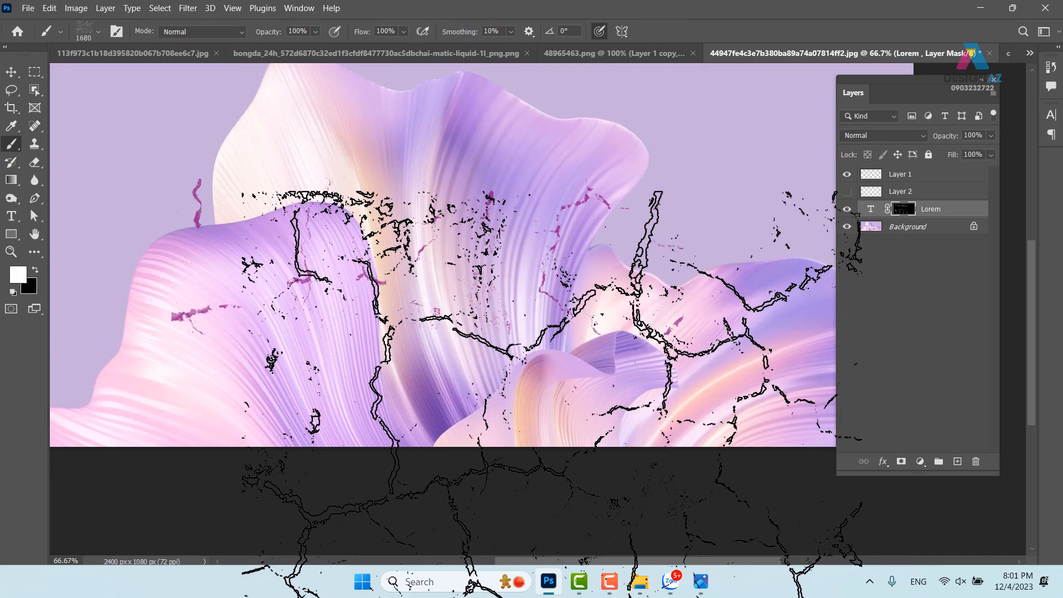
drag(507, 252, 274, 250)
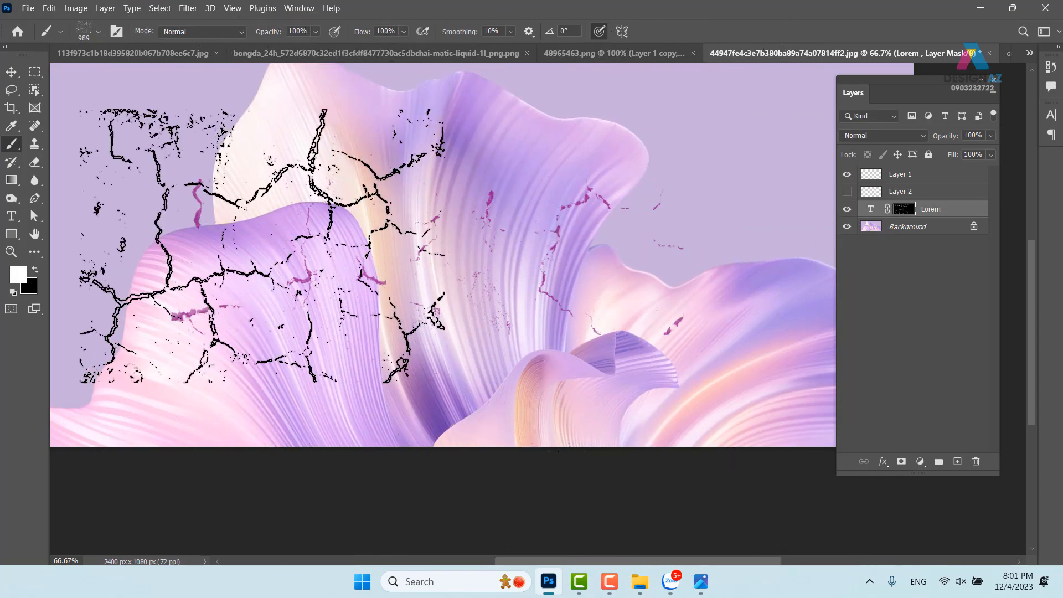
click(296, 259)
click(446, 250)
click(322, 268)
click(634, 215)
click(661, 320)
click(678, 255)
click(504, 163)
click(443, 221)
drag(582, 204, 452, 204)
drag(397, 167, 611, 162)
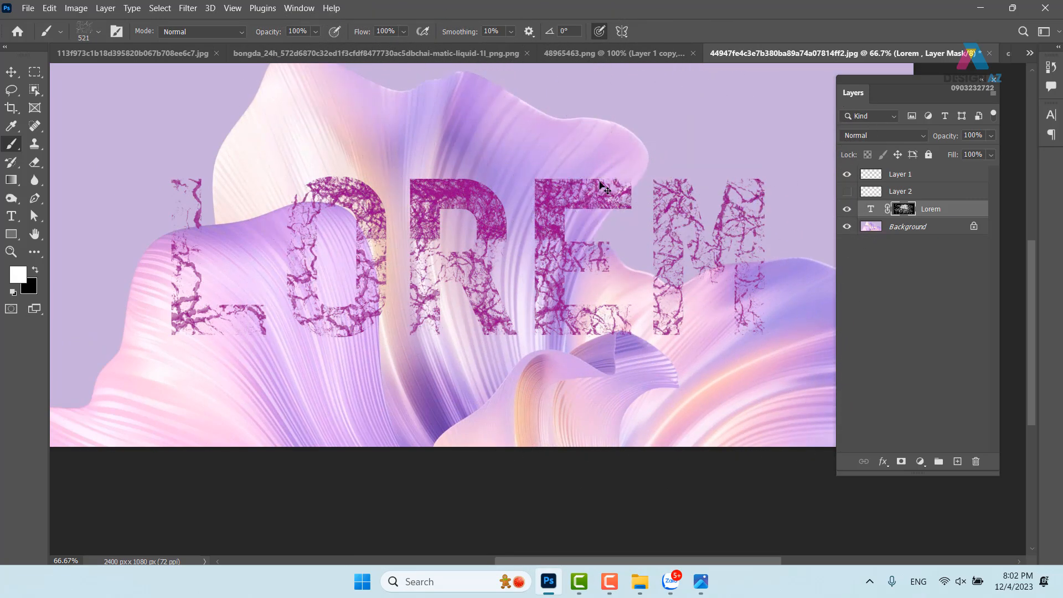
key(ctrl+z)
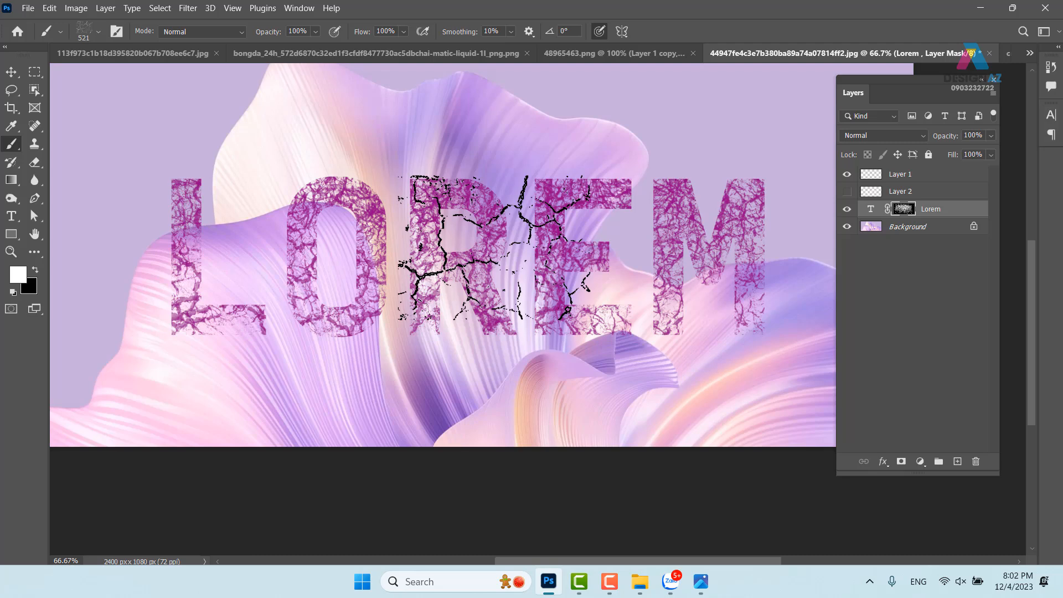
Step: Browse the thuvienanh image library for another brush source image, including the hinh anh lam web folder
key(ctrl+o)
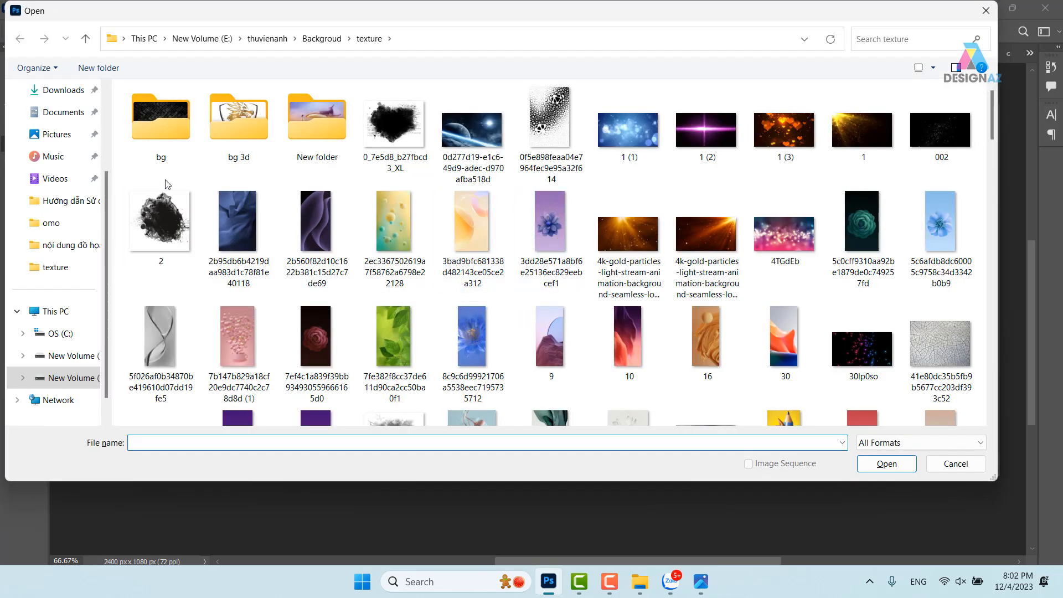
click(268, 38)
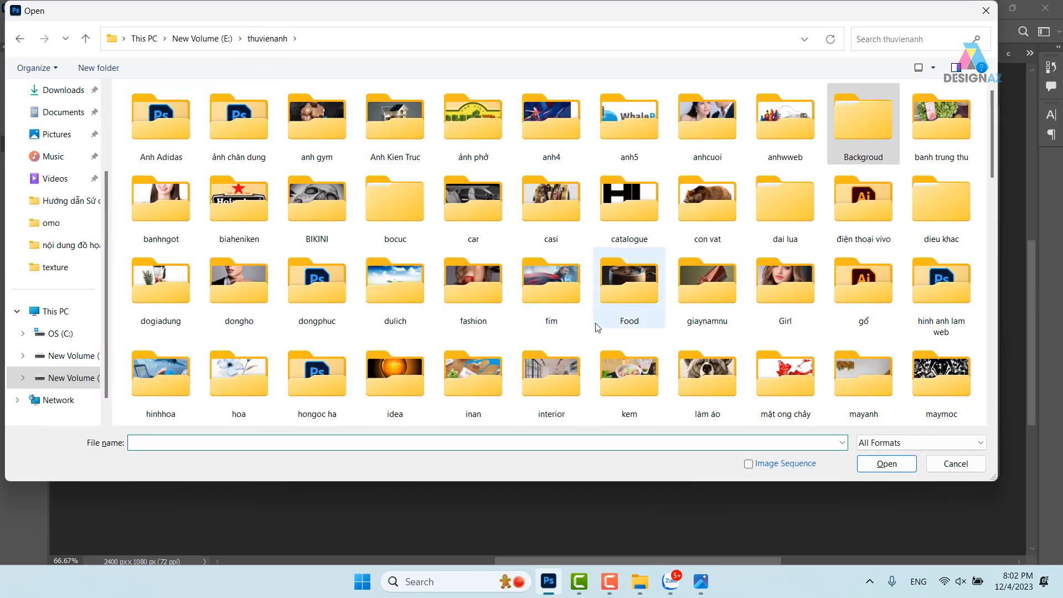
scroll(598, 327, down, 3)
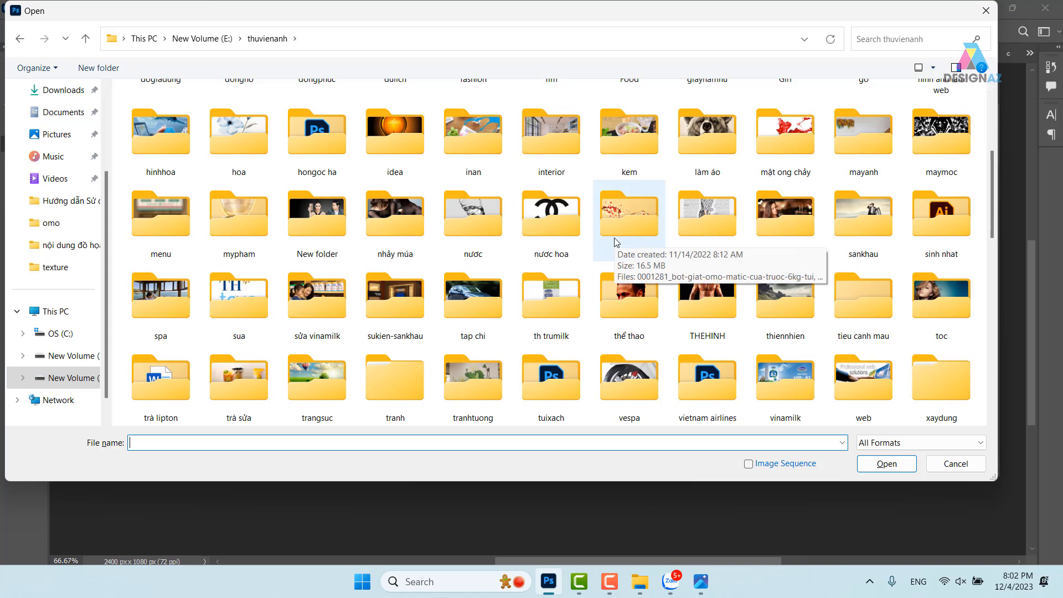
scroll(613, 244, up, 3)
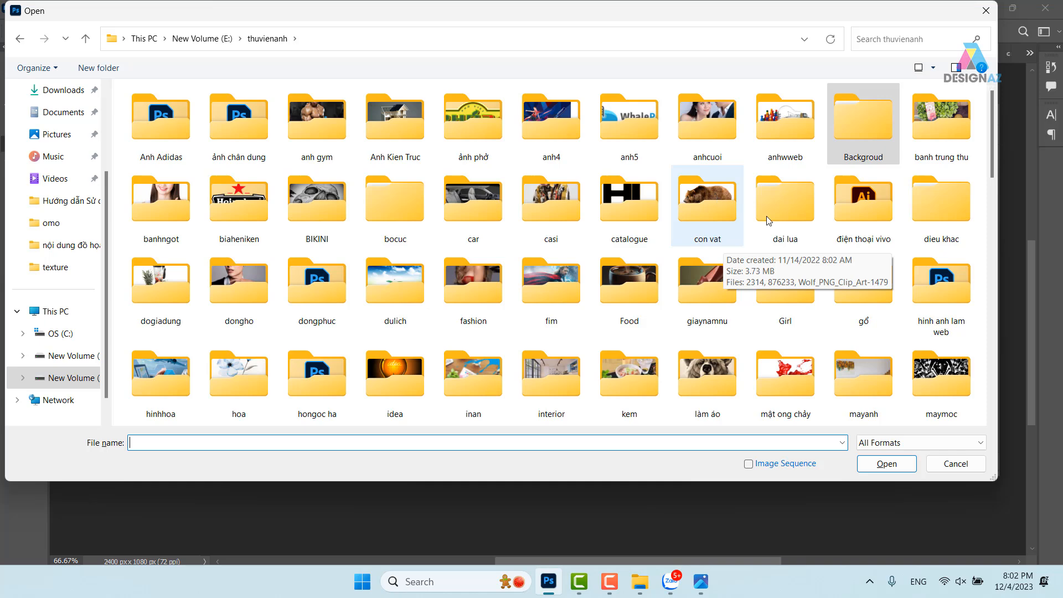
double_click(941, 285)
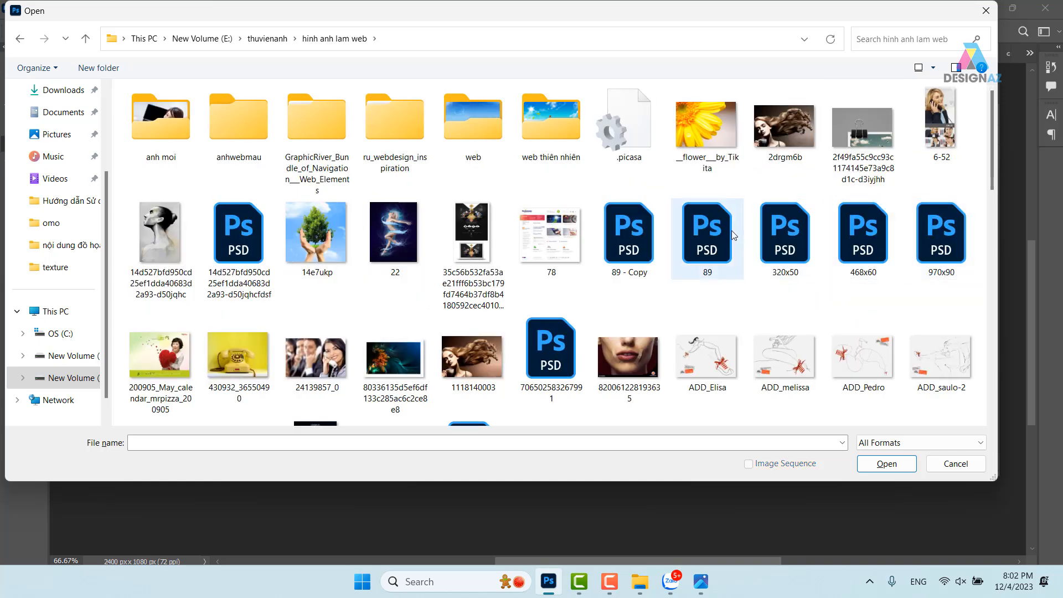
scroll(731, 232, down, 3)
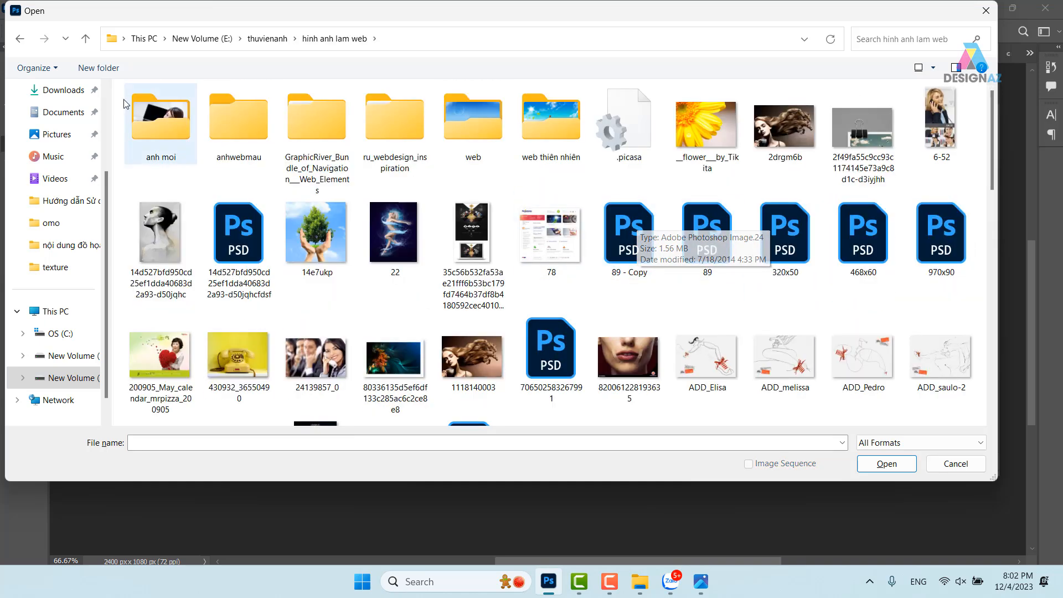
click(20, 39)
Step: Open the swirl line drawing 7667bbb44660c57d37849f25d2319069.jpg from the dh folder inside hinhhoa
click(404, 219)
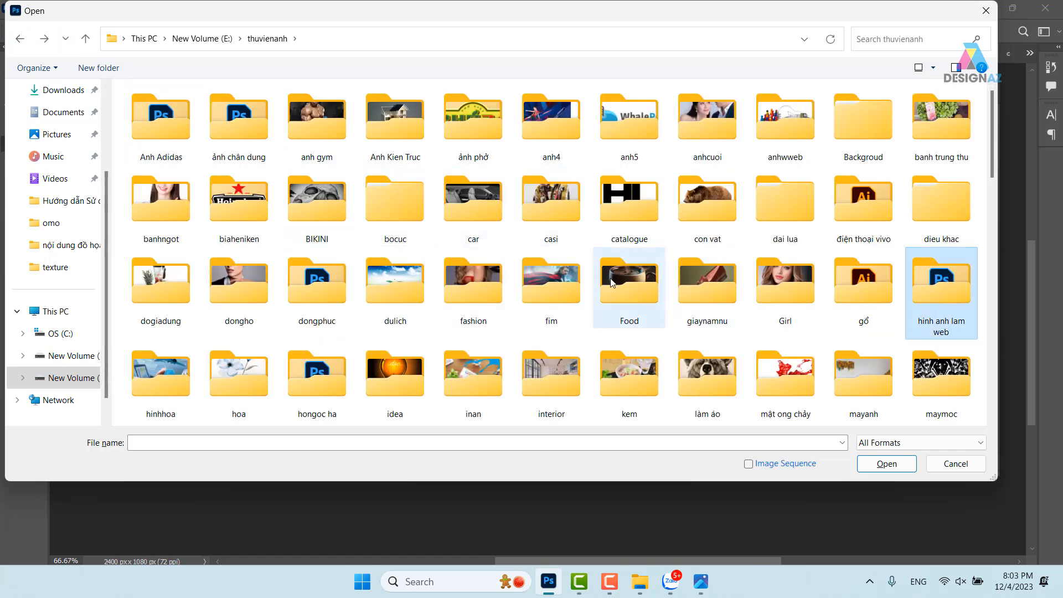
click(406, 216)
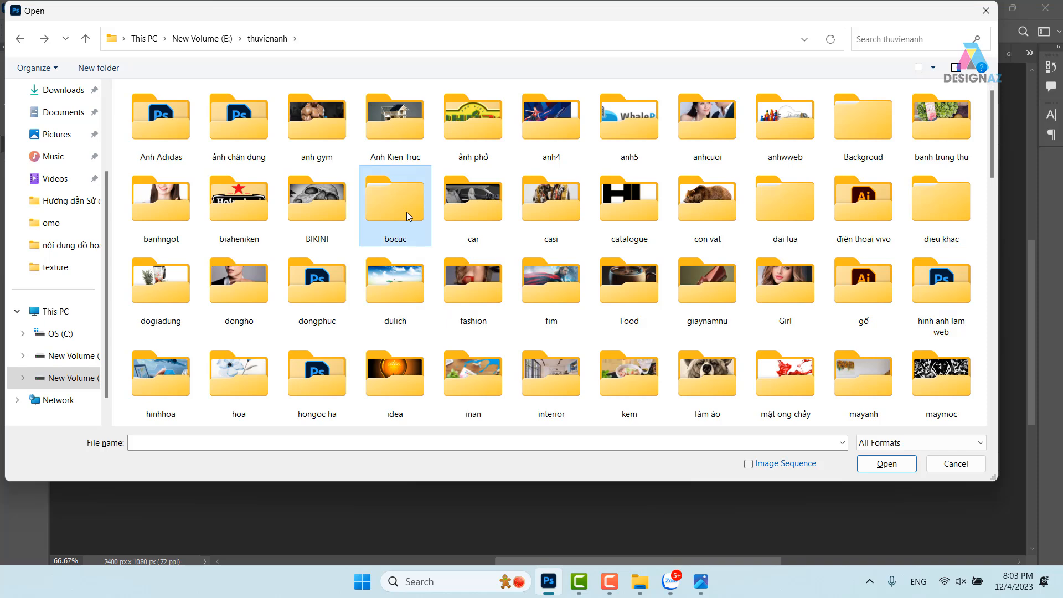
key(h)
key(h)
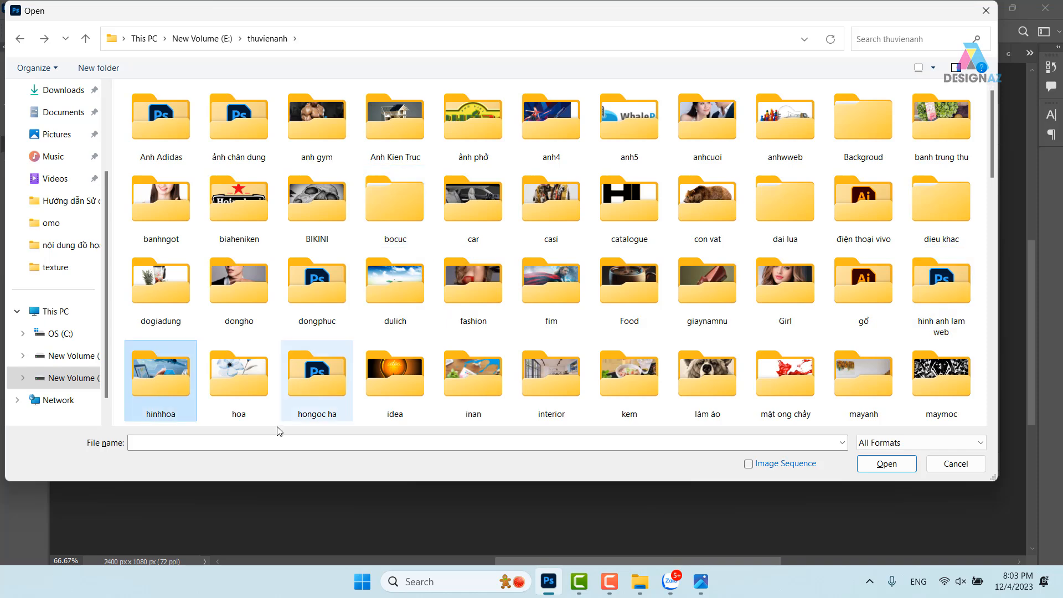
double_click(147, 379)
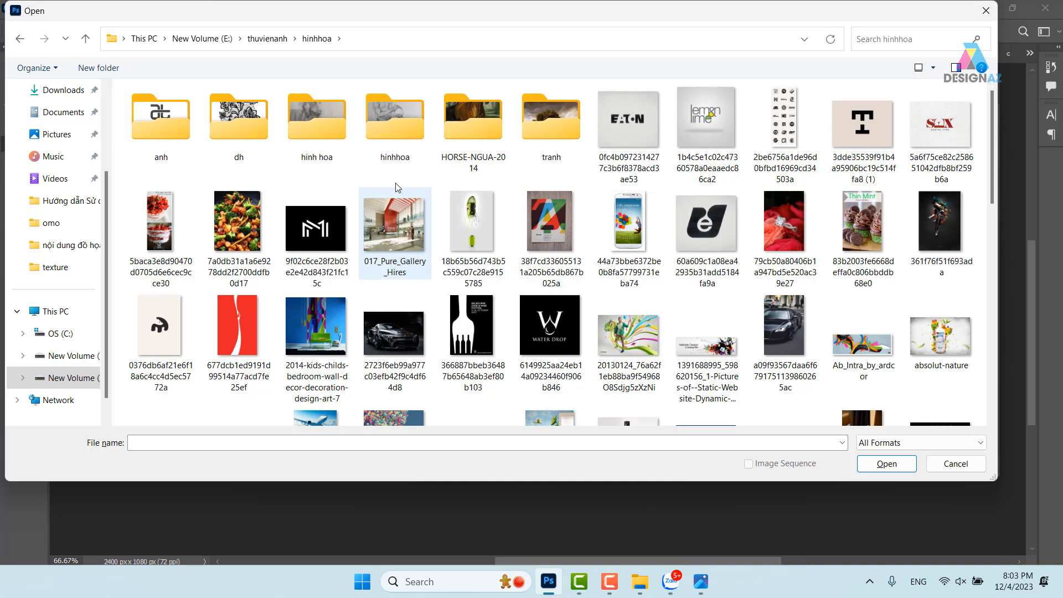
double_click(254, 118)
scroll(633, 289, down, 3)
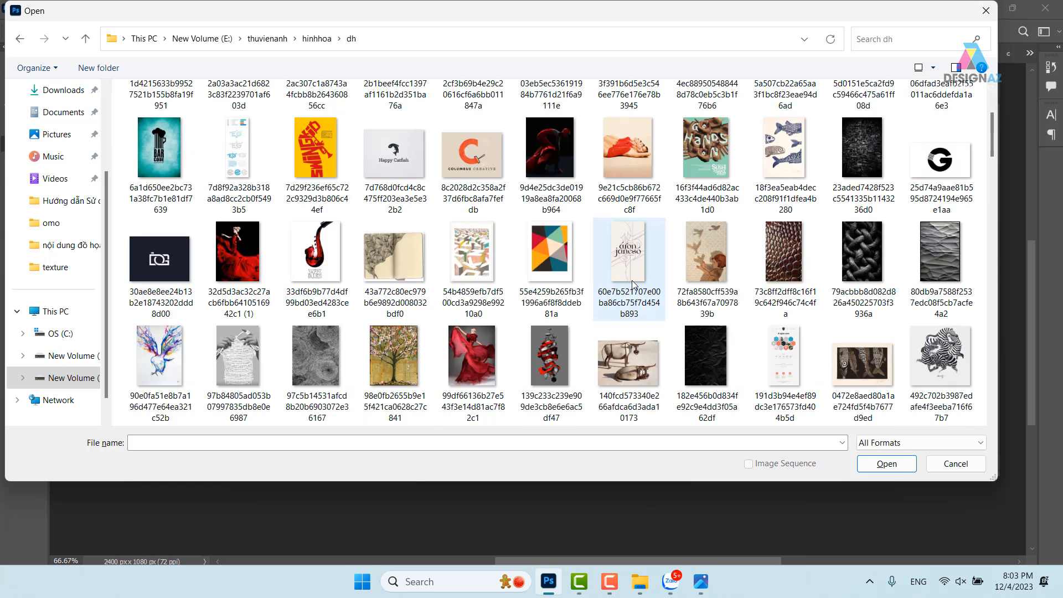
scroll(631, 287, down, 5)
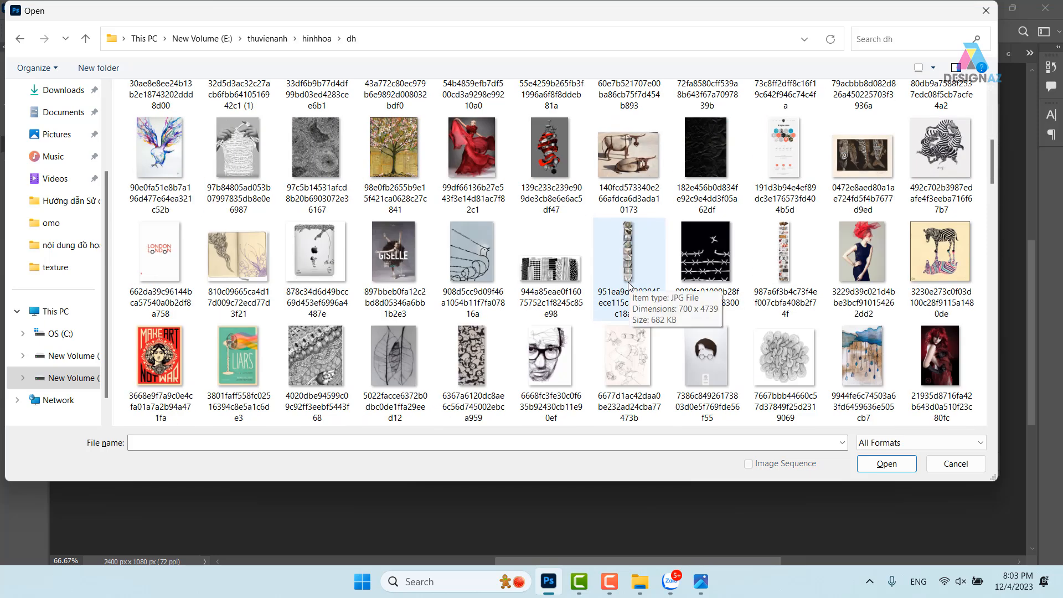
click(793, 354)
click(887, 464)
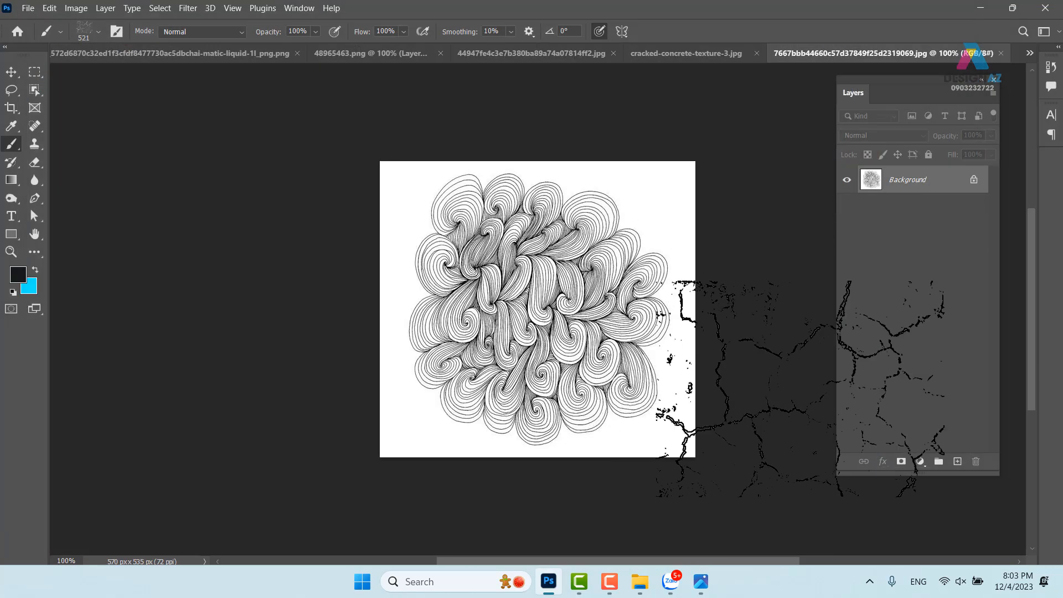
Step: Select the dark lines of the swirl drawing with Color Range set to Shadows and a fuzziness of 99%
key(ctrl+plus)
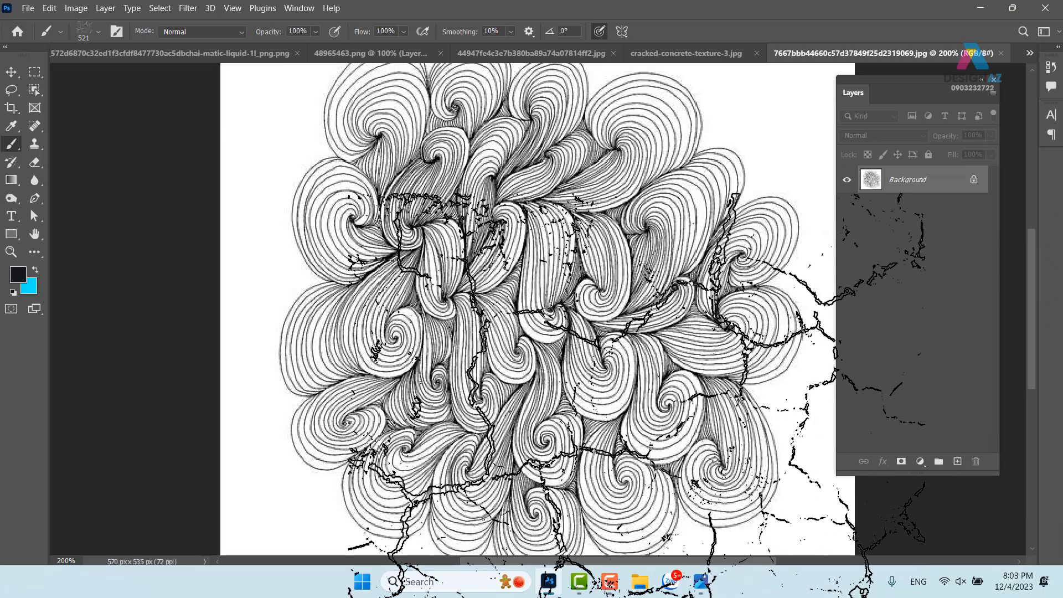
key(ctrl+plus)
key(ctrl+minus)
key(ctrl+minus)
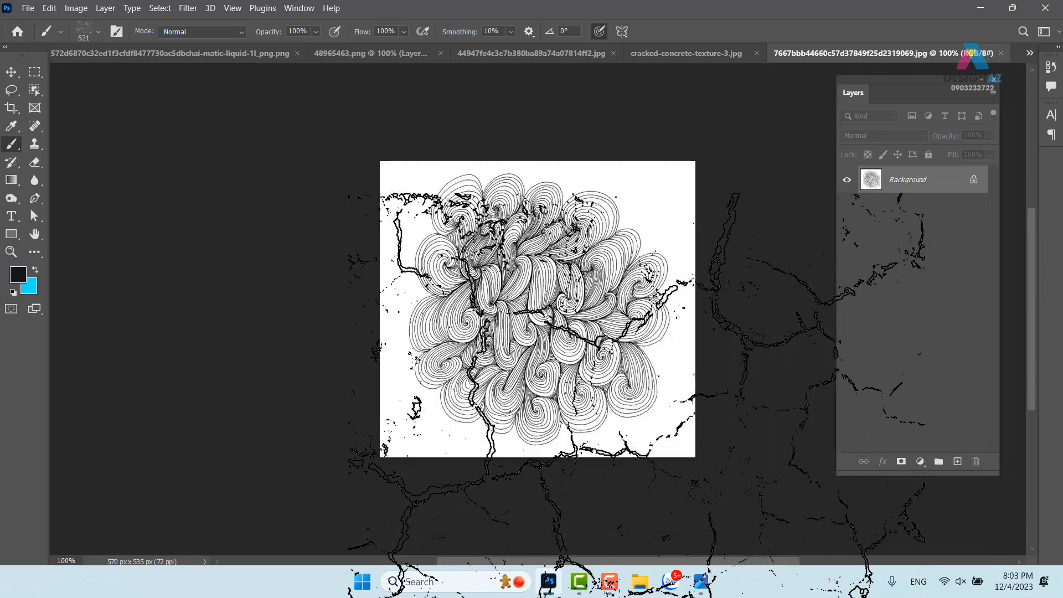
click(160, 9)
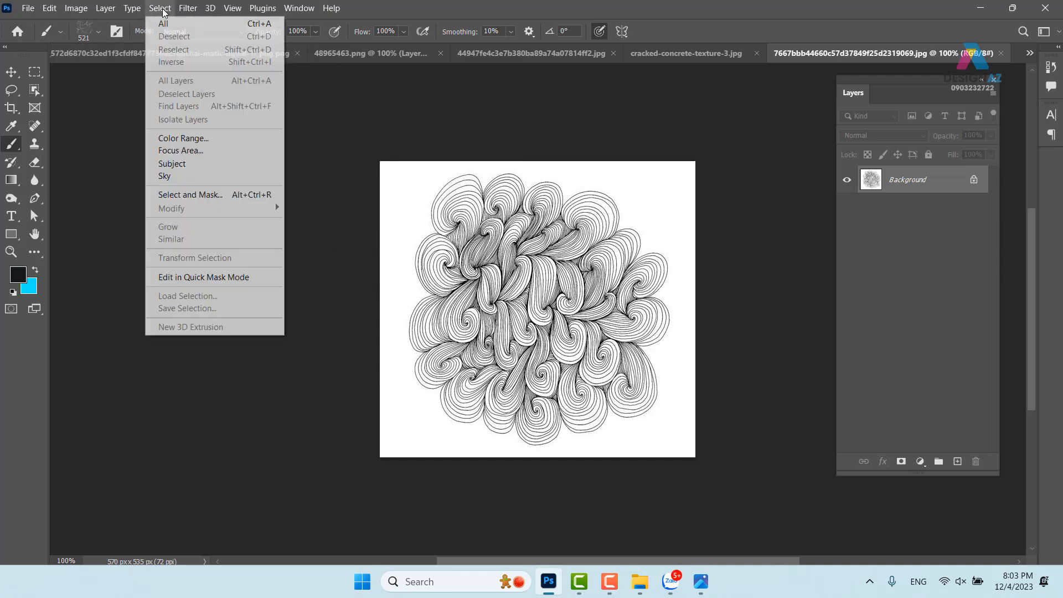
click(198, 137)
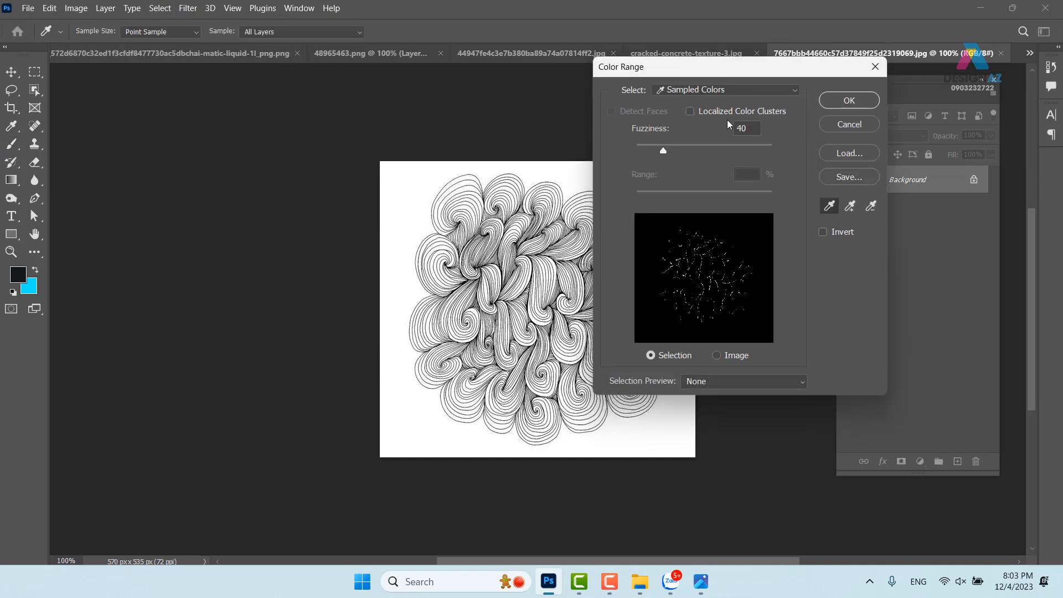
click(740, 95)
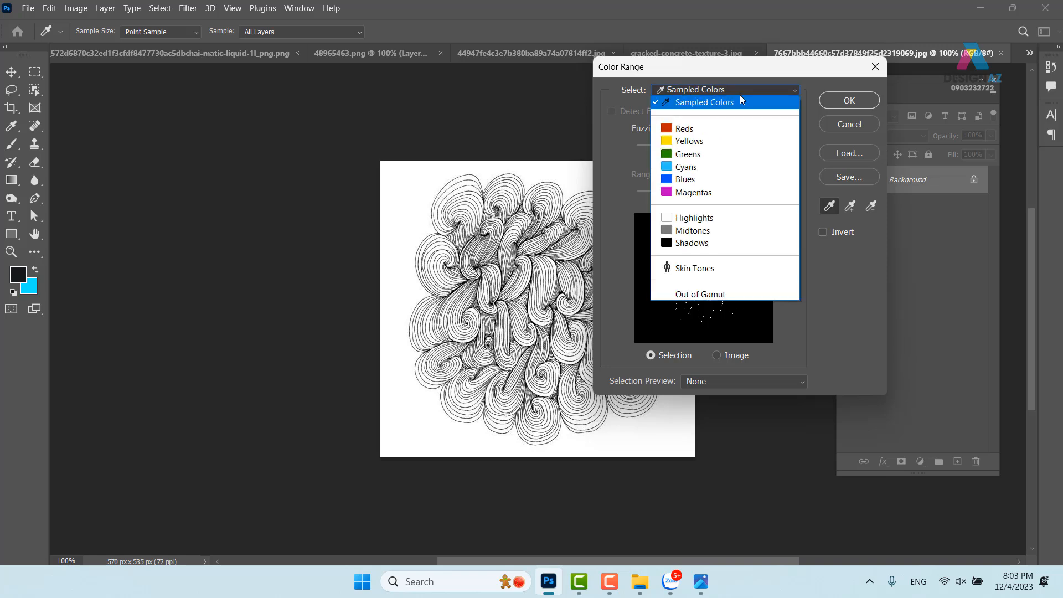
click(706, 246)
drag(663, 150, 768, 150)
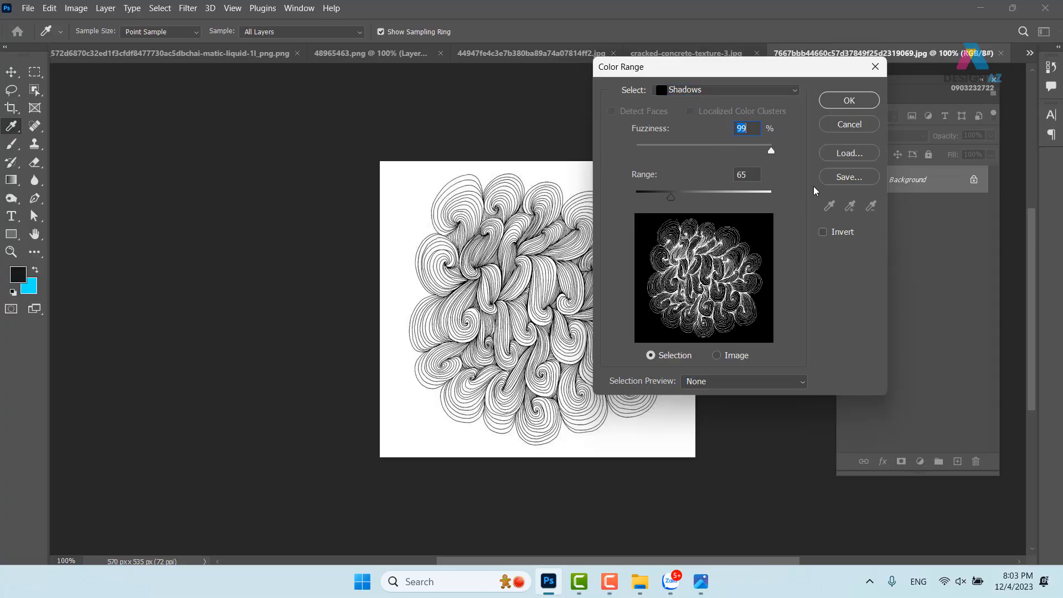
click(849, 100)
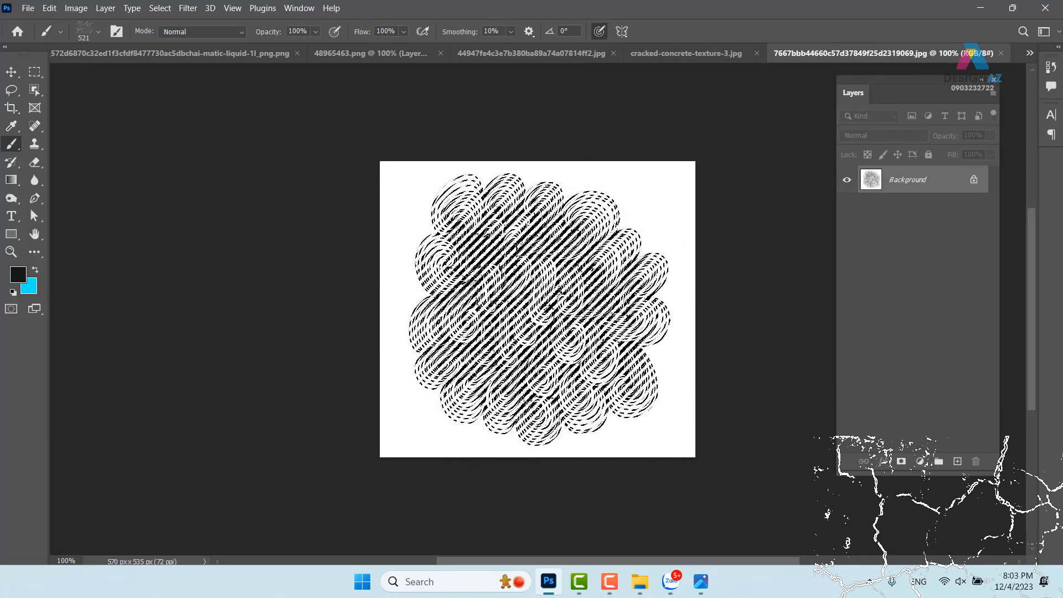
Step: Define a brush preset from the selected swirl lines, keeping the suggested name
key(ctrl+plus)
key(ctrl+plus)
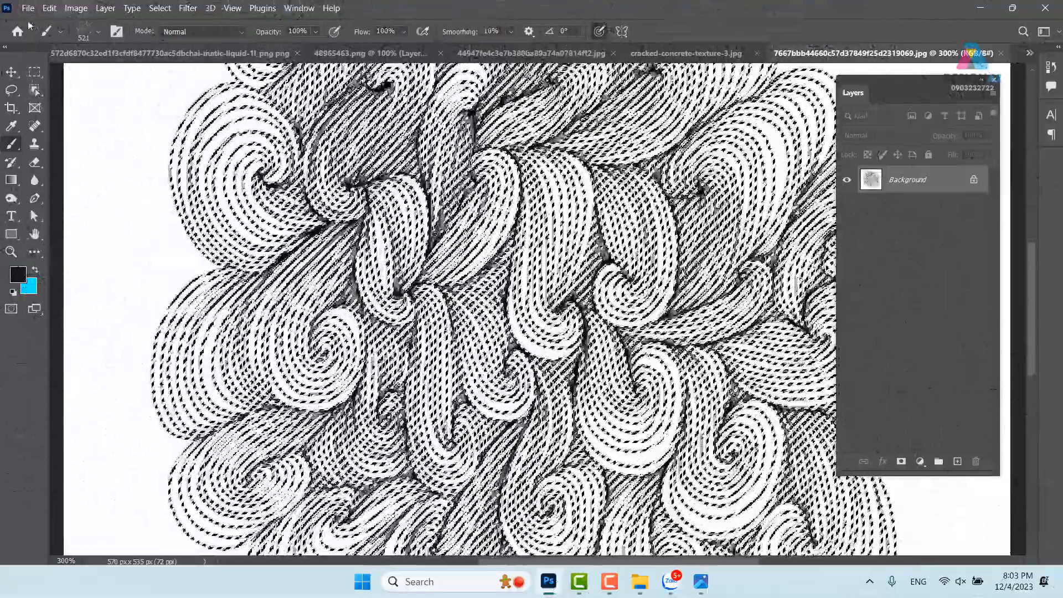
click(50, 8)
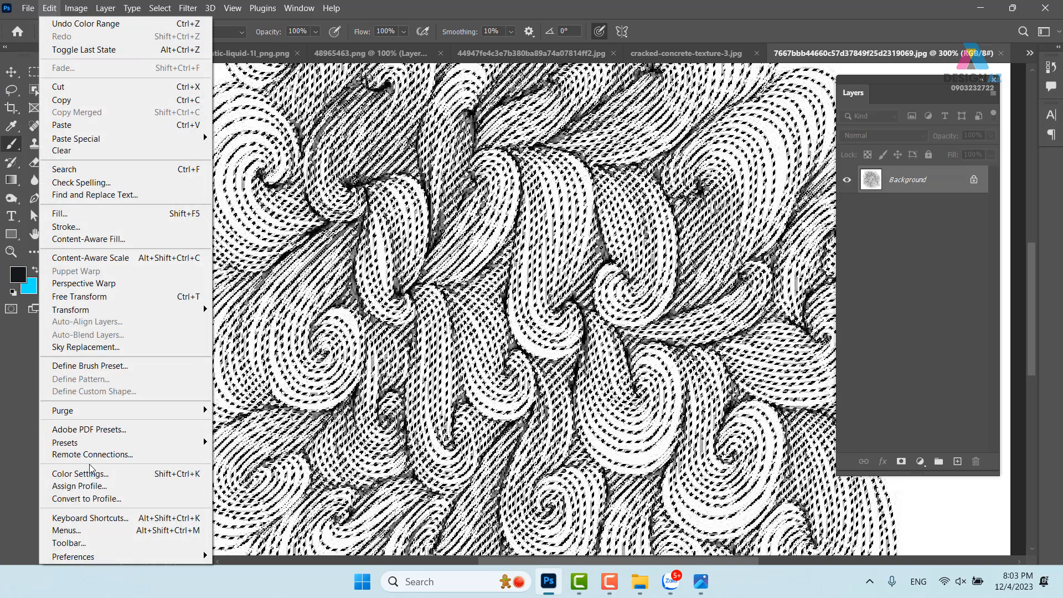
click(90, 365)
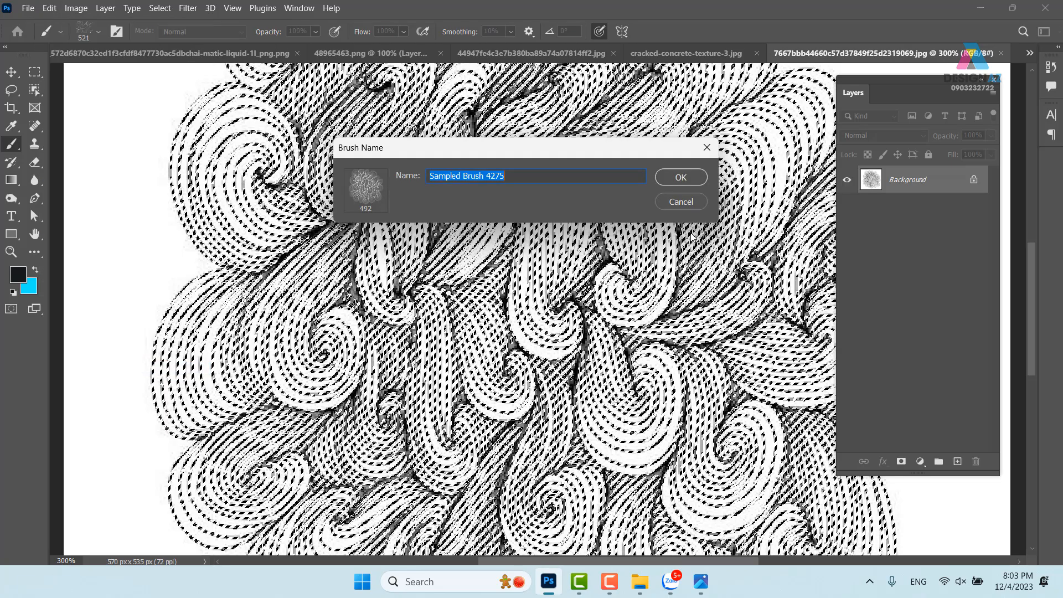
key(Return)
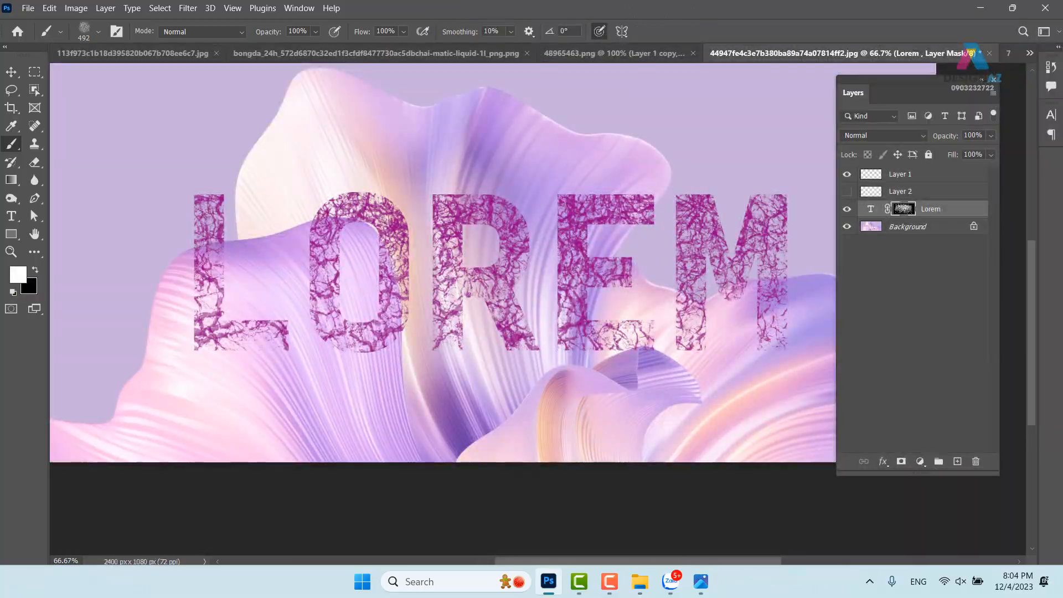
Step: Fill the Lorem layer mask with white and stamp the swirl brush over the letters in black (000000) at 1886 px
key(alt+Delete)
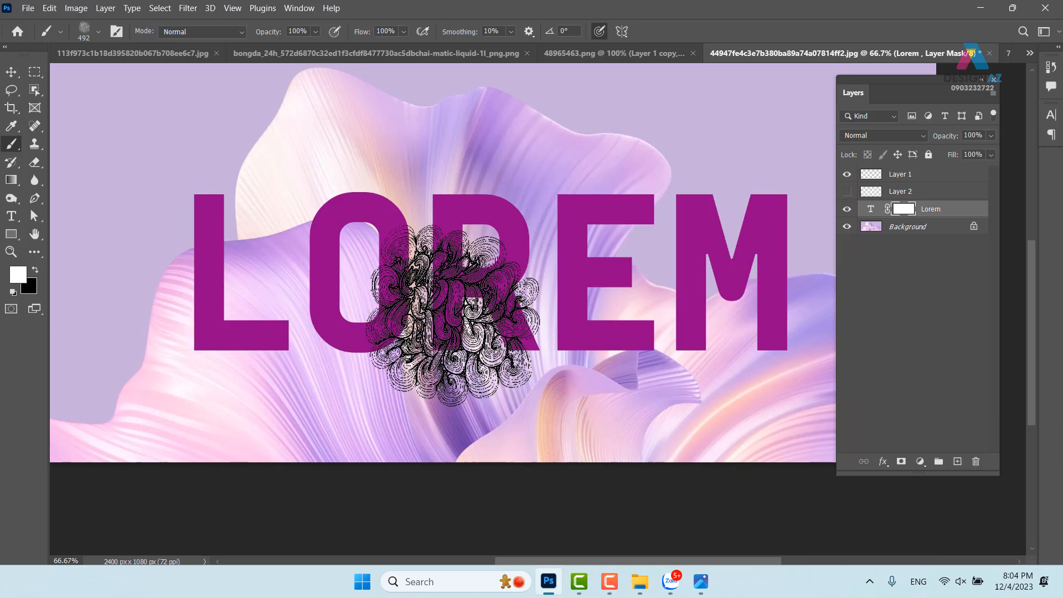
drag(367, 252, 699, 256)
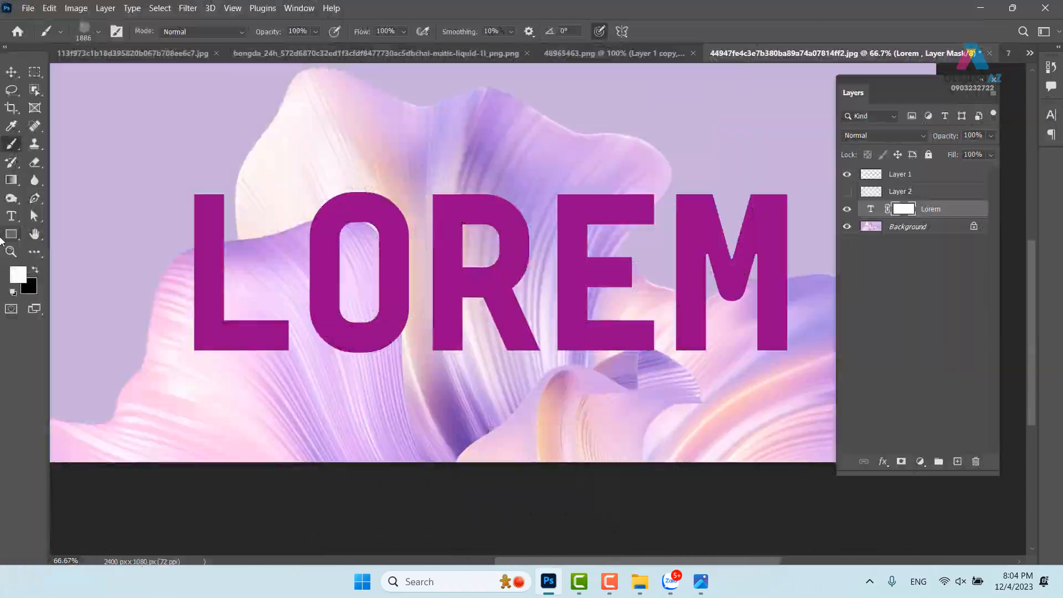
click(18, 275)
text(000000)
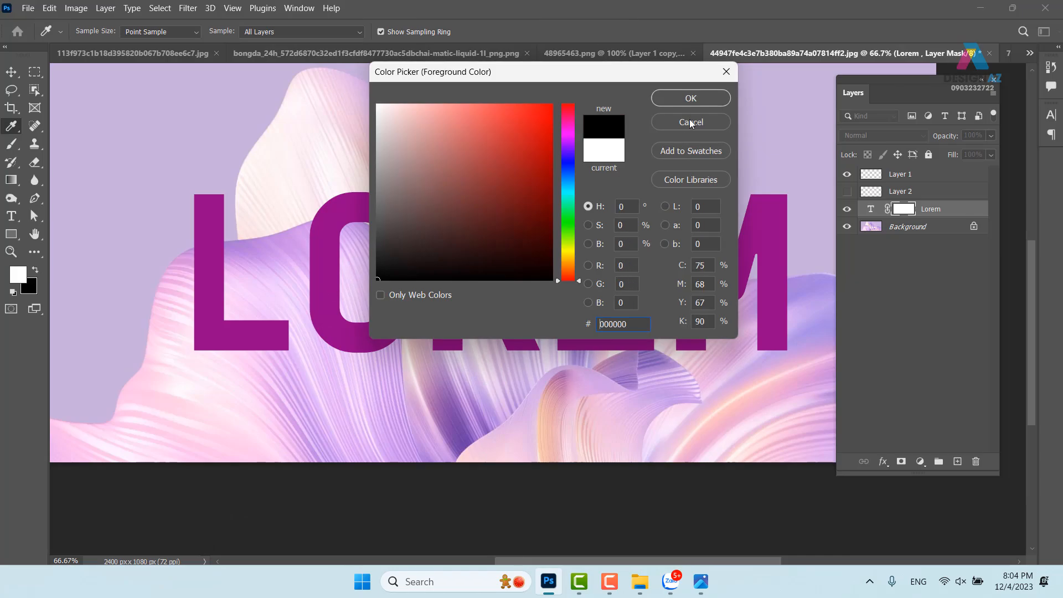
click(691, 98)
click(520, 278)
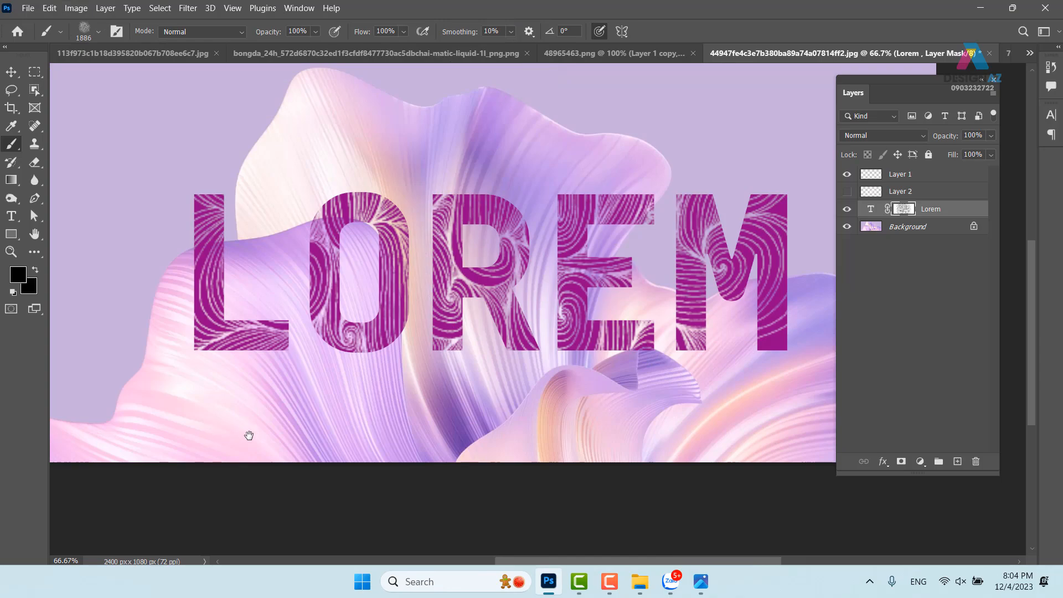
Step: Invert the Lorem layer mask so that only the stamped swirl lines show in the lettering
drag(283, 414, 275, 398)
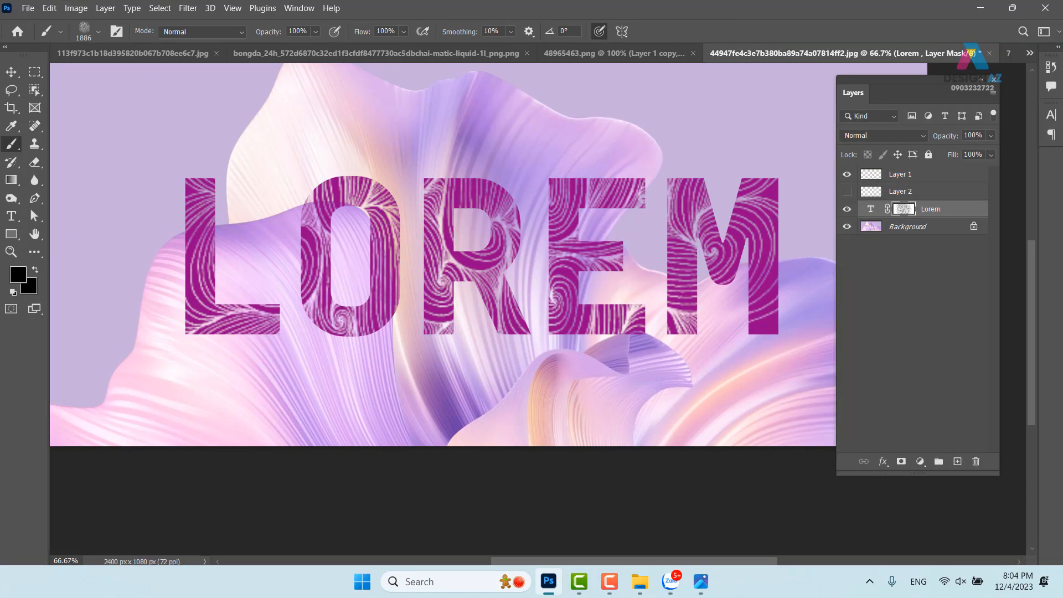
key(ctrl+i)
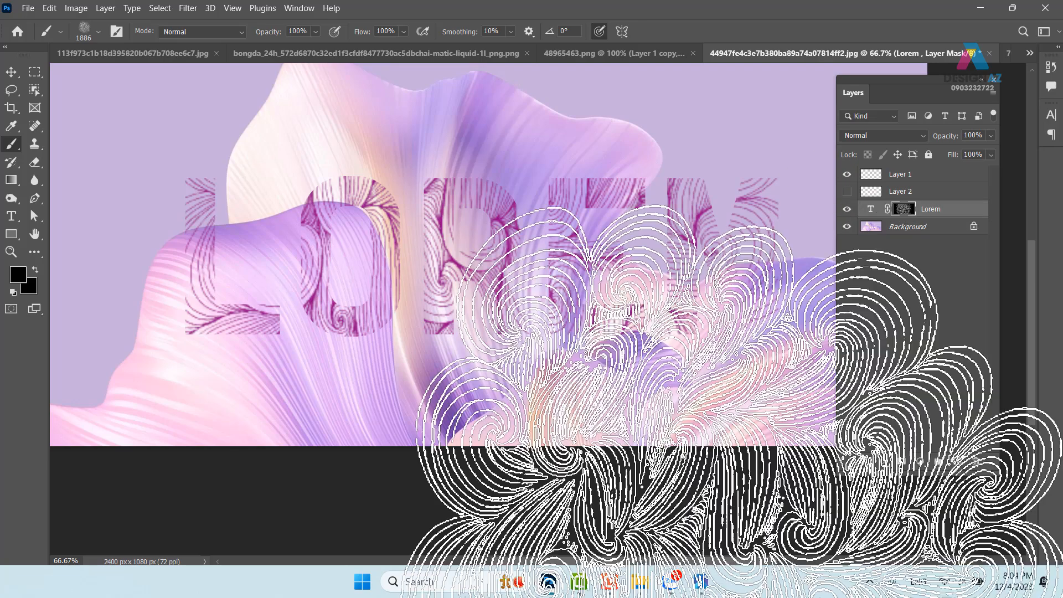
Step: Open the fish print 18f3ea5eab4decc208f91f1dfea4b280.jpg from the dh folder inside hinhhoa
mouse_move(645, 594)
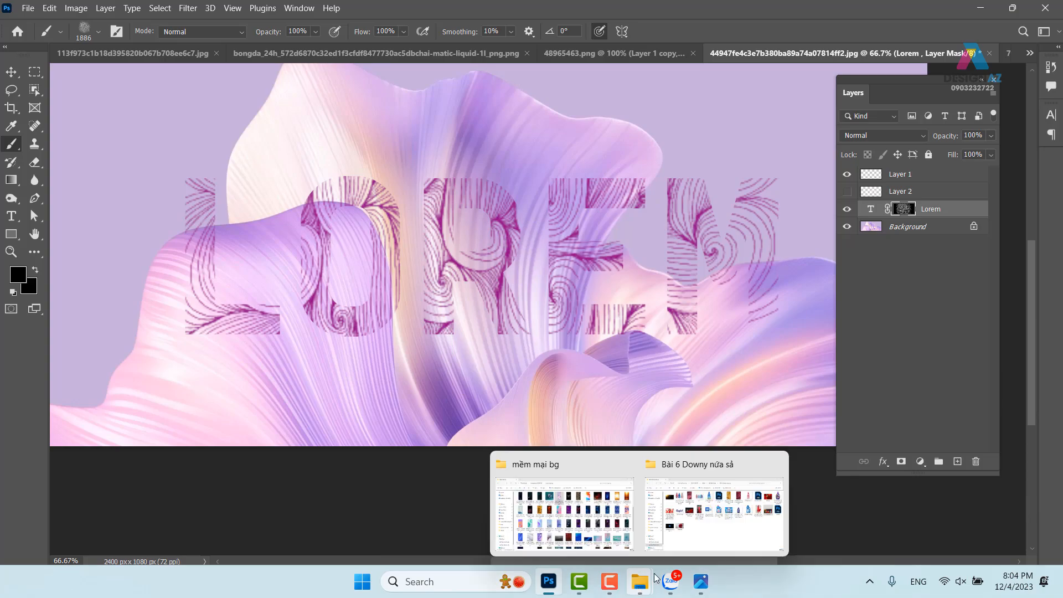
mouse_move(692, 544)
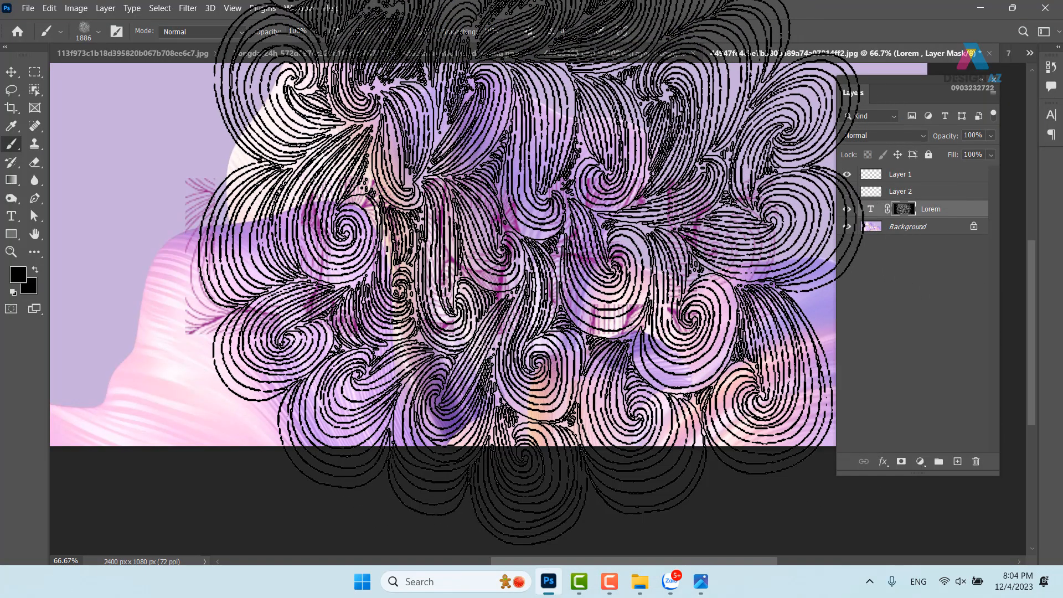
key(ctrl+o)
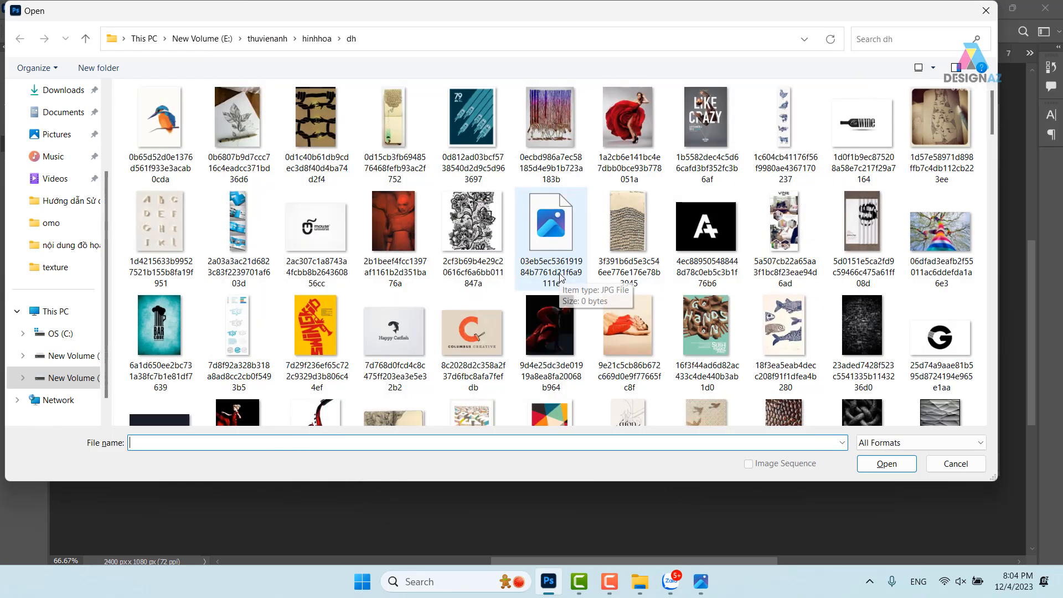
scroll(563, 277, down, 2)
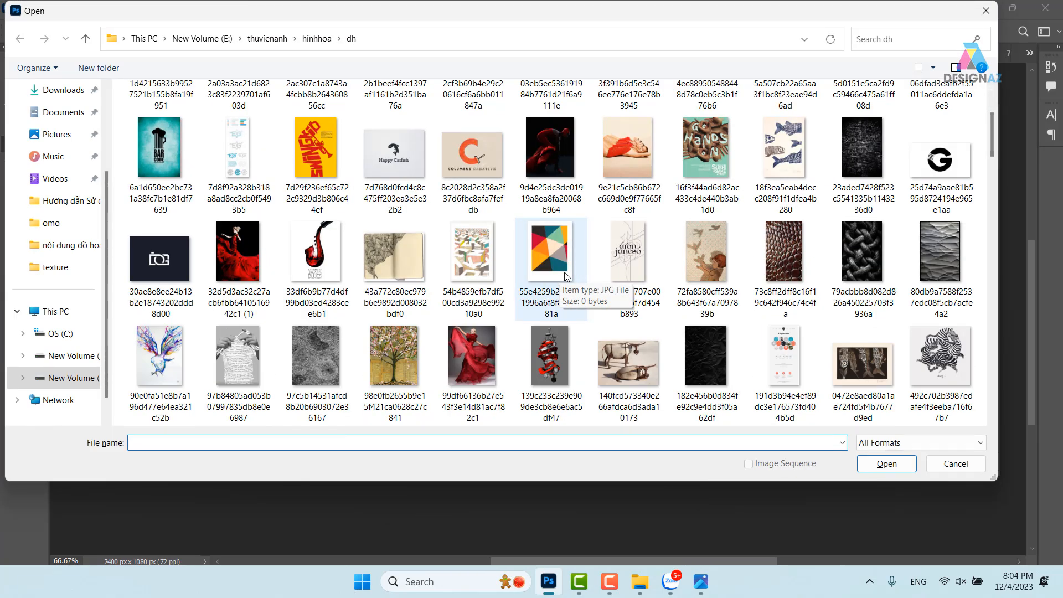
click(954, 359)
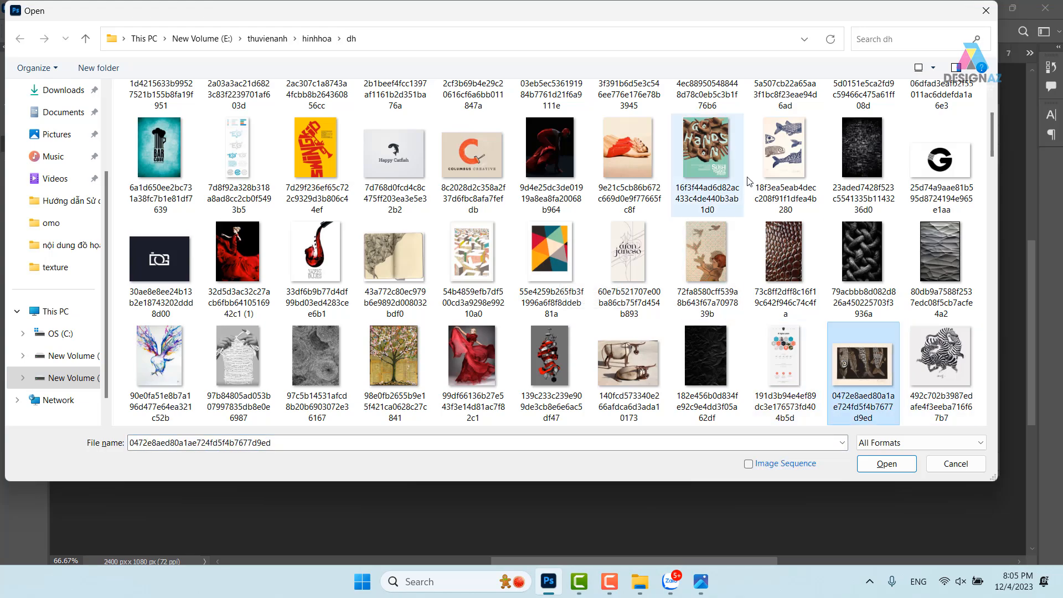
click(784, 158)
click(886, 463)
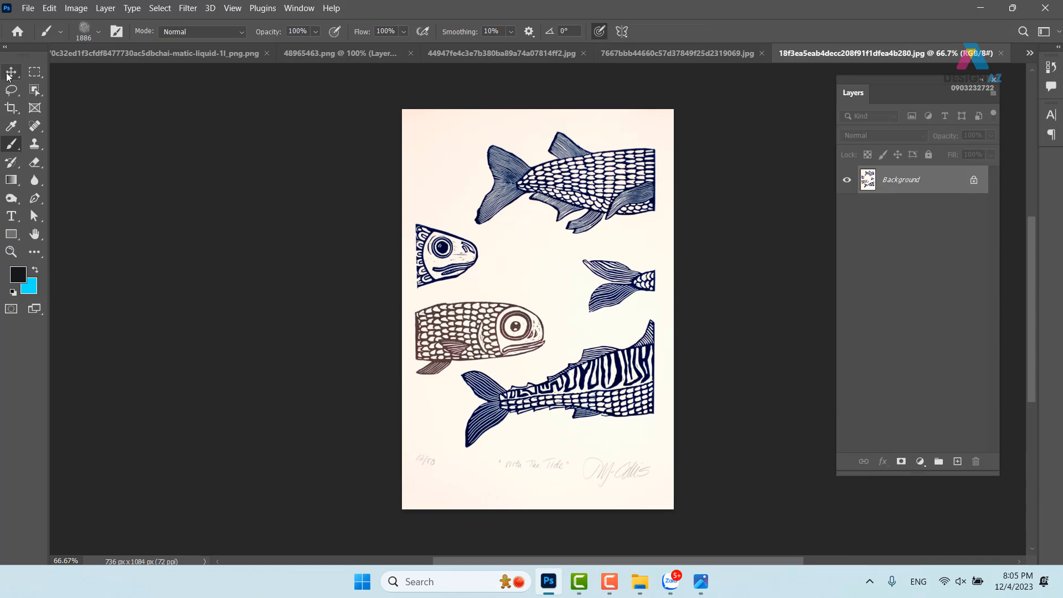
Step: Select the dark fish shapes with Color Range using Shadows at 99% fuzziness
click(11, 71)
scroll(582, 307, right, 4)
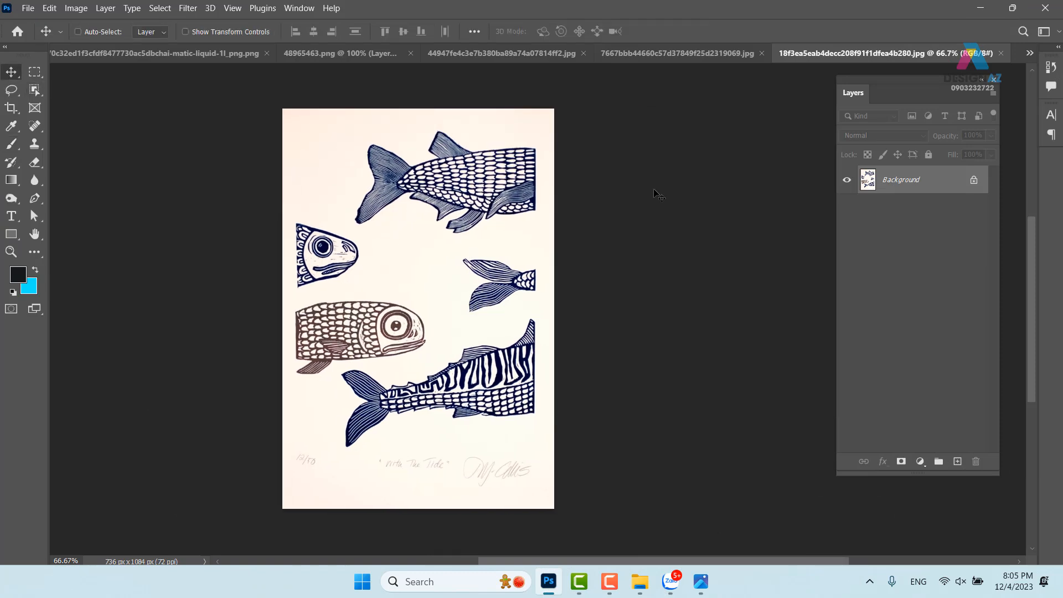
click(160, 8)
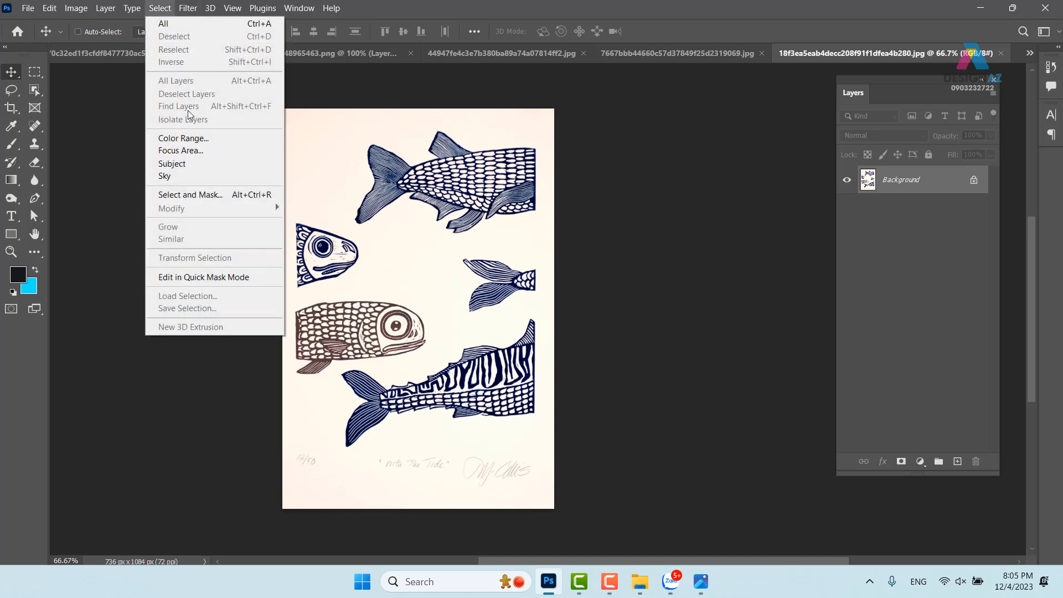
click(201, 138)
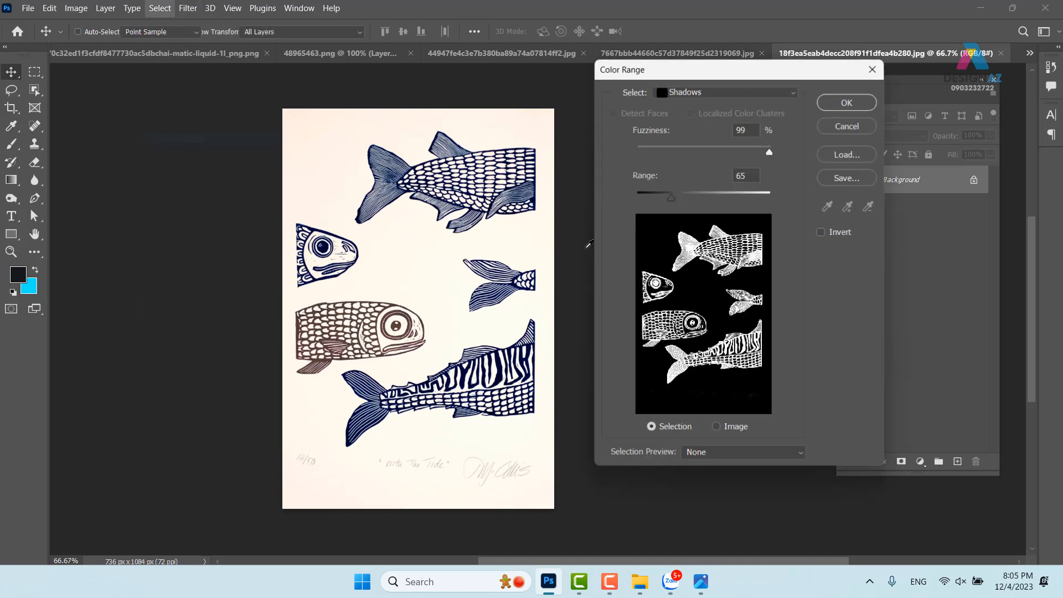
click(851, 101)
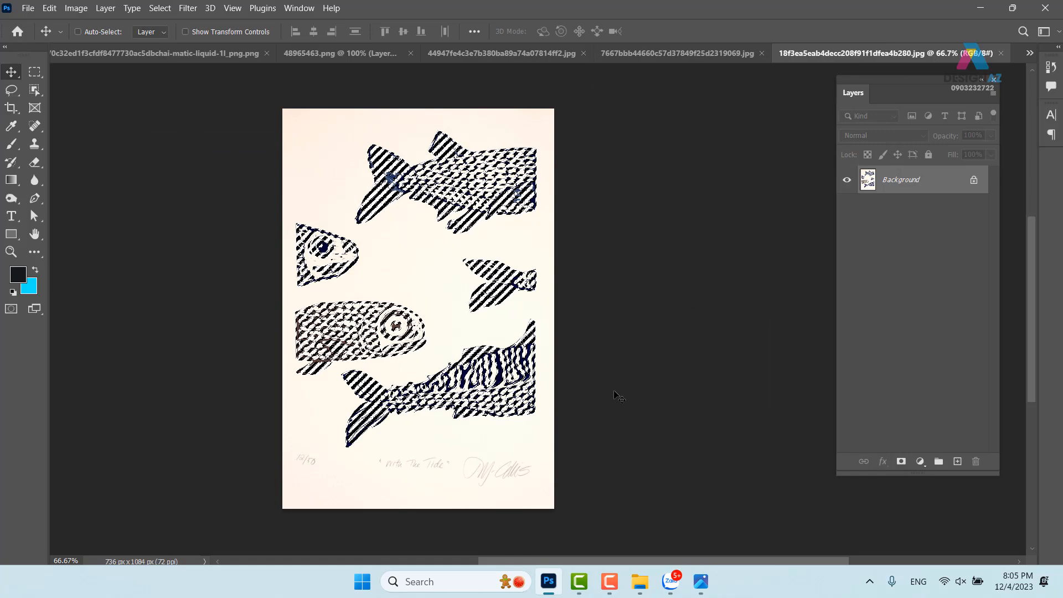
Step: Define a brush preset from the selected fish shapes, keeping the suggested name
key(ctrl)
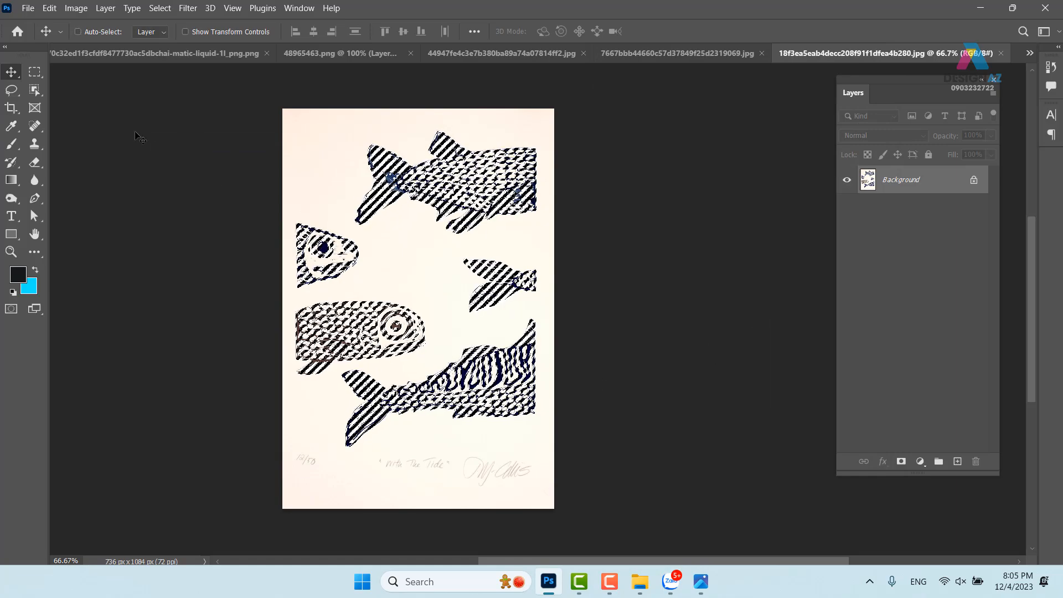
click(50, 8)
click(109, 370)
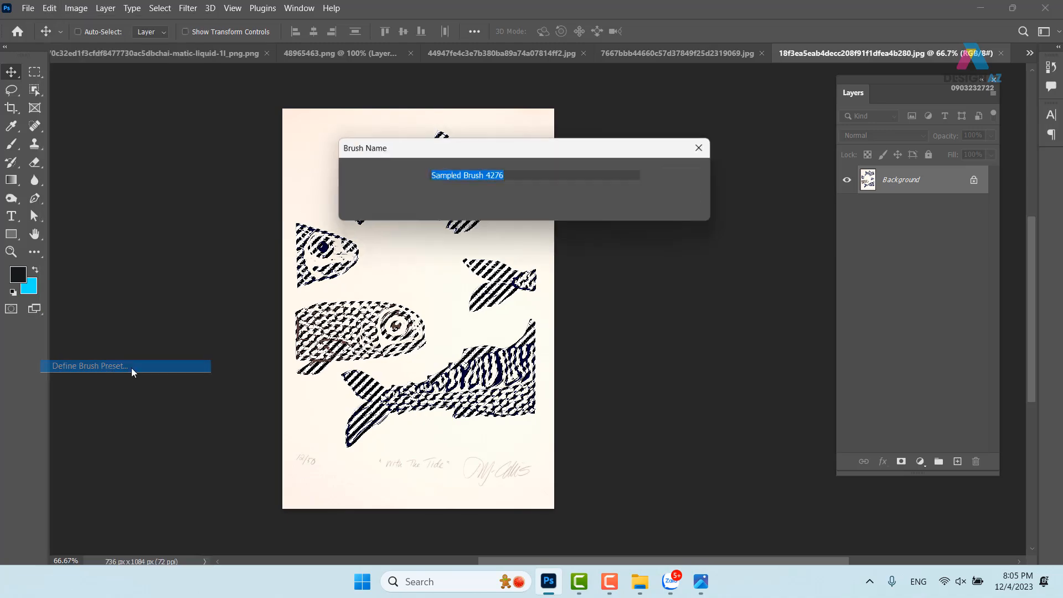
click(696, 182)
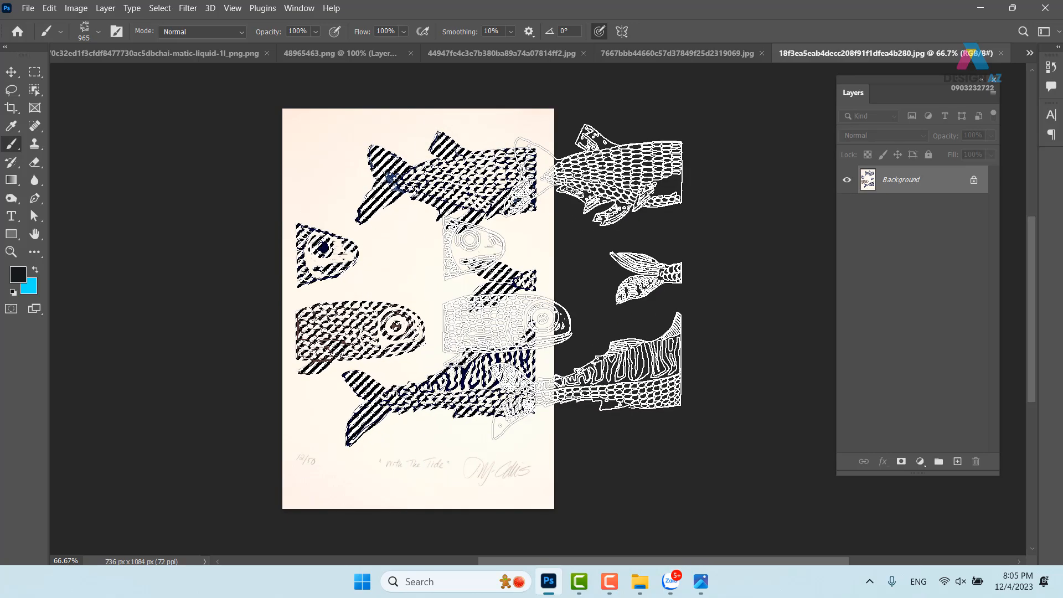
Step: Create a new 1200 x 600 px document at 72 ppi with a white background
key(ctrl+n)
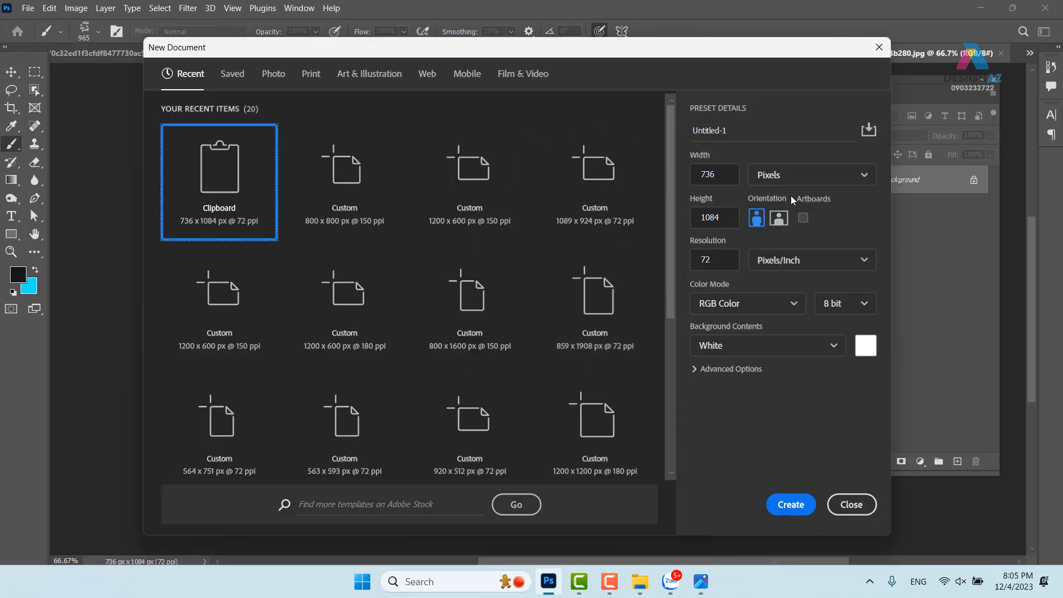
click(723, 183)
text(1200)
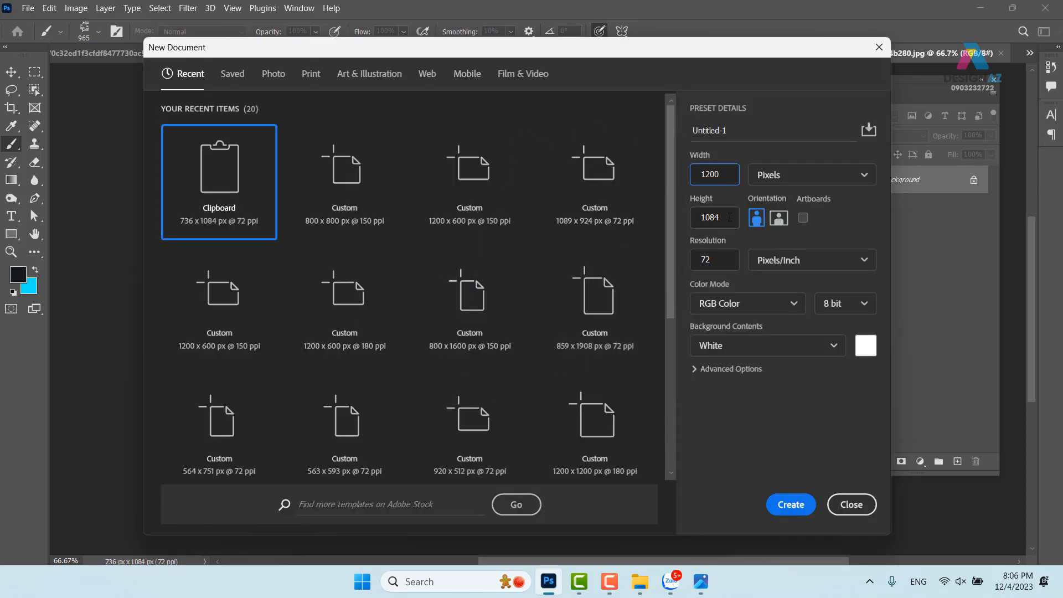
click(730, 217)
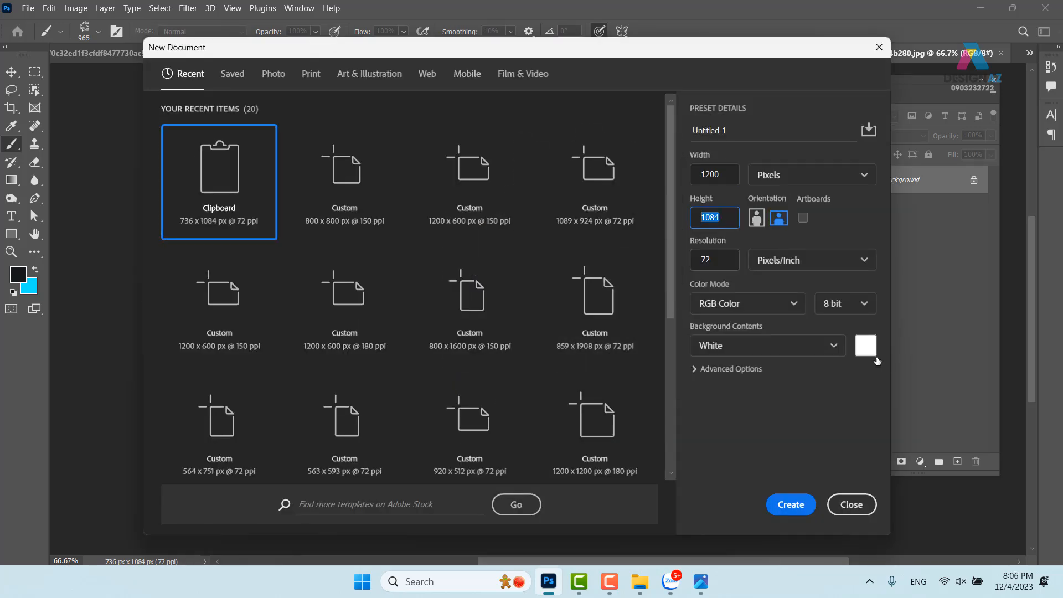
text(6)
click(791, 504)
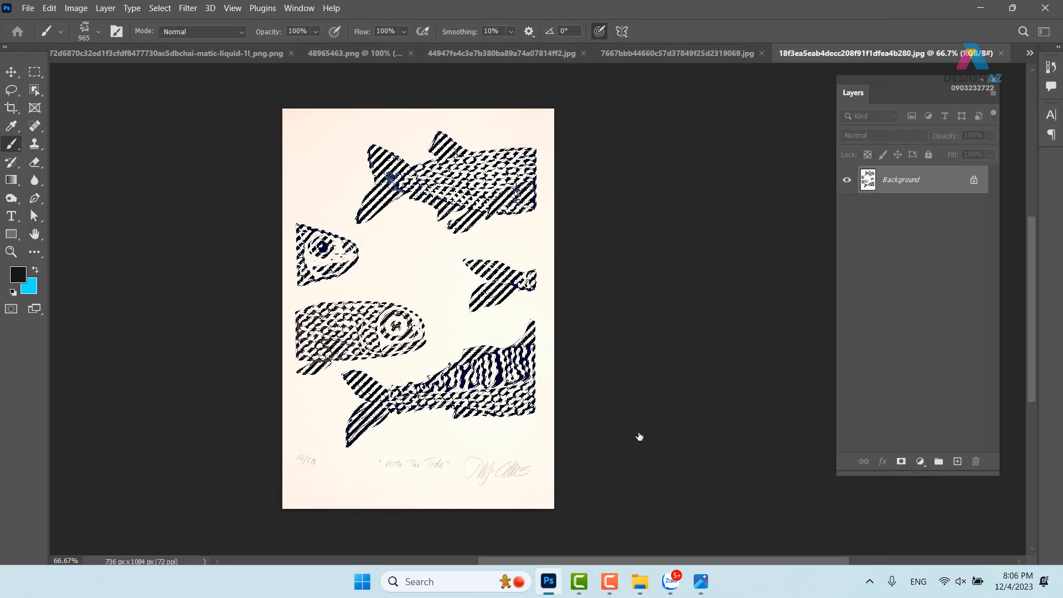
Step: Set the foreground colour to dark brown #4f3400 and fill the Background layer with it
click(18, 274)
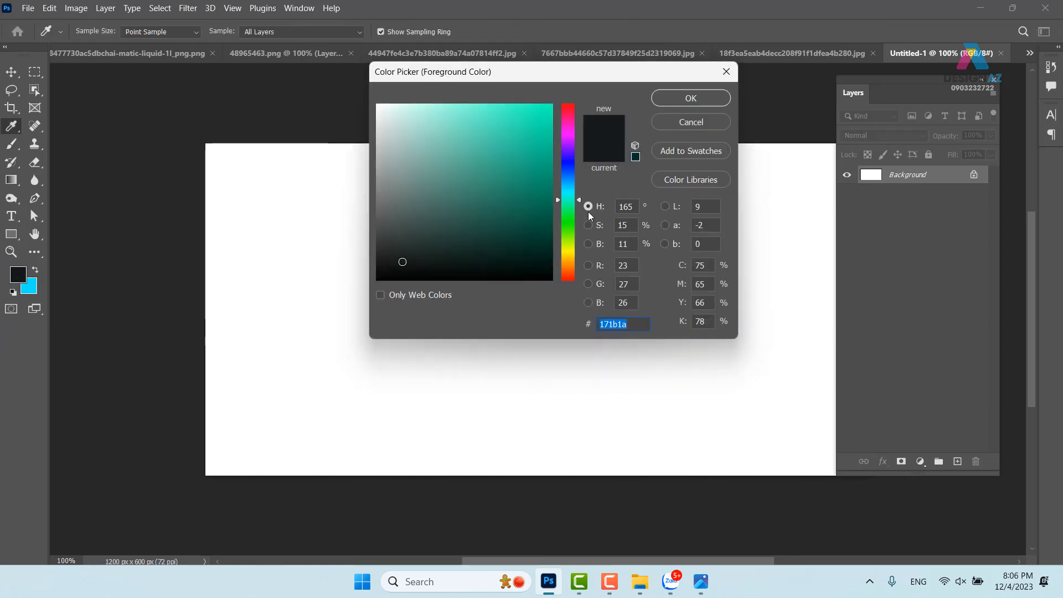
drag(572, 209, 567, 260)
click(552, 226)
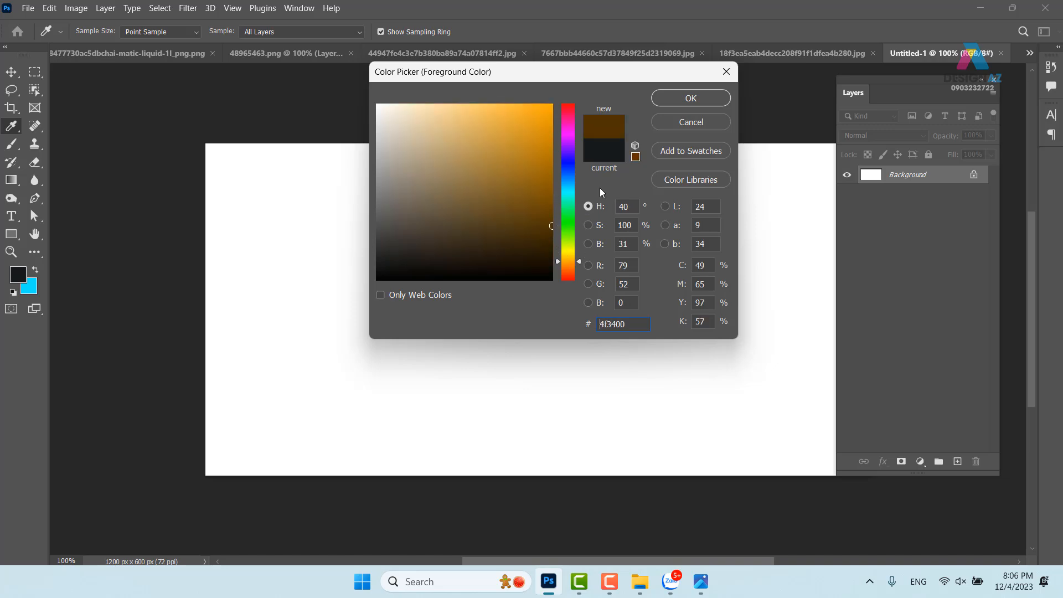
click(687, 100)
key(b)
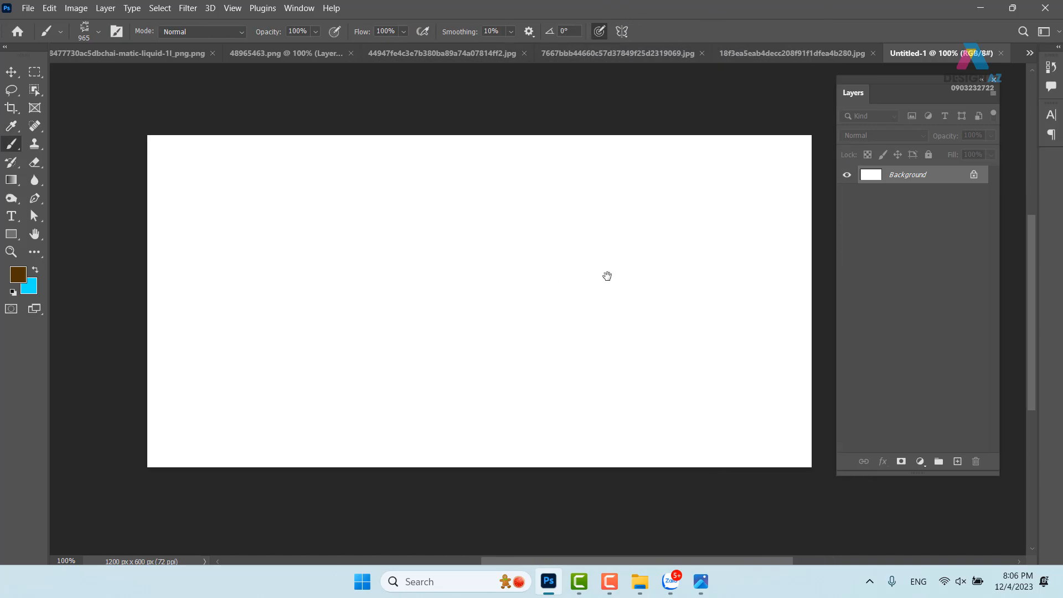
key(alt+BackSpace)
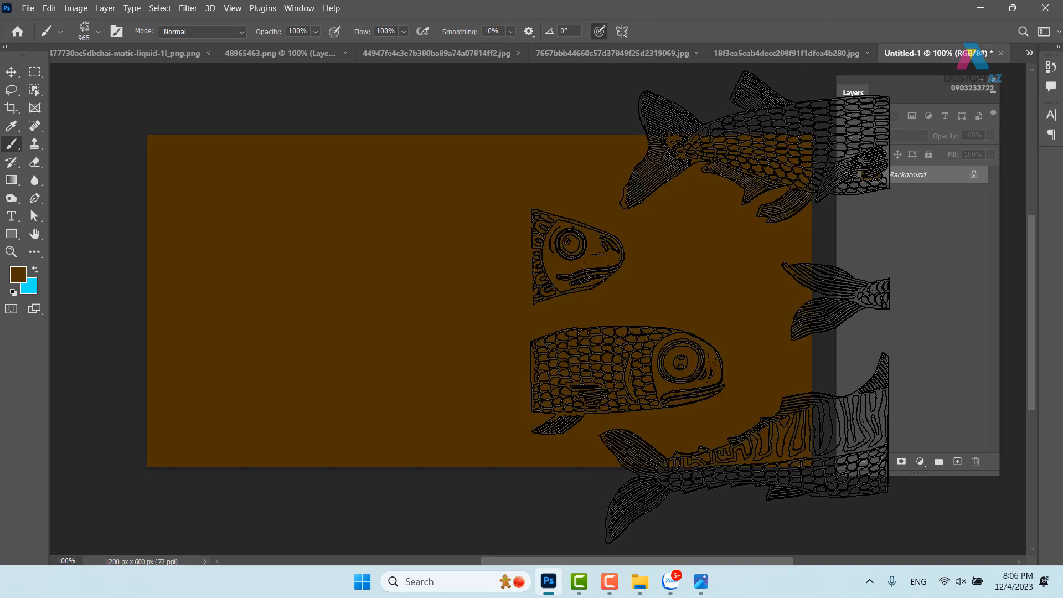
Step: Reduce the fish brush to 674 px and add a new empty layer above the background
drag(434, 328, 333, 320)
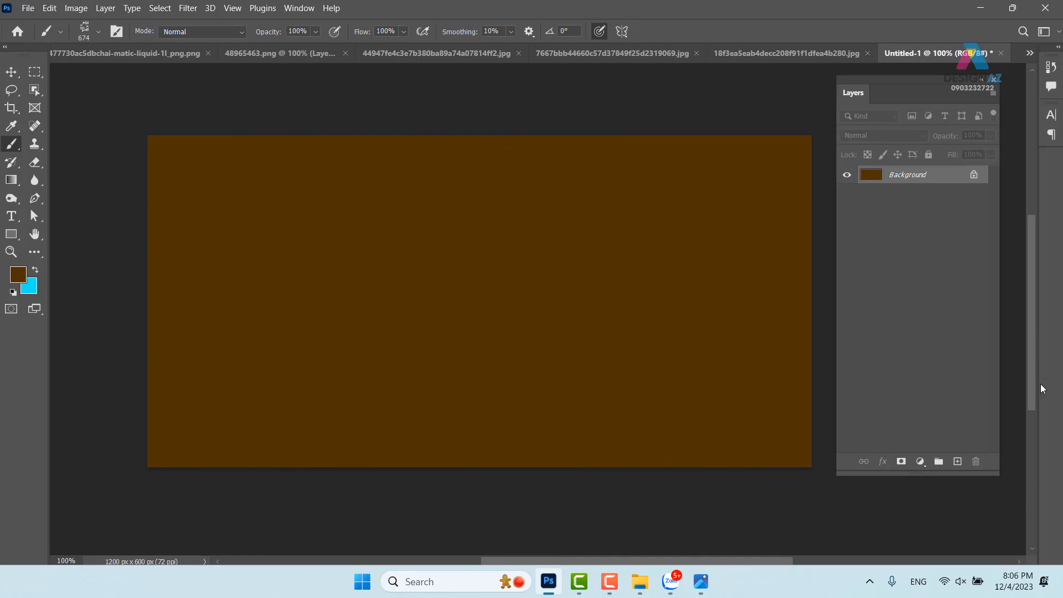
click(957, 461)
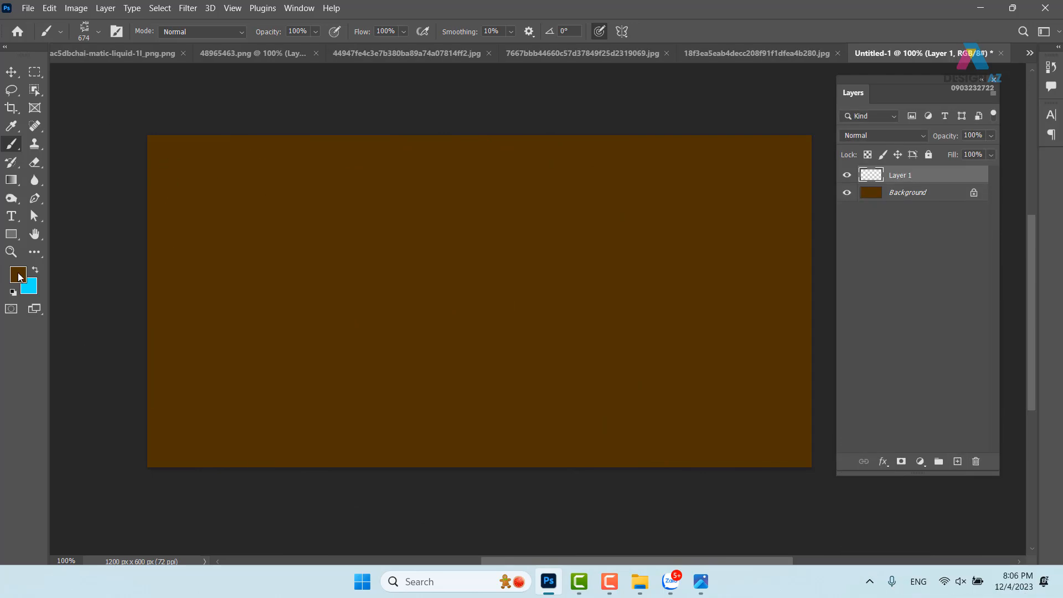
Step: Set the foreground colour to the lighter brown #694500
click(19, 274)
click(554, 208)
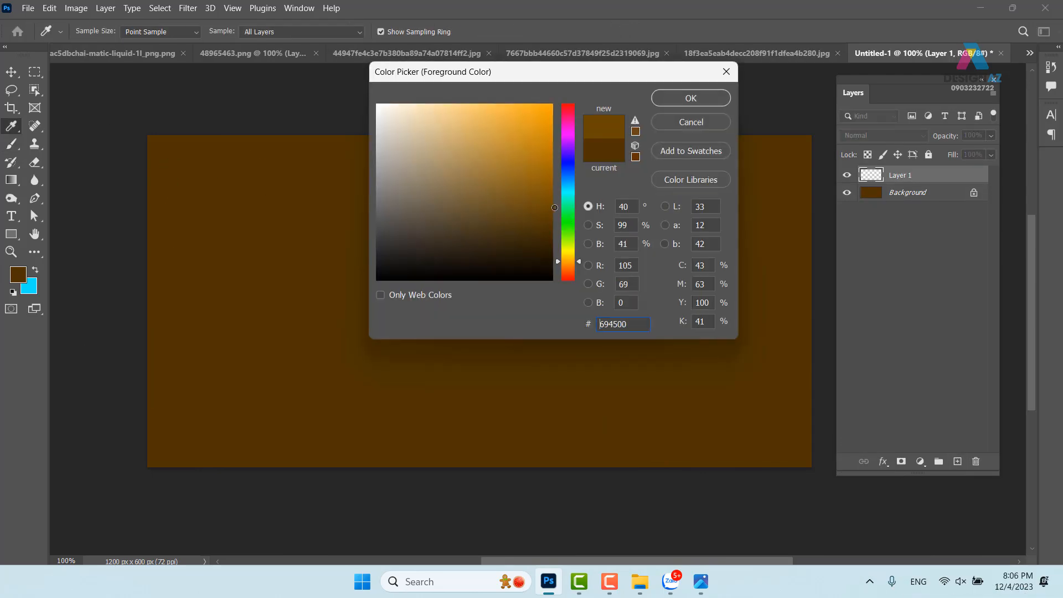
click(690, 98)
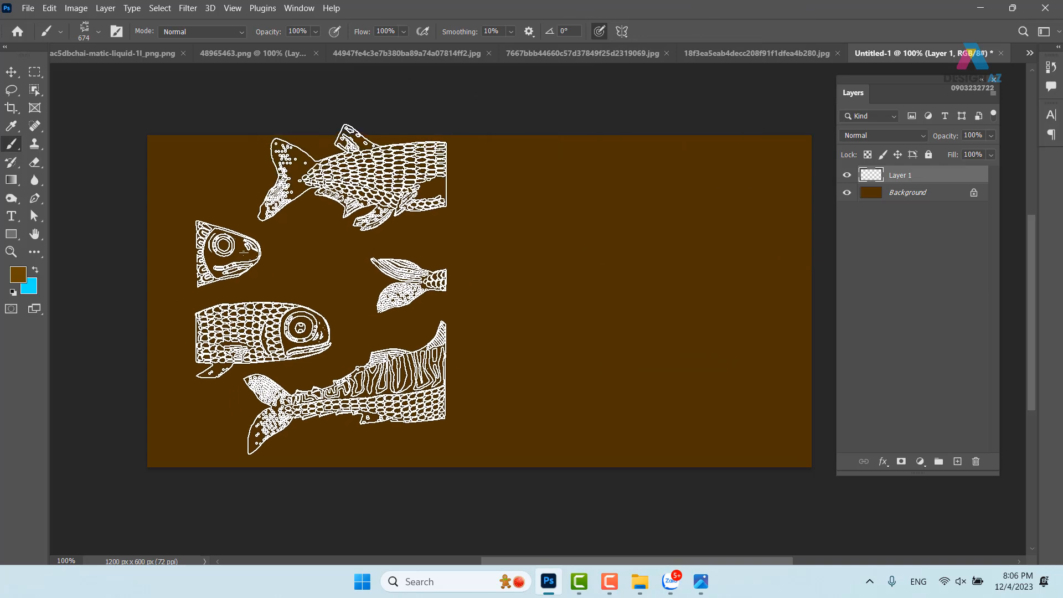
Step: Stamp the fish brush once on the left half of the new layer and undo the stamp
click(320, 289)
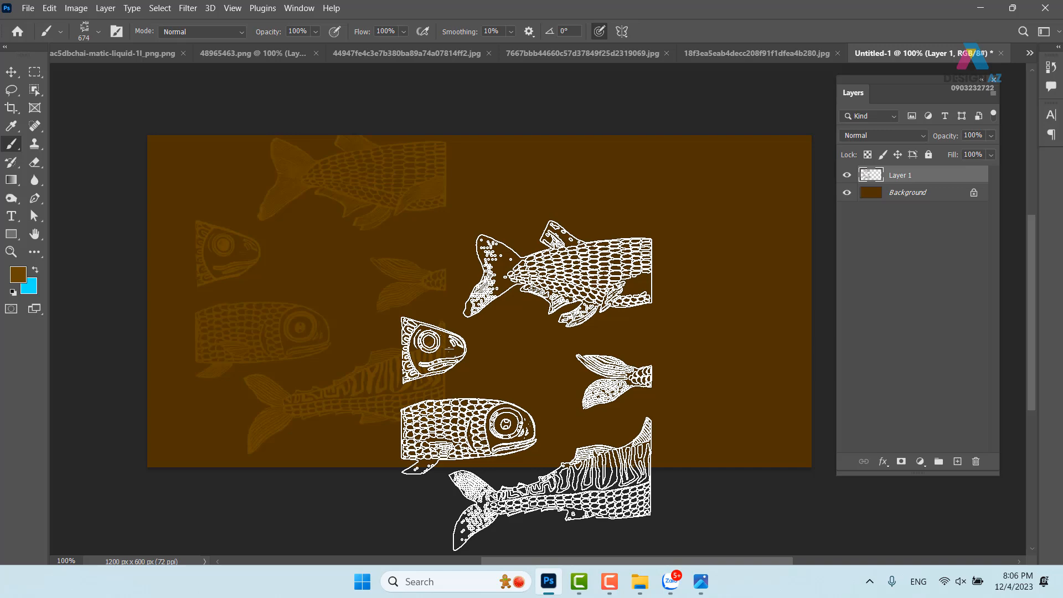
key(ctrl+z)
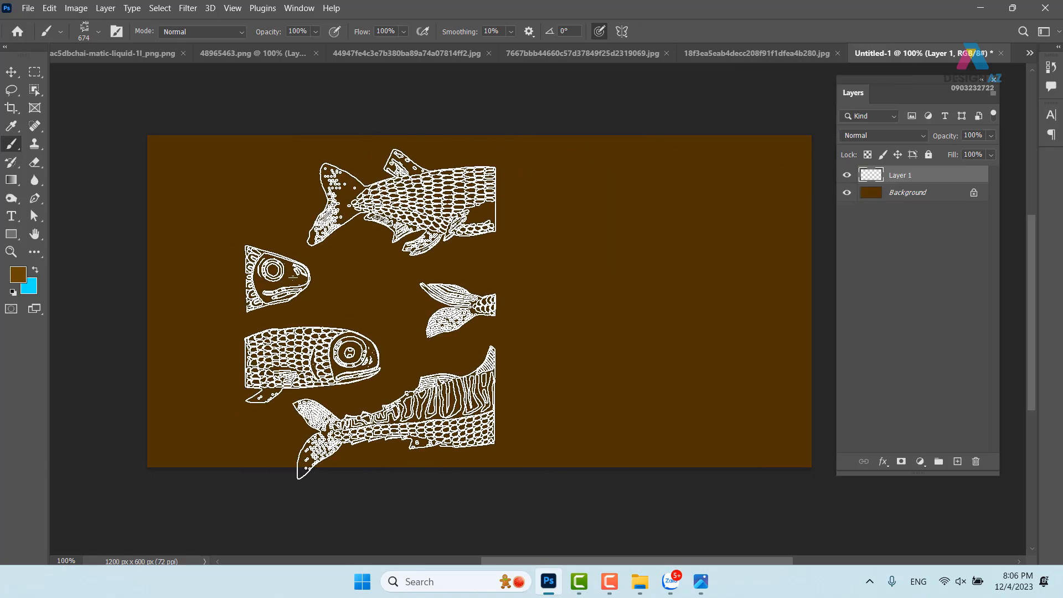
Step: Look through the images in the dh folder for another picture to open
key(ctrl+o)
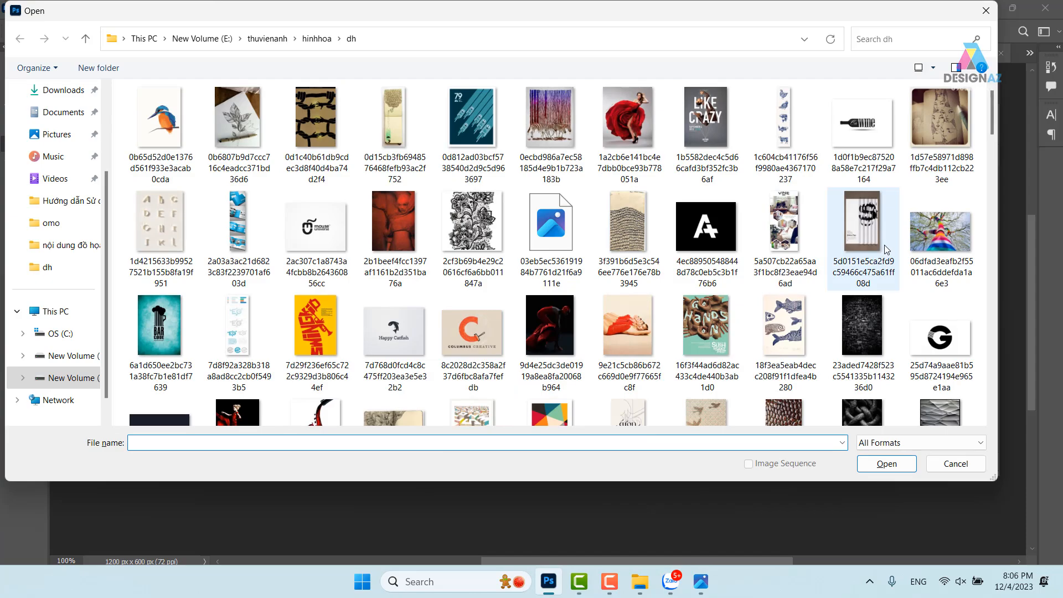
scroll(885, 247, down, 10)
scroll(809, 335, down, 3)
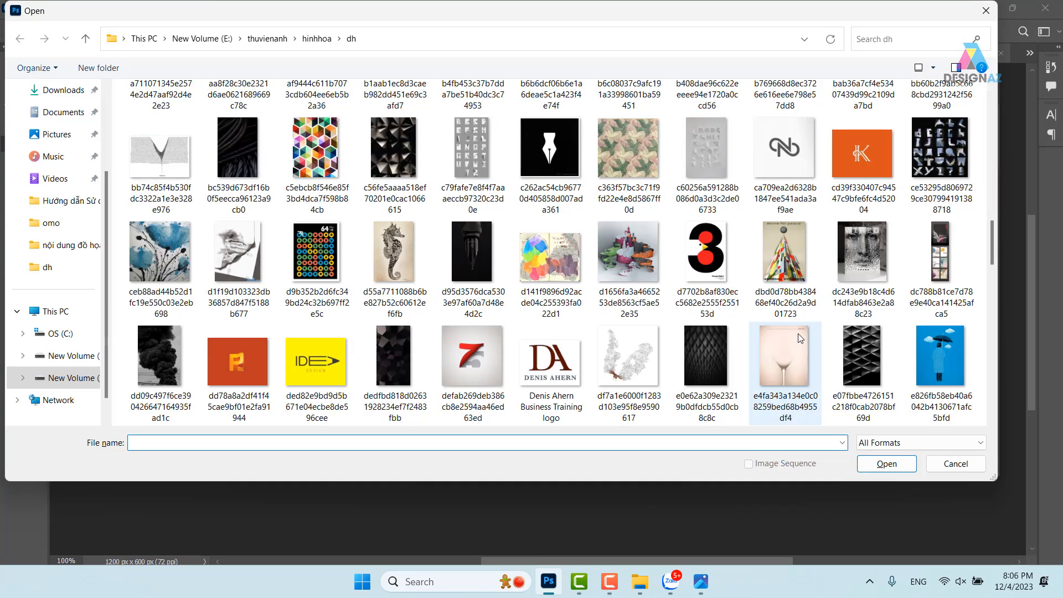
scroll(809, 291, up, 6)
scroll(798, 254, down, 5)
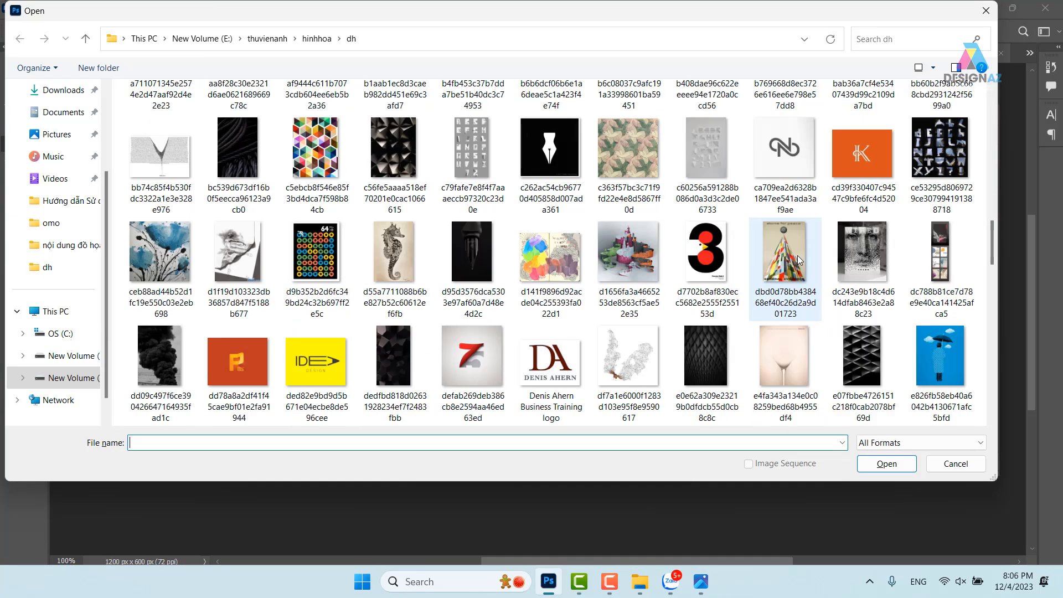
scroll(776, 319, down, 5)
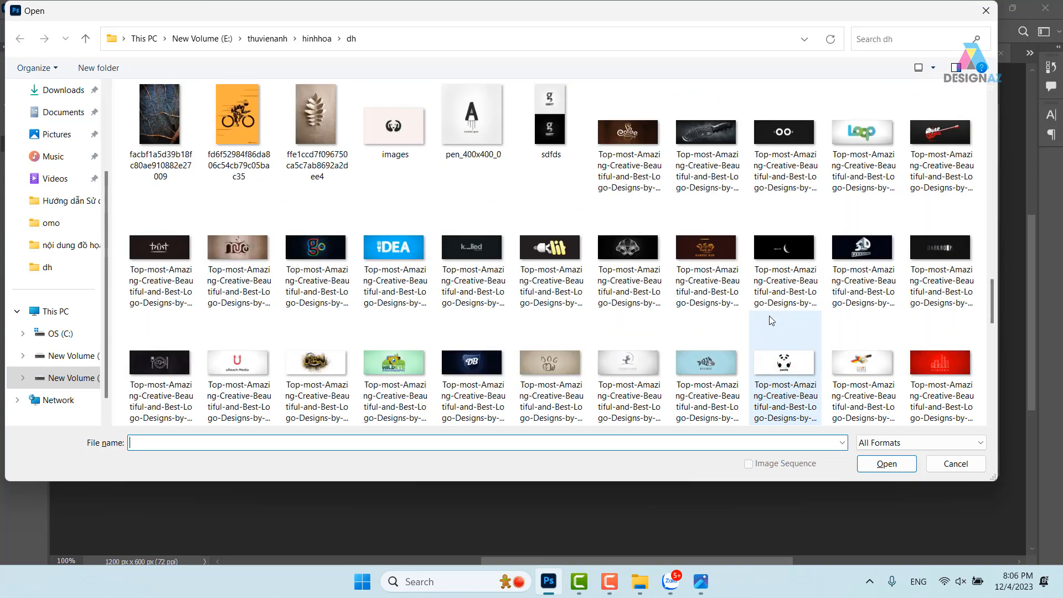
scroll(771, 320, down, 8)
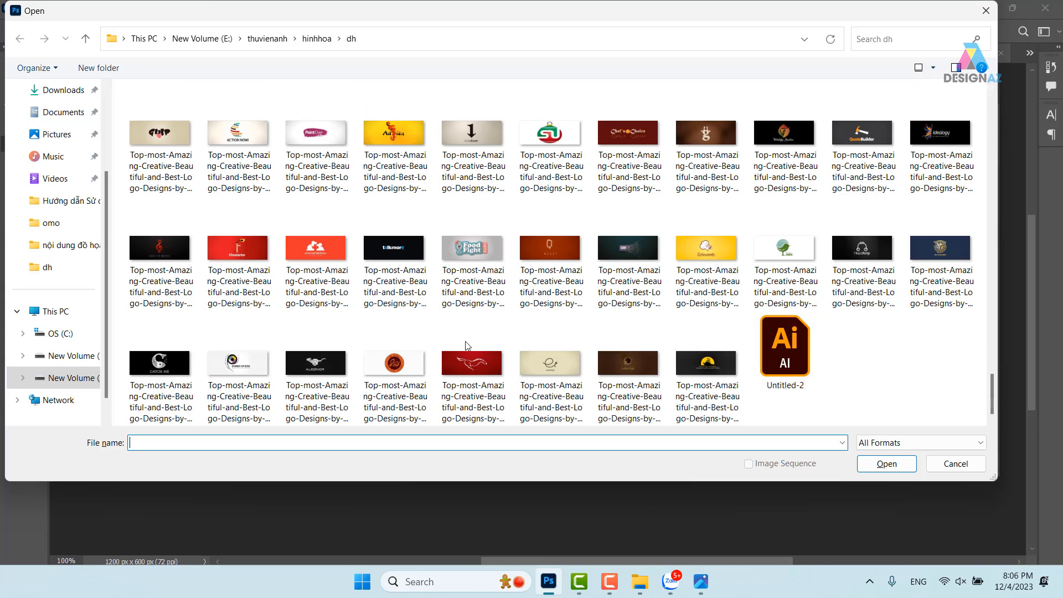
Step: Look through the files and subfolders of the Downloads folder for a suitable image source
click(62, 94)
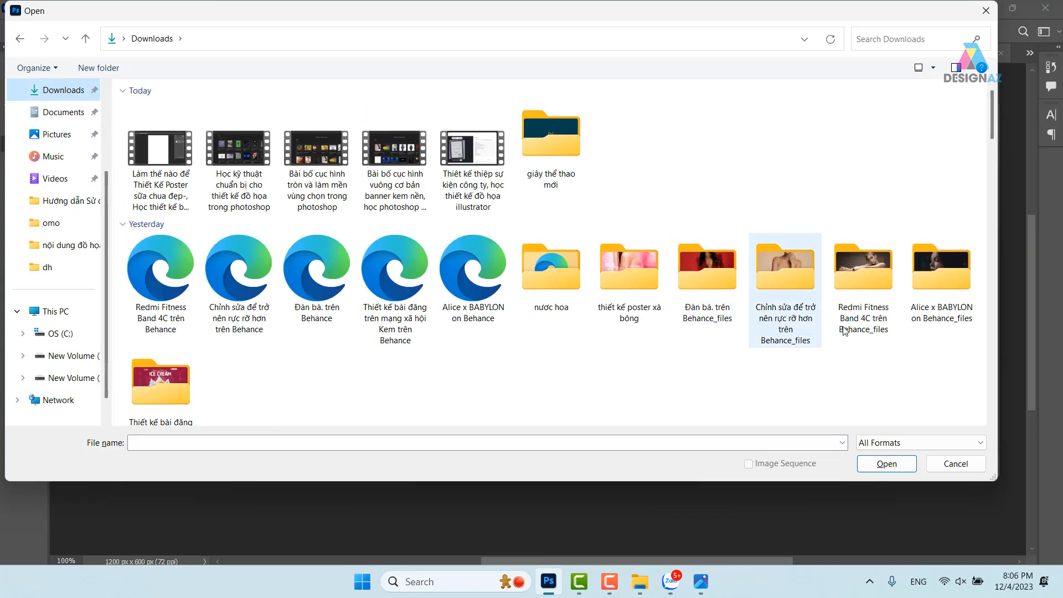
scroll(655, 242, down, 10)
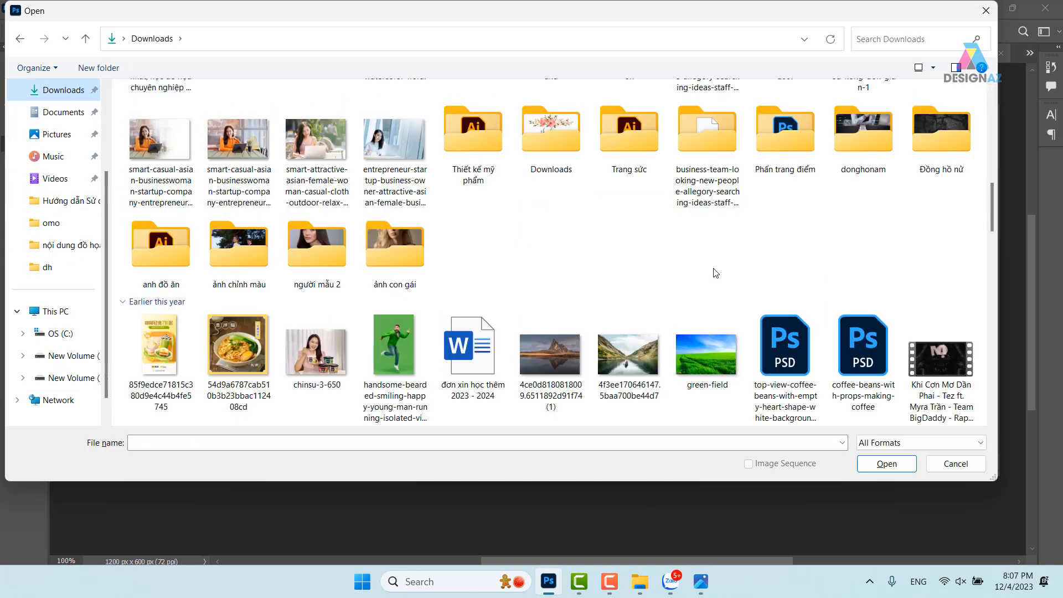
scroll(729, 278, down, 4)
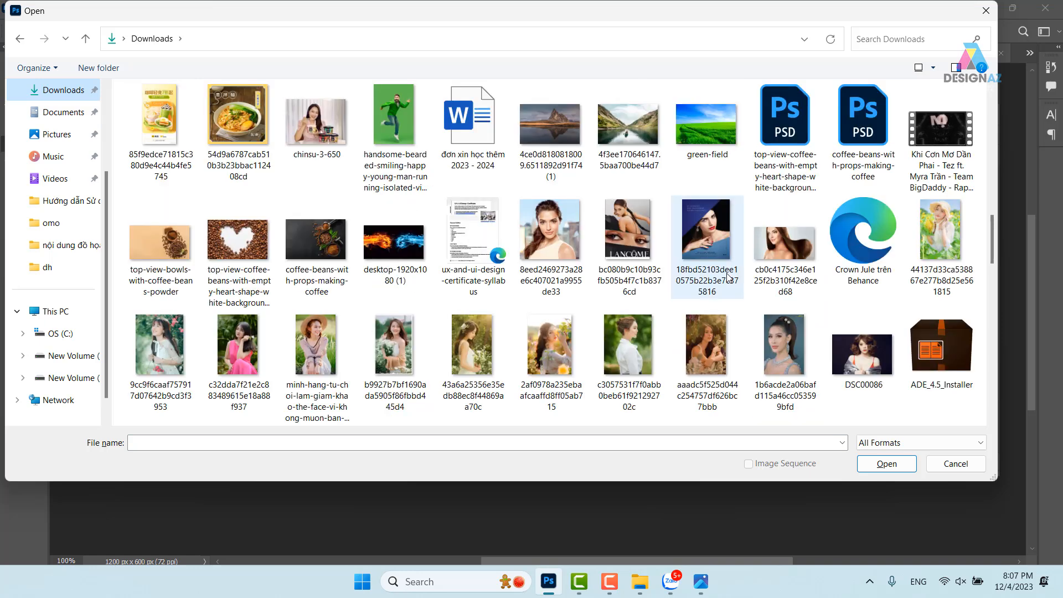
scroll(728, 278, down, 8)
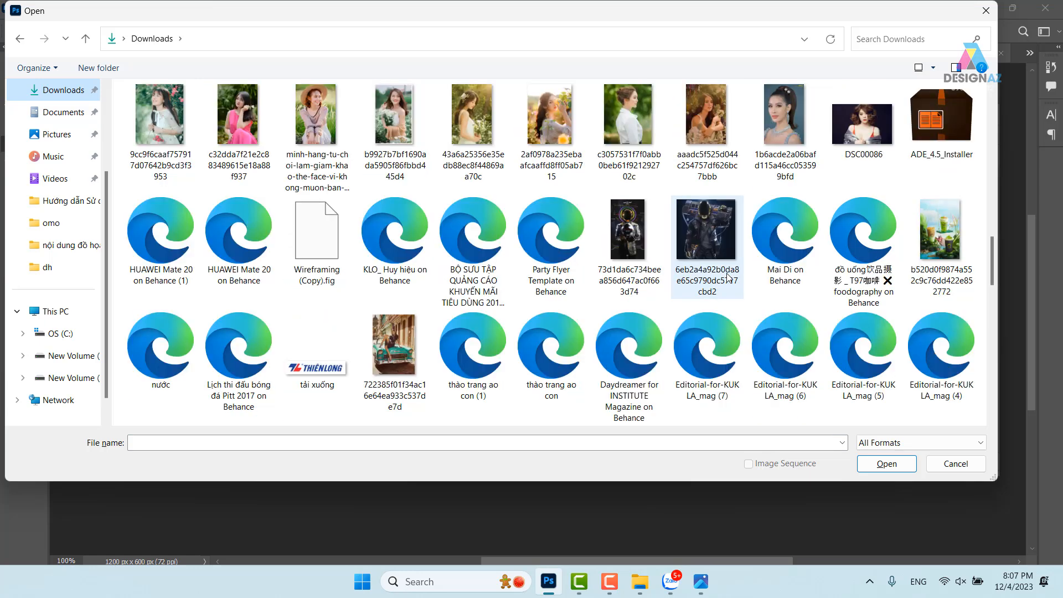
scroll(728, 278, down, 8)
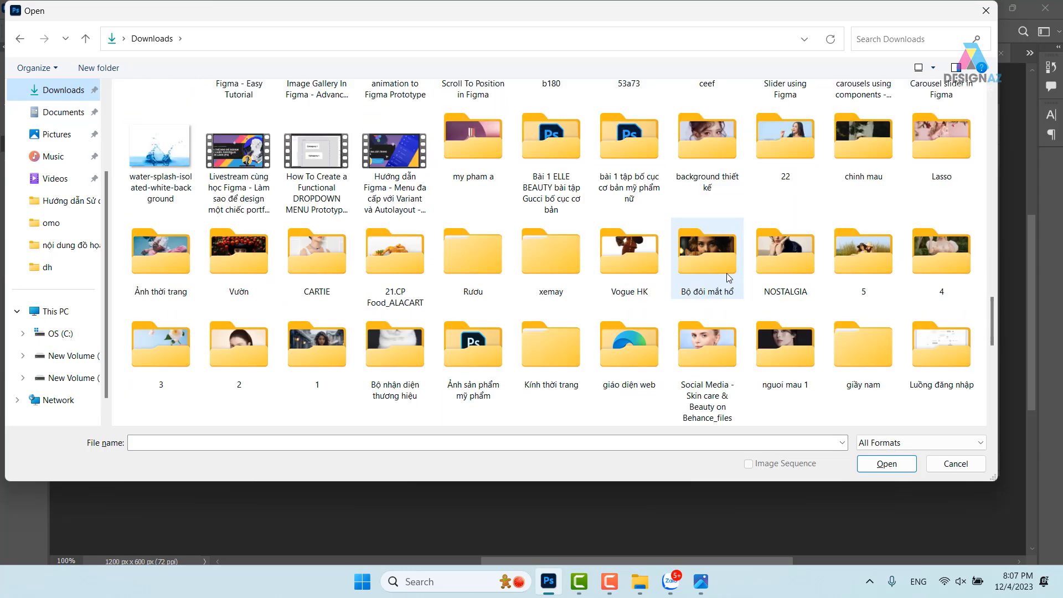
scroll(728, 278, down, 4)
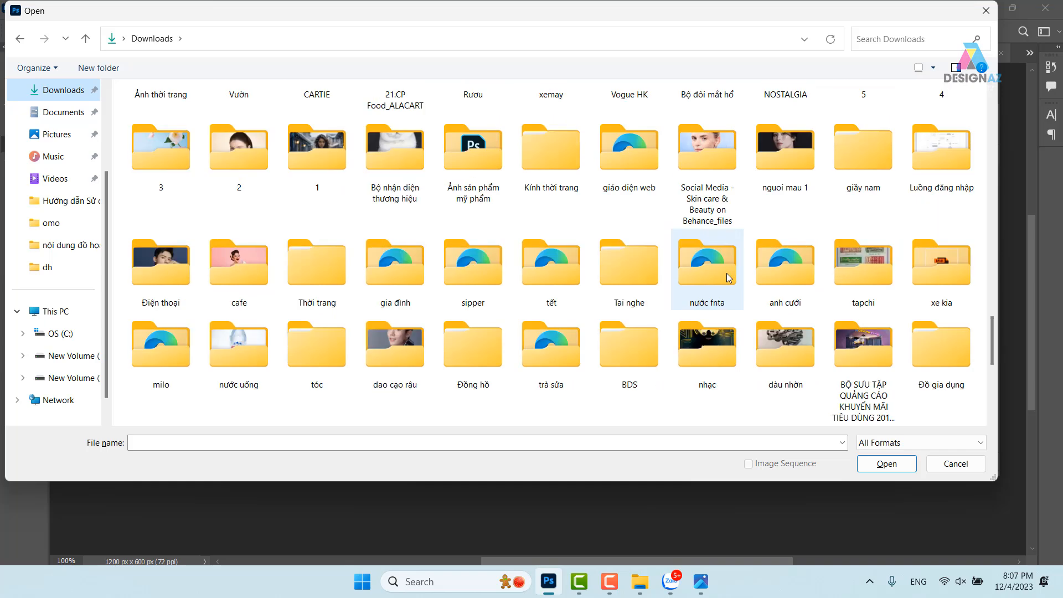
scroll(729, 278, down, 4)
scroll(729, 277, down, 4)
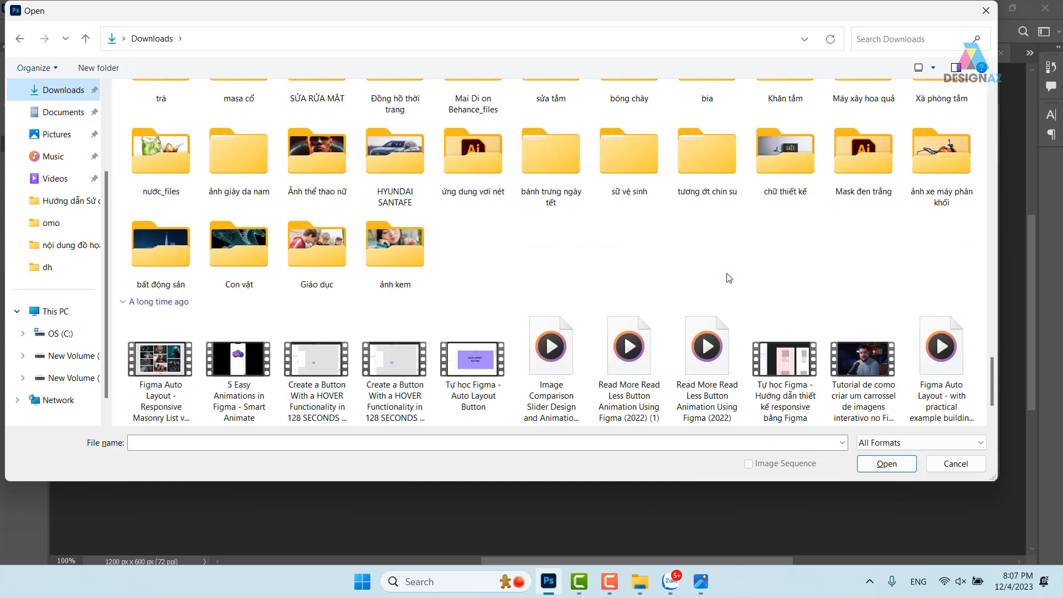
scroll(729, 278, down, 3)
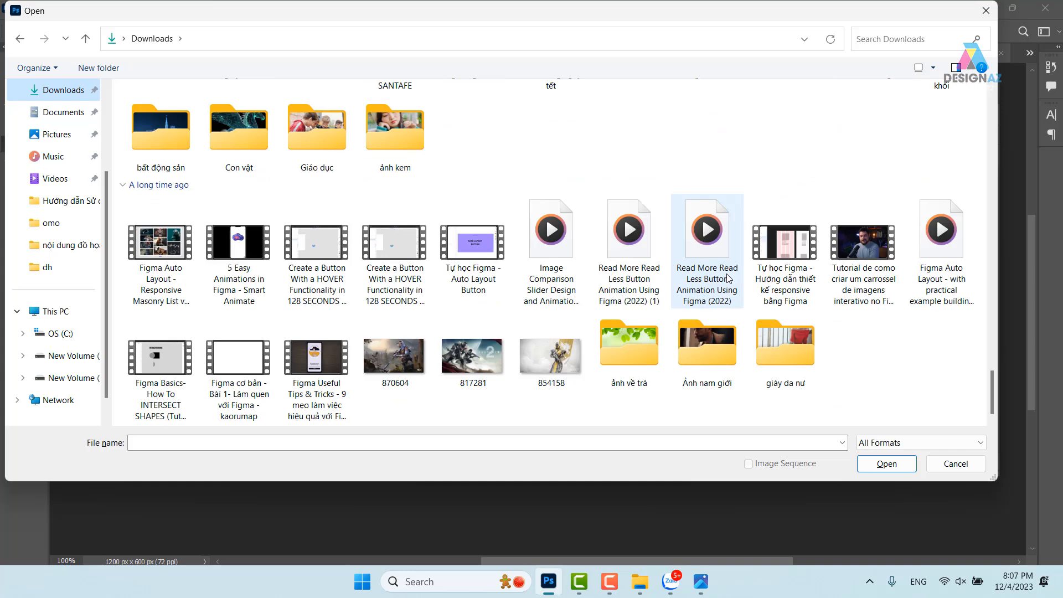
scroll(729, 278, up, 5)
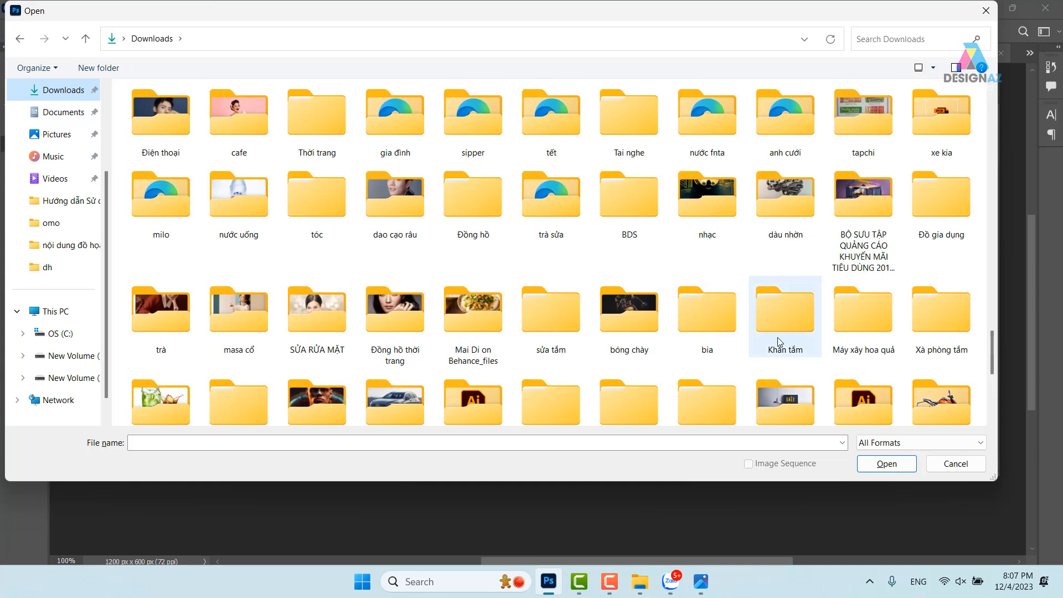
scroll(741, 335, up, 3)
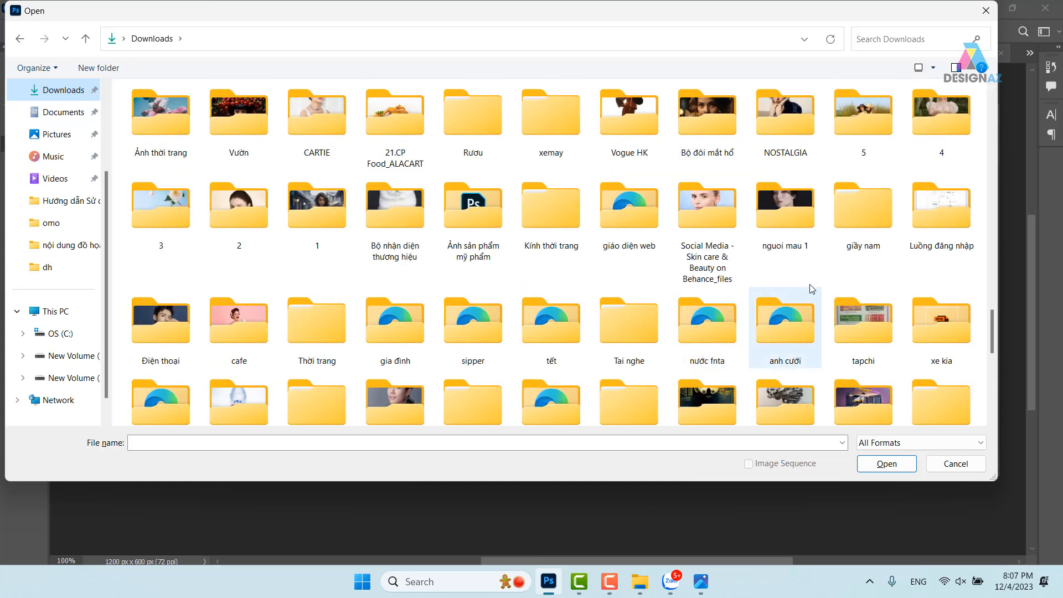
scroll(834, 289, up, 3)
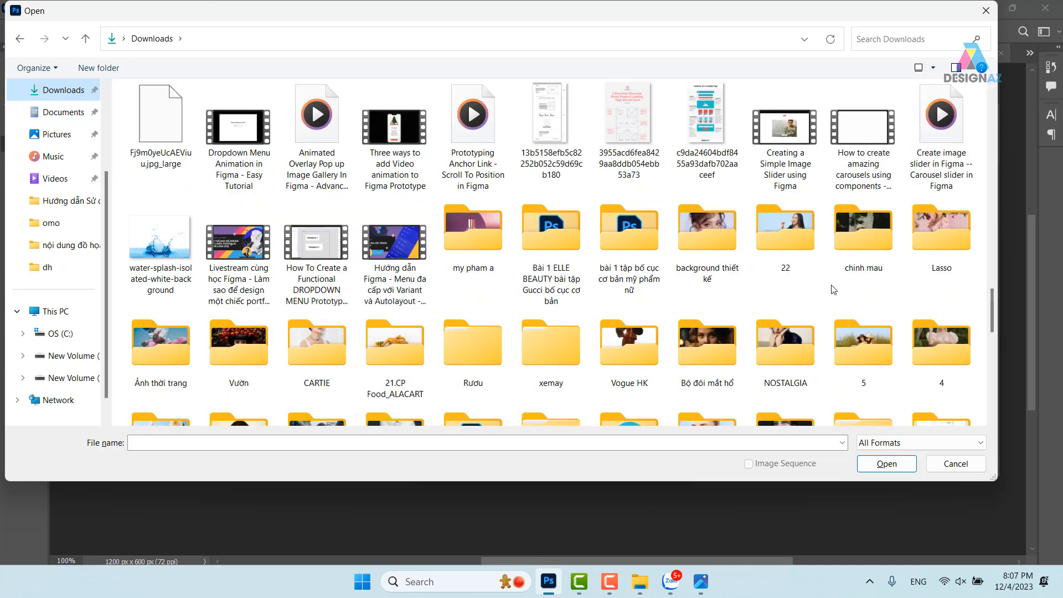
scroll(834, 289, up, 15)
scroll(631, 275, up, 10)
scroll(761, 267, down, 2)
scroll(762, 270, down, 8)
scroll(762, 270, down, 6)
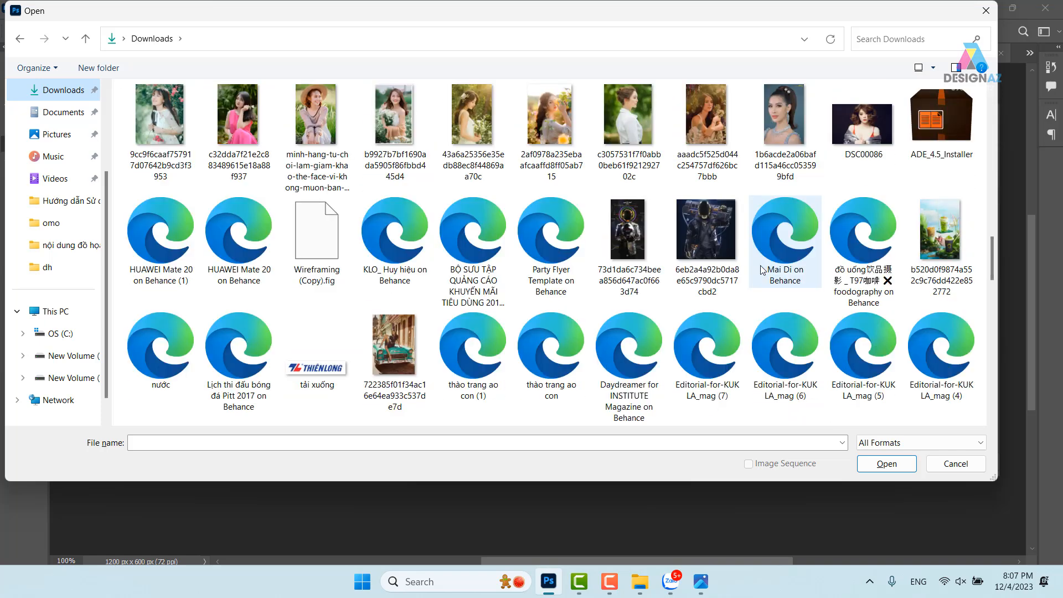
scroll(759, 264, down, 3)
scroll(761, 270, down, 3)
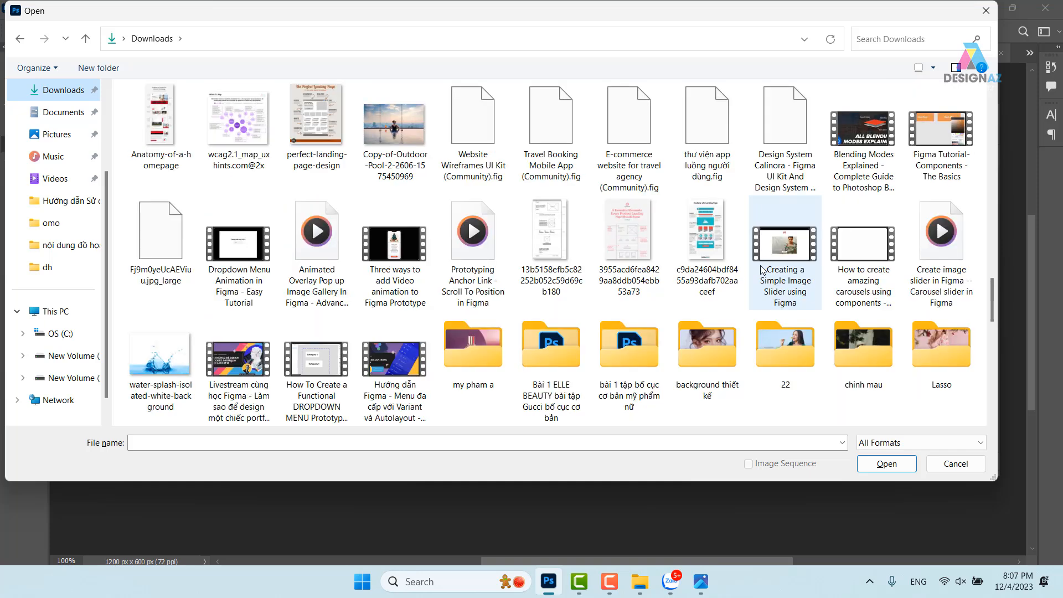
scroll(762, 271, down, 3)
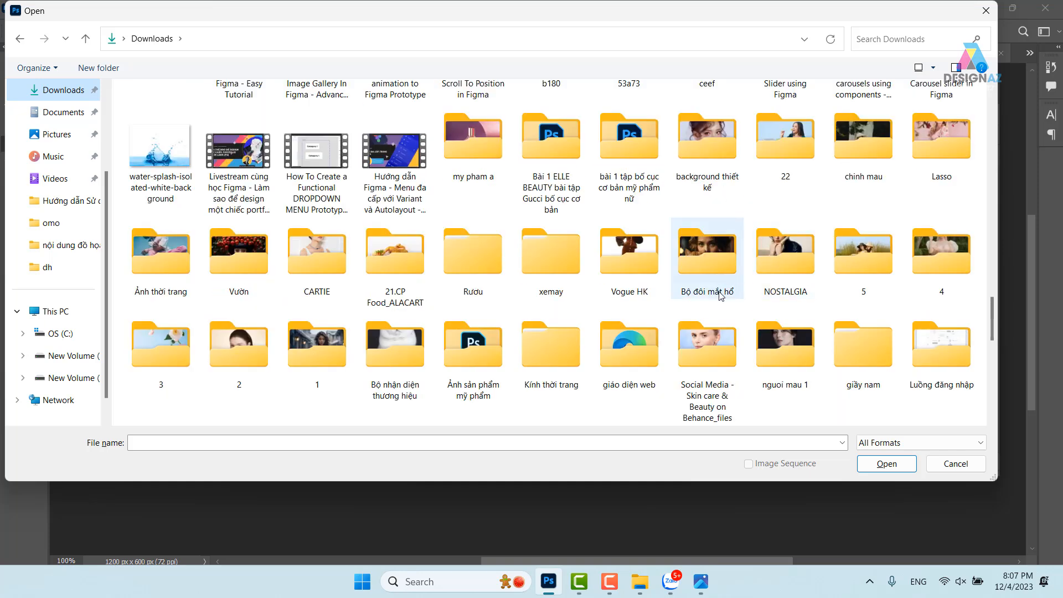
Step: Look through the background thiết kế folder and its Bg chất liệu subfolder for a suitable texture image
double_click(715, 160)
scroll(658, 264, down, 10)
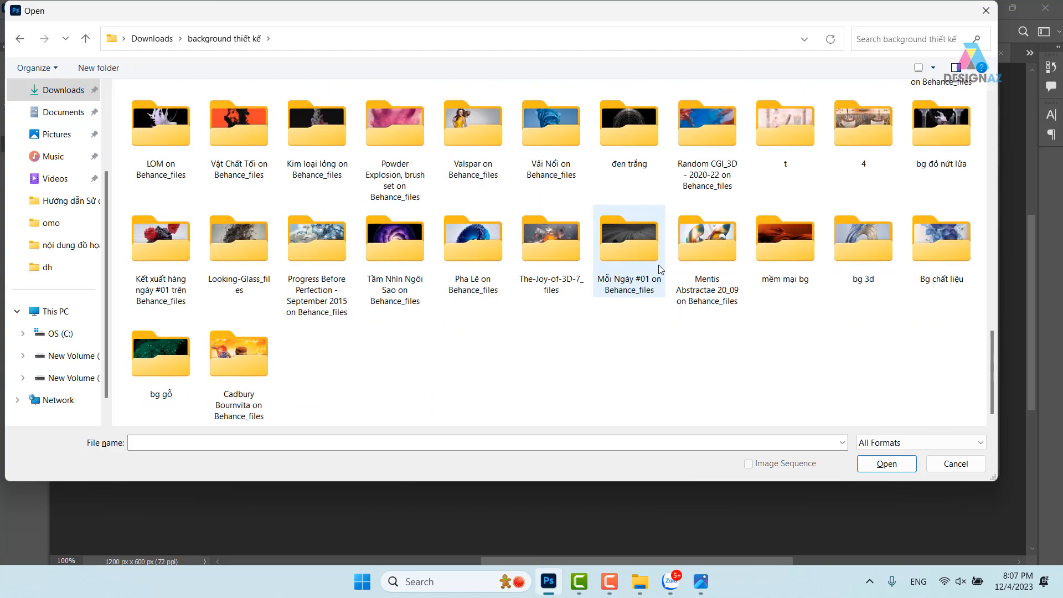
scroll(660, 265, up, 10)
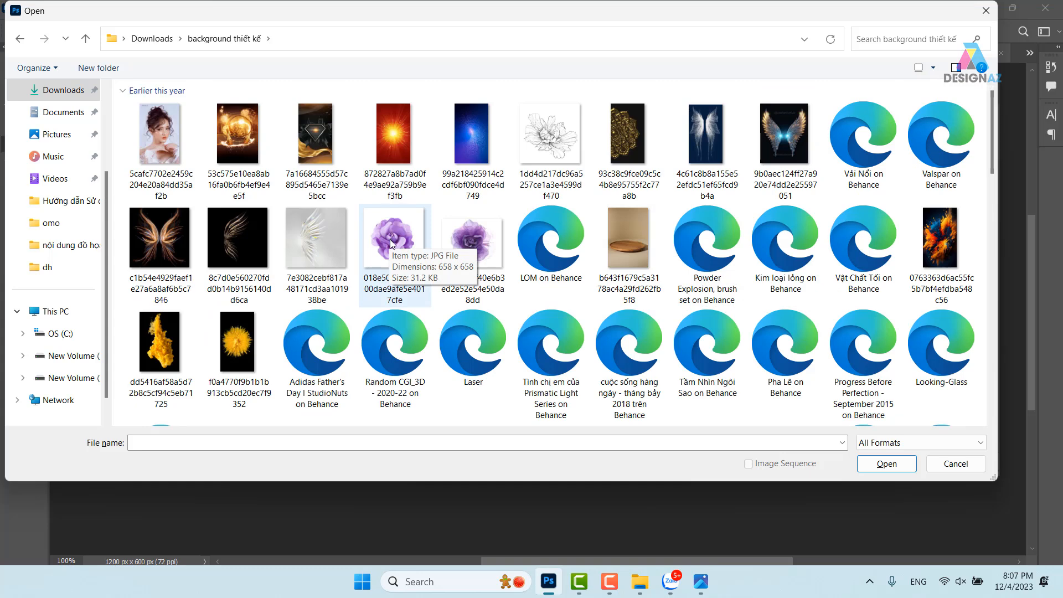
scroll(465, 266, down, 15)
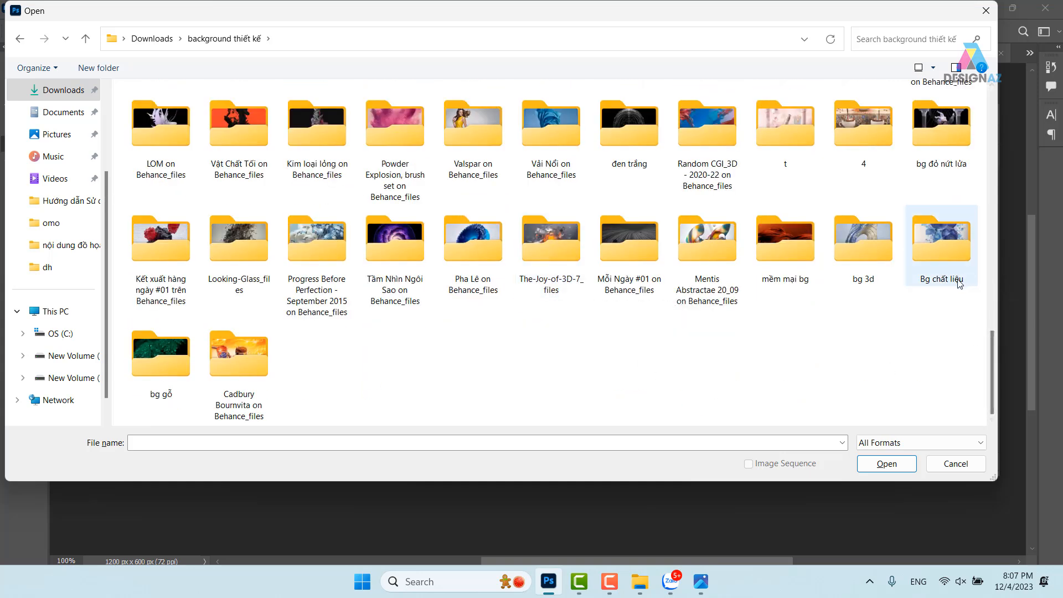
double_click(949, 255)
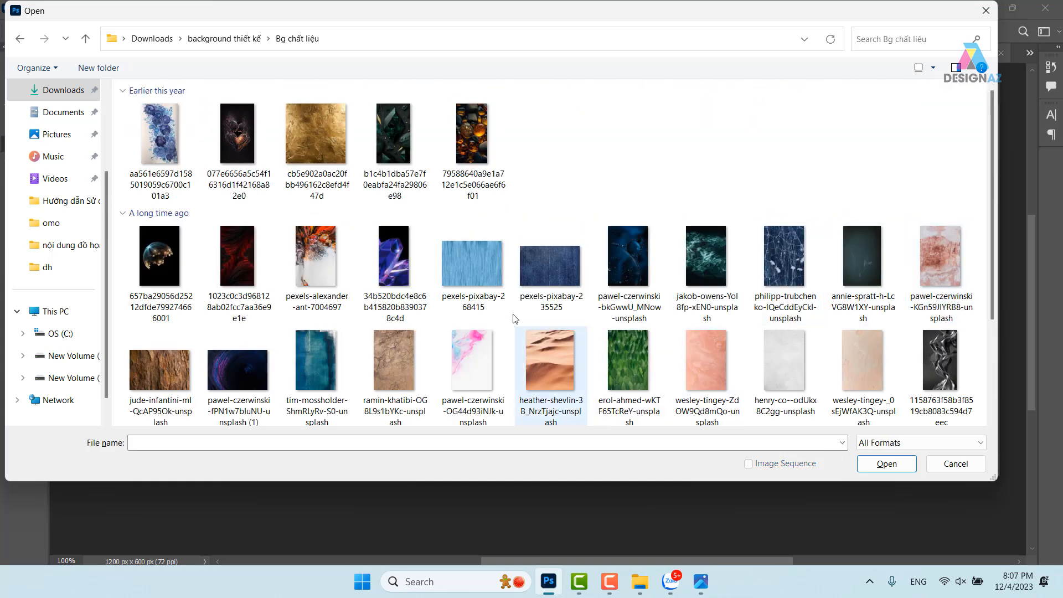
scroll(515, 296, down, 2)
scroll(515, 296, down, 2)
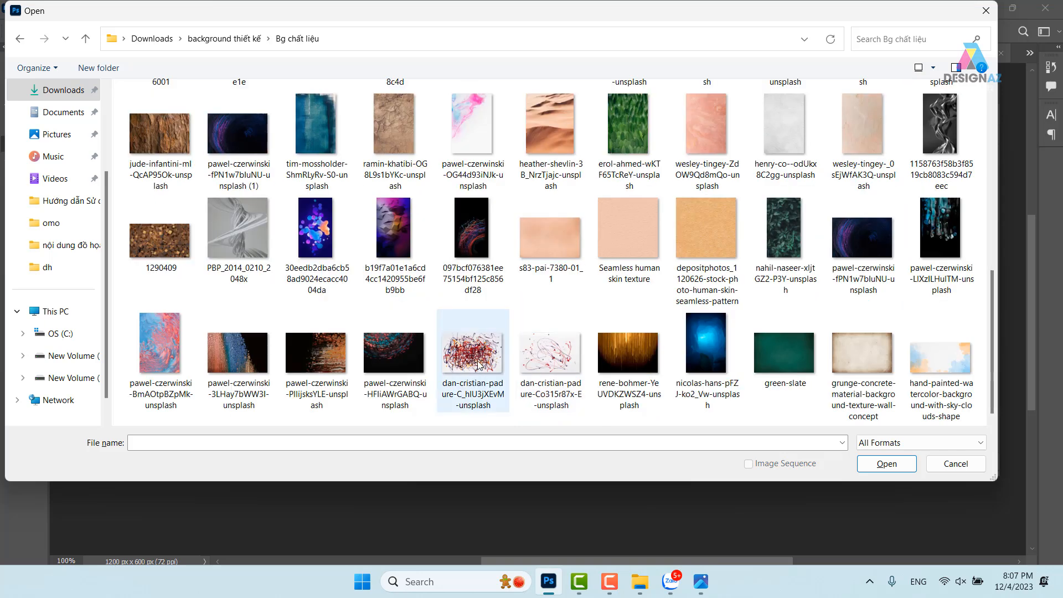
scroll(467, 341, up, 4)
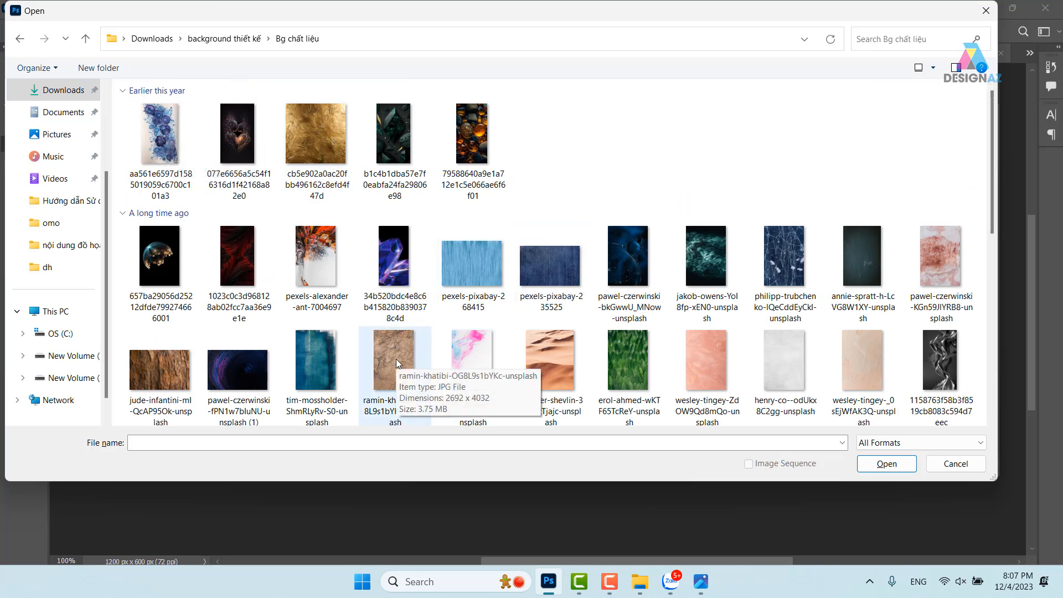
click(20, 38)
scroll(746, 327, down, 2)
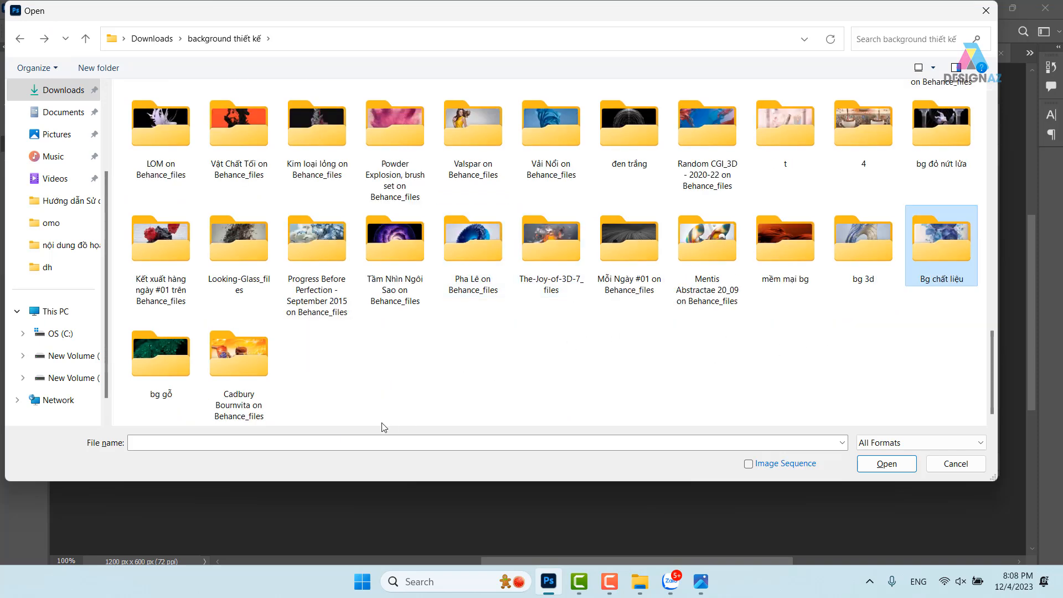
double_click(164, 366)
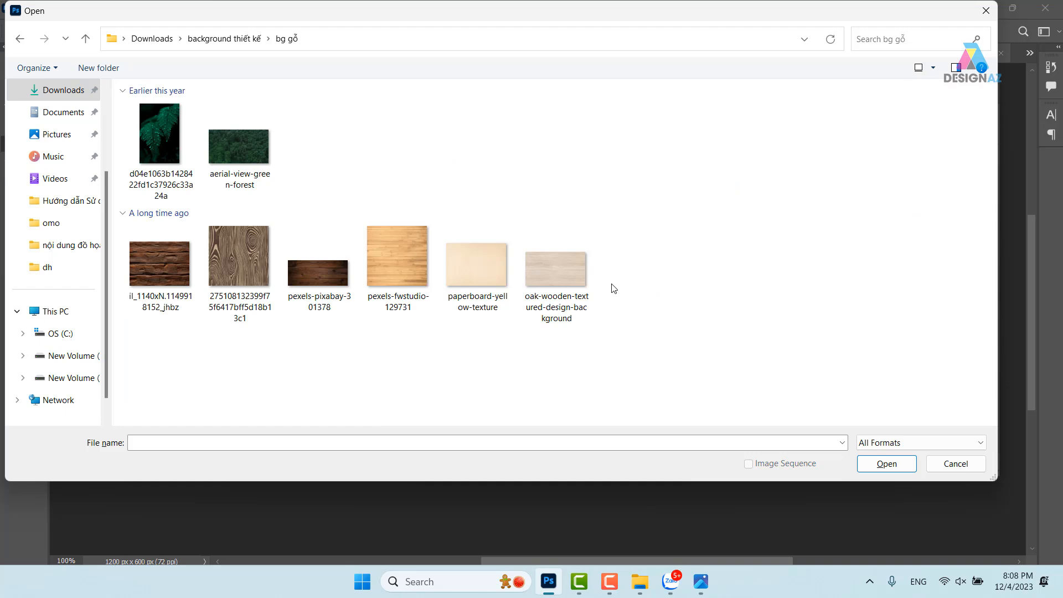
click(260, 277)
click(881, 460)
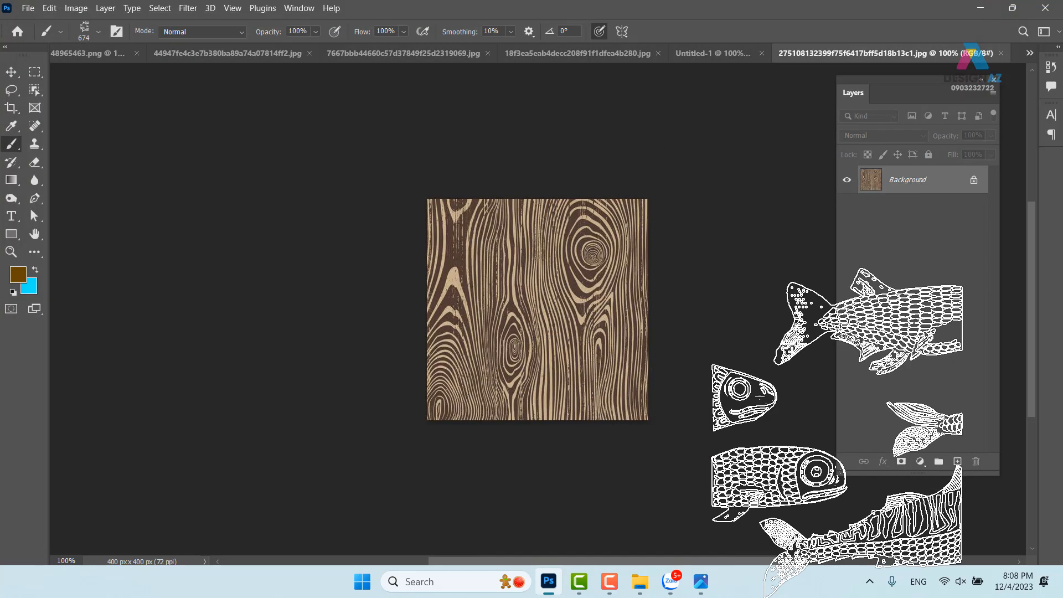
key(ctrl+plus)
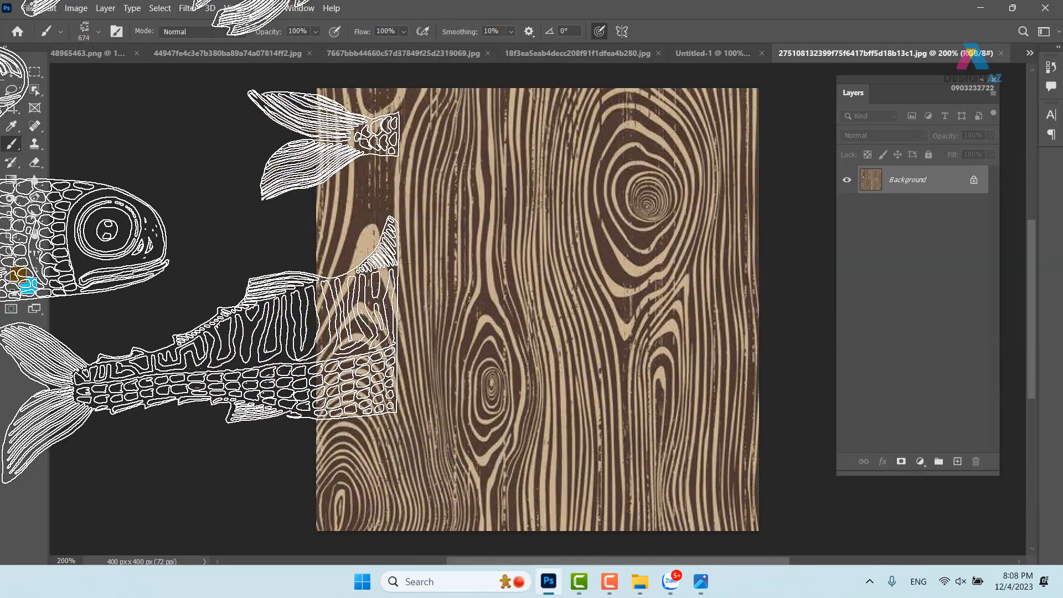
Step: Select the dark areas of the wood grain image using Color Range with the Shadows option
click(162, 7)
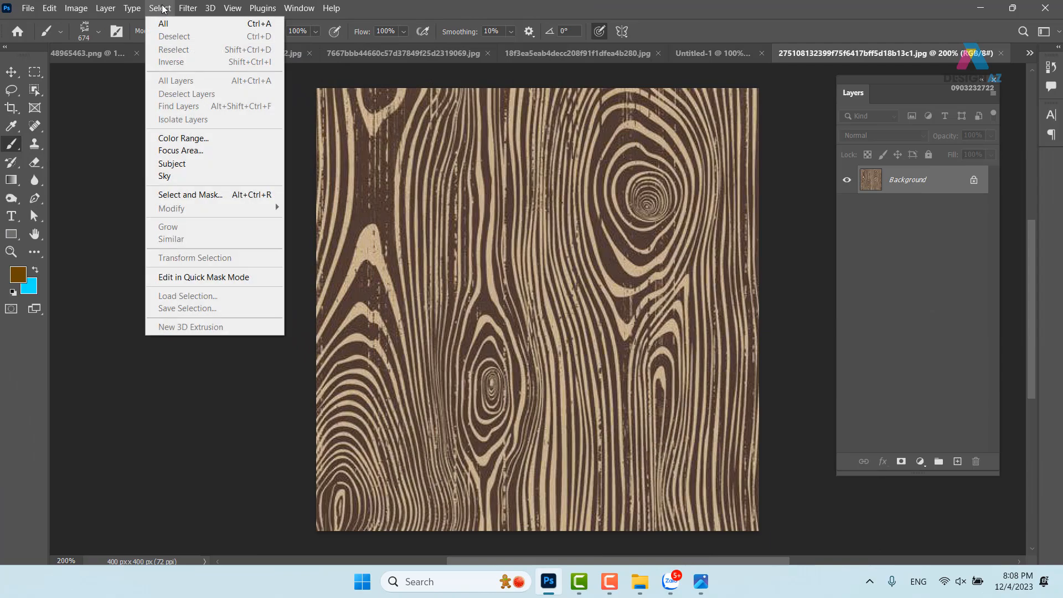
click(207, 138)
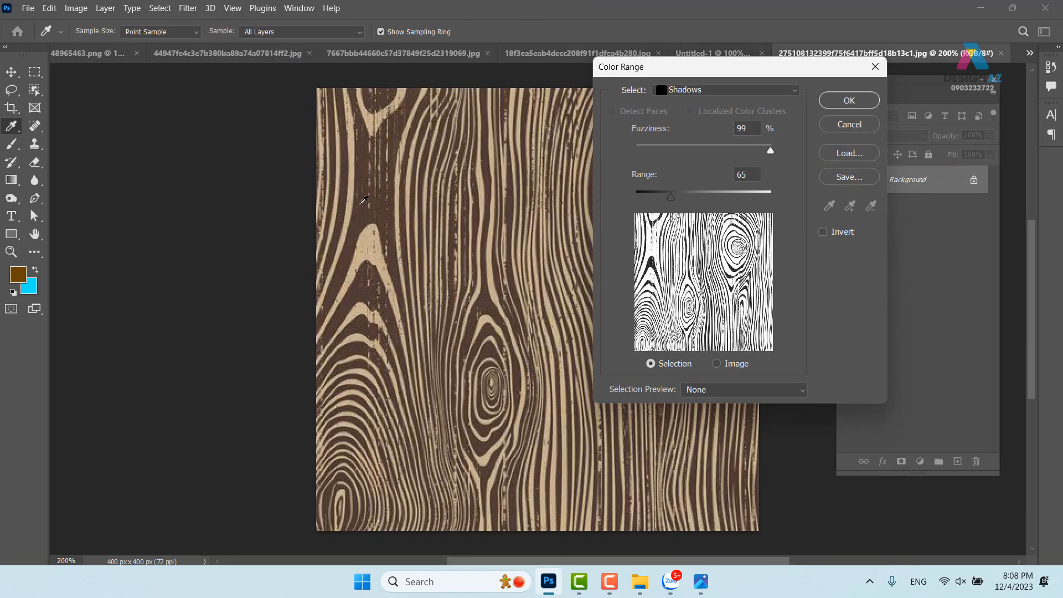
click(849, 100)
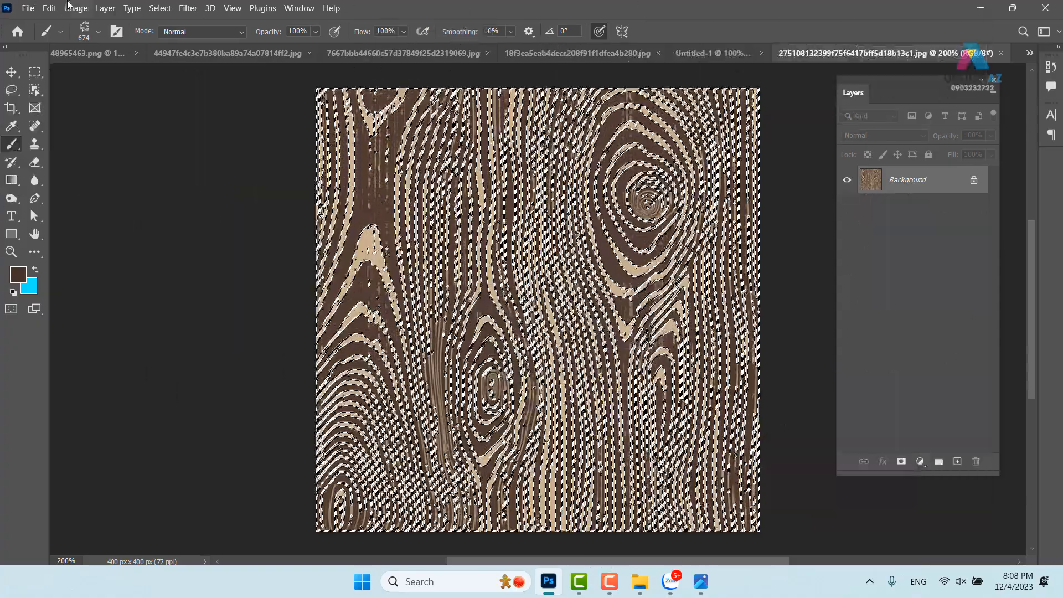
Step: Define the selected wood grain as a new brush preset
click(49, 8)
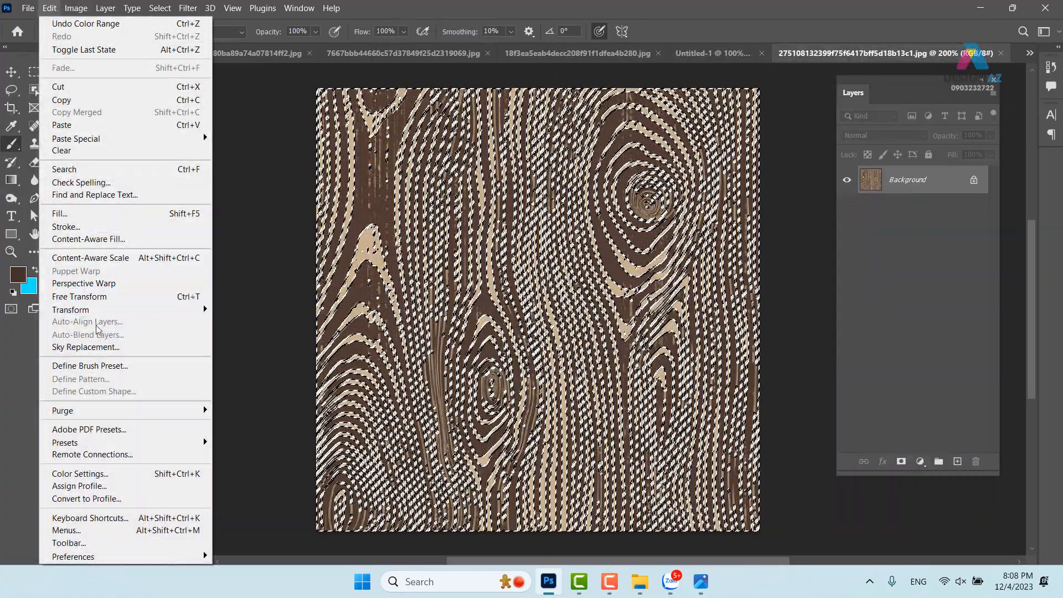
click(100, 366)
click(681, 173)
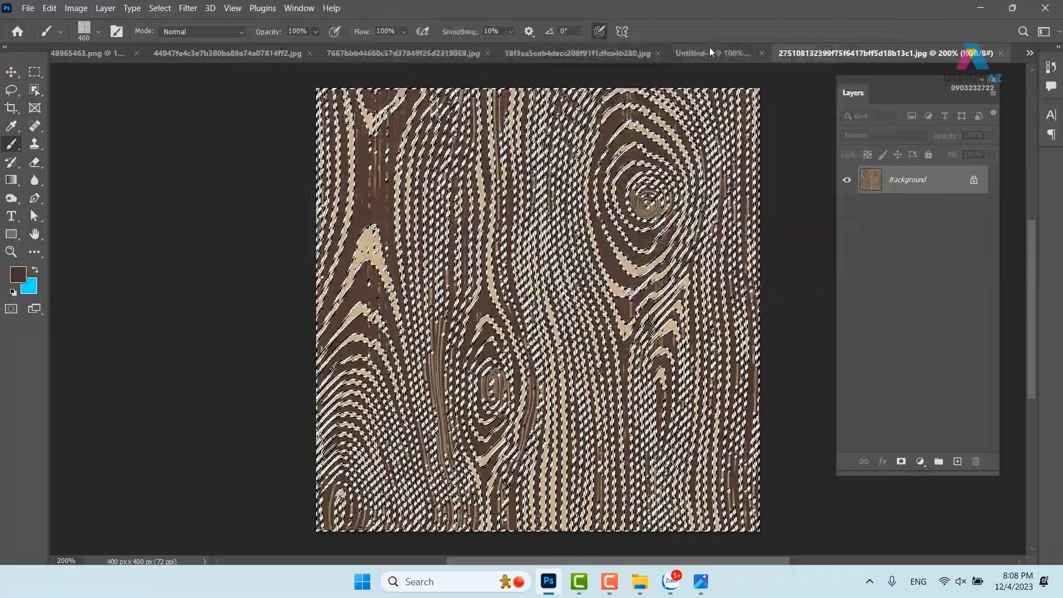
Step: Switch to the purple document with the LOREM text and reset the text layer's mask to solid white
click(711, 52)
click(601, 51)
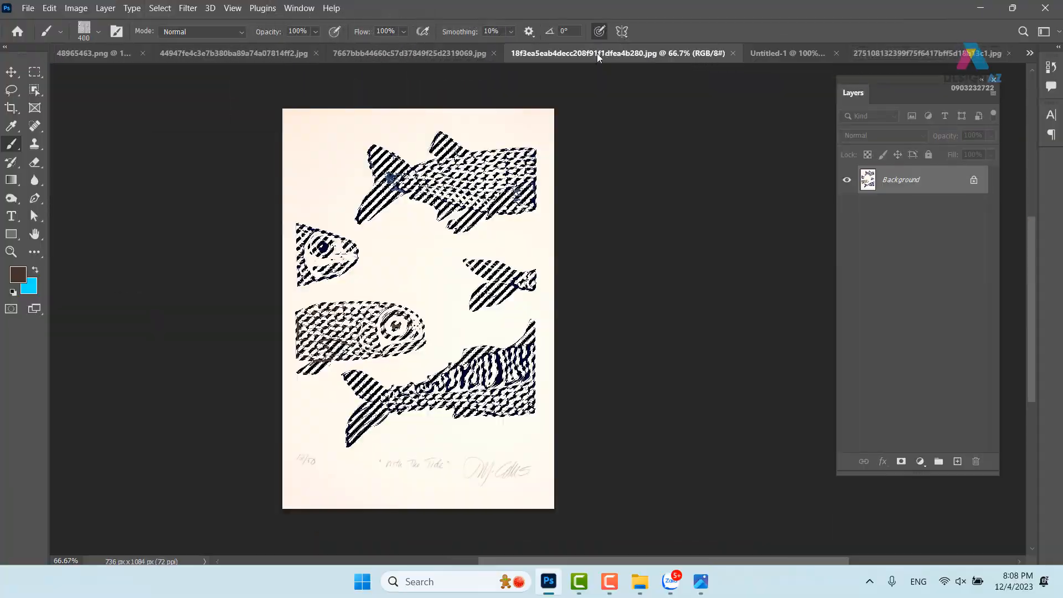
click(473, 53)
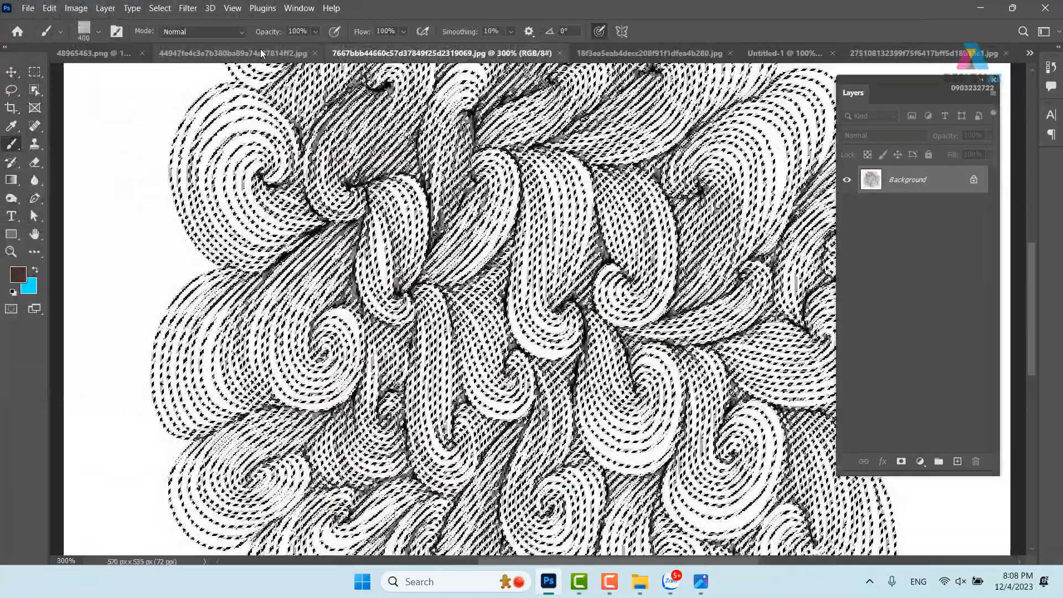
click(260, 53)
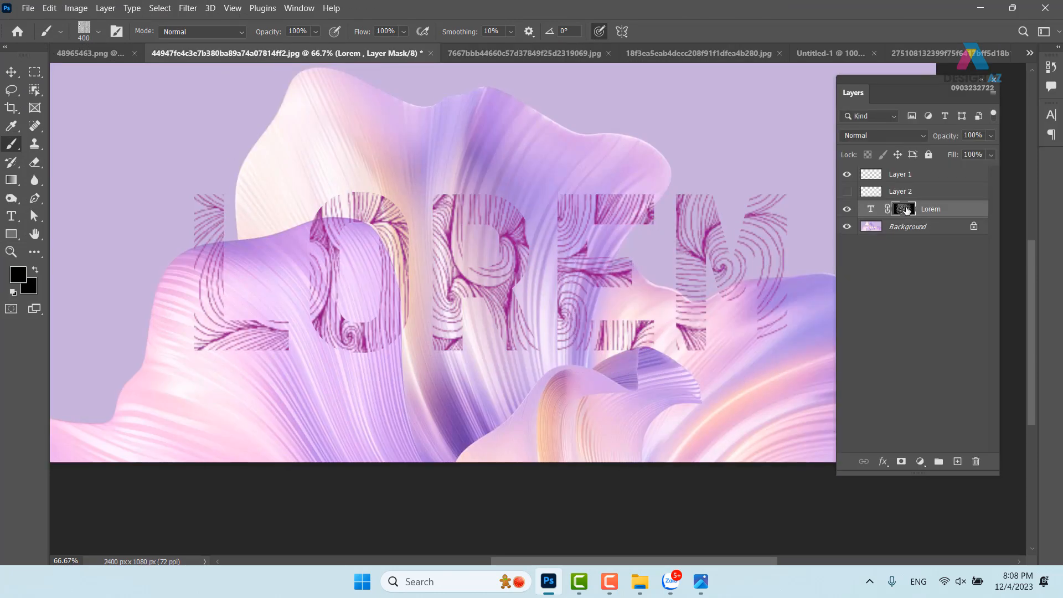
key(alt+BackSpace)
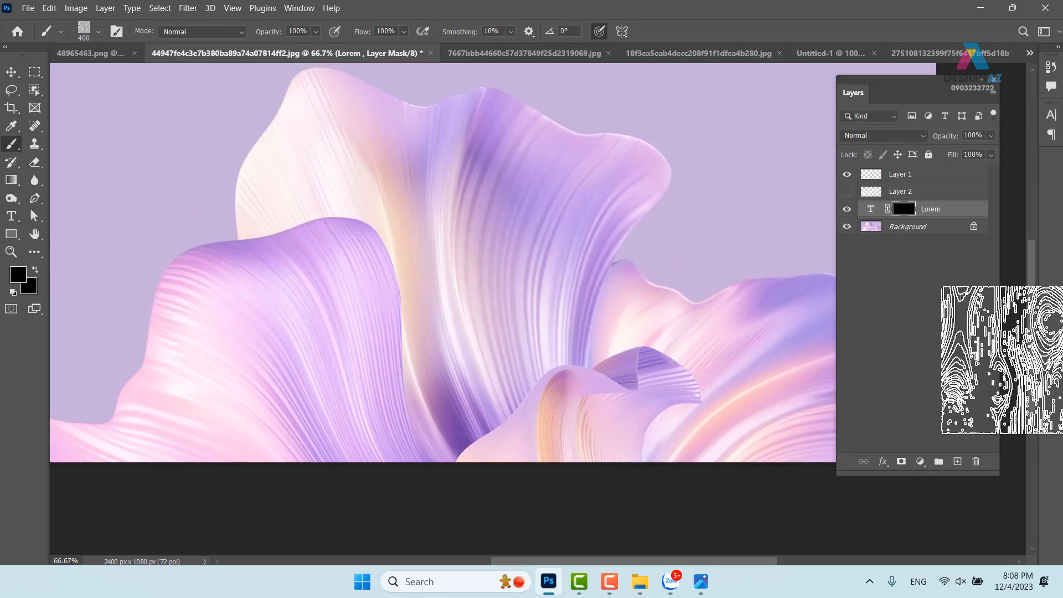
key(ctrl+z)
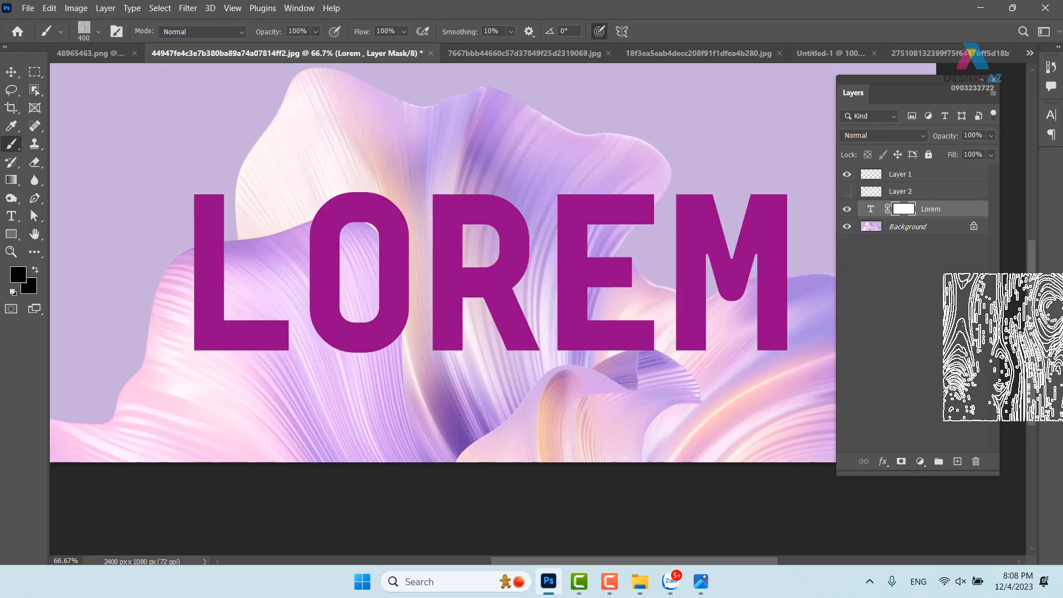
Step: Enlarge the wood grain brush to 822 px and stamp it in black on the mask across all the LOREM letters
drag(460, 266, 557, 271)
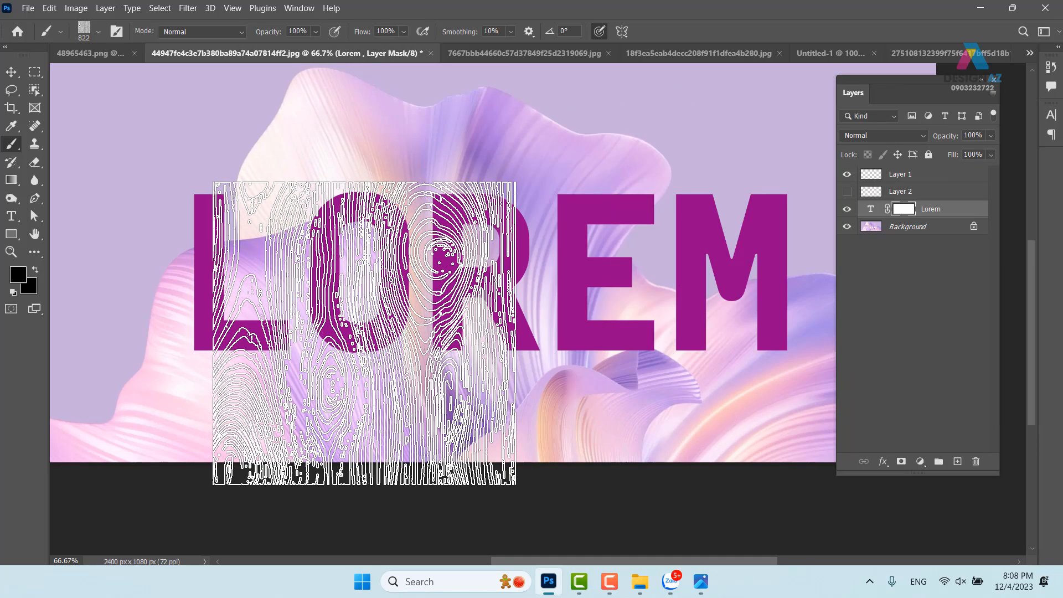
click(422, 268)
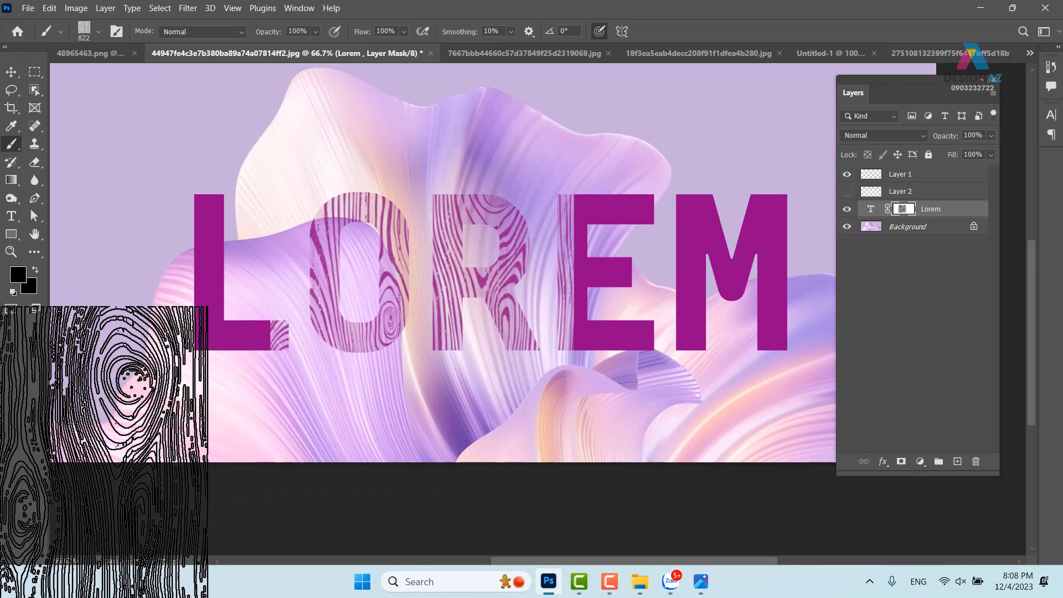
click(709, 276)
key(ctrl+z)
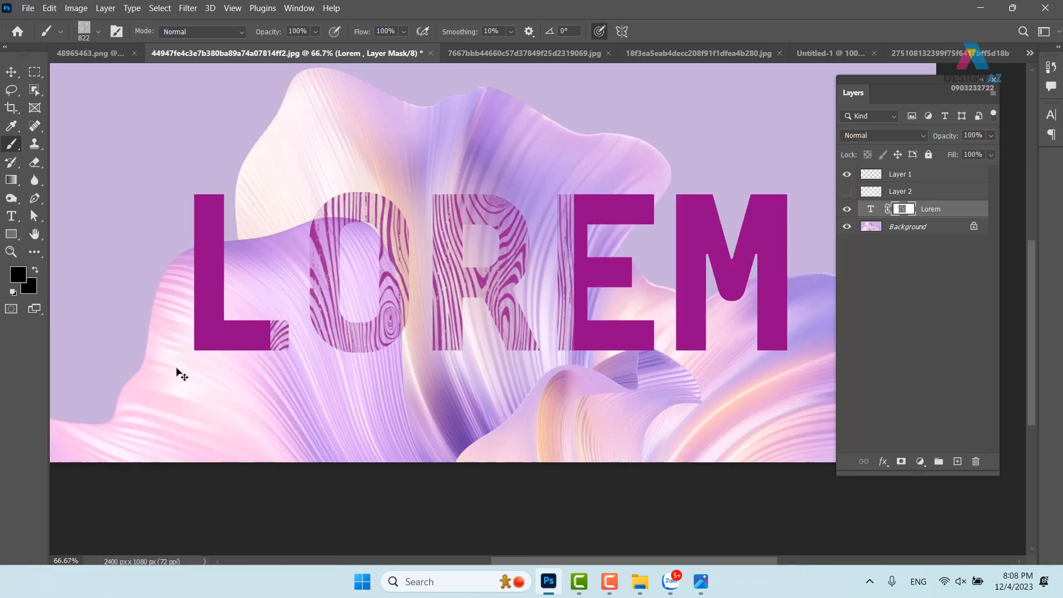
click(169, 290)
click(706, 271)
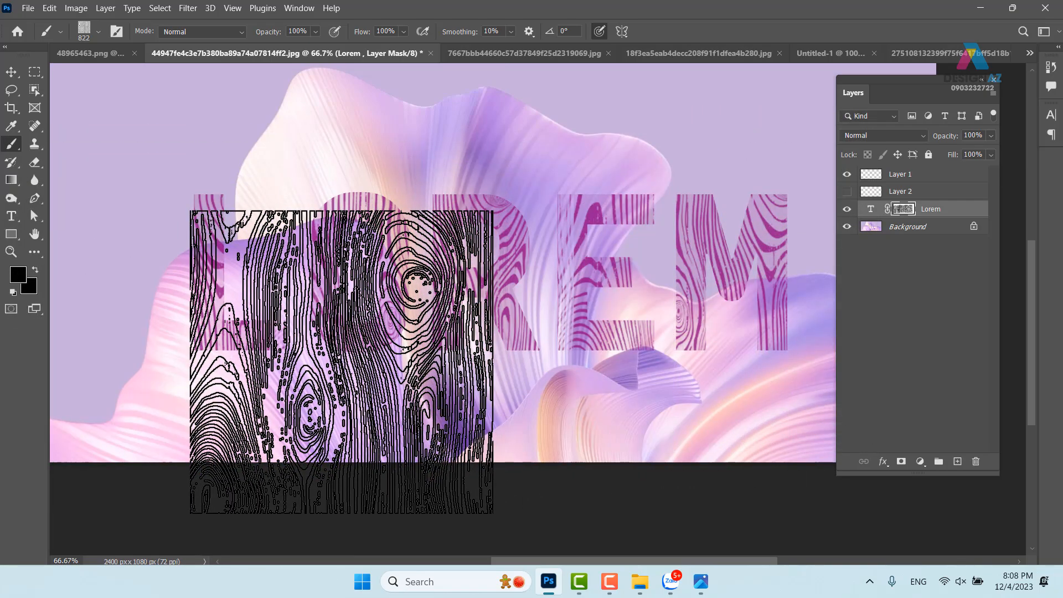
click(341, 362)
click(11, 72)
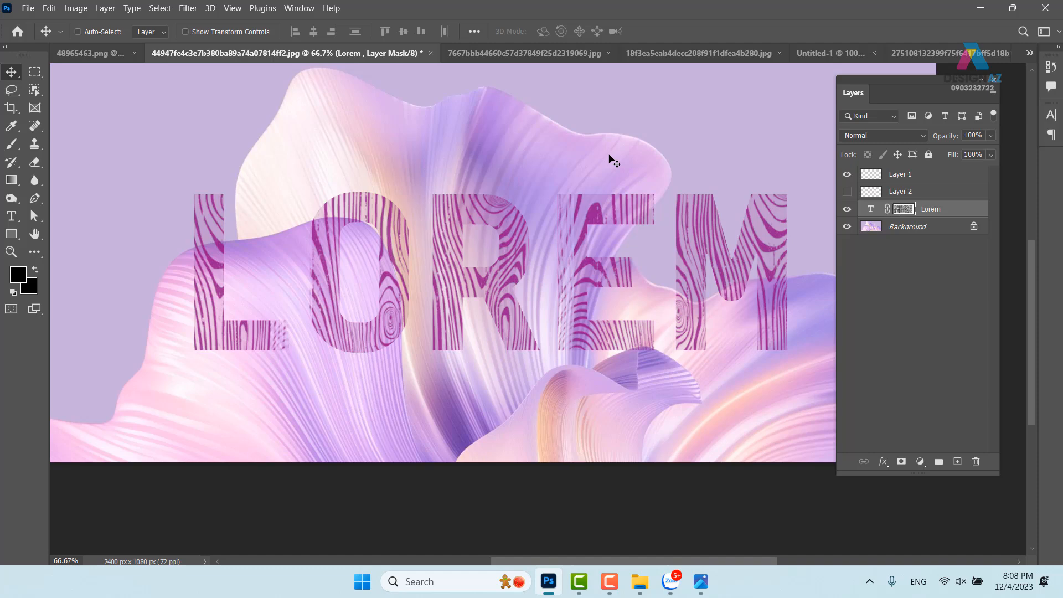
Step: Open the profile portrait image 14d527bfd950cd25ef1dda40683d2a93-d50jqhc from the thuvienanh\hinh anh lam web folder on the E: drive
key(ctrl+o)
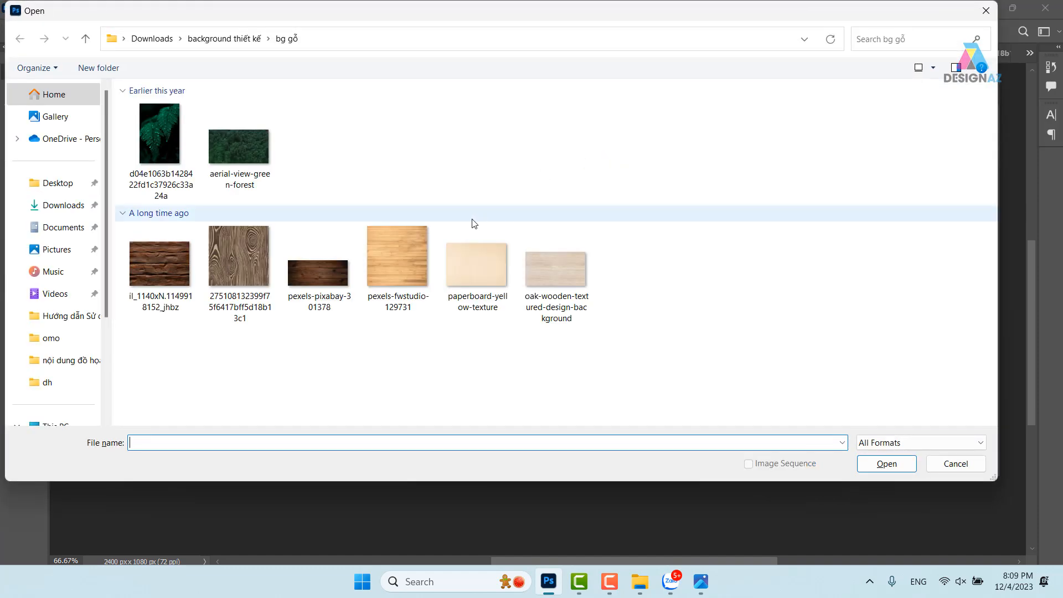
scroll(75, 360, down, 3)
click(74, 357)
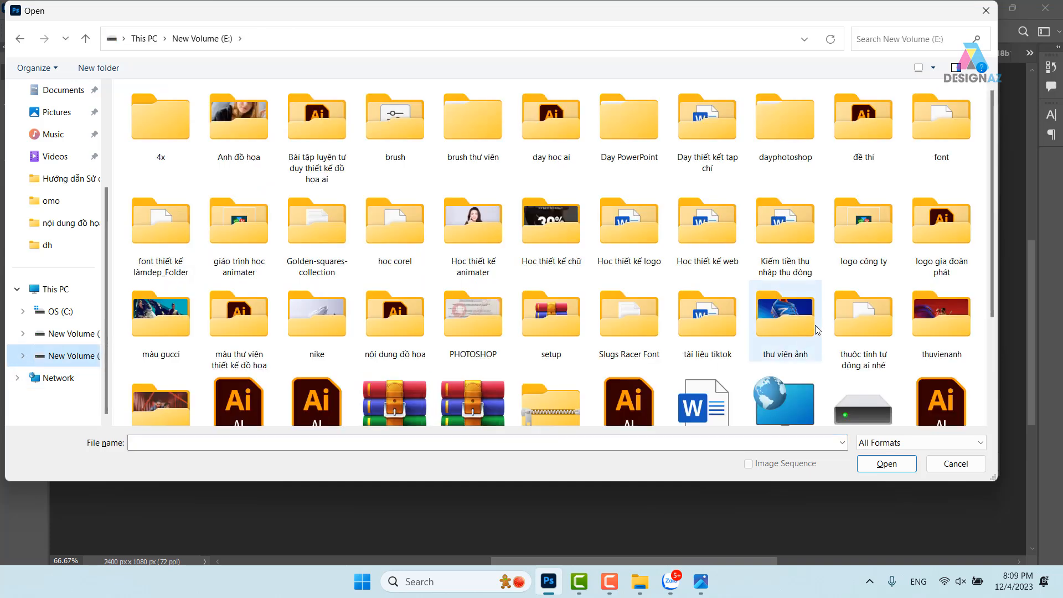
double_click(927, 327)
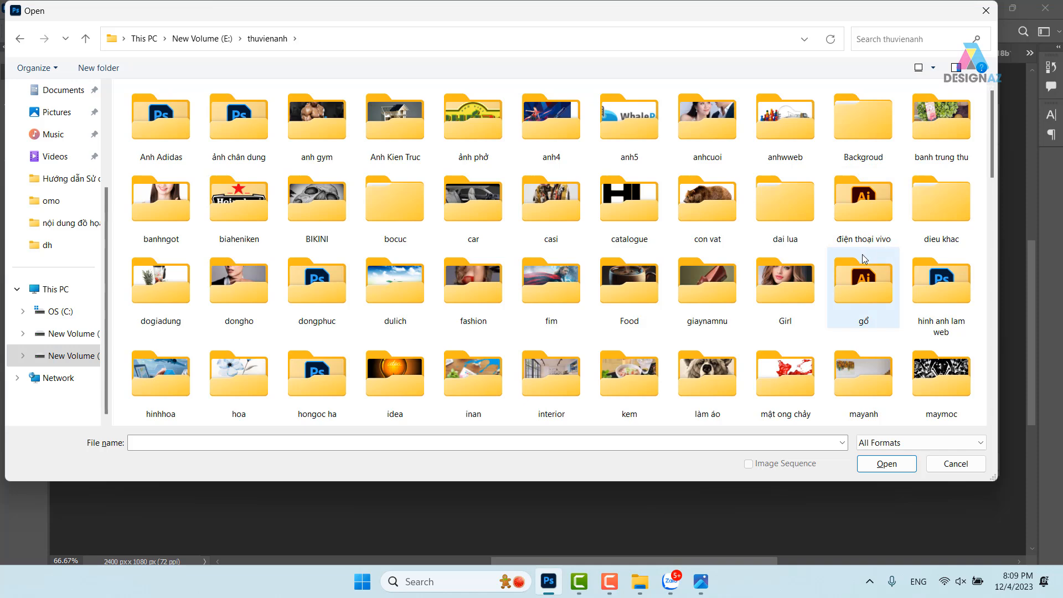
double_click(945, 294)
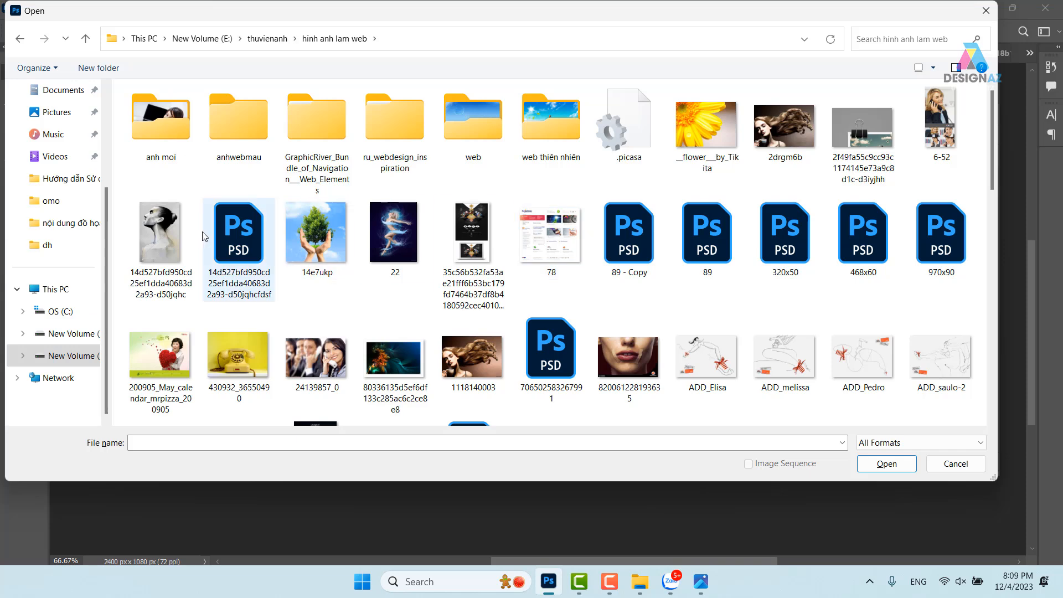
click(161, 235)
click(911, 466)
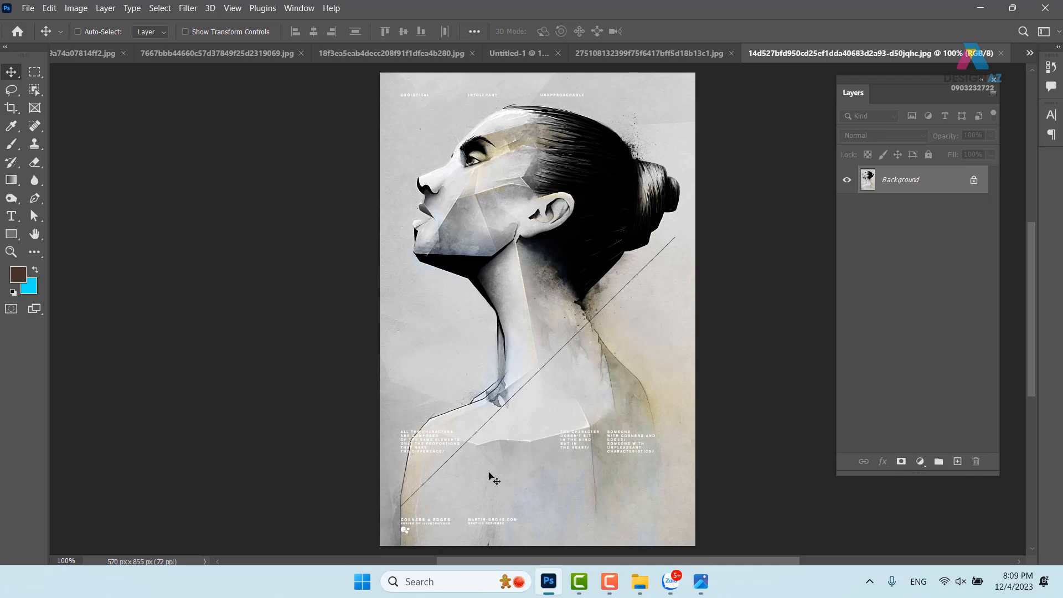
Step: Start a Pen tool path at the image's bottom edge and trace the woman's front shoulder and throat up to the chin
key(p)
click(401, 547)
click(401, 498)
click(411, 442)
click(432, 418)
click(472, 401)
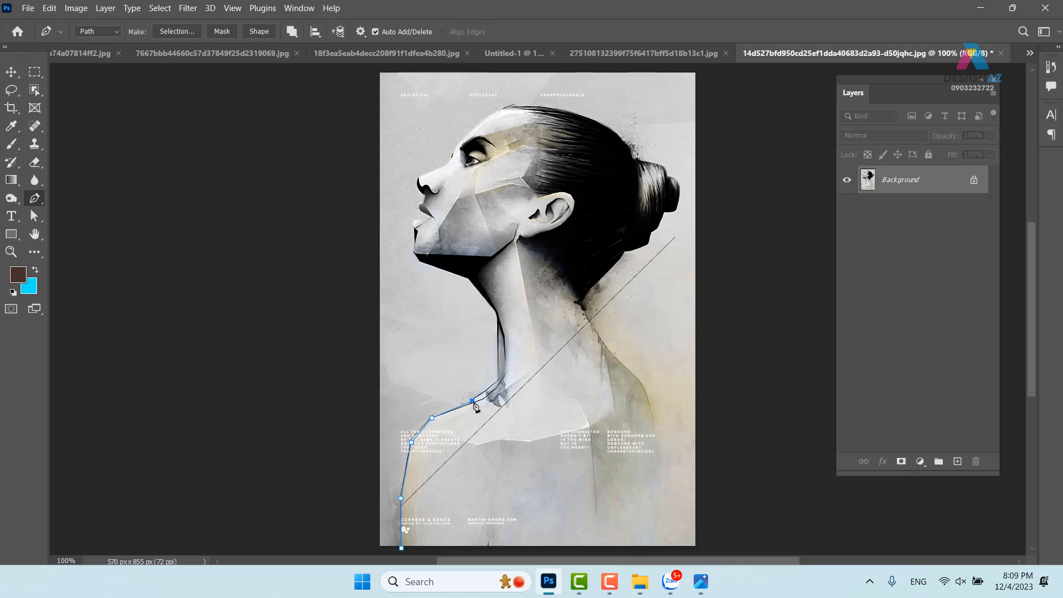
click(483, 392)
click(498, 317)
click(468, 276)
click(418, 259)
click(413, 253)
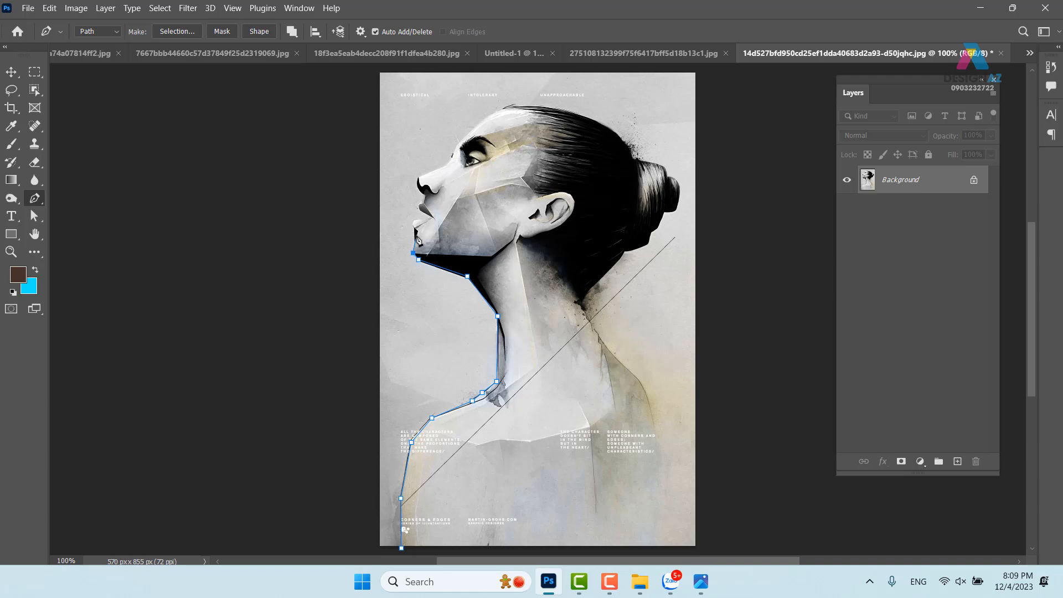
Step: Continue the path along the face profile from the chin over the lips, nose and brow to the hairline
click(416, 233)
click(413, 222)
click(419, 210)
click(420, 202)
click(417, 183)
click(419, 176)
click(448, 166)
click(455, 156)
click(458, 138)
click(500, 109)
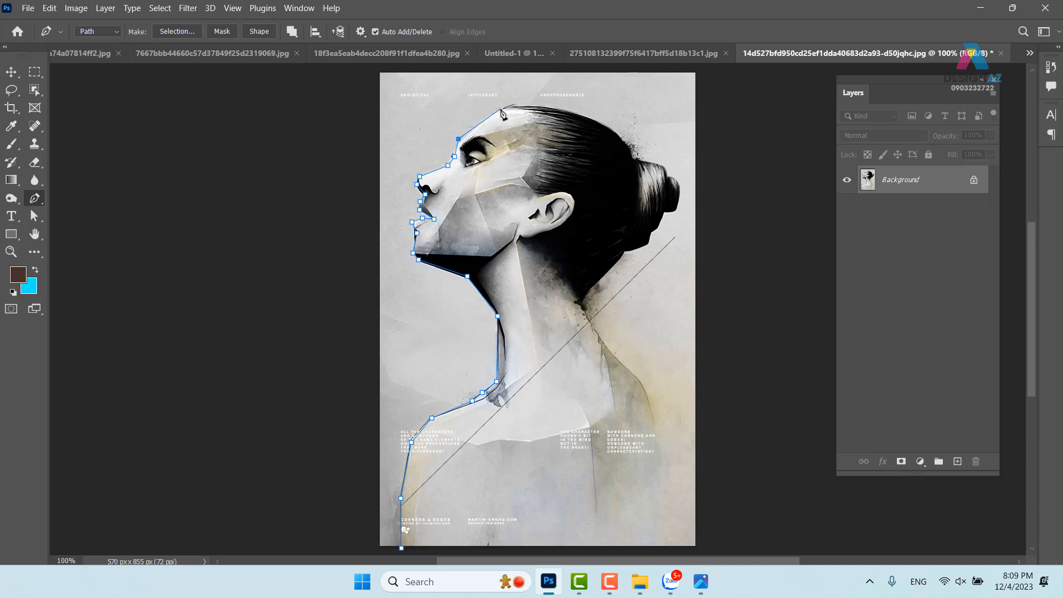
Step: Continue the path over the top of the head and down the hair to the upper edge of the bun
click(543, 106)
click(597, 121)
click(628, 148)
click(636, 161)
click(664, 166)
click(668, 176)
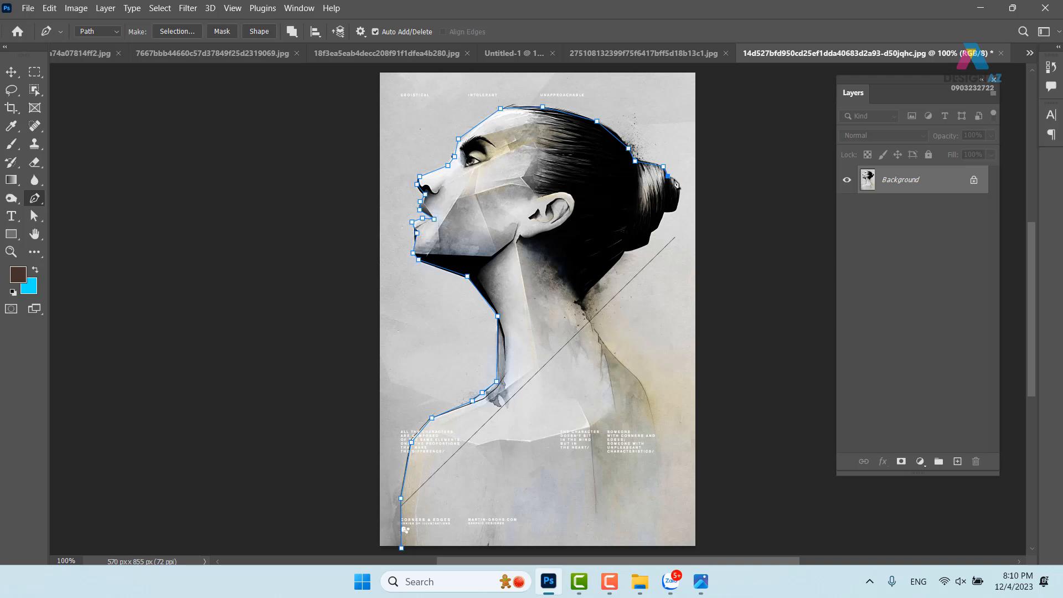
Step: Trace the path around the outer edge and underside of the hair bun back to the head
click(678, 181)
click(678, 201)
click(671, 209)
click(663, 213)
click(659, 231)
click(647, 236)
click(646, 245)
click(622, 251)
Step: Continue the Pen tool path from under the hair bun down the nape and neck to the back shoulder
click(595, 283)
click(578, 297)
drag(581, 304, 521, 228)
click(547, 274)
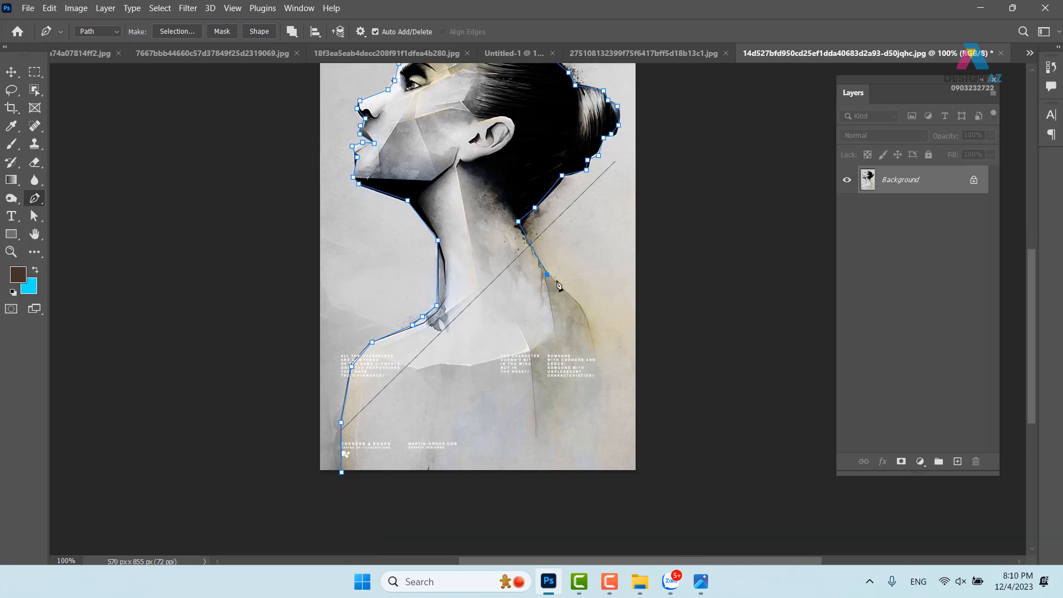
click(580, 307)
Step: Run the path from the back shoulder across the torso to the image's bottom edge and close it at the starting point
click(540, 344)
click(465, 370)
click(457, 420)
click(514, 459)
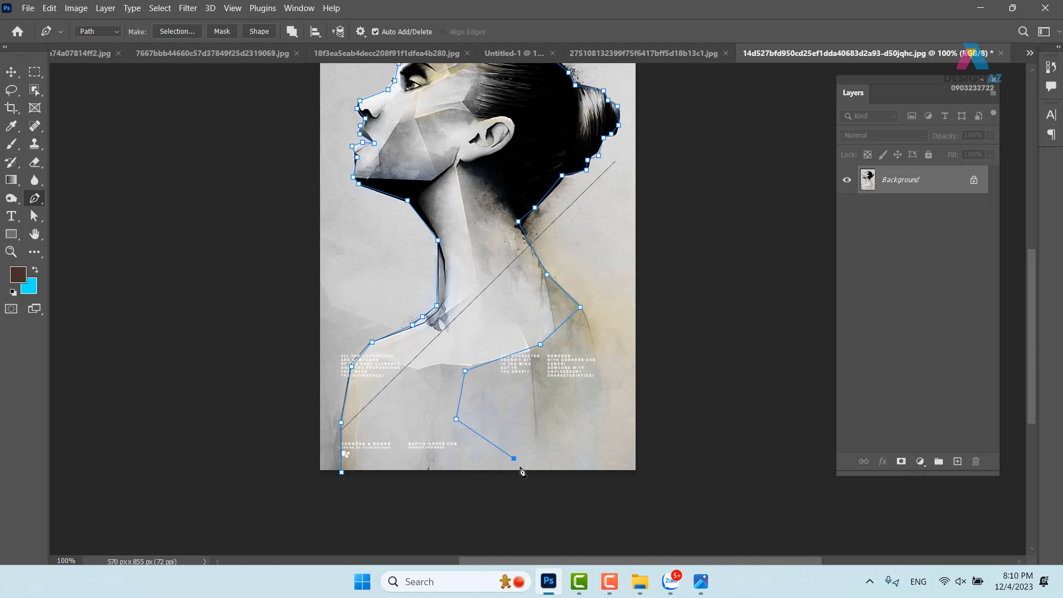
click(534, 472)
click(341, 472)
Step: Turn the closed path into a selection and copy the woman onto a new layer
drag(592, 376, 590, 409)
key(ctrl+Return)
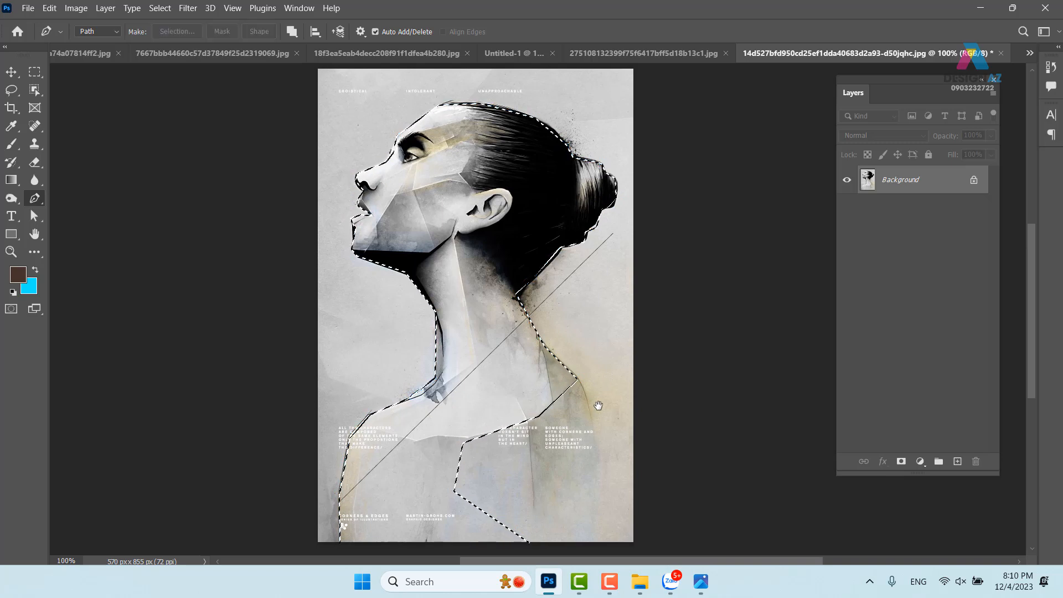
key(ctrl+j)
key(v)
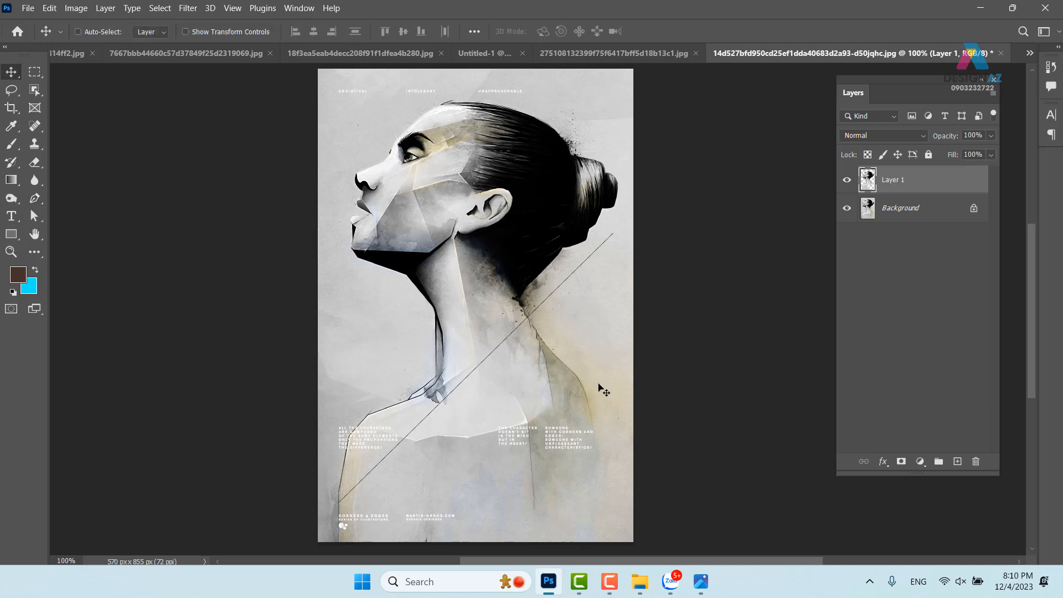
drag(469, 240, 686, 271)
Step: Select the Background layer and recolour both stops of the black-to-white gradient with light greys sampled from the image's backdrop
click(926, 211)
drag(551, 280, 537, 337)
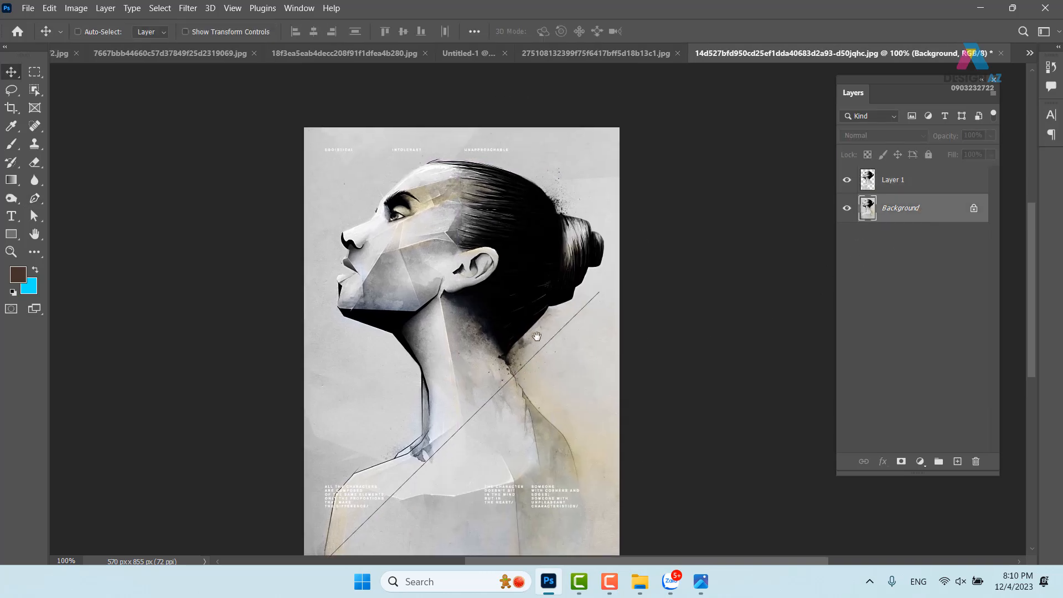
key(g)
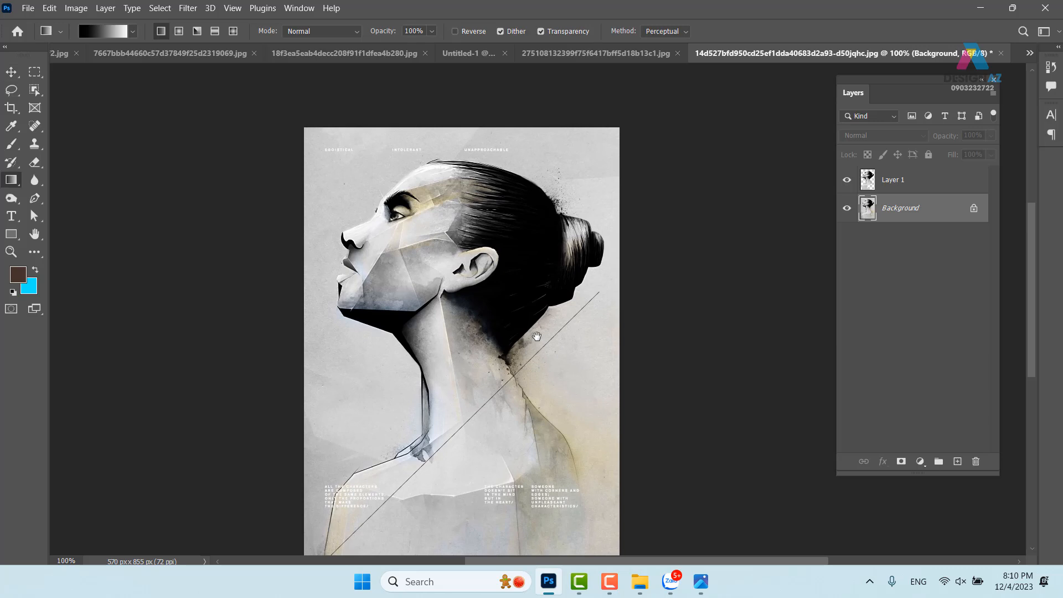
click(102, 31)
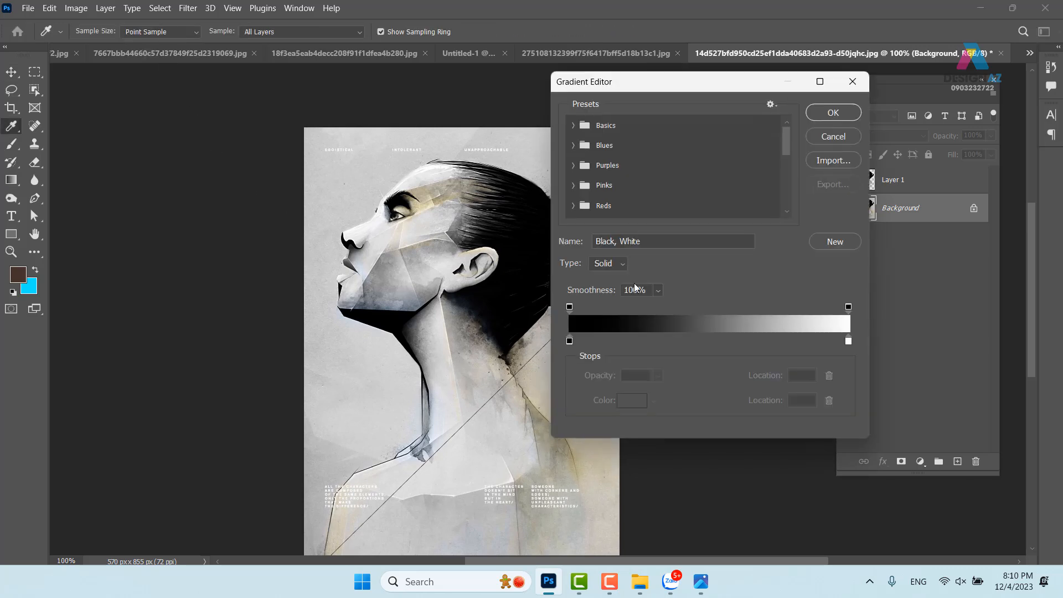
click(570, 341)
click(325, 472)
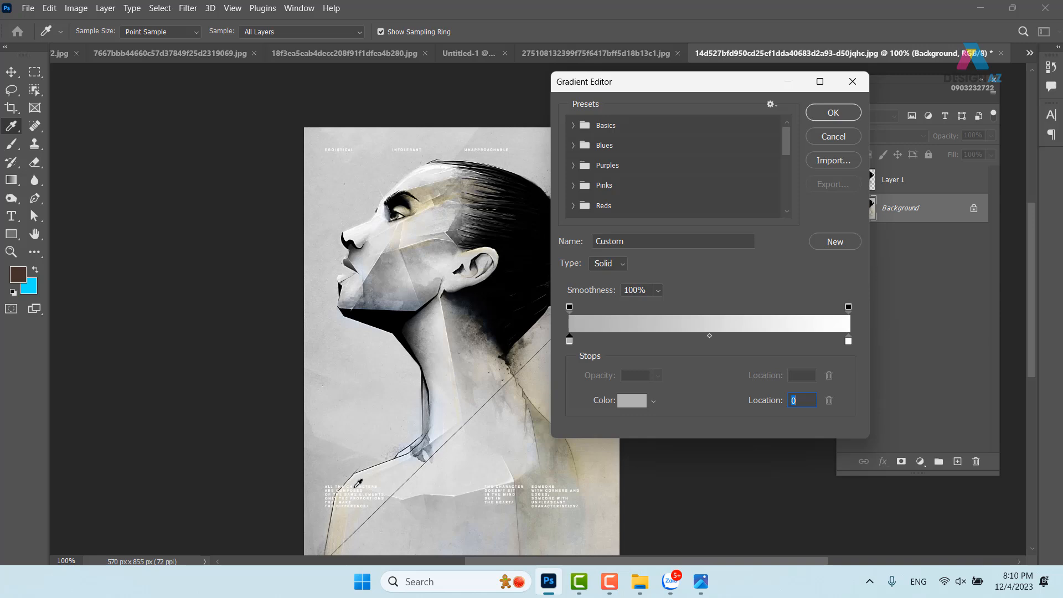
click(849, 341)
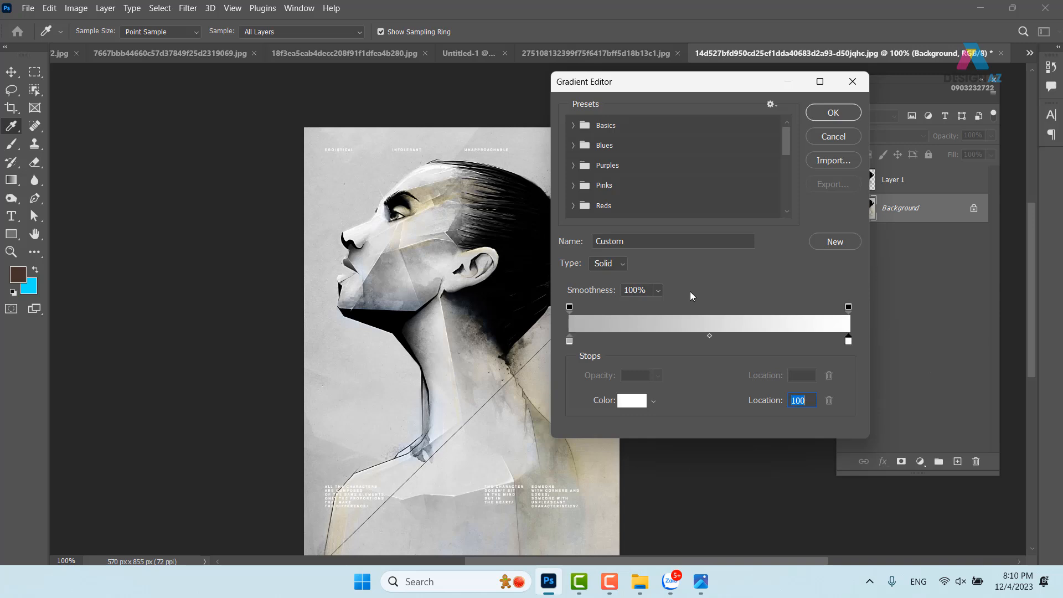
click(519, 159)
click(833, 113)
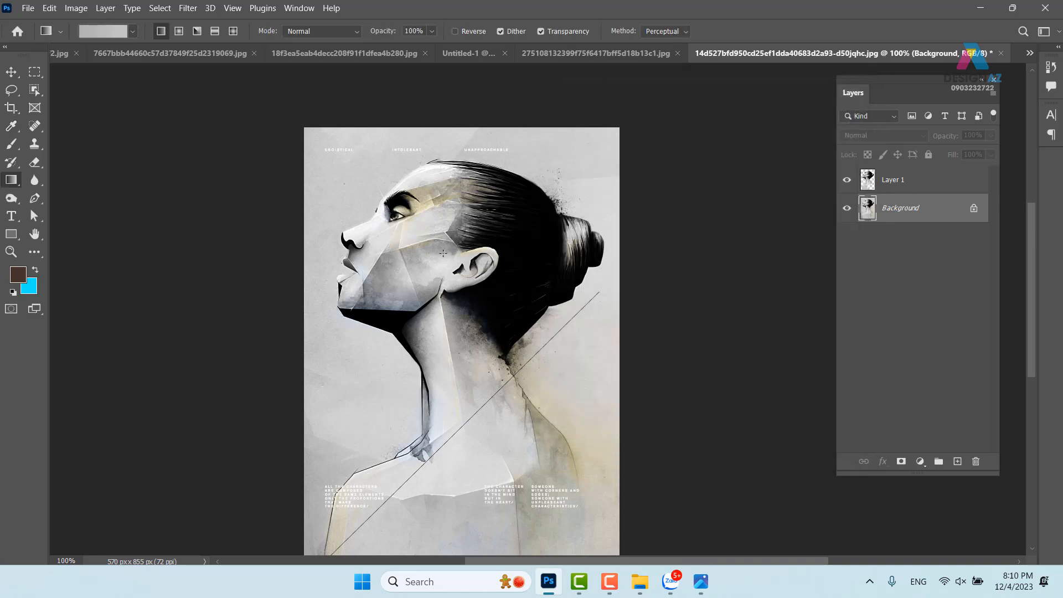
Step: Cover the Background layer with a radial gradient running from the woman's cheek to the image's lower back corner
click(179, 31)
drag(428, 249, 607, 541)
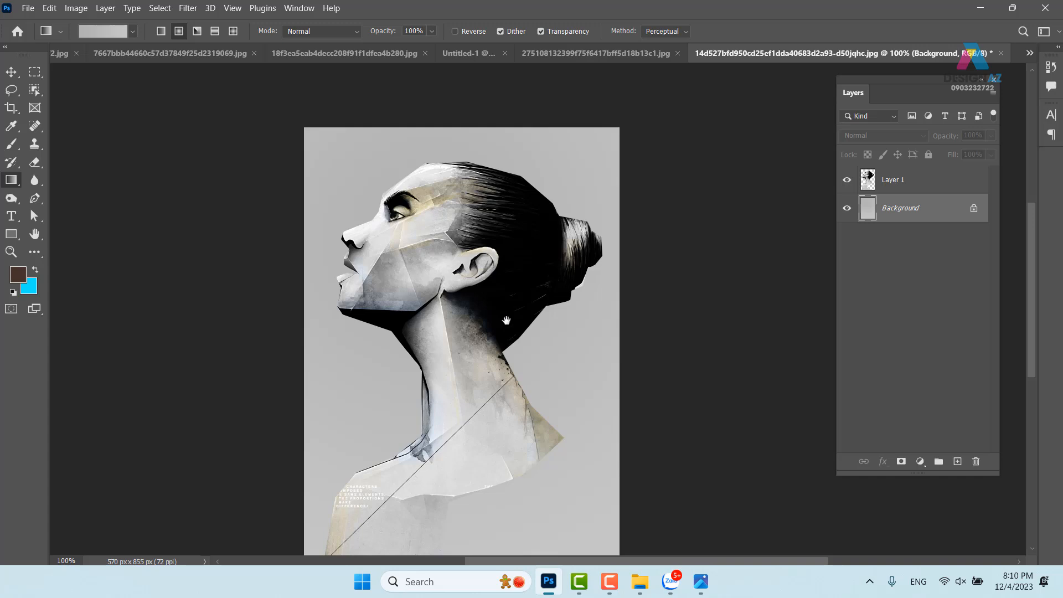
drag(505, 320, 472, 265)
key(v)
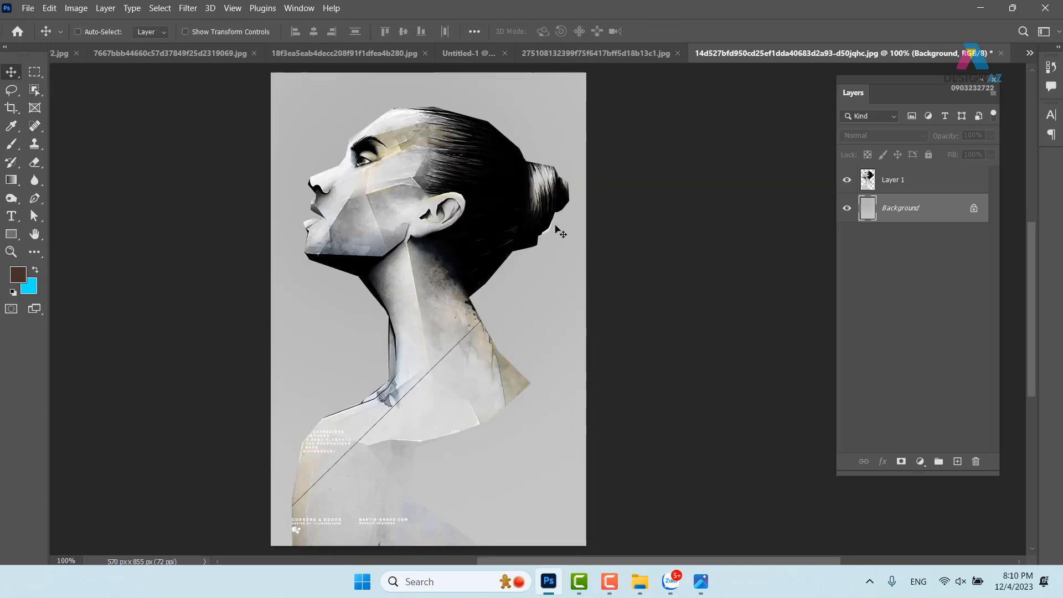
Step: Open the leaf-vein image 5022facce6372b0dbc0de1ffa29eed12 from the thuvienanh > hinhhoa > dh folder
key(ctrl)
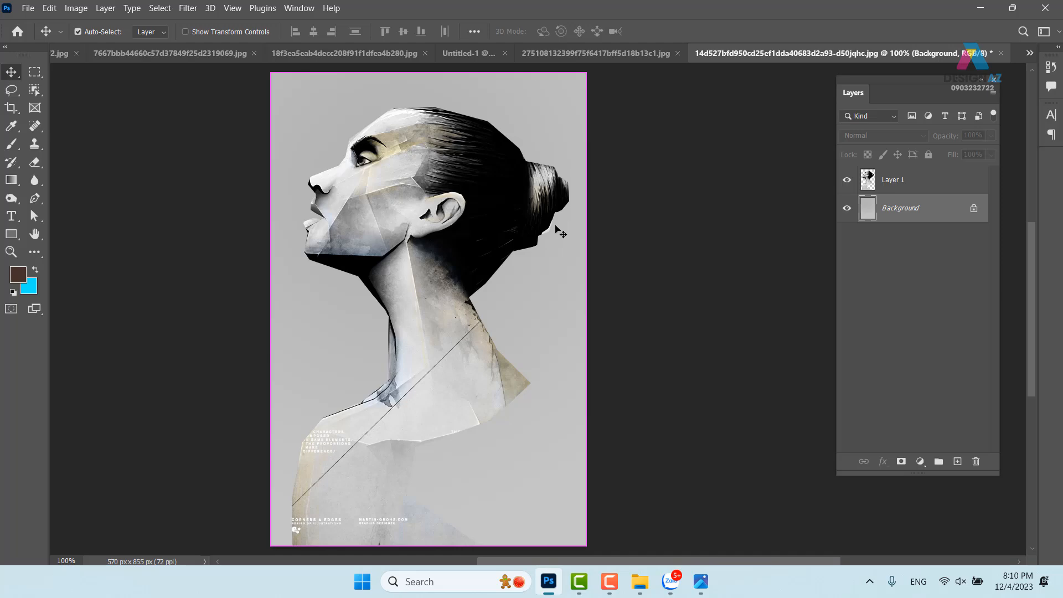
key(ctrl+o)
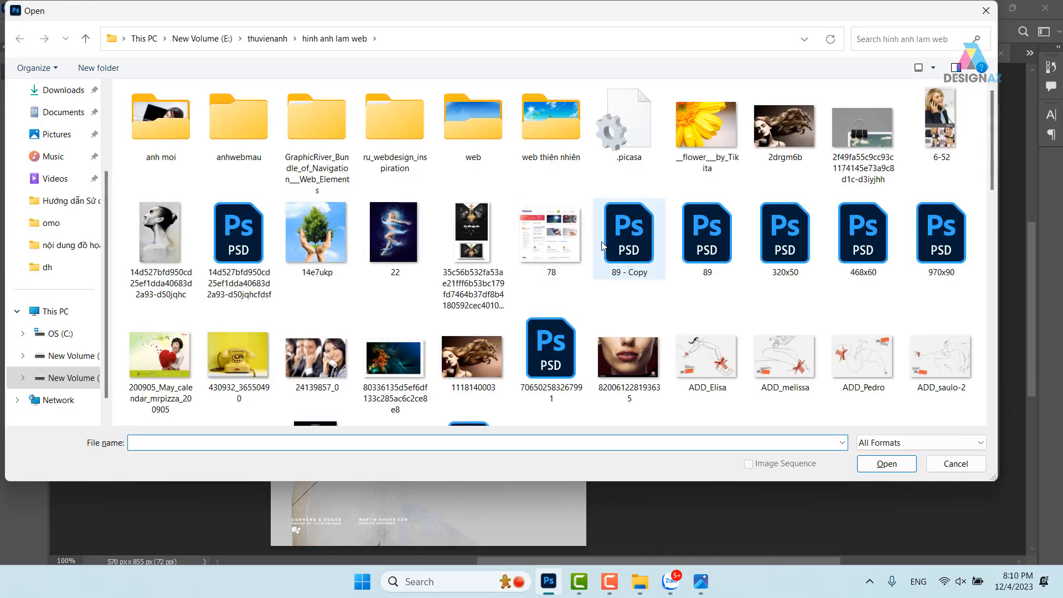
click(267, 41)
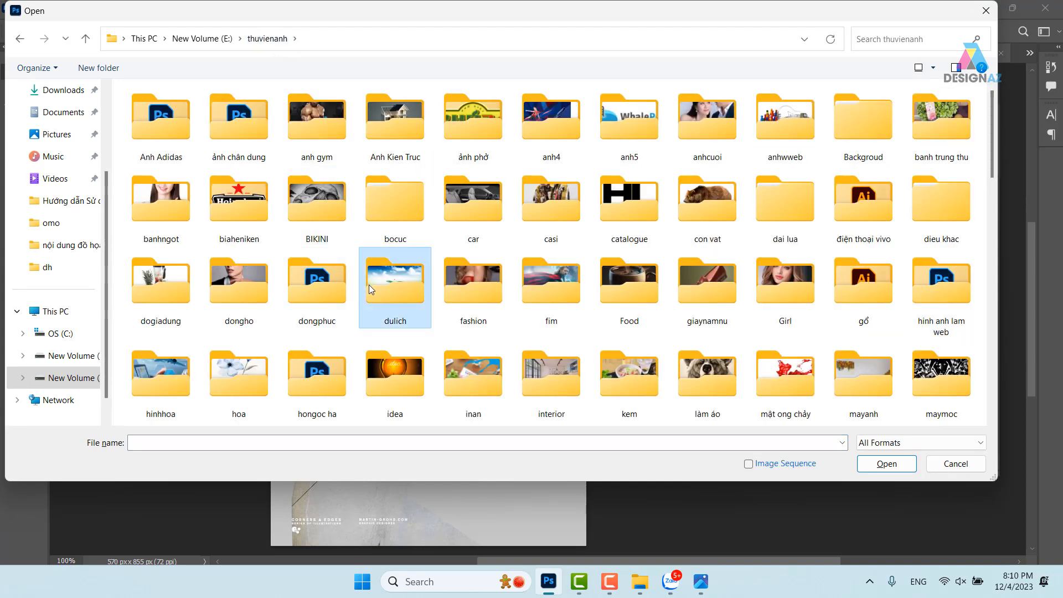
key(Right)
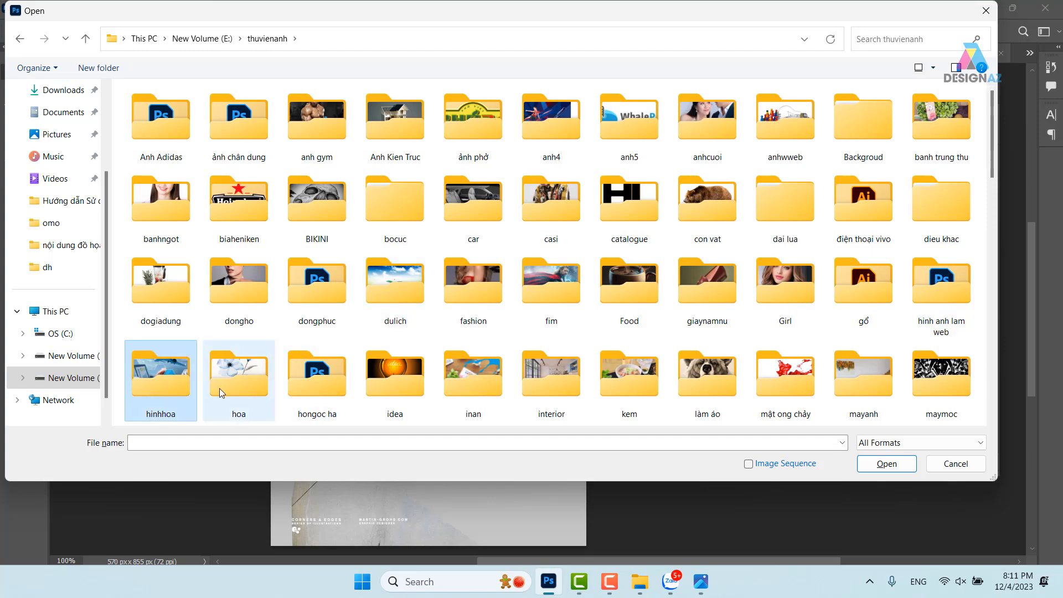
double_click(168, 365)
double_click(238, 119)
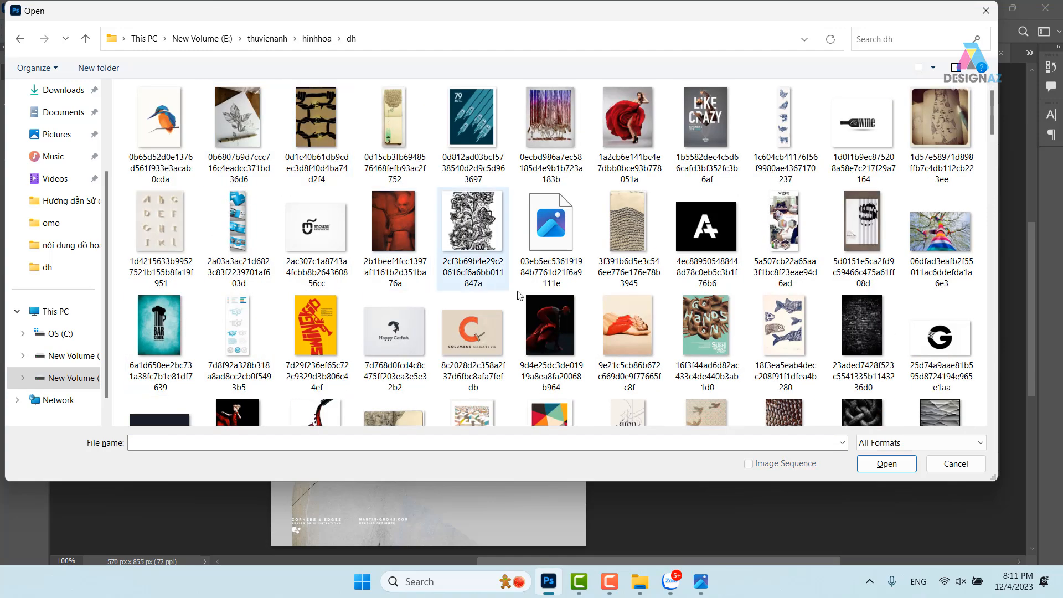
scroll(616, 298, down, 5)
scroll(616, 298, up, 5)
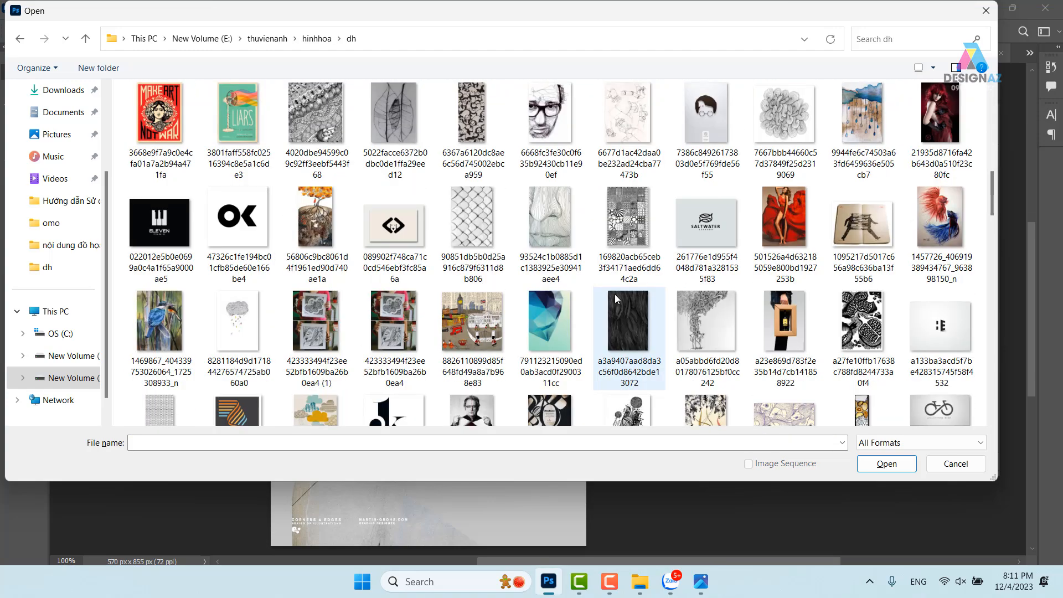
click(425, 348)
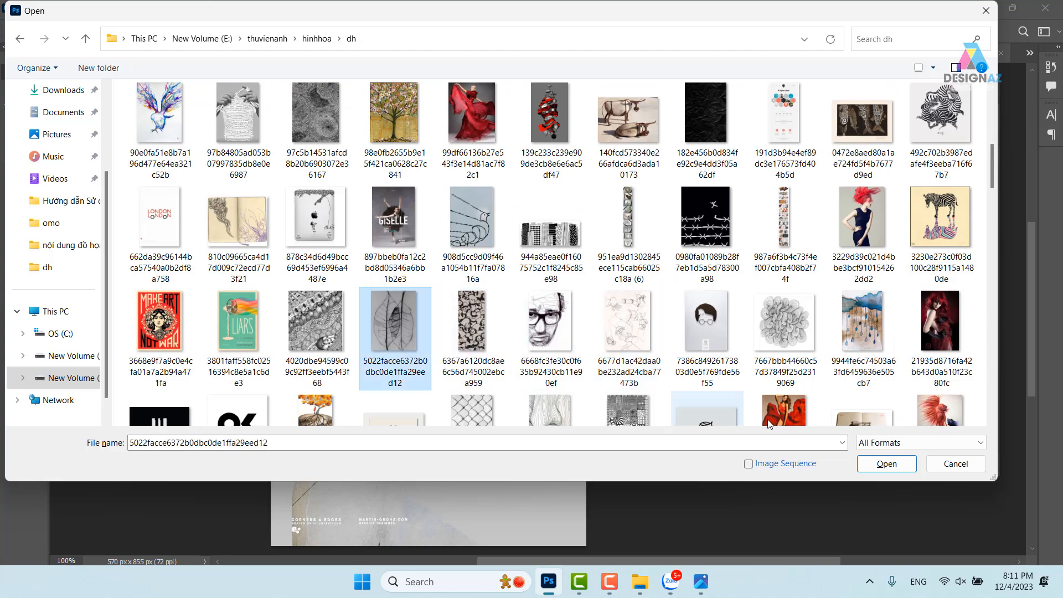
click(886, 463)
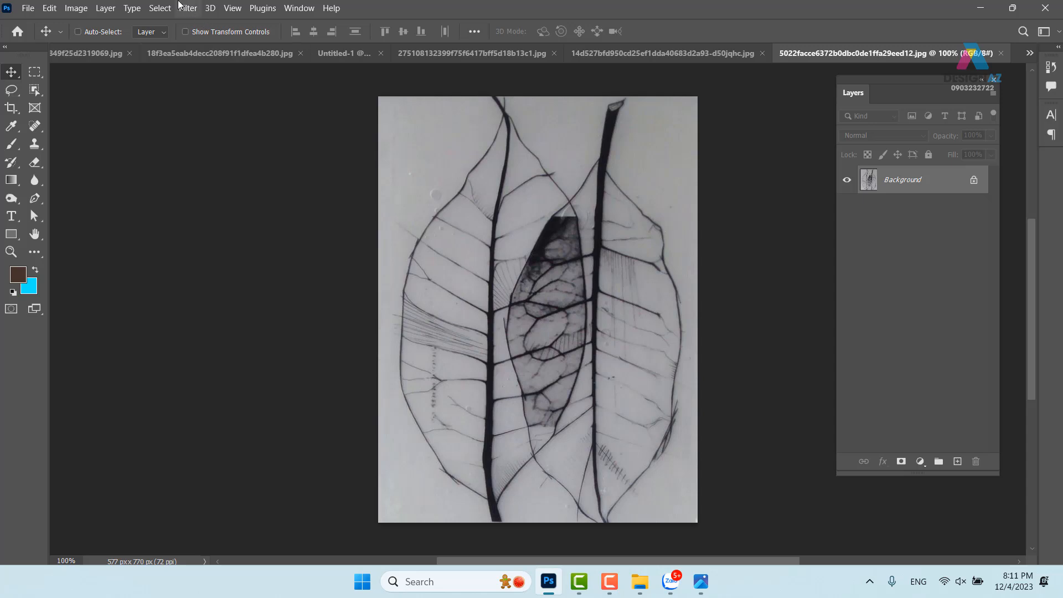
Step: Select the dark leaf veins with Color Range, using Shadows with fuzziness 65% and range 65
click(160, 8)
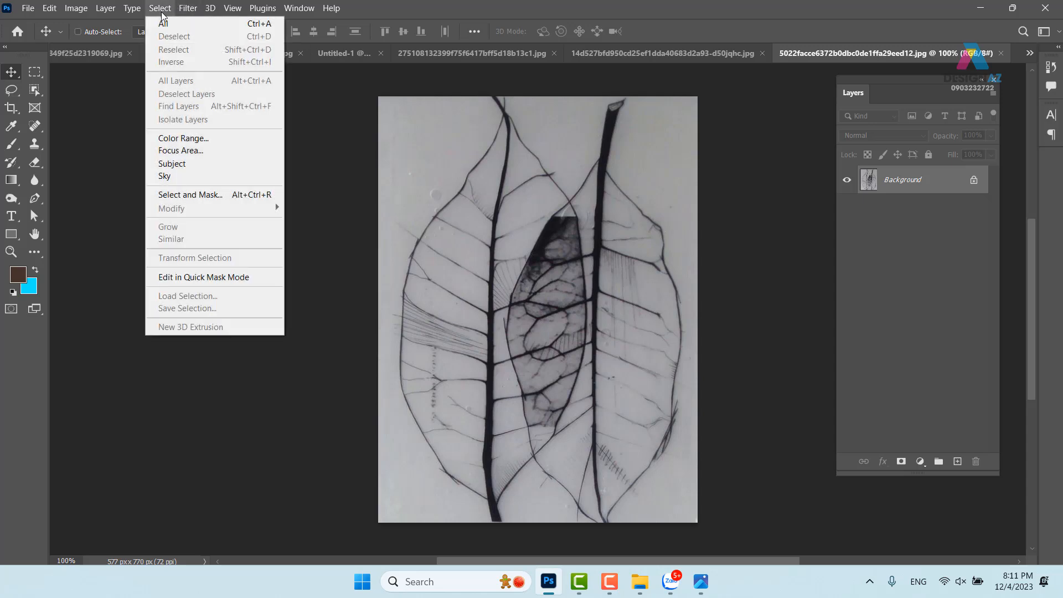
click(200, 143)
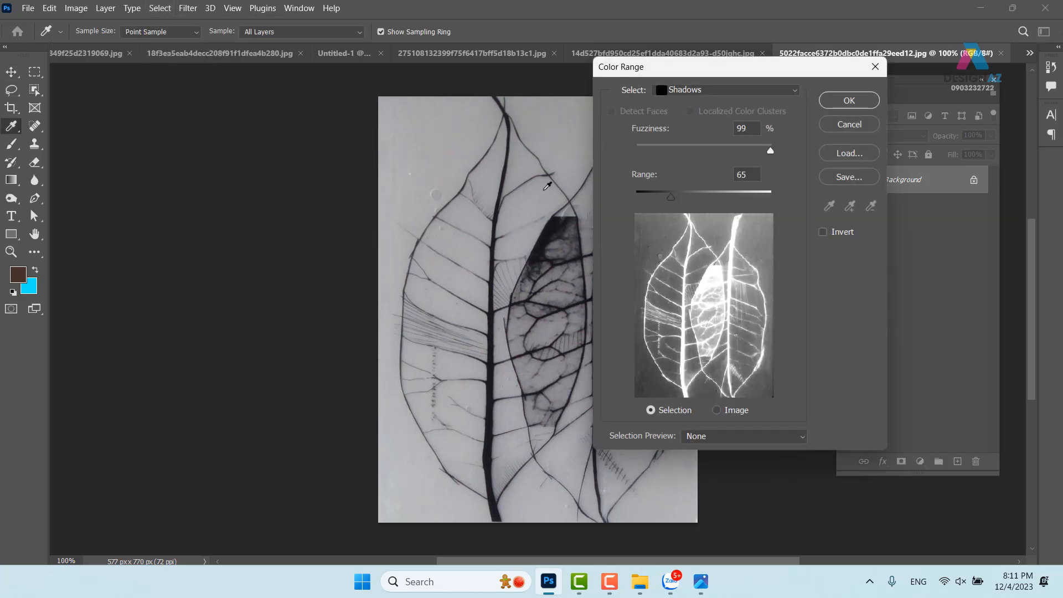
click(550, 234)
drag(770, 150, 724, 152)
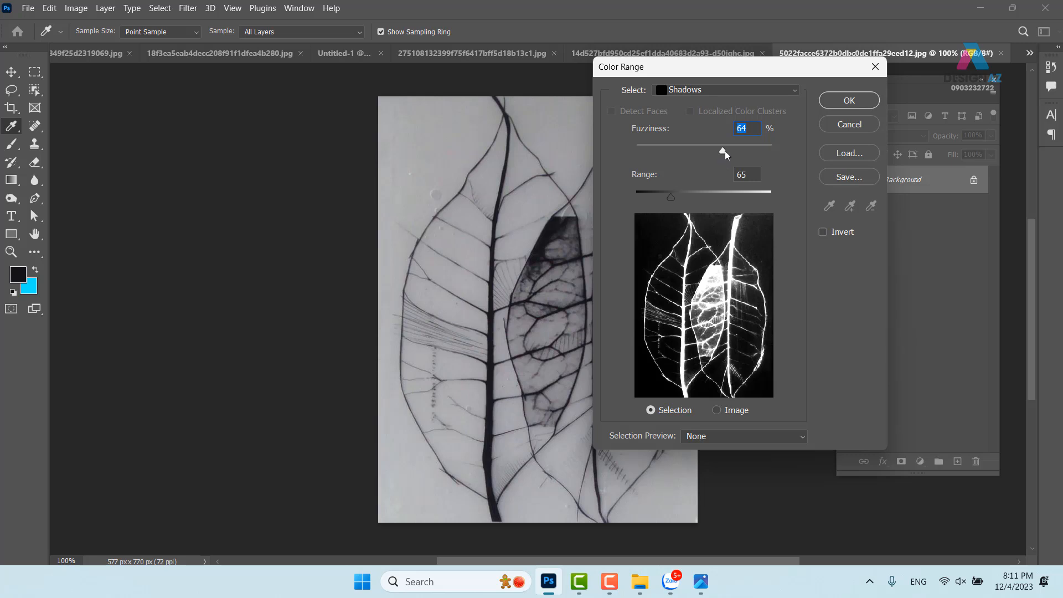
drag(726, 154, 774, 150)
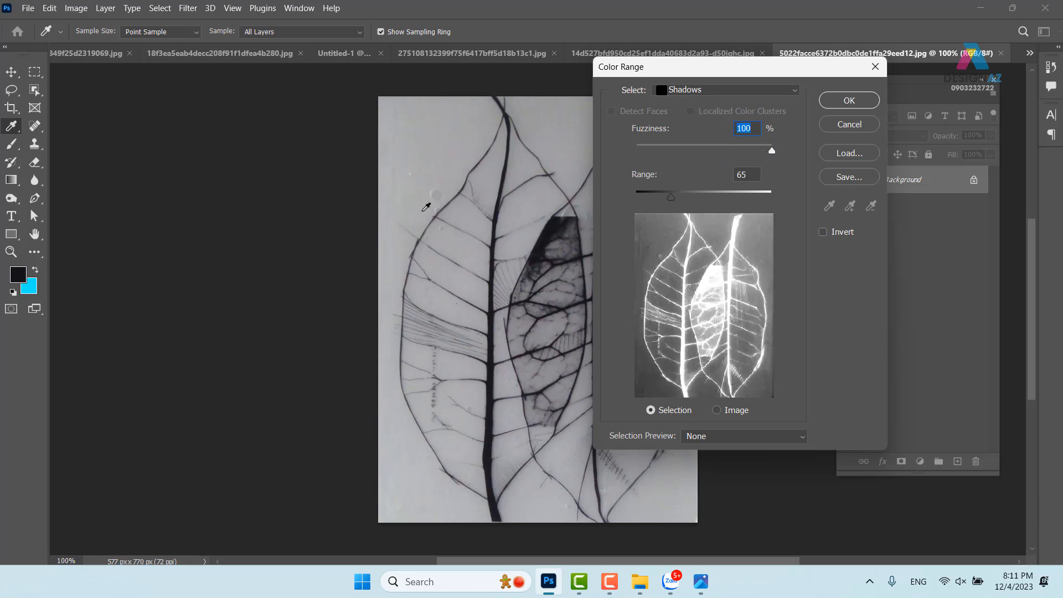
drag(771, 150, 726, 153)
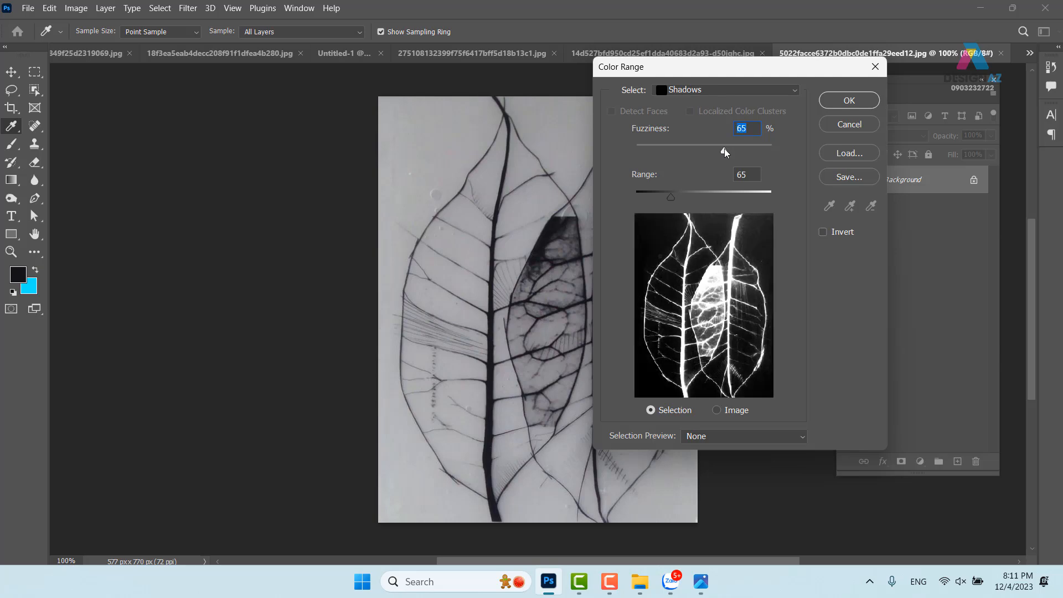
click(864, 102)
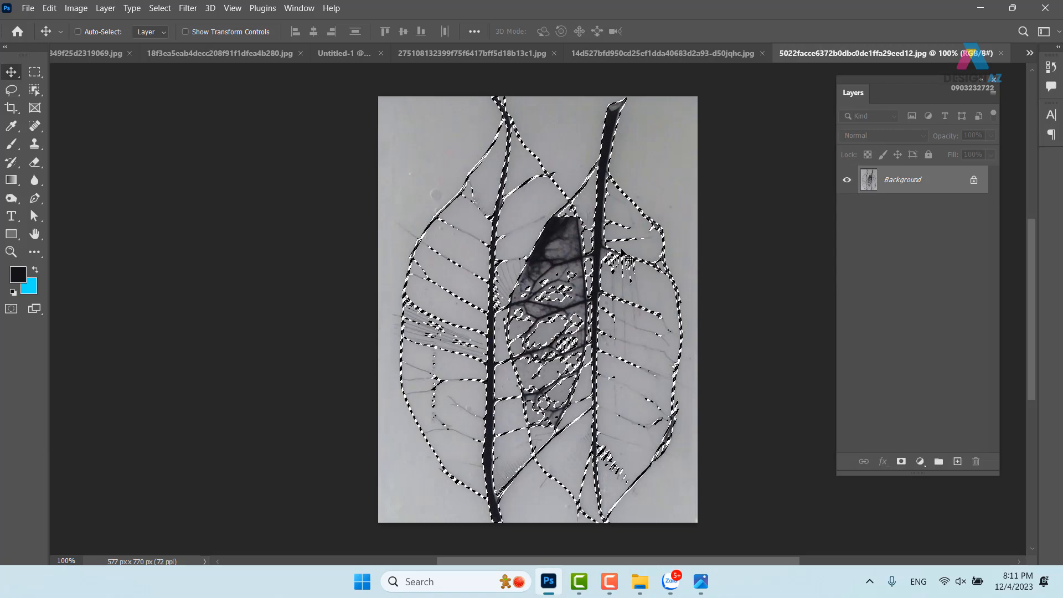
key(ctrl)
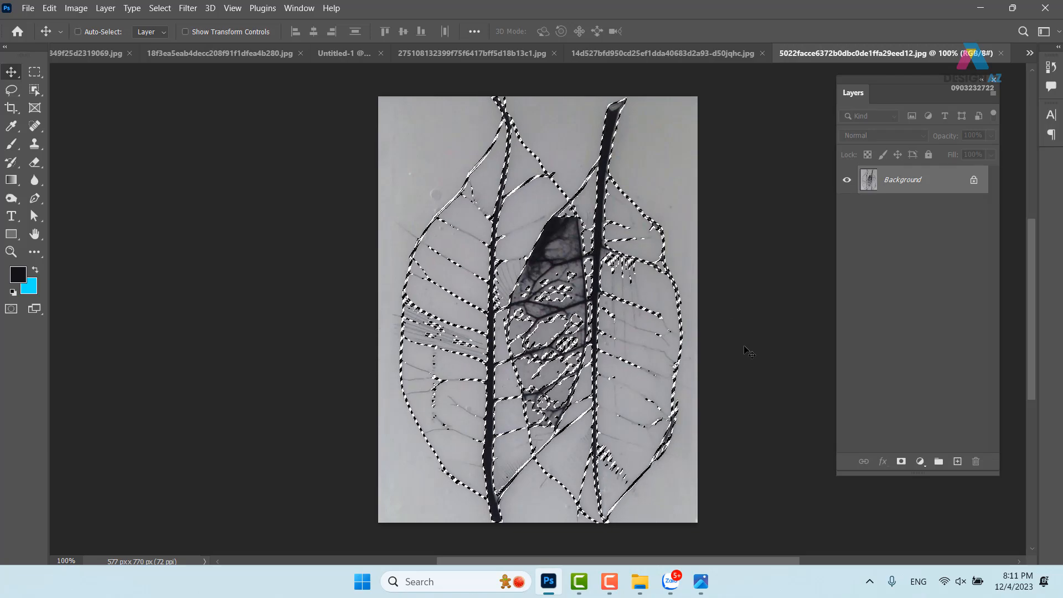
Step: Define the selected leaf veins as a brush preset, switch to the Brush tool and close the leaf image
click(48, 9)
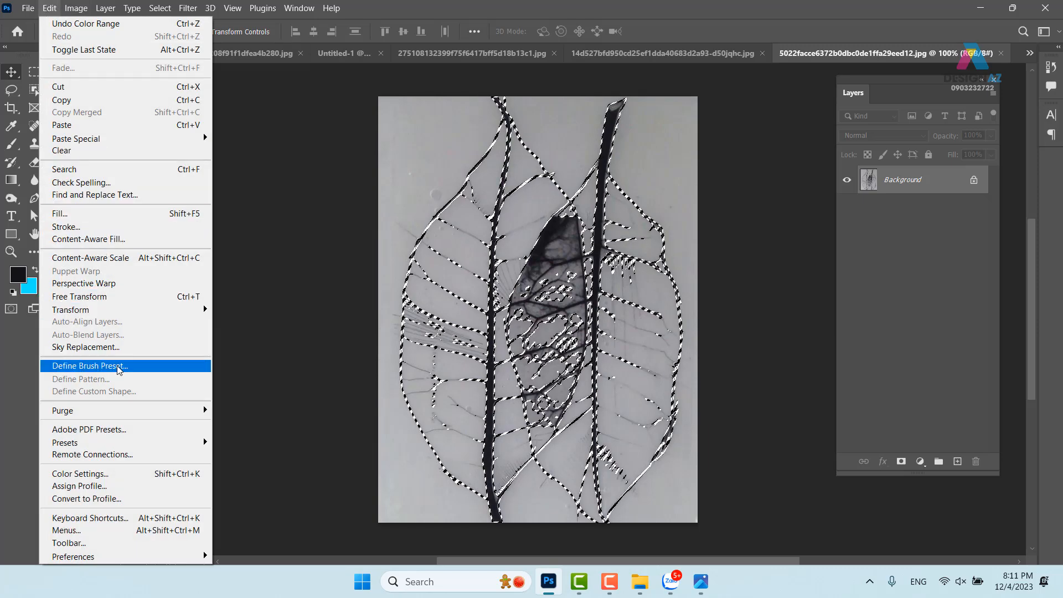
click(99, 365)
click(680, 189)
key(b)
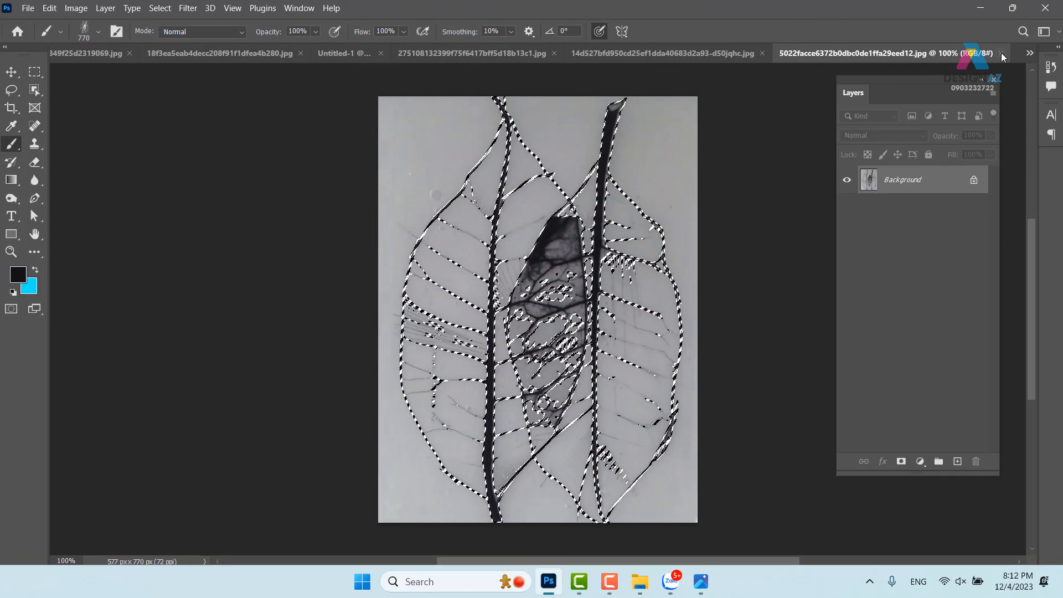
click(1001, 53)
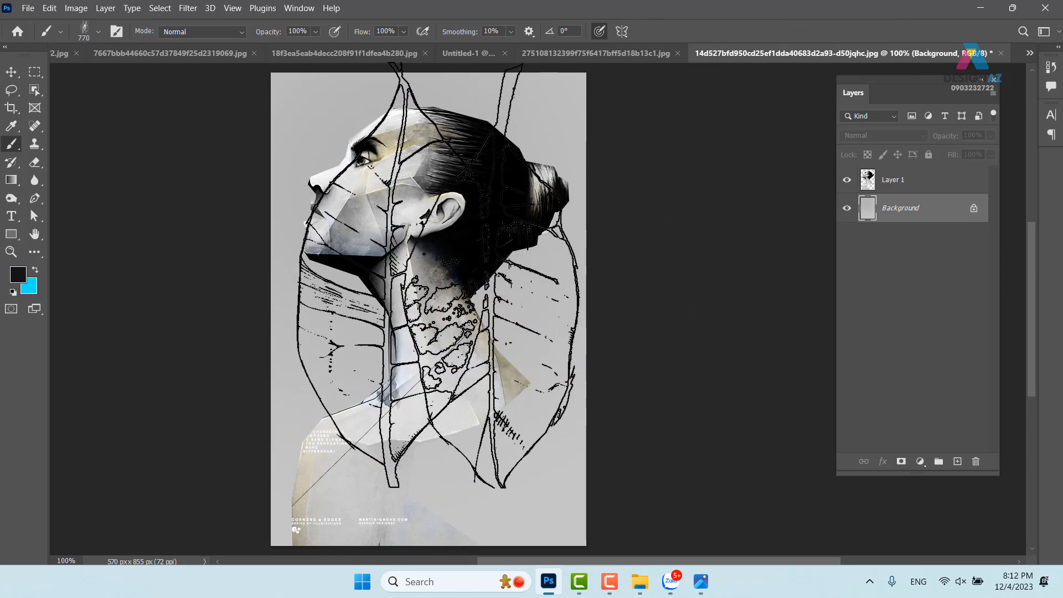
Step: Shrink the leaf brush to 439 px and set its tip spacing to 95%
drag(441, 272, 321, 278)
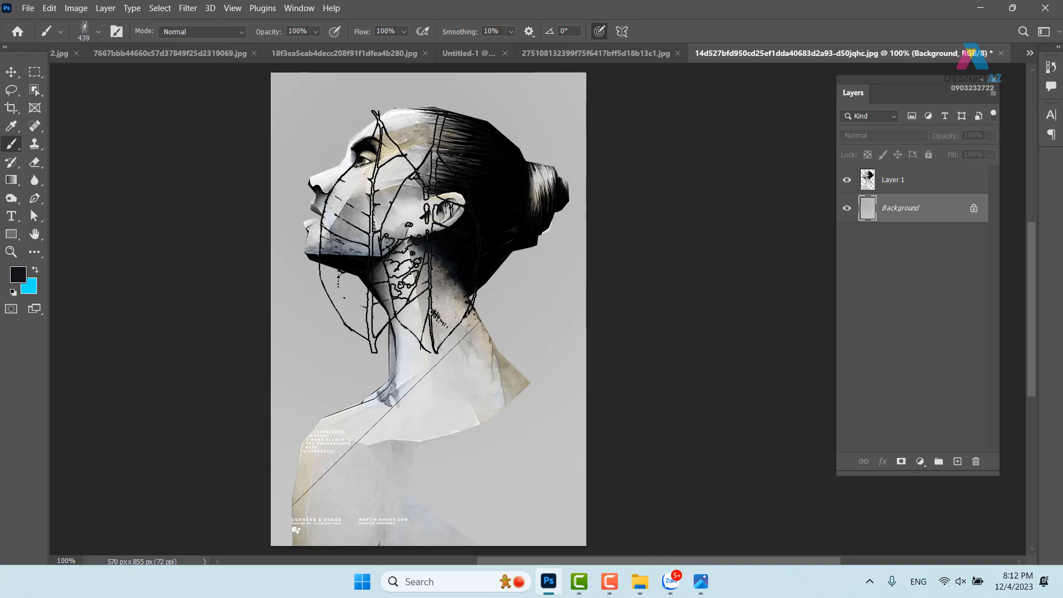
key(F5)
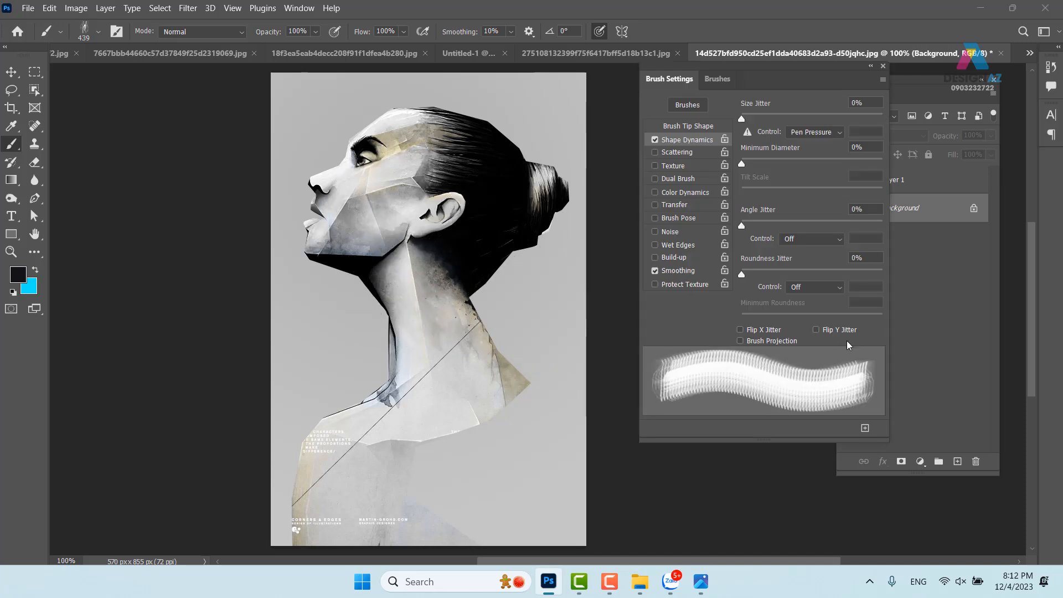
click(689, 126)
drag(755, 314, 809, 311)
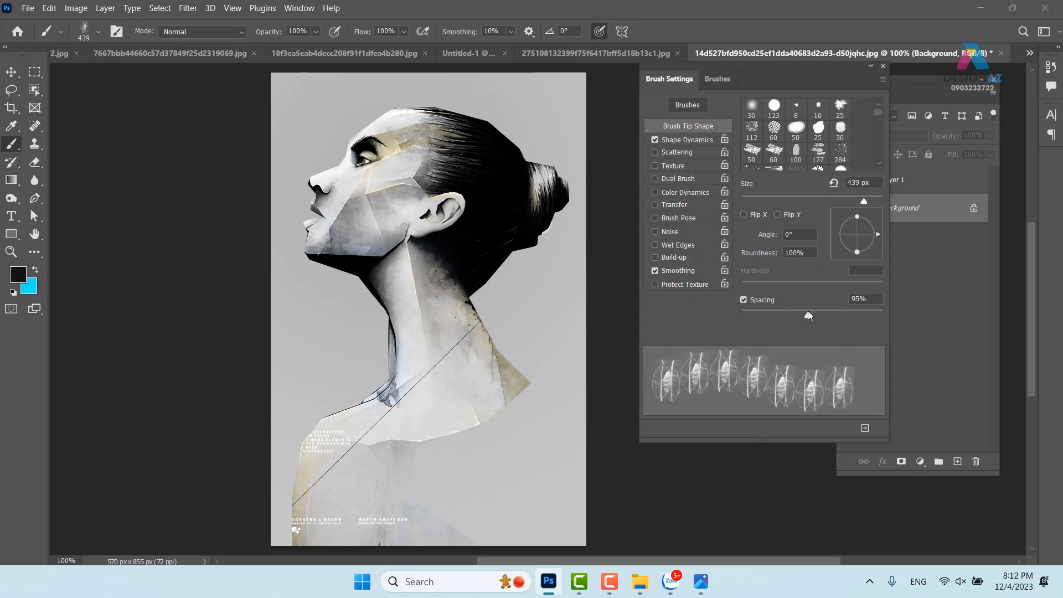
Step: Set the leaf brush's Shape Dynamics to 100% size jitter and 100% angle jitter
click(700, 140)
drag(742, 118, 886, 119)
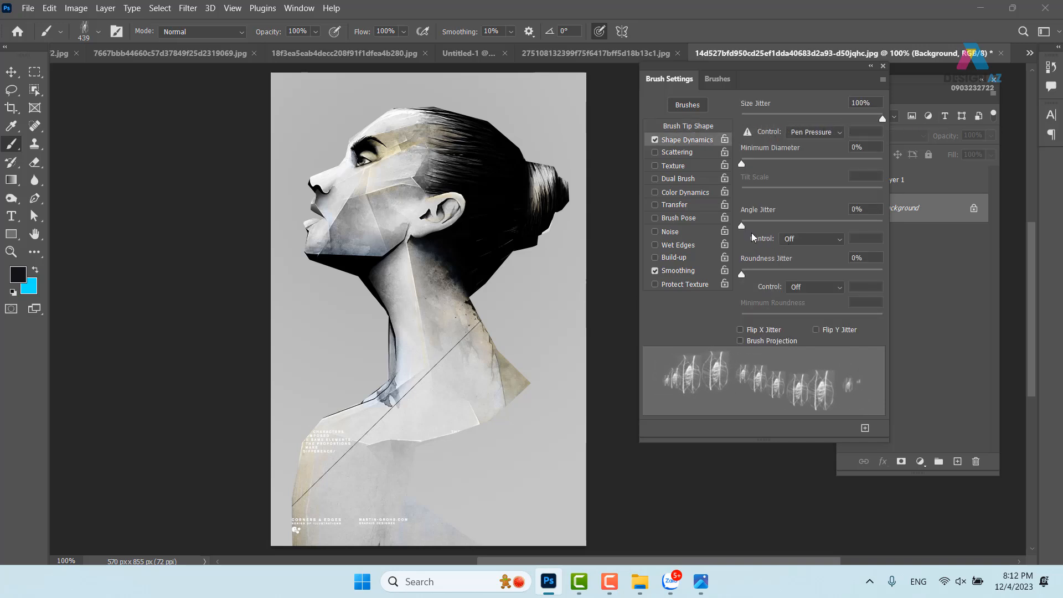
drag(743, 224, 886, 225)
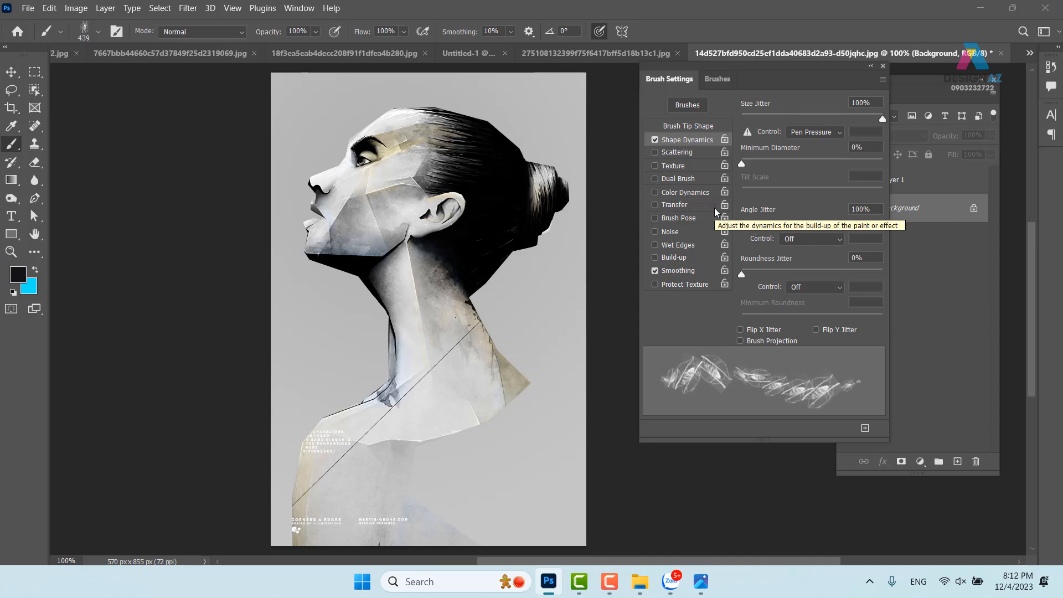
Step: Close the brush settings and add a layer mask to Layer 1
click(883, 67)
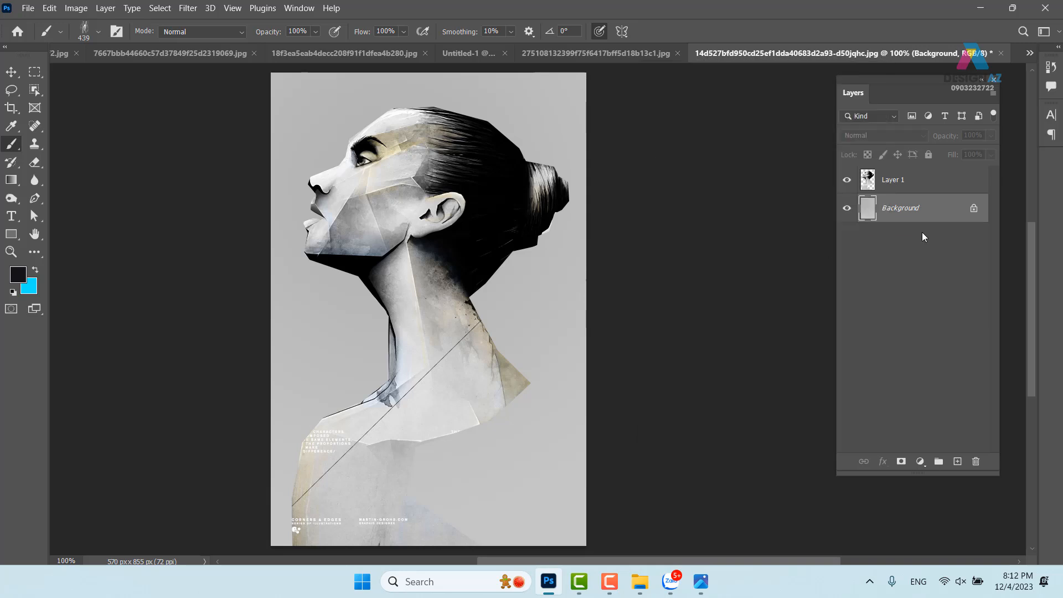
click(919, 184)
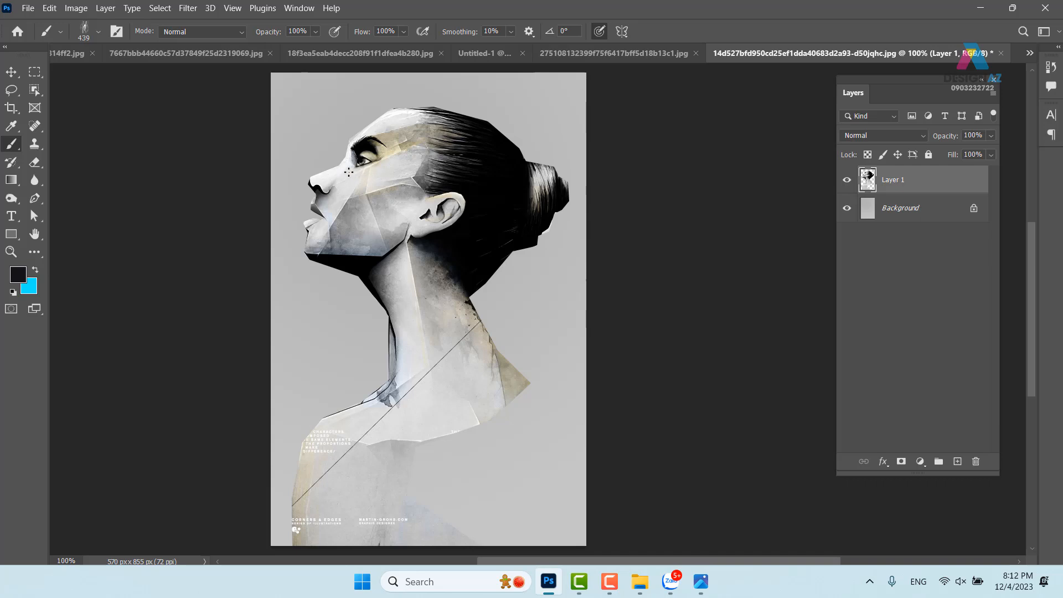
click(901, 461)
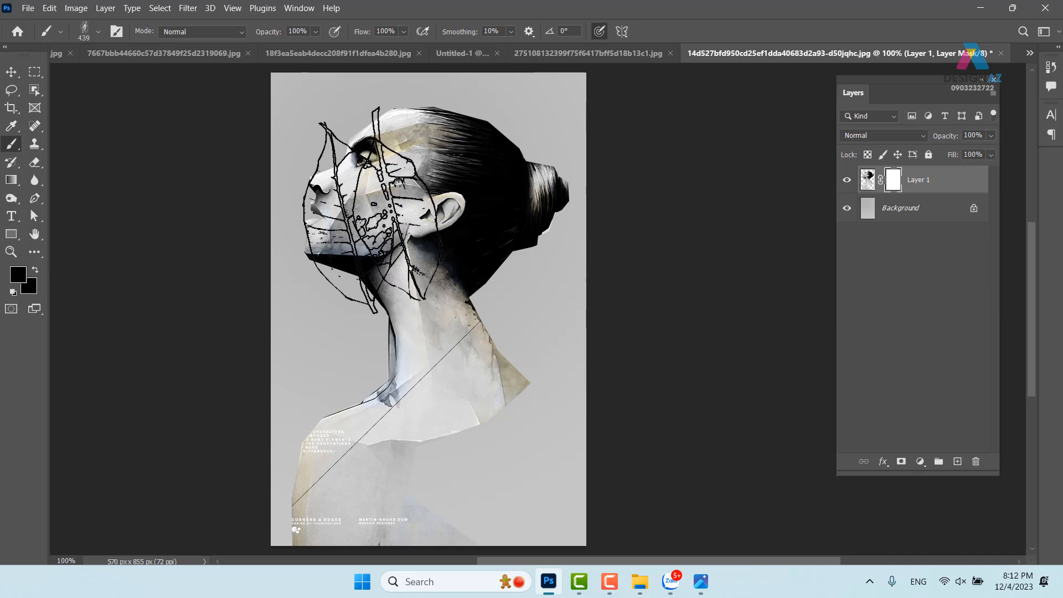
Step: Stamp the black 439 px leaf brush repeatedly over the face, ear and hair on Layer 1's mask
click(372, 210)
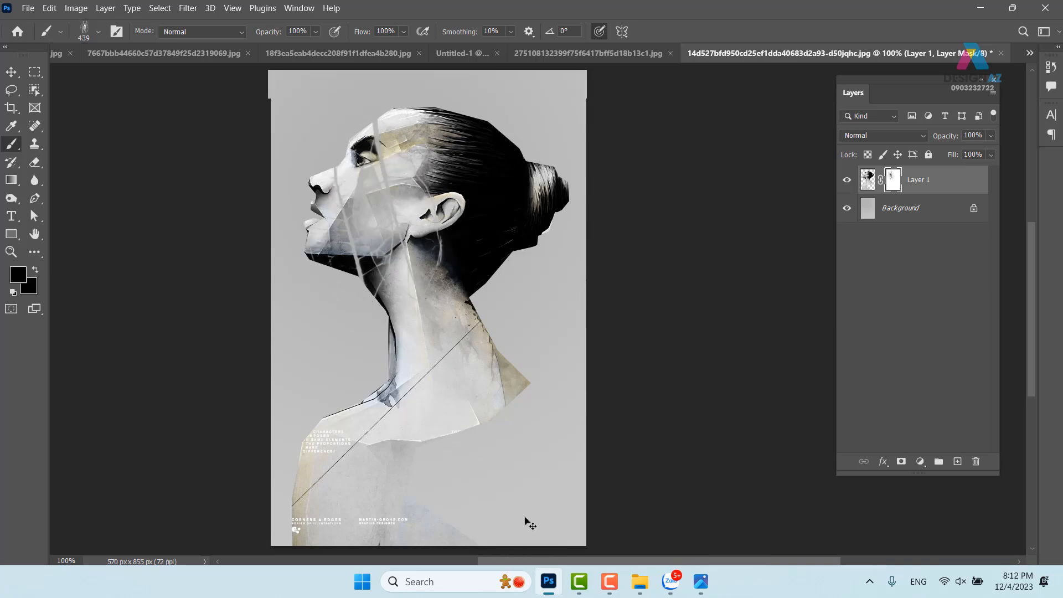
key(ctrl+plus)
drag(317, 287, 398, 486)
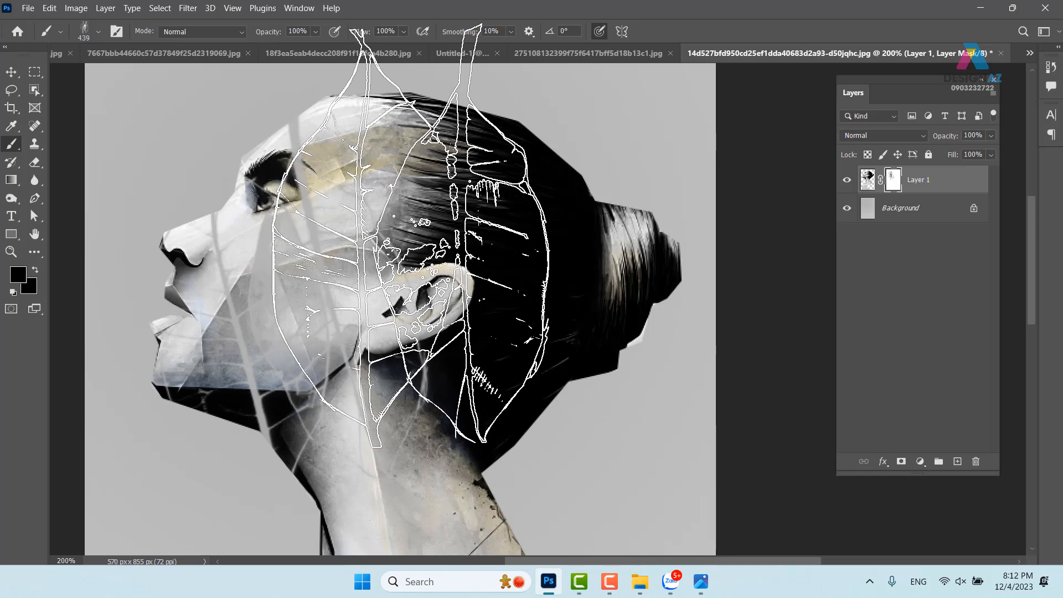
click(409, 236)
click(415, 320)
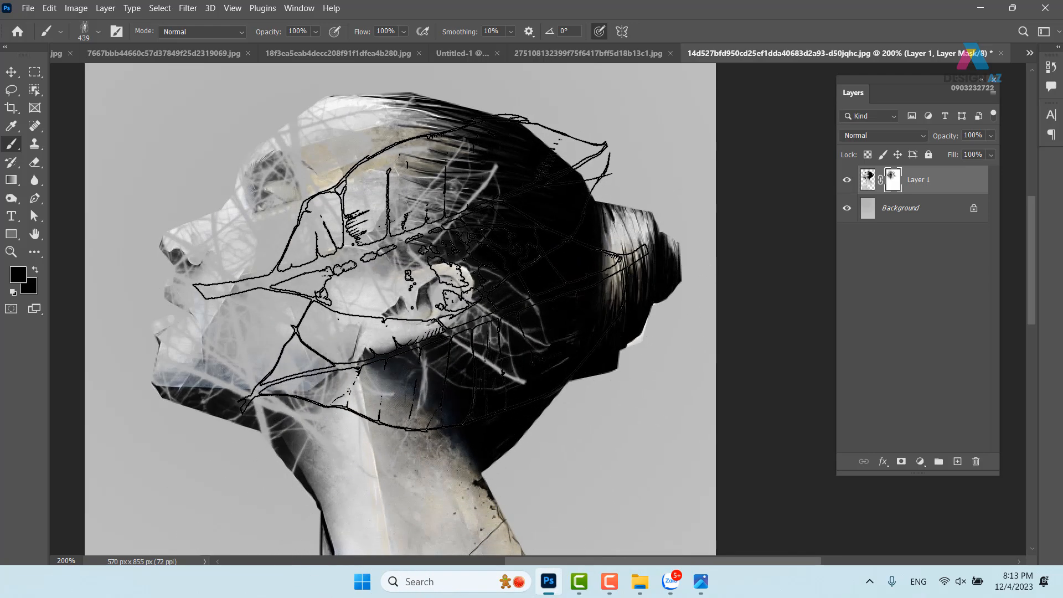
click(421, 271)
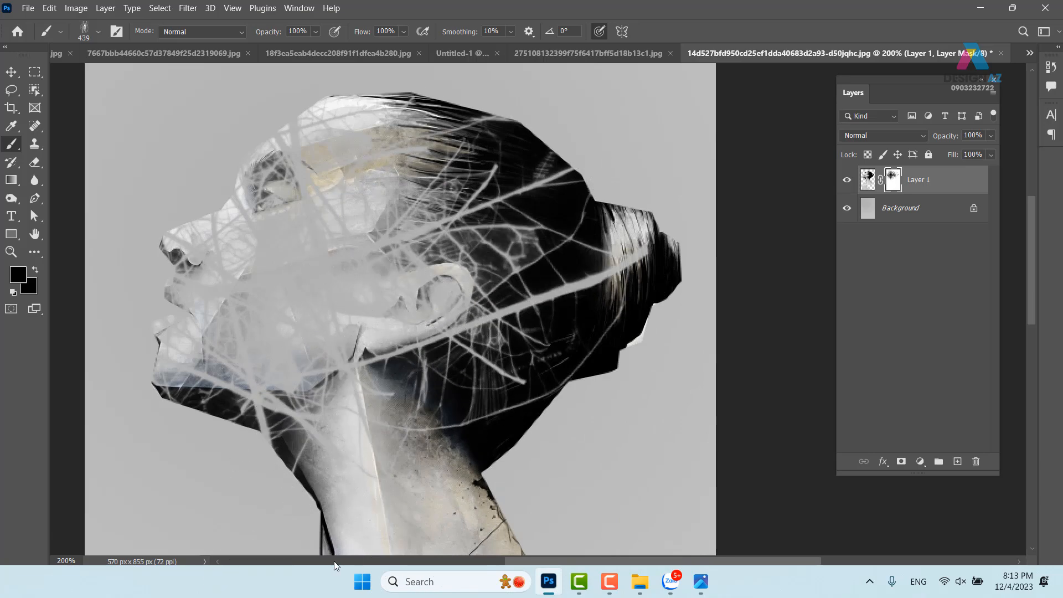
Step: Shrink the leaf brush to 295 px and paint the jaw, neck and shoulder in black on Layer 1's mask
drag(374, 400, 421, 207)
drag(416, 311, 304, 336)
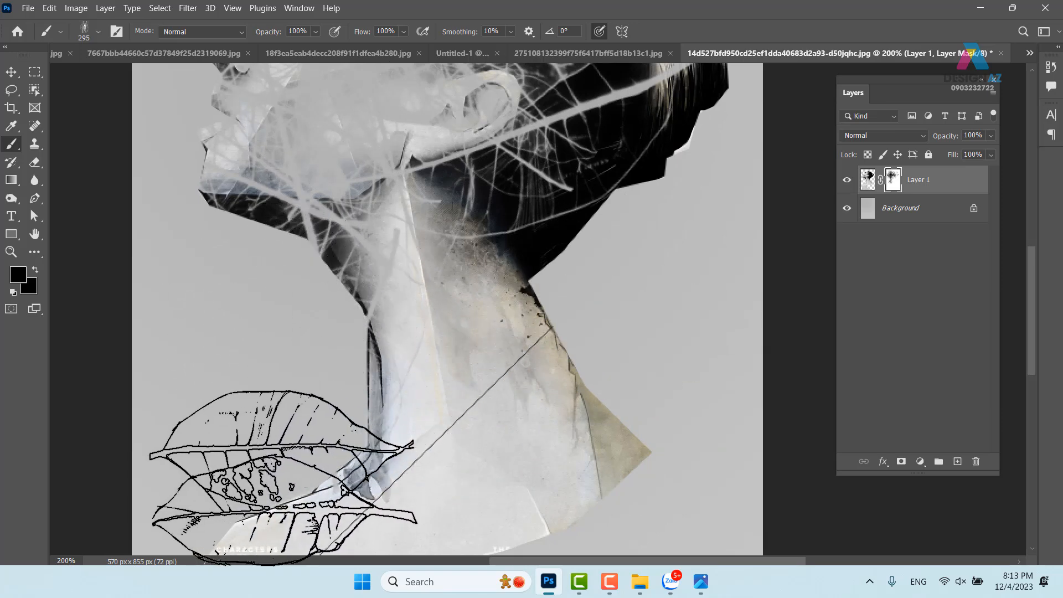
drag(282, 479, 356, 360)
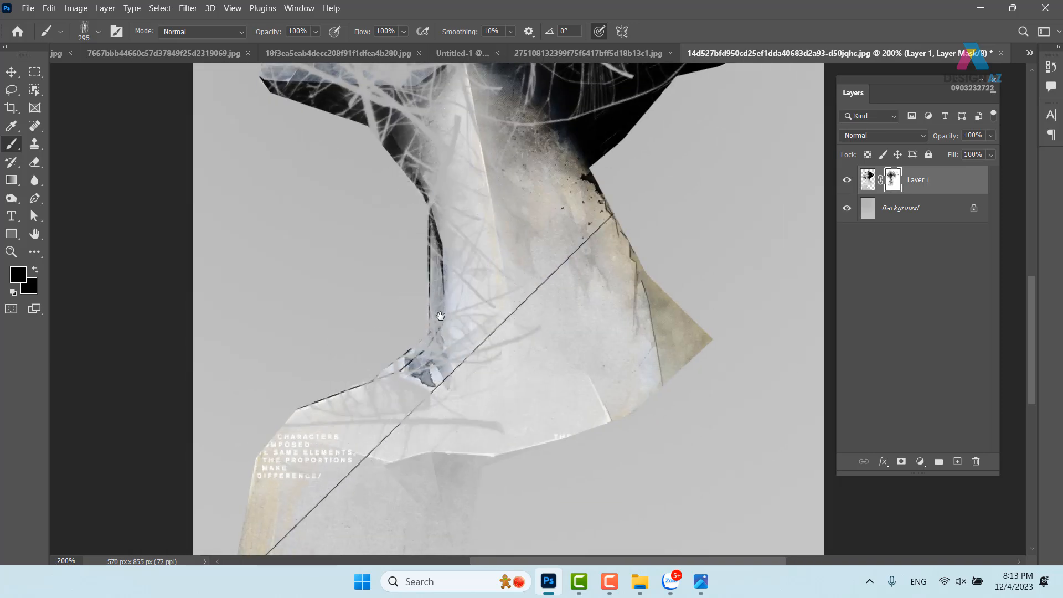
drag(415, 337, 467, 290)
drag(325, 413, 327, 474)
drag(547, 279, 497, 505)
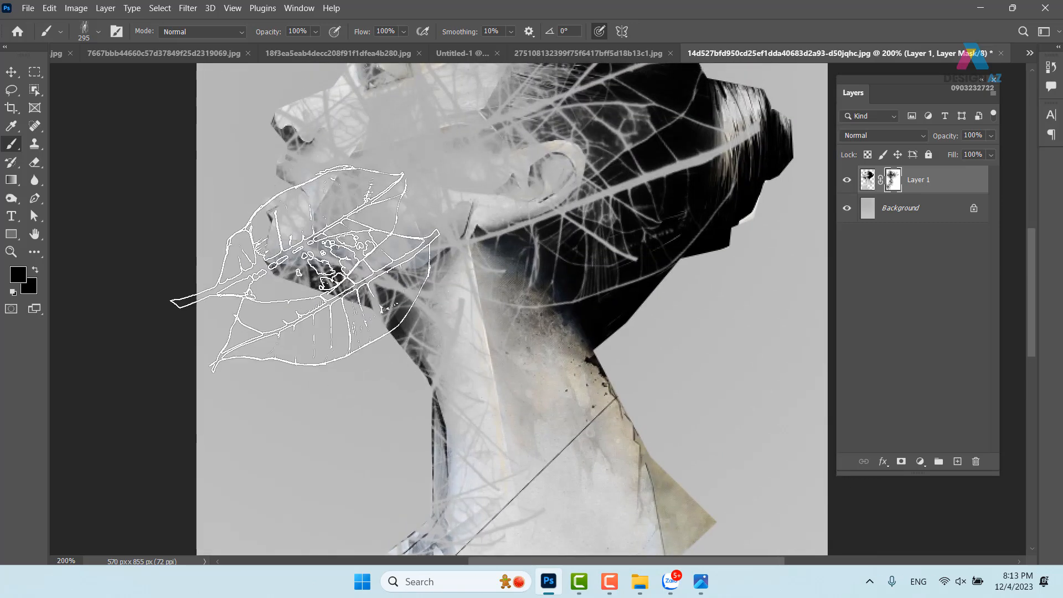
drag(449, 218, 409, 413)
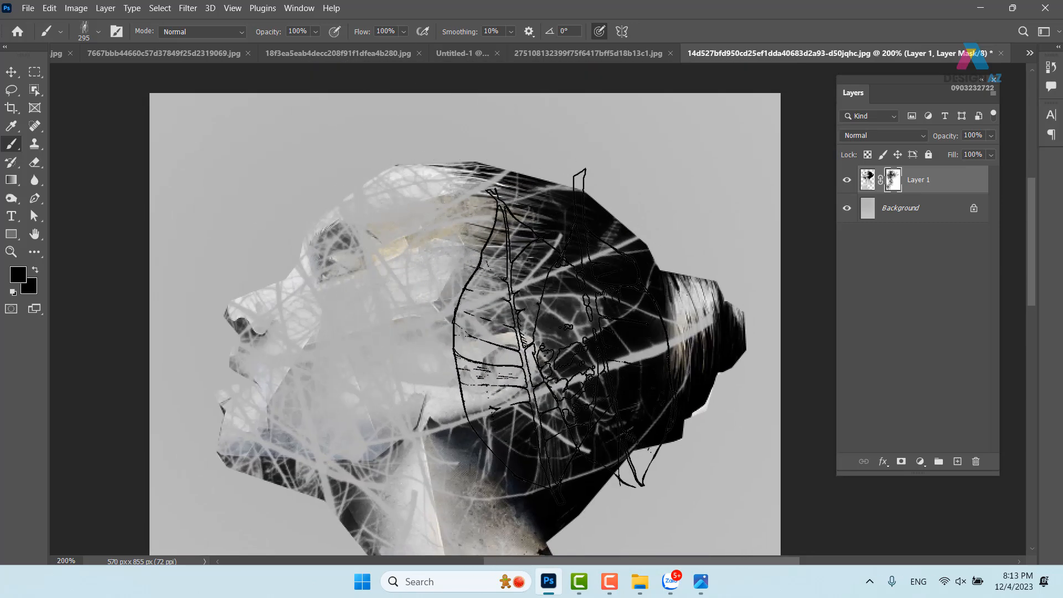
key(ctrl+minus)
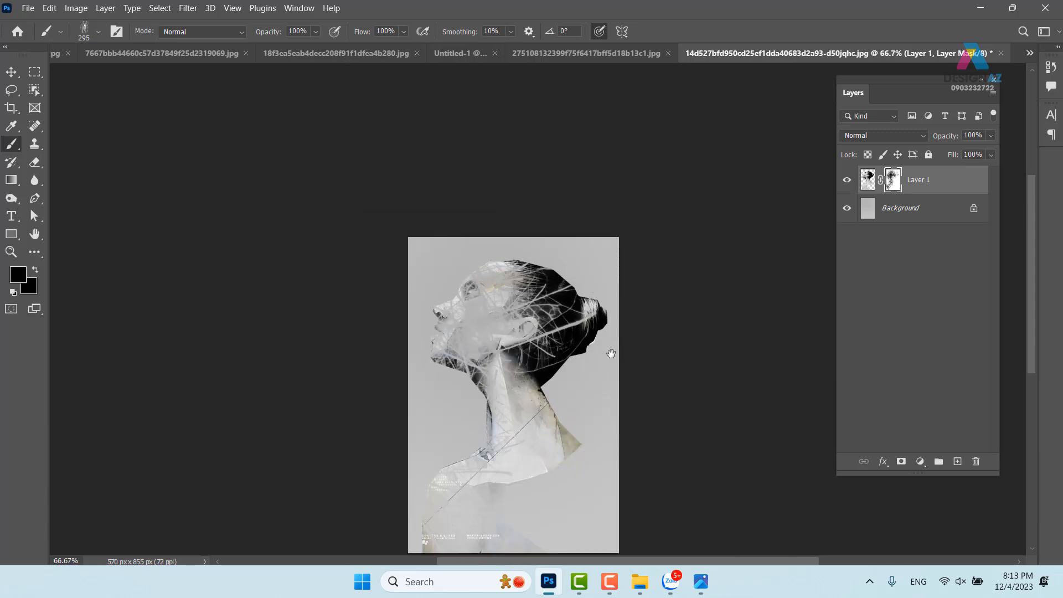
key(ctrl+minus)
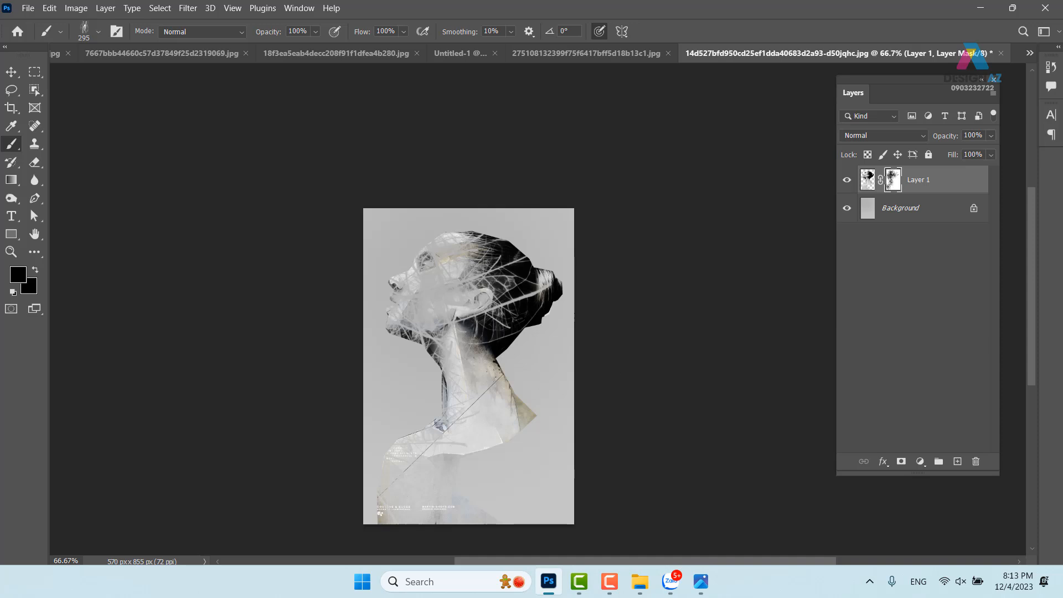
Step: Invert Layer 1's mask and reset the colors to the default white foreground and black background
key(ctrl+i)
key(ctrl+plus)
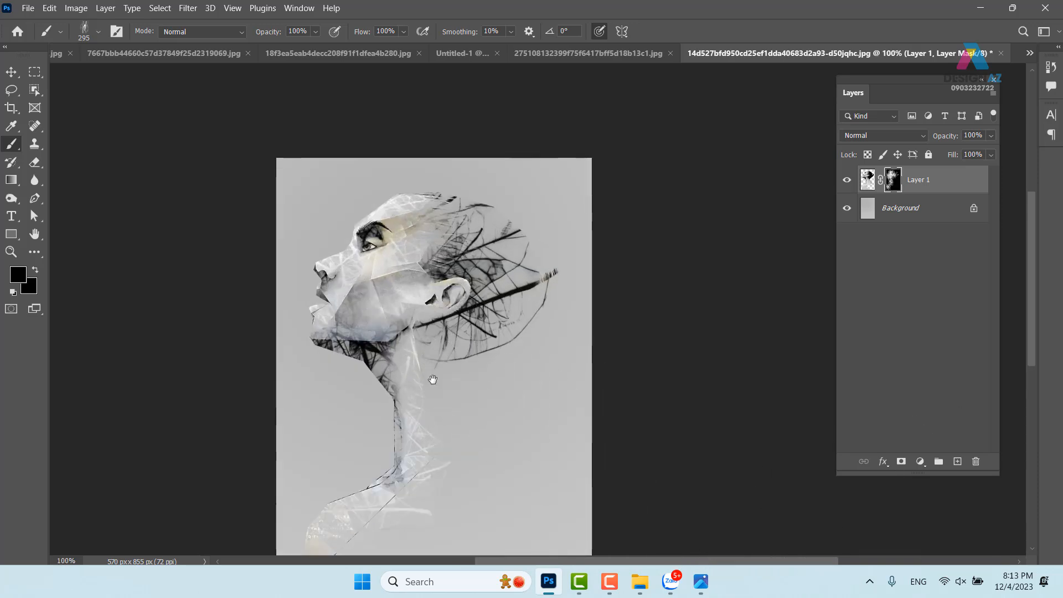
drag(396, 404, 423, 297)
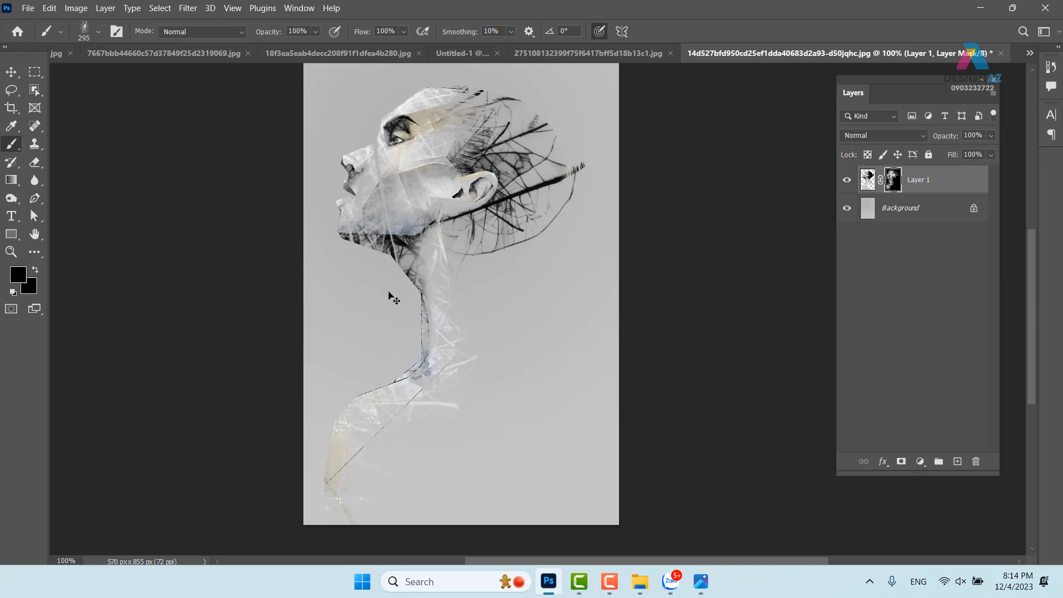
key(d)
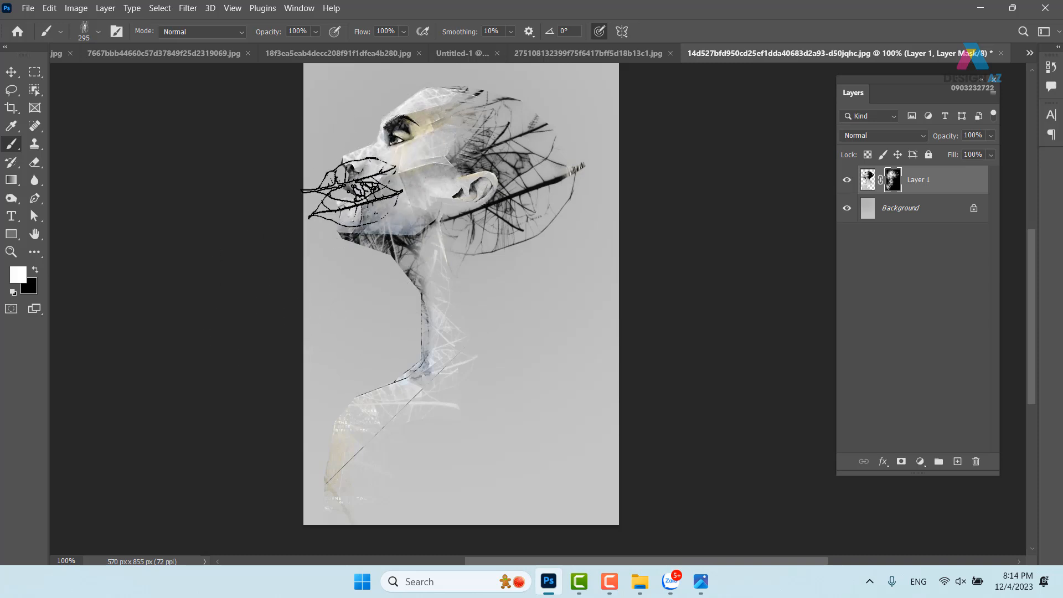
drag(552, 317, 501, 321)
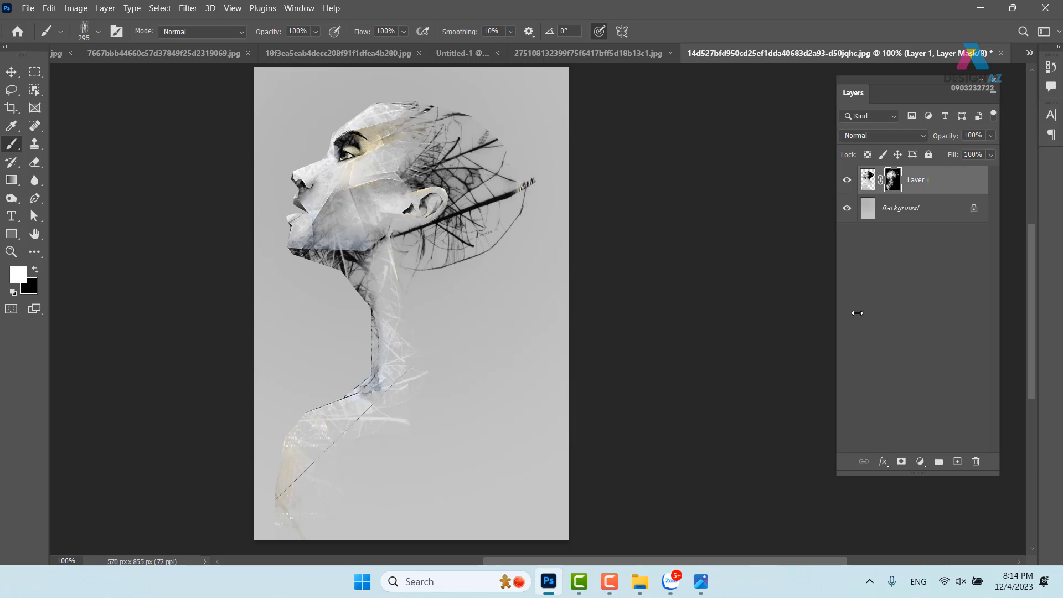
Step: Change the background color to dark teal and fill the Background layer with the near-black foreground color
click(932, 208)
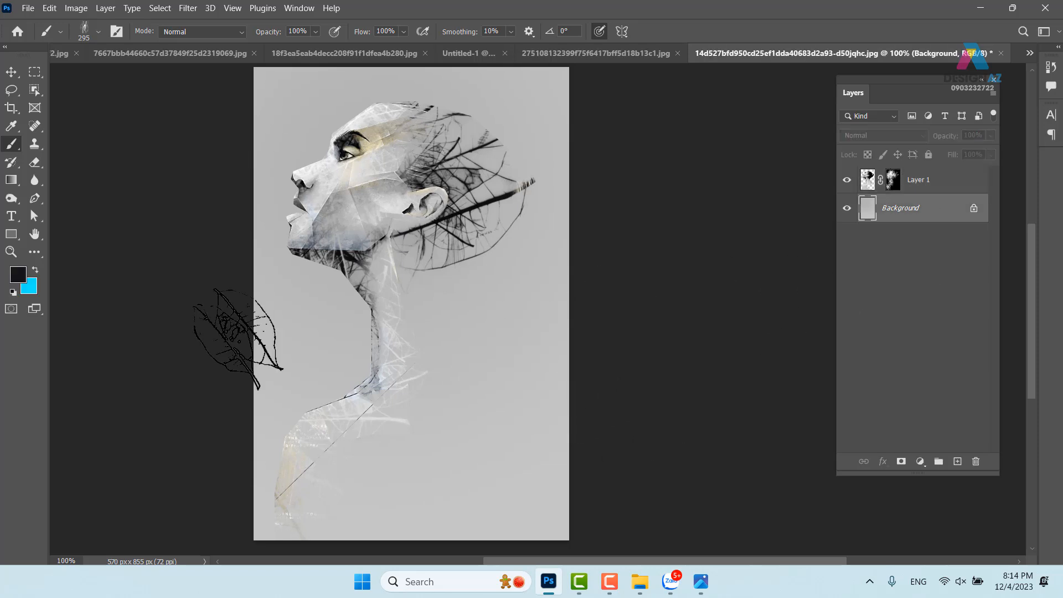
click(33, 294)
drag(550, 201, 566, 198)
click(691, 99)
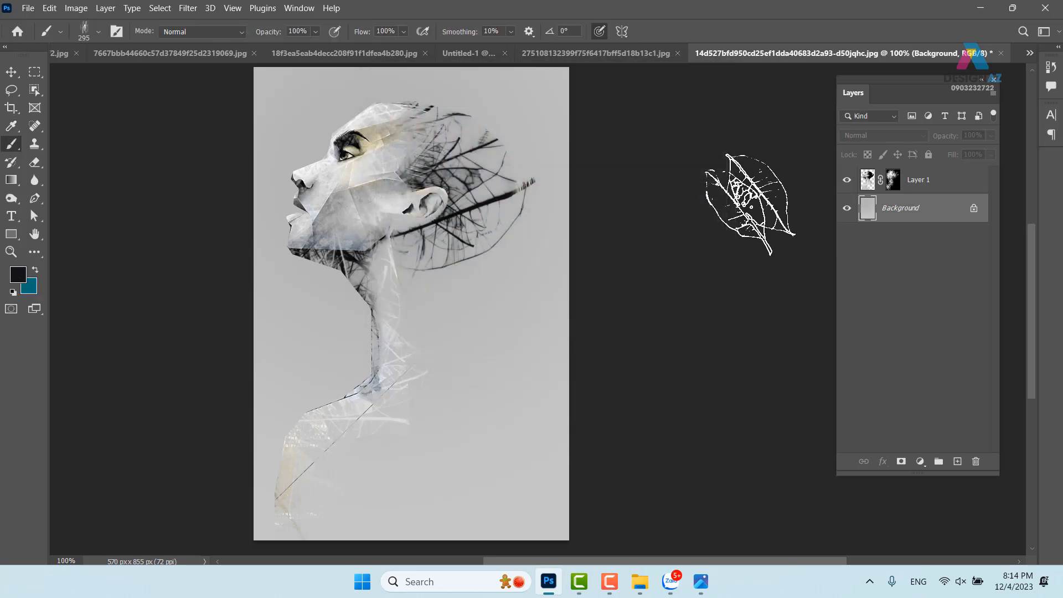
key(alt+BackSpace)
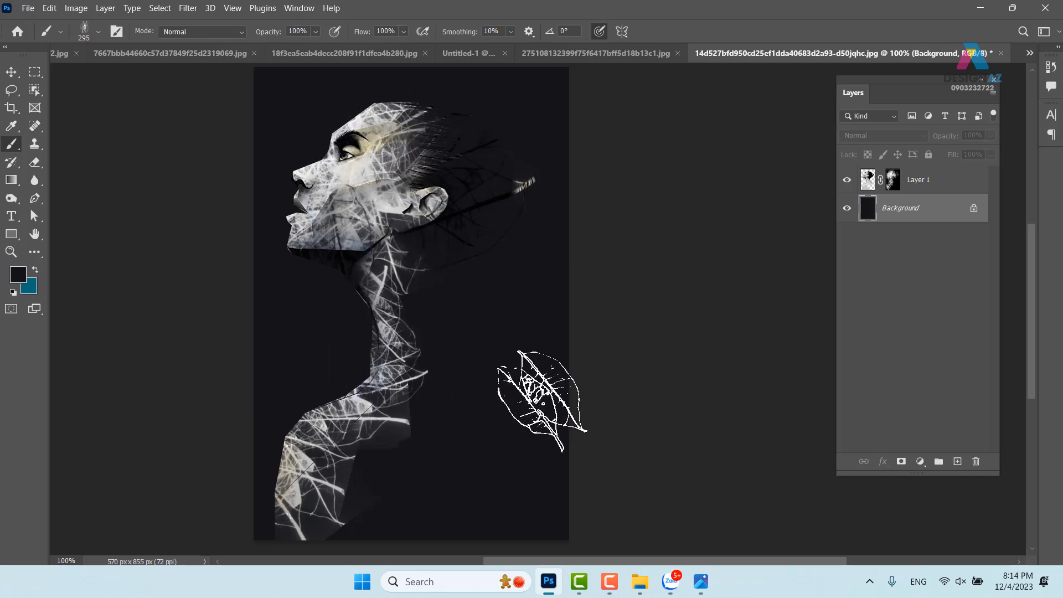
Step: Add a teal-filled layer clipped to Layer 1 and set its blend mode to Color
click(965, 187)
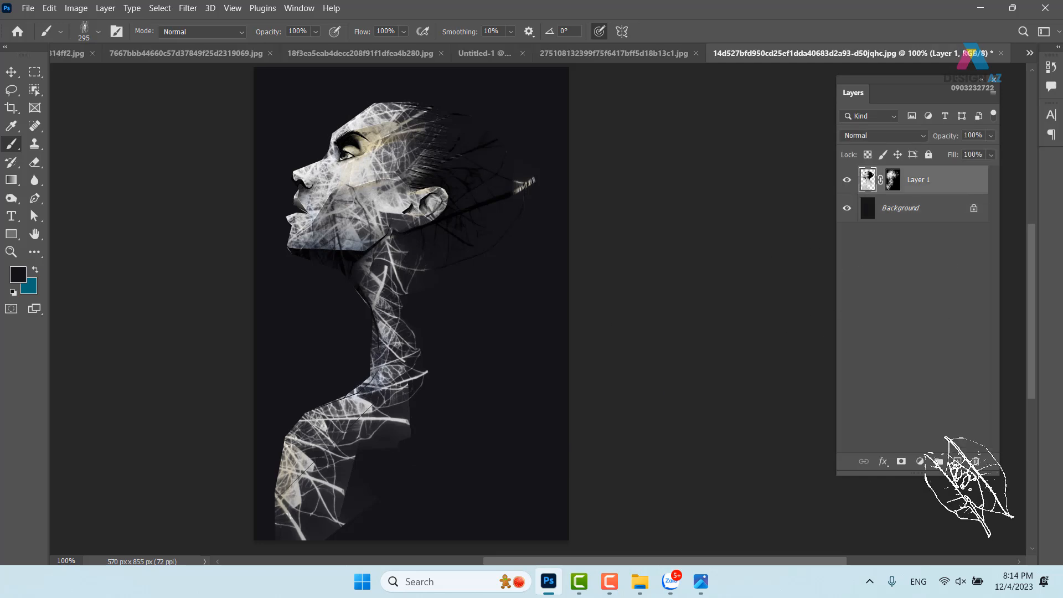
click(958, 461)
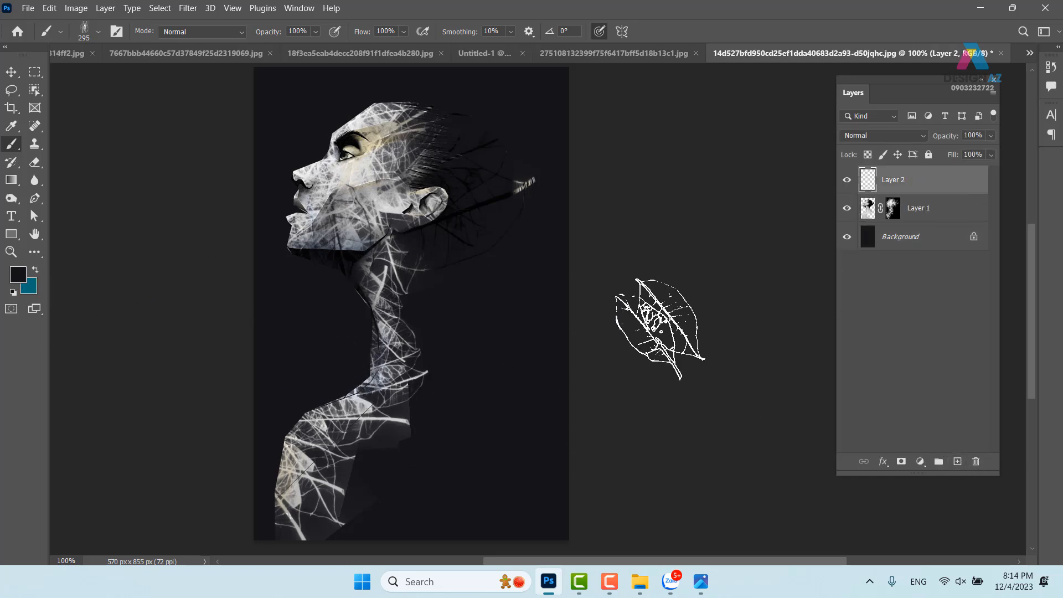
key(ctrl+BackSpace)
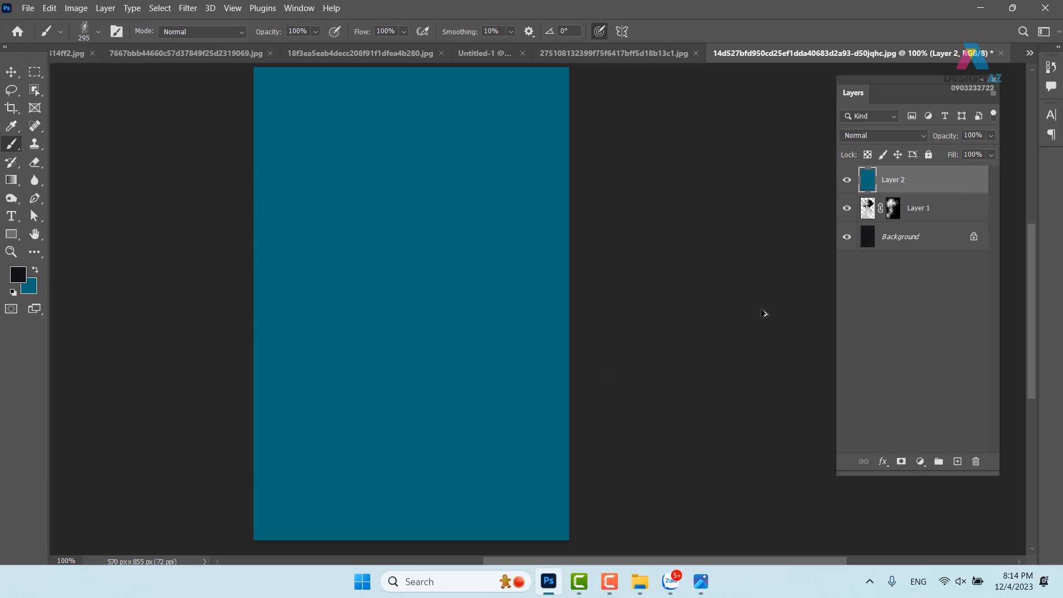
key(ctrl+alt+g)
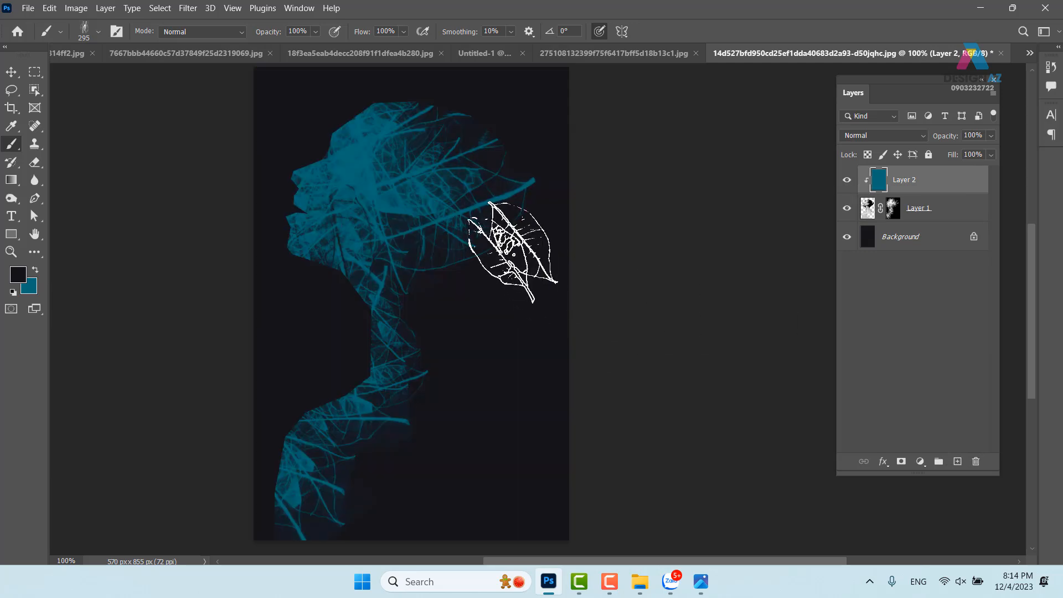
click(869, 136)
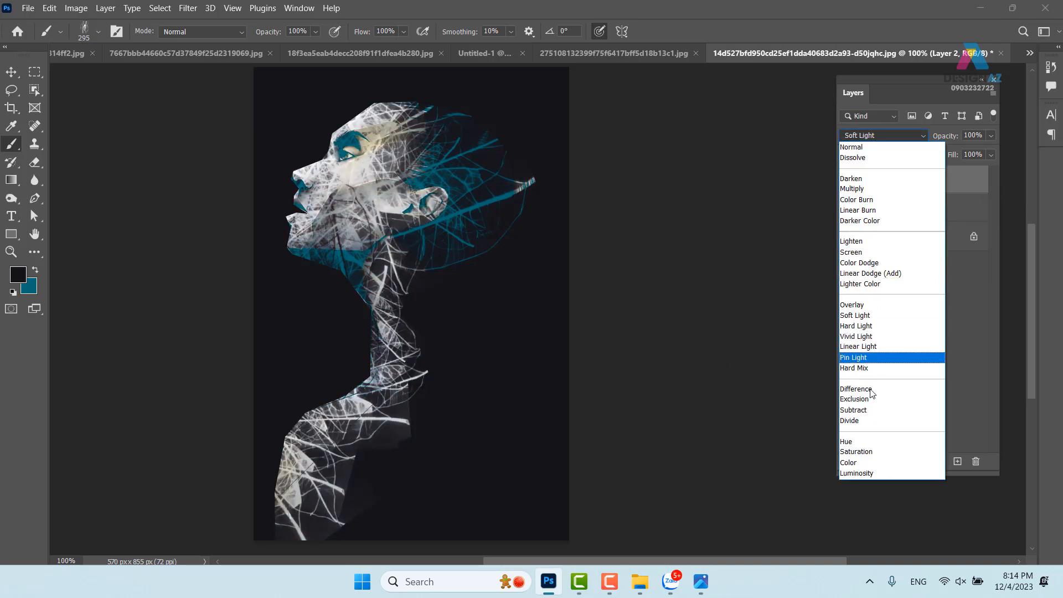
click(851, 463)
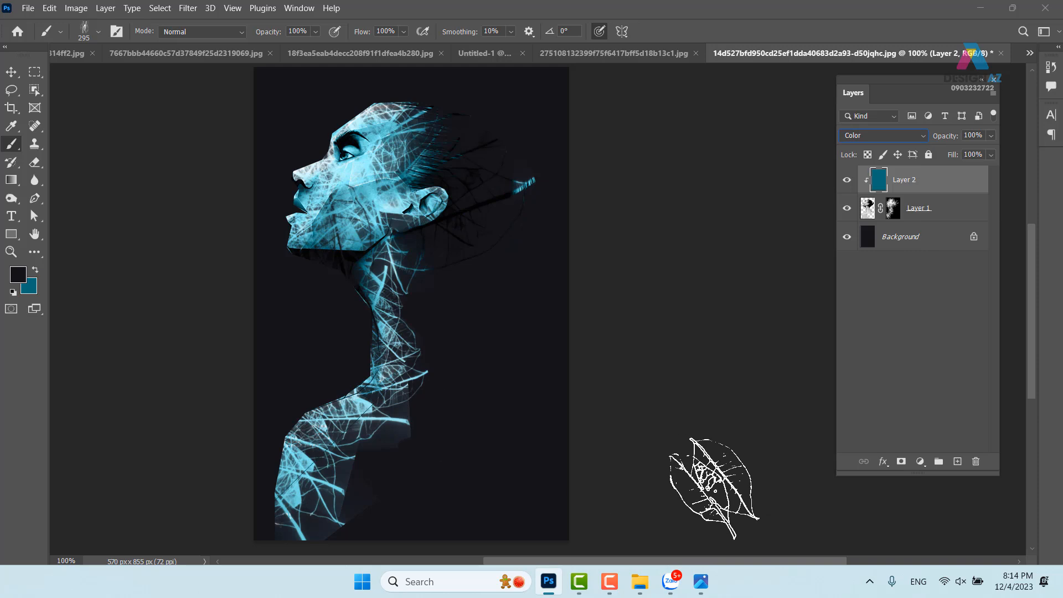
Step: Choose the purple-to-orange preset from Legacy Default Gradients and fill Layer 2 with it, purple at the head and orange at the shoulder
click(12, 180)
click(121, 31)
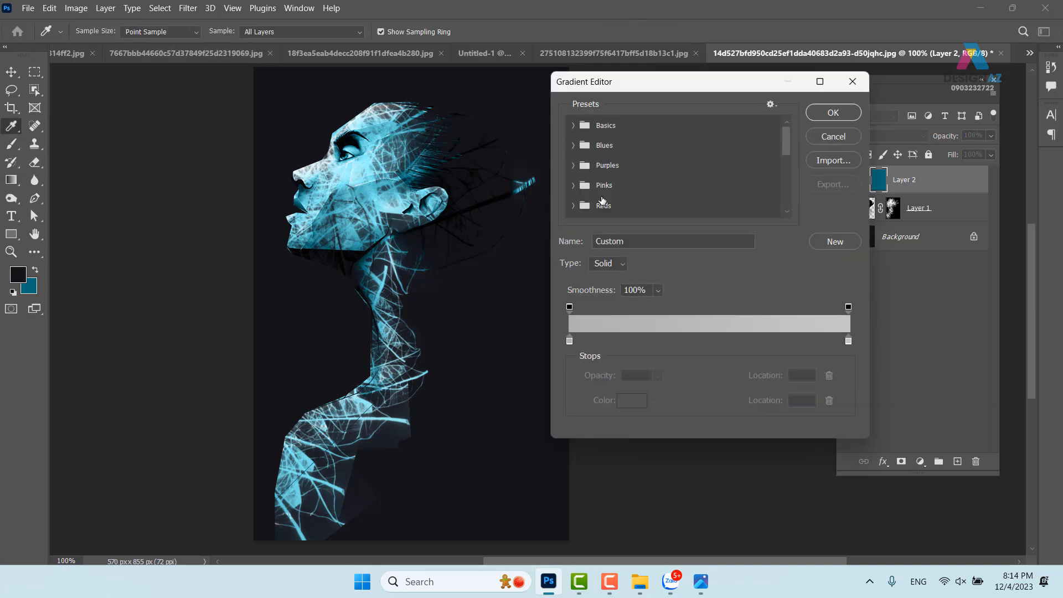
scroll(635, 194, down, 5)
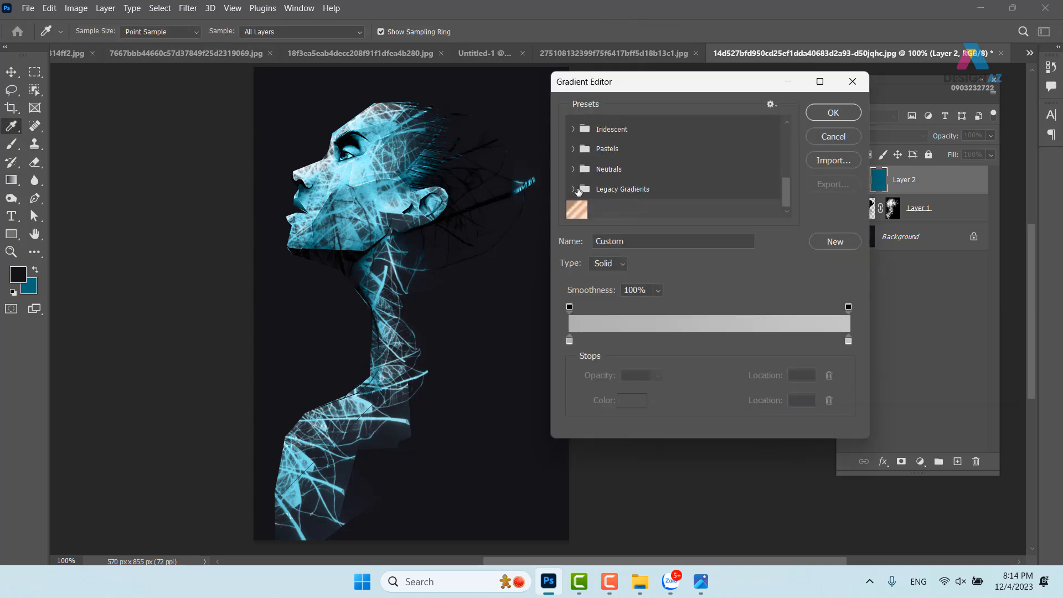
click(575, 189)
scroll(717, 187, down, 1)
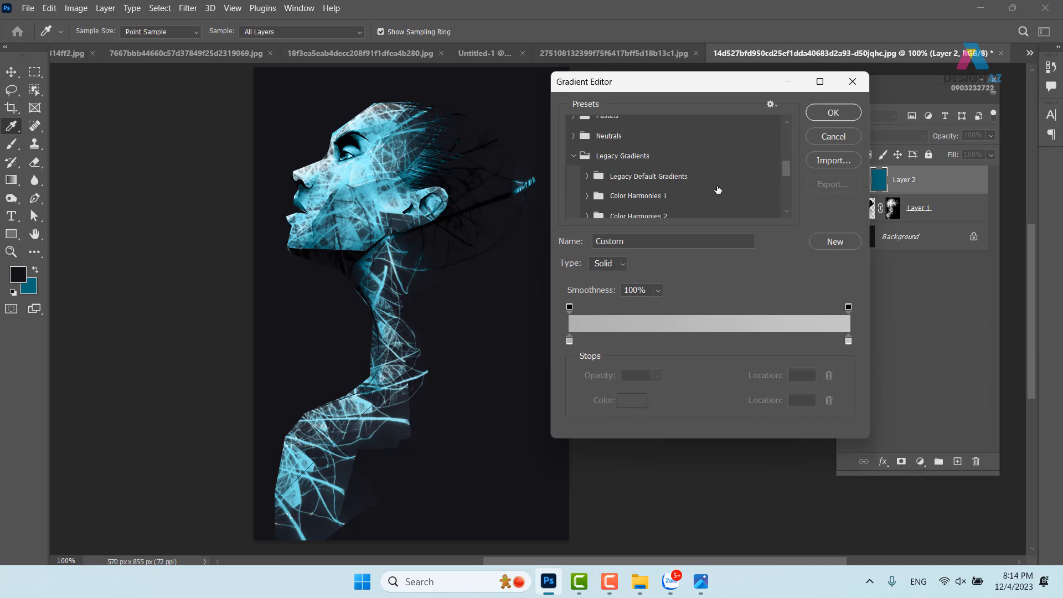
click(587, 176)
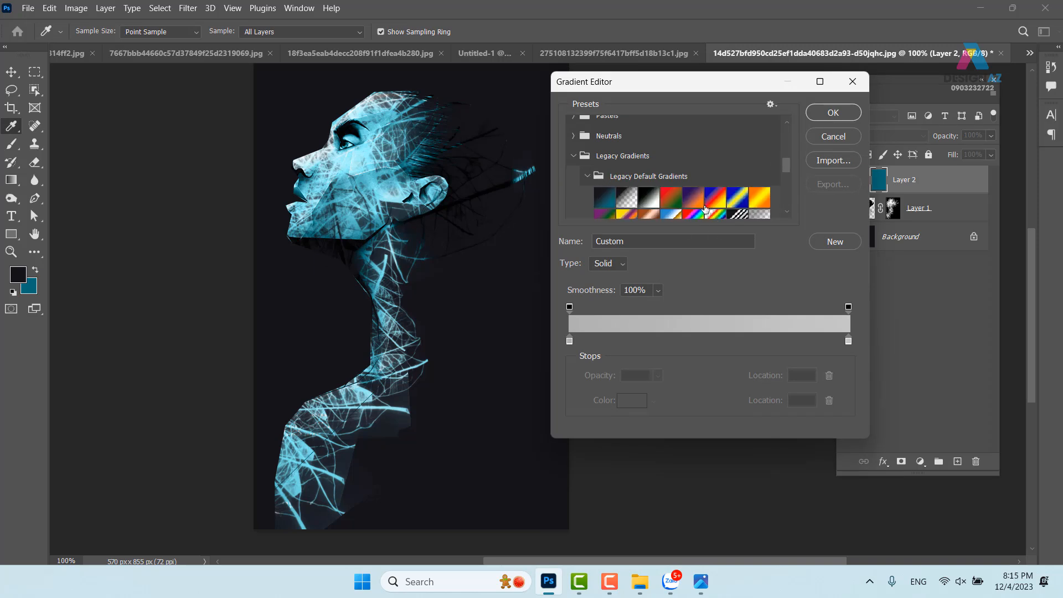
click(693, 197)
click(834, 112)
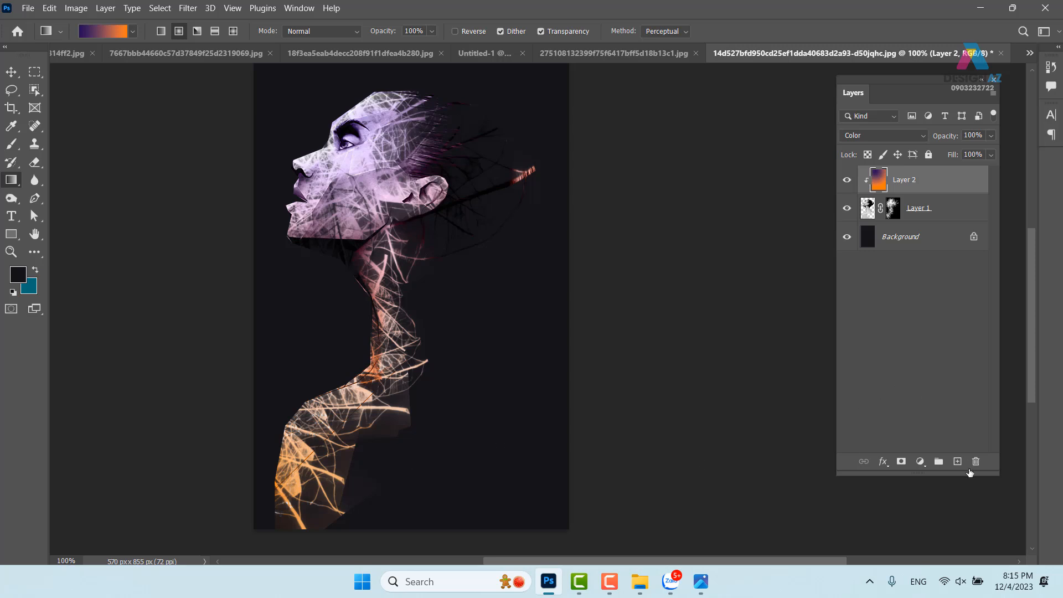
Step: Add the placeholder text Lorem Ipsum in BM DANIEL Bold above Layer 2 and enlarge it to about 81 pt
click(958, 462)
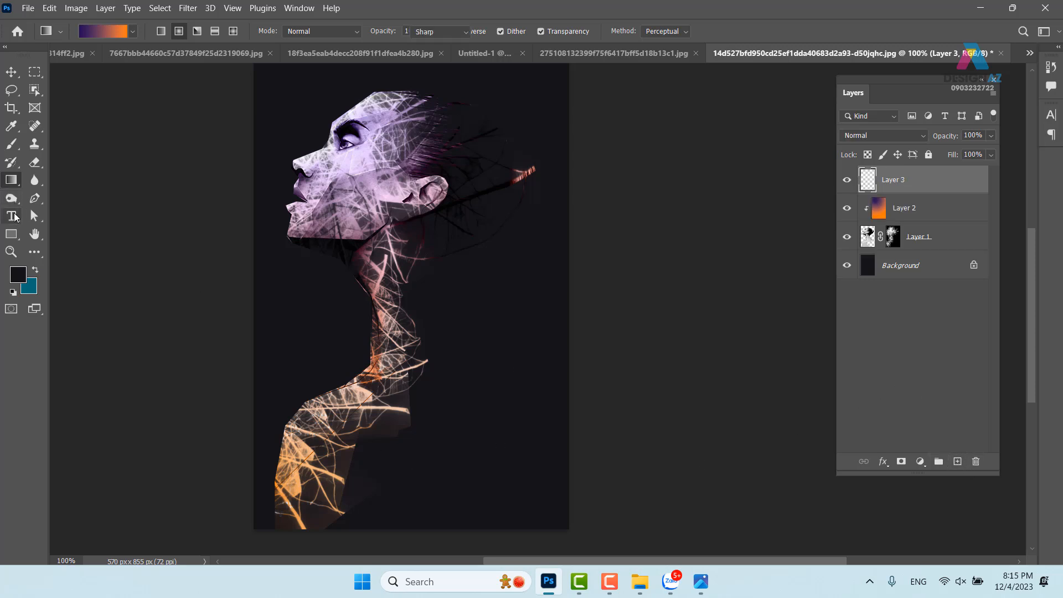
click(13, 216)
click(338, 346)
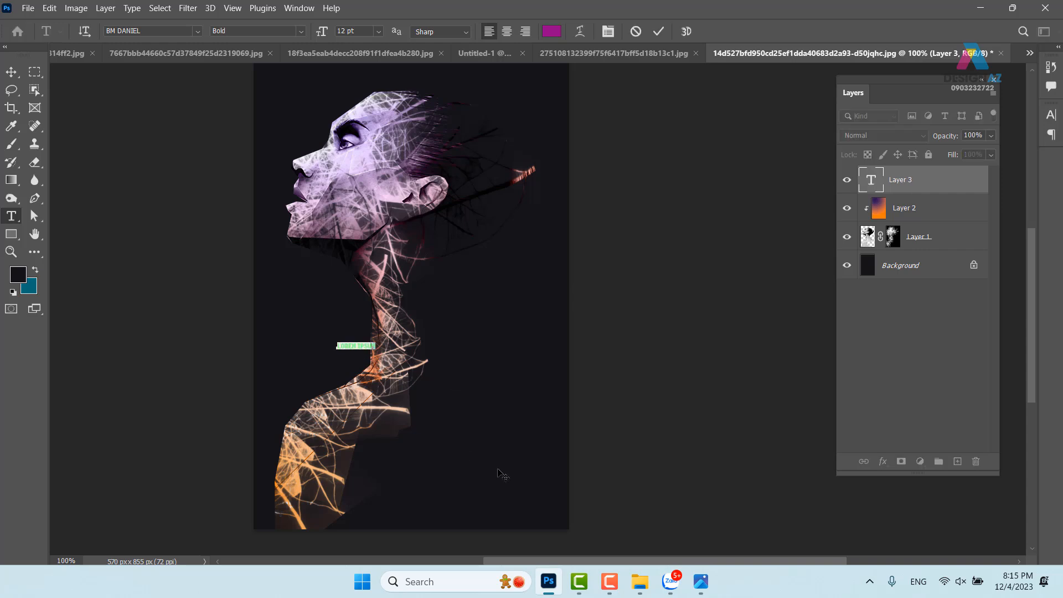
click(11, 72)
key(ctrl+t)
drag(375, 342, 579, 220)
drag(483, 312, 720, 321)
key(Return)
Step: Shorten the placeholder text to Lorem and scale it up to about 197% across the portrait's neck
key(t)
key(BackSpace)
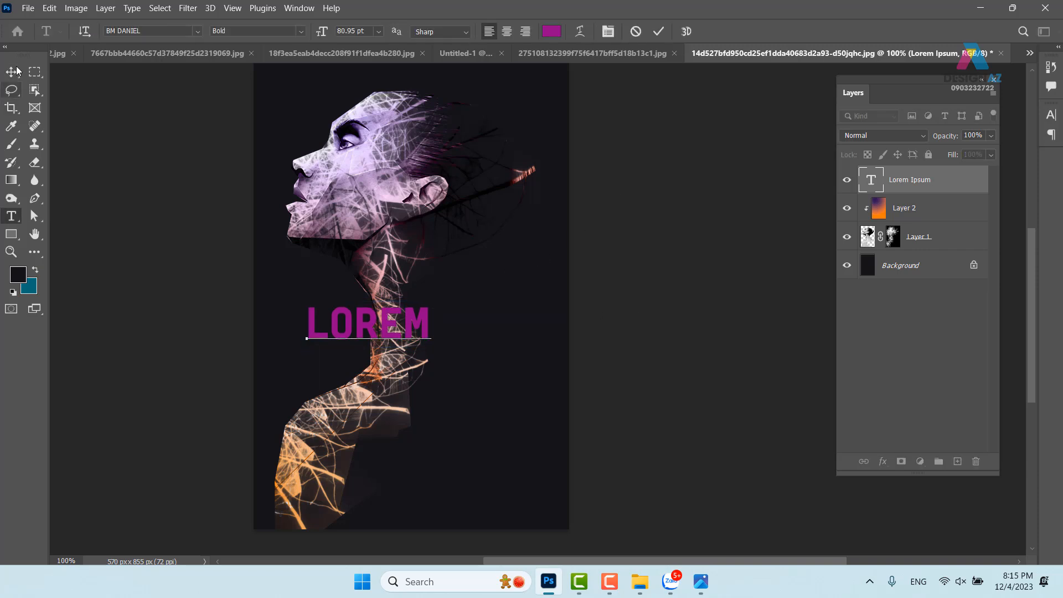
click(16, 71)
key(ctrl+t)
drag(441, 348, 575, 384)
drag(472, 355, 468, 340)
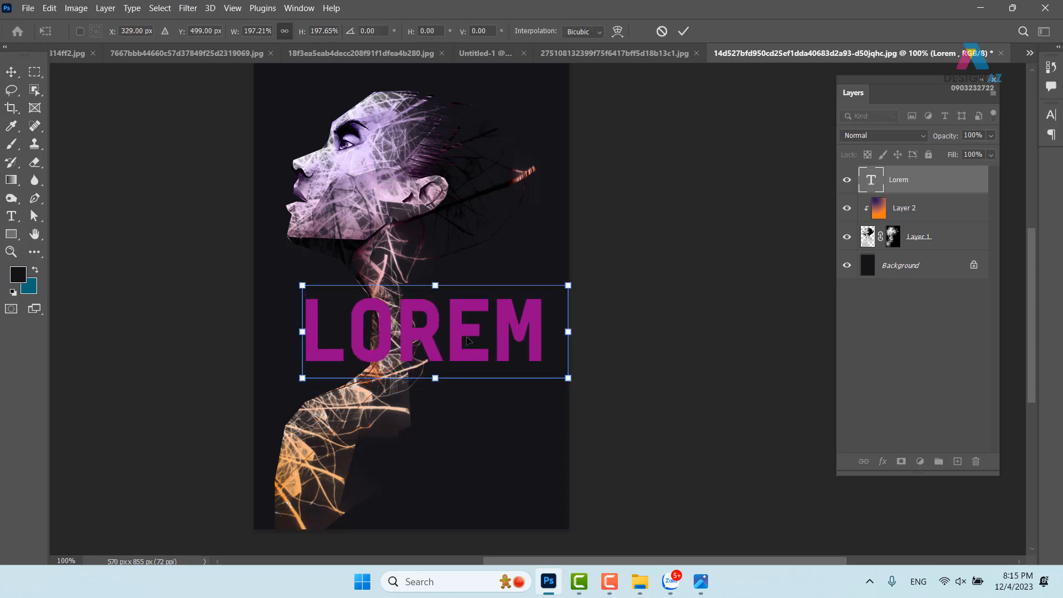
key(Return)
Step: Change the Lorem text color to bright red
key(t)
click(552, 31)
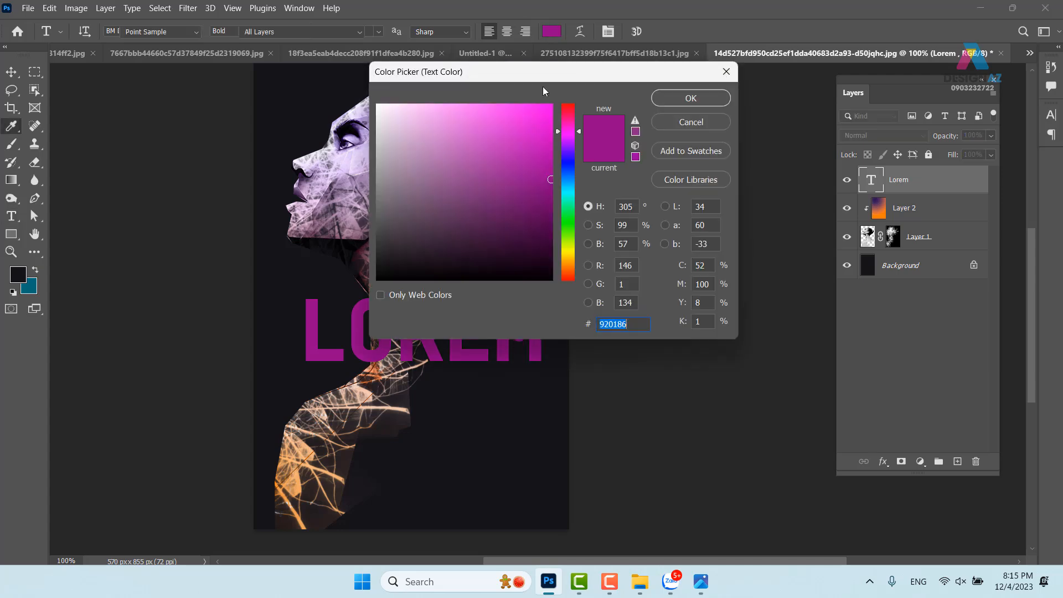
drag(565, 232, 565, 280)
click(552, 105)
click(681, 100)
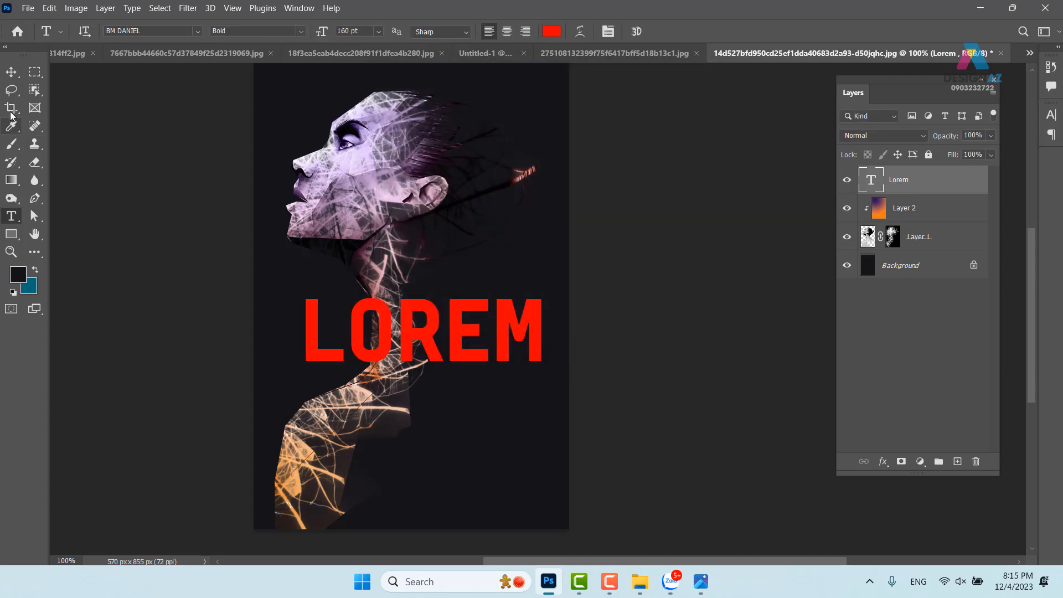
key(v)
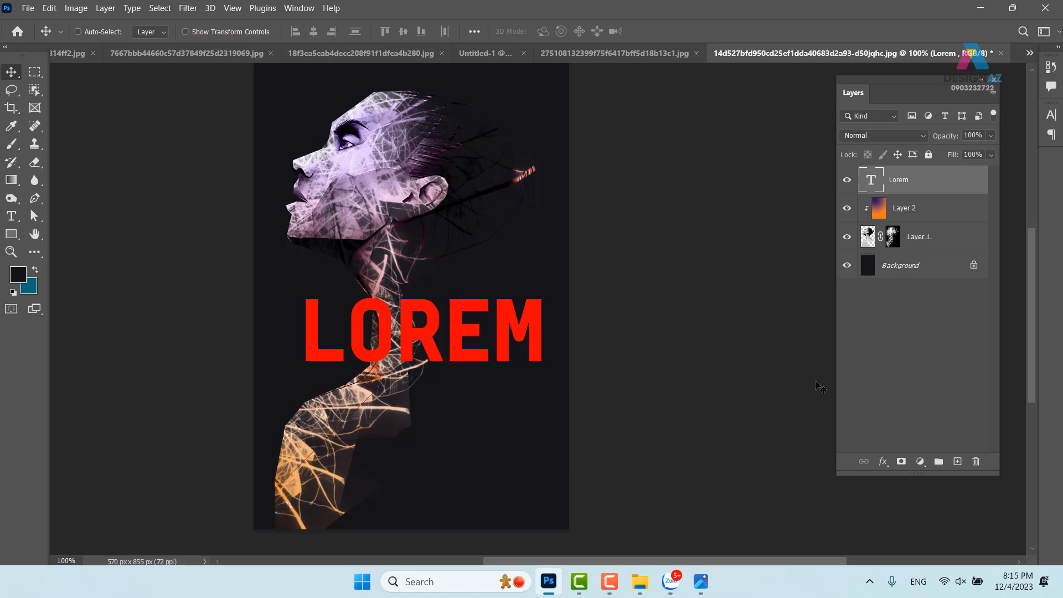
Step: Add a layer mask to the Lorem text and paint black across the letters with the 295 px leaf brush
click(902, 462)
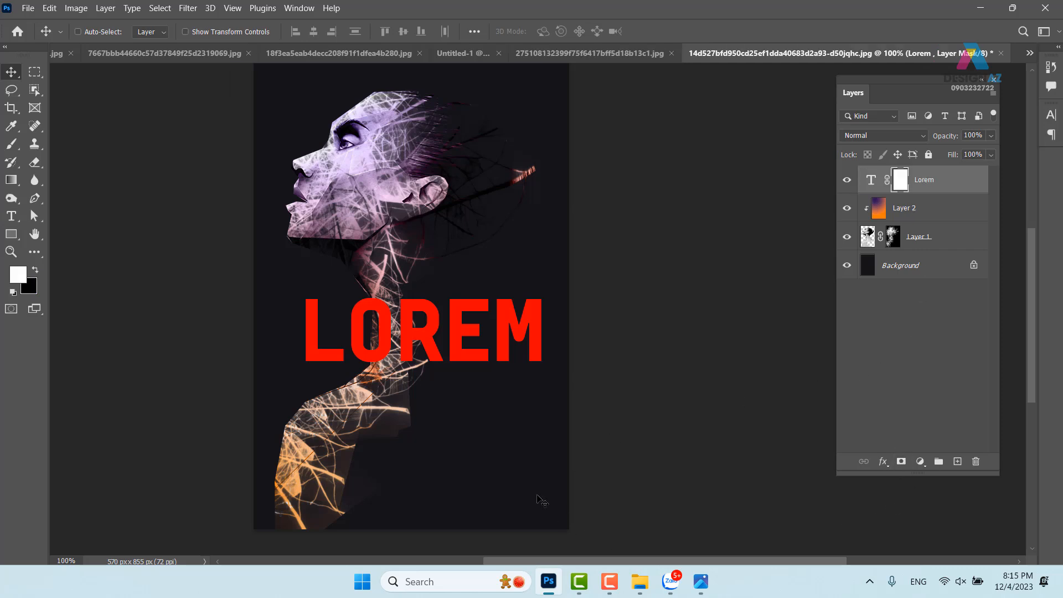
key(b)
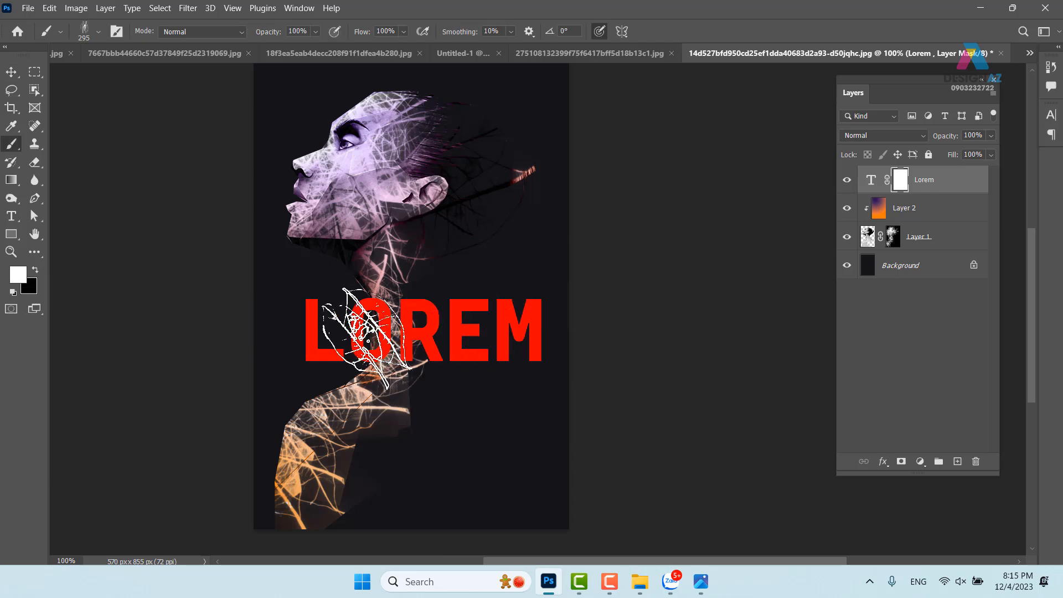
key(x)
mouse_move(337, 316)
mouse_down()
mouse_move(438, 337)
mouse_move(426, 310)
mouse_move(510, 332)
mouse_up()
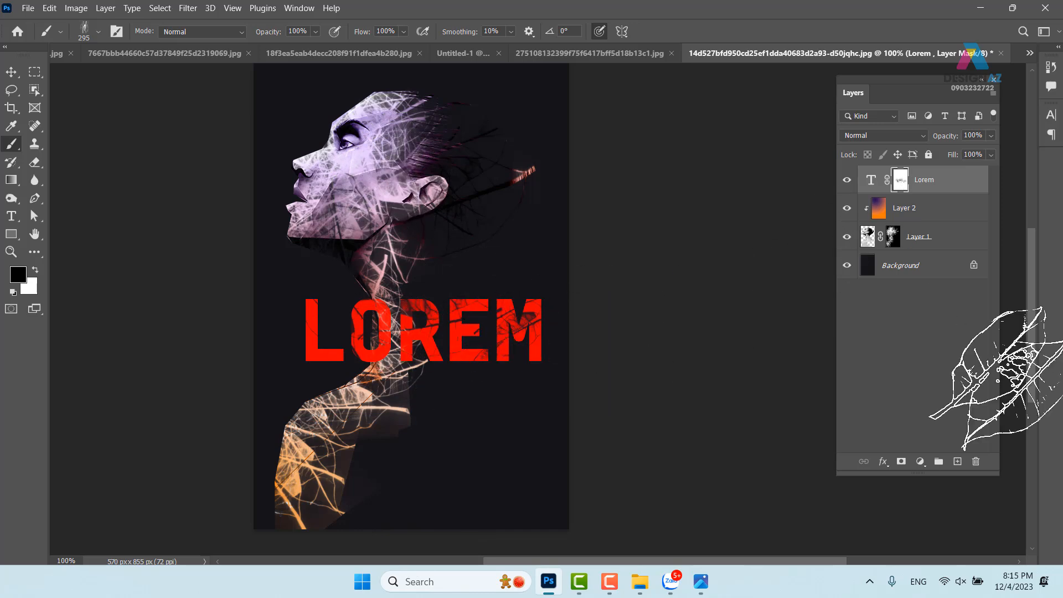
Step: Invert the Lorem layer mask and paint white leaf texture back over the lower parts of the letters
key(ctrl+i)
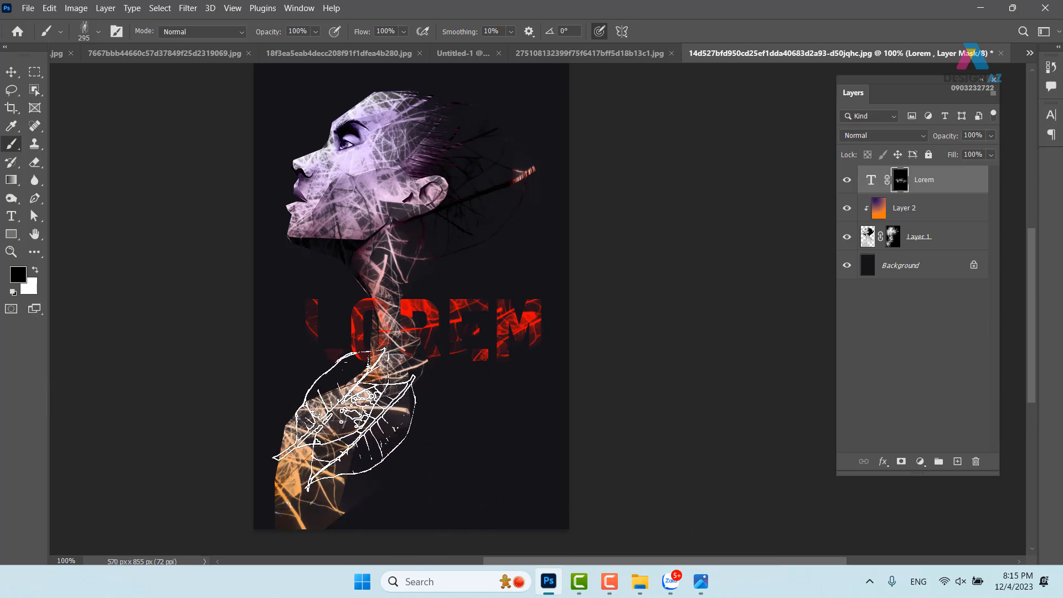
key(x)
click(316, 377)
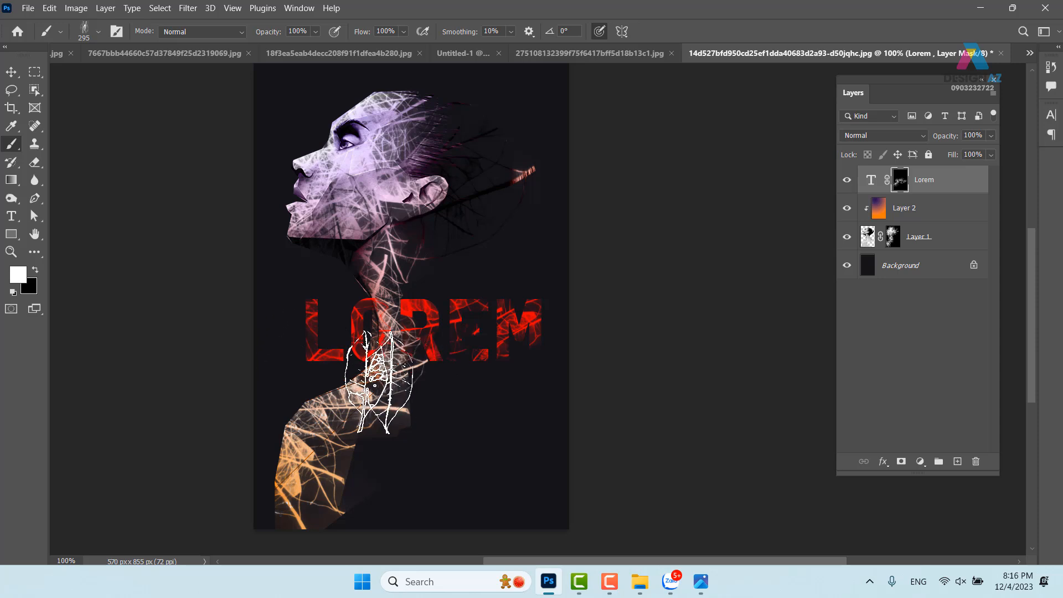
mouse_move(579, 581)
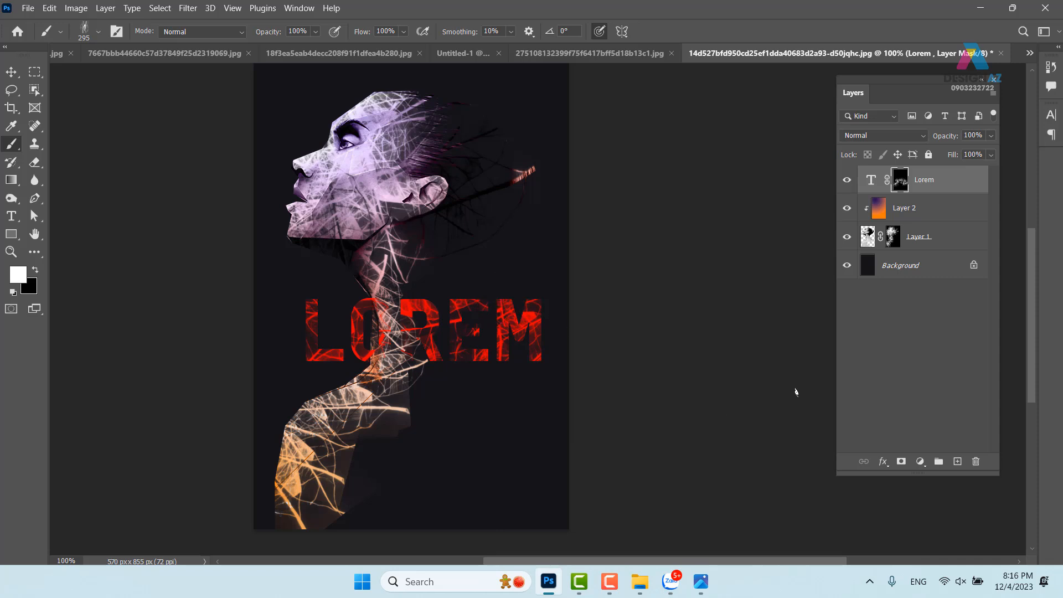
Step: Load the Lorem letter shapes as a selection and add an empty layer above the text
ctrl+click(872, 184)
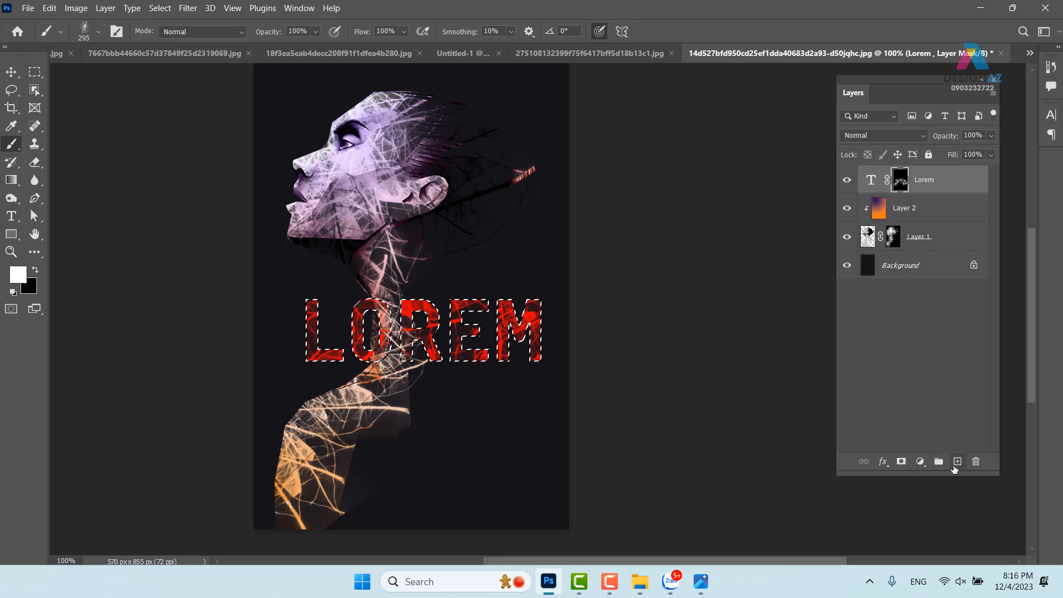
click(956, 463)
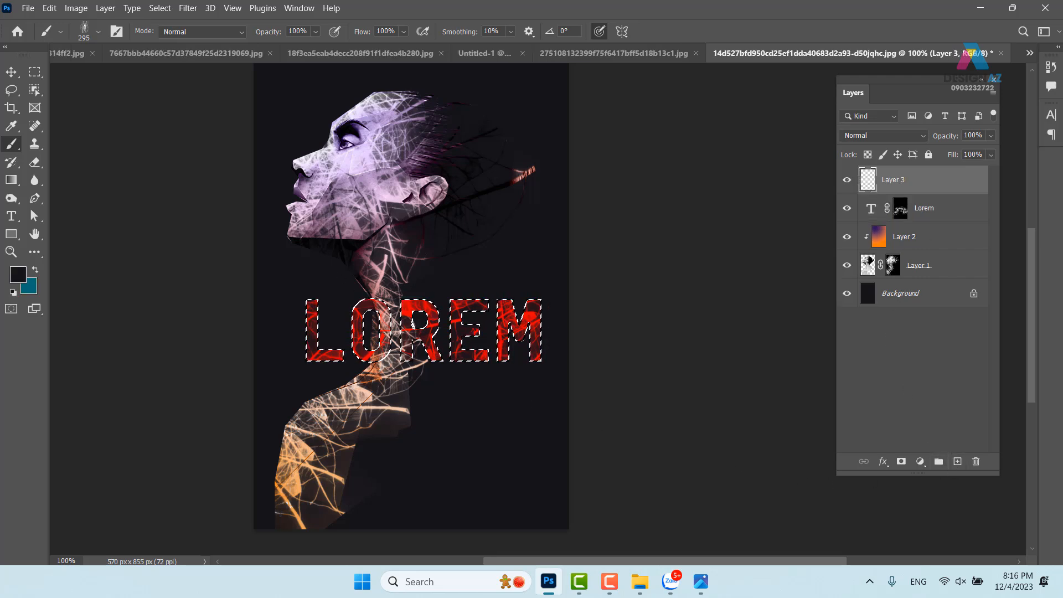
Step: Set the stroke color to bright red, try an 8 px centered stroke on the letter selection and undo it
key(m)
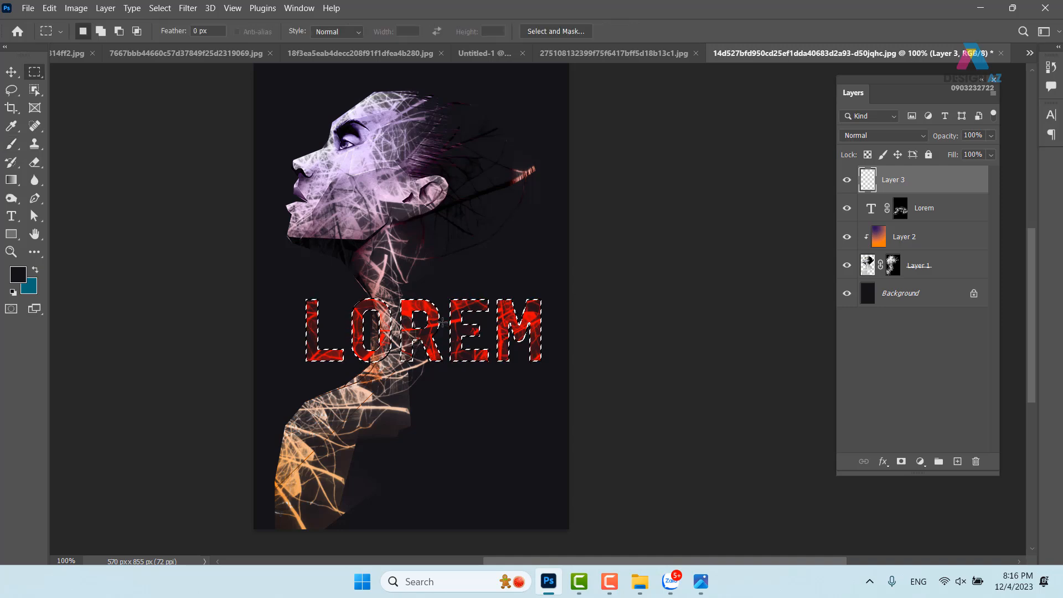
right_click(443, 329)
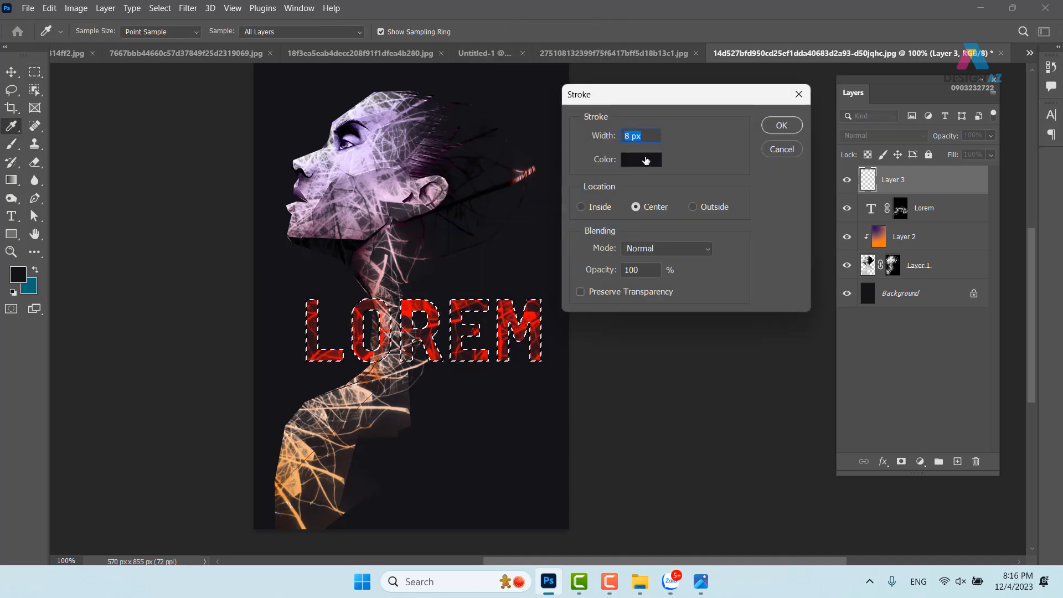
click(641, 160)
text(ff0000)
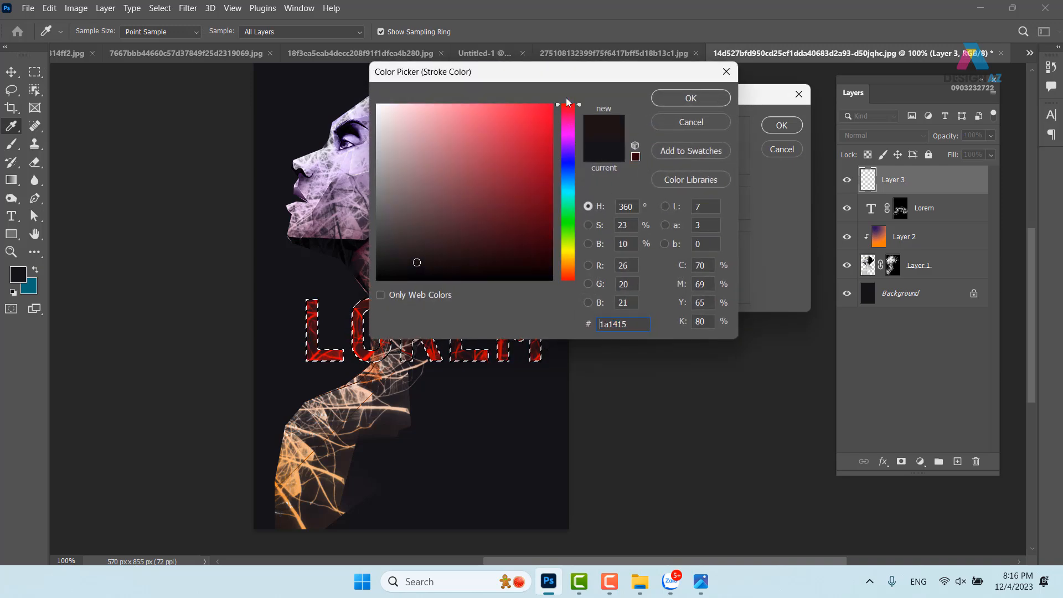
click(691, 98)
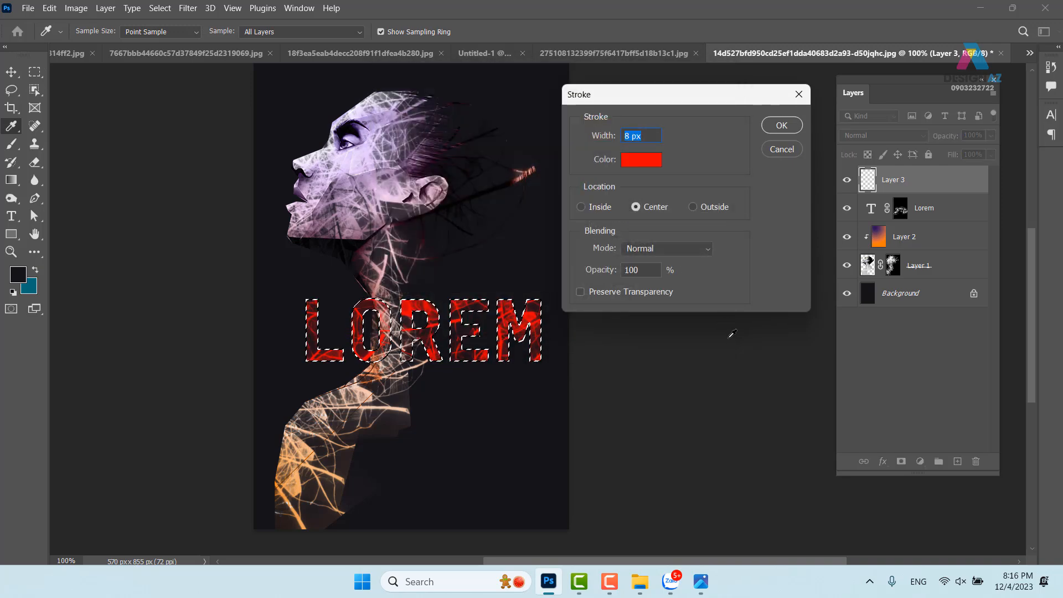
click(781, 125)
key(ctrl+z)
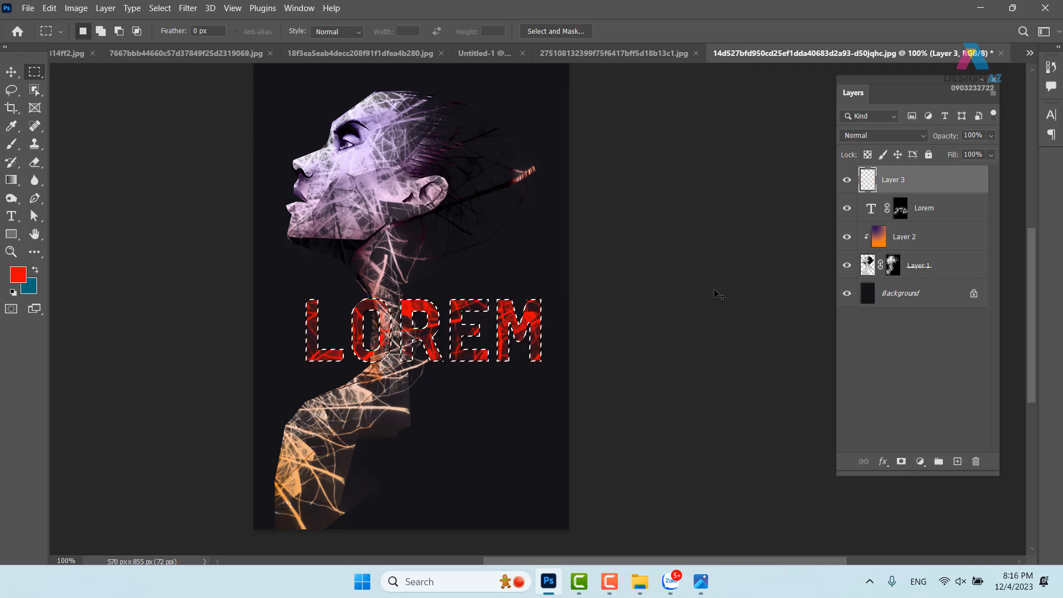
Step: Stroke the letter selection with a 2 px centered red line, deselect, and align the outline with the letters
right_click(512, 327)
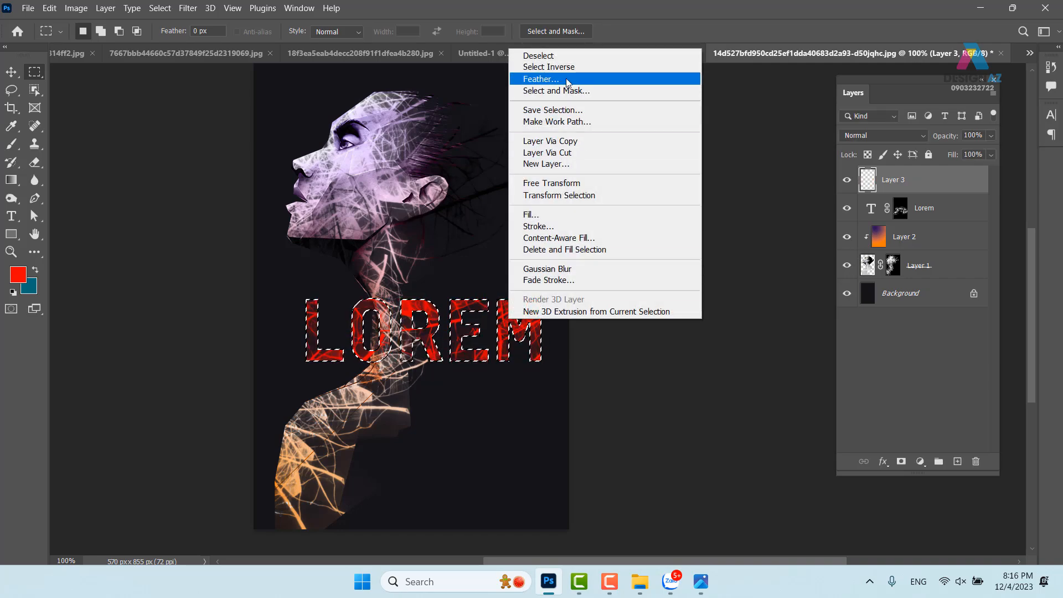
click(558, 227)
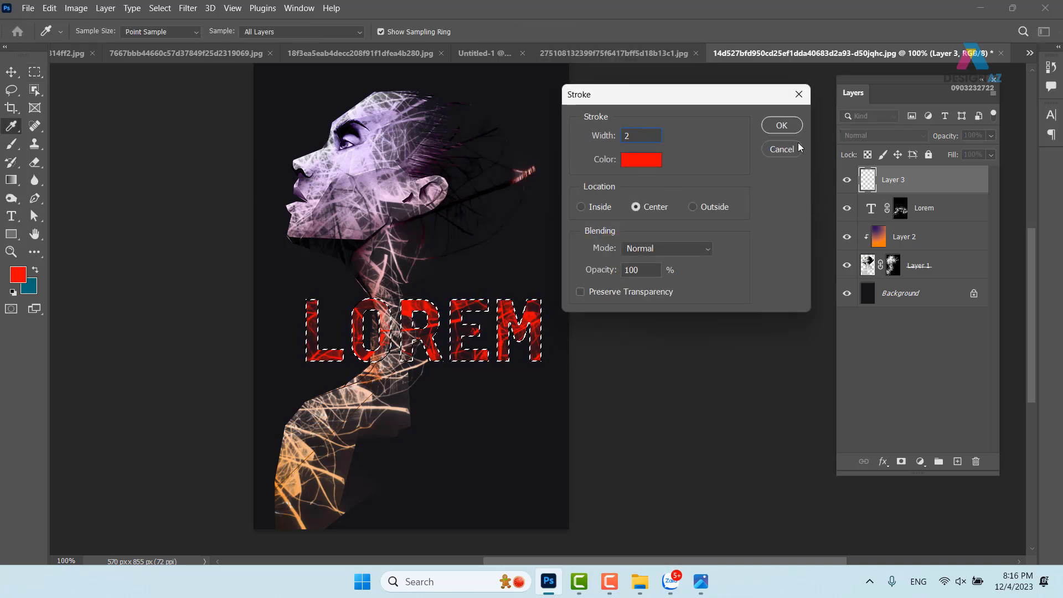
click(781, 126)
key(ctrl+d)
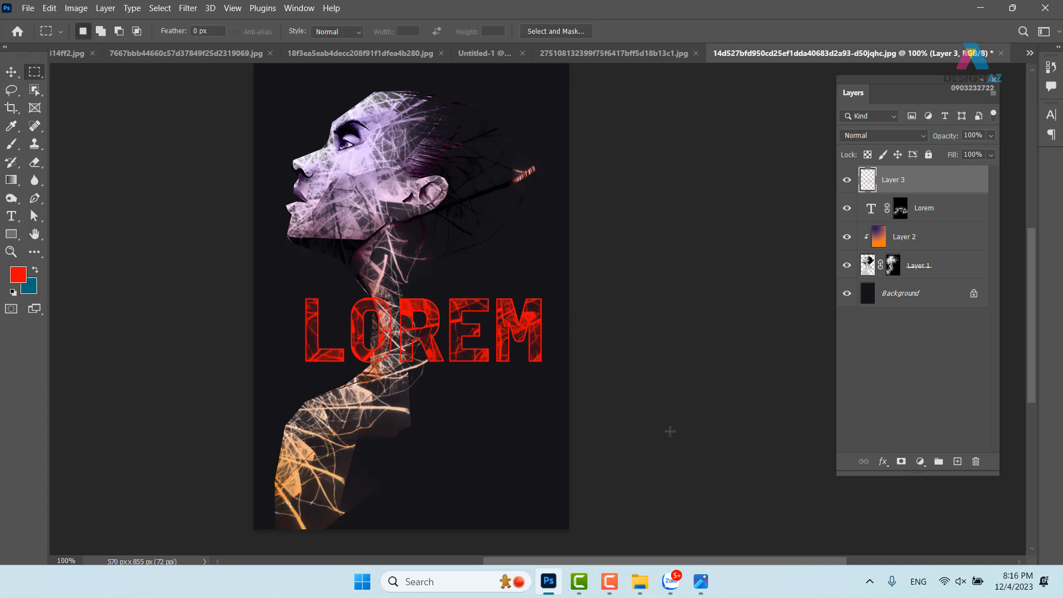
key(v)
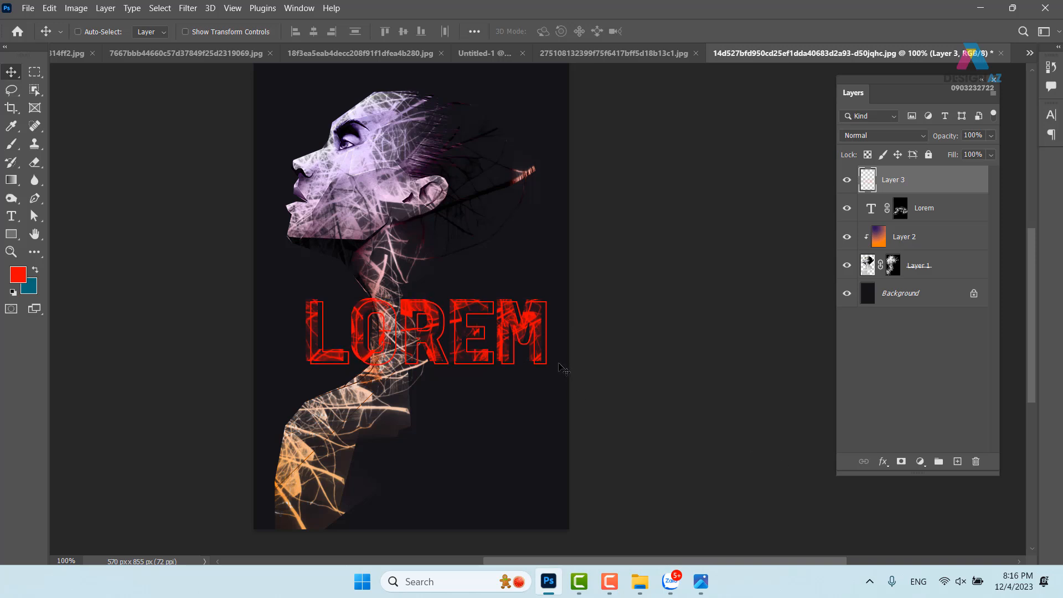
drag(547, 366, 541, 360)
Step: Examine the textured portrait and the outlined Lorem lettering up close at 200%
drag(539, 451, 506, 455)
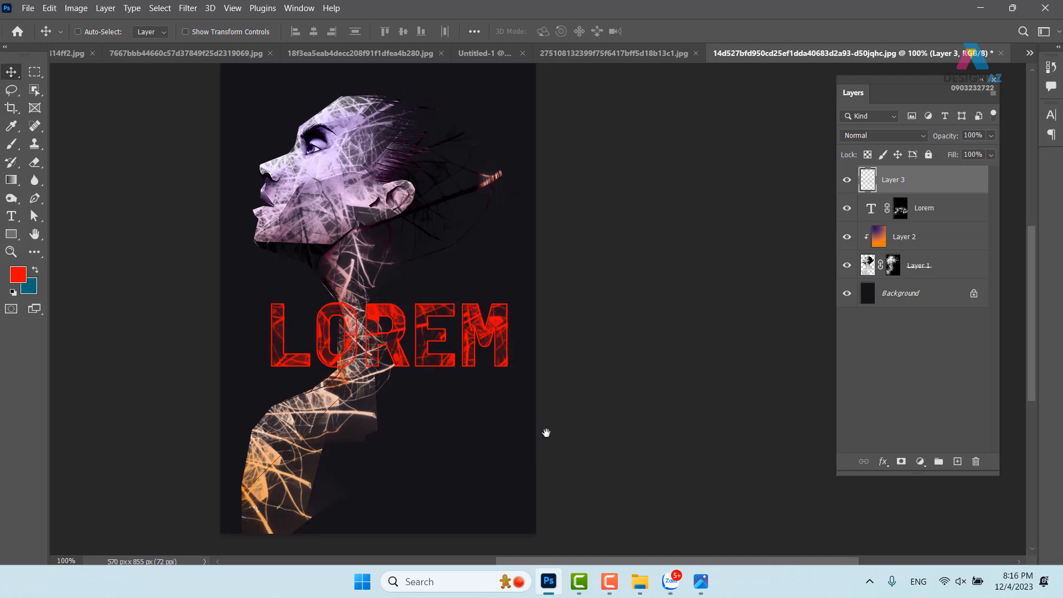
key(ctrl+plus)
drag(253, 250, 527, 414)
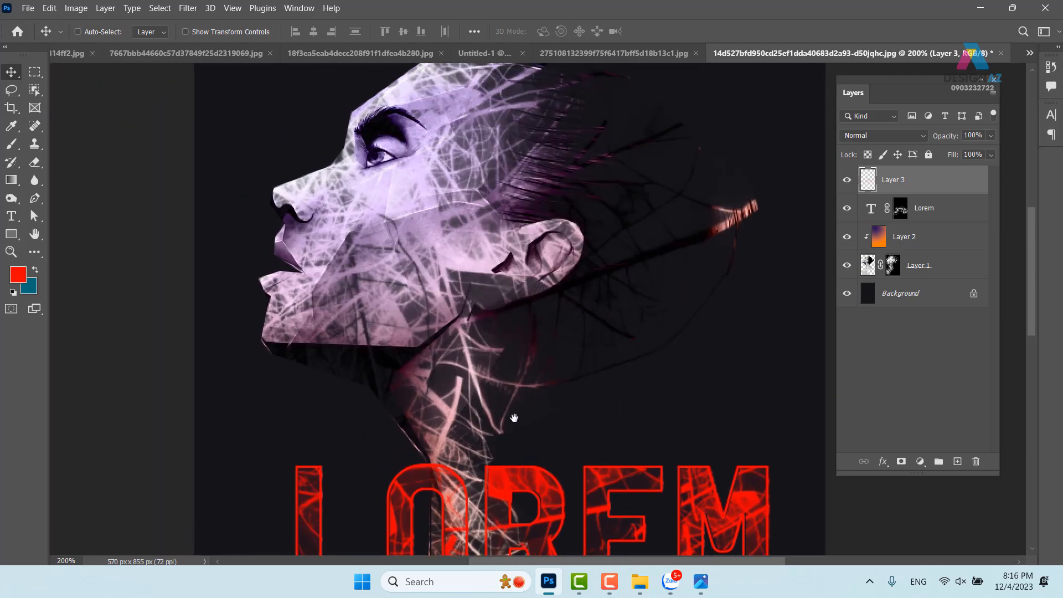
scroll(493, 415, down, 6)
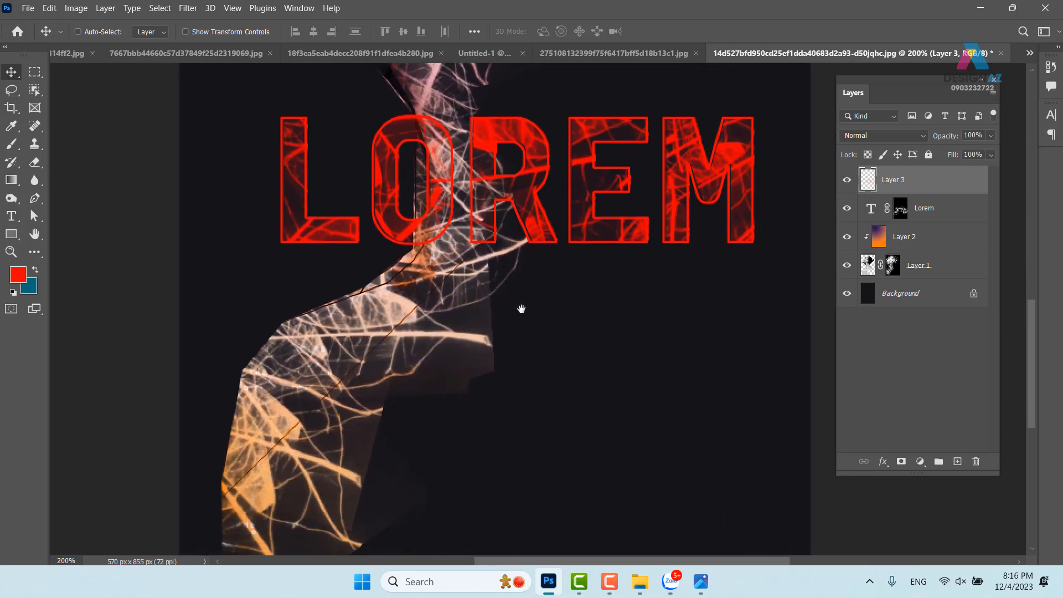
drag(527, 318, 515, 255)
drag(499, 340, 491, 250)
drag(523, 159, 499, 340)
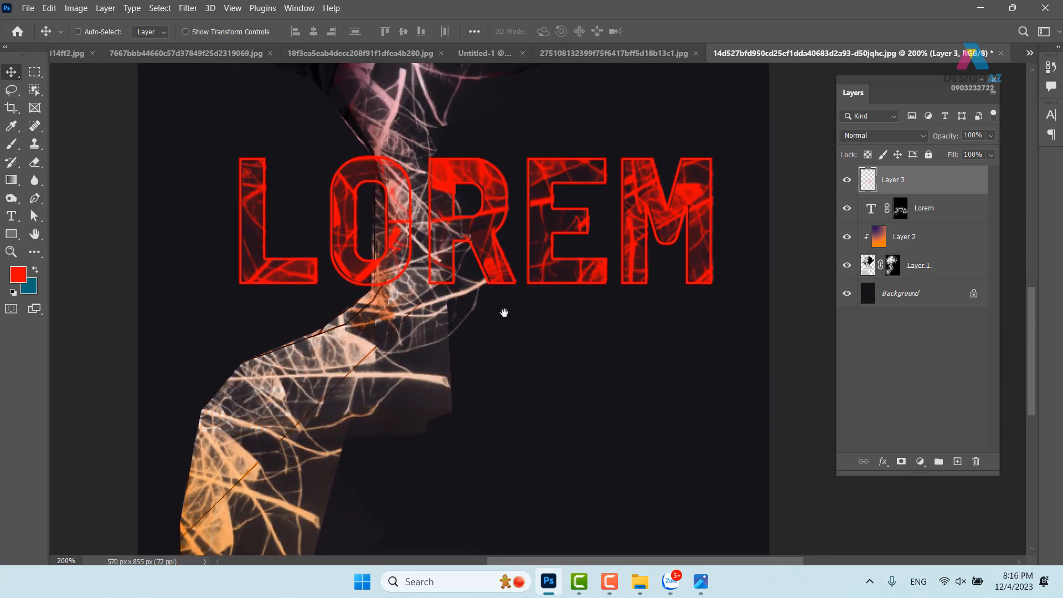
scroll(499, 341, up, 5)
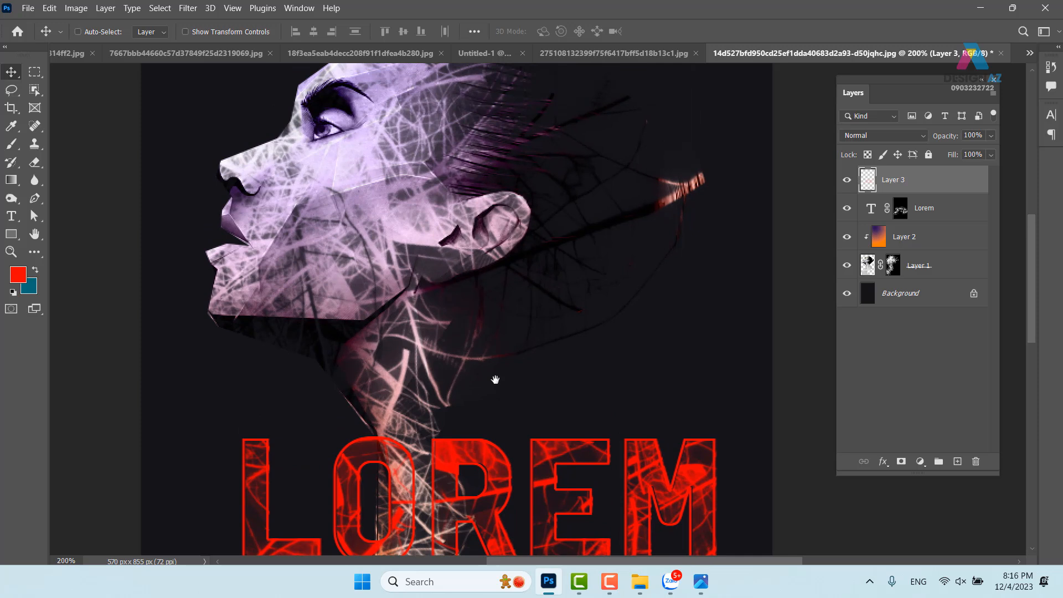
Step: Open the image e9771e183382999.653f3ac12eab0.jpg from the giây thể thao mới folder in Downloads
key(ctrl+o)
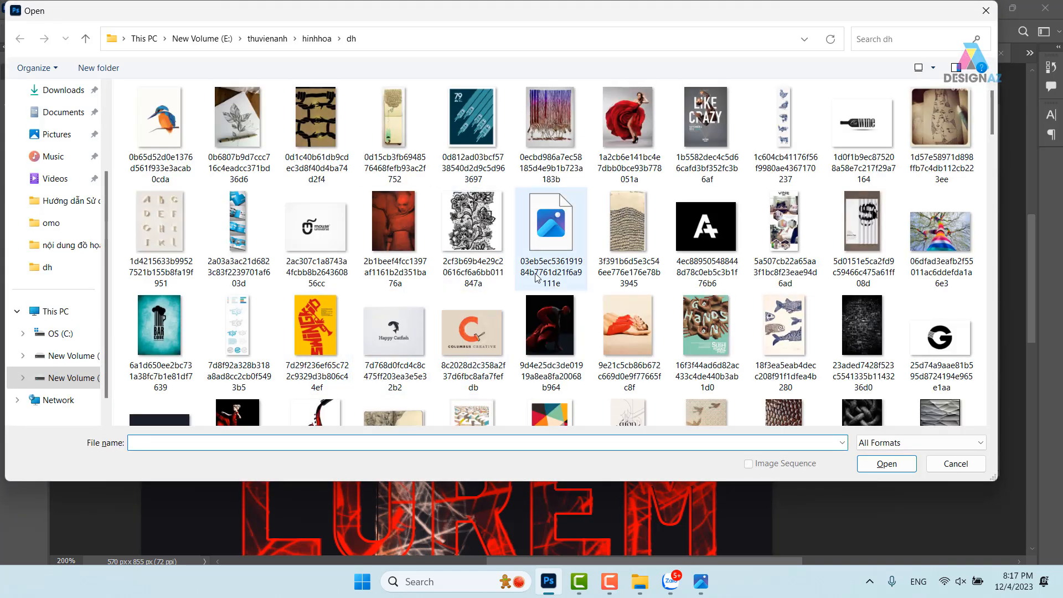
scroll(75, 135, up, 2)
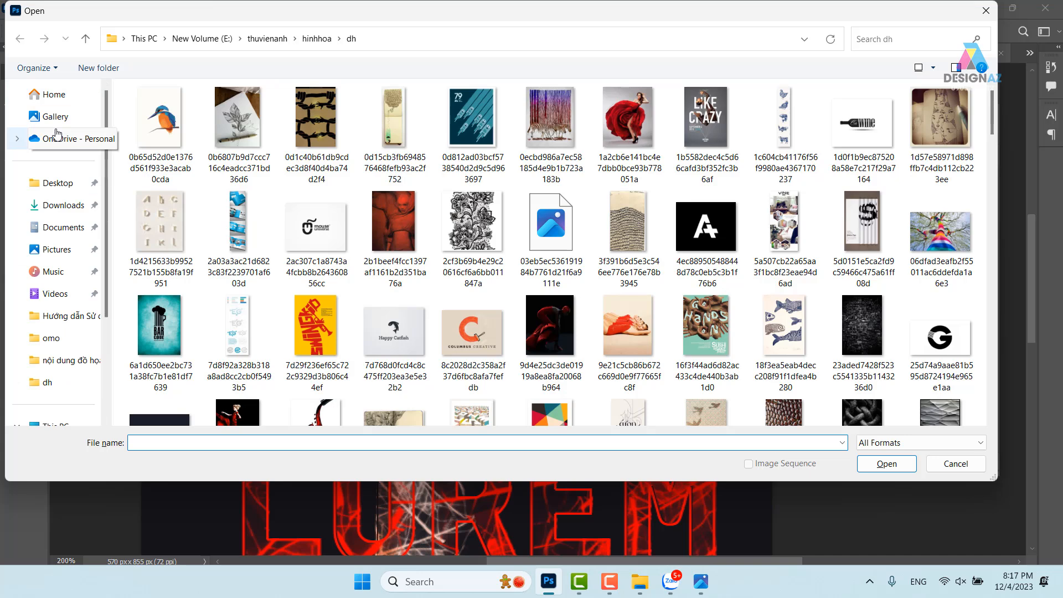
click(58, 208)
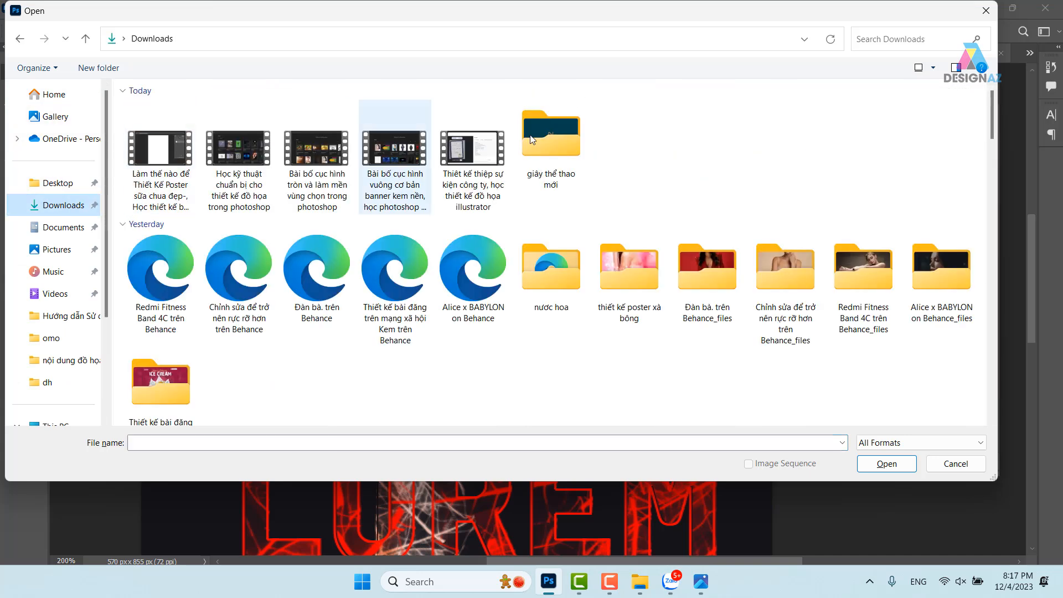
double_click(570, 138)
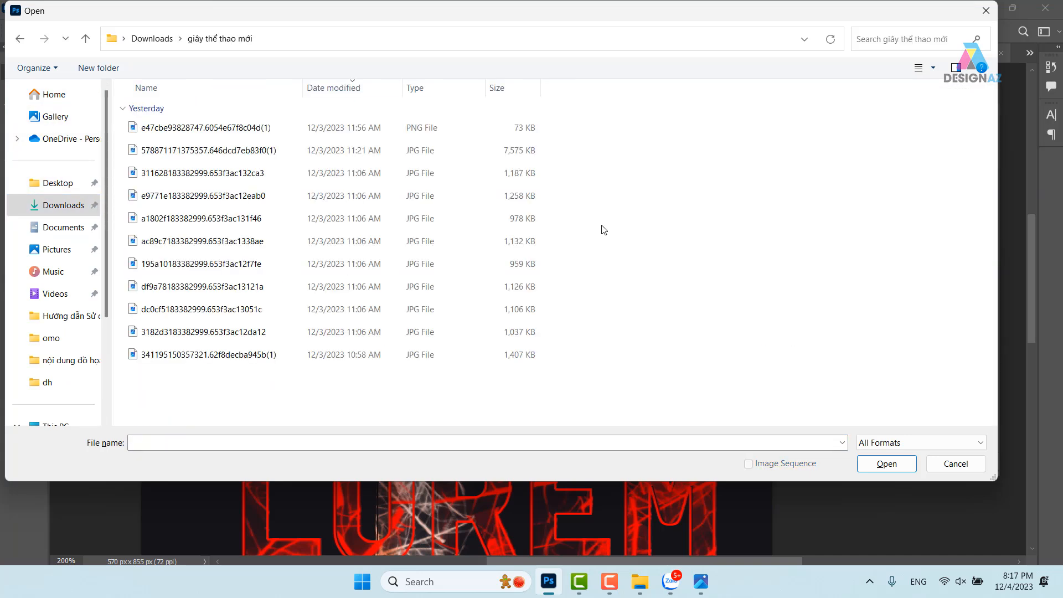
click(933, 67)
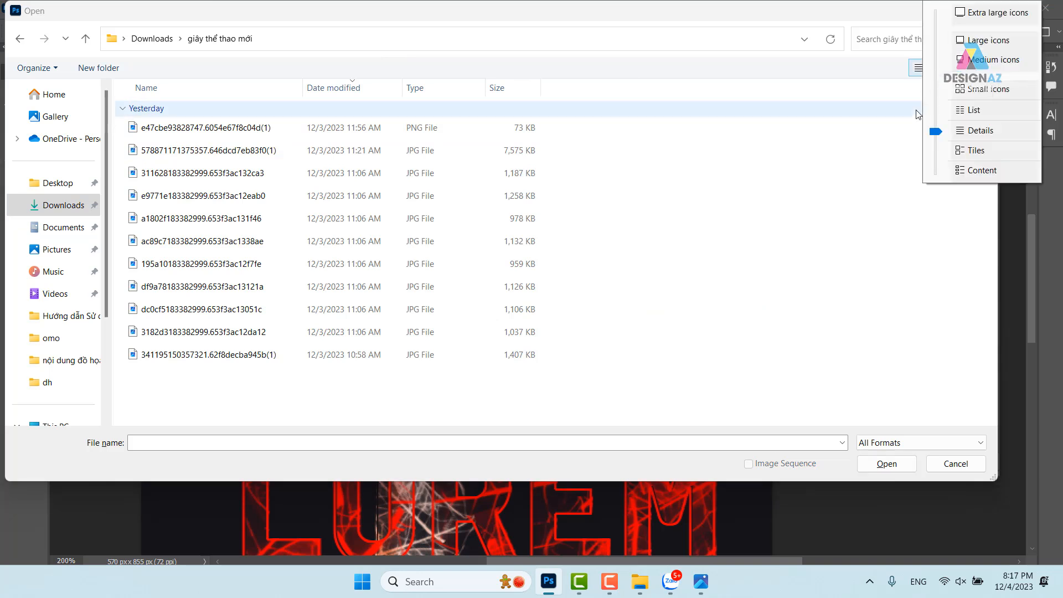
click(981, 44)
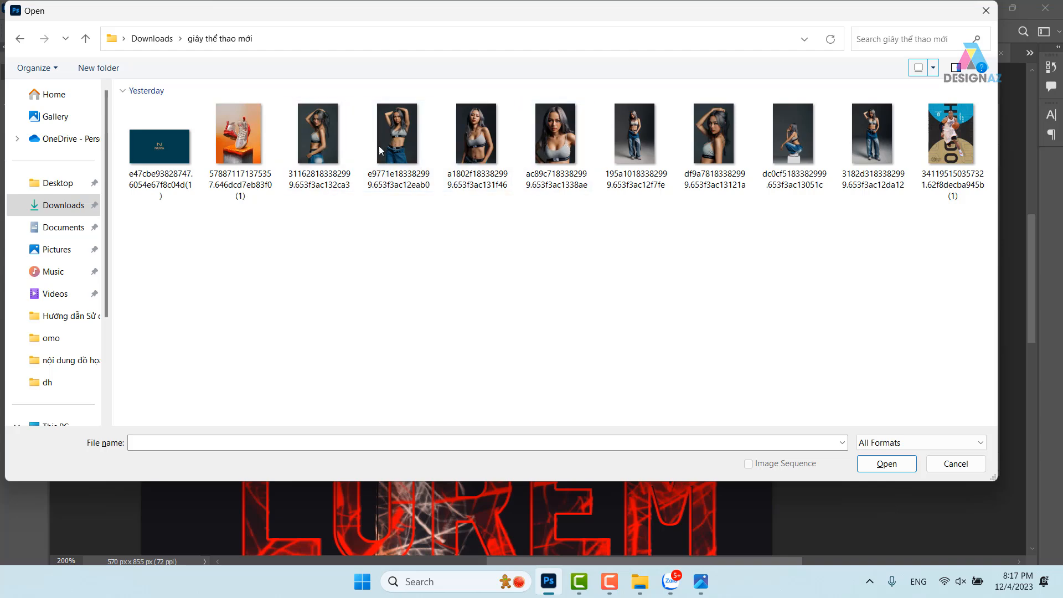
click(429, 147)
click(887, 465)
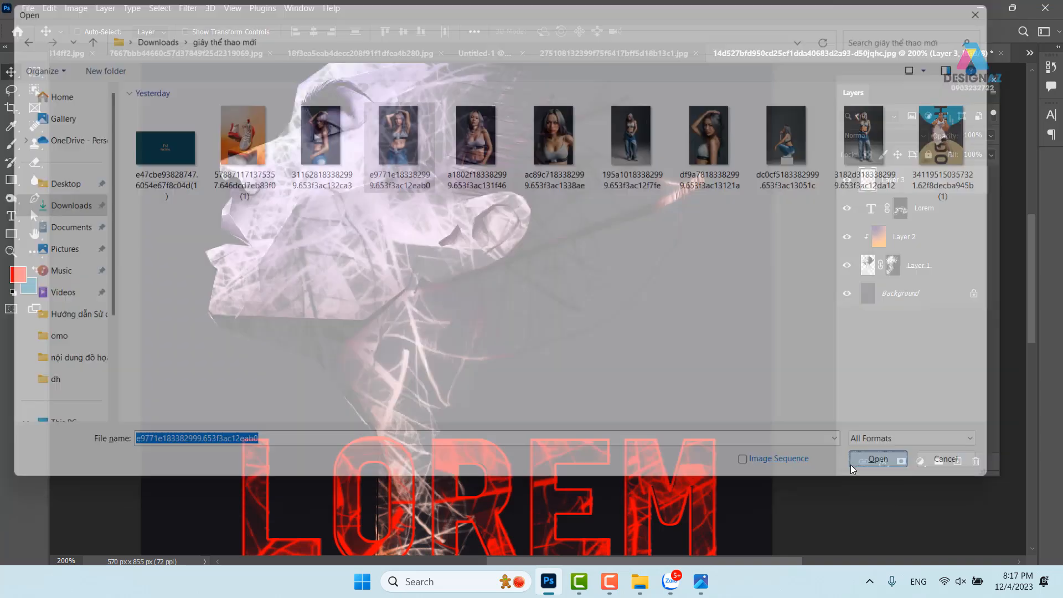
key(ctrl+1)
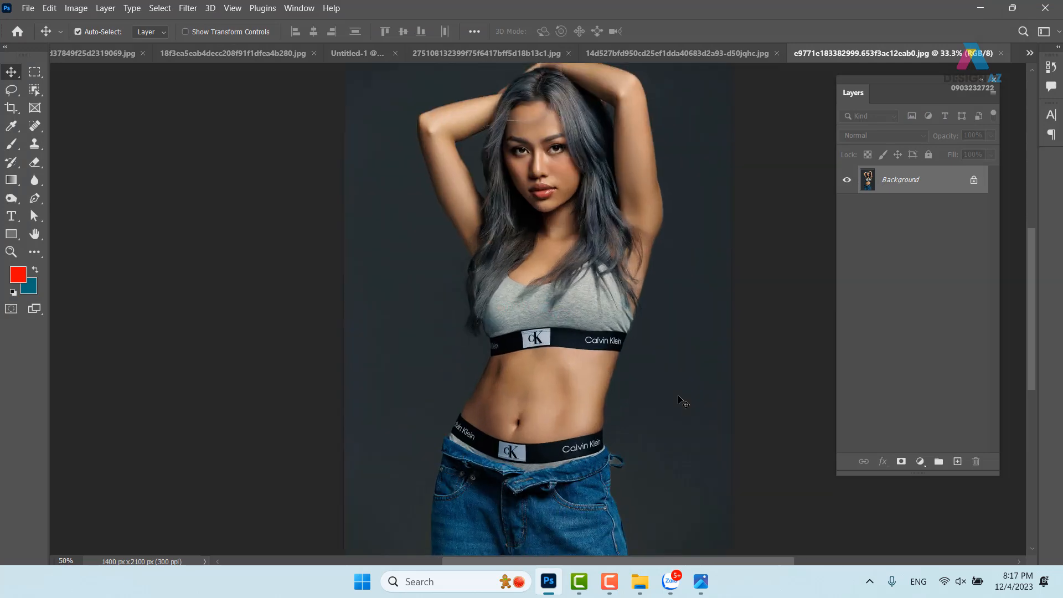
Step: Add a new layer above the photo and fill it with the near-black color sampled from the waistband
drag(640, 222, 410, 284)
key(ctrl+minus)
key(ctrl+minus)
key(ctrl+minus)
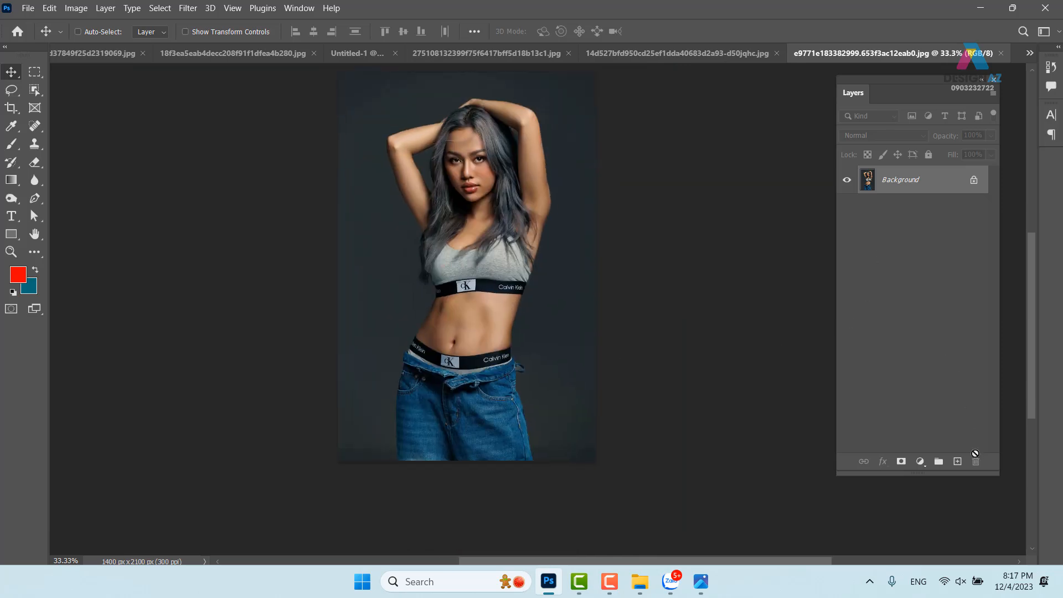
click(957, 462)
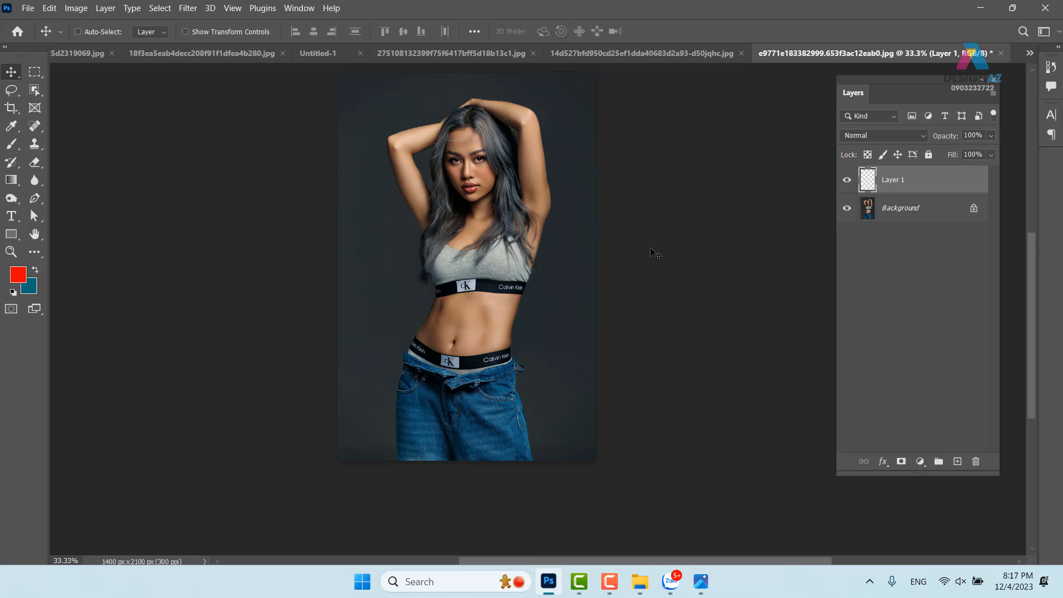
click(914, 219)
key(i)
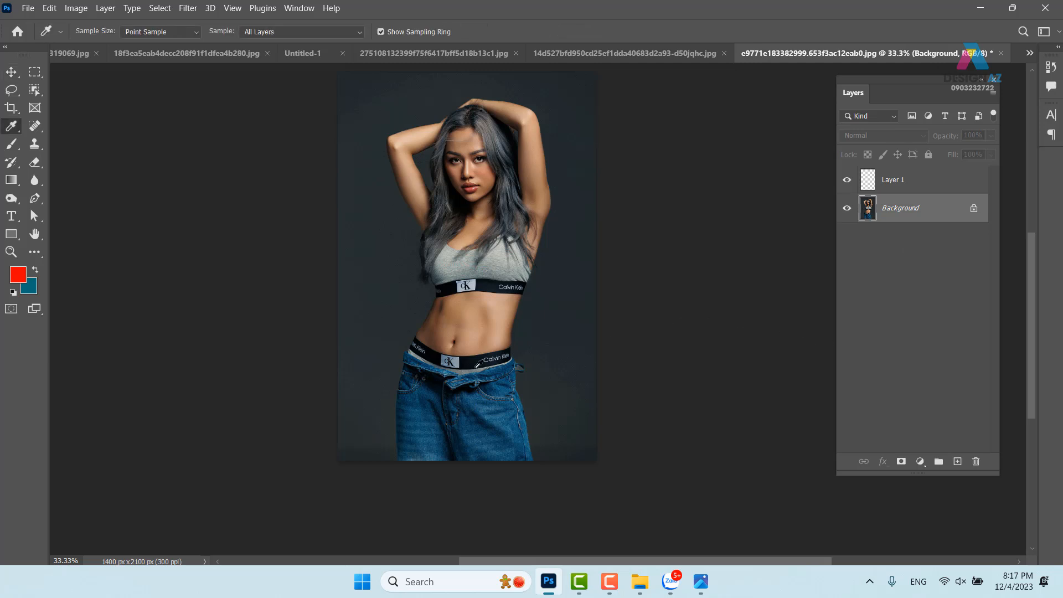
click(416, 366)
click(963, 183)
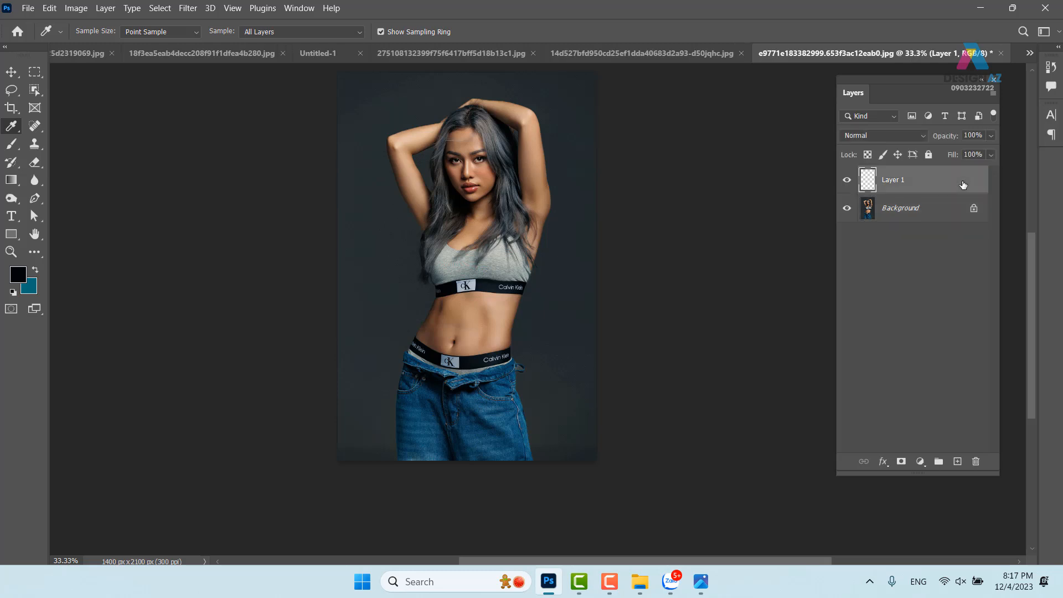
key(alt+BackSpace)
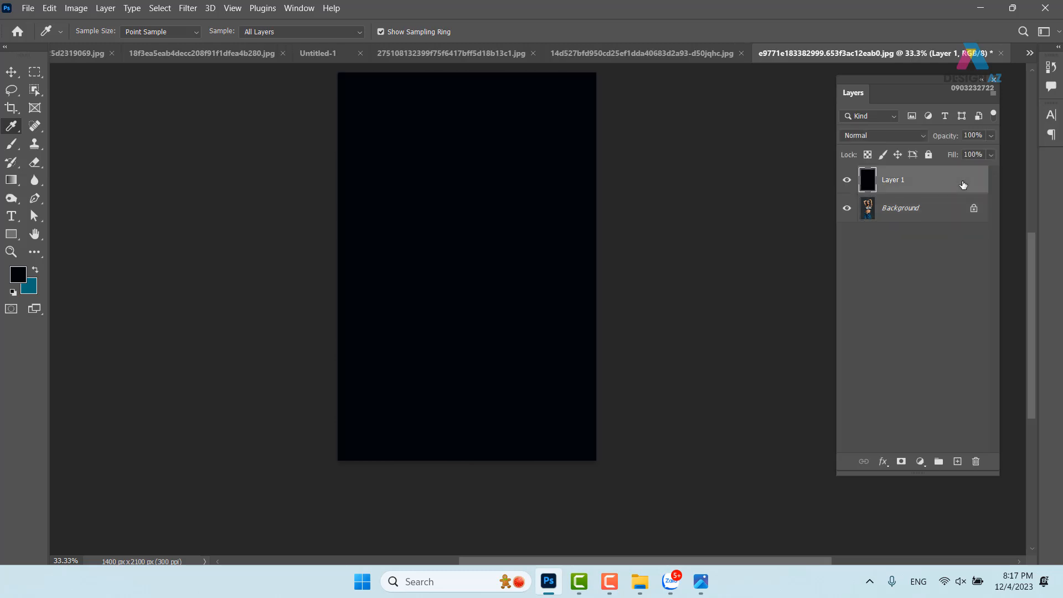
Step: Unlock the background photo as a regular layer and move it above the near-black fill layer
click(974, 209)
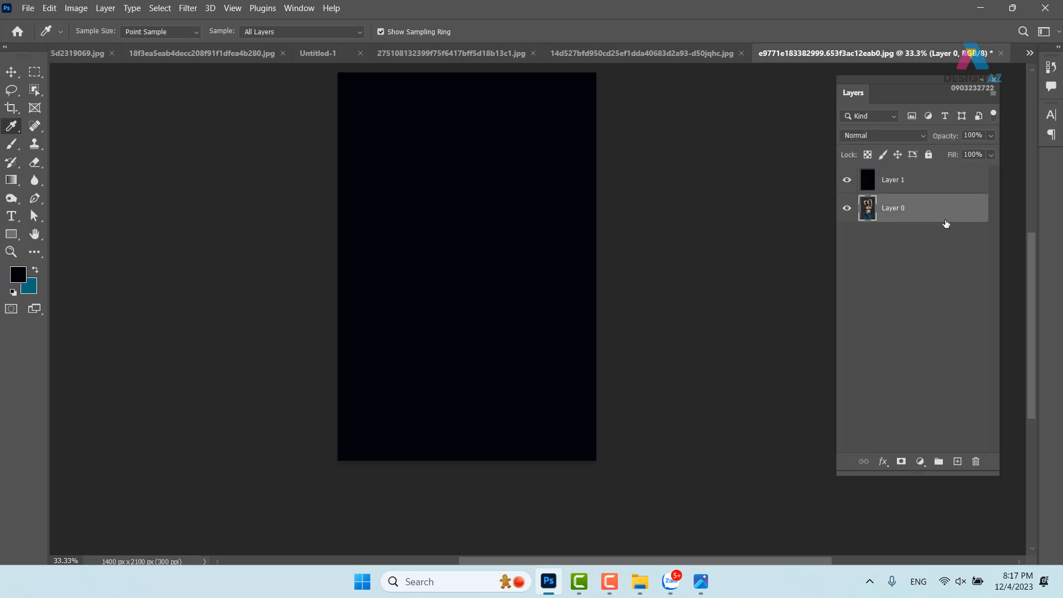
double_click(947, 218)
click(868, 132)
key(ctrl+])
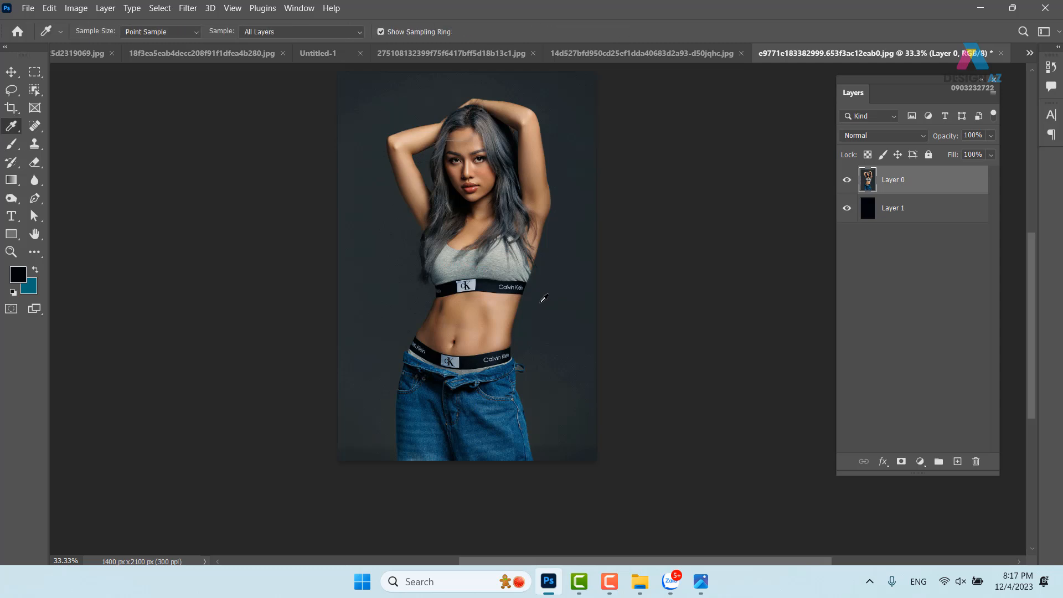
Step: Choose the broad rough-ended paint-stroke brush from the brush presets after trying two neighbouring presets
click(16, 146)
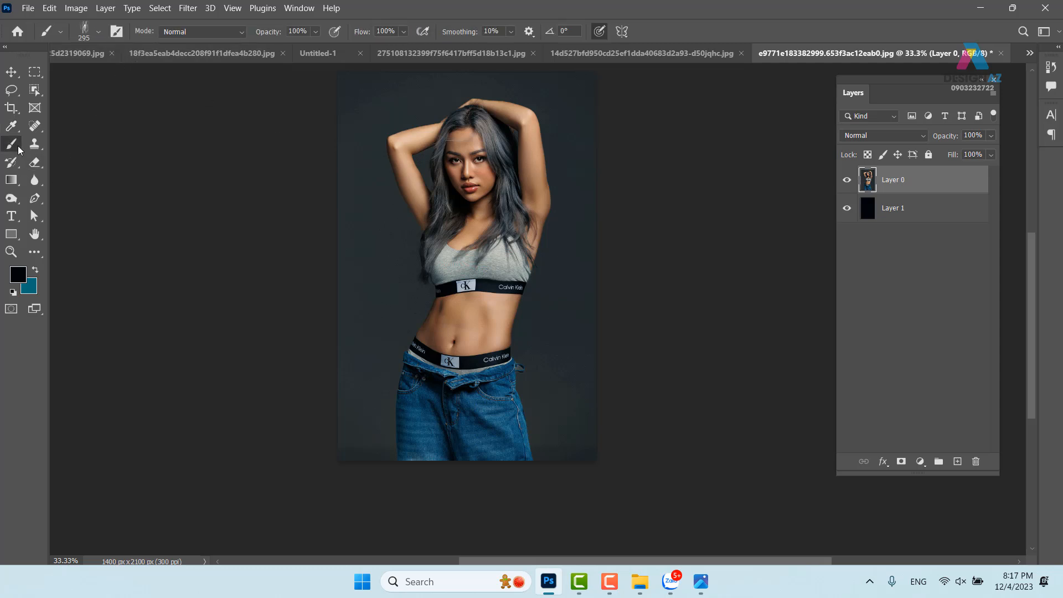
click(98, 32)
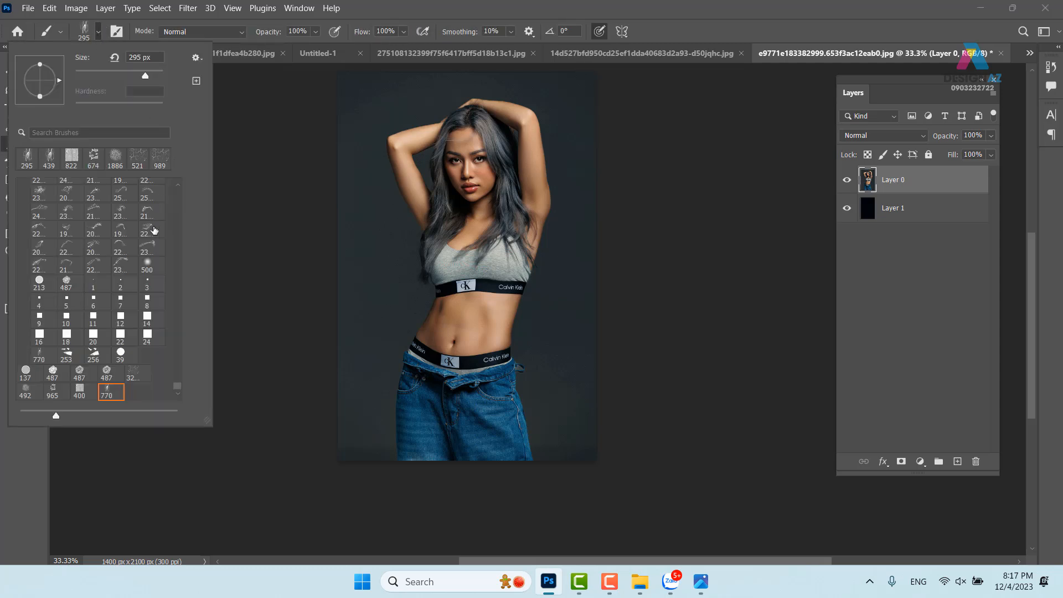
scroll(143, 265, up, 10)
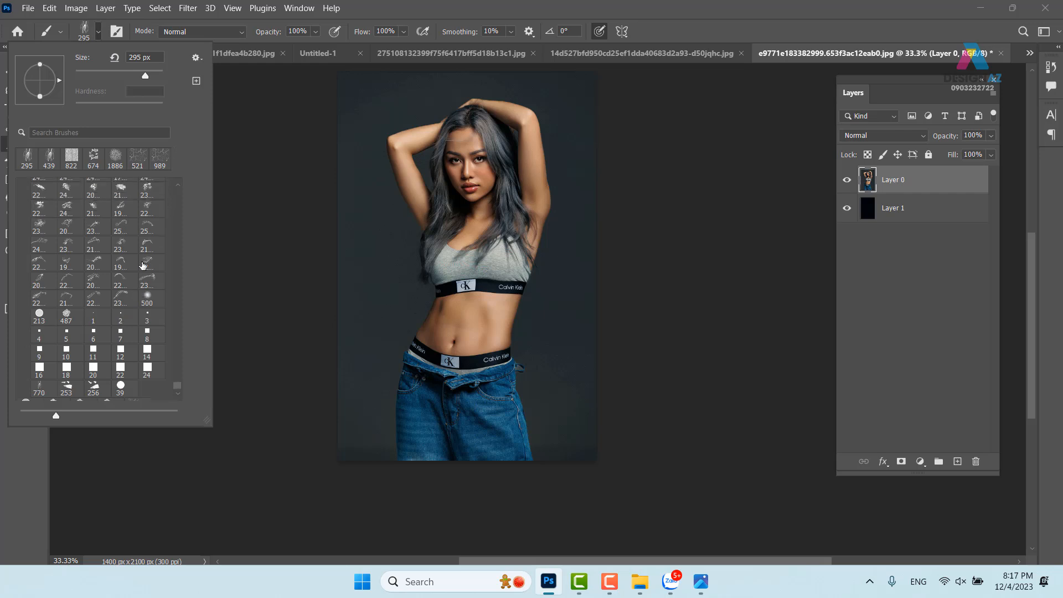
scroll(143, 265, up, 4)
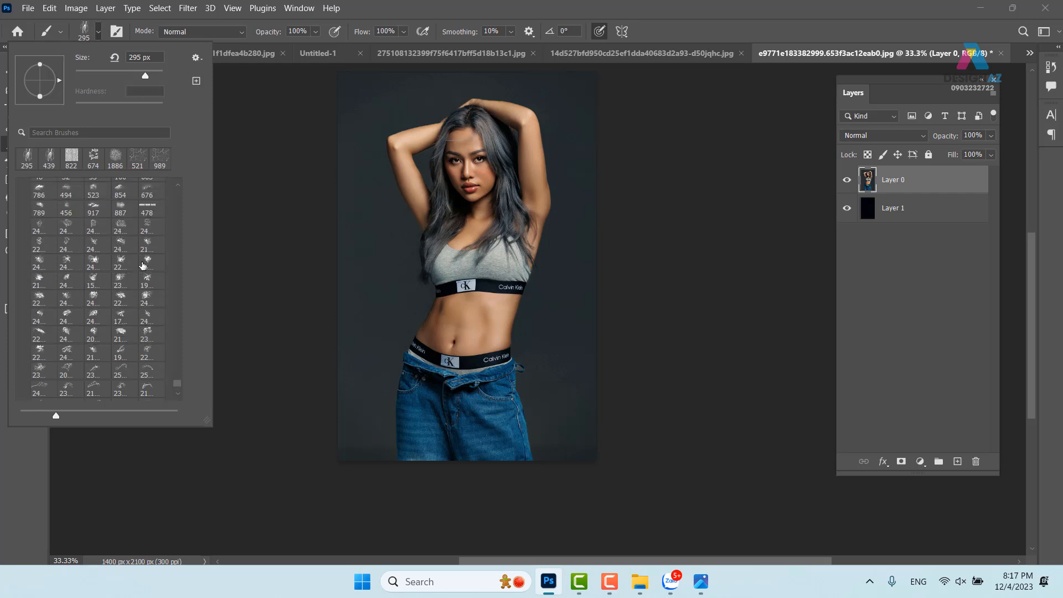
scroll(143, 266, up, 10)
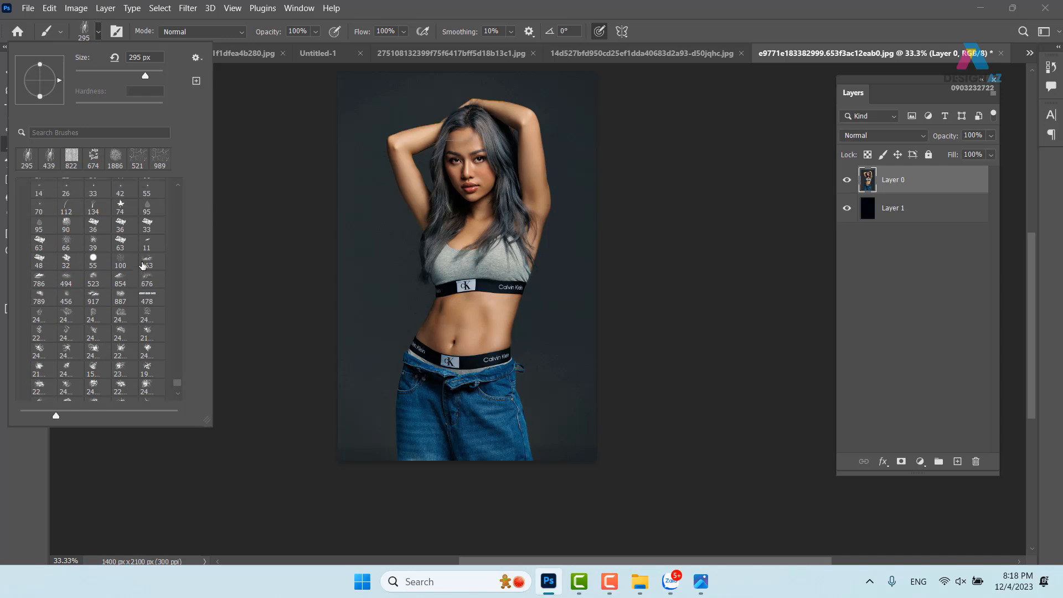
scroll(143, 265, up, 8)
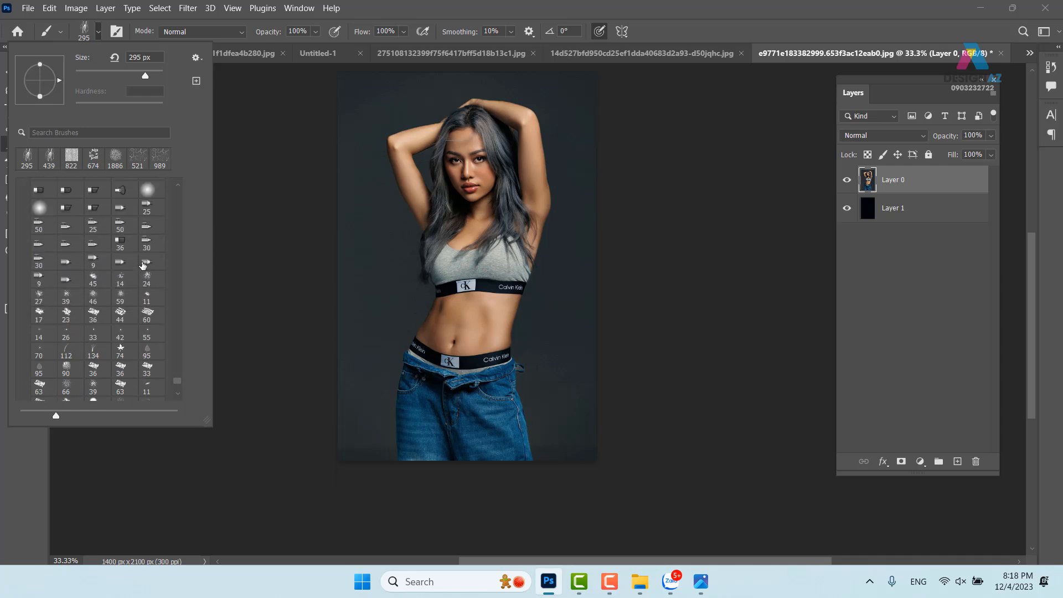
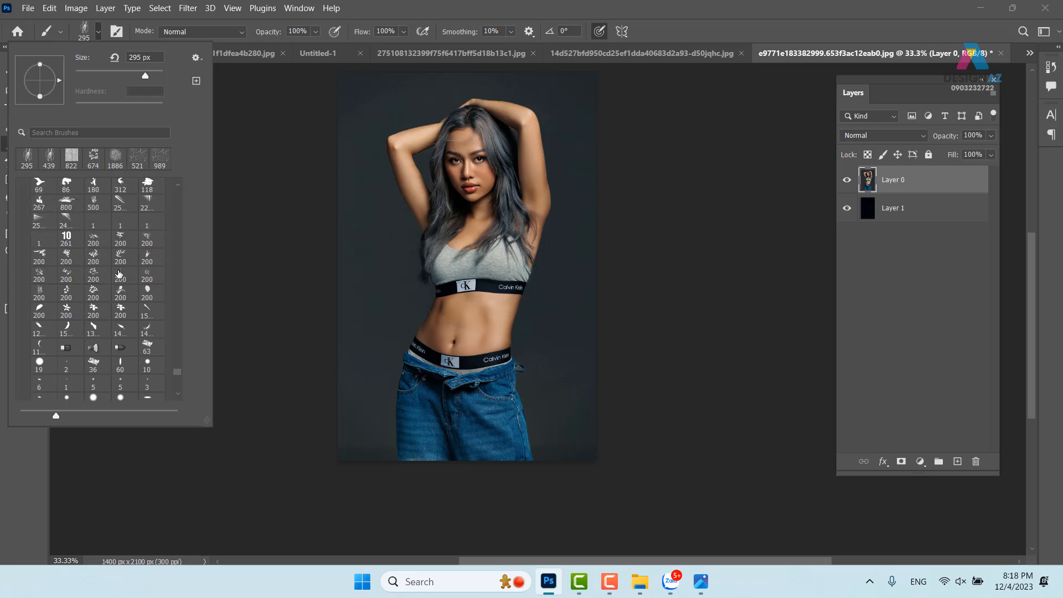
scroll(119, 273, up, 5)
scroll(119, 273, up, 7)
scroll(119, 273, up, 9)
scroll(119, 272, up, 6)
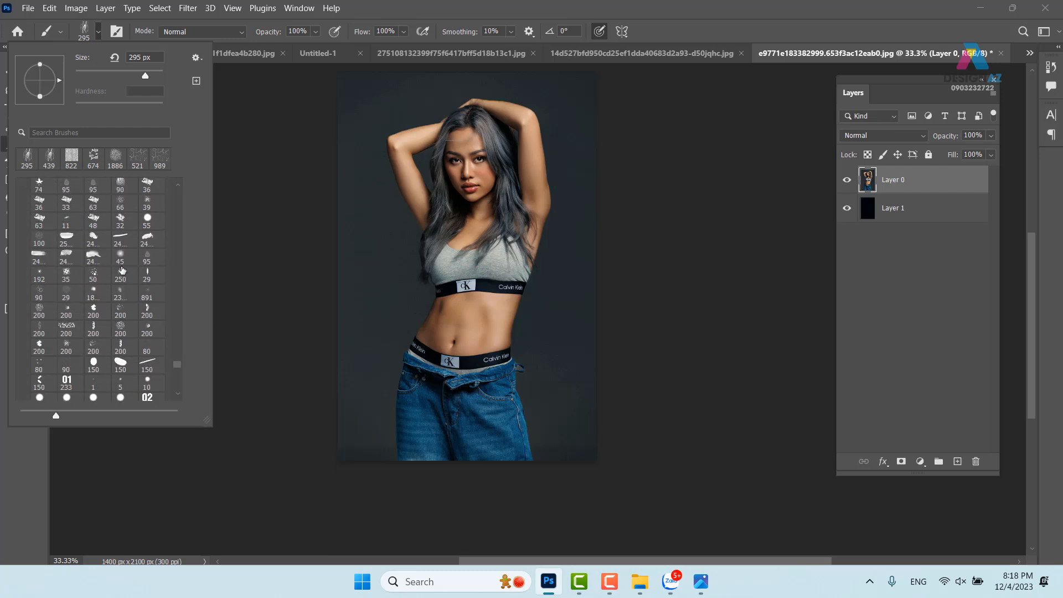
click(67, 238)
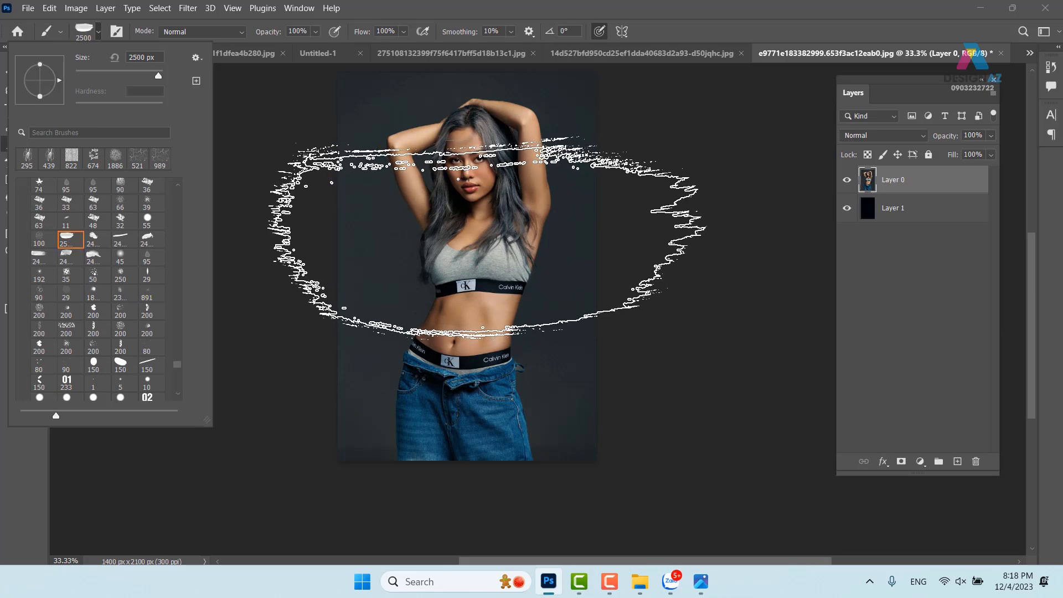
click(67, 256)
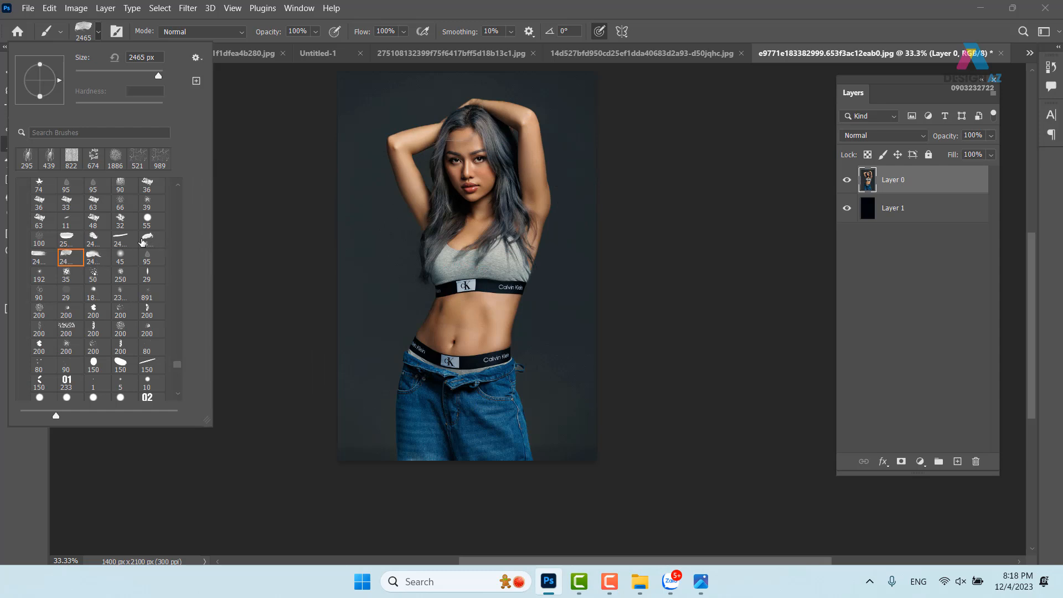
click(39, 258)
Step: Set the brush to about 2103 px at a -94° angle, then try a dab on the photo and undo it
drag(513, 206, 454, 204)
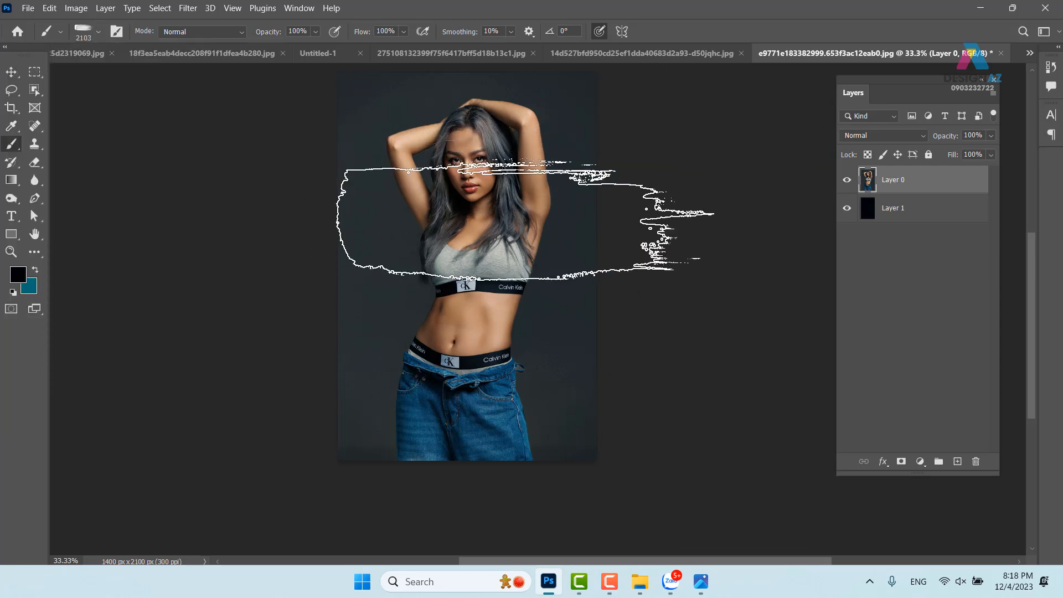
click(99, 33)
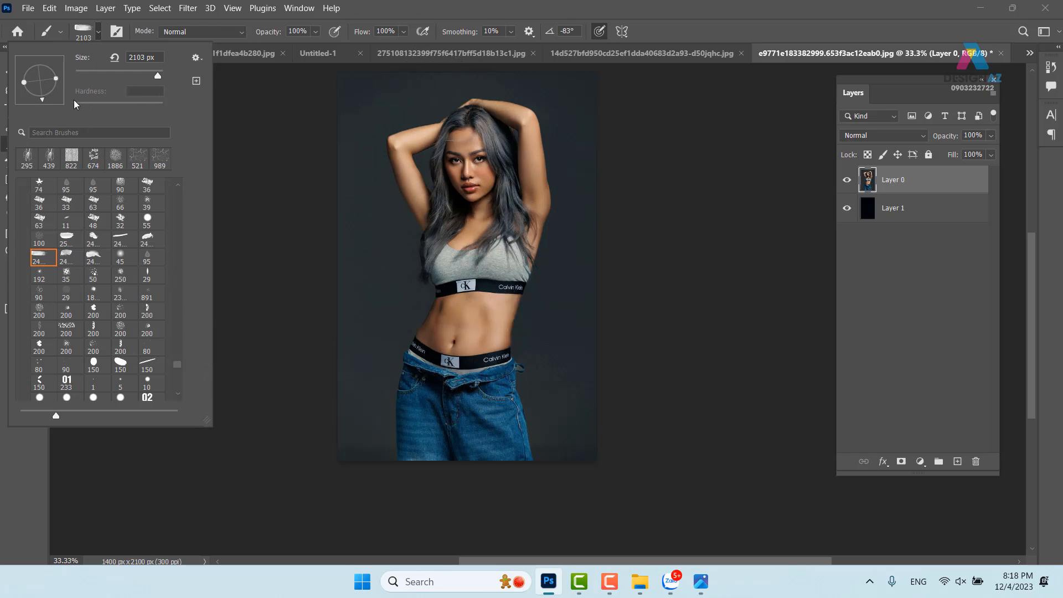
drag(43, 101, 38, 103)
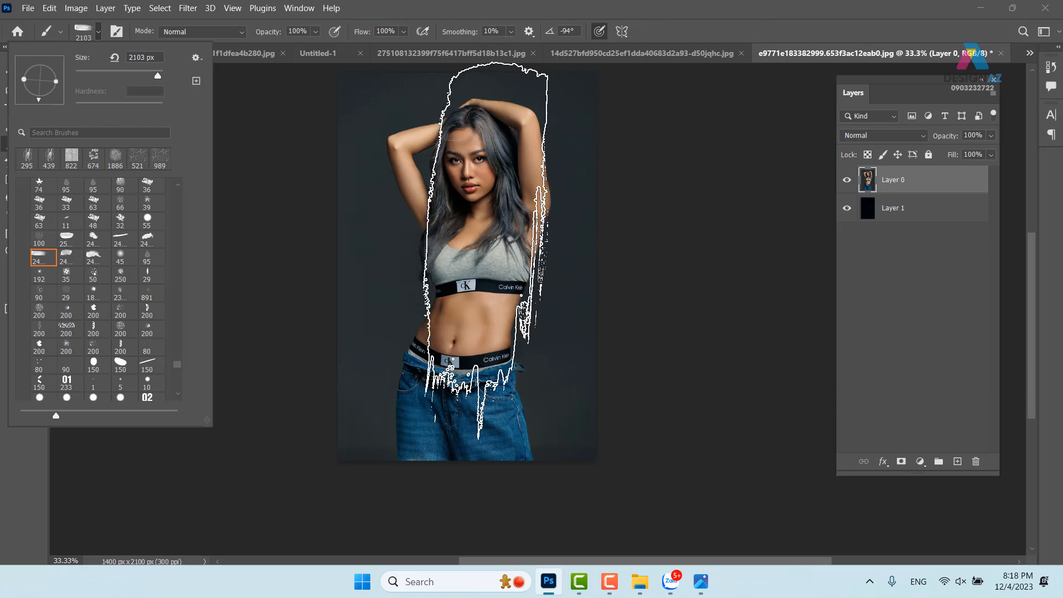
click(486, 250)
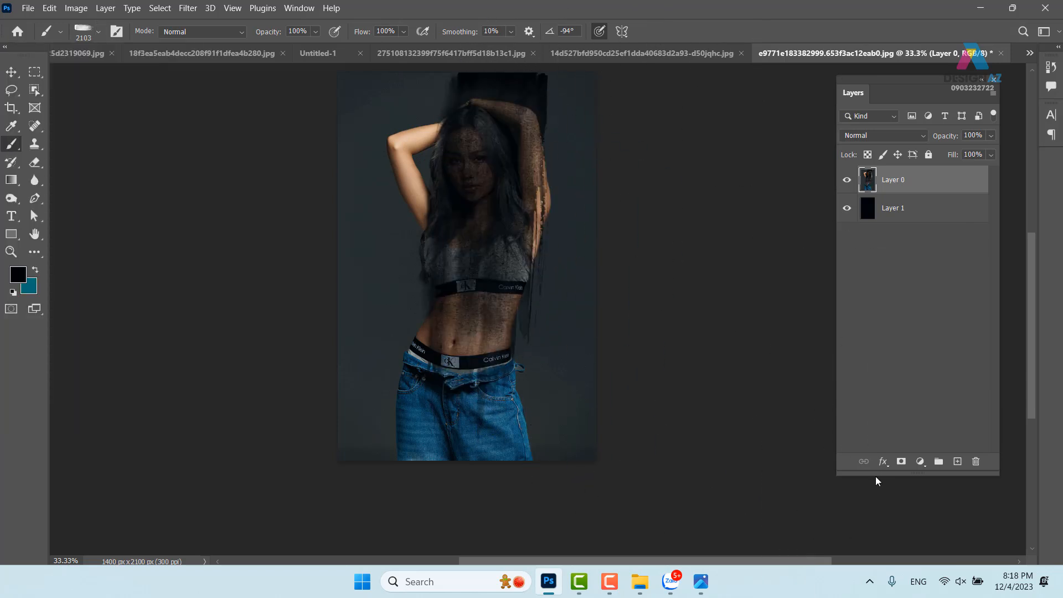
key(ctrl+z)
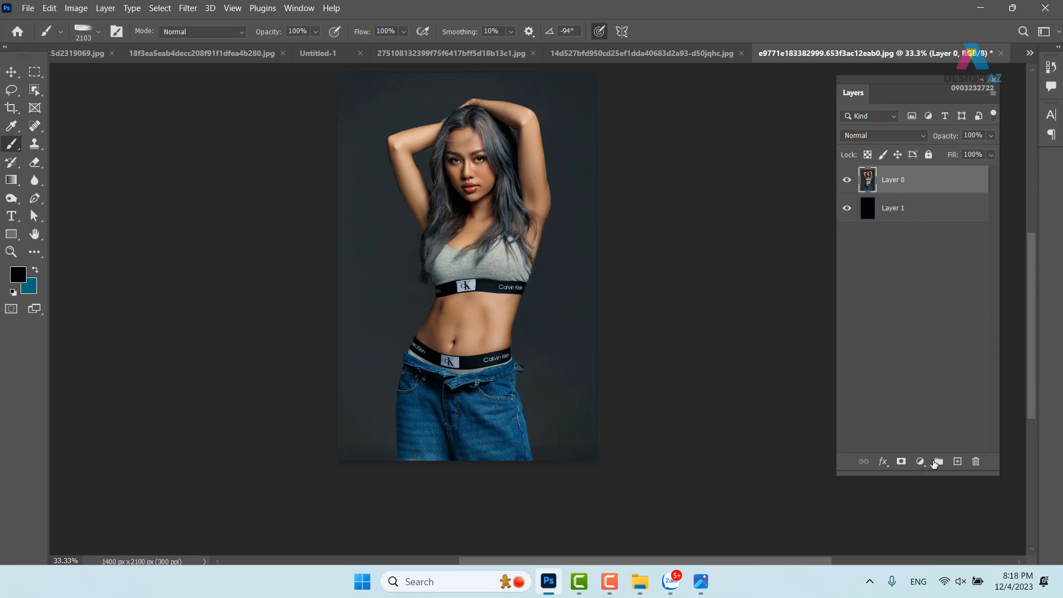
Step: Add a layer mask to the photo layer and set the foreground color to white (fefefe)
click(901, 462)
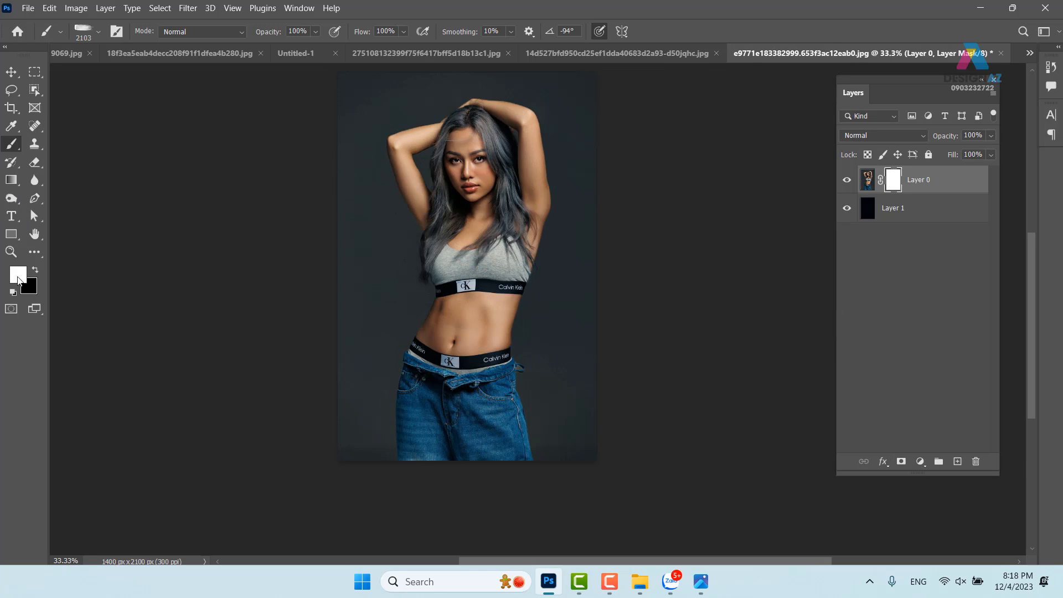
click(17, 276)
drag(429, 143, 376, 104)
click(682, 99)
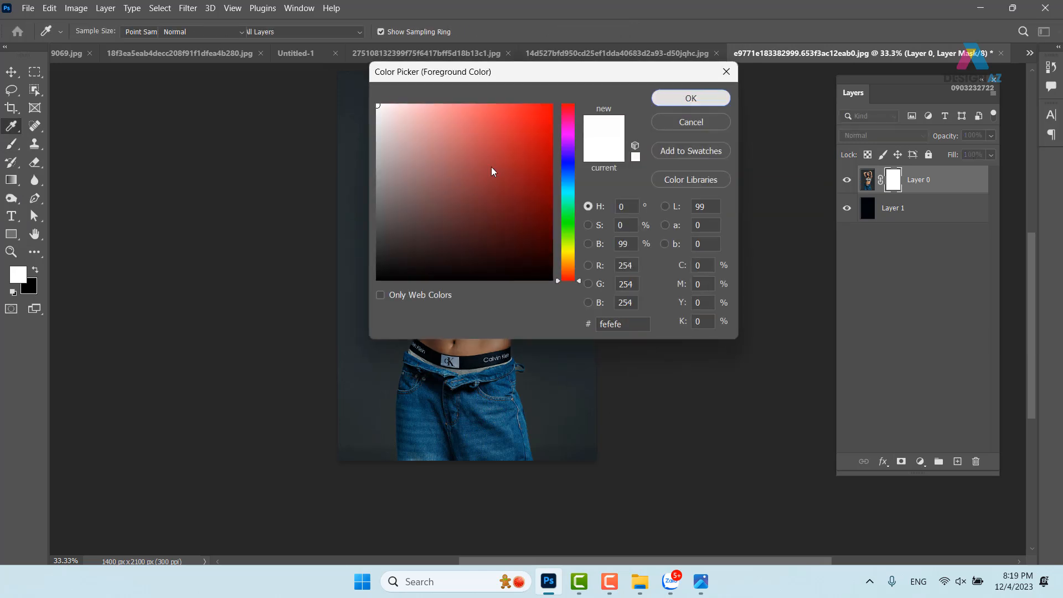
Step: Enlarge the brush to about 2348 px and stamp it once in black on the mask over the model
drag(475, 250, 516, 259)
drag(585, 229, 546, 306)
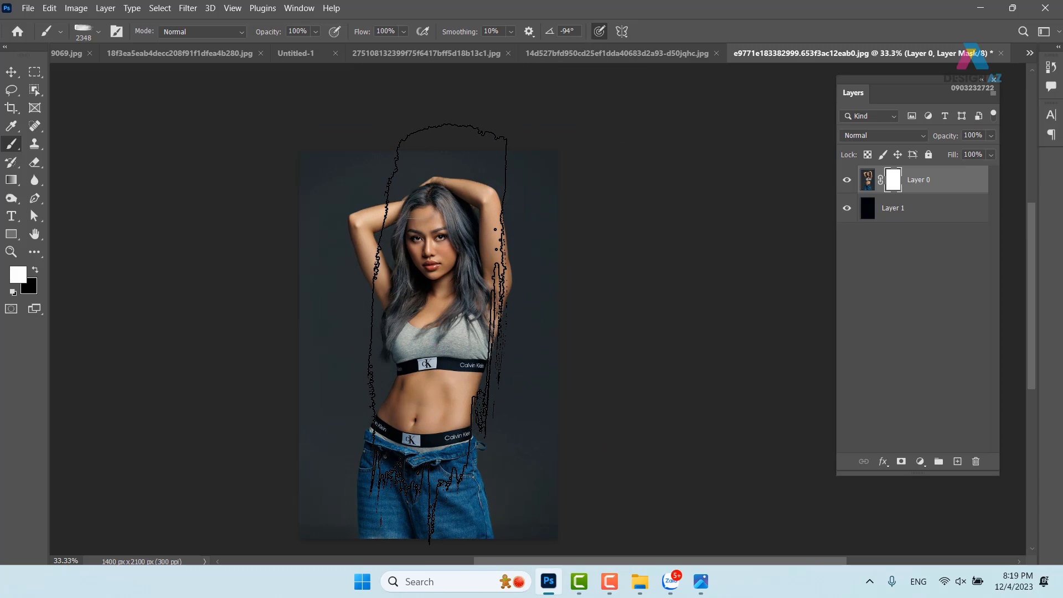
key(x)
click(437, 334)
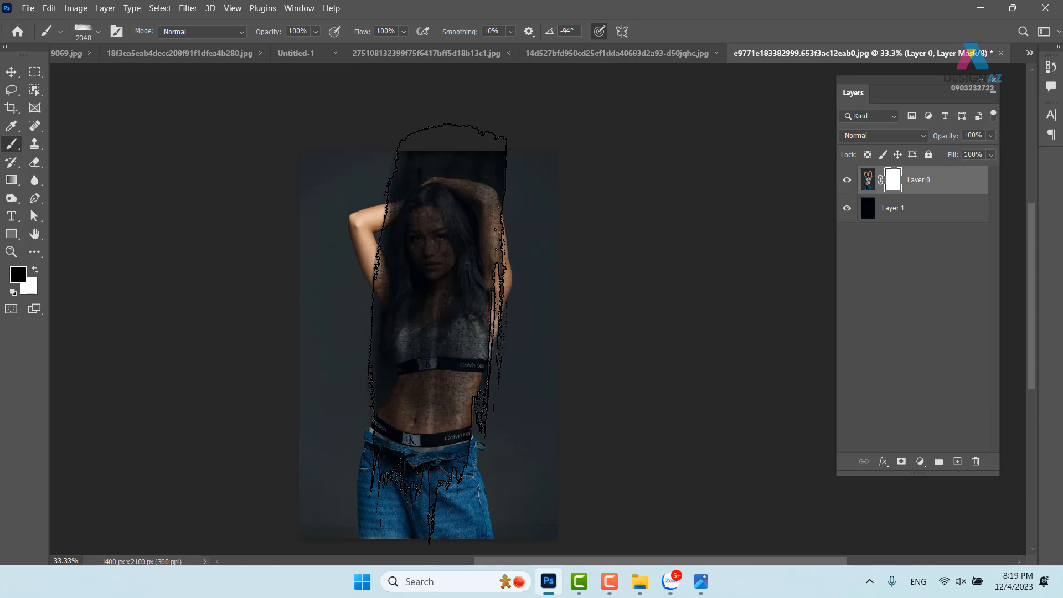
Step: Invert the photo layer's mask to reveal the model only inside the brush stroke
drag(630, 348, 634, 341)
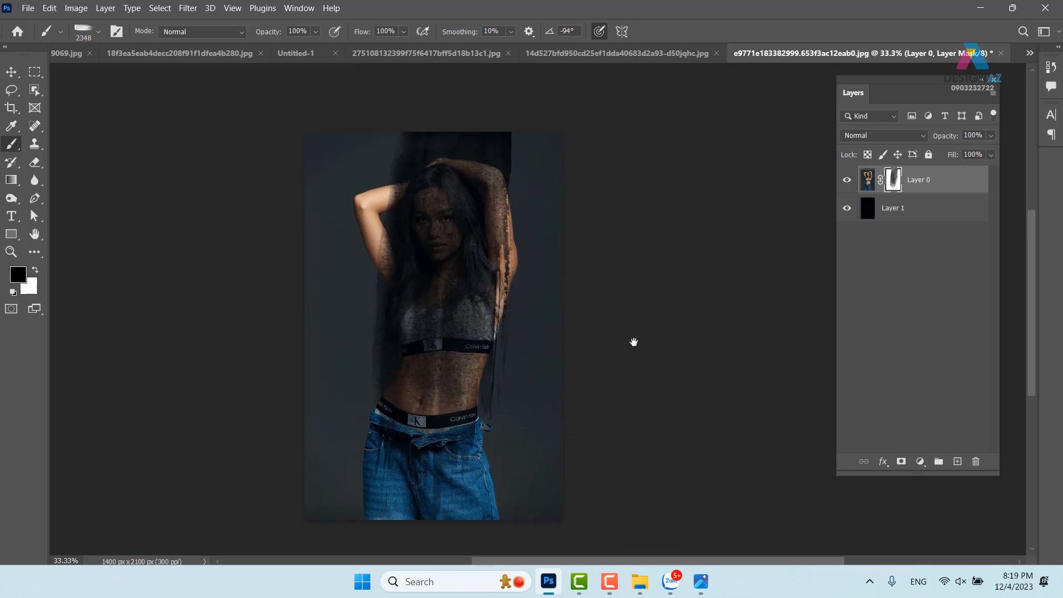
key(ctrl+plus)
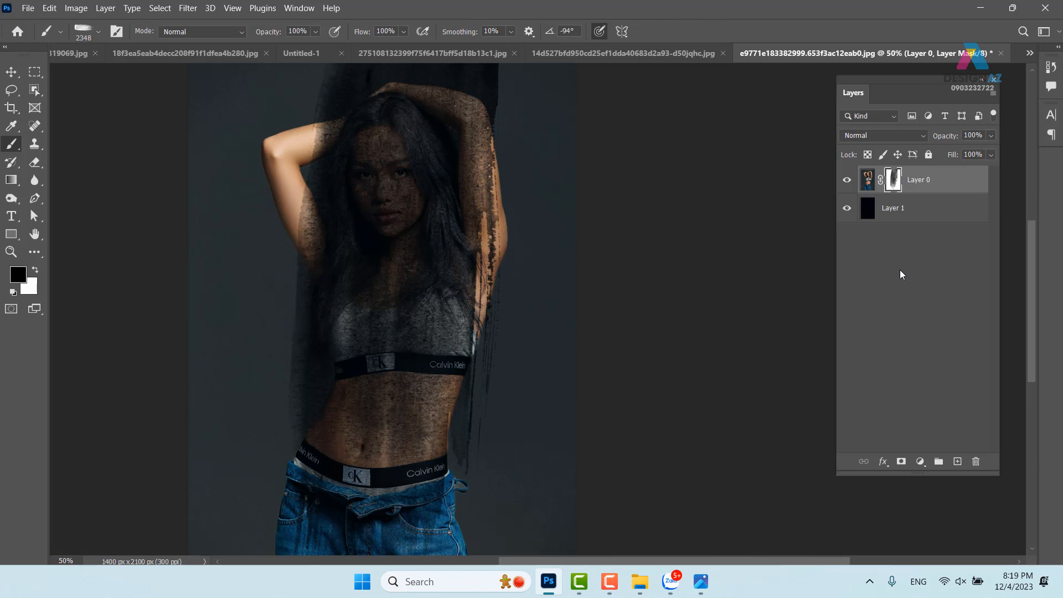
key(ctrl+i)
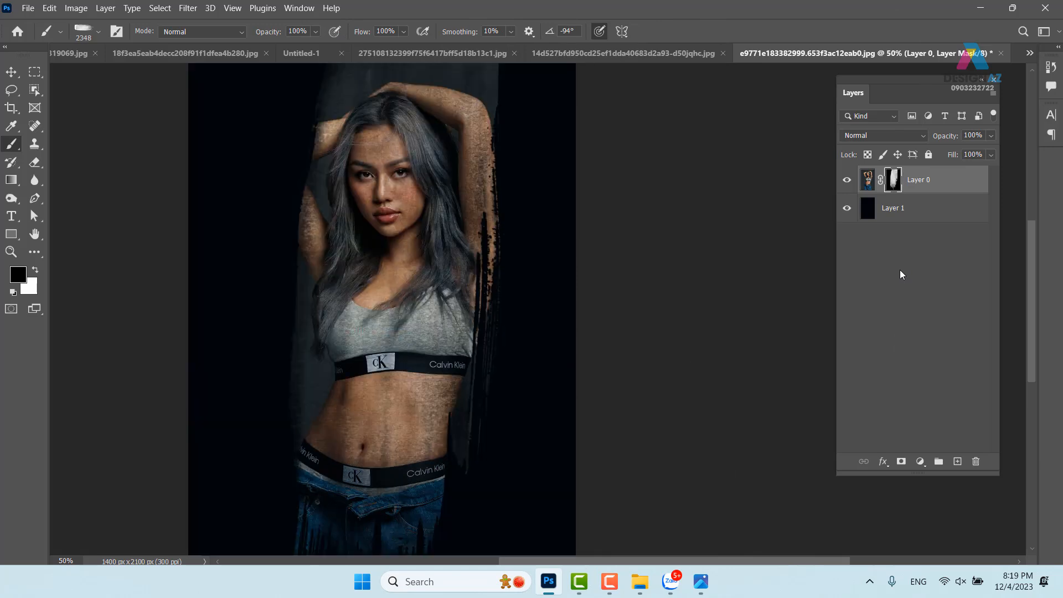
mouse_move(458, 382)
mouse_down()
mouse_move(489, 325)
mouse_move(497, 377)
mouse_up()
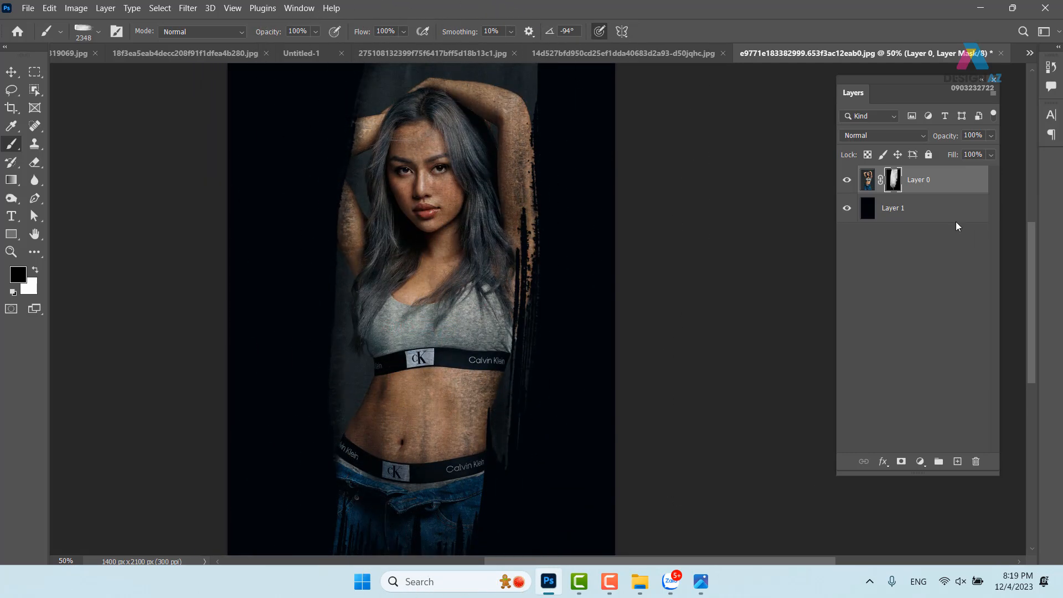
Step: Duplicate the masked photo layer, fill the copy's mask with white and select the copy's image
click(867, 179)
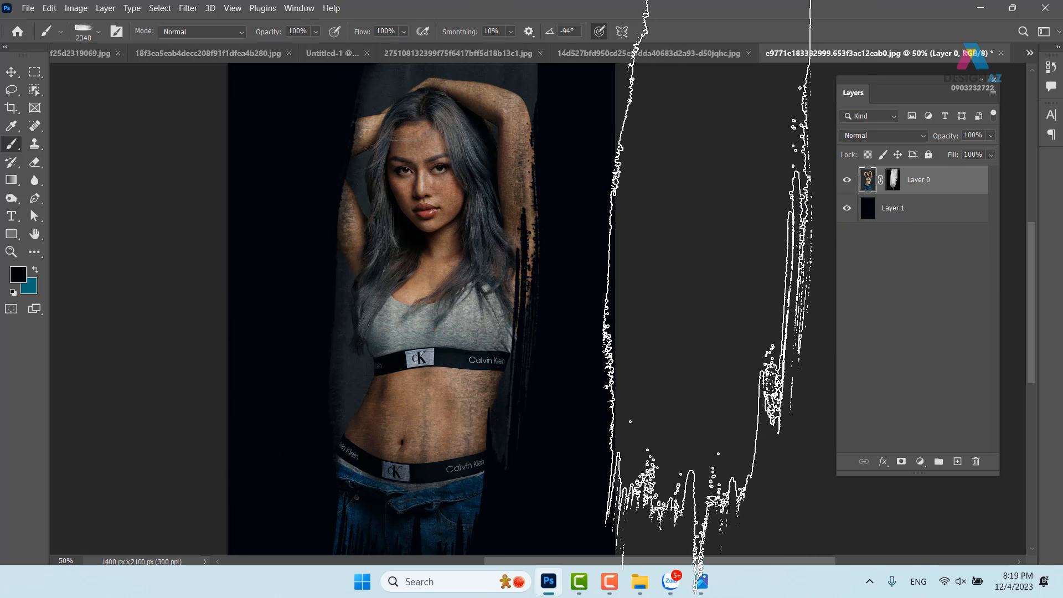
key(ctrl+j)
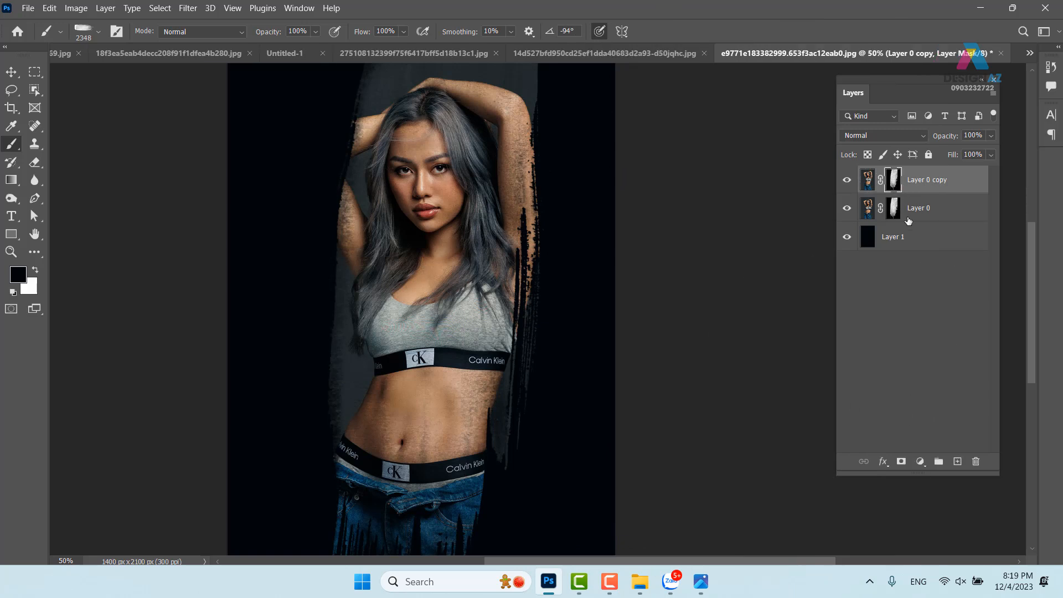
key(ctrl+BackSpace)
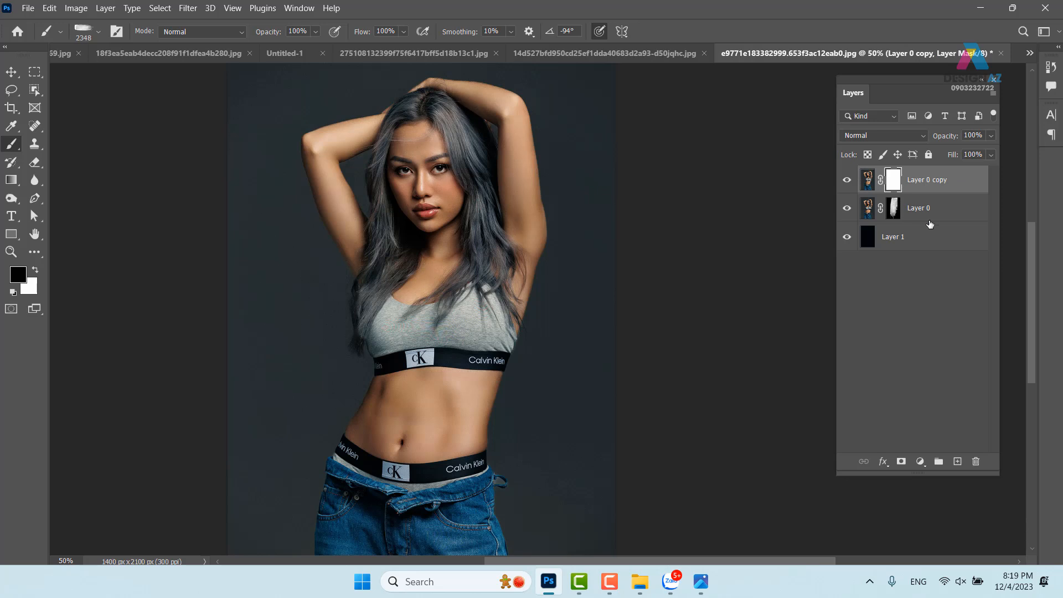
click(11, 72)
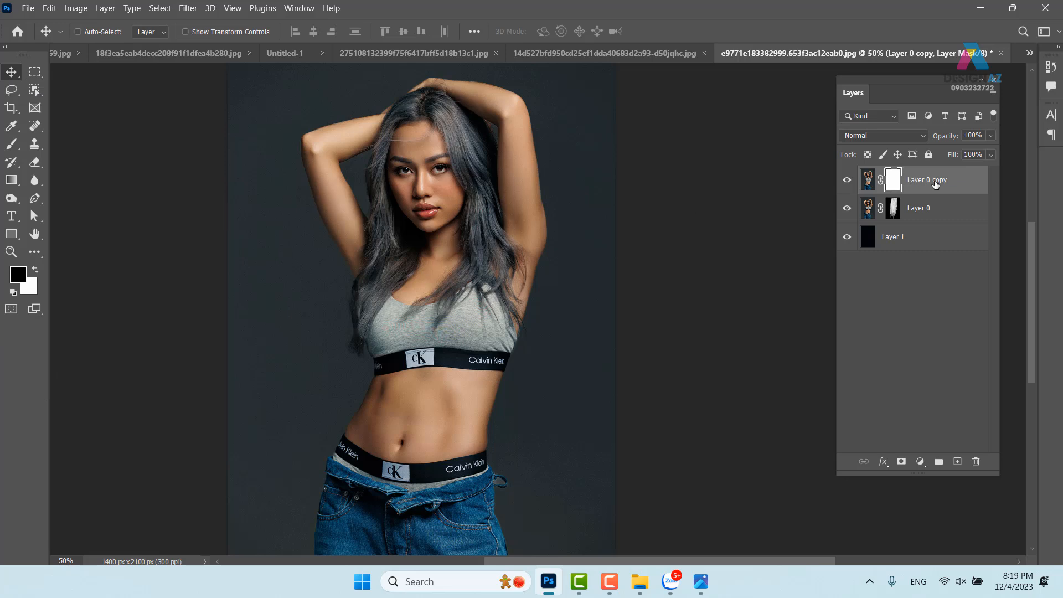
click(872, 182)
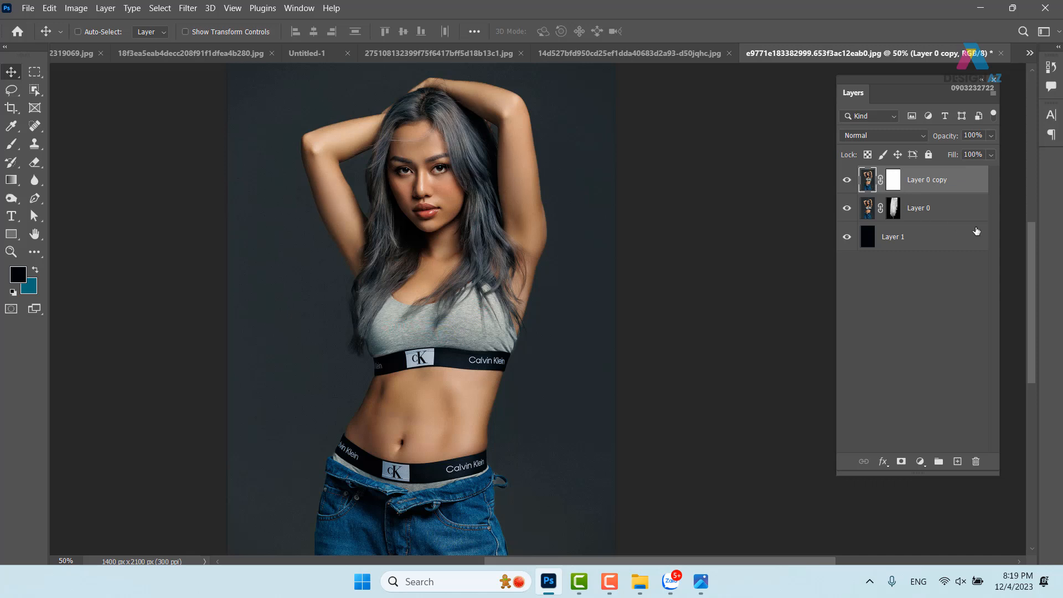
Step: Lower the duplicated photo layer's opacity to 50% and draw a pen path along the outer edge of the arm outside the brush stroke
key(5)
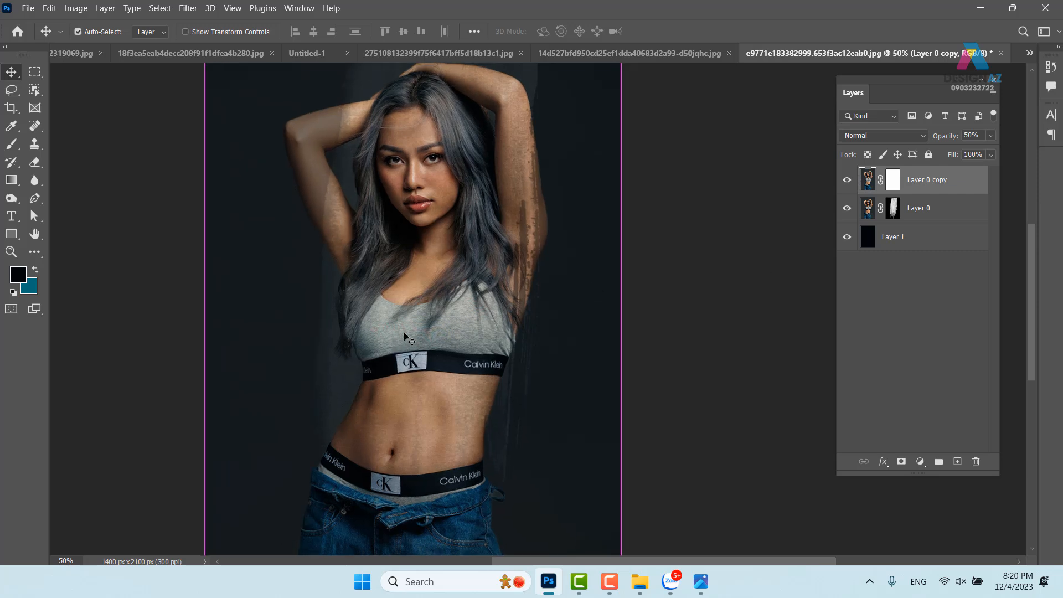
key(ctrl+plus)
drag(126, 205, 394, 384)
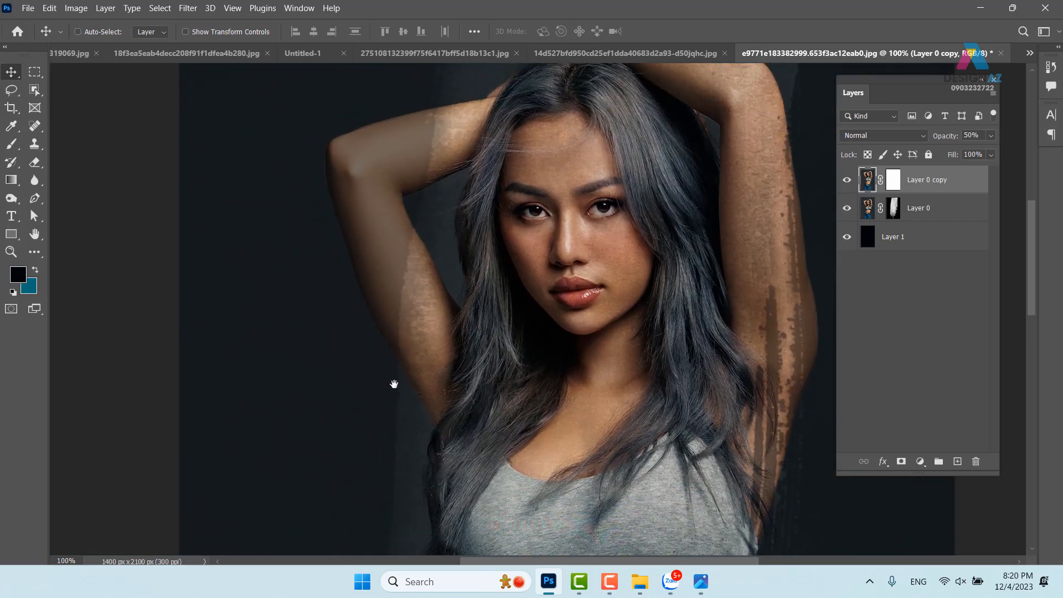
key(p)
click(407, 370)
drag(352, 274, 343, 239)
click(329, 190)
drag(329, 148, 366, 131)
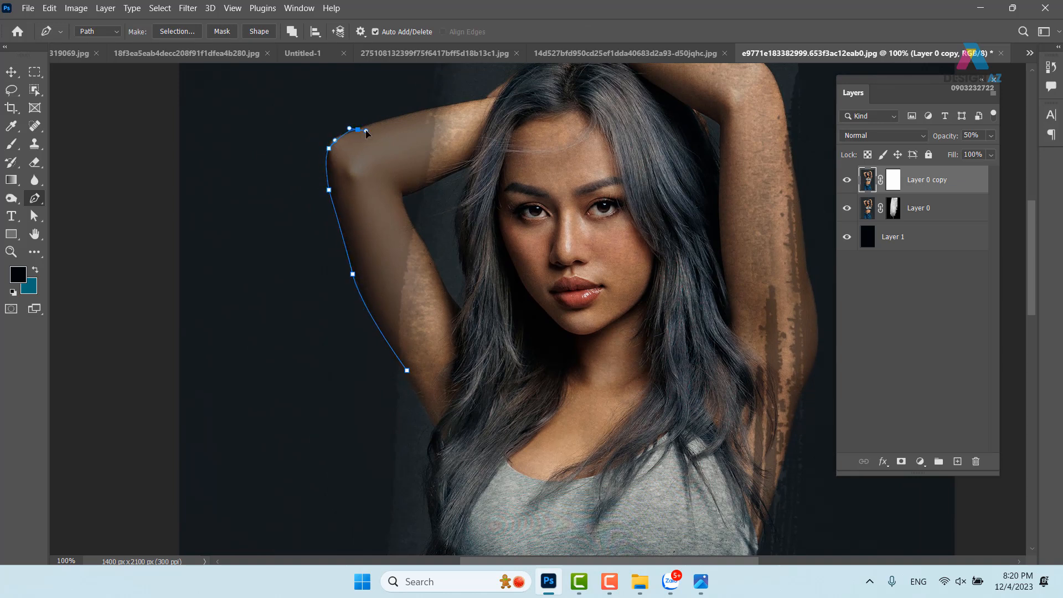
alt+click(357, 130)
drag(448, 105, 465, 108)
click(505, 92)
Step: Close the pen path across the model's hair, face and chest back to the arm, and convert it to a selection
click(562, 116)
click(614, 149)
click(635, 180)
click(635, 213)
click(644, 268)
click(622, 336)
click(584, 423)
drag(524, 446, 516, 447)
click(463, 440)
click(407, 371)
drag(463, 443, 453, 458)
key(ctrl+z)
key(ctrl+Return)
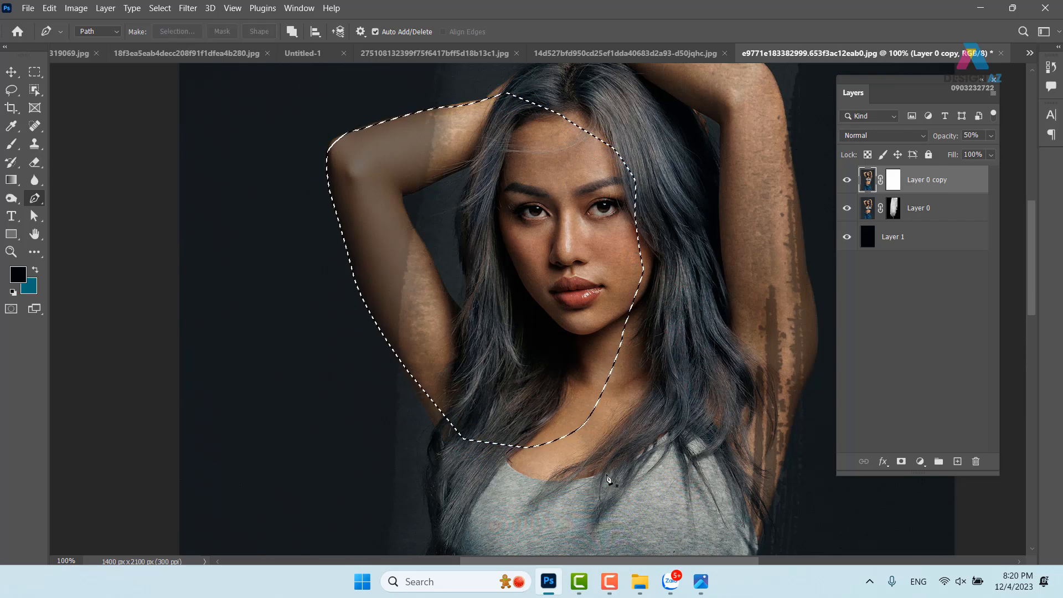
Step: Fill the selection with black on the layer copy's mask, invert that mask, and set the layer's opacity to 100%
click(891, 182)
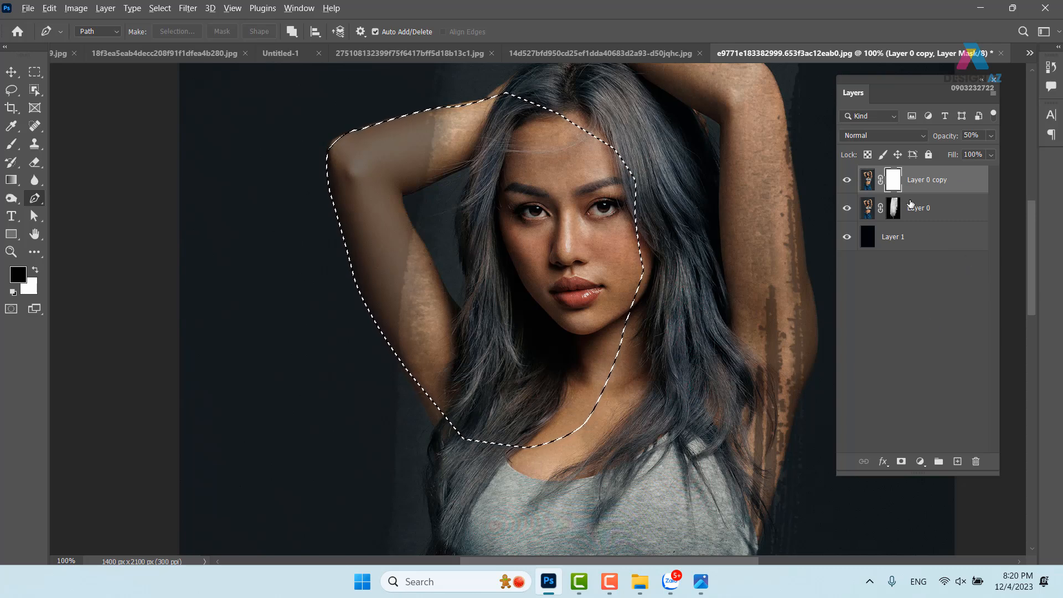
key(alt+BackSpace)
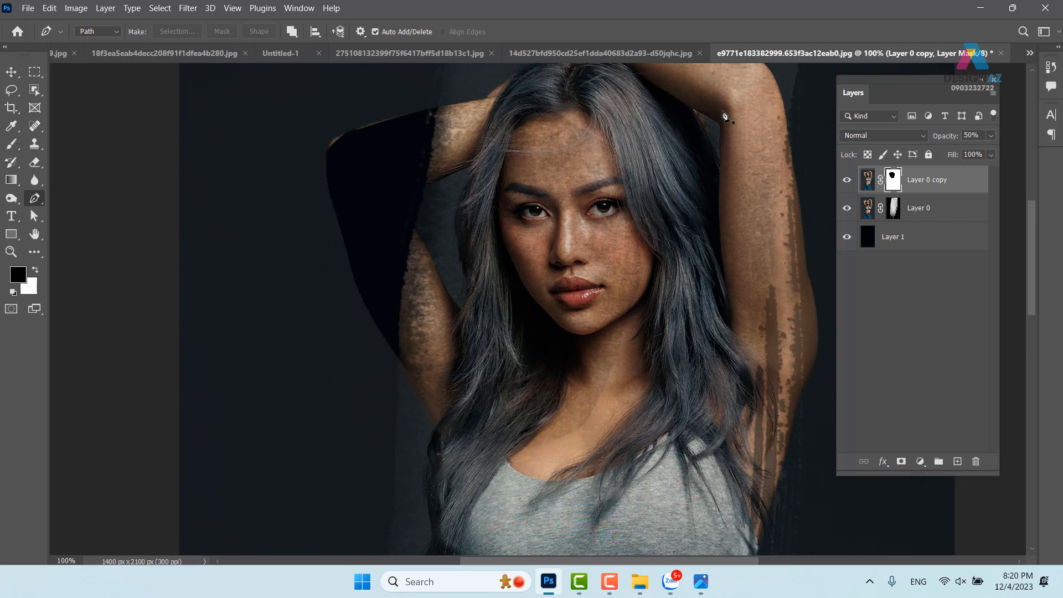
key(ctrl+i)
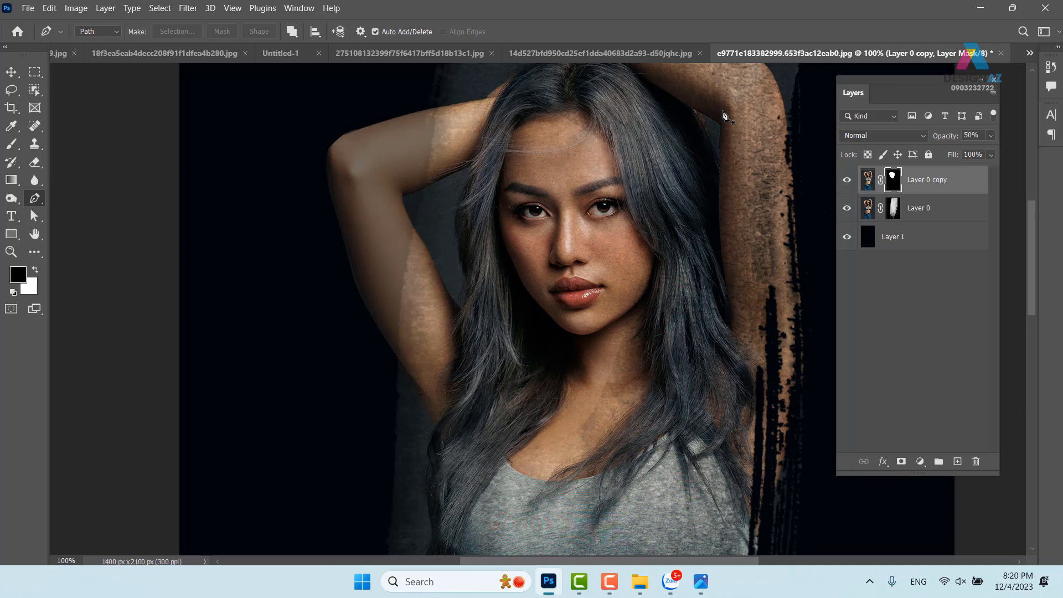
click(991, 135)
drag(958, 151, 990, 151)
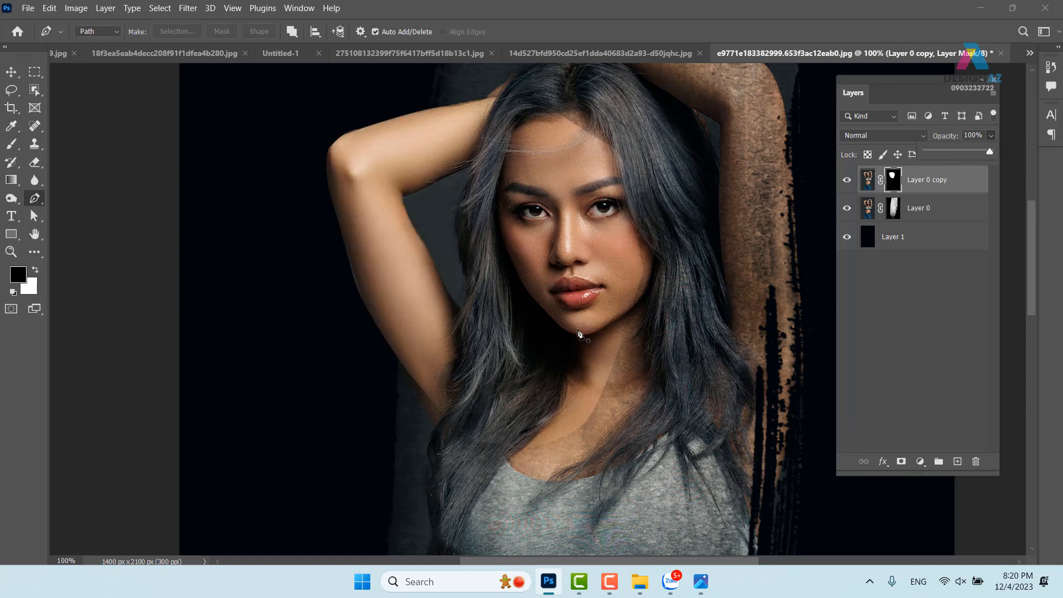
Step: Examine the whole composition, comparing the clean arm and face with the brush-textured body and edges
key(ctrl+minus)
key(ctrl+minus)
drag(578, 333, 469, 273)
drag(559, 410, 520, 244)
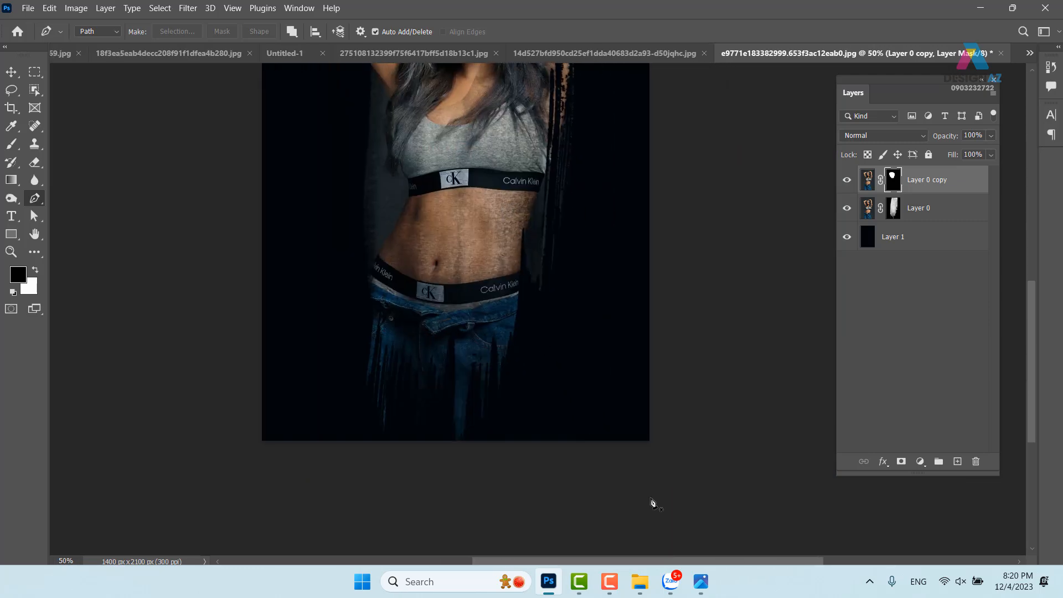
drag(593, 333, 547, 488)
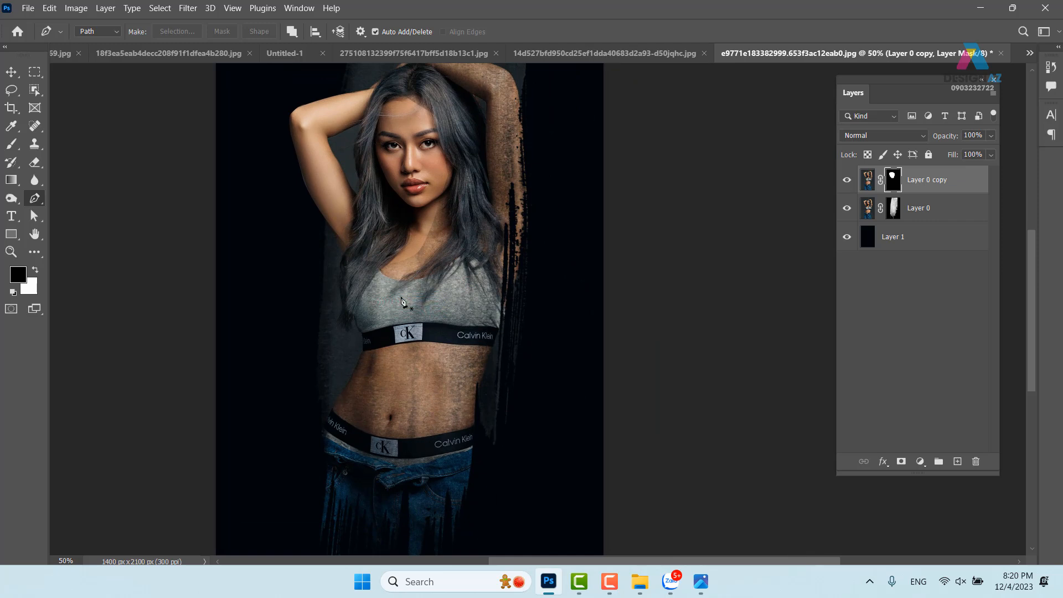
drag(474, 296, 500, 267)
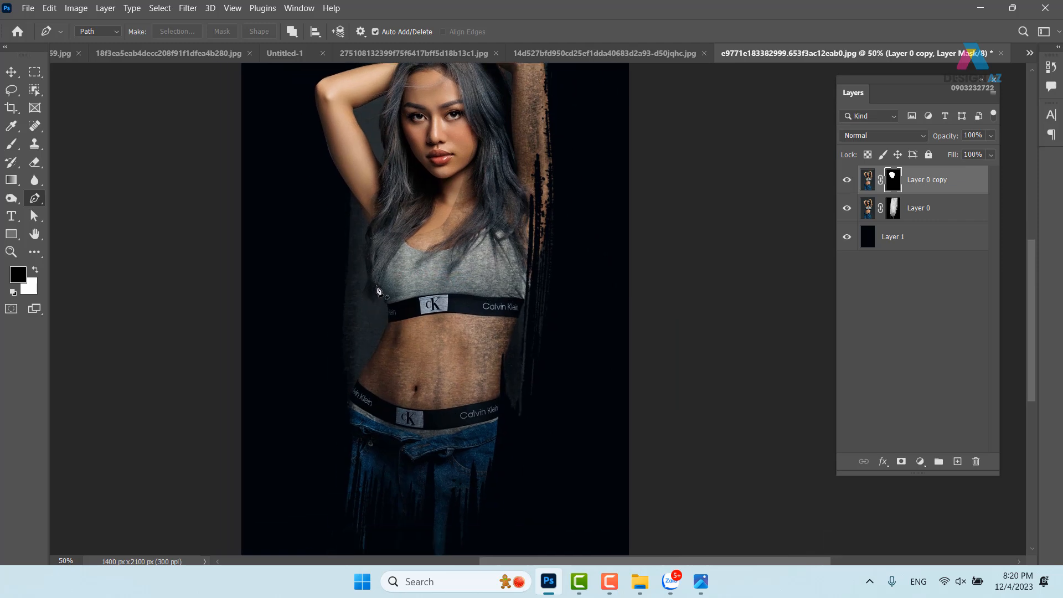
drag(479, 342, 463, 427)
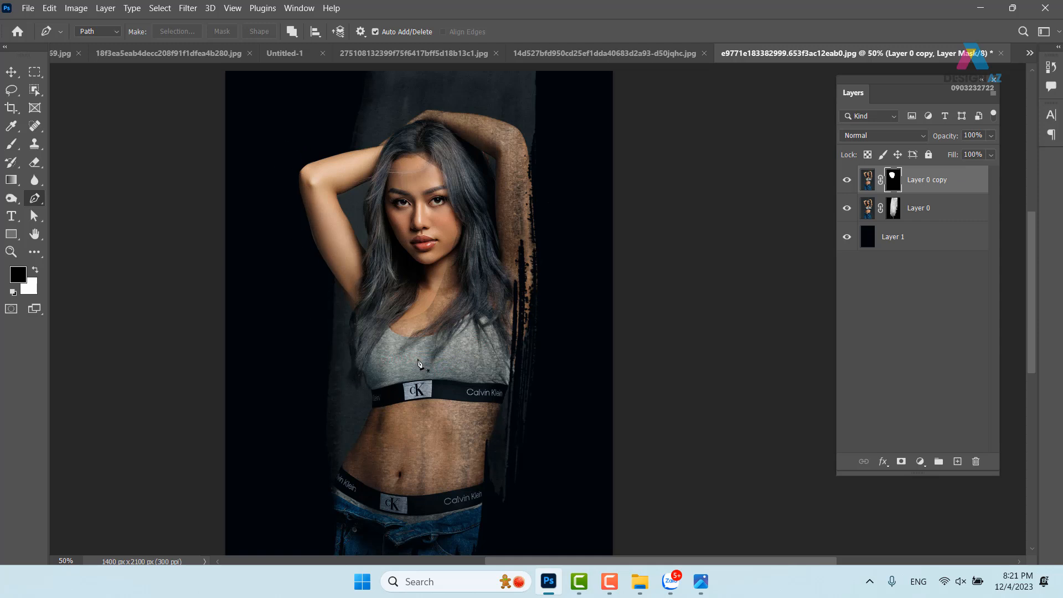
Step: Undo the opacity, mask inversion and mask fill on the layer copy, returning to the arm-and-face selection
key(ctrl+z)
key(ctrl+z)
key(ctrl+z)
key(ctrl+z)
key(ctrl+z)
key(ctrl+Return)
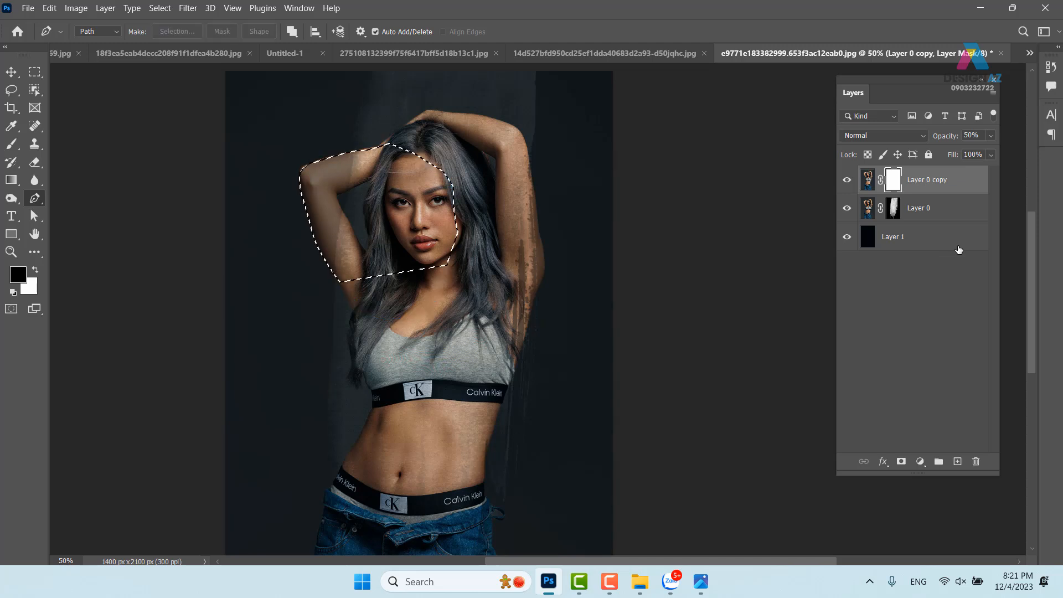
Step: Delete the duplicated photo layer and fill the remaining photo layer's mask with white
click(947, 185)
key(ctrl+d)
click(976, 462)
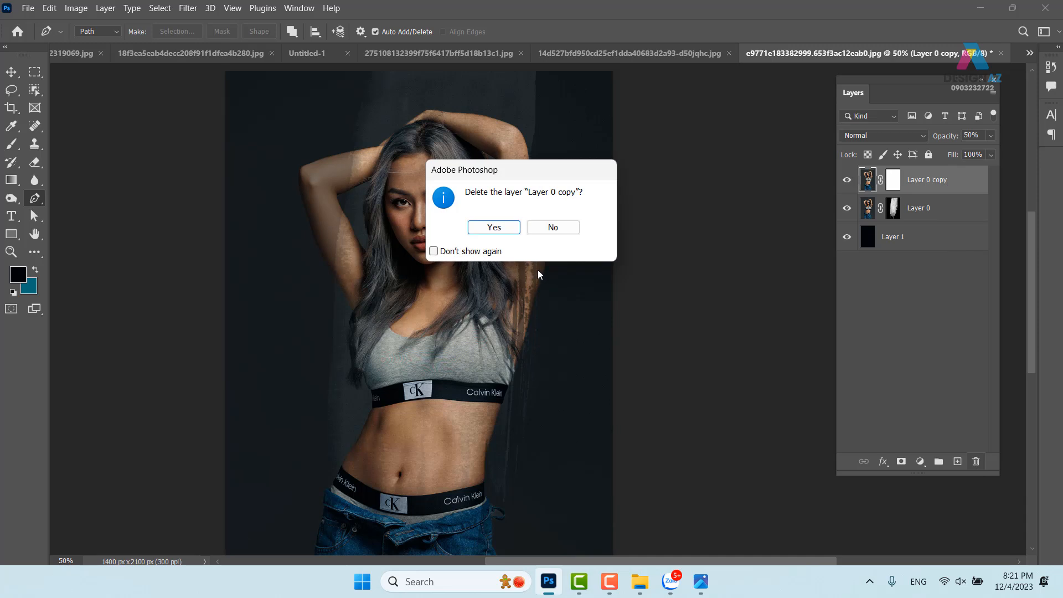
click(494, 227)
key(ctrl+z)
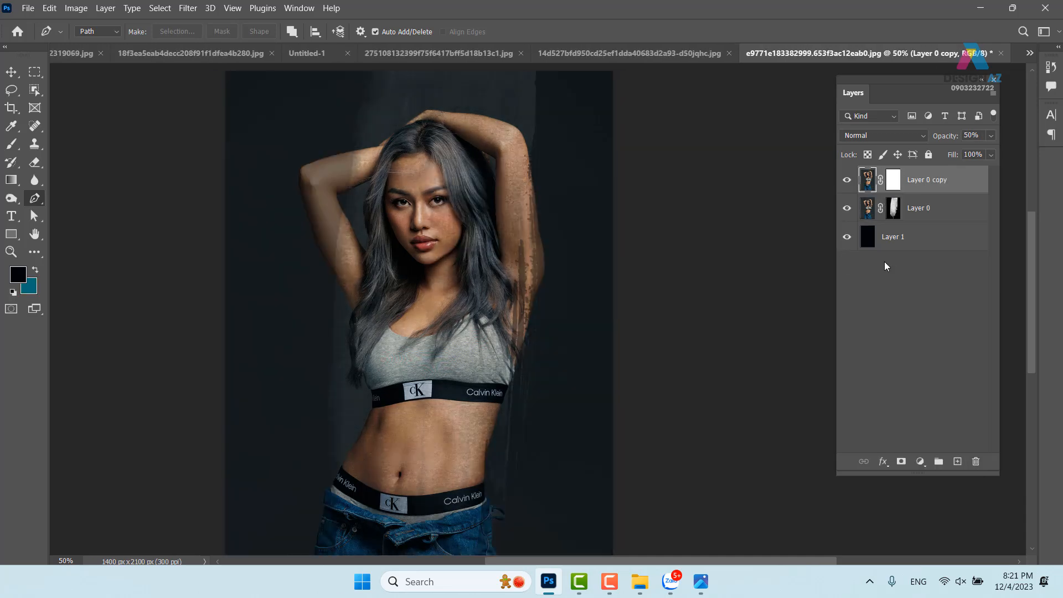
key(ctrl+z)
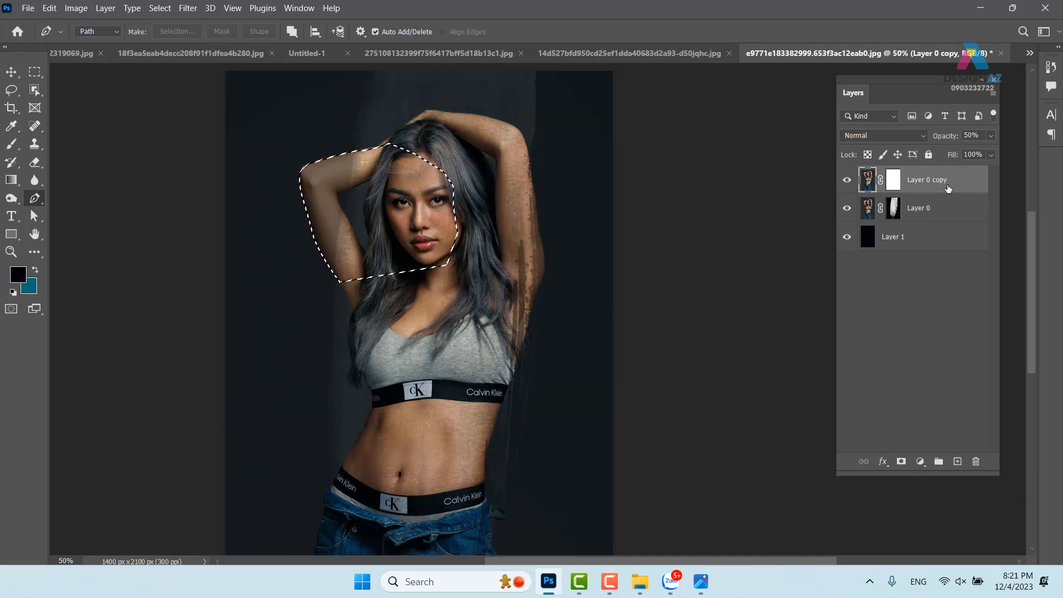
key(ctrl+d)
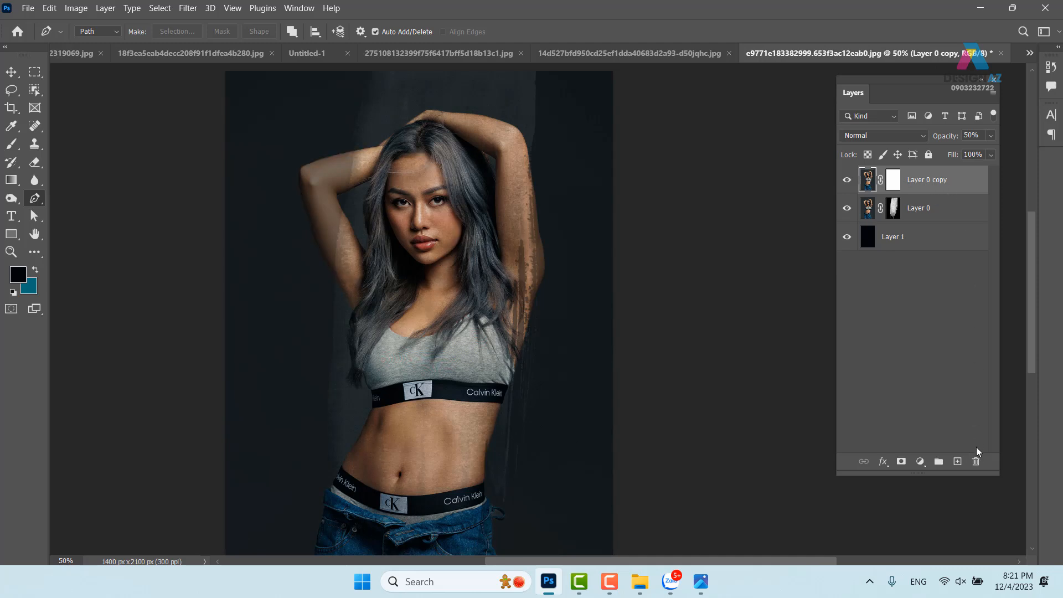
click(976, 462)
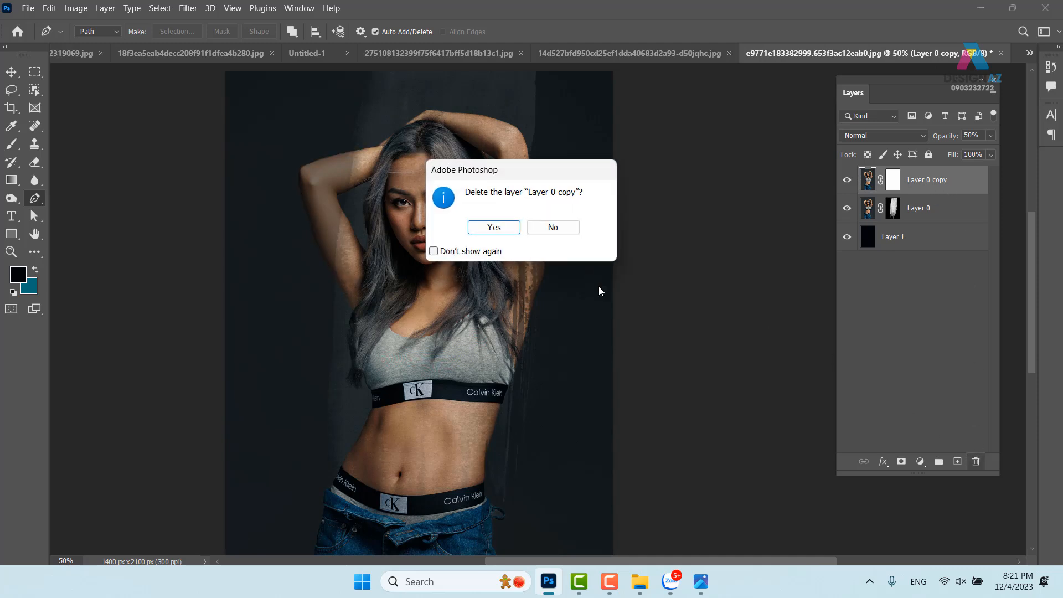
click(516, 228)
click(894, 180)
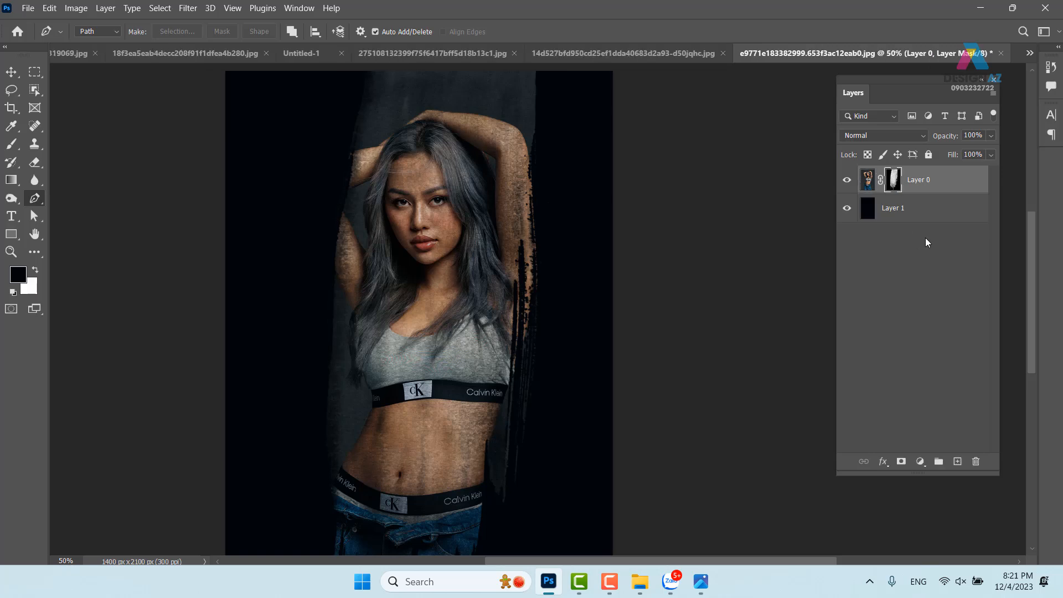
key(ctrl+BackSpace)
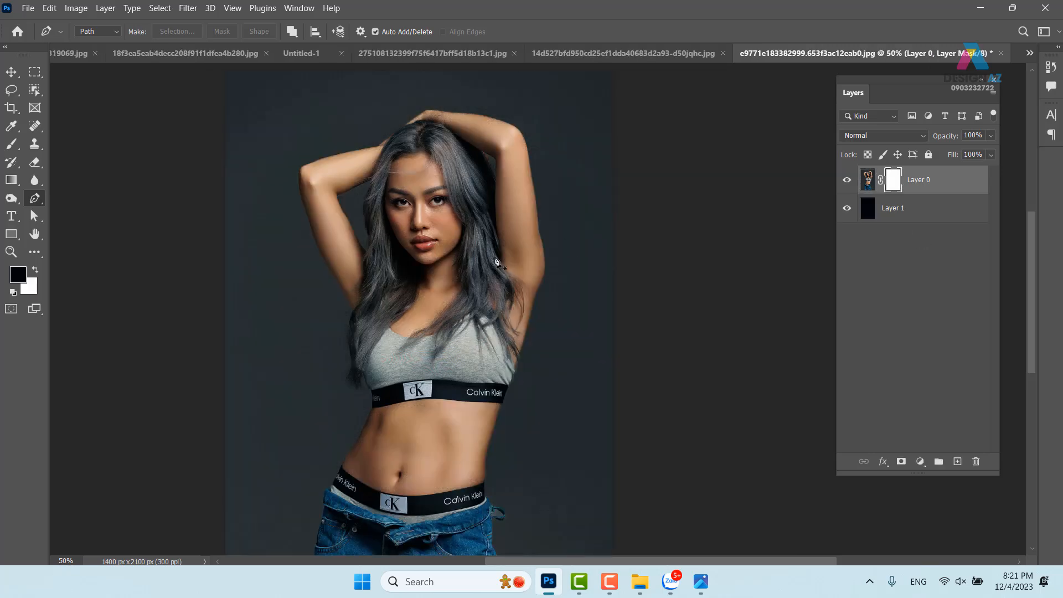
Step: Choose the wide textured paint-stroke brush with the 2465 px tip and reduce its size to 833 px
key(b)
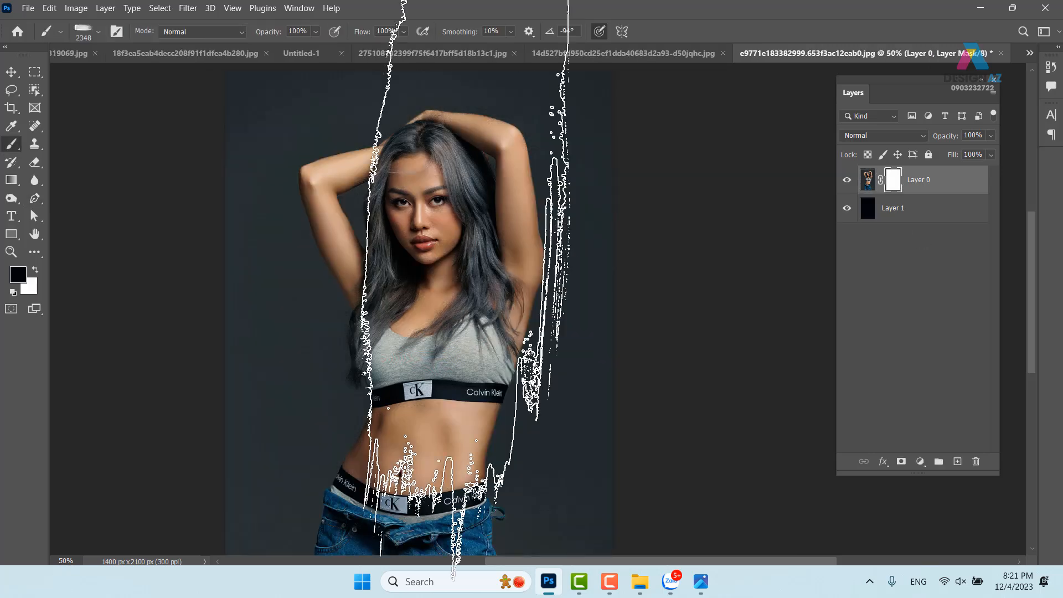
click(100, 31)
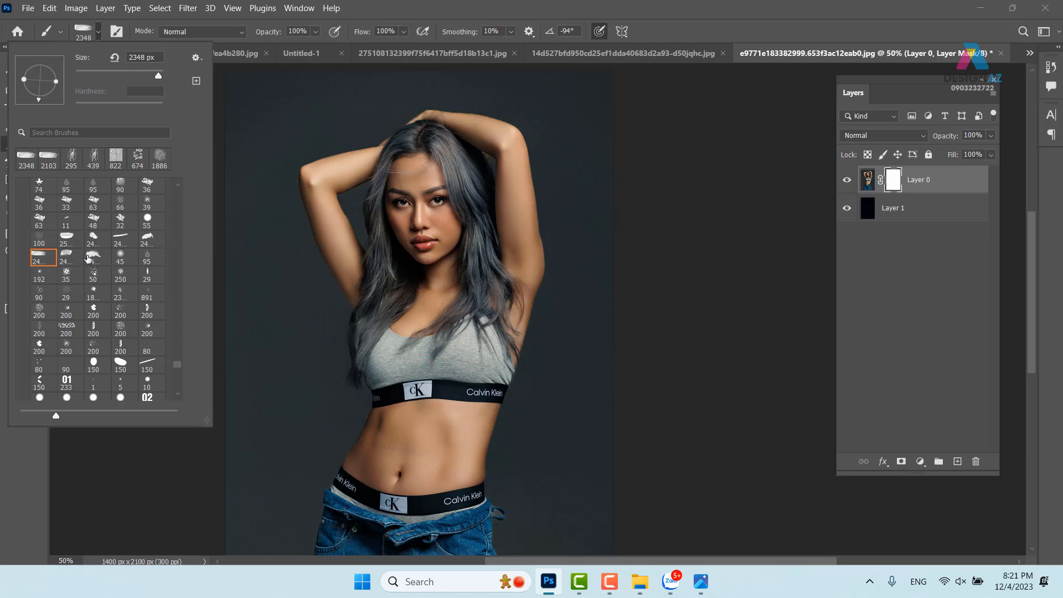
click(69, 254)
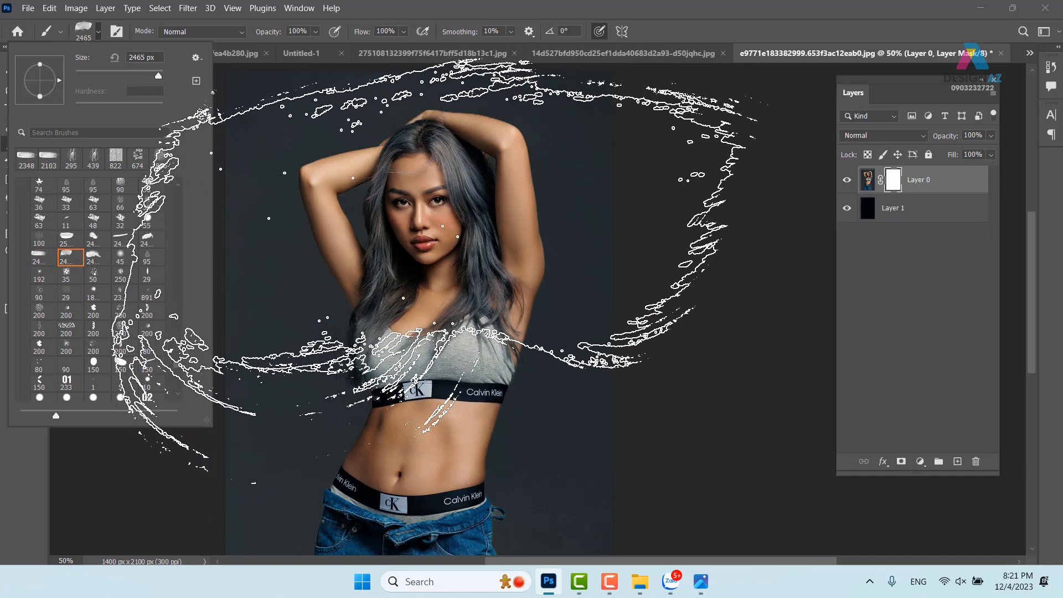
click(175, 183)
click(175, 183)
click(175, 183)
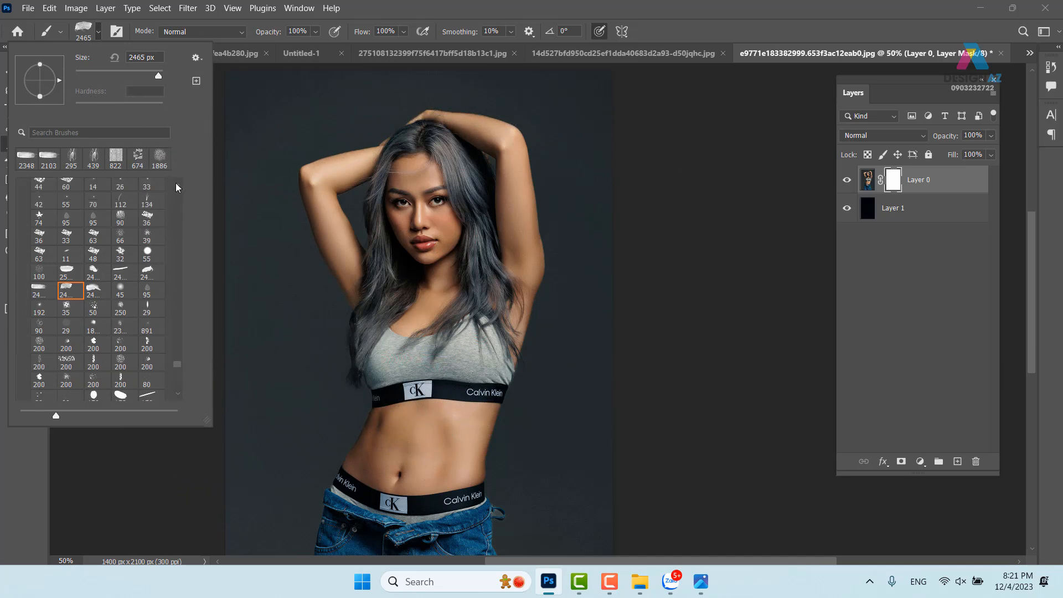
click(178, 185)
click(178, 185)
click(179, 185)
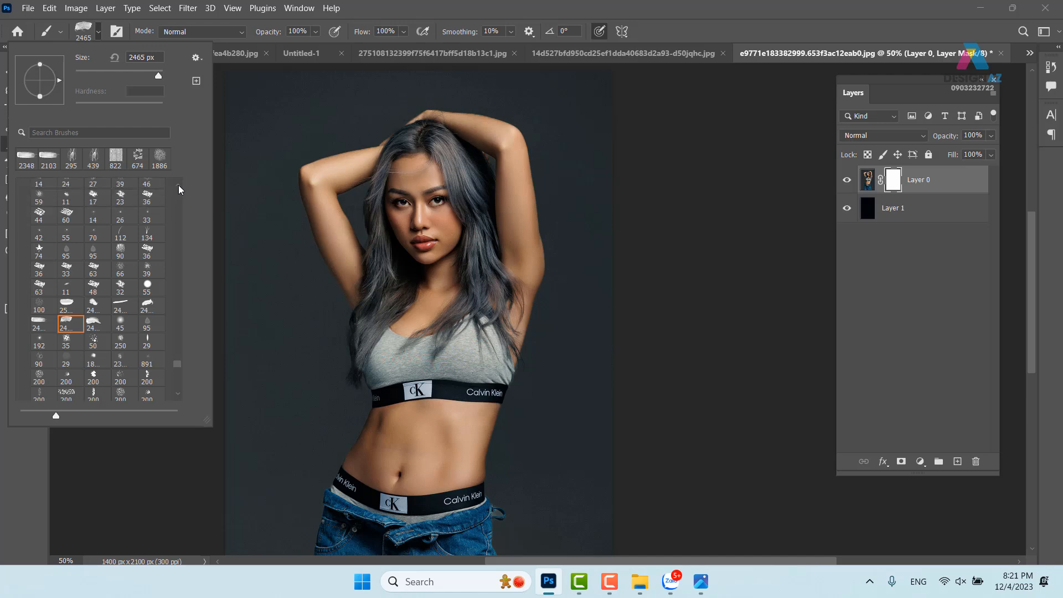
mouse_move(421, 296)
mouse_down()
mouse_move(373, 287)
mouse_move(188, 299)
mouse_up()
drag(420, 290, 384, 289)
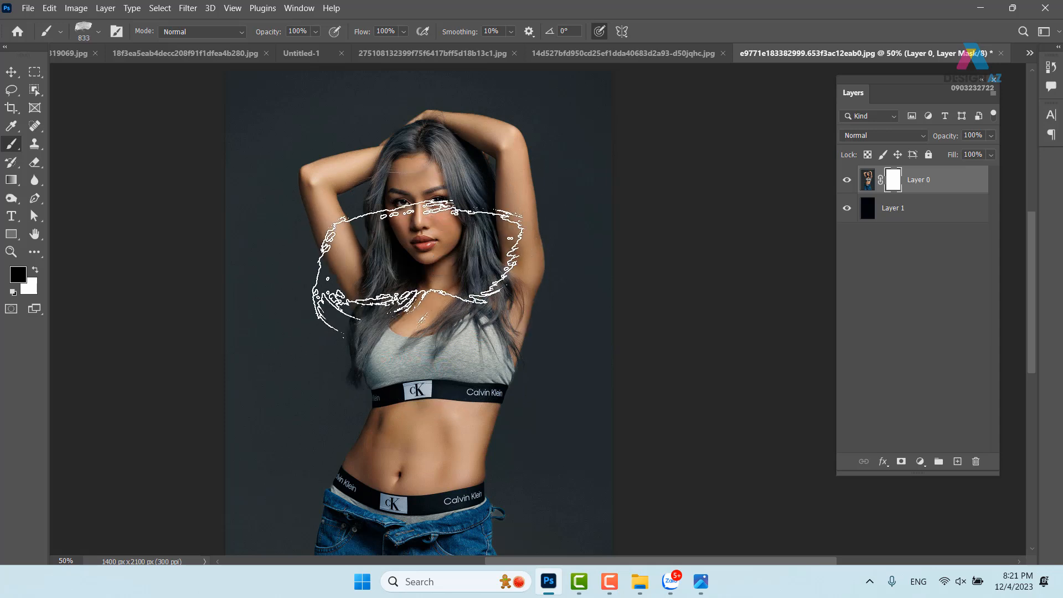
Step: Set the brush tip spacing to 116% in the brush settings
key(F5)
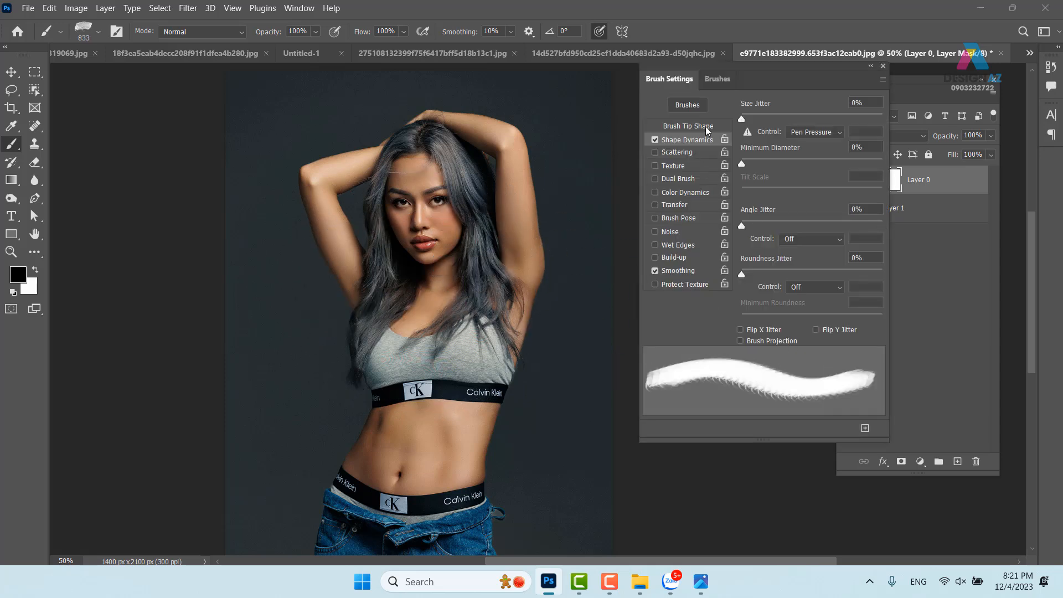
click(707, 129)
drag(770, 313, 817, 314)
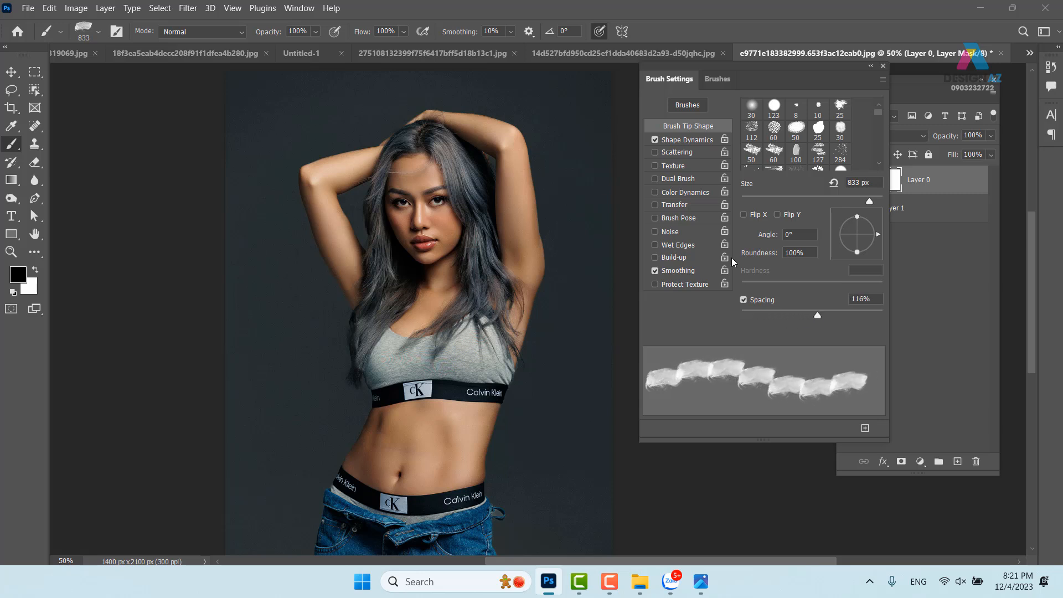
Step: Set the brush's size jitter to 56% and angle jitter to 100%, and enable Transfer with 32% opacity jitter
click(702, 140)
drag(749, 119, 820, 117)
drag(743, 225, 975, 228)
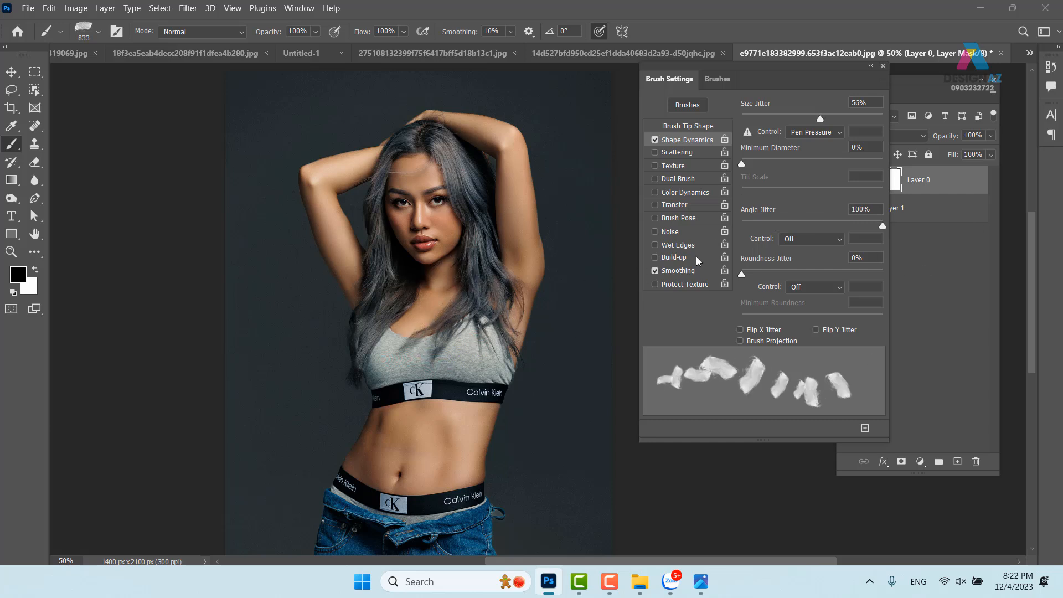
click(700, 211)
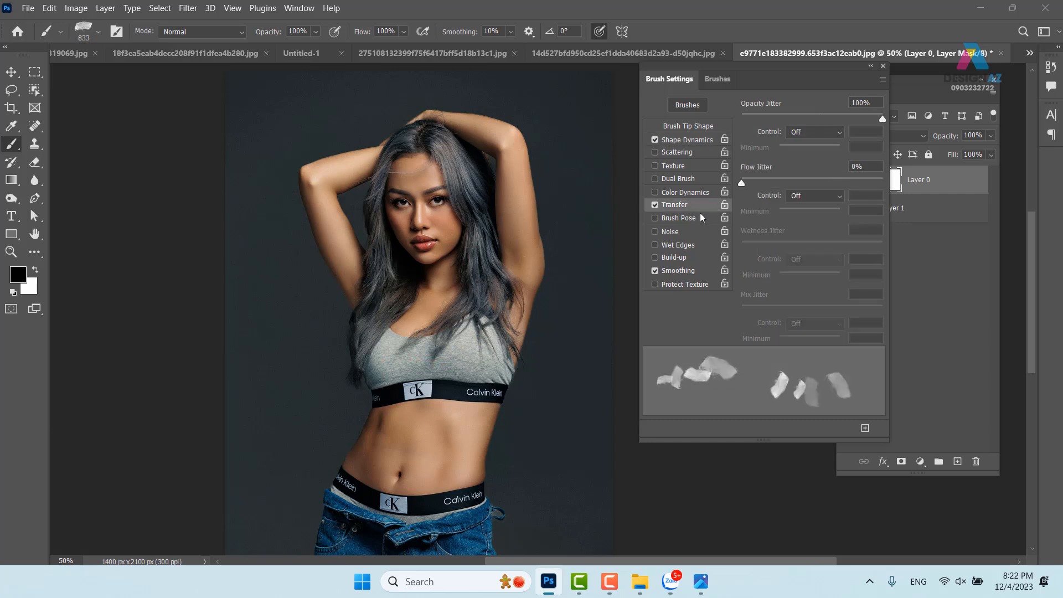
drag(823, 118, 787, 114)
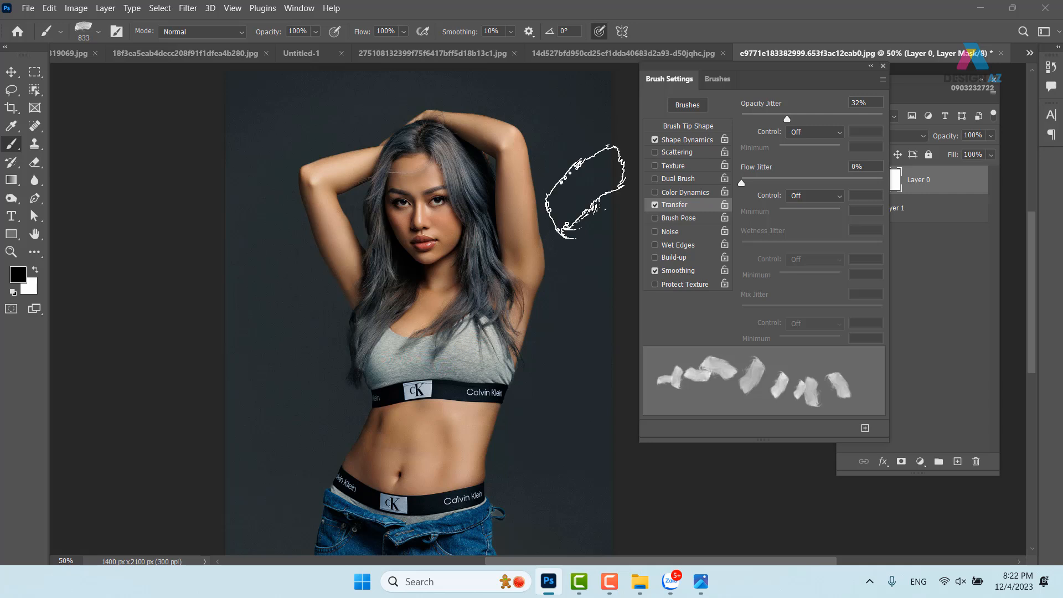
Step: Paint overlapping black brush stamps over the model on the photo layer's mask, resizing the brush to about 1255, 1764 and 1374 px
right_click(415, 291)
alt+right_click(373, 284)
drag(377, 285, 464, 264)
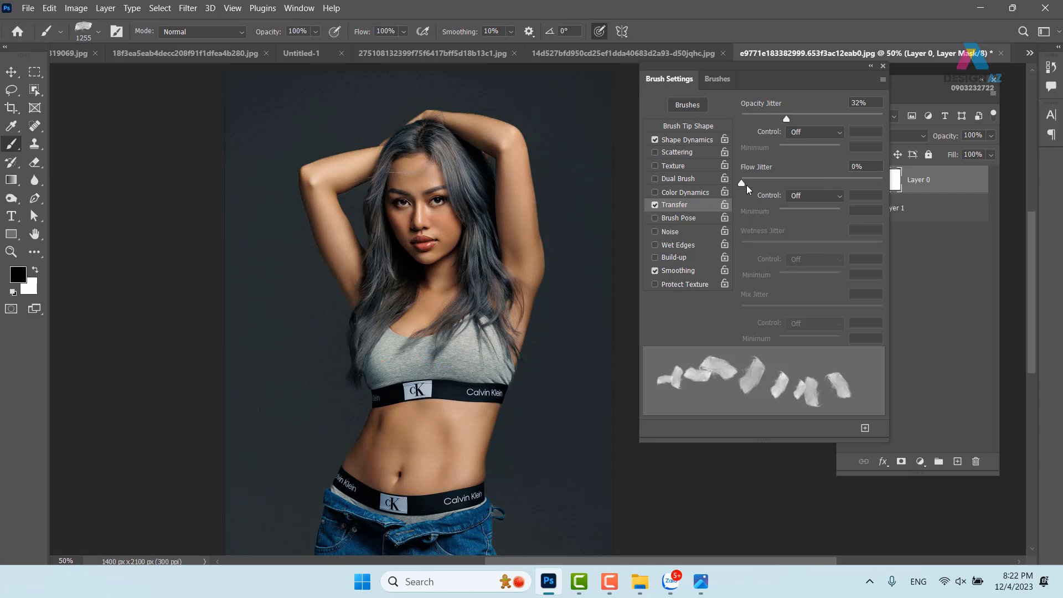
click(884, 65)
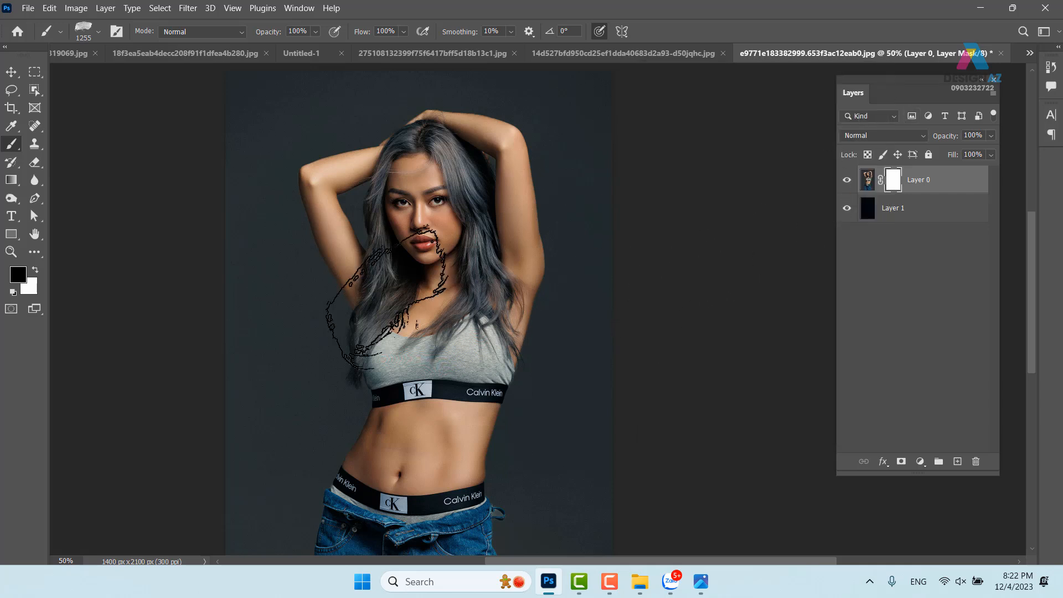
drag(410, 258, 515, 253)
click(427, 306)
click(414, 334)
mouse_move(480, 392)
mouse_down()
mouse_move(476, 318)
mouse_move(415, 335)
mouse_move(371, 476)
mouse_move(454, 529)
mouse_move(338, 274)
mouse_move(341, 244)
mouse_move(432, 263)
mouse_move(494, 156)
mouse_move(465, 213)
mouse_move(390, 194)
mouse_move(477, 318)
mouse_move(443, 318)
mouse_up()
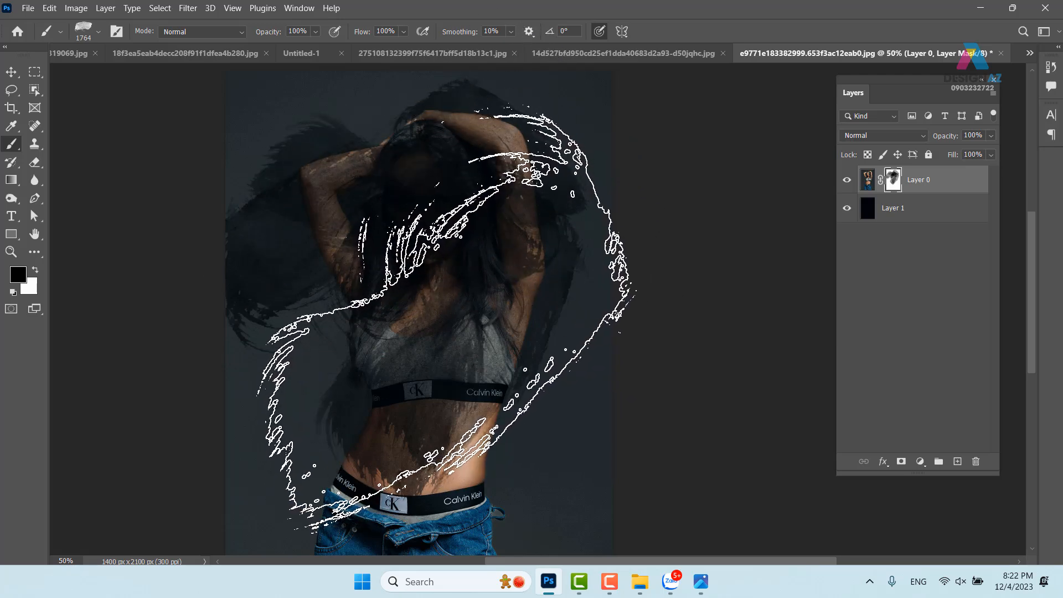
drag(434, 342, 338, 343)
mouse_move(451, 414)
mouse_down()
mouse_move(410, 412)
mouse_move(356, 356)
mouse_move(333, 379)
mouse_up()
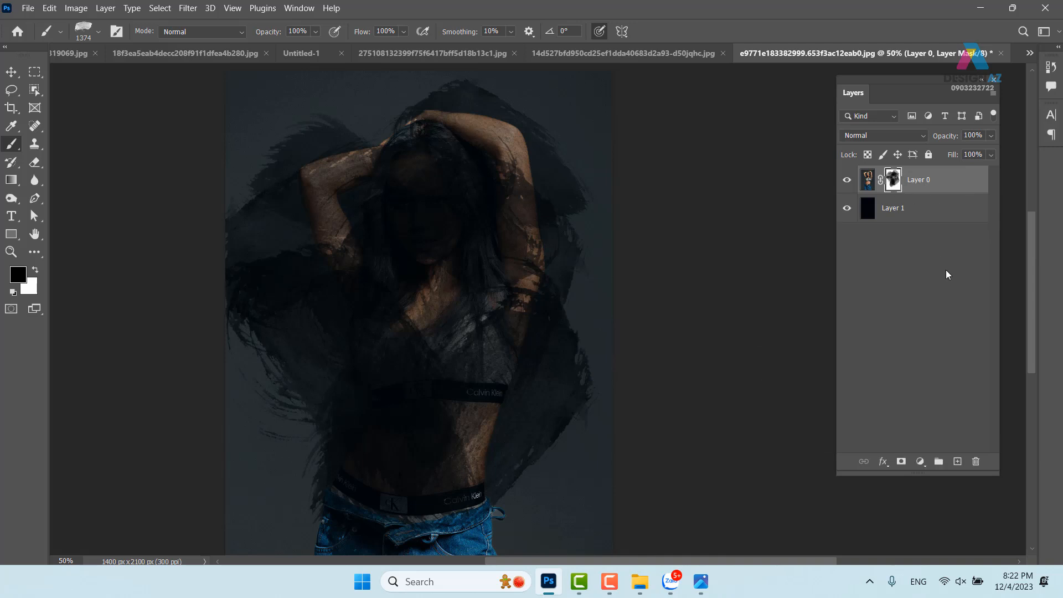
Step: Invert the photo layer's mask and paint white over the model's neck and chest with the brush resized to 785 px
key(ctrl+i)
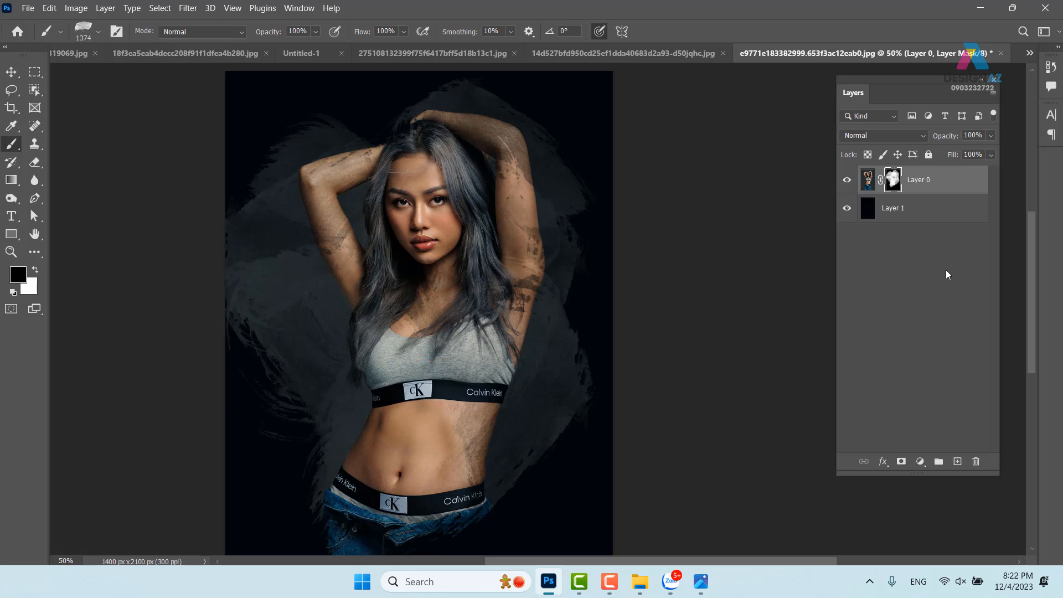
drag(430, 292, 326, 293)
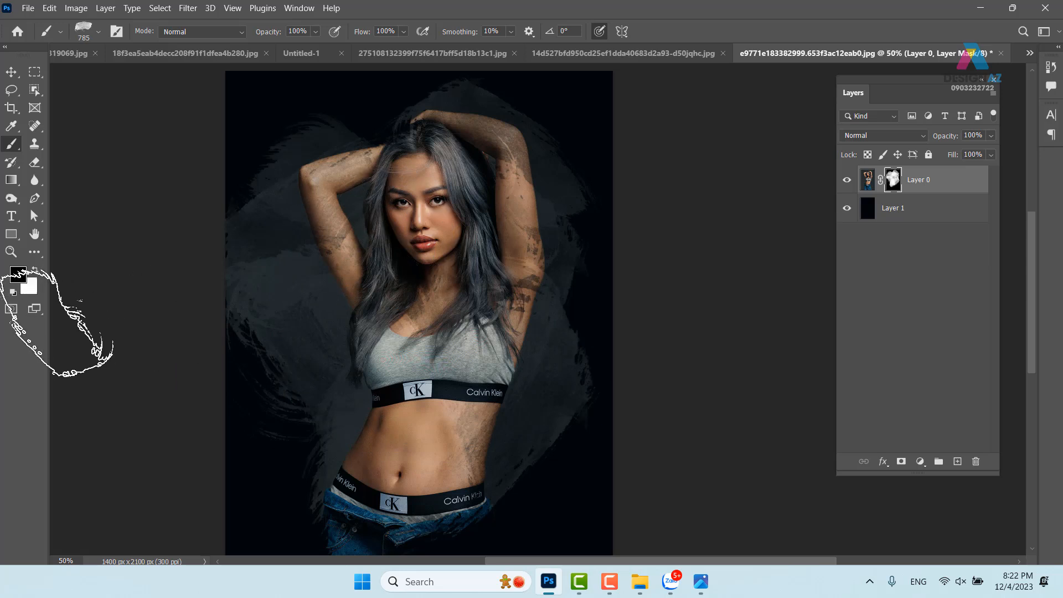
key(x)
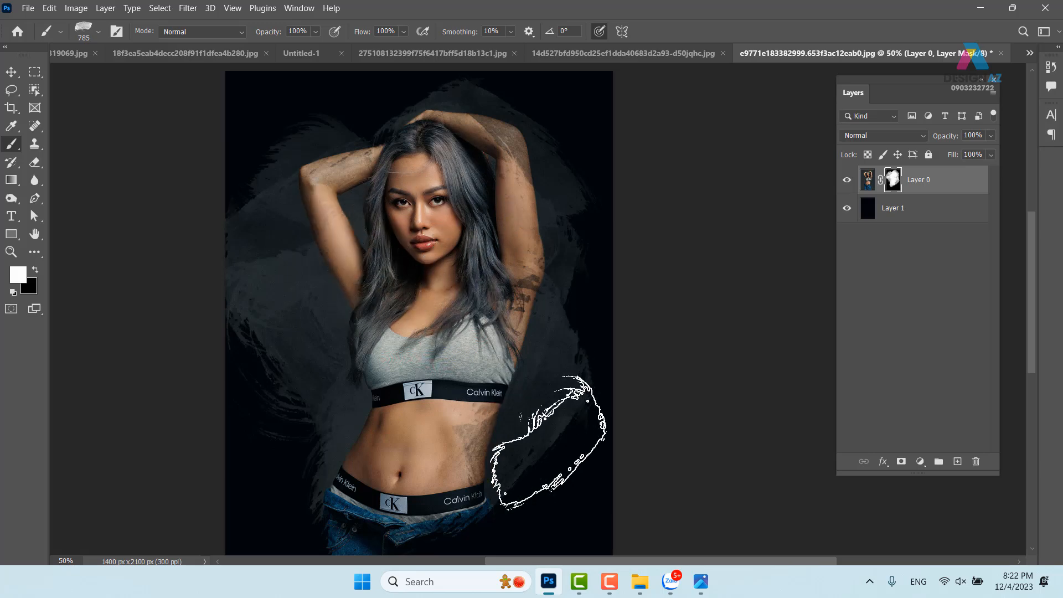
Step: Examine the brush-textured mask around the model's waist, hair, arms and face at 100%, and the whole poster at 50%
scroll(545, 429, down, 5)
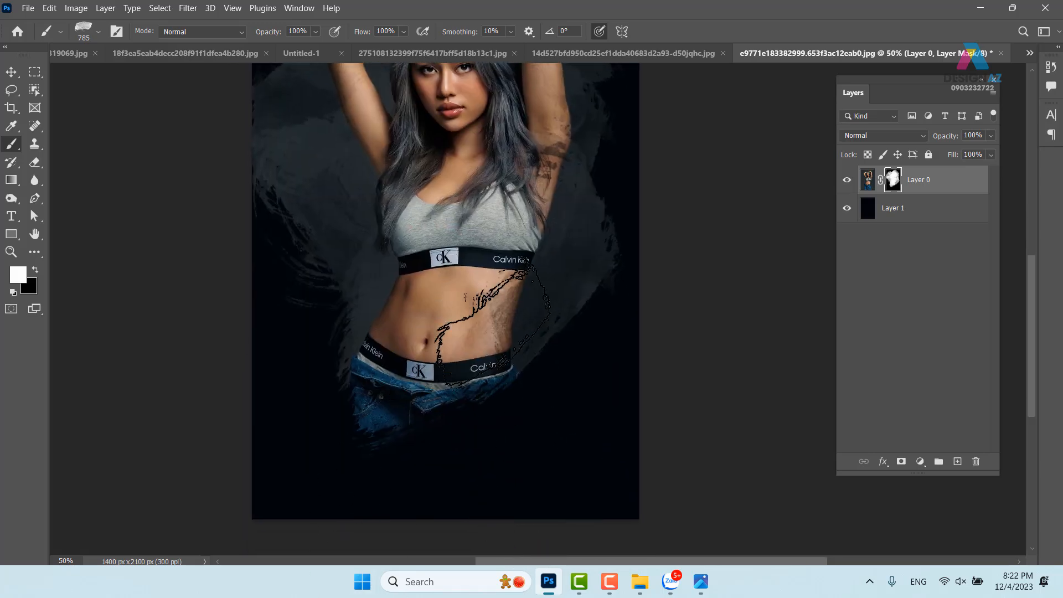
key(ctrl+plus)
key(ctrl+plus)
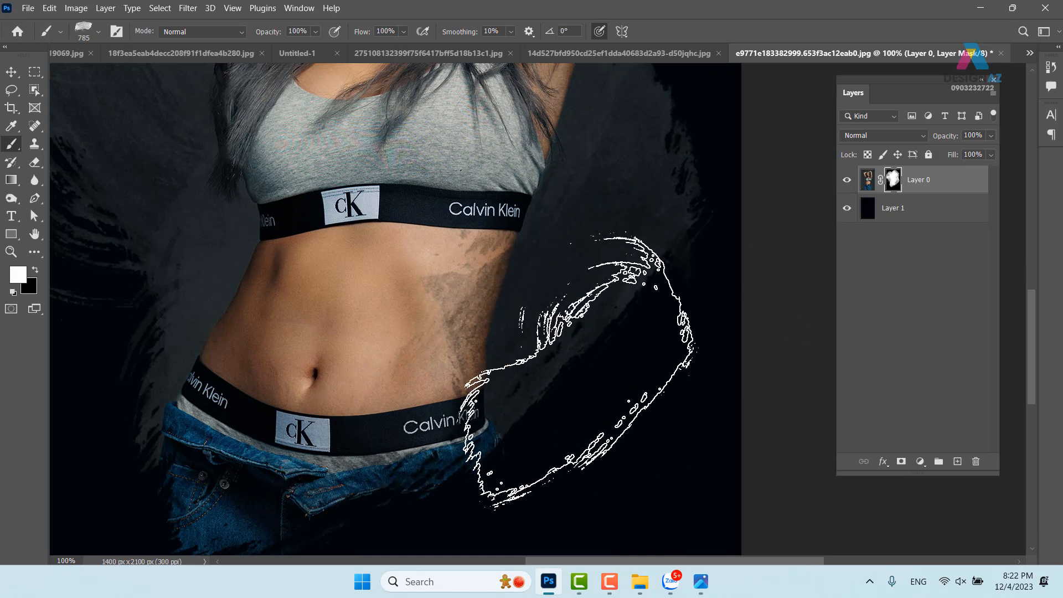
drag(461, 339, 622, 536)
drag(492, 350, 421, 353)
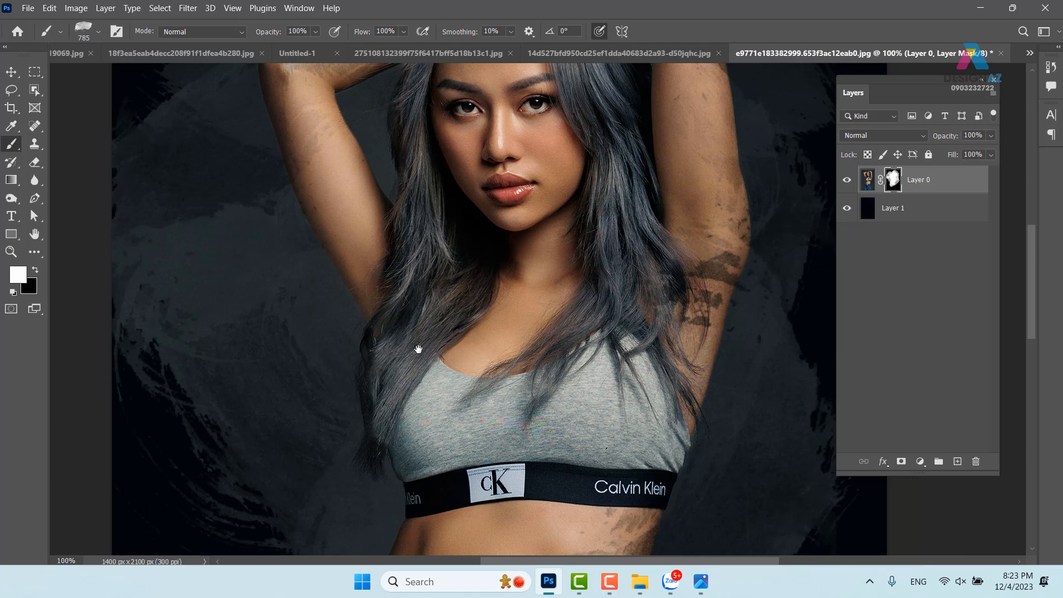
drag(476, 290, 419, 399)
drag(532, 295, 515, 349)
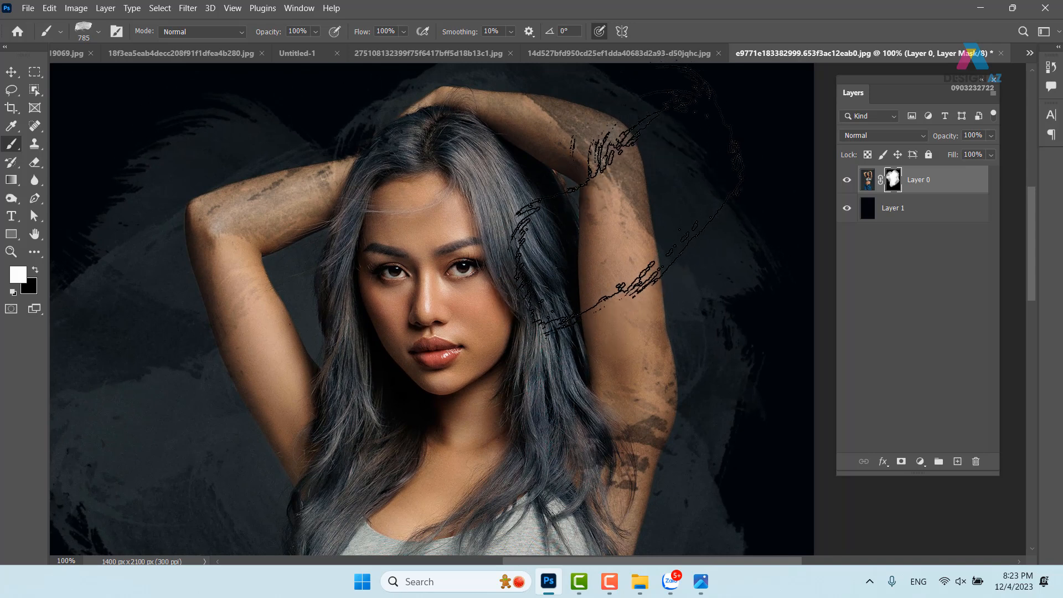
key(ctrl+minus)
key(ctrl+minus)
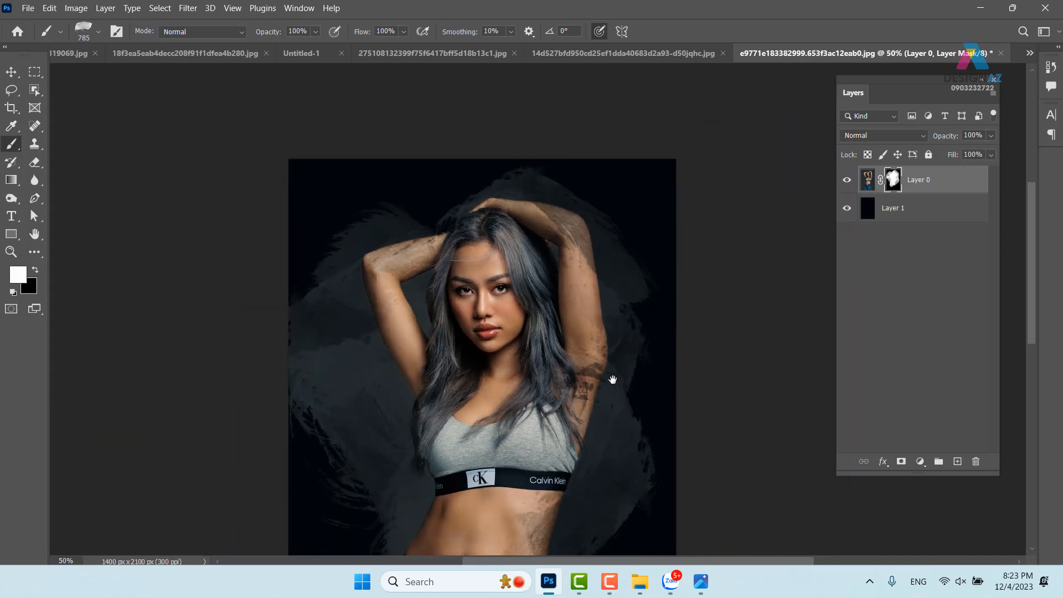
drag(617, 374, 611, 270)
Step: Switch to Zalo, start attaching a file in the Lớp đồ họa 2.6/11 group chat, and browse to thuvienanh on drive E
click(623, 53)
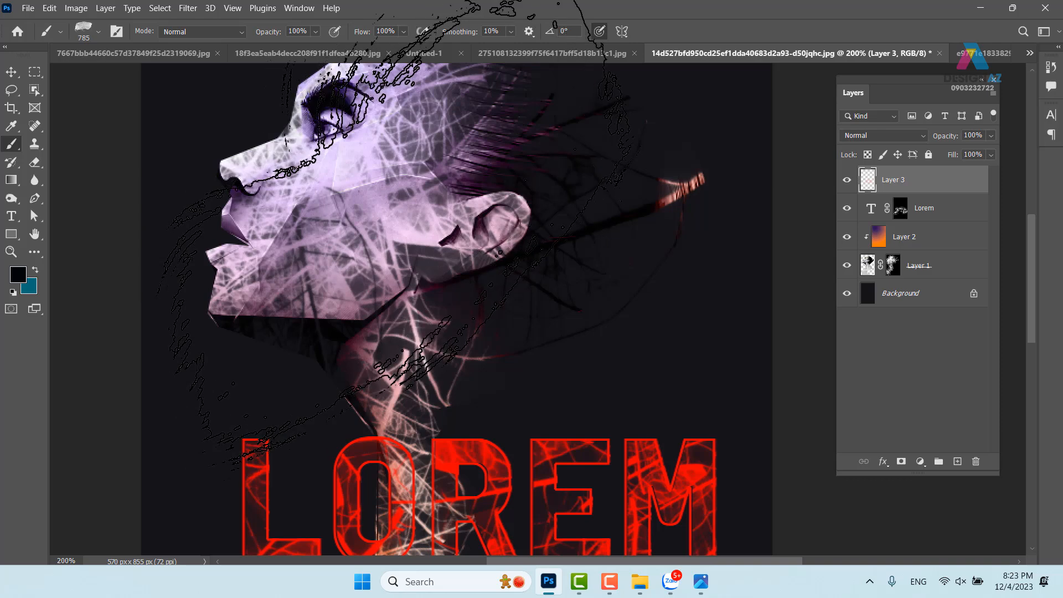
click(670, 593)
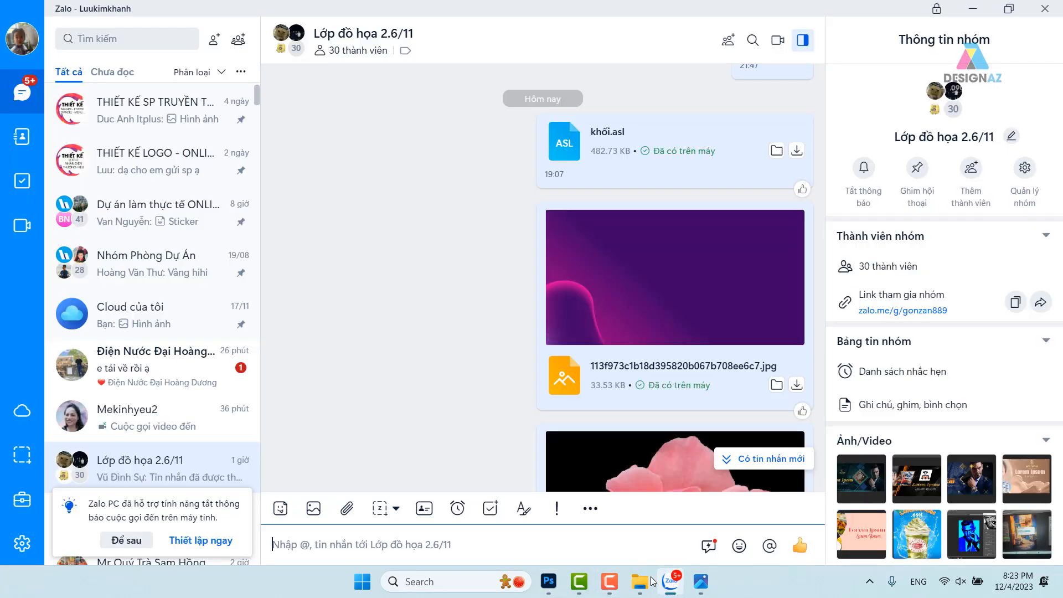
click(347, 508)
click(390, 444)
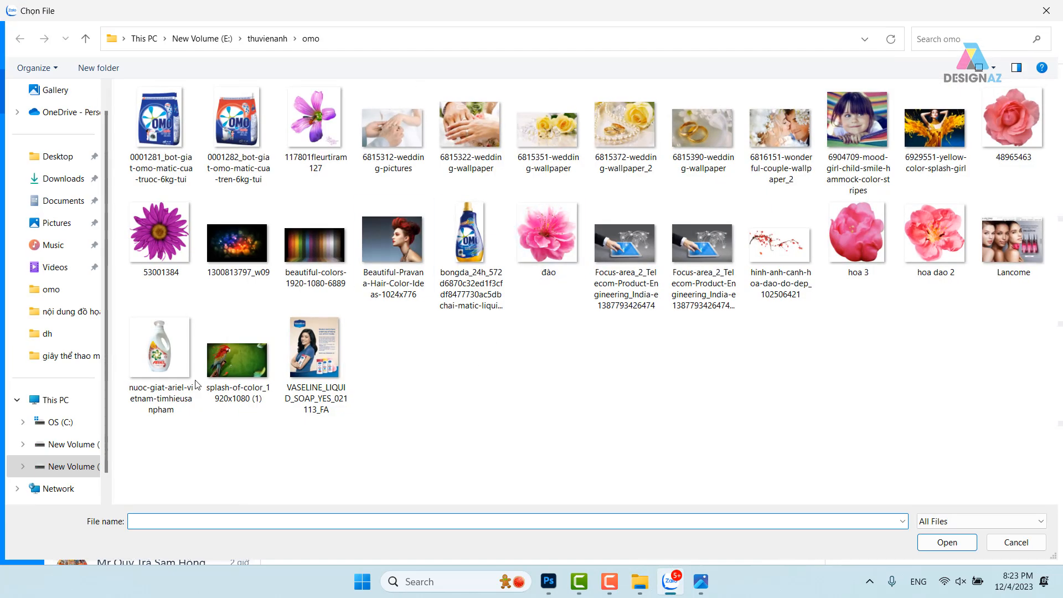
click(69, 467)
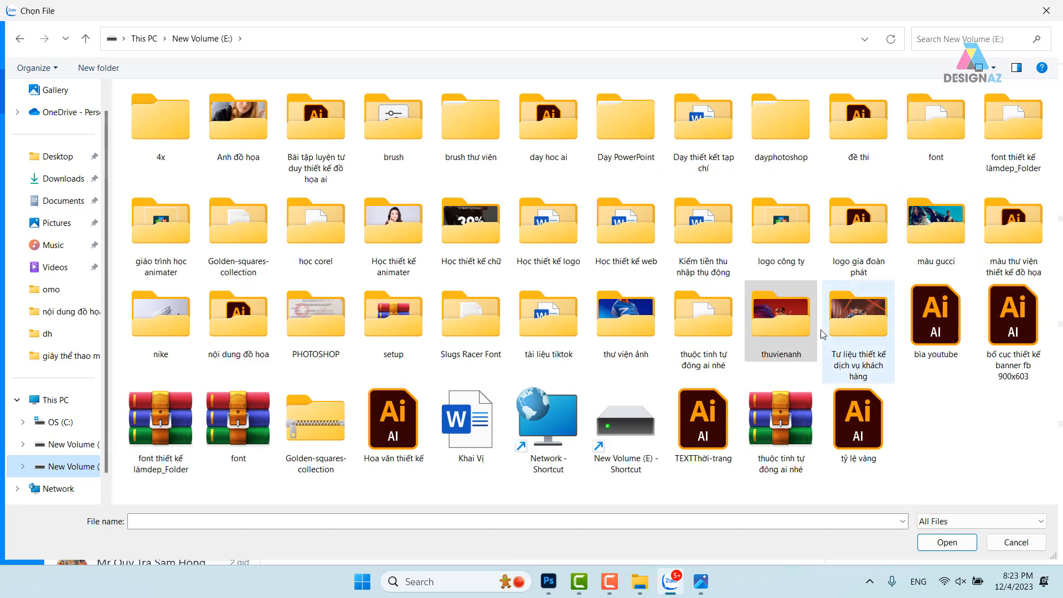
double_click(774, 336)
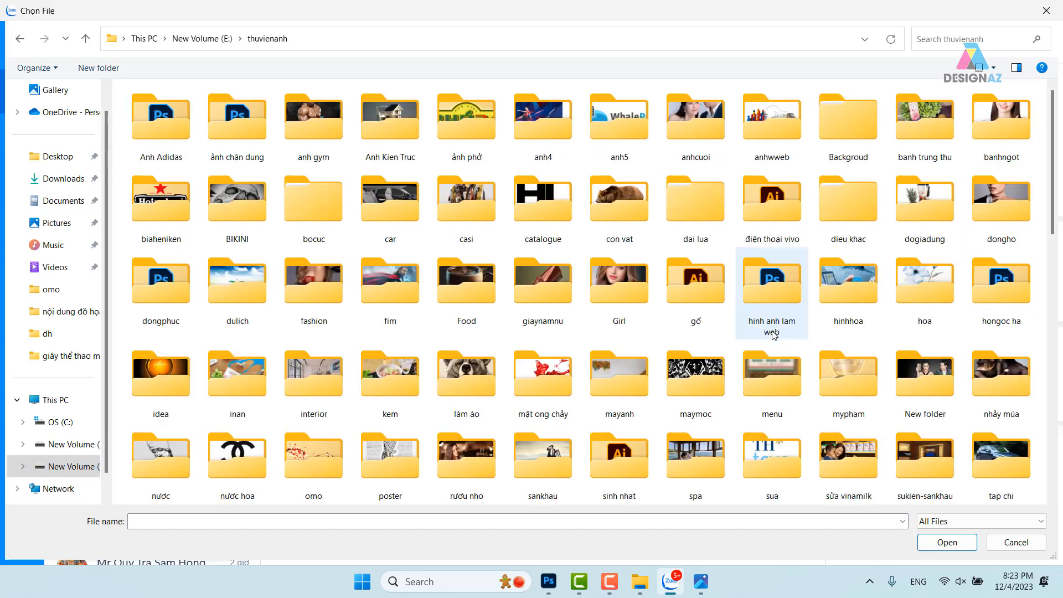
Step: Browse into the hinhhoa folder and open its dh subfolder
click(849, 302)
double_click(848, 302)
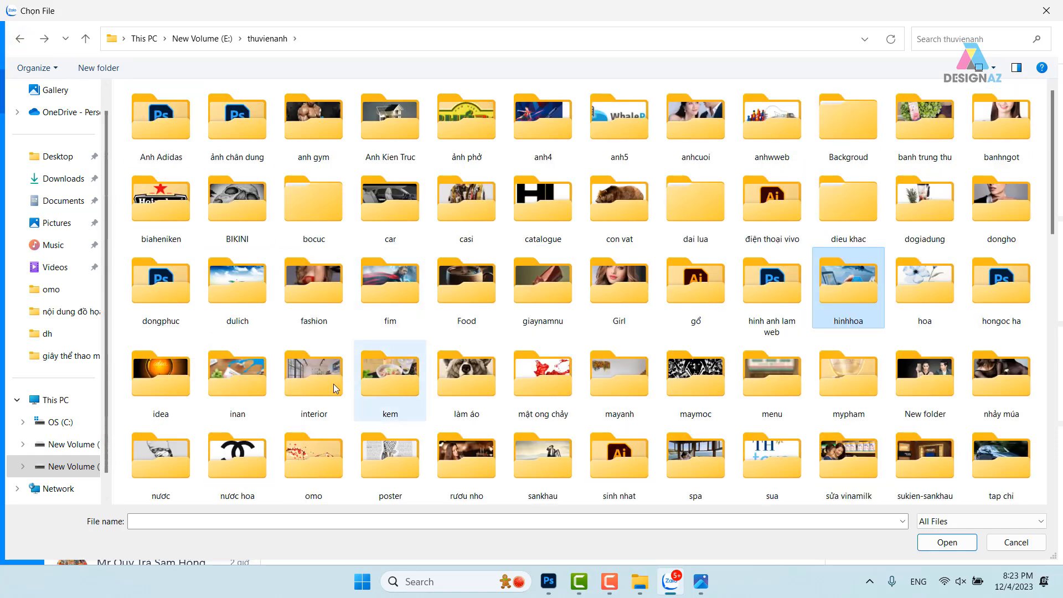
click(316, 387)
key(h)
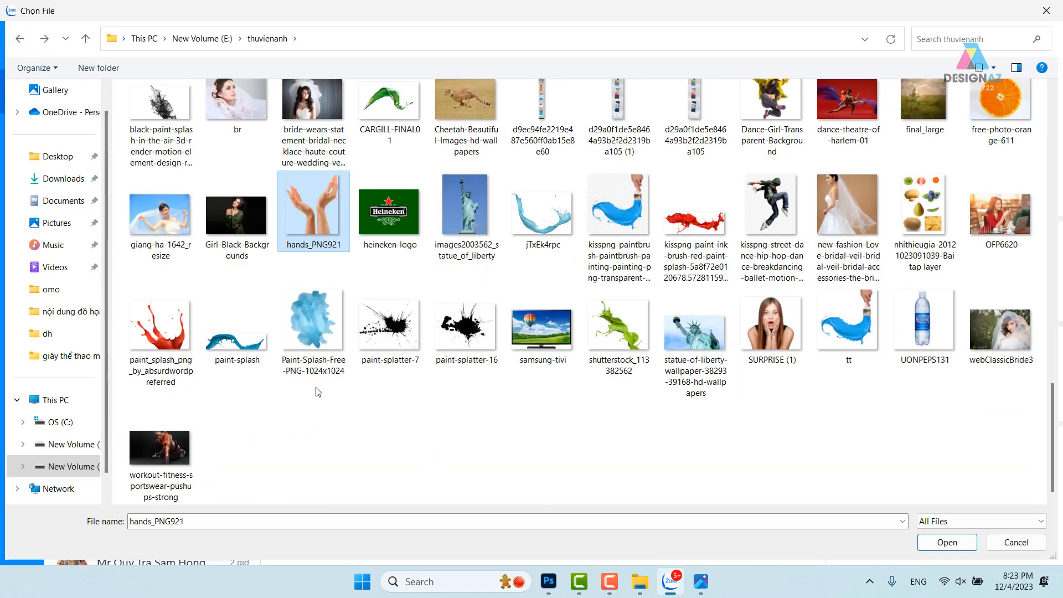
key(h)
key(h)
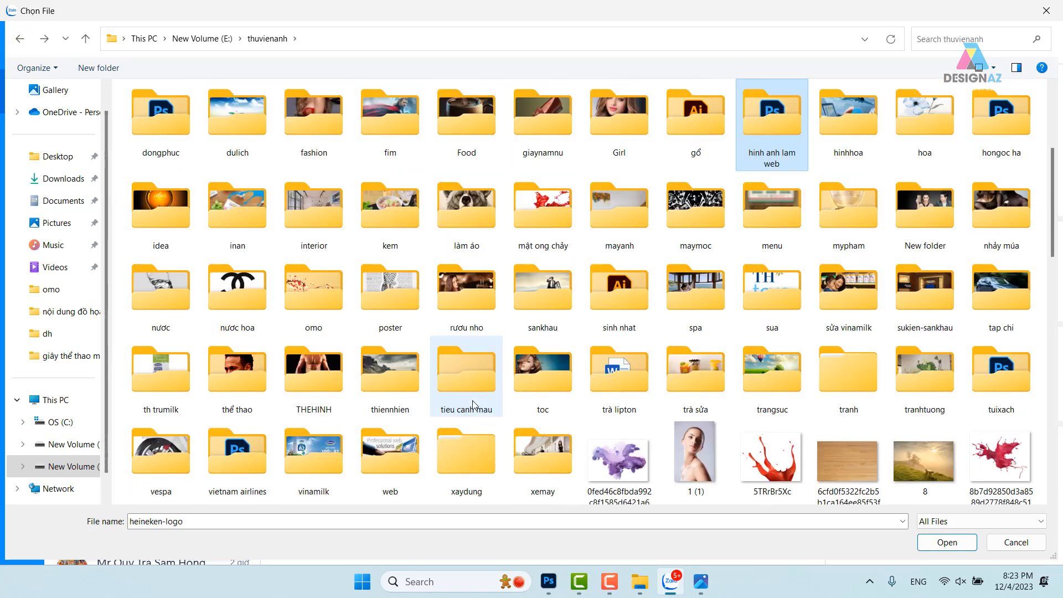
double_click(845, 125)
double_click(240, 135)
click(618, 338)
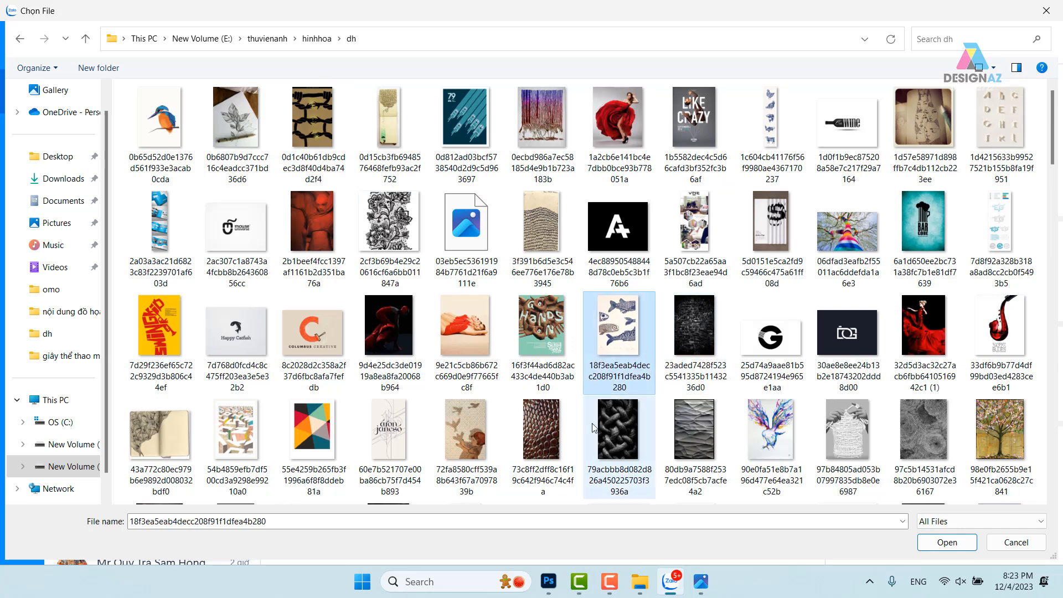
ctrl+click(543, 238)
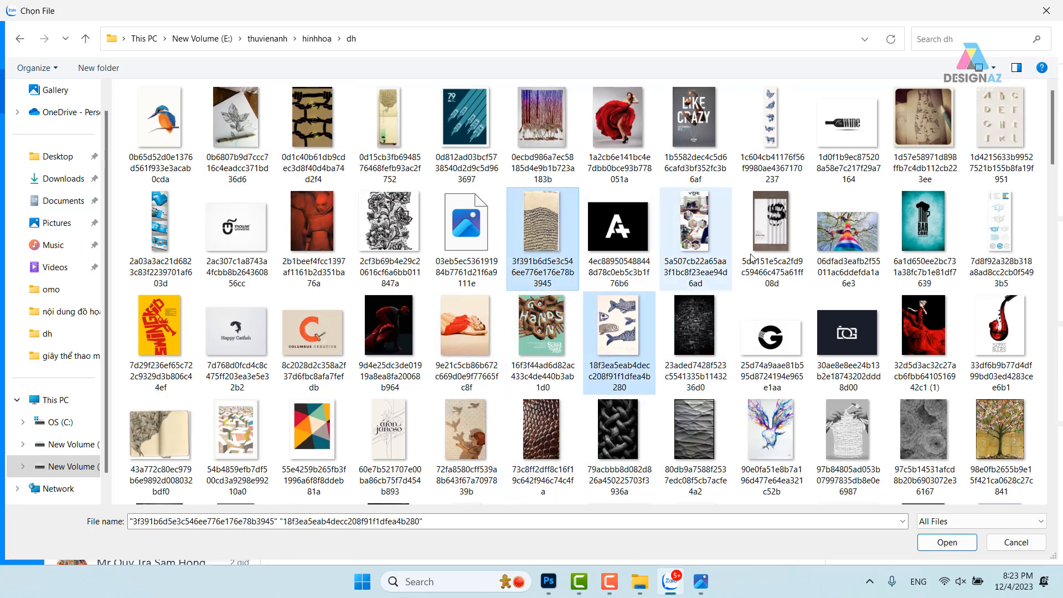
scroll(798, 272, down, 5)
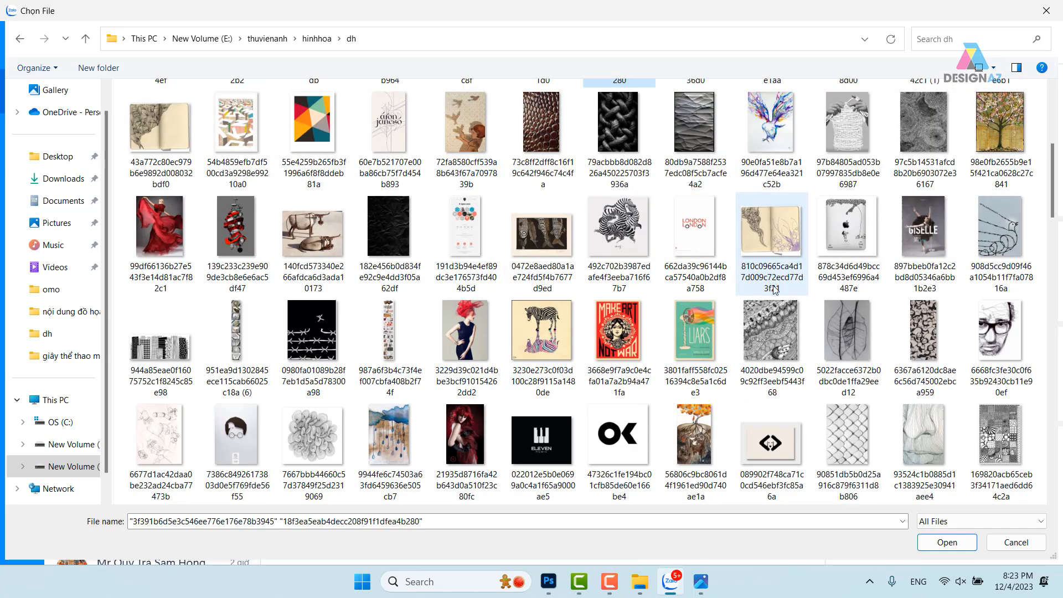
ctrl+click(314, 440)
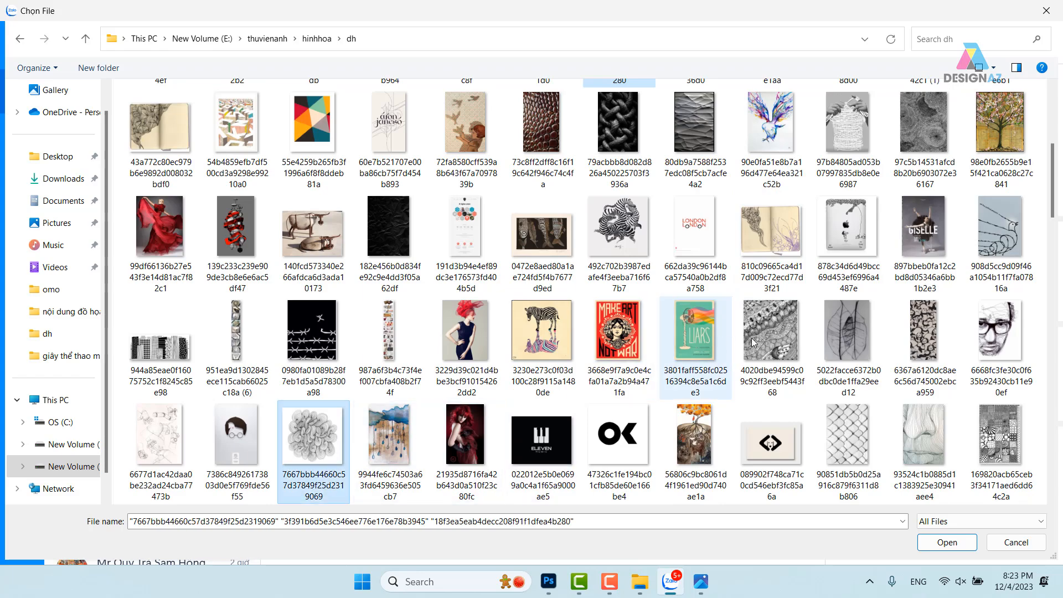
ctrl+click(858, 344)
click(965, 545)
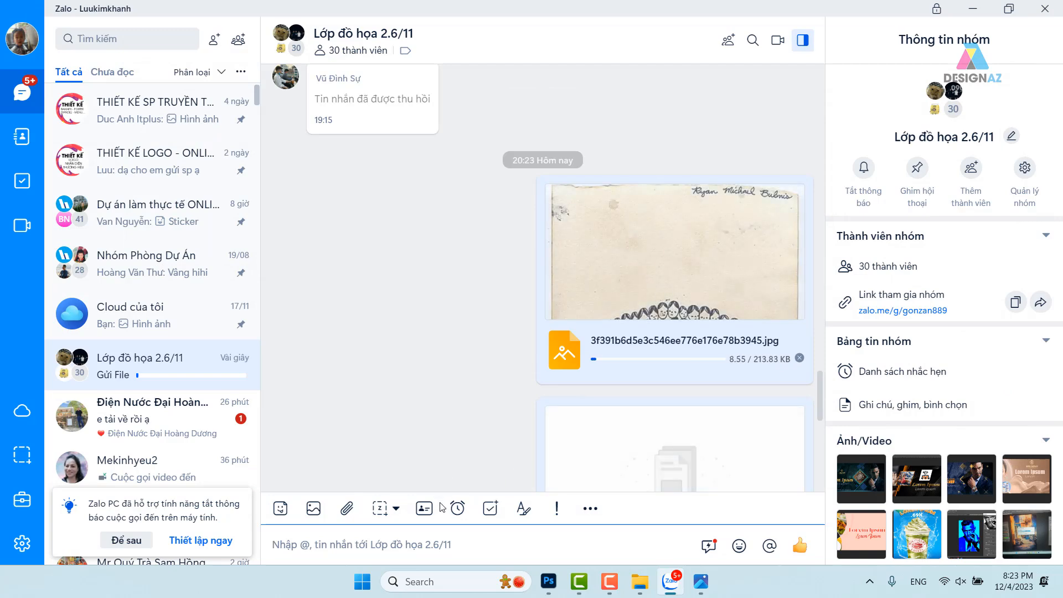
Step: Attach the scribbled portrait 6668fc3fe30c0f635b92430cb11e90ef from the dh folder and send it to the group chat
click(347, 509)
click(366, 443)
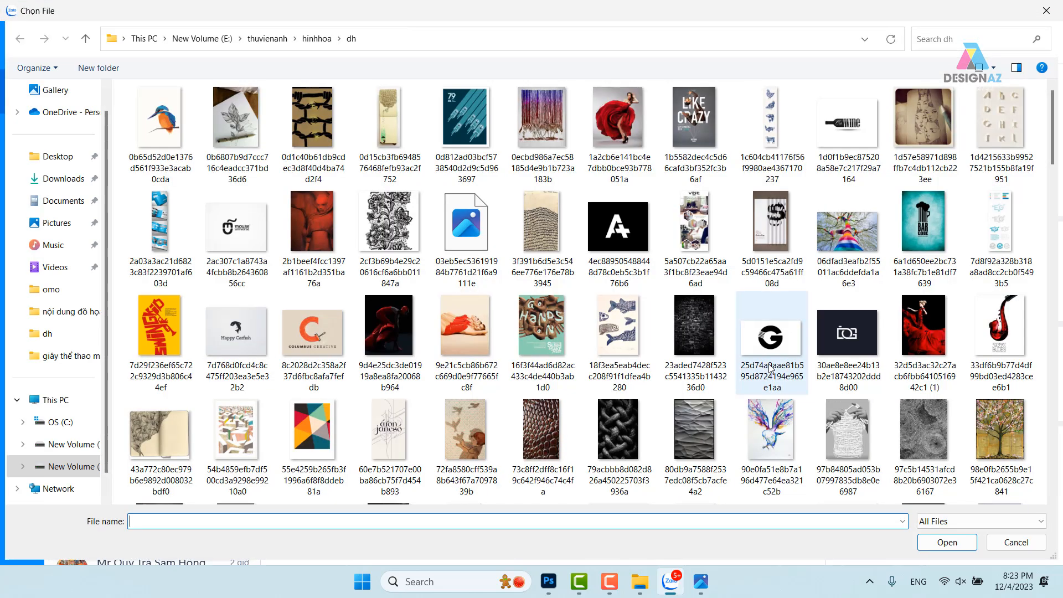
scroll(868, 311, down, 3)
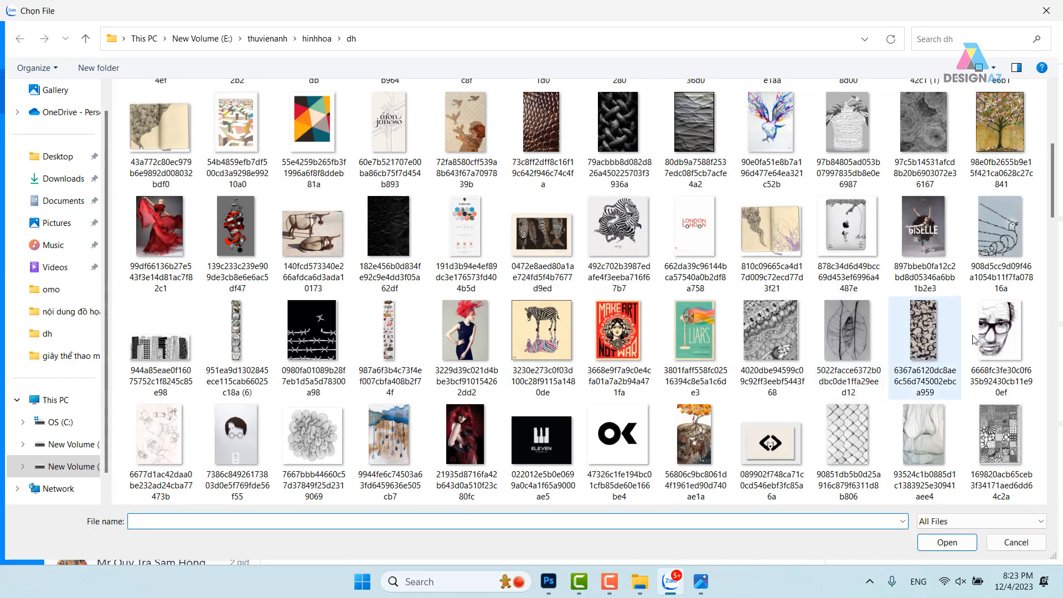
click(996, 342)
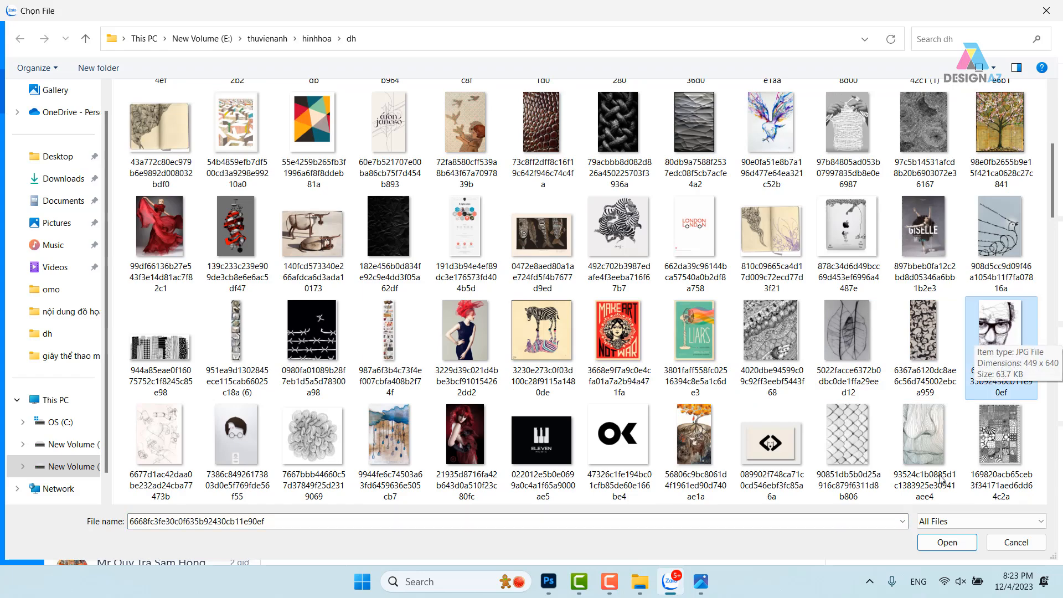
click(947, 543)
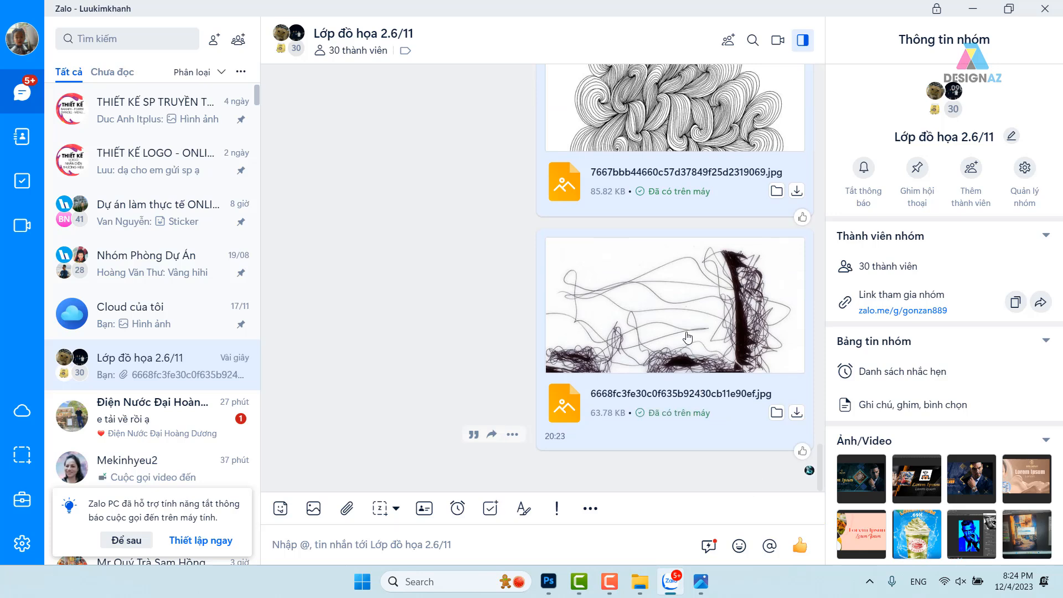
Step: Preview the sent scribbled portrait at full size, and switch to Photoshop to view the whole LOREM portrait poster
click(689, 353)
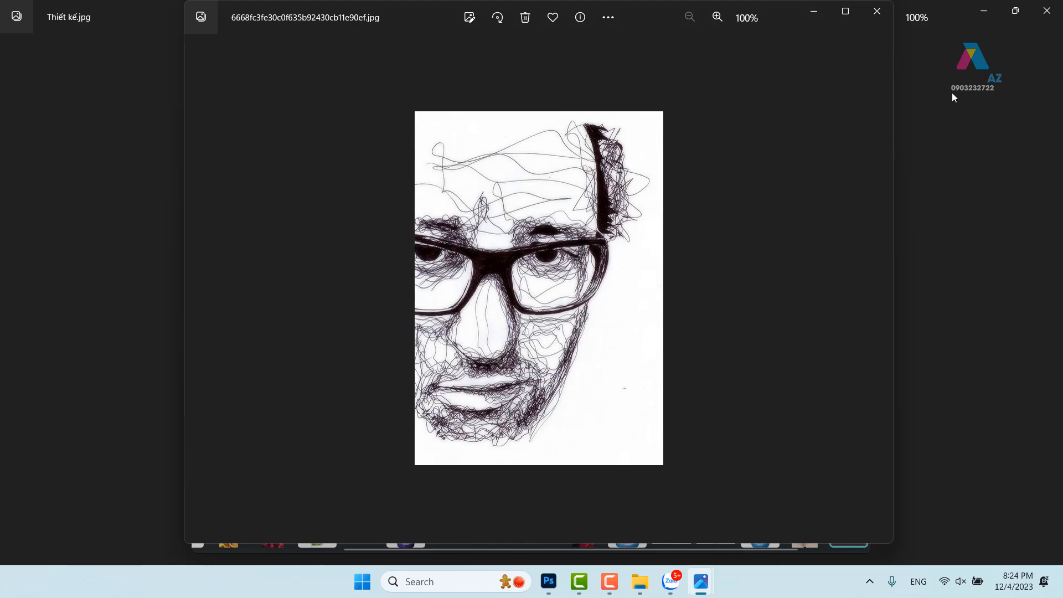
click(549, 581)
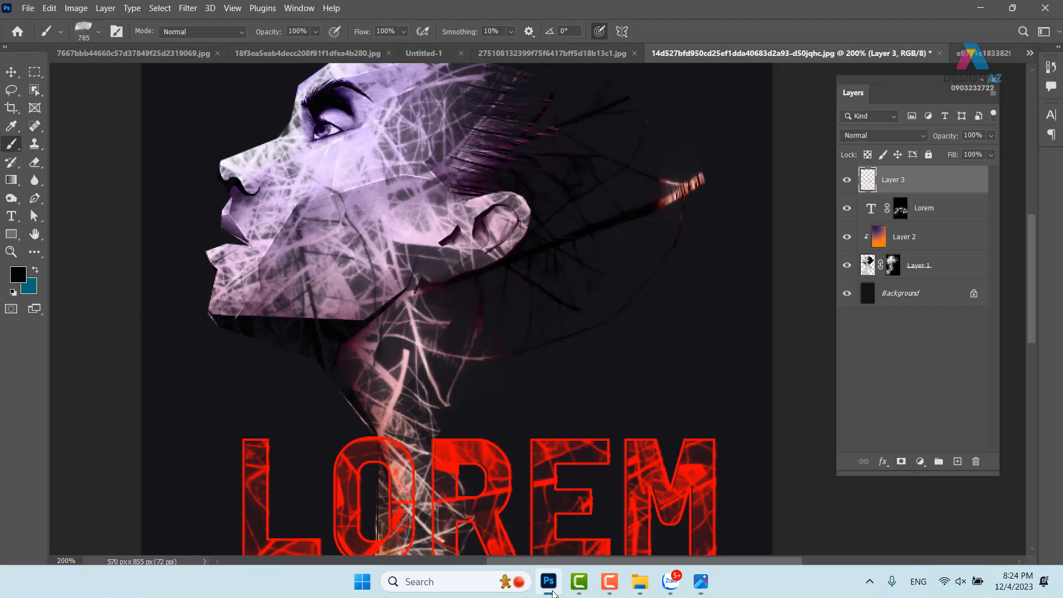
key(ctrl+minus)
key(ctrl+minus)
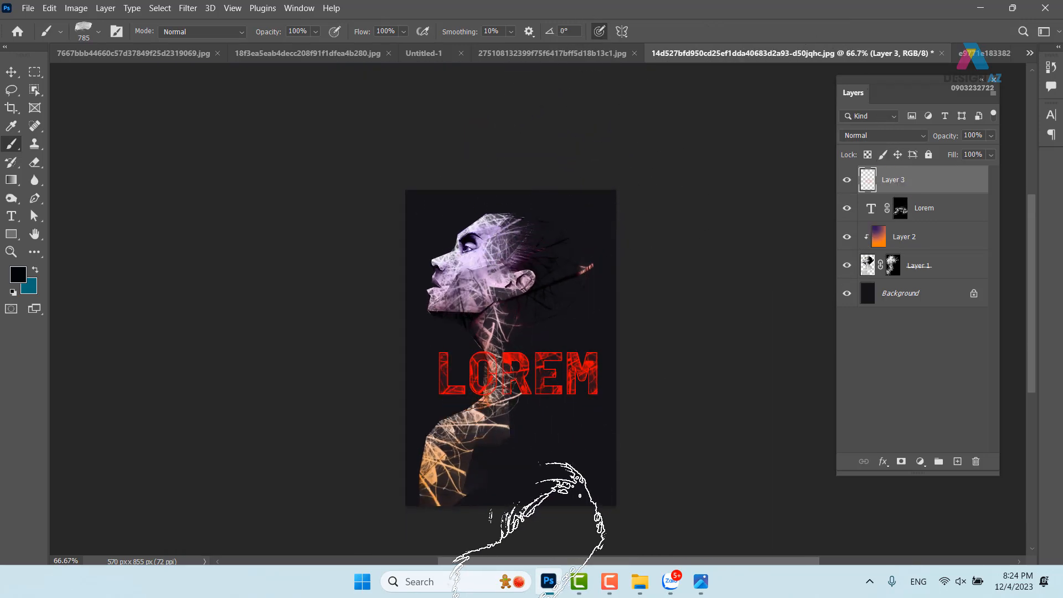
Step: Switch to Zalo and send the profile portrait 14d527bfd950cd25ef1dda40683d2a93-d50jqhc from thuvienanh's hinh anh lam web folder to the group chat
click(672, 582)
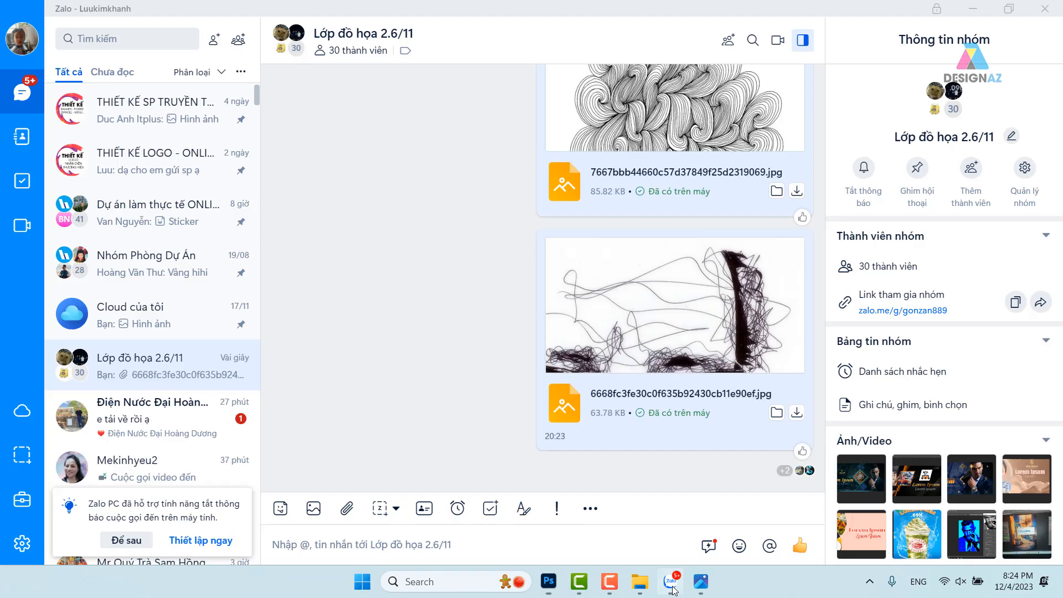
click(347, 508)
click(387, 452)
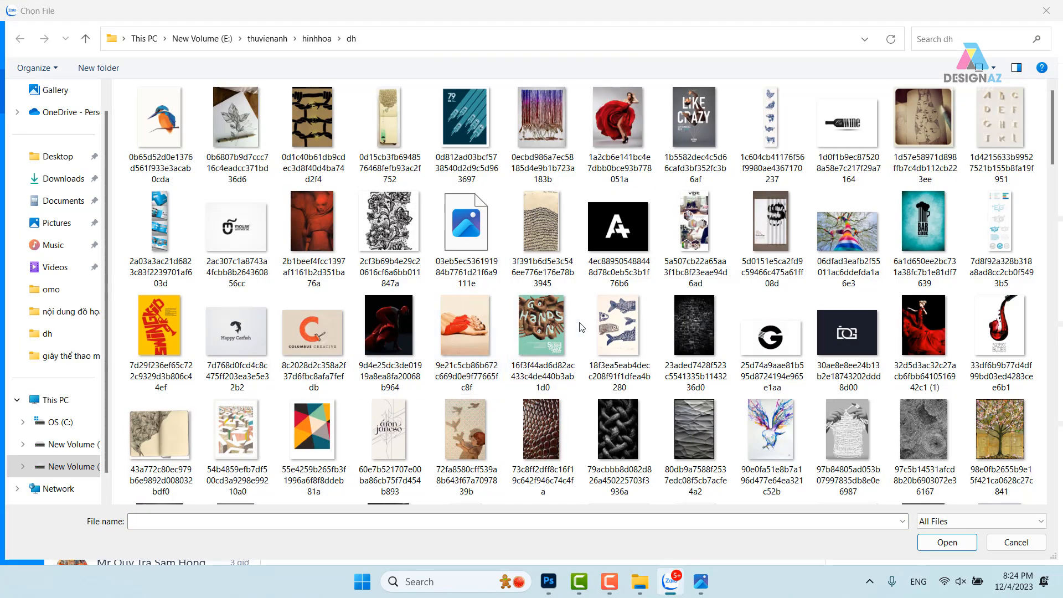
scroll(582, 328, down, 5)
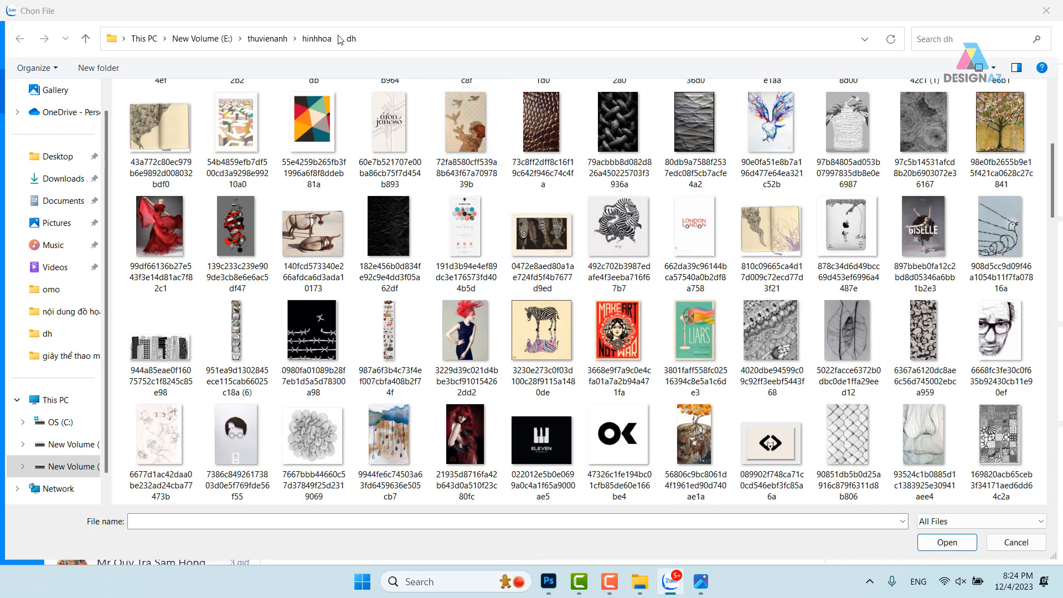
click(268, 38)
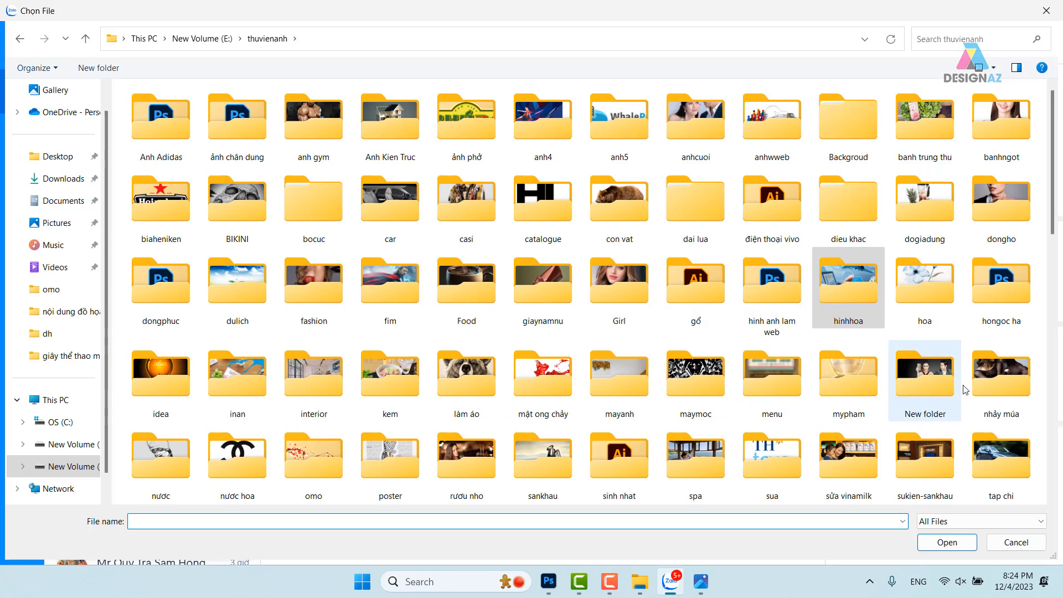
double_click(790, 288)
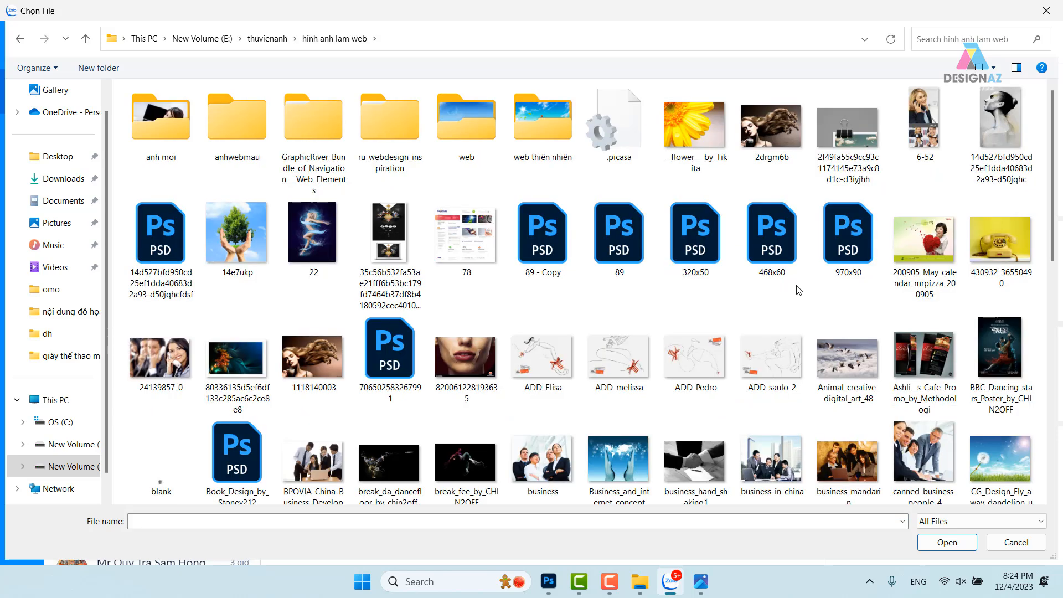
click(991, 132)
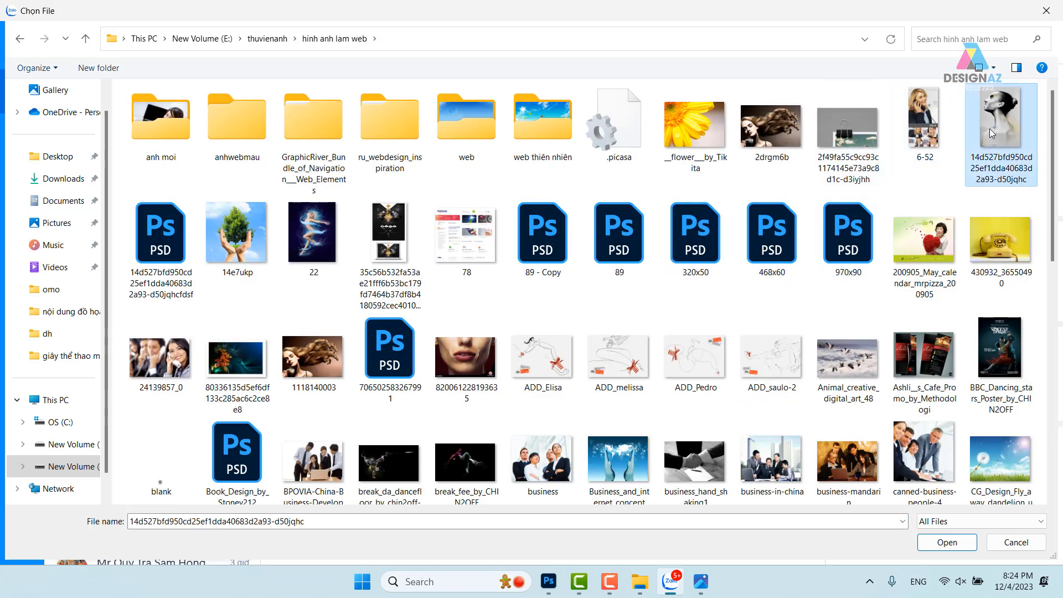
double_click(989, 128)
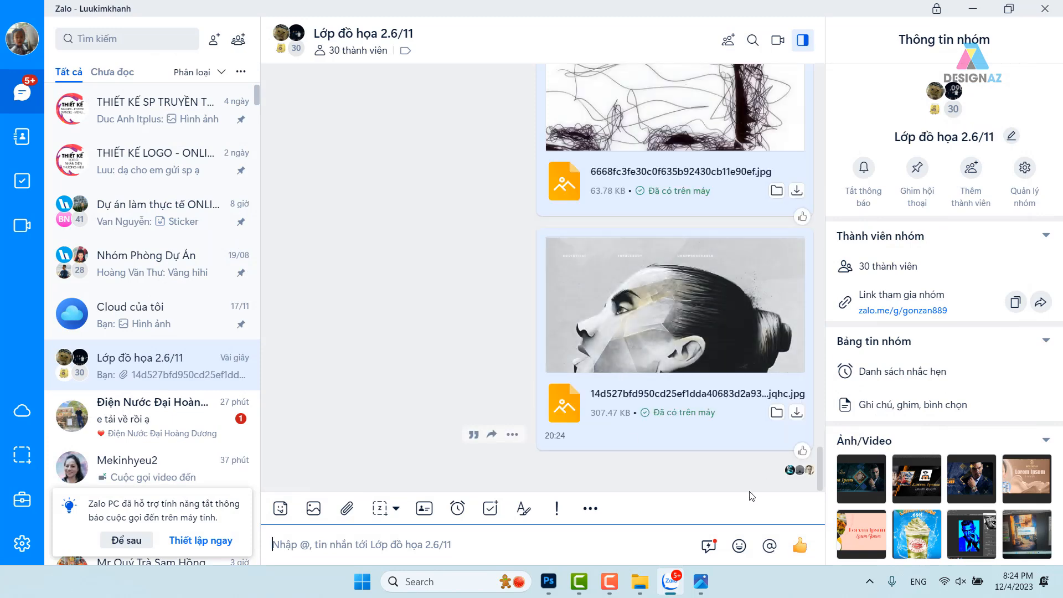
Step: Switch to Photoshop and review the open LOREM poster, wood texture, masked woman portrait, fish print and swirl line-art documents
click(550, 580)
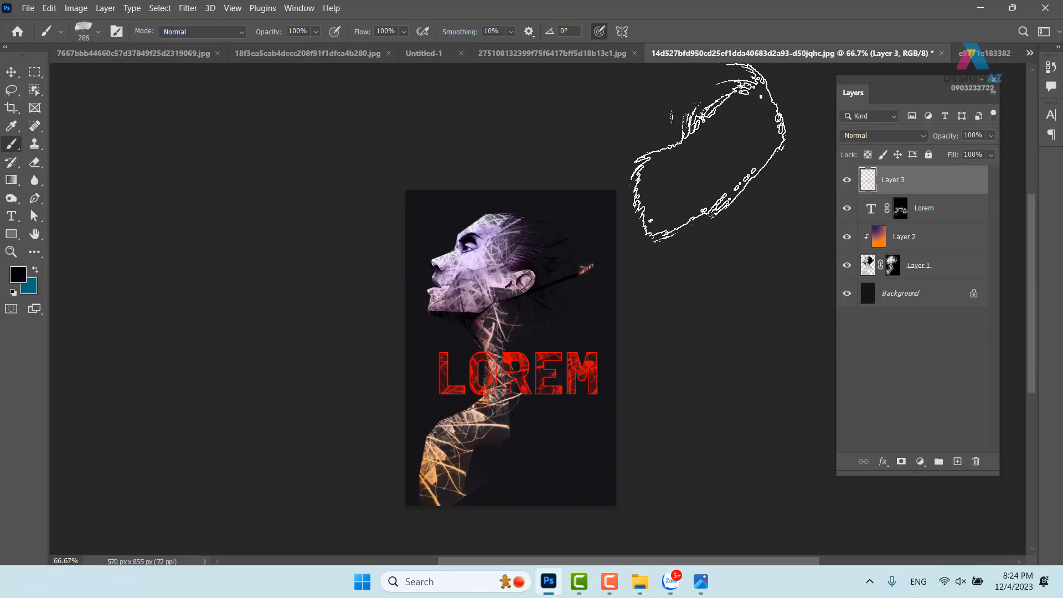
key(ctrl+plus)
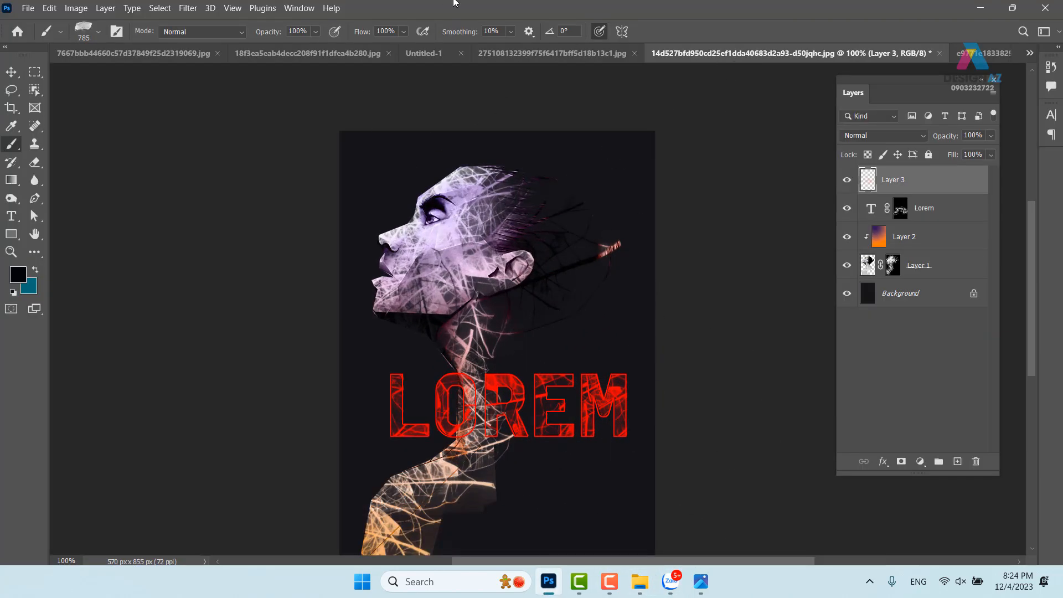
click(527, 57)
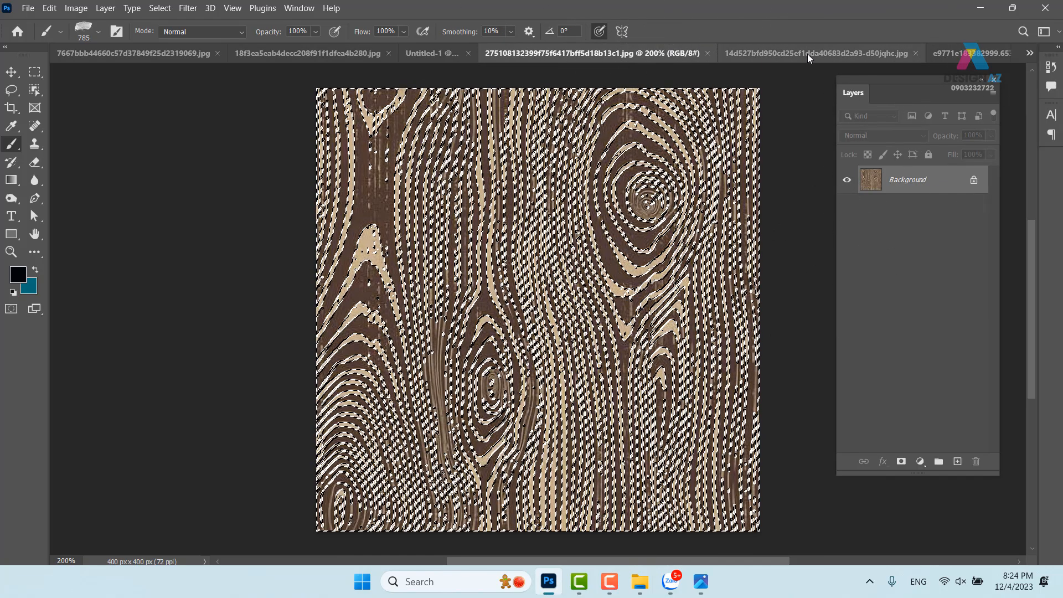
click(875, 54)
click(973, 56)
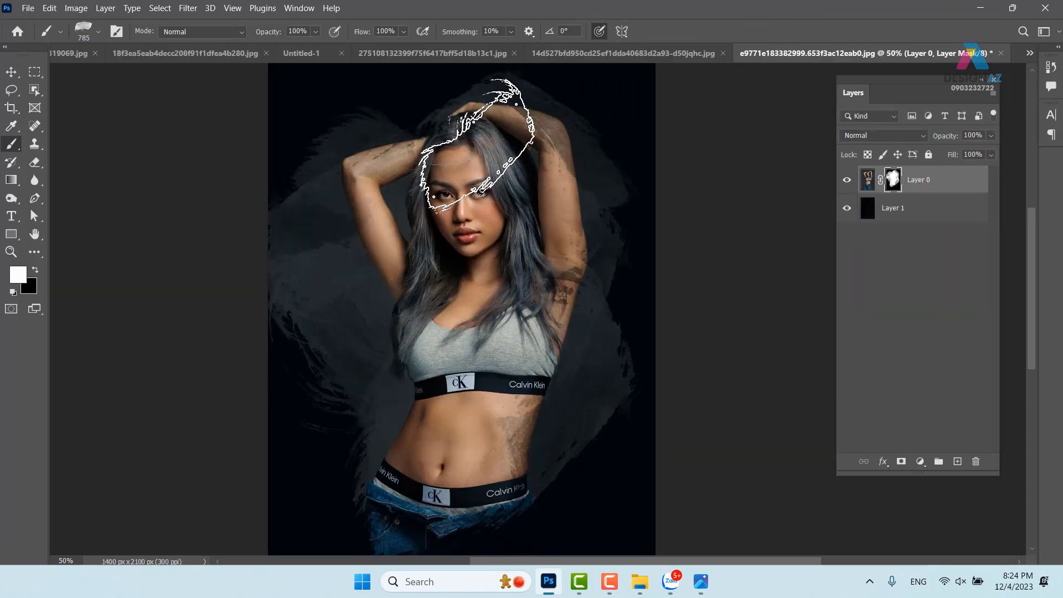
click(158, 52)
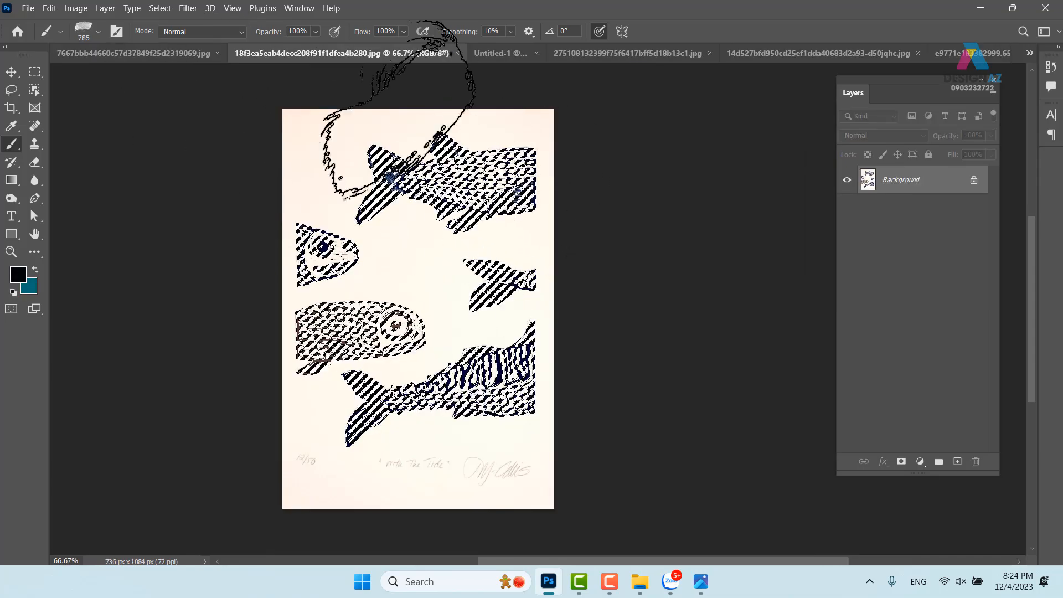
click(456, 53)
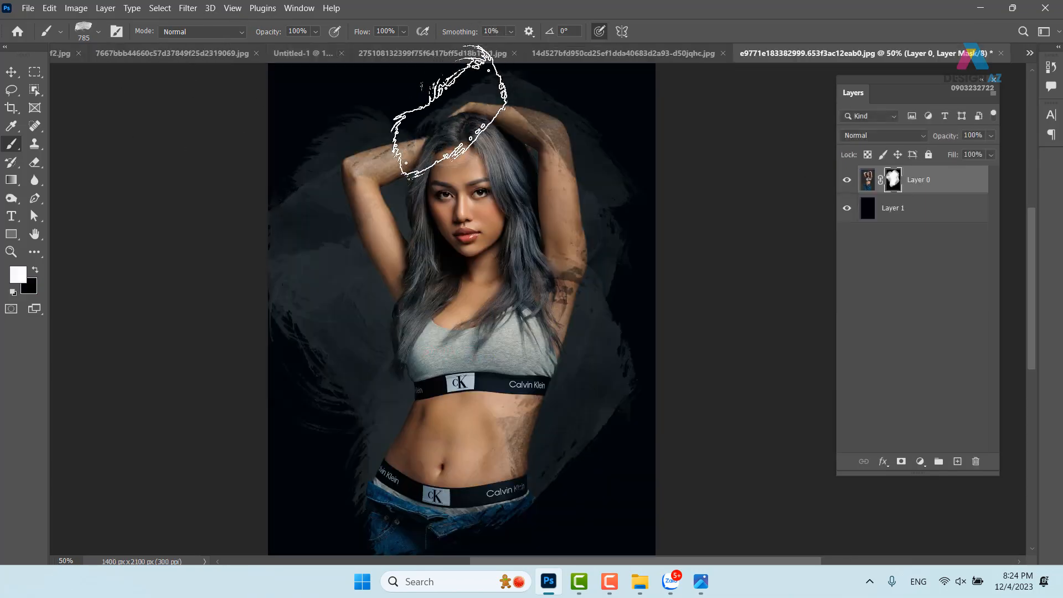
click(130, 59)
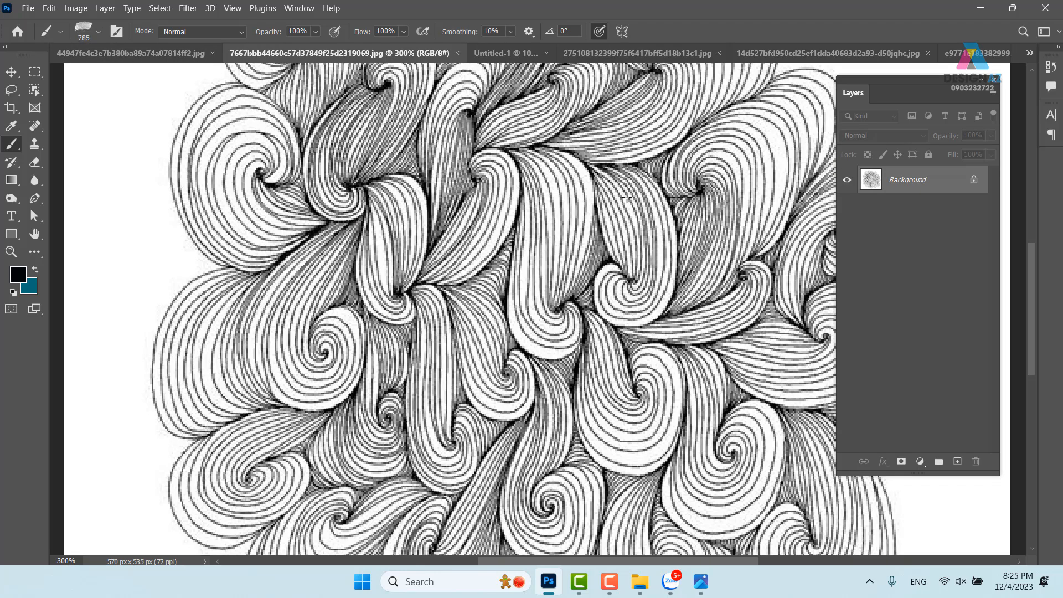
Step: Open the monstera leaf image 0a77b56f4889c7117ef5b647516a8bf1 from the Cây cối xanh folder in E:'s thuvienanh\Backgroud as a new Photoshop document
key(super+e)
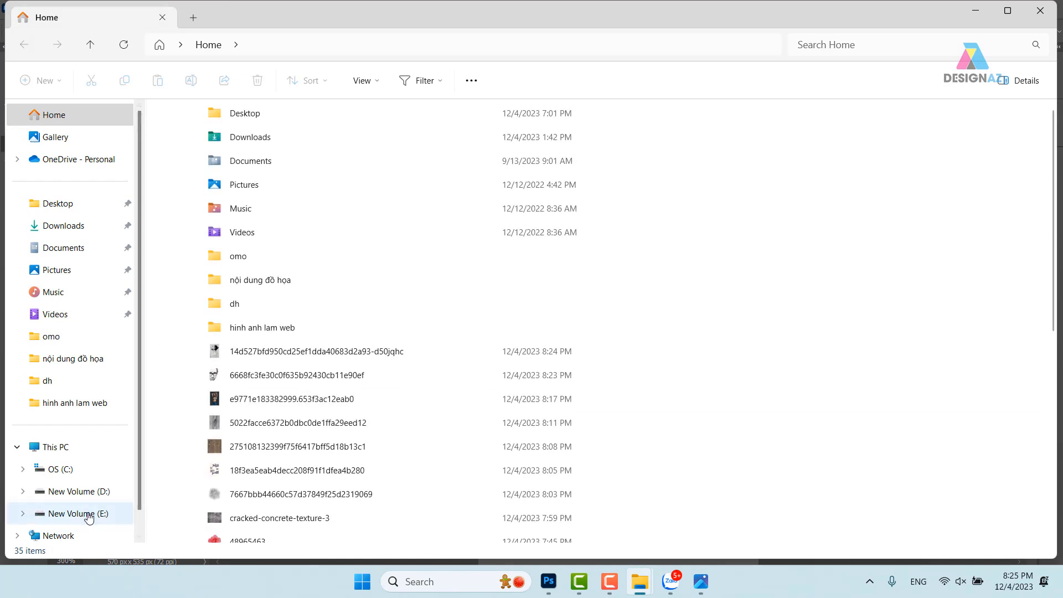
click(78, 514)
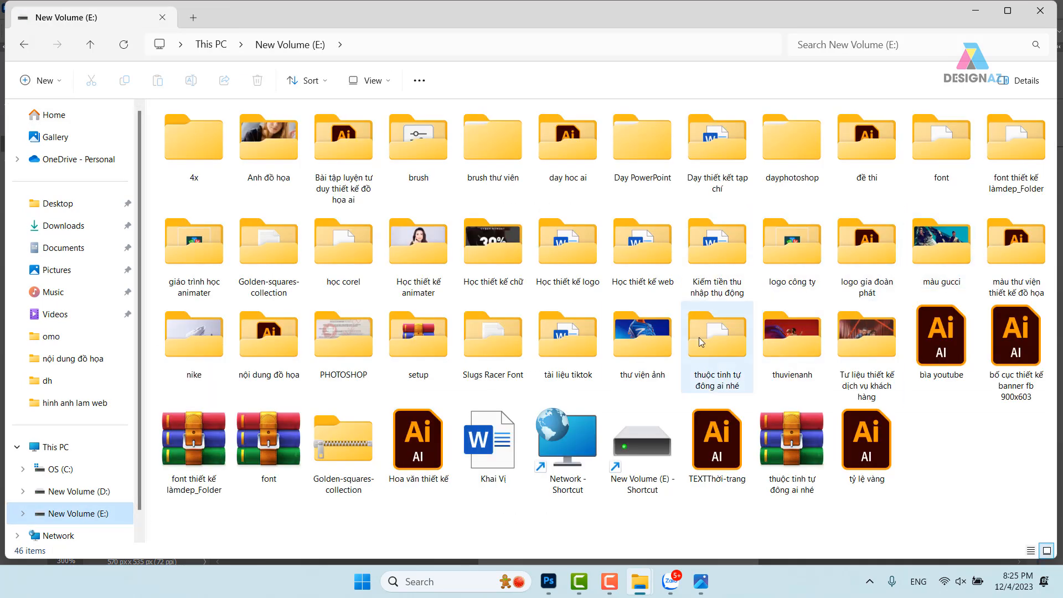
double_click(802, 347)
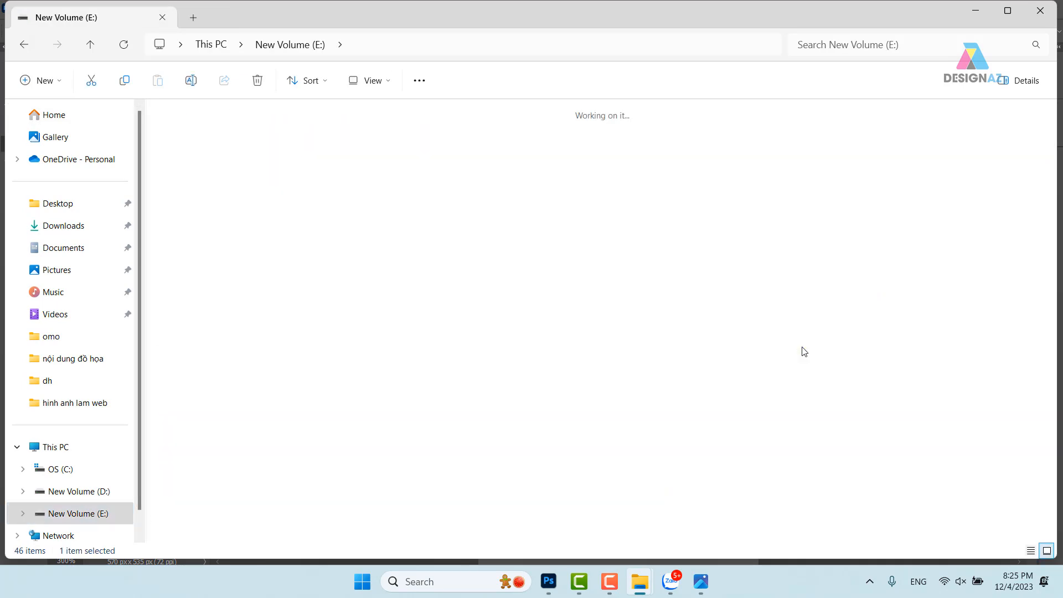
double_click(872, 158)
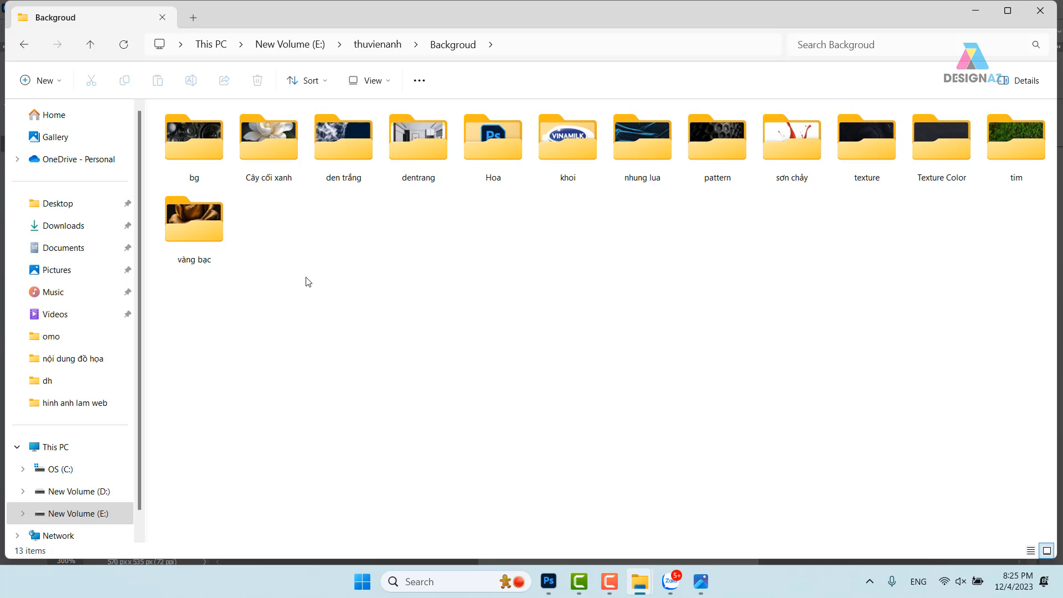
double_click(283, 160)
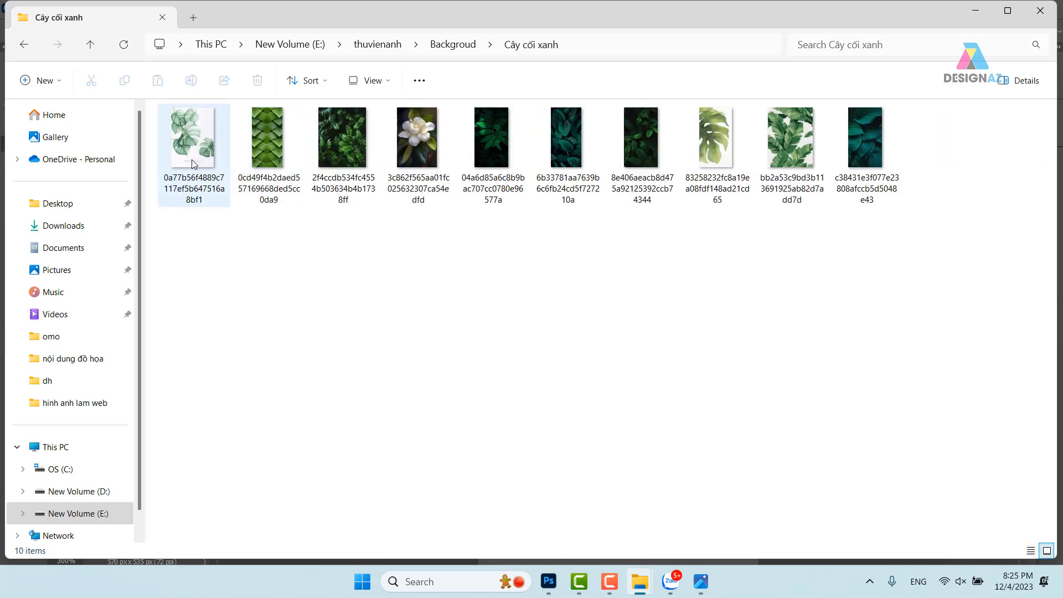
click(219, 185)
mouse_move(207, 160)
mouse_down()
mouse_move(581, 439)
mouse_move(548, 579)
mouse_move(667, 110)
mouse_move(710, 35)
mouse_up()
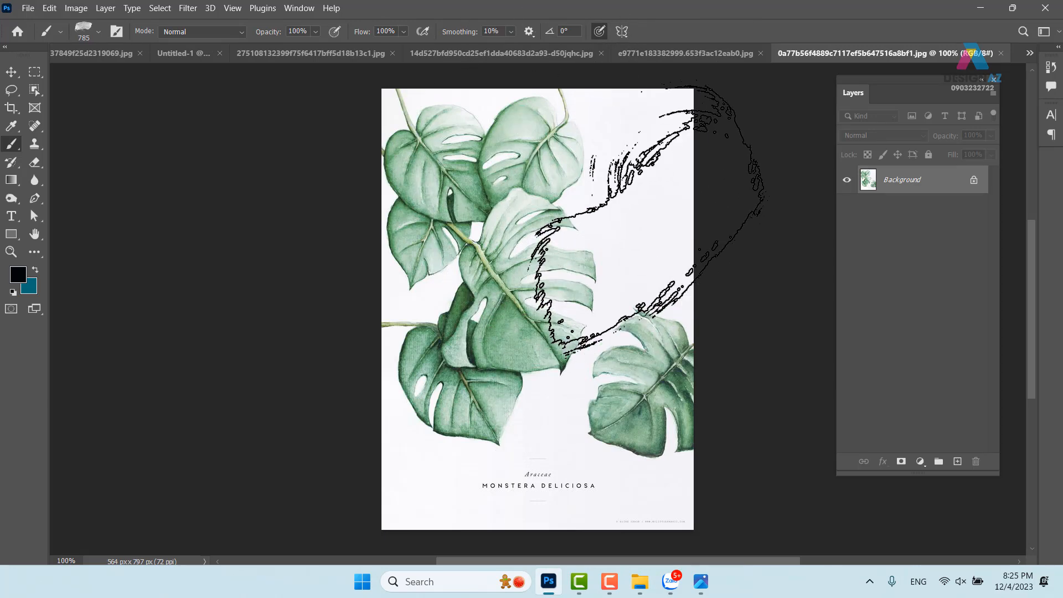
Step: Select the dark areas of the monstera leaves with Color Range set to Shadows and 92% fuzziness
click(161, 7)
click(177, 138)
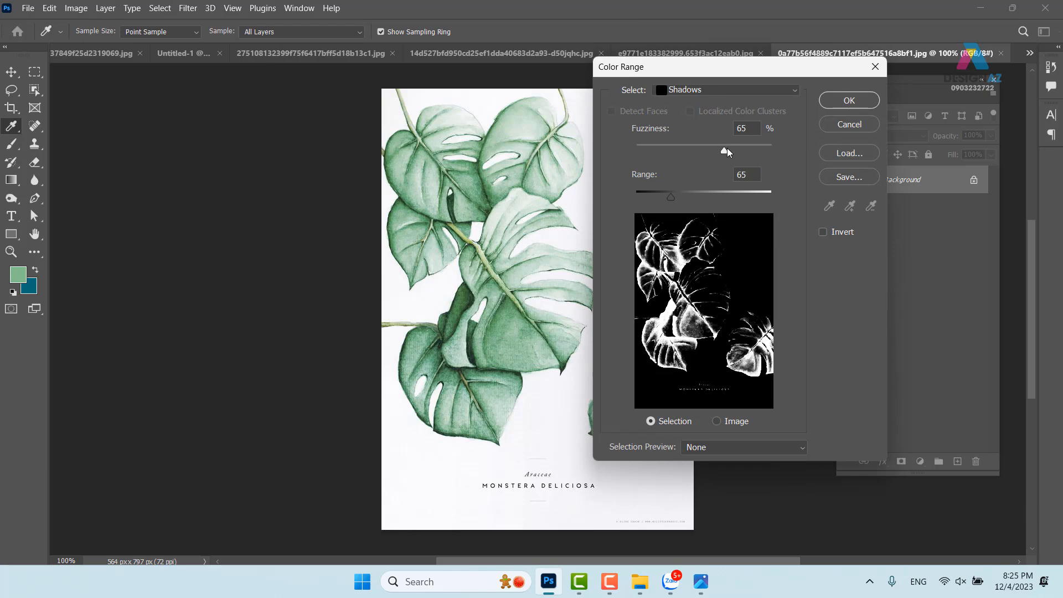
drag(762, 152, 762, 151)
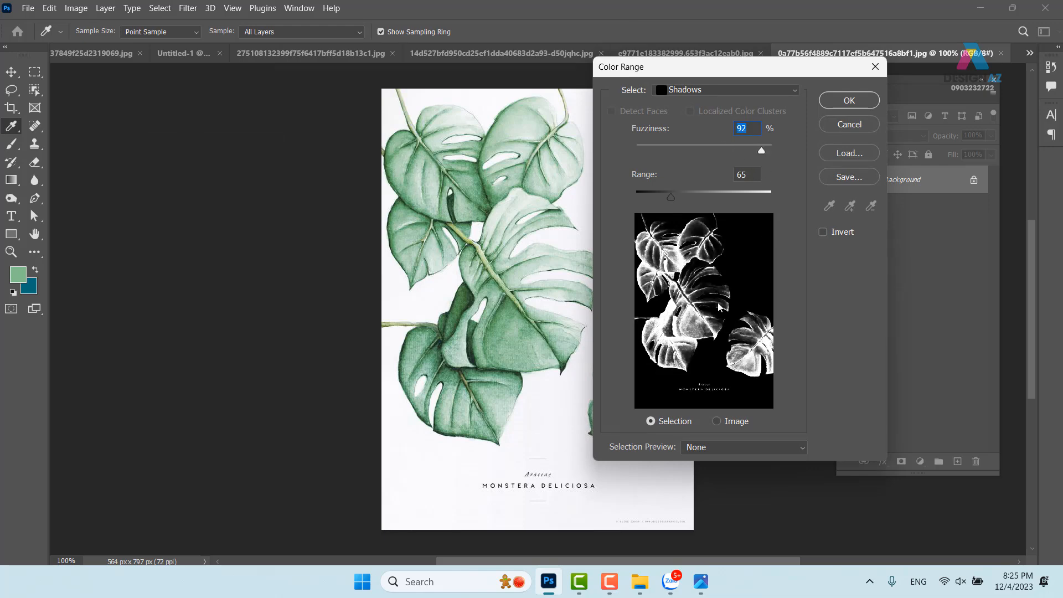
click(849, 100)
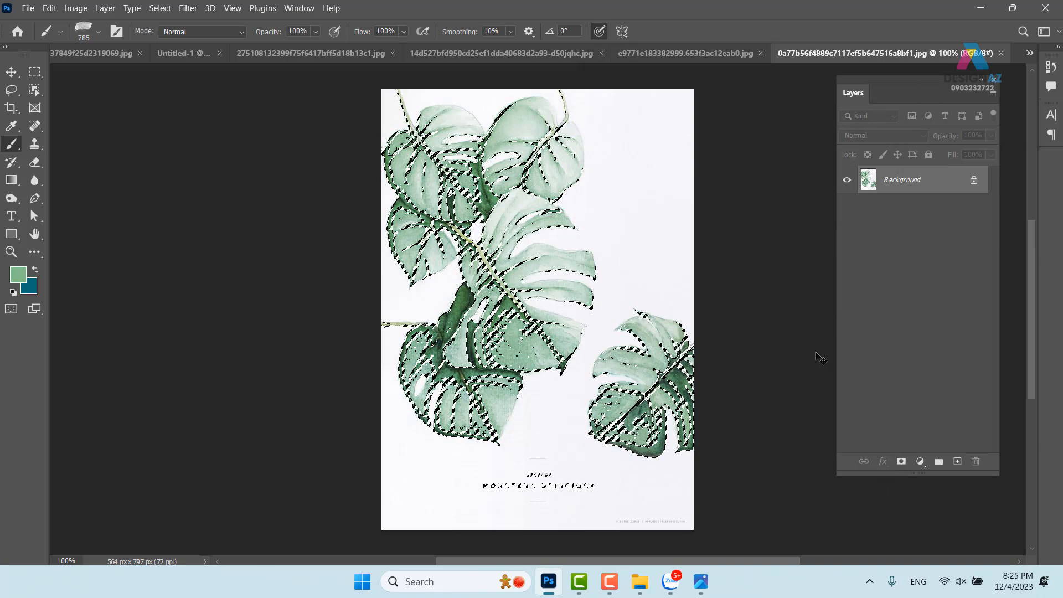
Step: Define the selected leaf shadows as a brush preset named Sampled Brush 4279
click(50, 7)
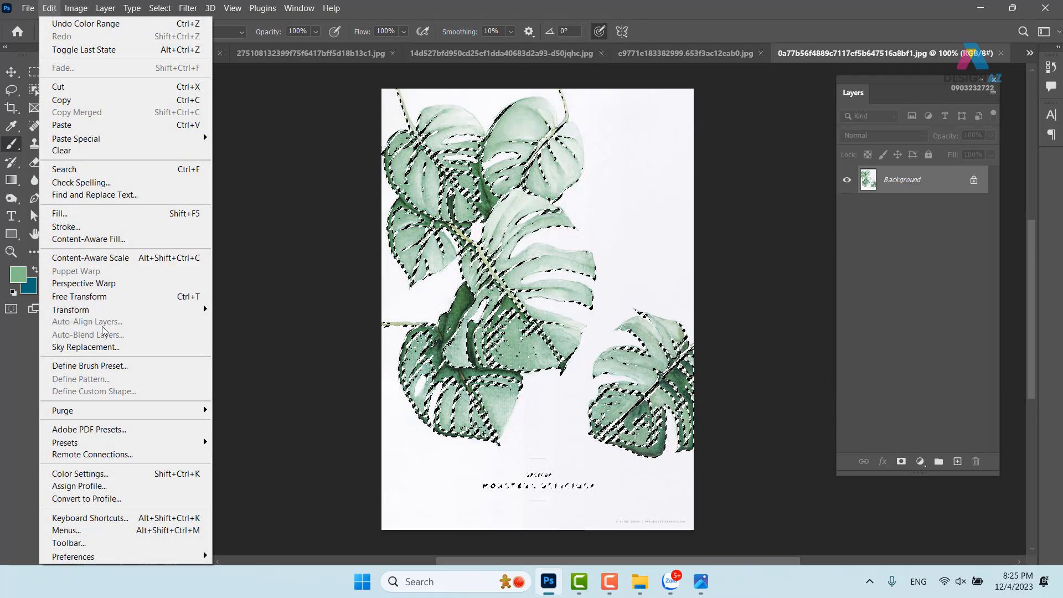
click(183, 368)
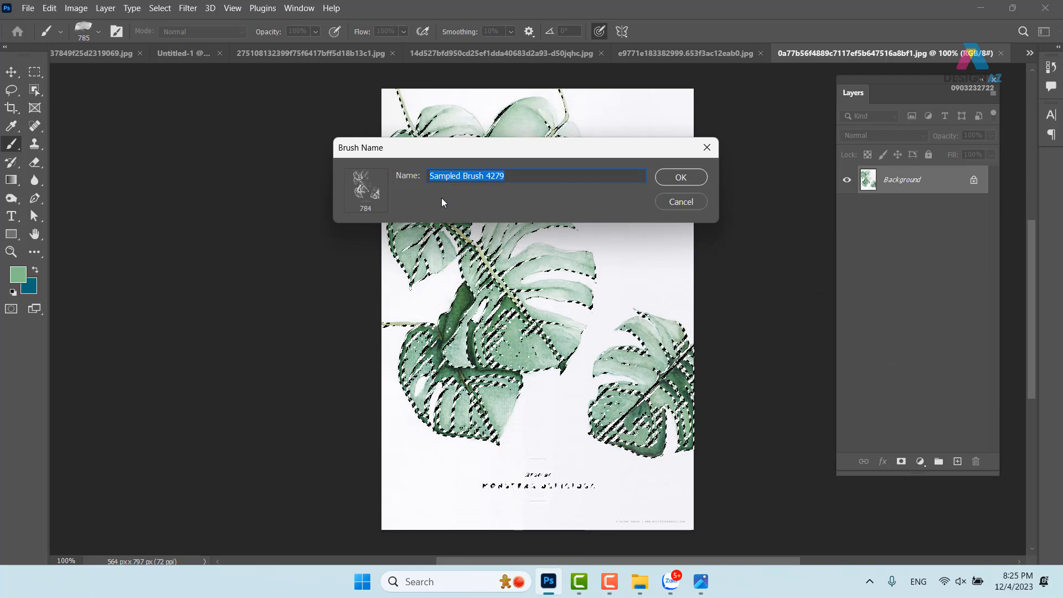
click(681, 178)
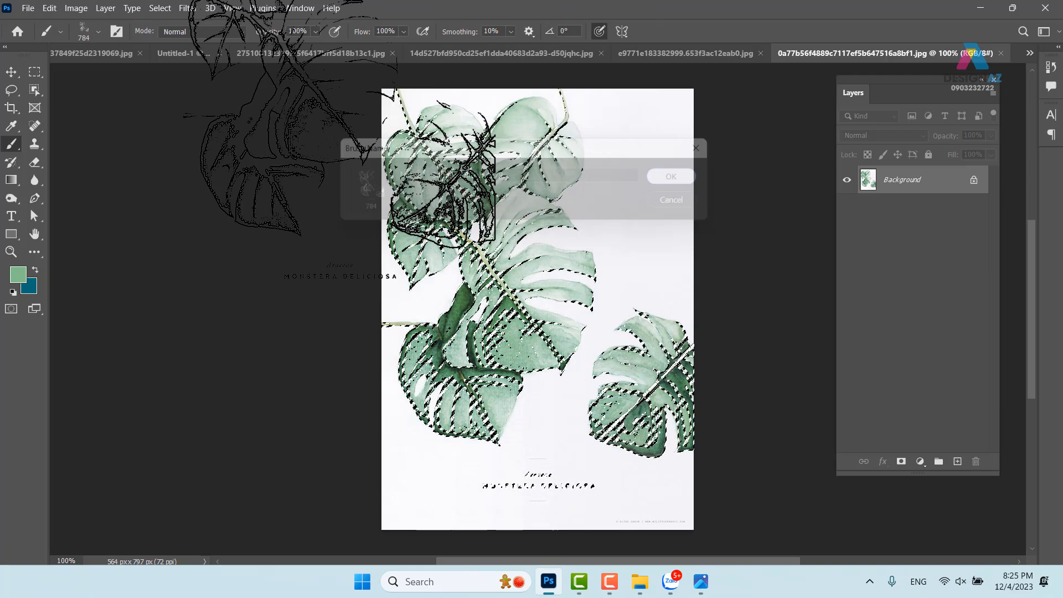
Step: In Untitled-1, set the foreground color to yellow e6de66 and stamp the monstera brush once over the left half of Layer 1
click(111, 52)
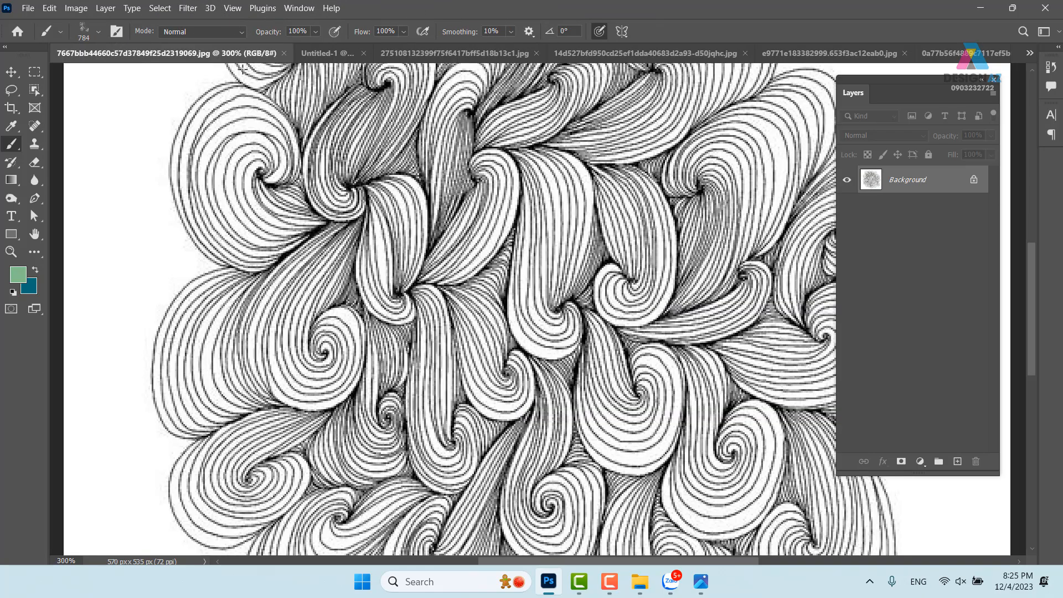
click(327, 53)
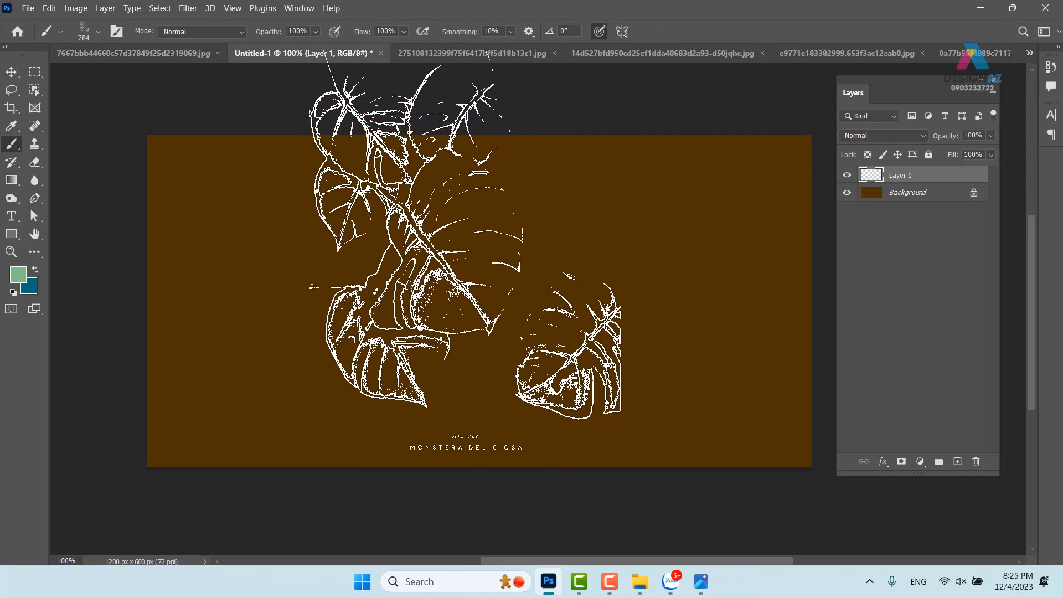
click(326, 222)
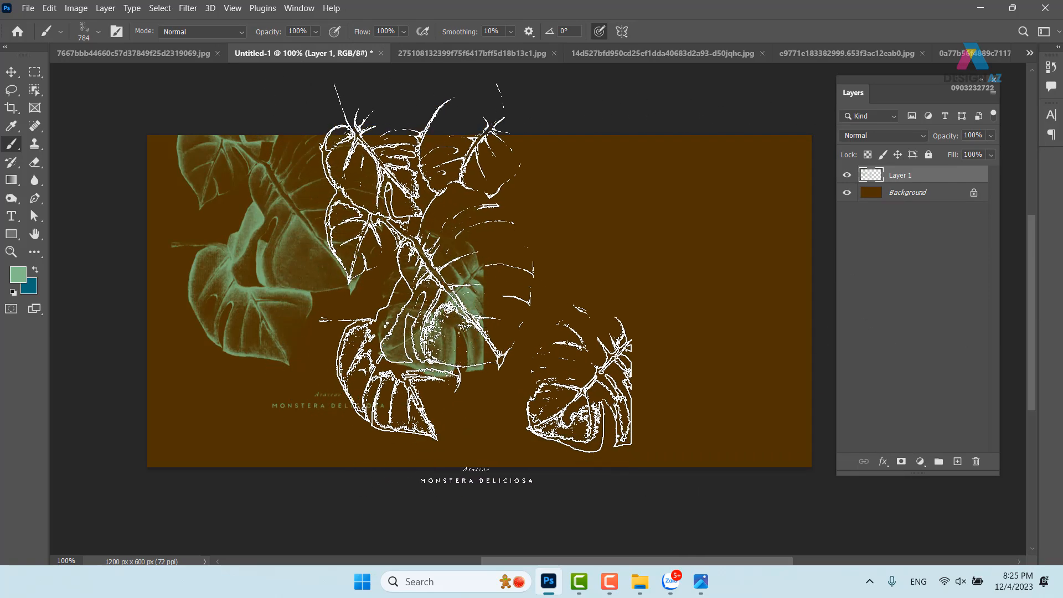
key(ctrl+z)
click(17, 285)
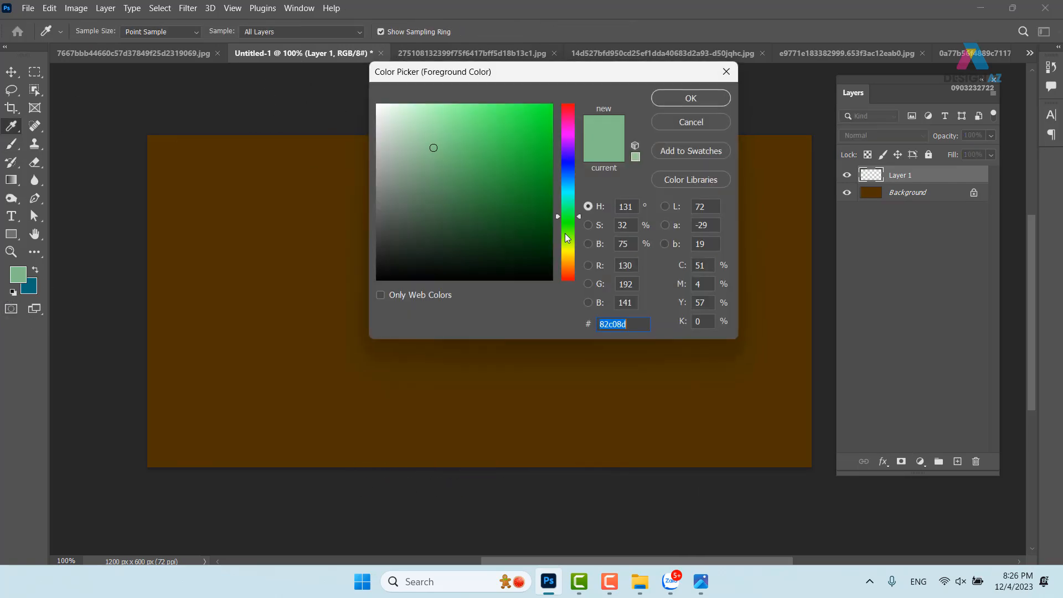
click(567, 250)
click(474, 117)
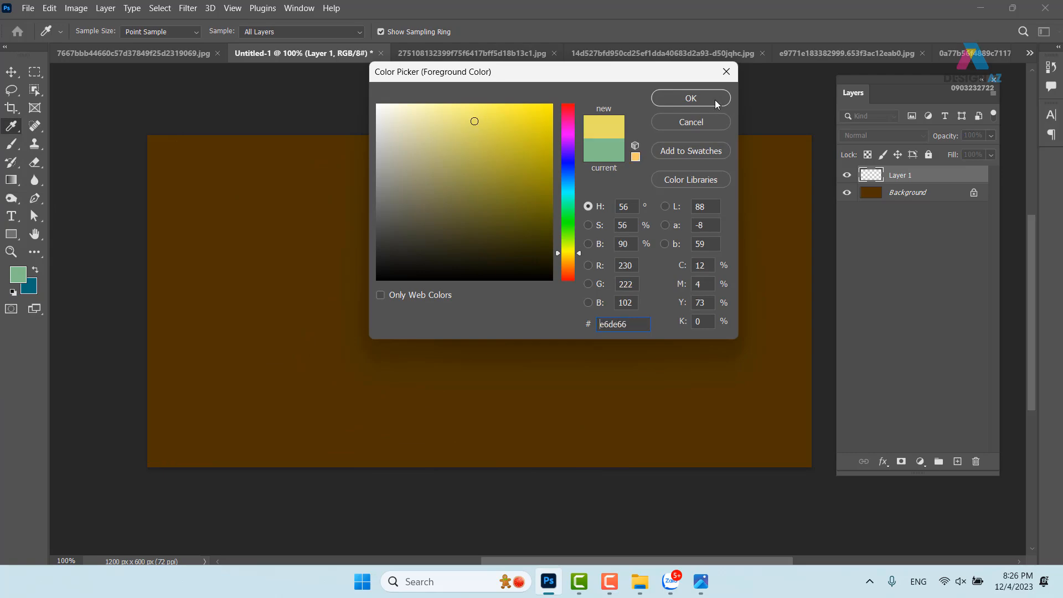
click(720, 100)
click(341, 269)
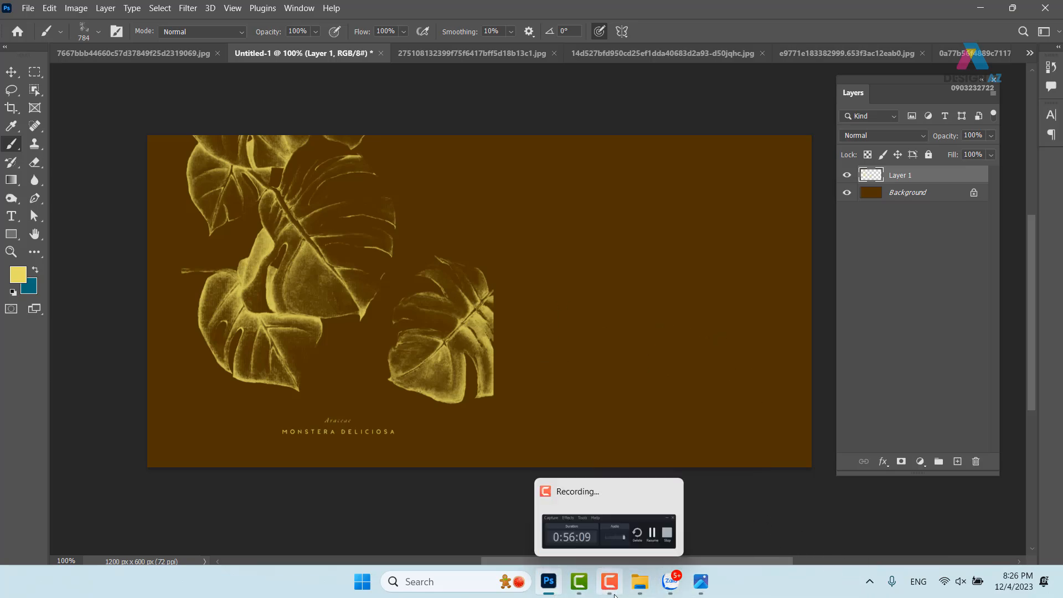
Step: Return to the LOREM portrait poster document
click(660, 52)
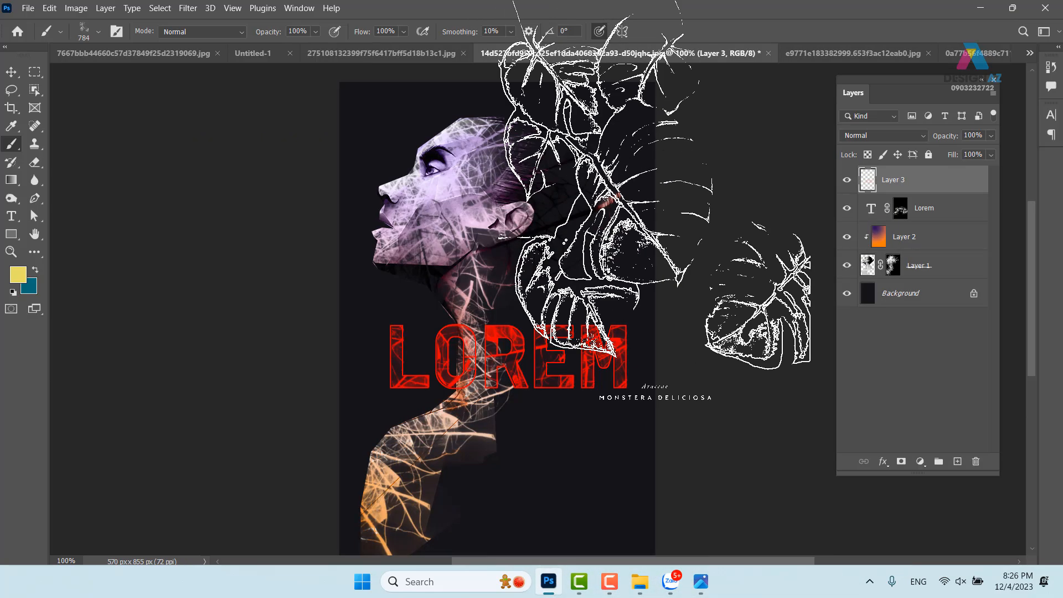